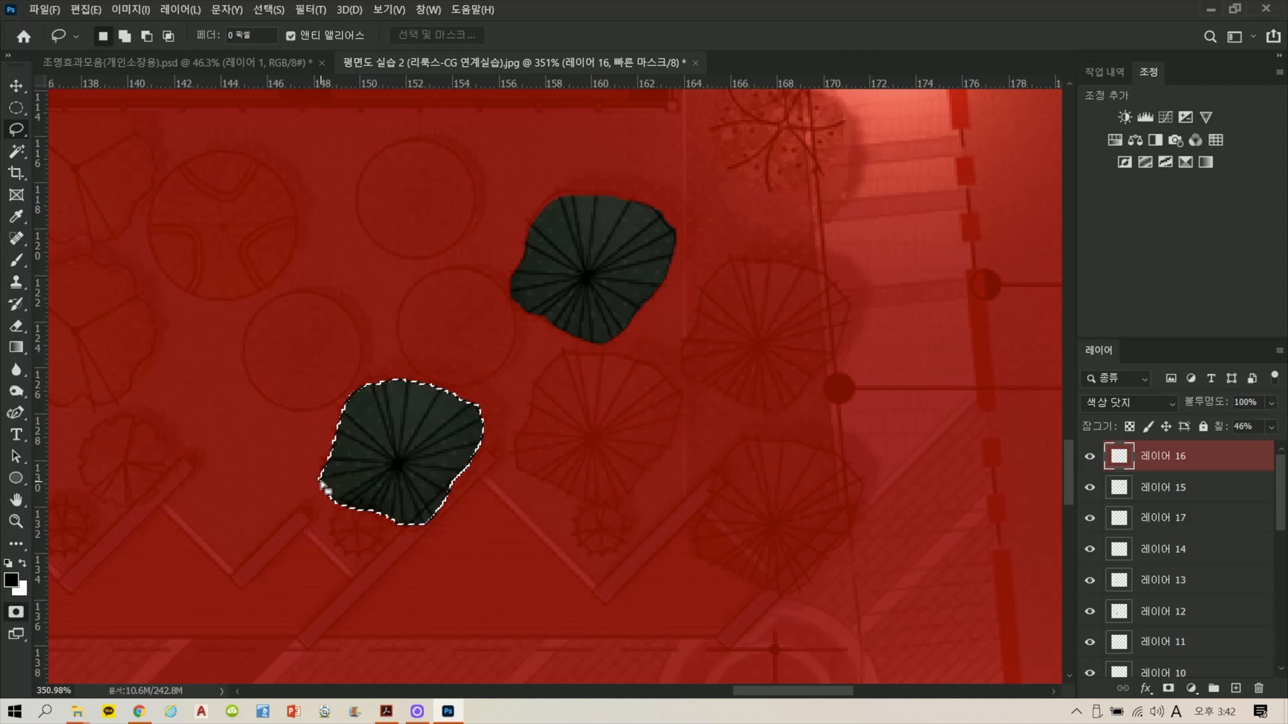
# Step: Outline the radial-line tree directly below the uppermost uncovered one with the Lasso and fill it to add it to the quick mask selection
pyautogui.hotkey('ctrl', 'd')
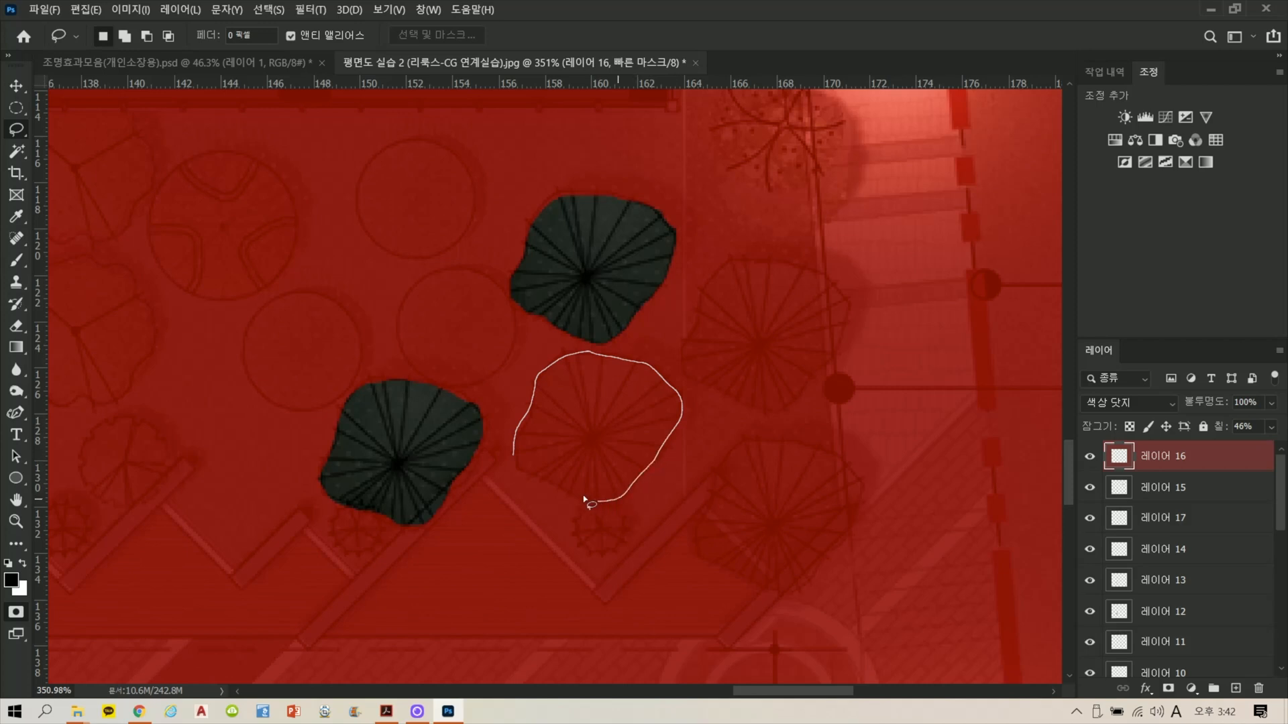
pyautogui.moveTo(520, 472); pyautogui.dragTo(495, 475)
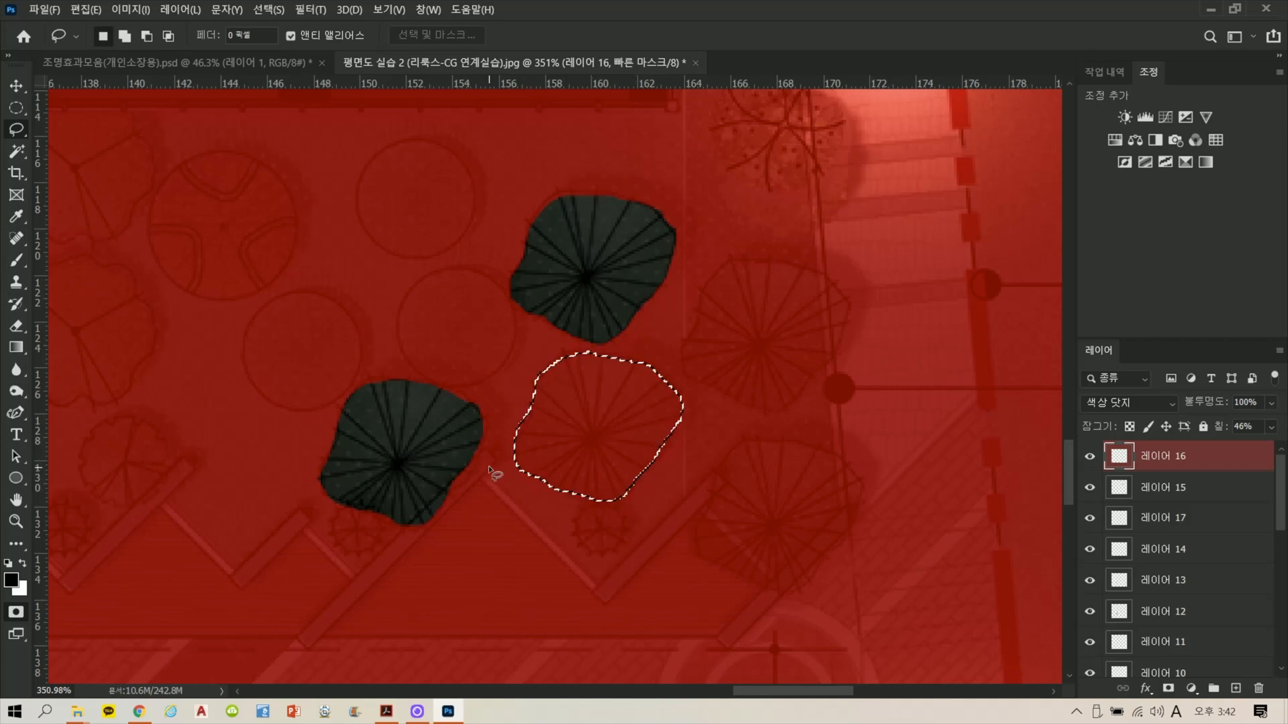
pyautogui.hotkey('alt', 'BackSpace')
pyautogui.hotkey('ctrl', 'd')
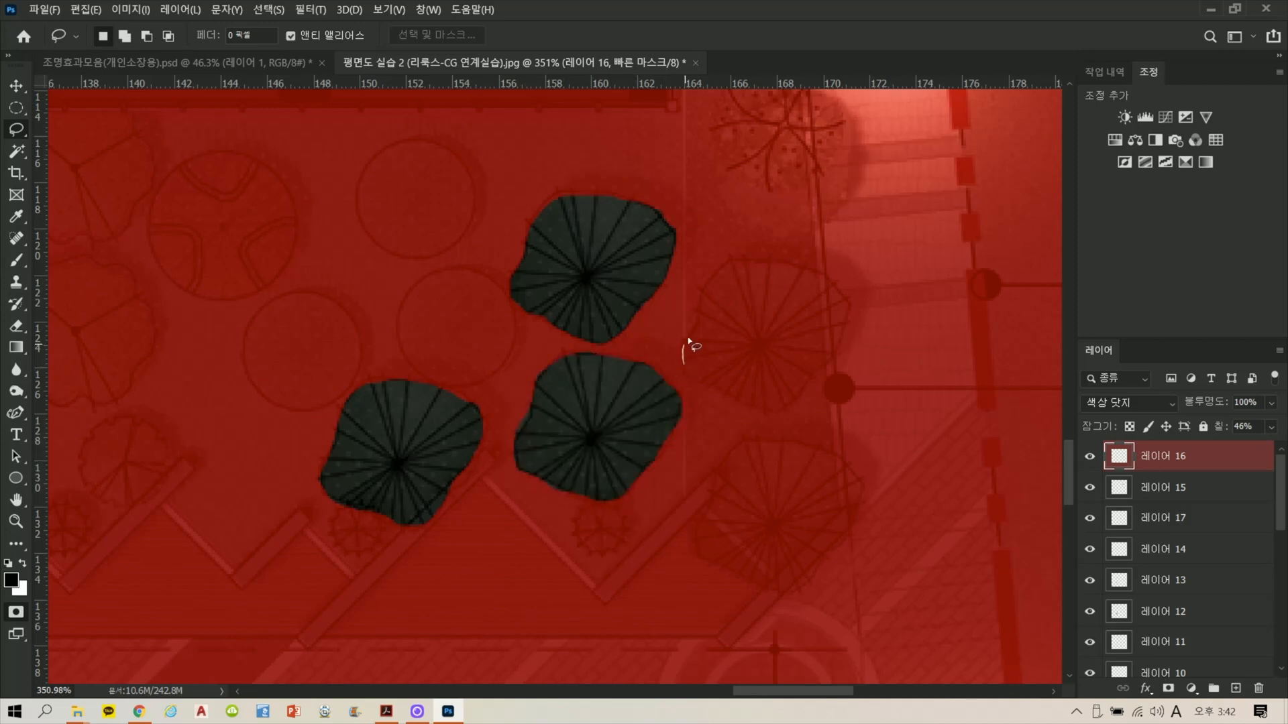
# Step: Lasso the radial-line tree overlapping the vertical boundary line beside the path and fill it to add it to the quick mask selection
pyautogui.moveTo(734, 267); pyautogui.dragTo(804, 272)
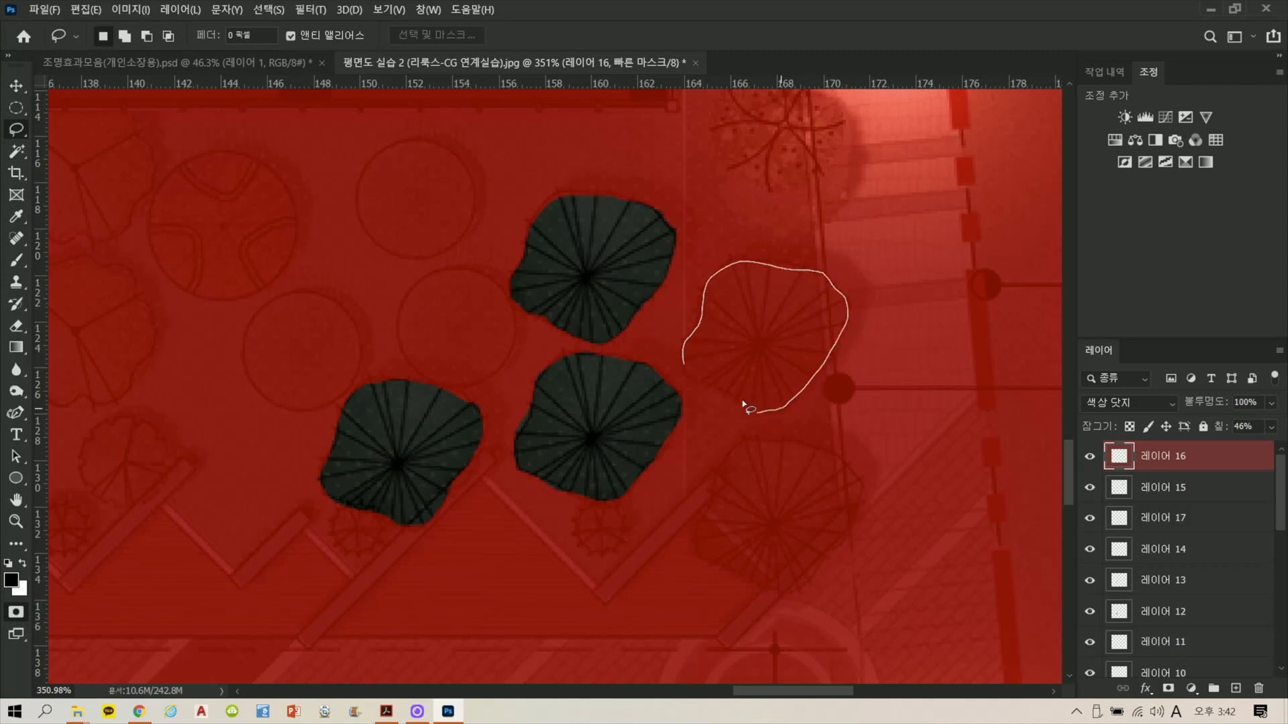
pyautogui.moveTo(691, 376); pyautogui.dragTo(685, 366)
pyautogui.hotkey('alt', 'BackSpace')
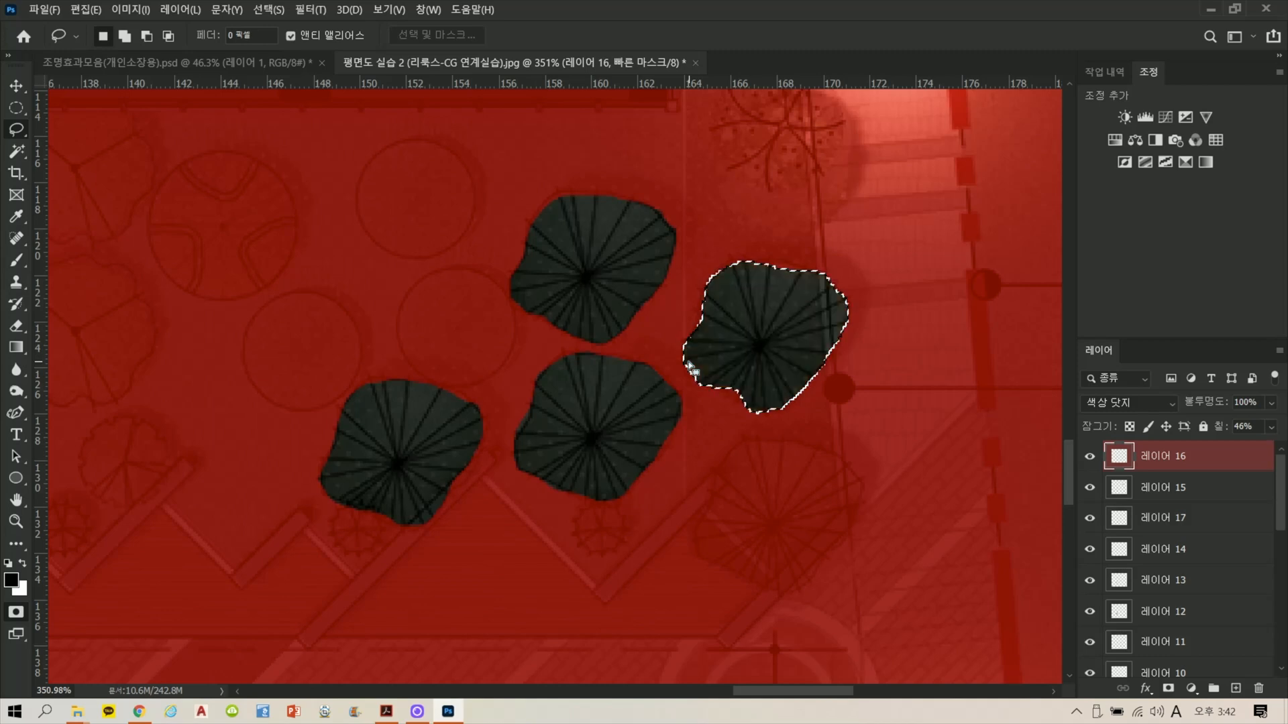
pyautogui.hotkey('ctrl', 'd')
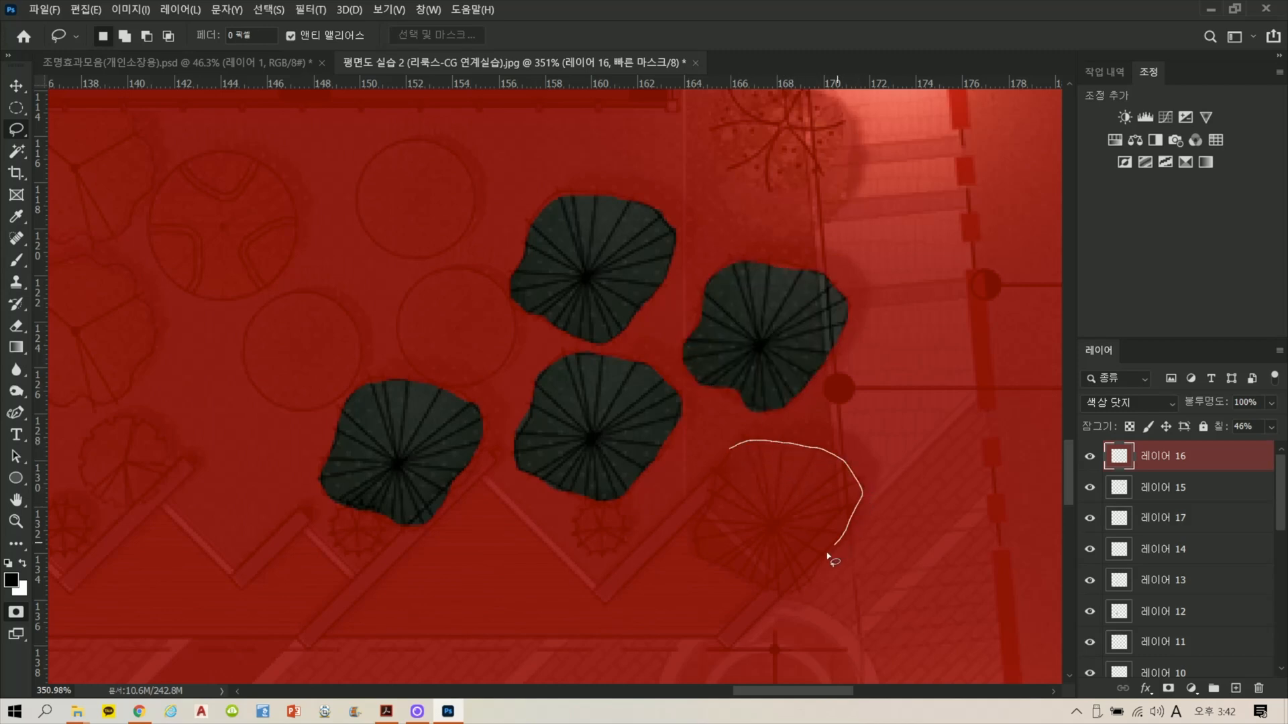
# Step: Lasso the lowest radial-line tree, next to the circular paving, and fill it to add it to the quick mask selection
pyautogui.moveTo(807, 591); pyautogui.dragTo(754, 585)
pyautogui.moveTo(723, 458); pyautogui.dragTo(727, 445)
pyautogui.hotkey('alt', 'BackSpace')
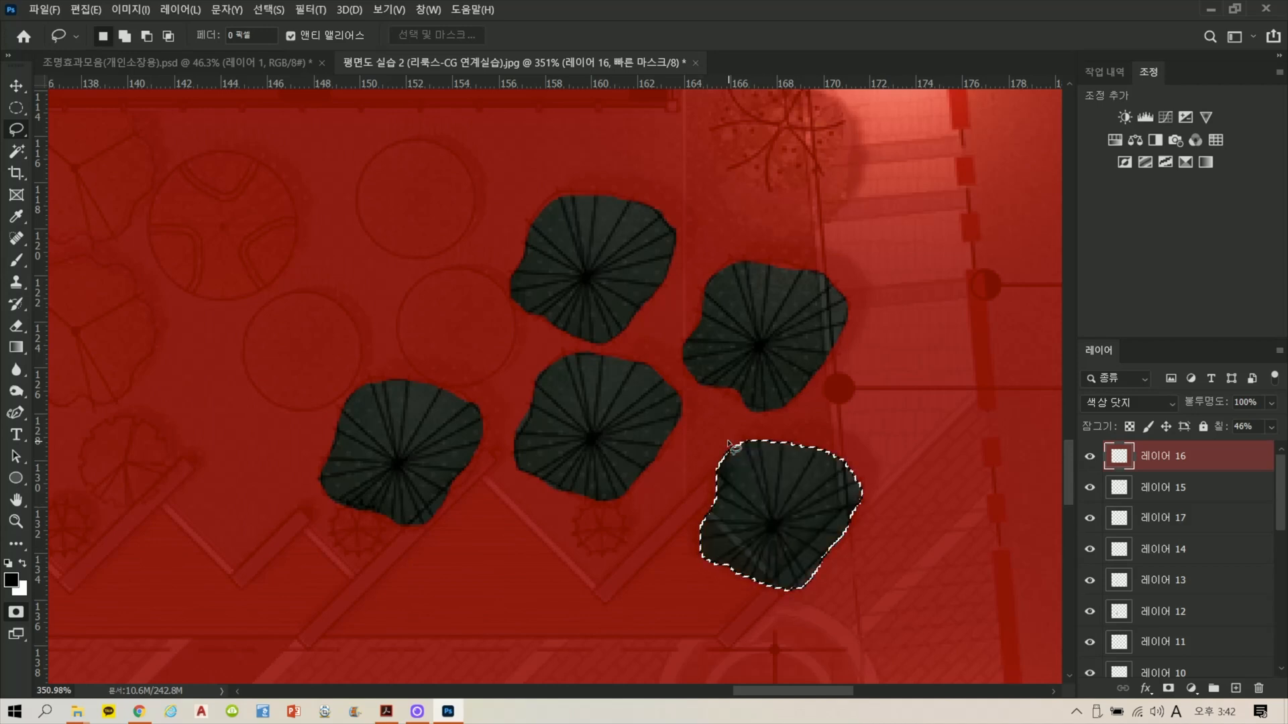
pyautogui.hotkey('ctrl', 'd')
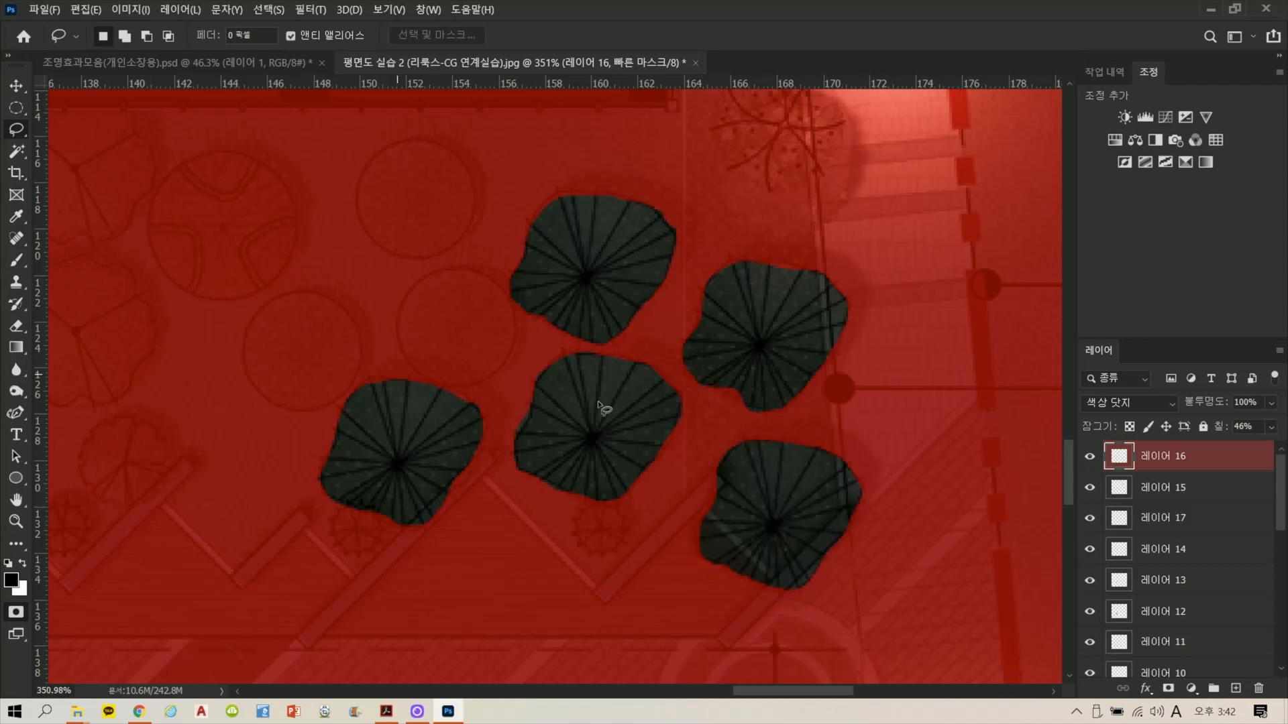
# Step: Turn the quick mask into a selection, copy the five trees from the 배경 layer to a new layer, and place it topmost
pyautogui.press('q')
pyautogui.scroll(-10, 1145, 531)
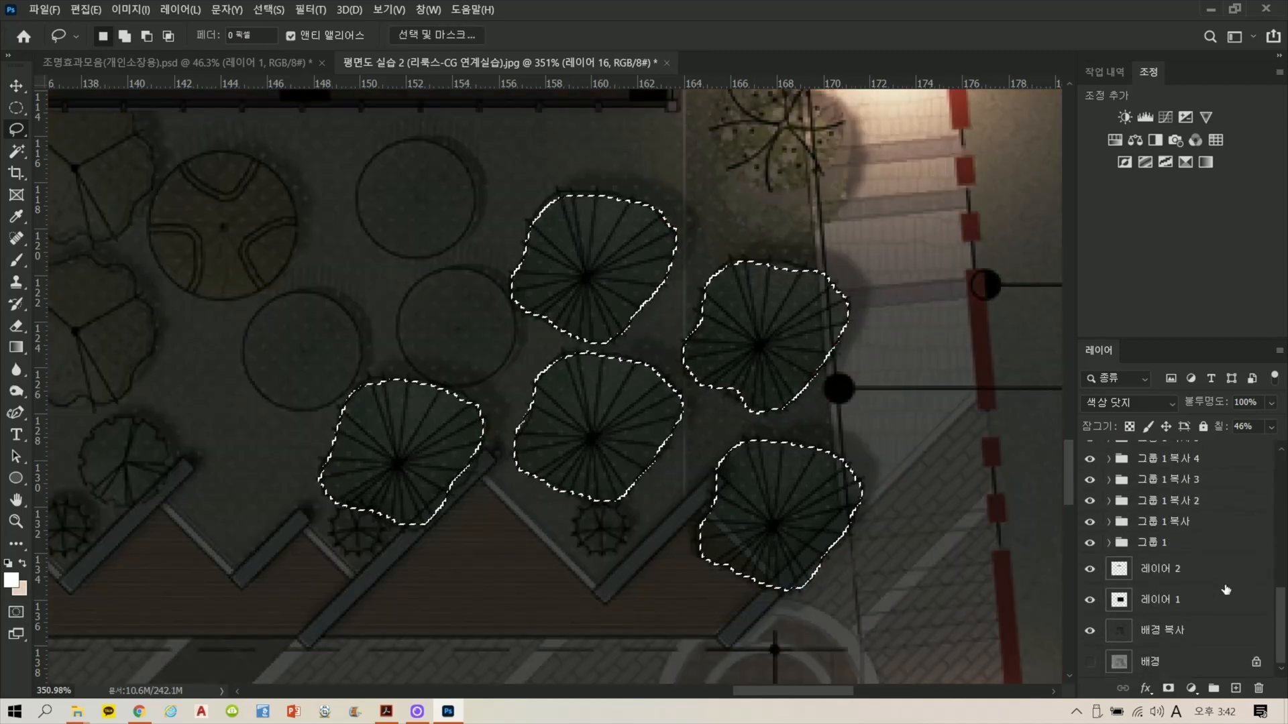
pyautogui.click(1179, 664)
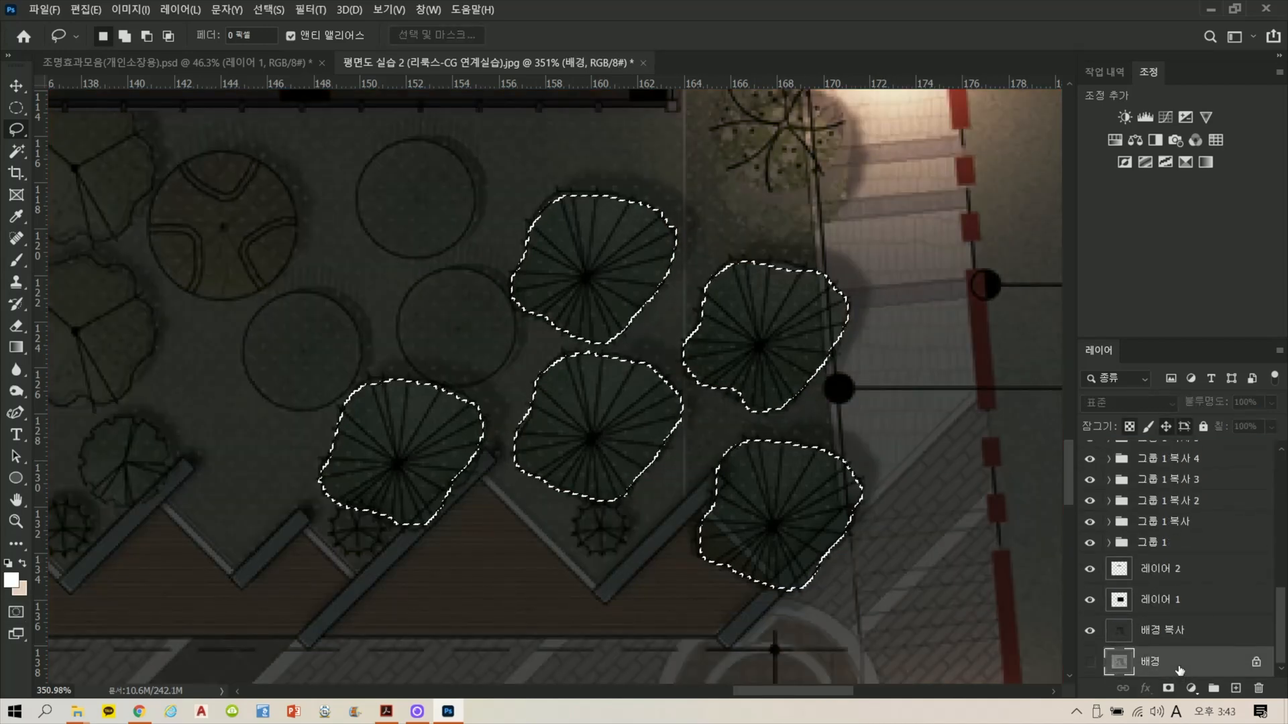
pyautogui.hotkey('ctrl', 'j')
pyautogui.moveTo(1179, 668); pyautogui.dragTo(1127, 478)
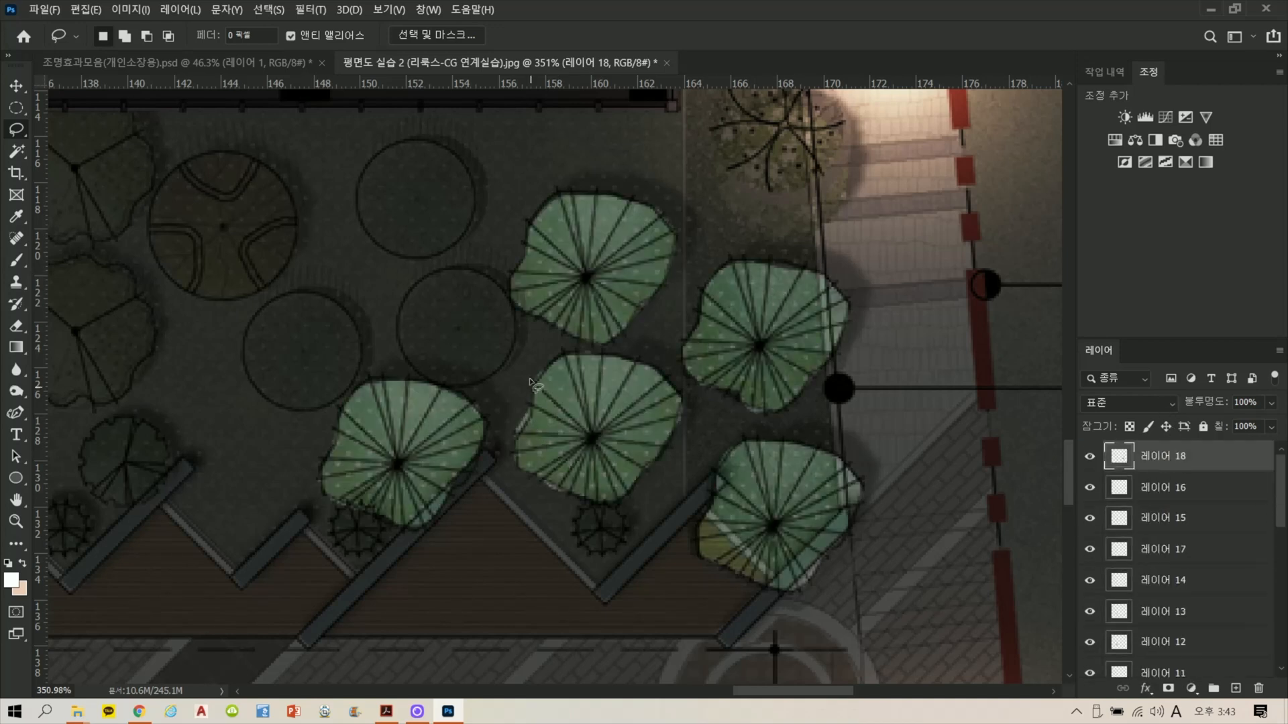
# Step: Lasso and delete the stray edge pixels beside the central tree and the tree near the path on the copied tree layer
pyautogui.moveTo(534, 364)
pyautogui.mouseDown()
pyautogui.moveTo(532, 406)
pyautogui.moveTo(515, 375)
pyautogui.moveTo(531, 366)
pyautogui.mouseUp()
pyautogui.press('Delete')
pyautogui.hotkey('ctrl', 'd')
pyautogui.moveTo(722, 403)
pyautogui.mouseDown()
pyautogui.moveTo(745, 406)
pyautogui.moveTo(728, 404)
pyautogui.mouseUp()
pyautogui.press('Delete')
pyautogui.hotkey('ctrl', 'd')
# Step: Darken the centres of the five trees with the Burn tool, using a size 45 brush, midtones range and 30% exposure
pyautogui.click(16, 391)
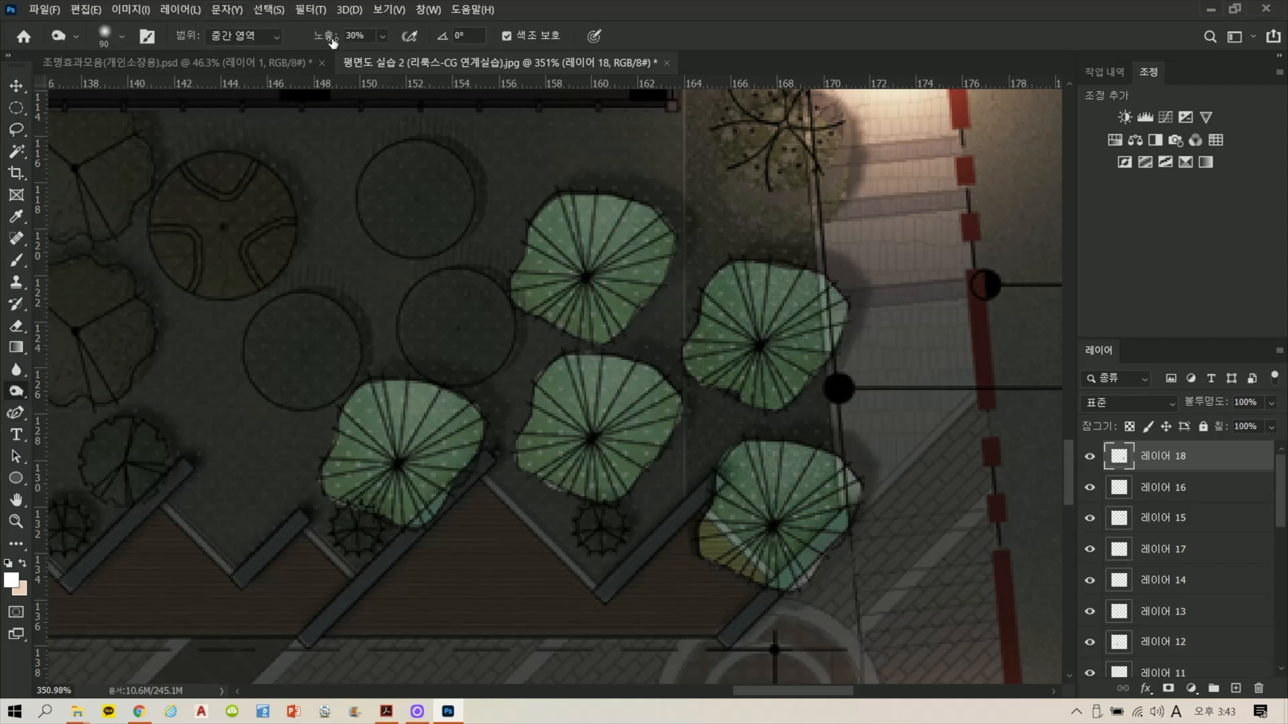
pyautogui.press('[')
pyautogui.press('[')
pyautogui.press('[')
pyautogui.press('[')
pyautogui.press('[')
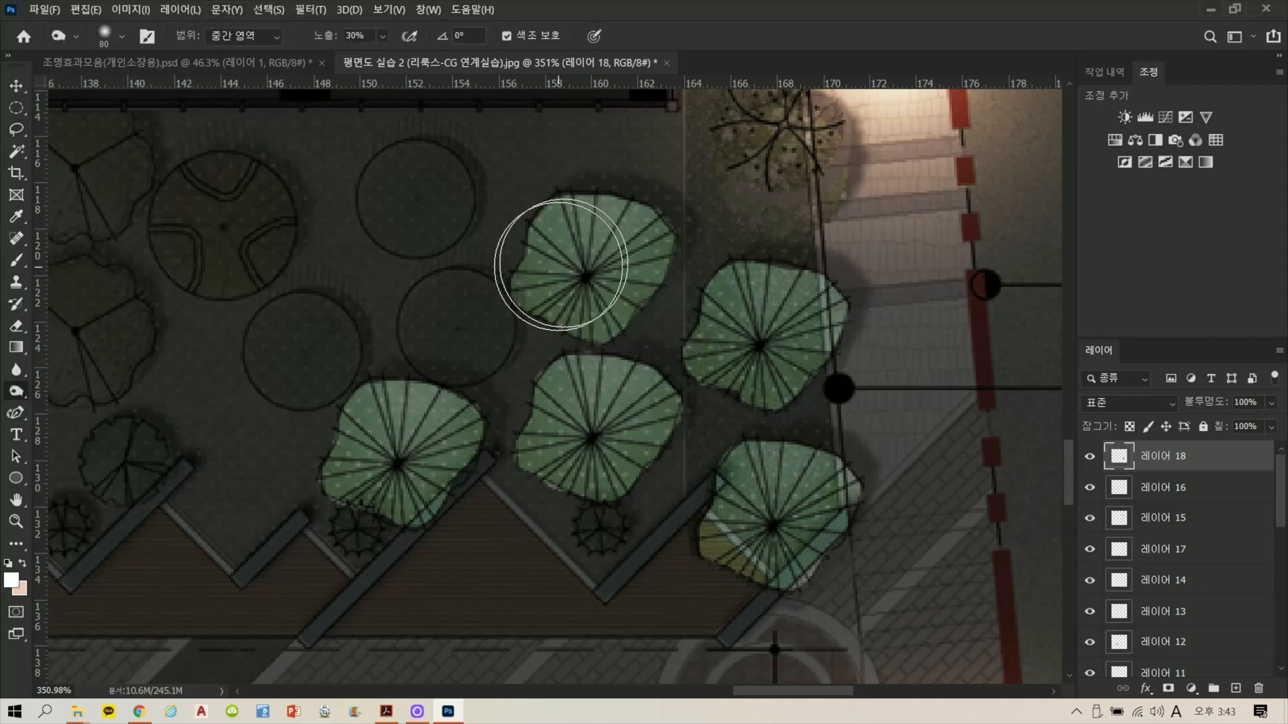
pyautogui.moveTo(612, 252)
pyautogui.mouseDown()
pyautogui.moveTo(591, 289)
pyautogui.moveTo(574, 267)
pyautogui.moveTo(593, 246)
pyautogui.moveTo(606, 253)
pyautogui.moveTo(568, 276)
pyautogui.moveTo(574, 252)
pyautogui.moveTo(621, 241)
pyautogui.moveTo(612, 276)
pyautogui.moveTo(589, 303)
pyautogui.mouseUp()
pyautogui.moveTo(571, 466)
pyautogui.mouseDown()
pyautogui.moveTo(599, 410)
pyautogui.moveTo(615, 421)
pyautogui.moveTo(611, 442)
pyautogui.moveTo(589, 448)
pyautogui.moveTo(593, 407)
pyautogui.moveTo(619, 406)
pyautogui.moveTo(631, 424)
pyautogui.moveTo(606, 445)
pyautogui.moveTo(418, 444)
pyautogui.moveTo(390, 467)
pyautogui.moveTo(394, 438)
pyautogui.moveTo(426, 436)
pyautogui.moveTo(429, 451)
pyautogui.moveTo(395, 477)
pyautogui.moveTo(372, 466)
pyautogui.moveTo(403, 424)
pyautogui.moveTo(421, 427)
pyautogui.moveTo(410, 463)
pyautogui.mouseUp()
pyautogui.moveTo(734, 407)
pyautogui.mouseDown()
pyautogui.moveTo(744, 316)
pyautogui.moveTo(773, 312)
pyautogui.moveTo(794, 330)
pyautogui.moveTo(756, 357)
pyautogui.moveTo(733, 334)
pyautogui.moveTo(761, 305)
pyautogui.moveTo(785, 330)
pyautogui.mouseUp()
pyautogui.moveTo(783, 545)
pyautogui.mouseDown()
pyautogui.moveTo(764, 494)
pyautogui.moveTo(791, 496)
pyautogui.moveTo(789, 529)
pyautogui.moveTo(750, 532)
pyautogui.moveTo(759, 494)
pyautogui.moveTo(794, 485)
pyautogui.moveTo(811, 511)
pyautogui.moveTo(765, 543)
pyautogui.mouseUp()
pyautogui.moveTo(575, 421)
pyautogui.mouseDown()
pyautogui.moveTo(604, 407)
pyautogui.moveTo(386, 446)
pyautogui.mouseUp()
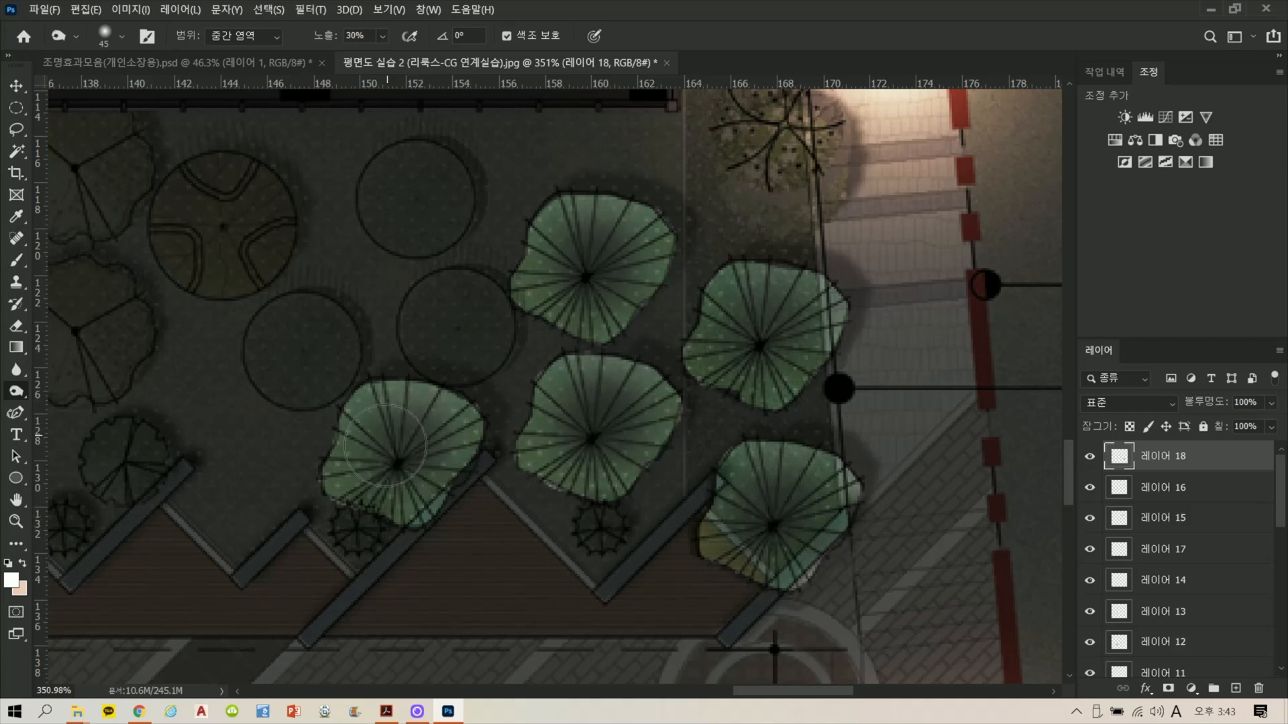
# Step: Lower the brightness of the copied tree layer to -17 with Brightness/Contrast
pyautogui.click(16, 130)
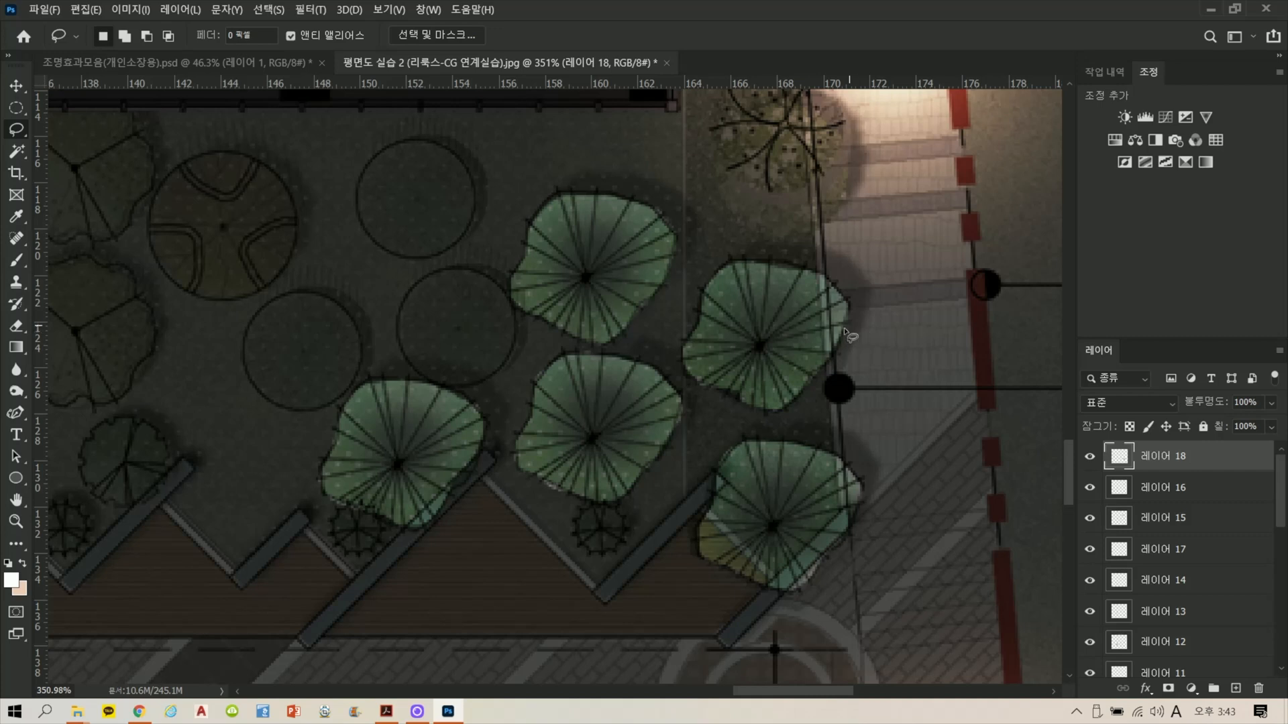
pyautogui.hotkey('alt', 'i')
pyautogui.press('a')
pyautogui.press('c')
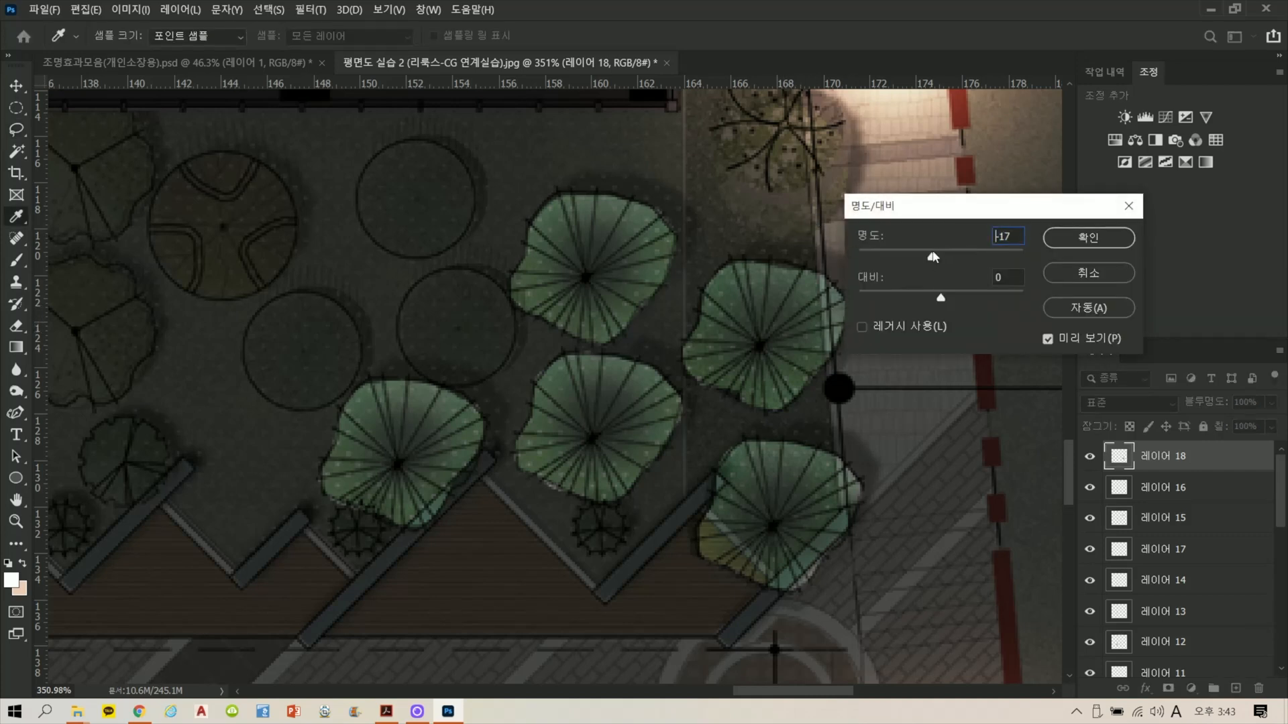
pyautogui.click(1103, 244)
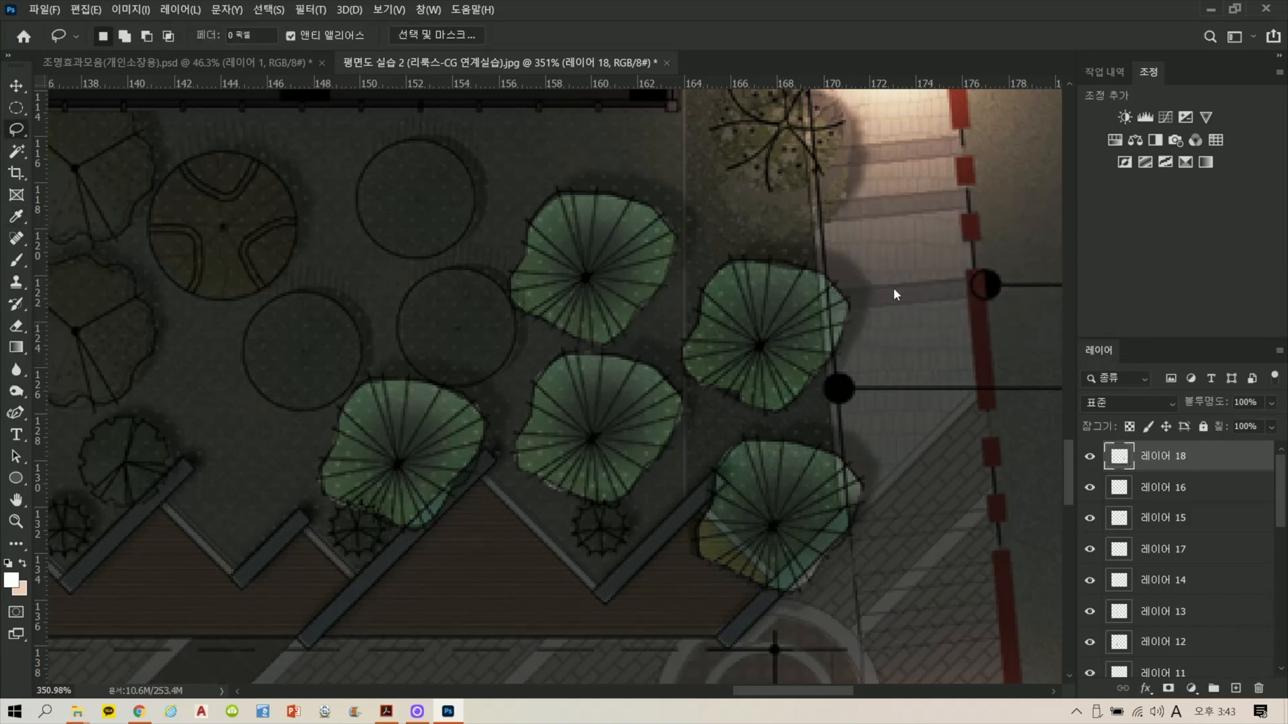
# Step: Set the tree layer's saturation to -15 and reduce its lightness with Hue/Saturation
pyautogui.hotkey('ctrl', 'u')
pyautogui.click(695, 307)
pyautogui.click(695, 347)
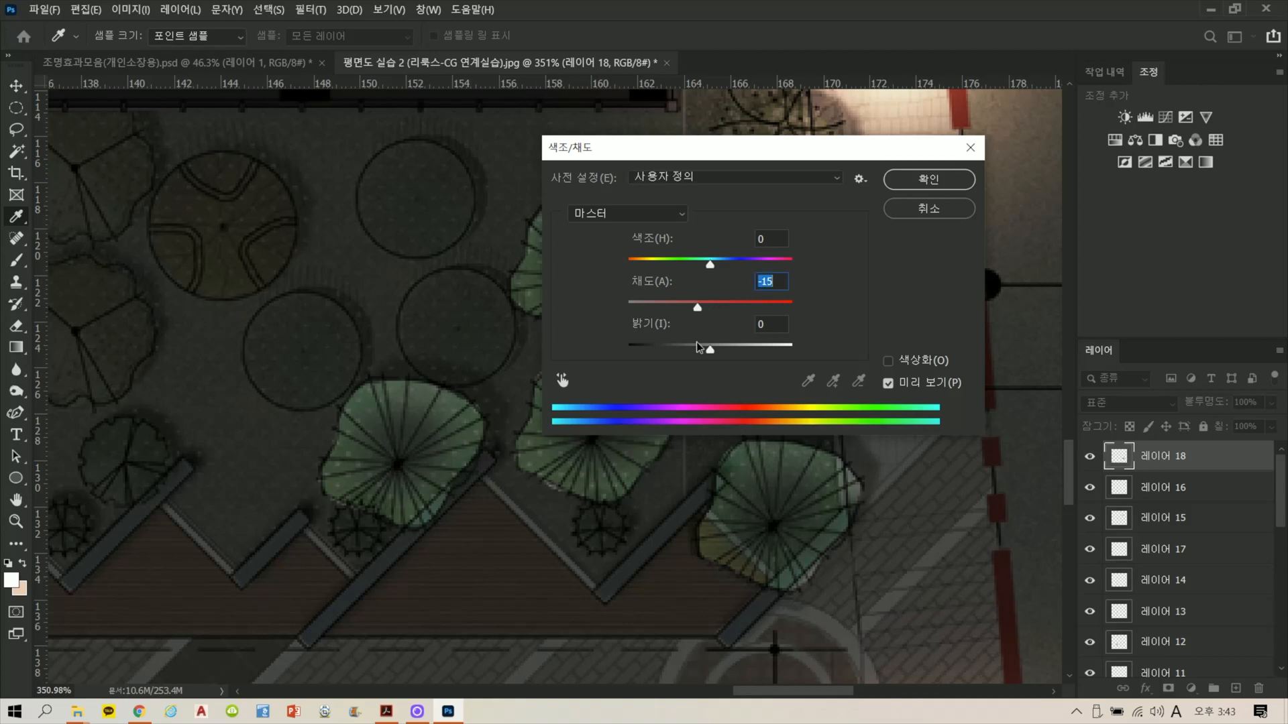
pyautogui.click(896, 190)
# Step: Set the midtone input level of the tree layer to 0.93 with Levels
pyautogui.hotkey('ctrl', 'l')
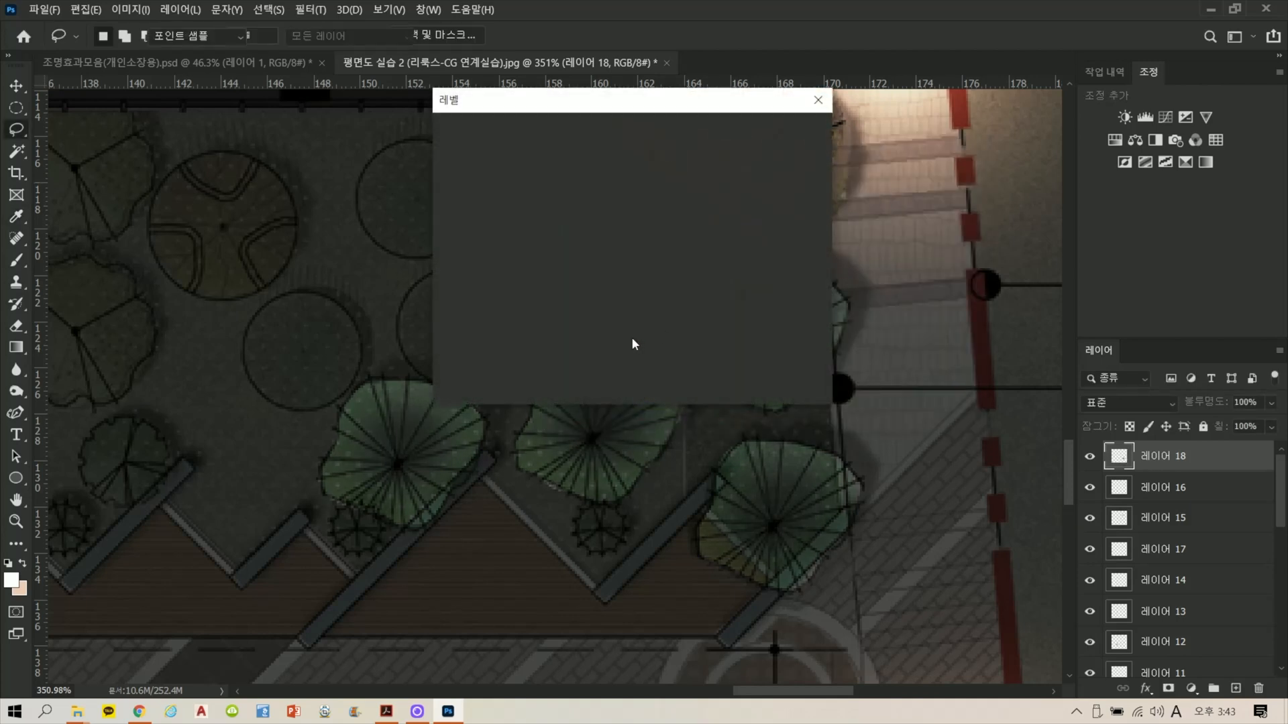
pyautogui.write('0.')
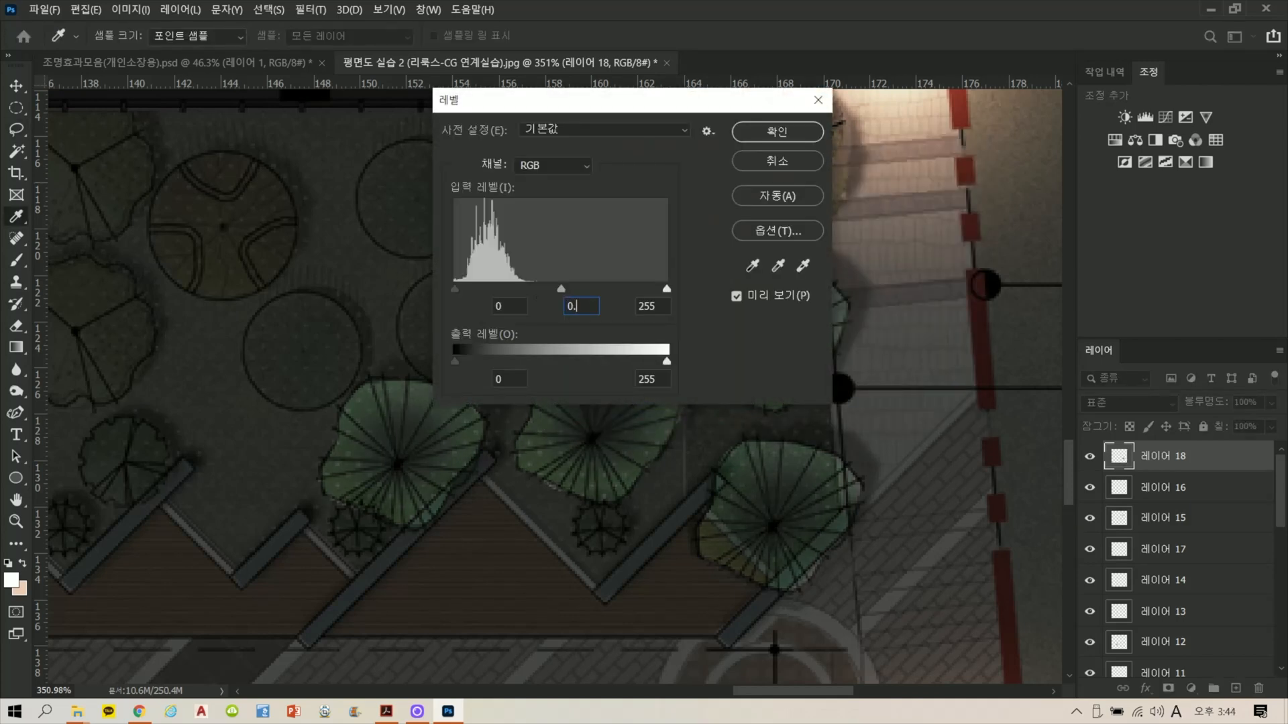
pyautogui.write('93')
pyautogui.press('Return')
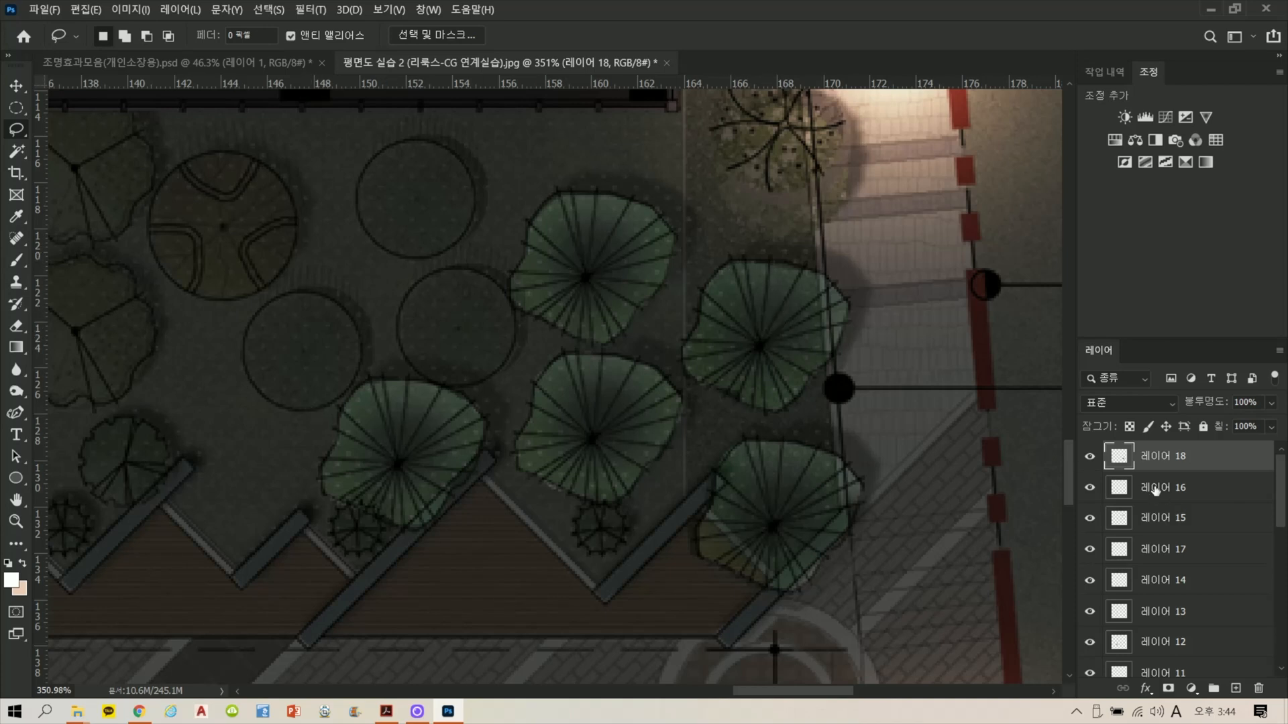
# Step: Load the outlines of the five trees as a selection and fill them with the light peach colour on a new layer
pyautogui.keyDown('ctrl'); pyautogui.click(1119, 457); pyautogui.keyUp('ctrl')
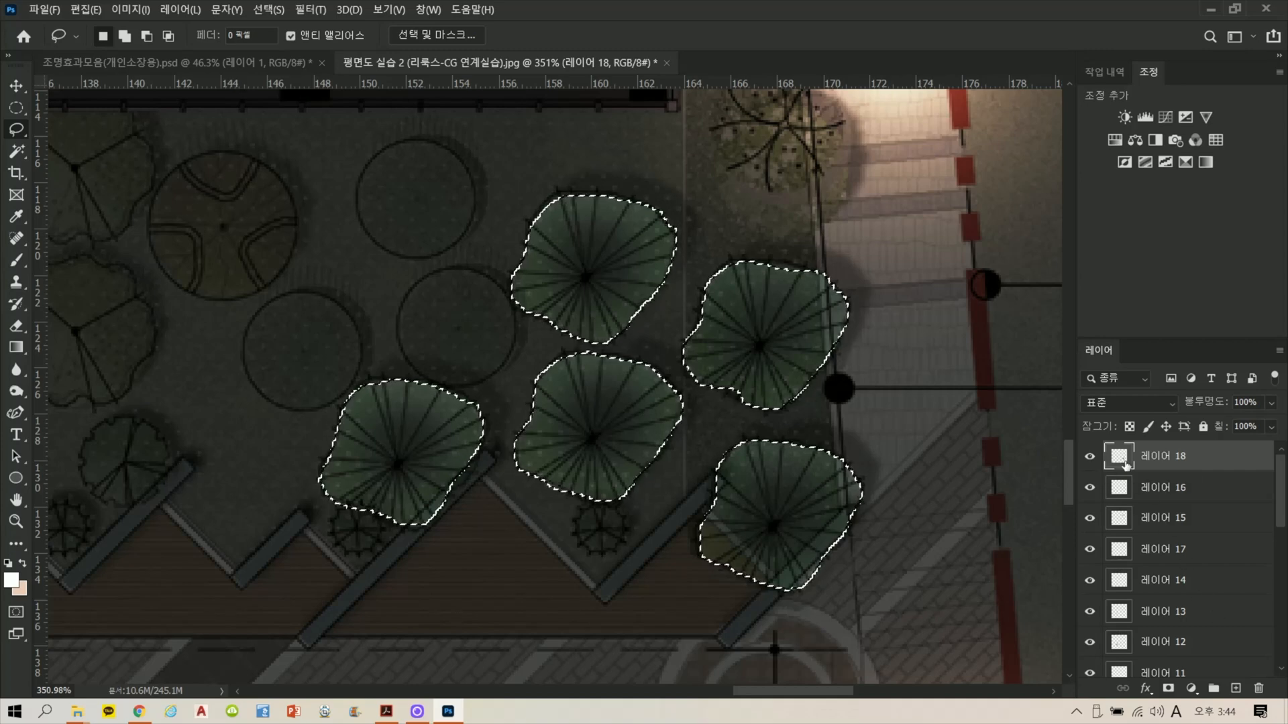
pyautogui.click(1235, 688)
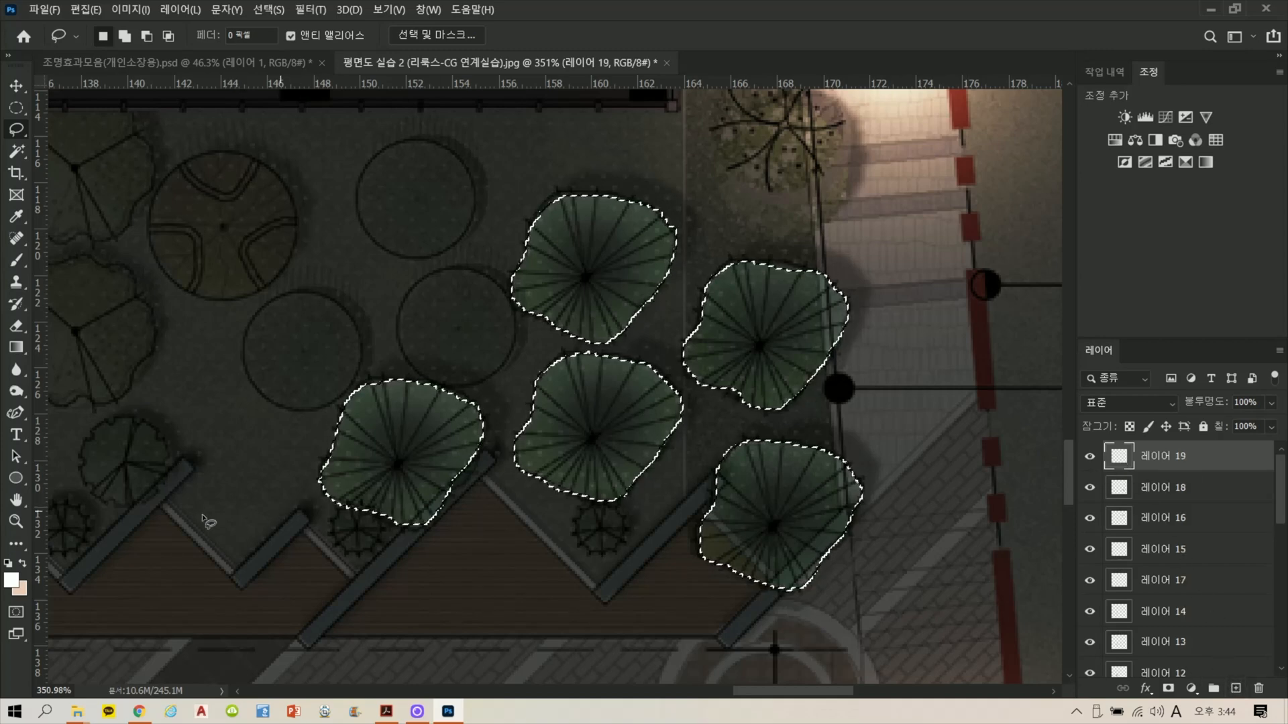
pyautogui.click(24, 562)
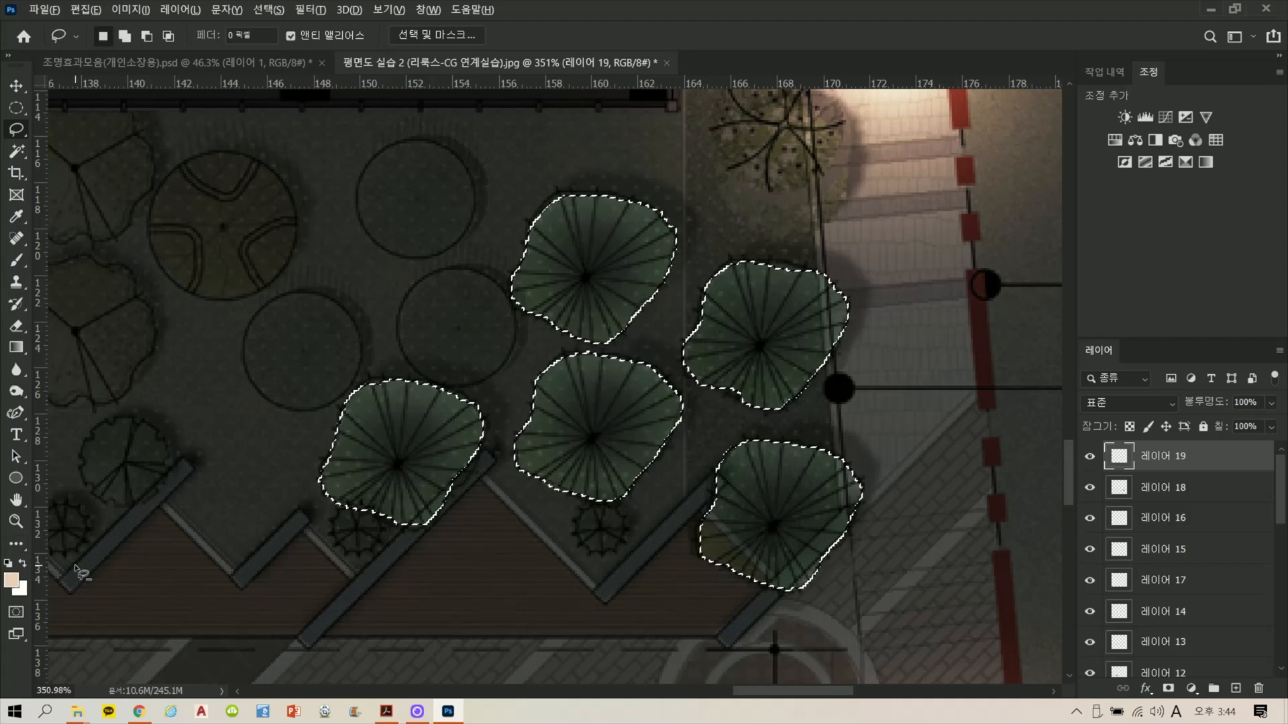
pyautogui.hotkey('alt', 'Delete')
pyautogui.hotkey('ctrl', 'd')
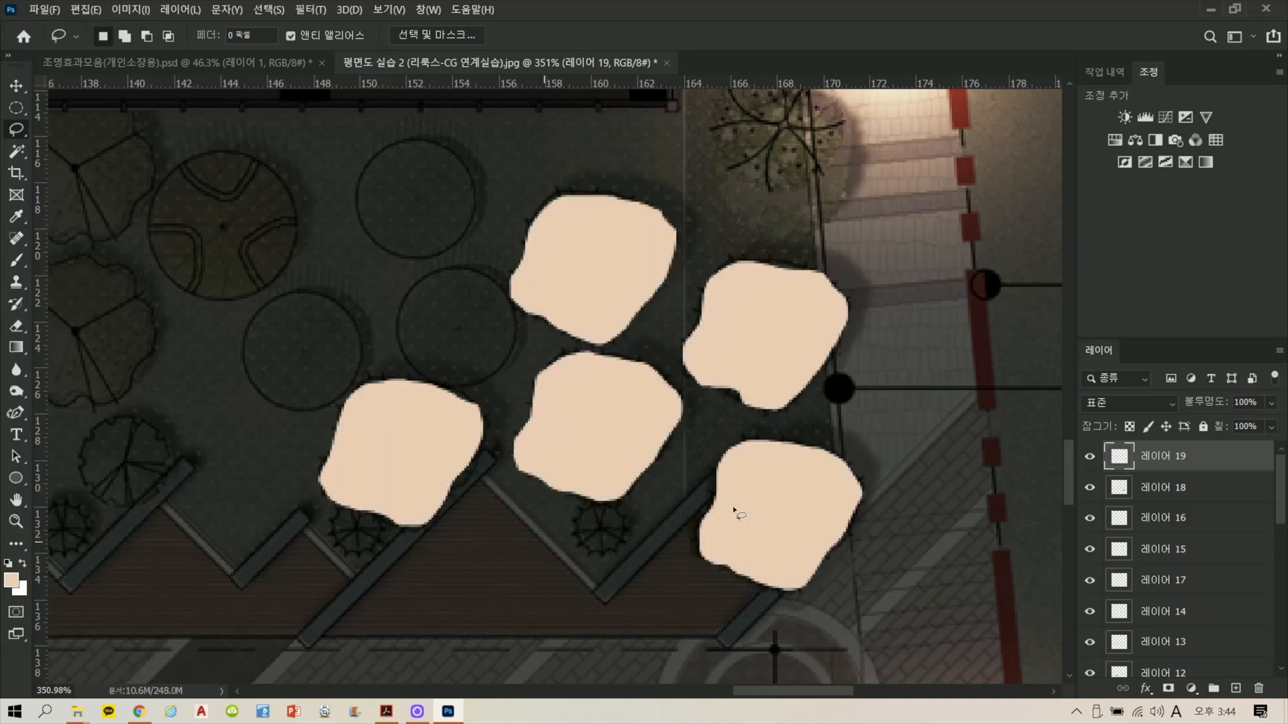
# Step: Set the peach layer's blend mode to Color Dodge (색상 닷지) and its fill to 54%
pyautogui.click(1127, 404)
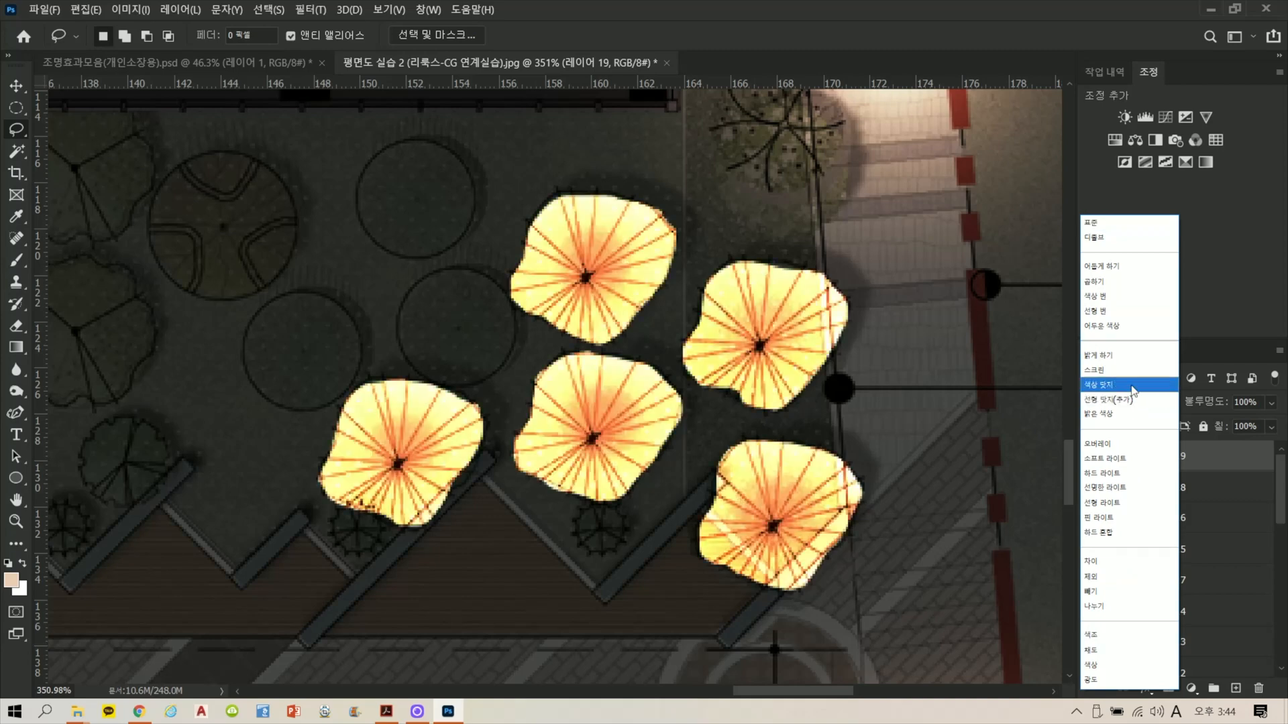
pyautogui.click(1134, 388)
pyautogui.click(1270, 402)
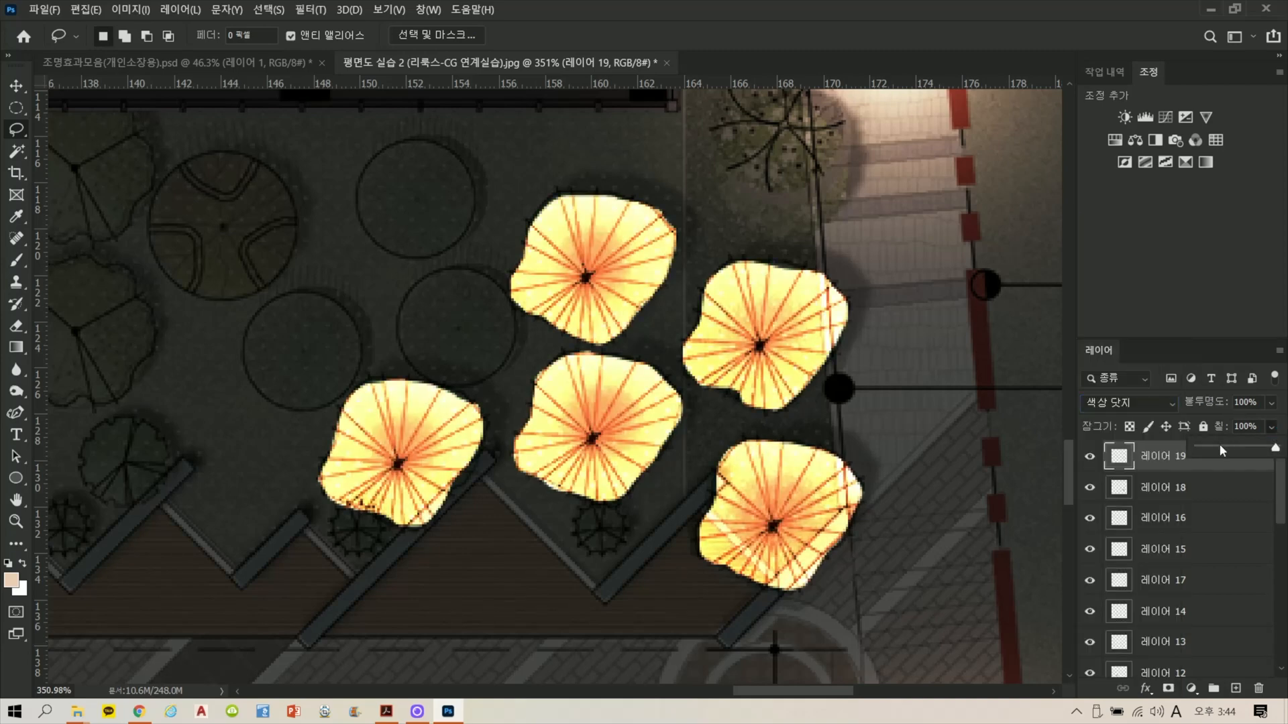
pyautogui.moveTo(1240, 454); pyautogui.dragTo(1238, 453)
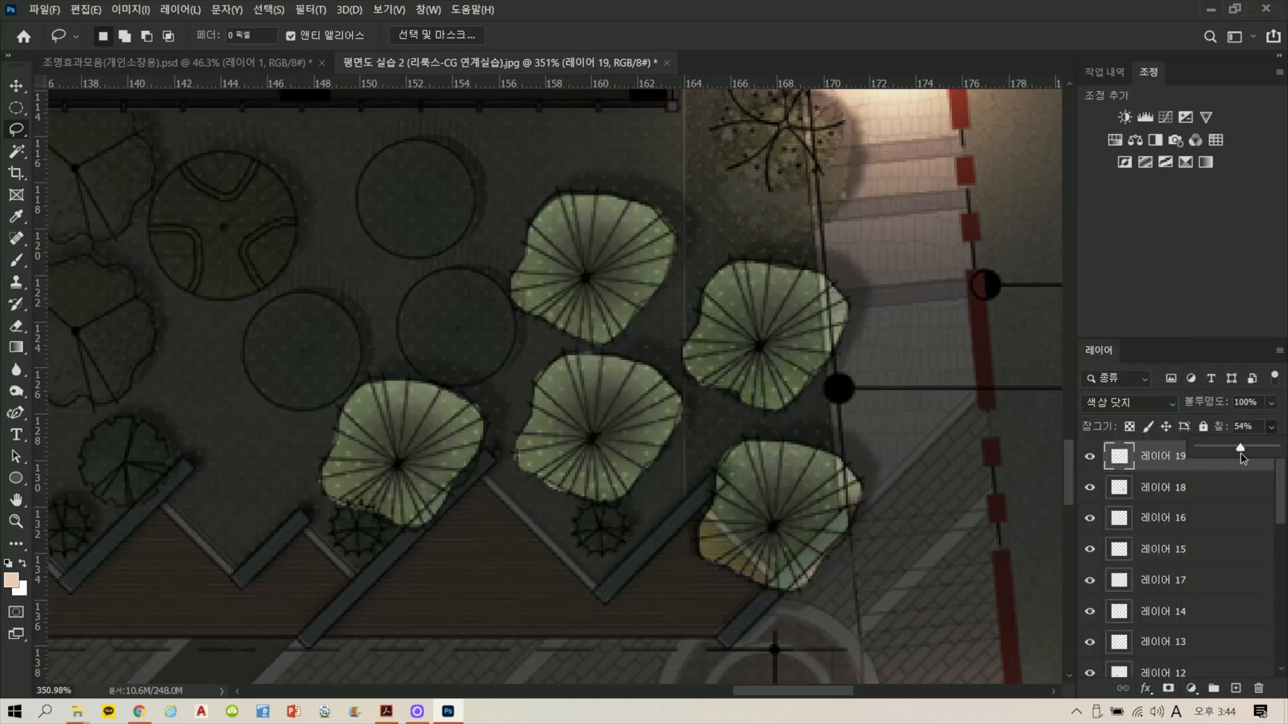
pyautogui.scroll(-5, 444, 478)
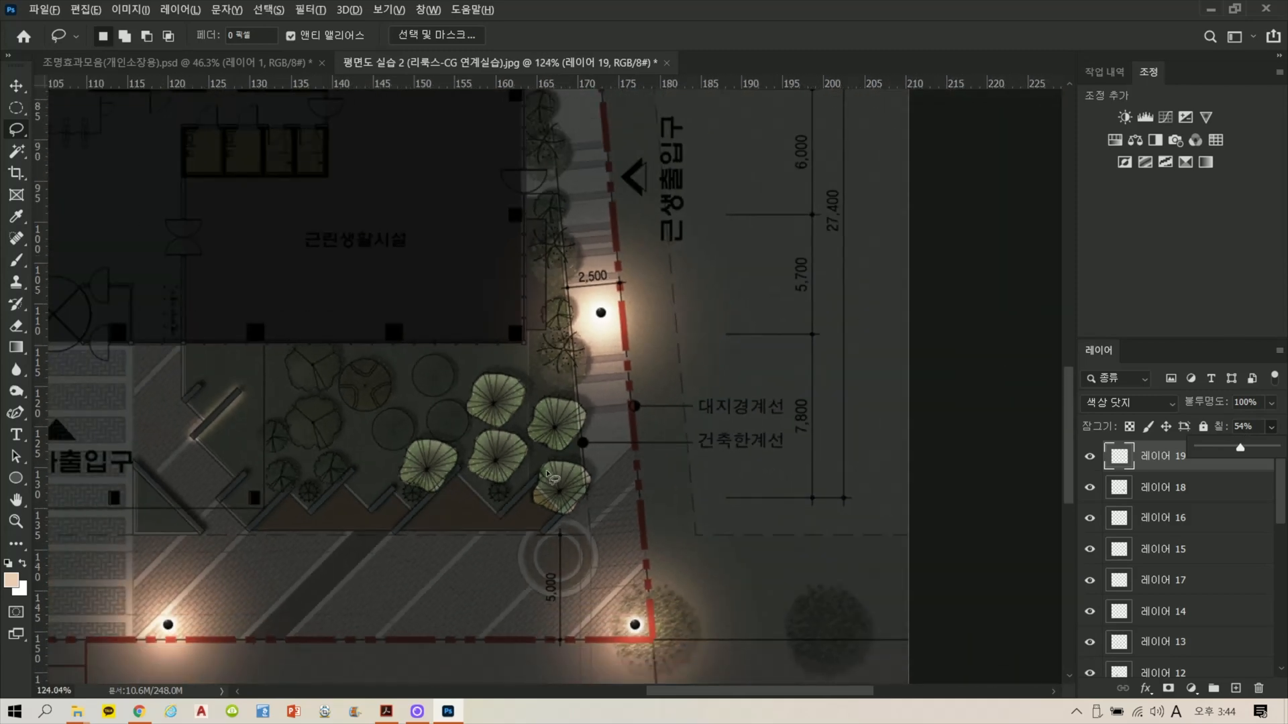
pyautogui.scroll(5, 548, 476)
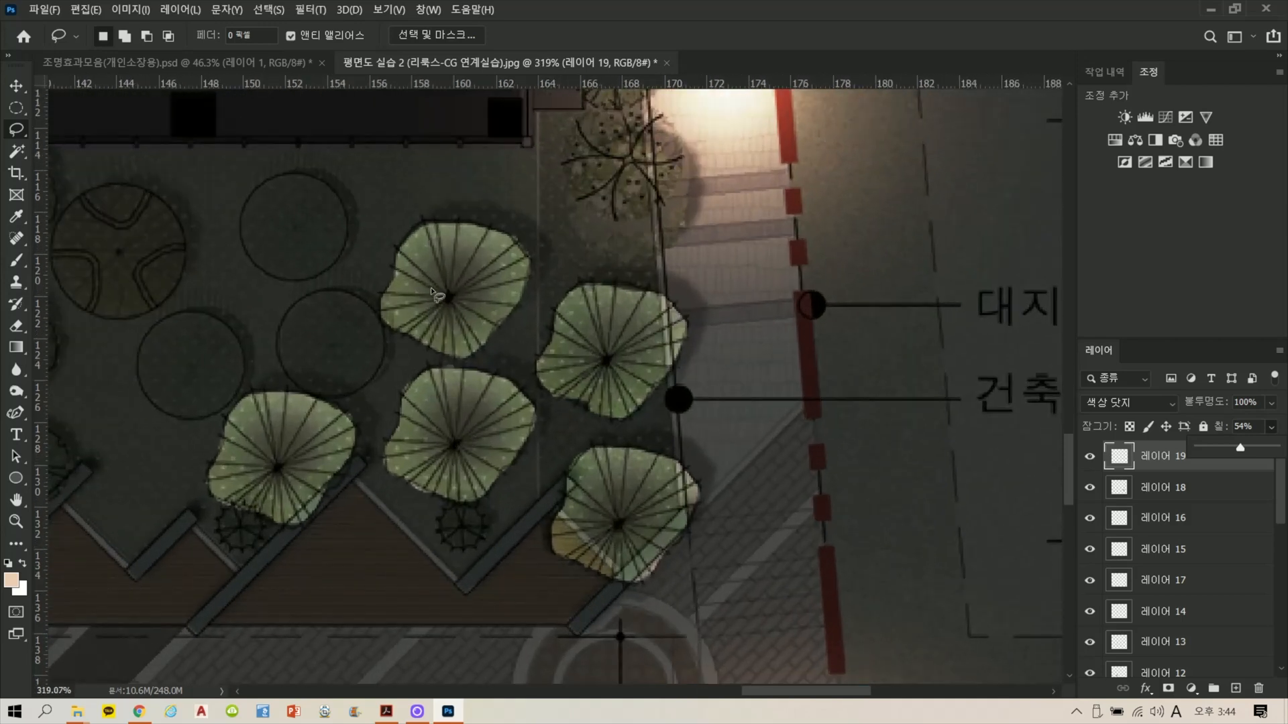
pyautogui.moveTo(880, 313)
pyautogui.mouseDown()
pyautogui.moveTo(922, 236)
pyautogui.moveTo(950, 291)
pyautogui.moveTo(899, 337)
pyautogui.moveTo(812, 350)
pyautogui.moveTo(914, 238)
pyautogui.moveTo(853, 566)
pyautogui.moveTo(874, 368)
pyautogui.moveTo(849, 566)
pyautogui.moveTo(927, 532)
pyautogui.moveTo(741, 521)
pyautogui.moveTo(824, 537)
pyautogui.moveTo(777, 536)
pyautogui.moveTo(822, 375)
pyautogui.mouseUp()
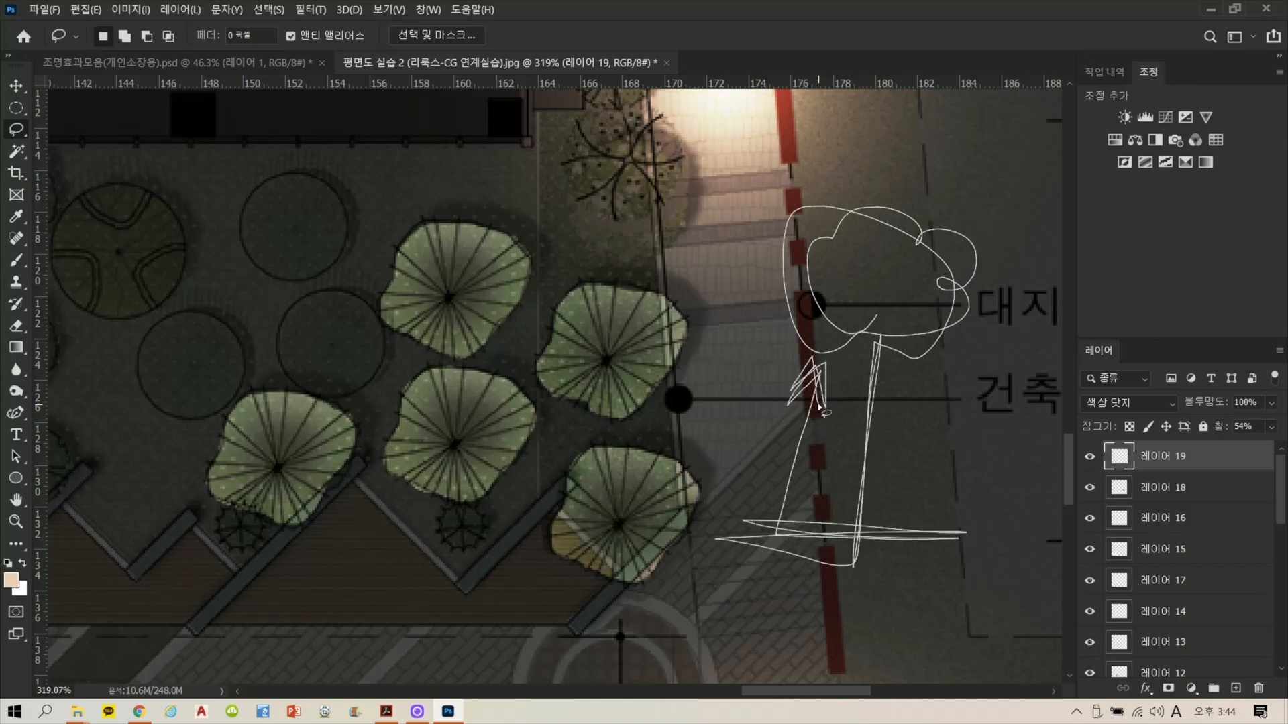
pyautogui.moveTo(782, 285)
pyautogui.mouseDown()
pyautogui.moveTo(844, 330)
pyautogui.moveTo(775, 289)
pyautogui.moveTo(966, 347)
pyautogui.moveTo(996, 324)
pyautogui.moveTo(806, 314)
pyautogui.moveTo(958, 322)
pyautogui.moveTo(862, 339)
pyautogui.moveTo(790, 312)
pyautogui.moveTo(991, 310)
pyautogui.moveTo(836, 342)
pyautogui.moveTo(798, 334)
pyautogui.mouseUp()
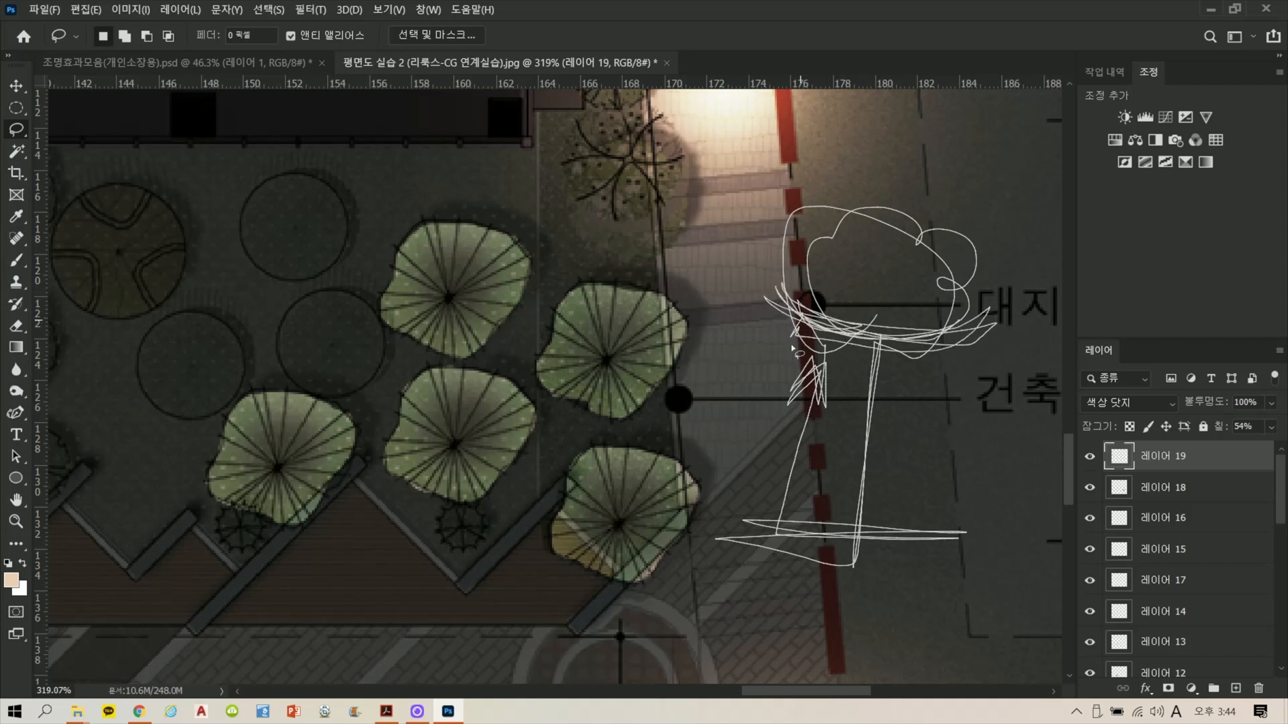
pyautogui.moveTo(795, 399)
pyautogui.mouseDown()
pyautogui.moveTo(755, 483)
pyautogui.moveTo(815, 484)
pyautogui.moveTo(791, 516)
pyautogui.moveTo(793, 415)
pyautogui.mouseUp()
pyautogui.hotkey('ctrl', 'd')
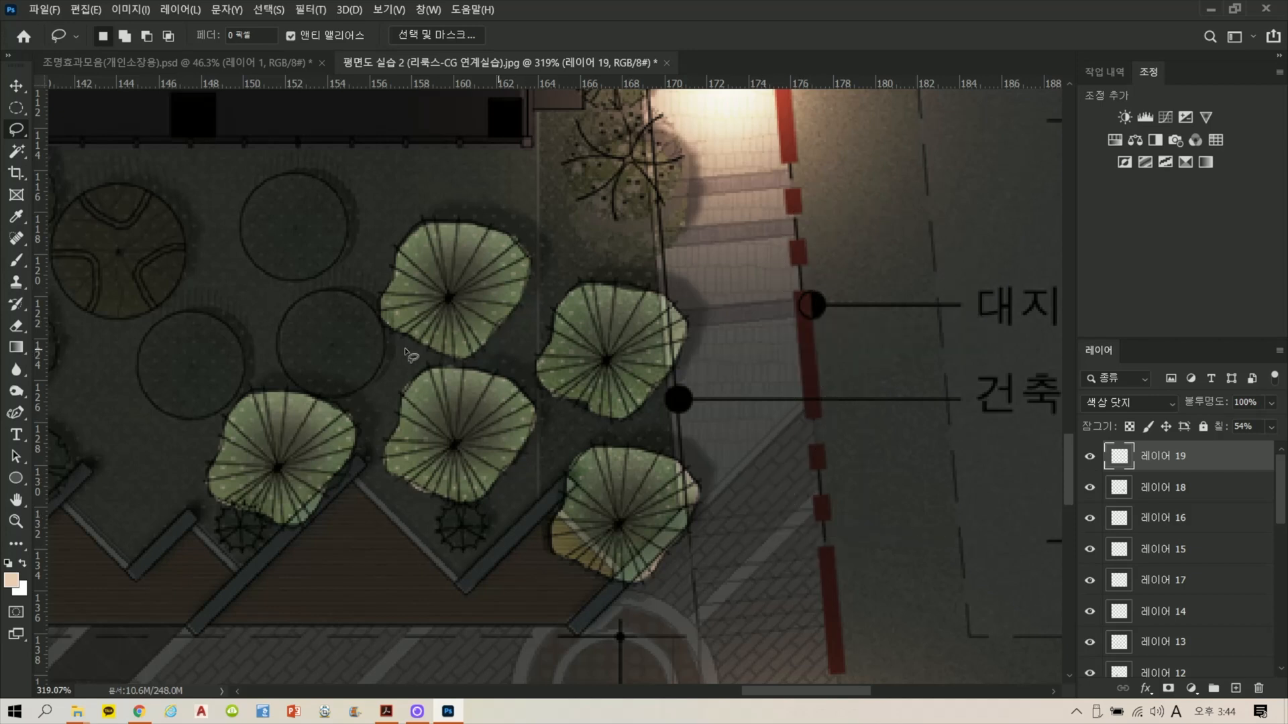
# Step: Paint a soft peach glow over the five trees on a new layer with the Brush at 30% opacity
pyautogui.click(17, 261)
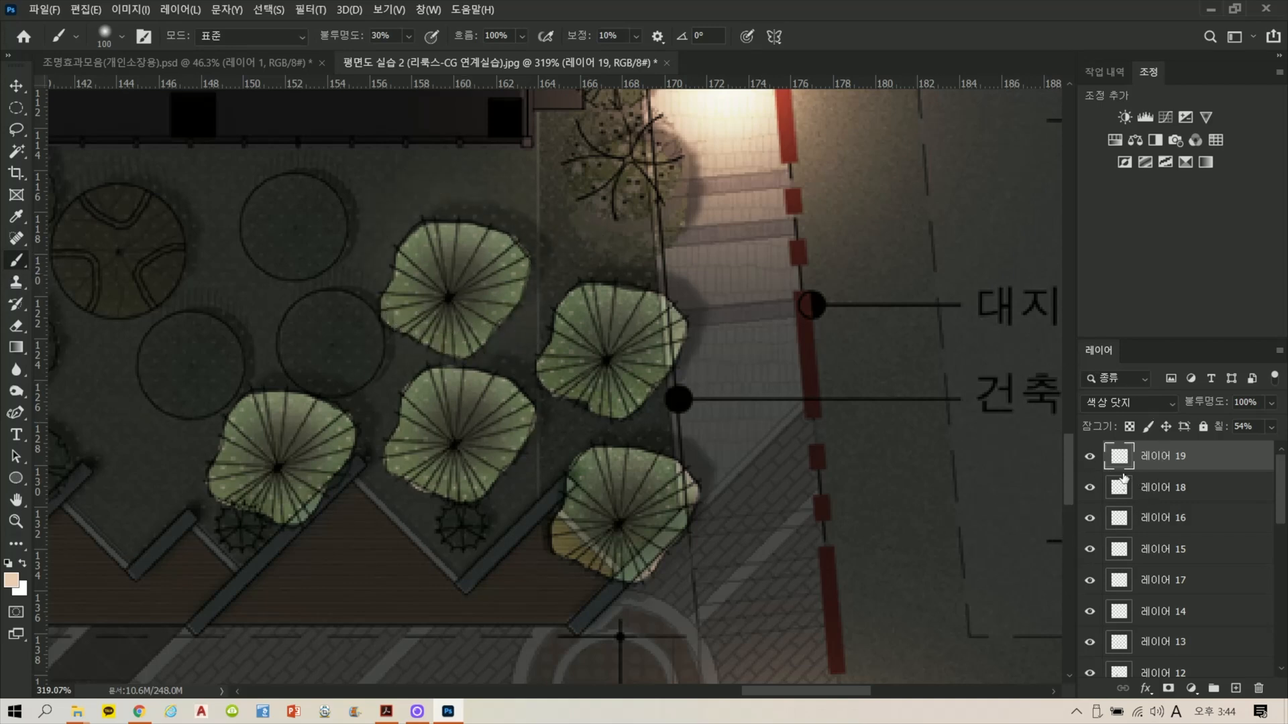
pyautogui.click(1236, 686)
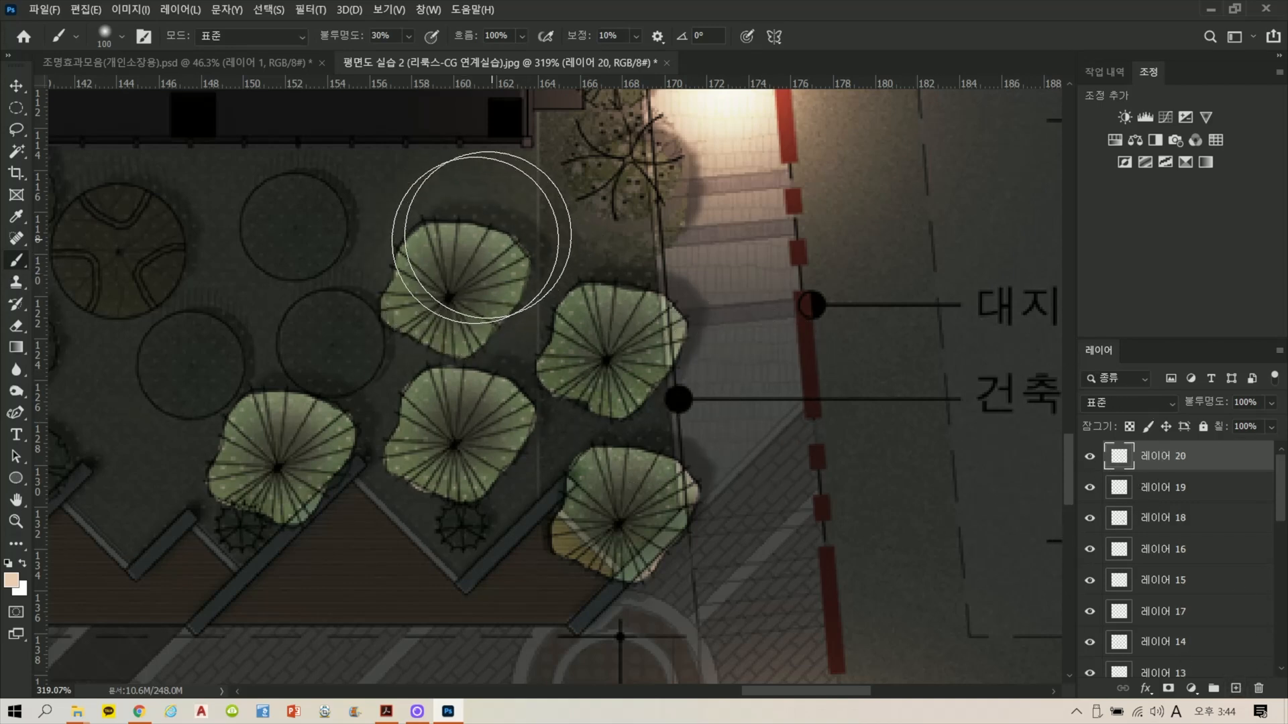
pyautogui.moveTo(419, 270)
pyautogui.mouseDown()
pyautogui.moveTo(427, 304)
pyautogui.moveTo(544, 305)
pyautogui.moveTo(585, 345)
pyautogui.moveTo(617, 335)
pyautogui.moveTo(645, 352)
pyautogui.moveTo(635, 371)
pyautogui.moveTo(580, 359)
pyautogui.moveTo(518, 409)
pyautogui.moveTo(455, 423)
pyautogui.moveTo(452, 439)
pyautogui.moveTo(258, 455)
pyautogui.moveTo(322, 445)
pyautogui.mouseUp()
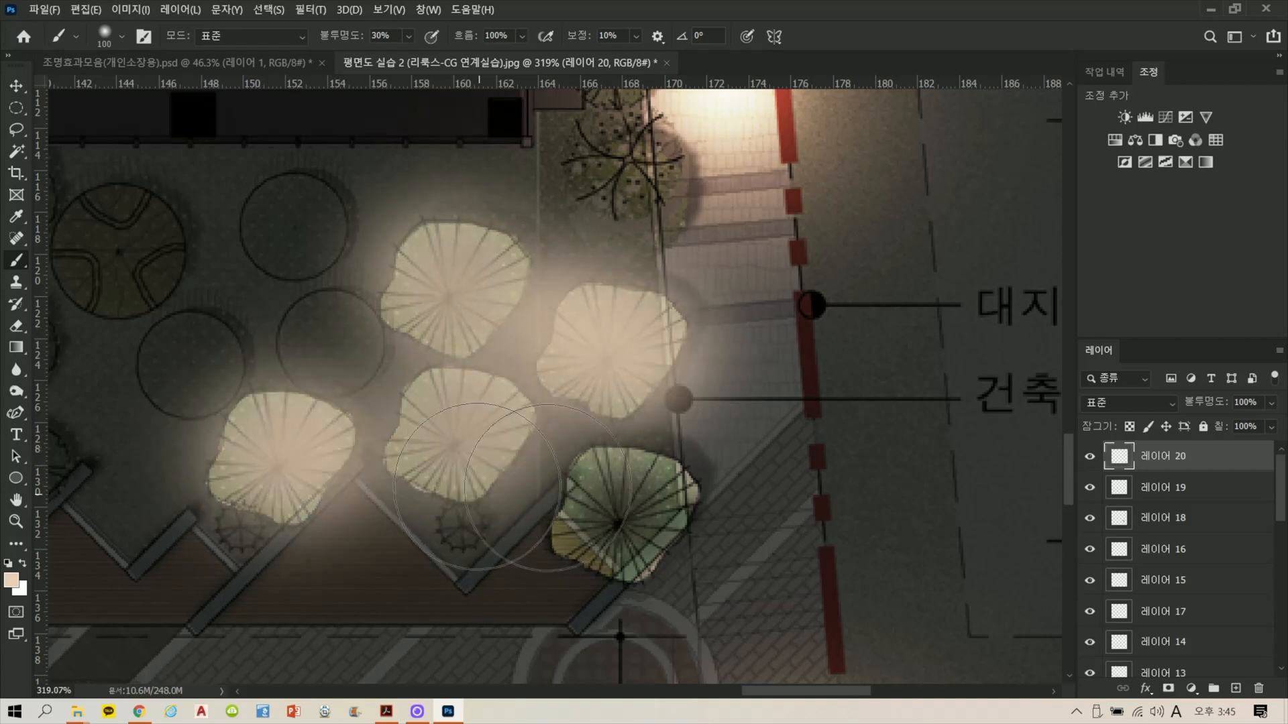
pyautogui.moveTo(614, 492)
pyautogui.mouseDown()
pyautogui.moveTo(649, 500)
pyautogui.moveTo(659, 525)
pyautogui.moveTo(595, 526)
pyautogui.moveTo(588, 505)
pyautogui.moveTo(625, 485)
pyautogui.moveTo(688, 512)
pyautogui.mouseUp()
# Step: Set the glow layer to Color Dodge (색상 닷지), move it beneath 레이어 18 and set its fill to 59%
pyautogui.click(1111, 404)
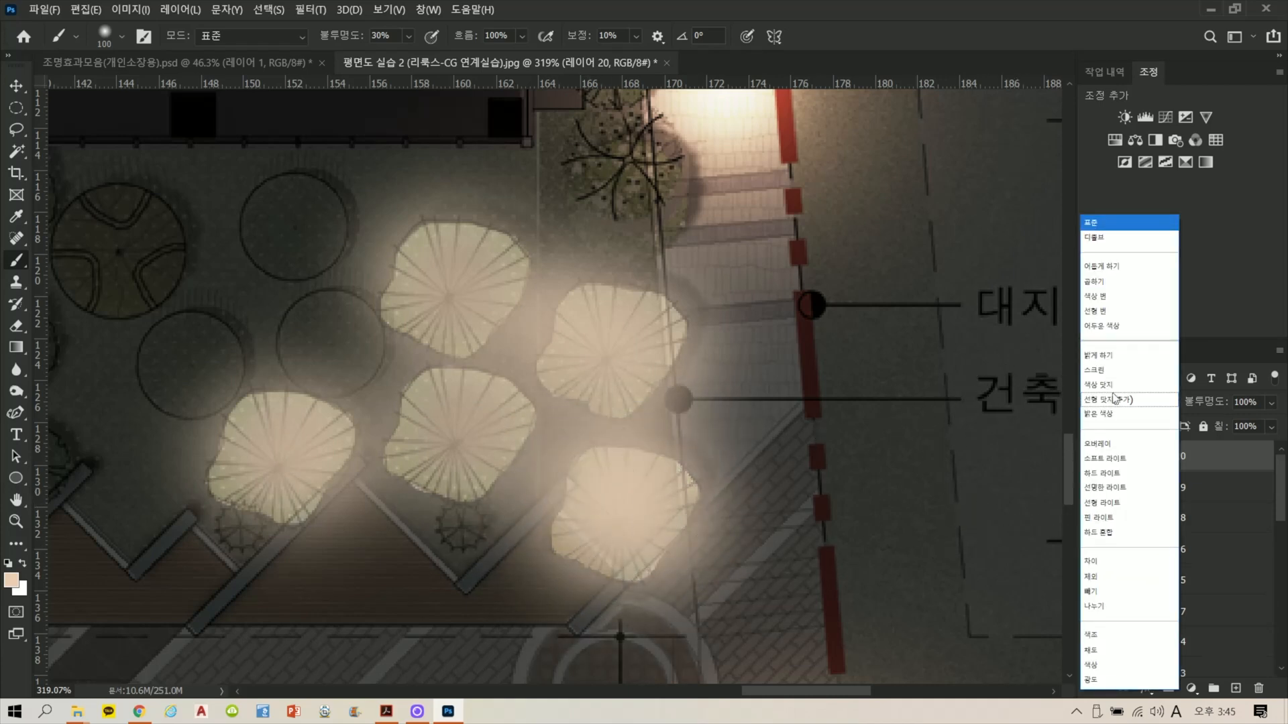
pyautogui.click(1113, 359)
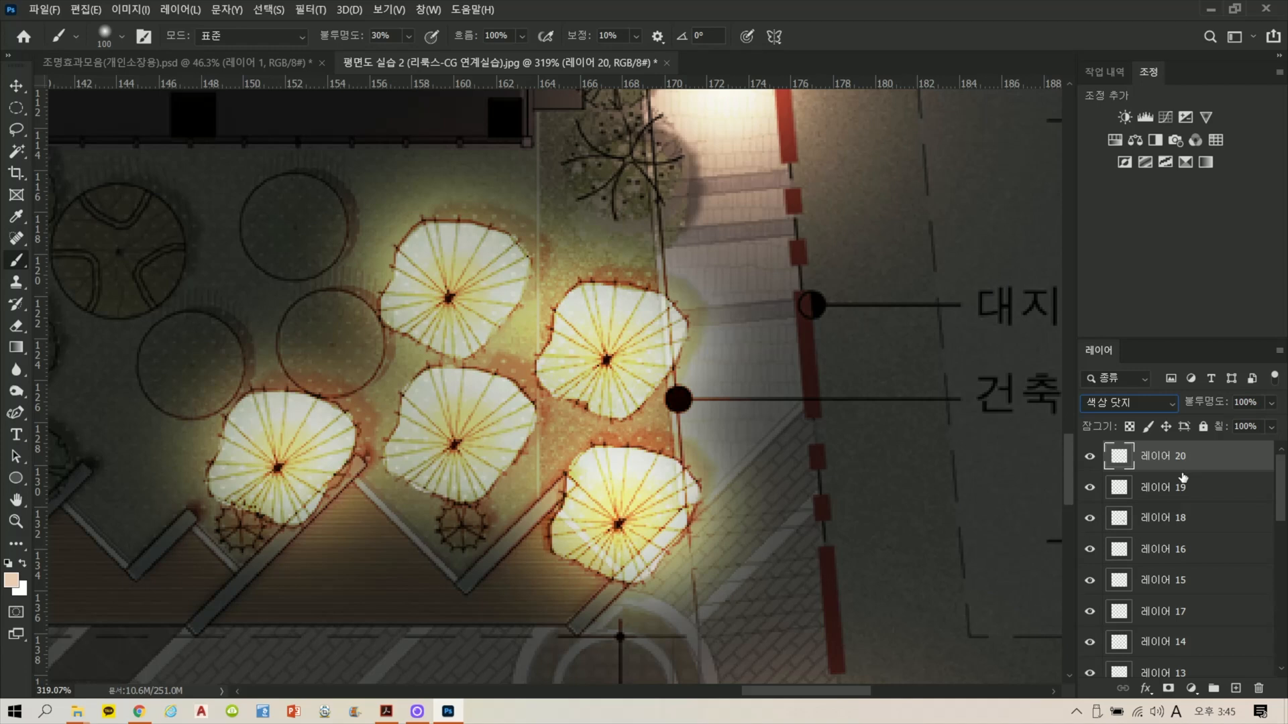
pyautogui.moveTo(1169, 464); pyautogui.dragTo(1170, 526)
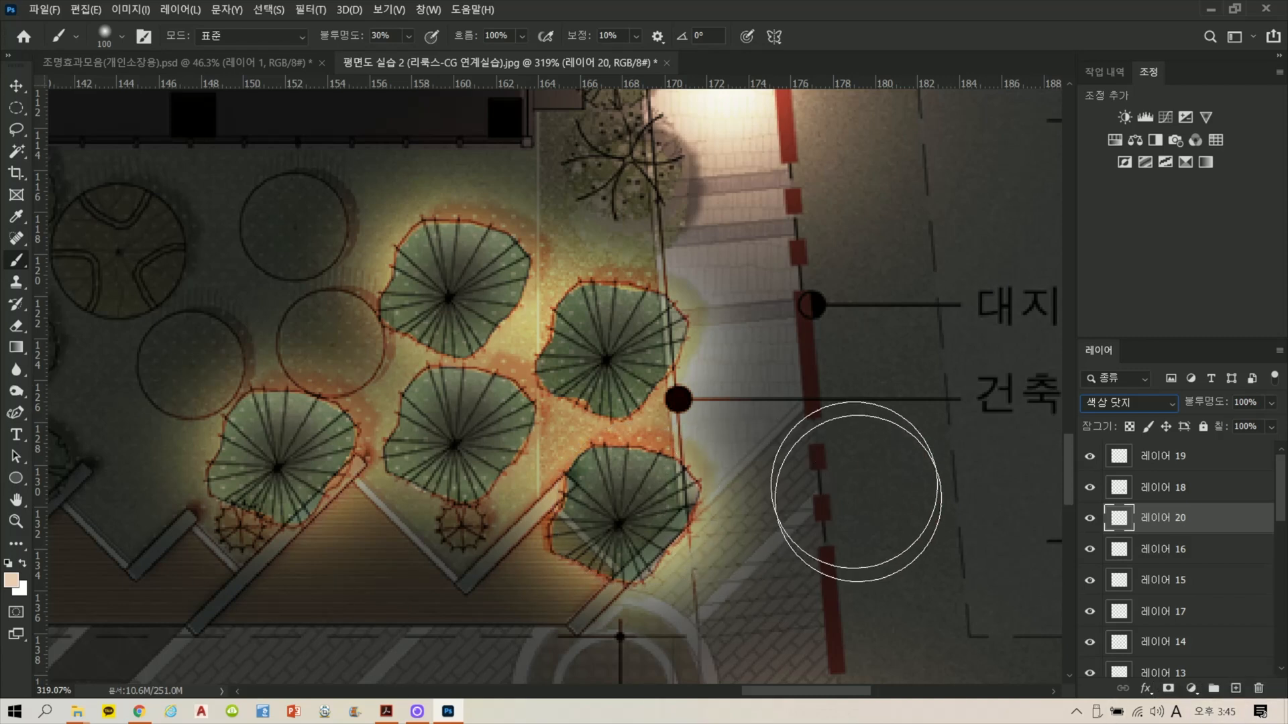
pyautogui.click(1269, 428)
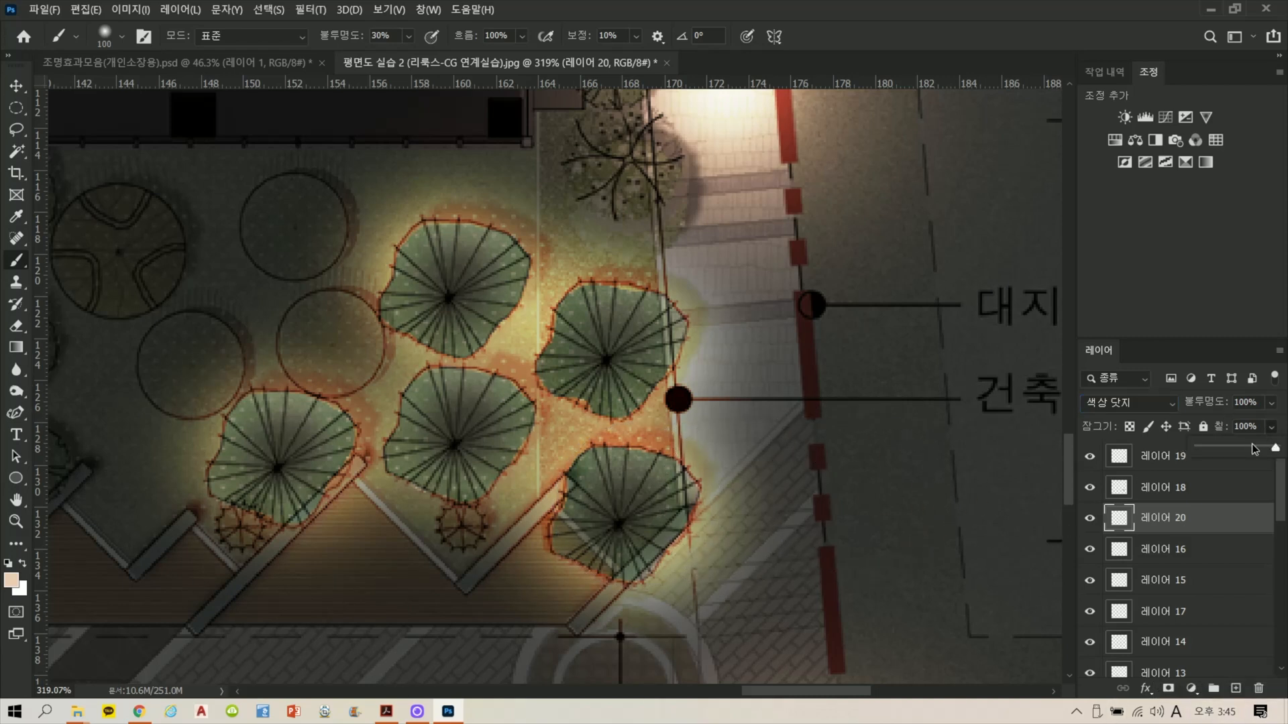
pyautogui.moveTo(1254, 449); pyautogui.dragTo(1242, 453)
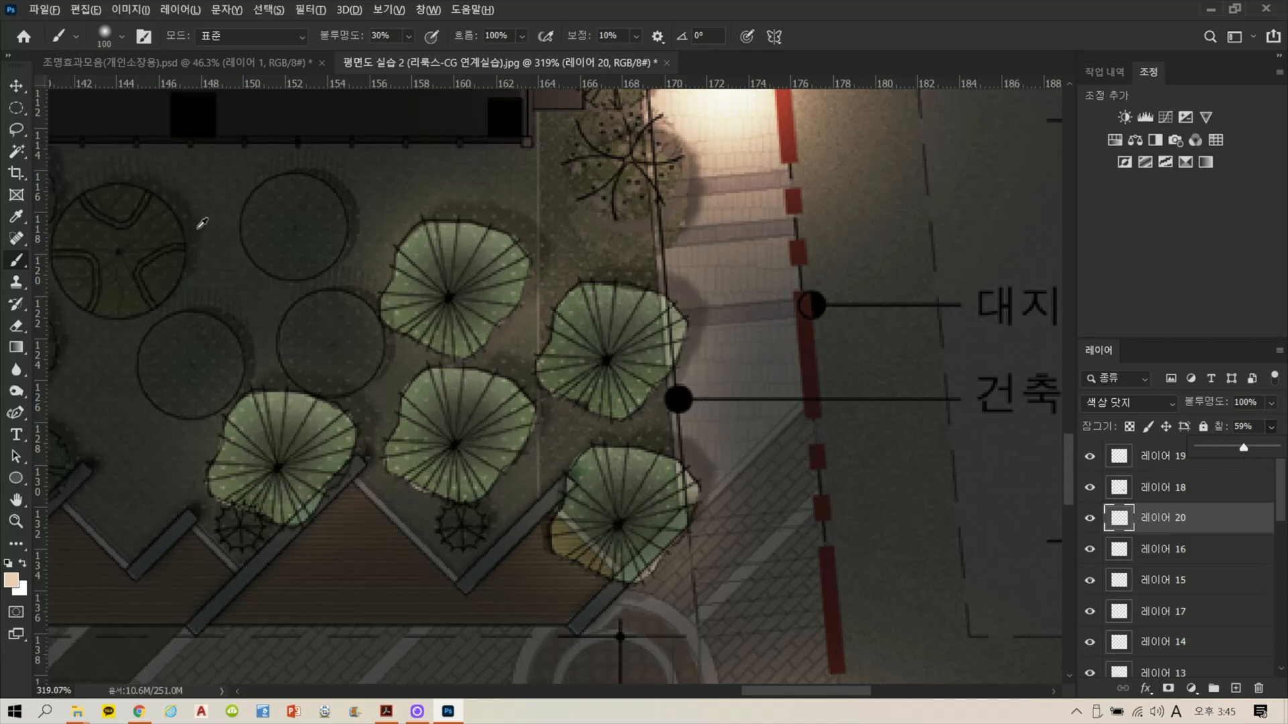
# Step: Examine the tree lighting in the context of the whole floor plan
pyautogui.click(19, 131)
pyautogui.scroll(-8, 581, 376)
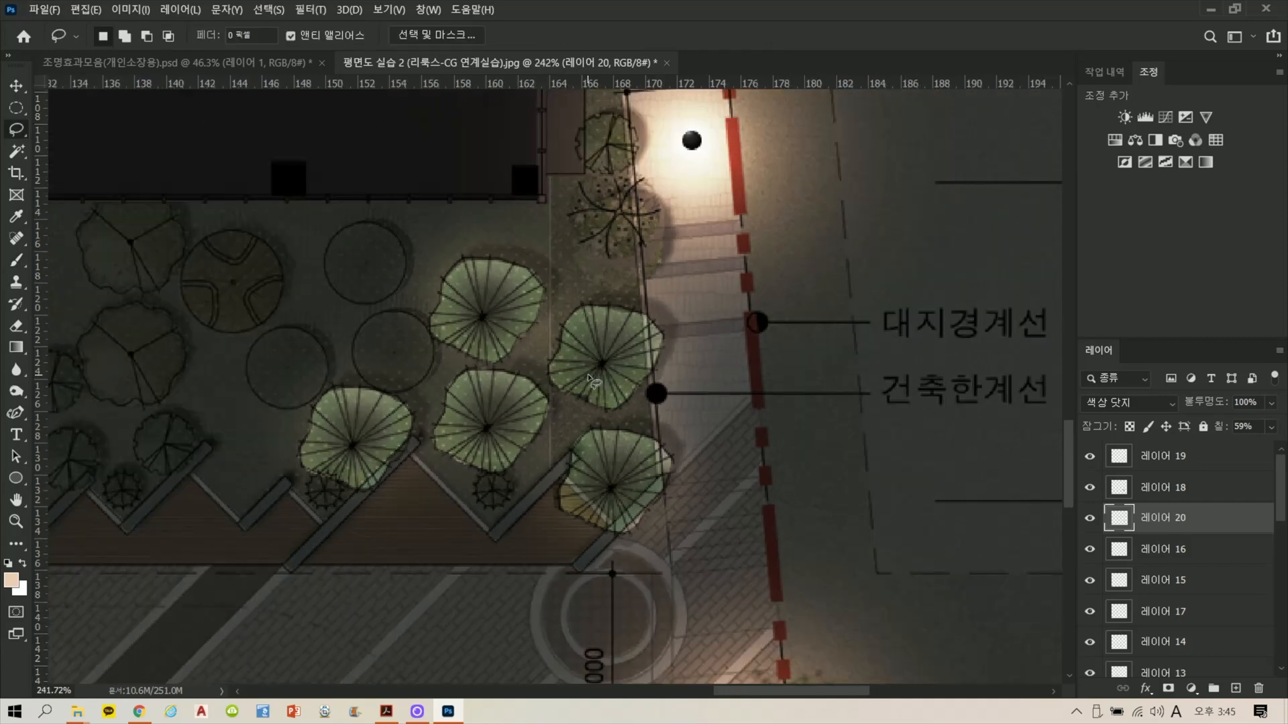
pyautogui.scroll(-3, 542, 340)
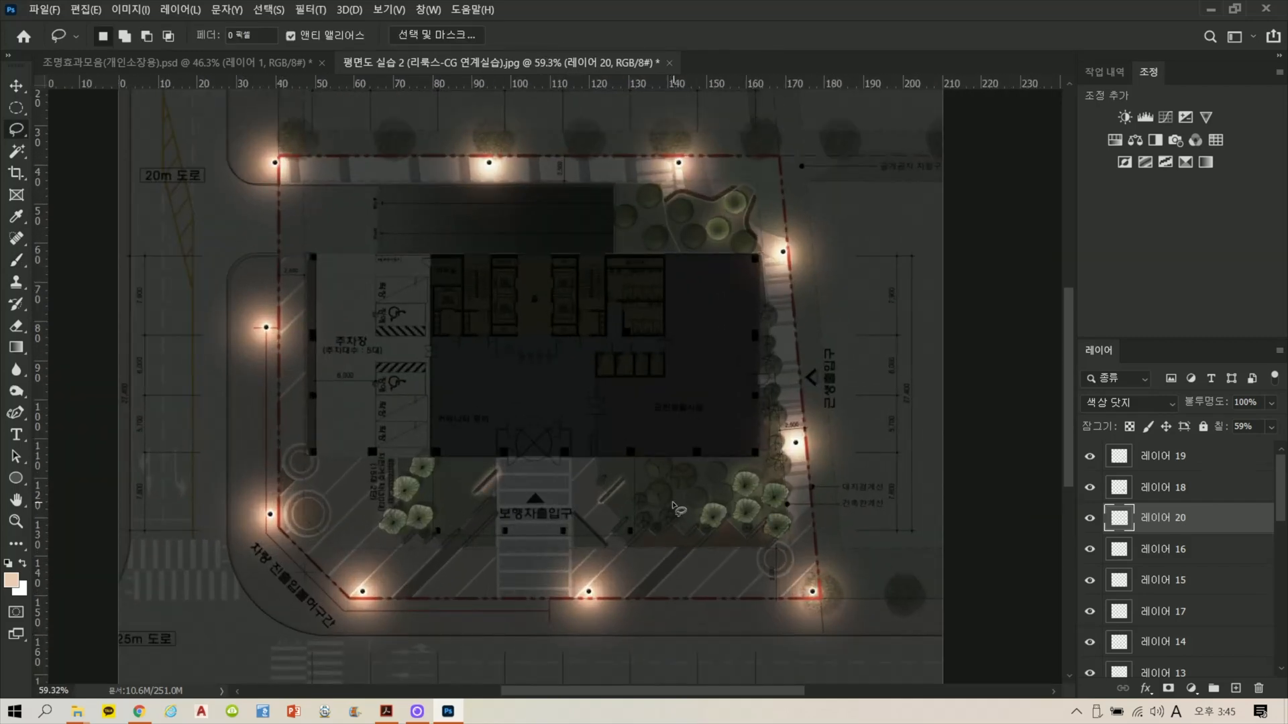
pyautogui.scroll(3, 728, 562)
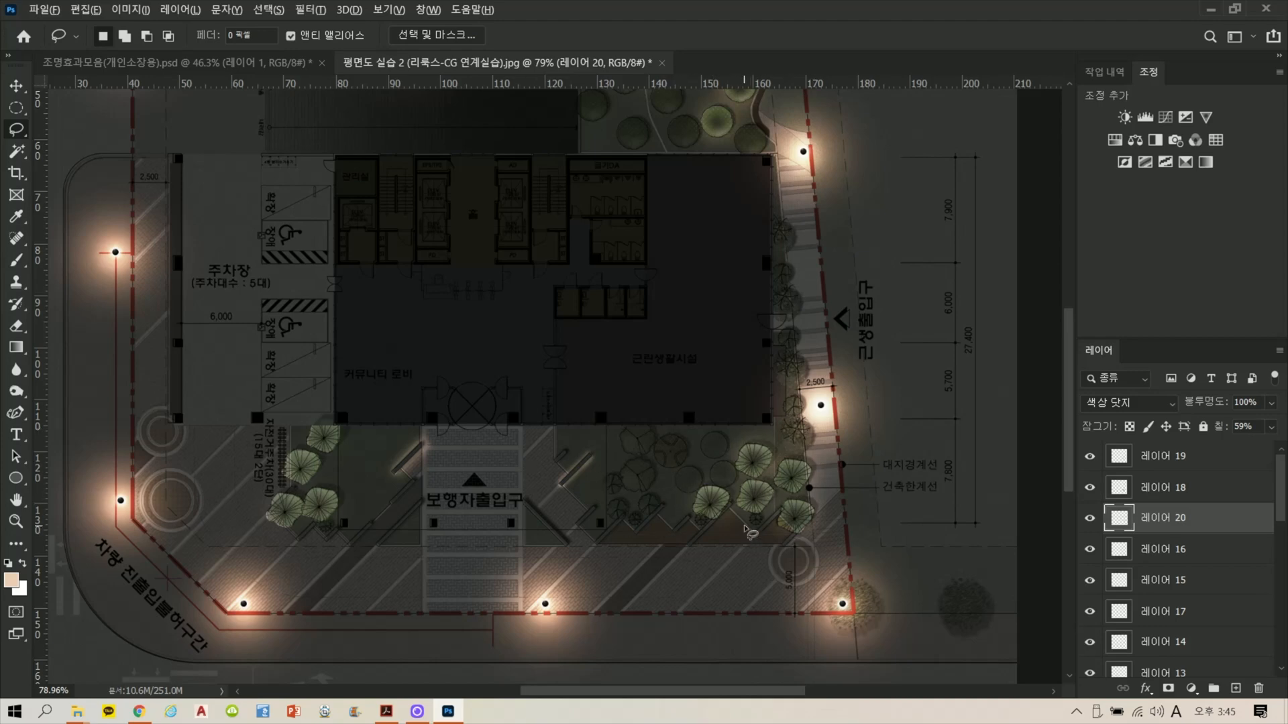
pyautogui.scroll(-3, 731, 453)
pyautogui.scroll(1, 793, 491)
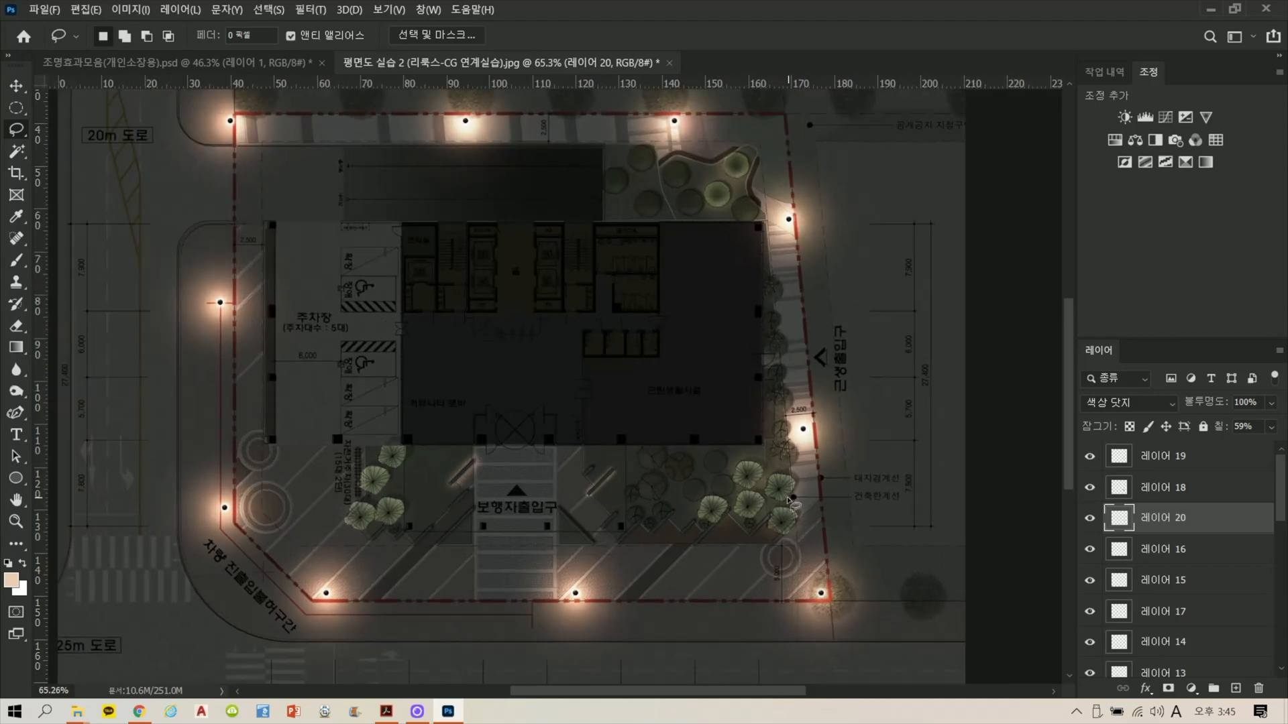
pyautogui.scroll(-3, 758, 480)
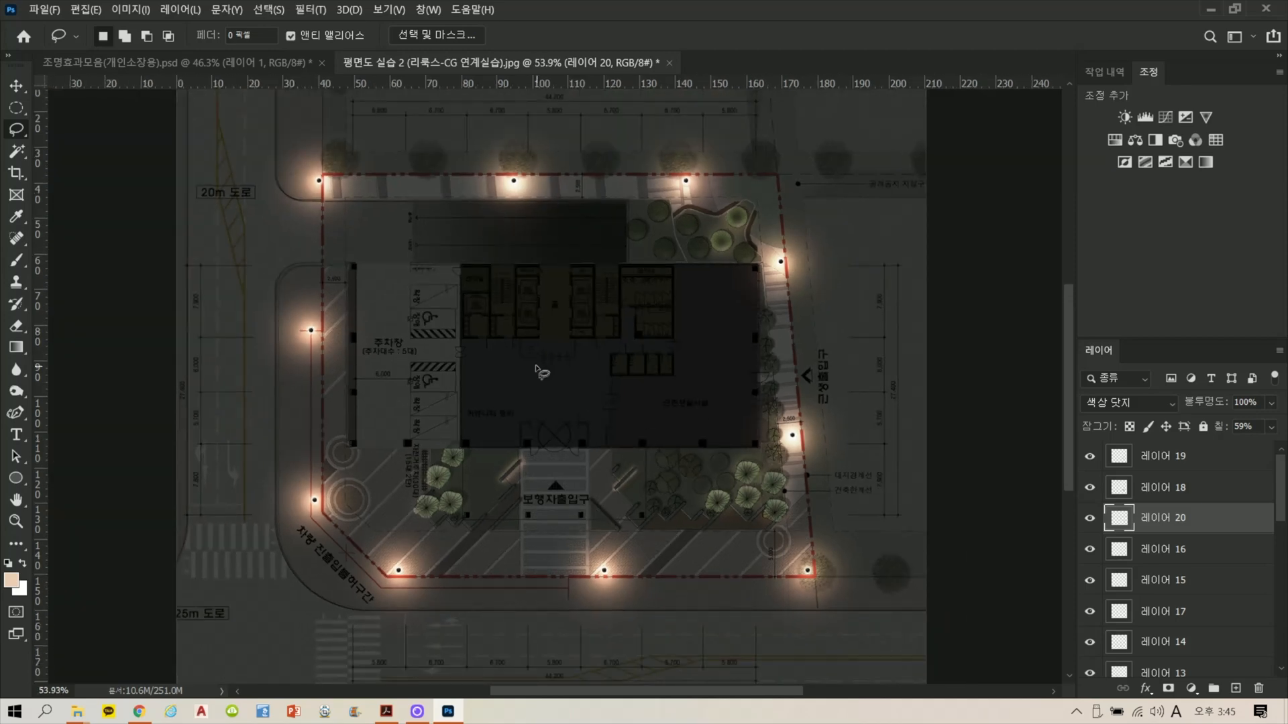
# Step: Save the floor plan with its layers as a Photoshop PSD file in the desktop folder (바탕 화면)
pyautogui.click(38, 9)
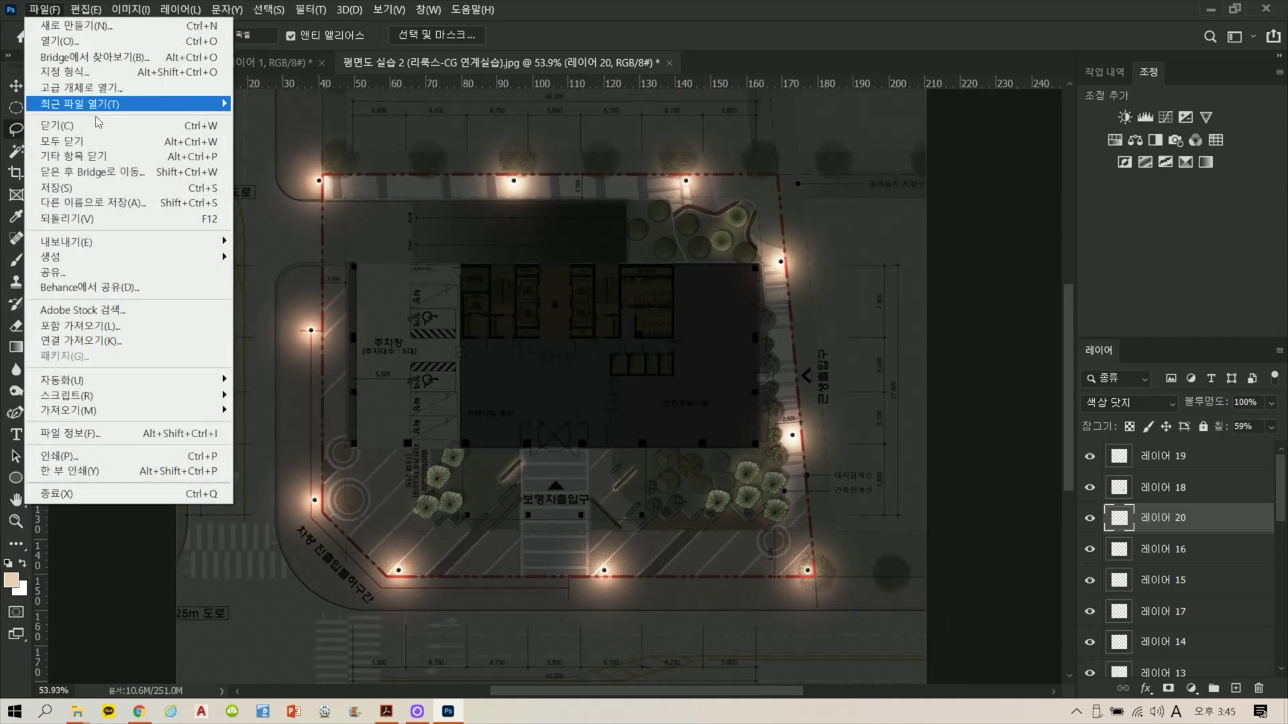
pyautogui.click(80, 193)
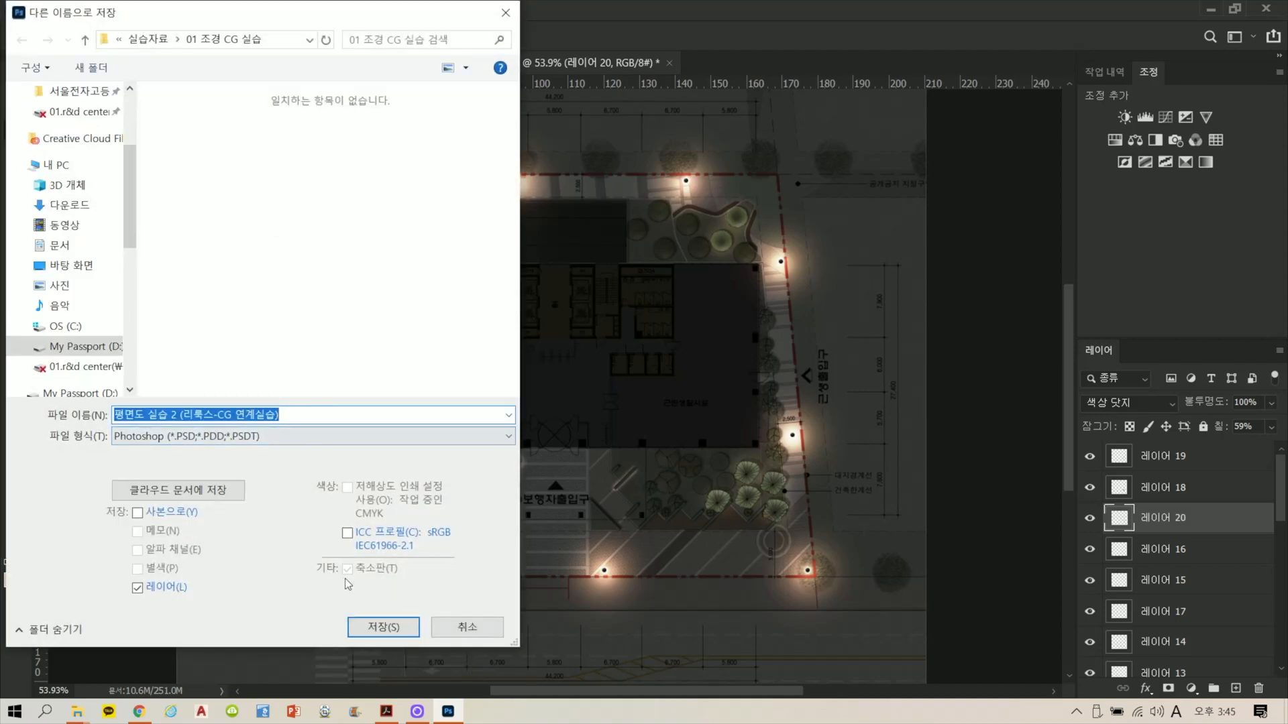
pyautogui.scroll(5, 134, 202)
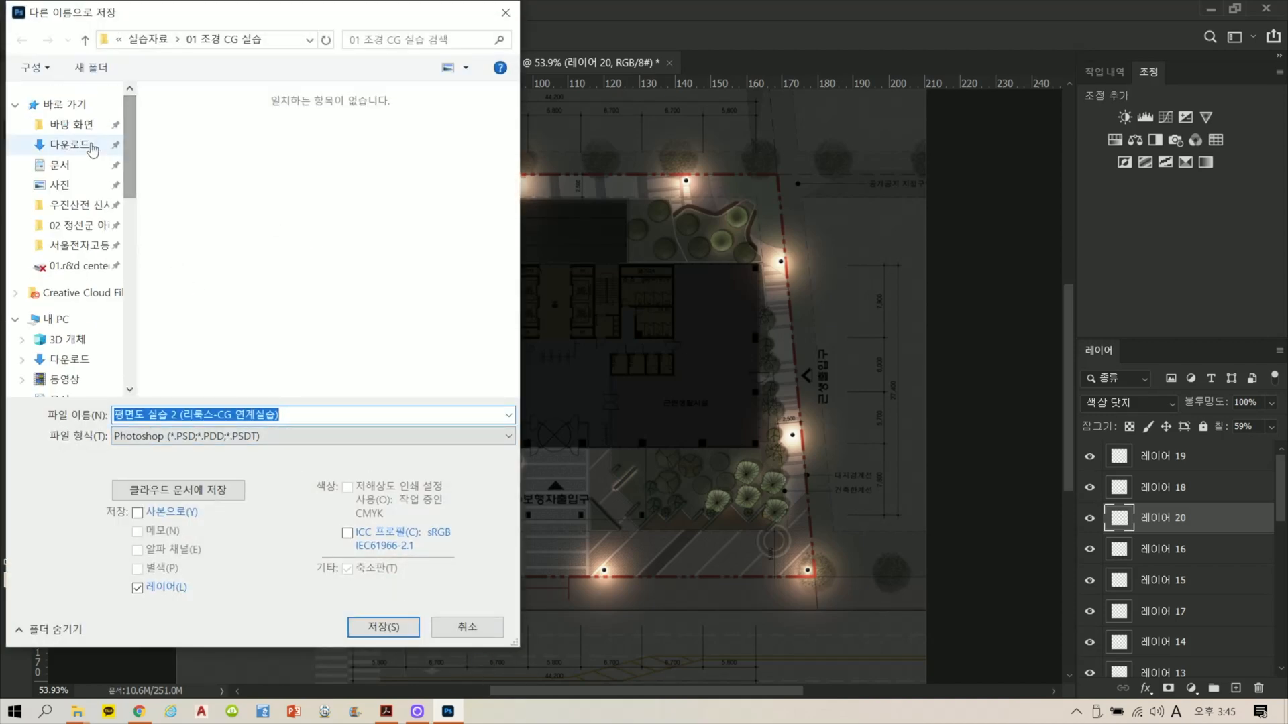
pyautogui.click(70, 124)
pyautogui.click(381, 627)
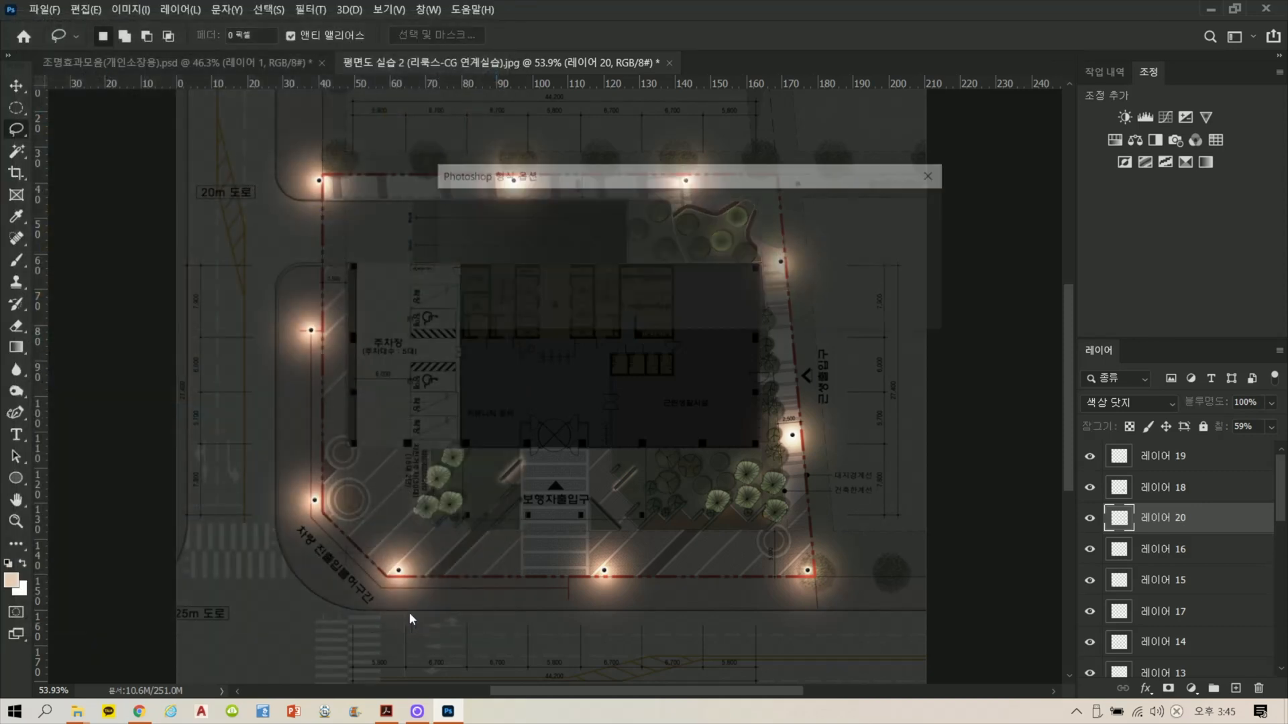
pyautogui.click(922, 213)
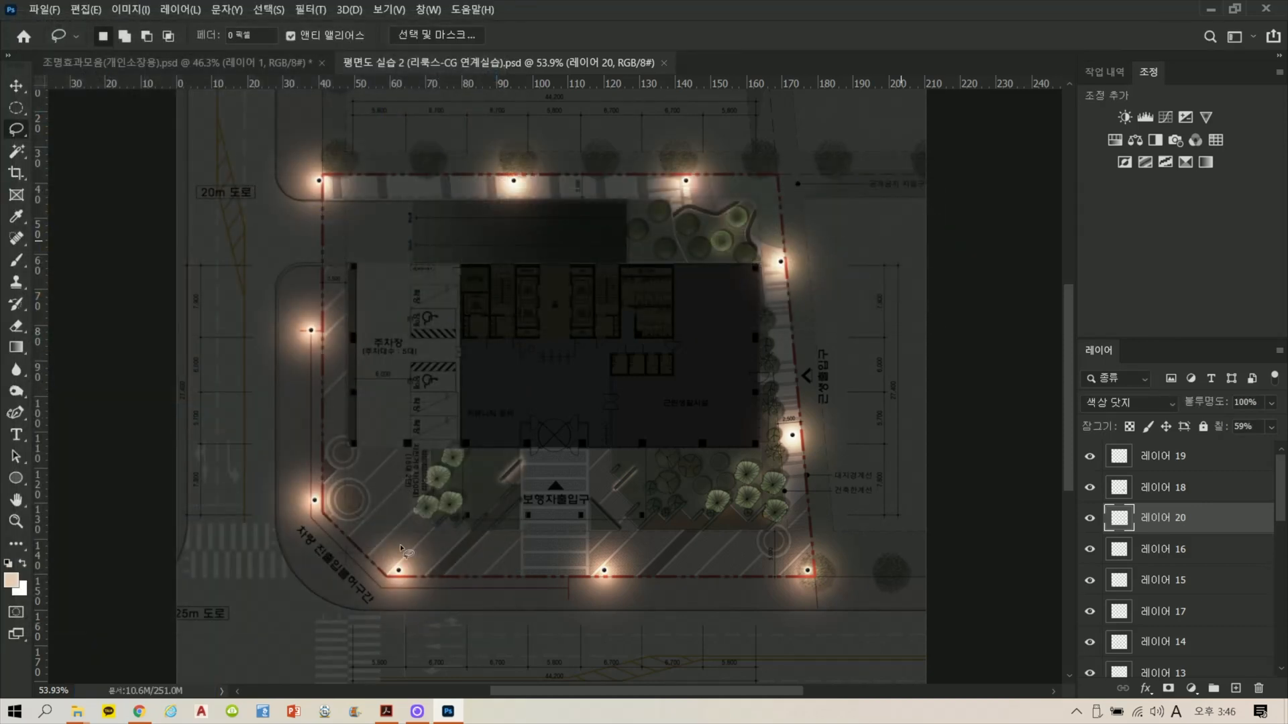
# Step: Open the 광장 1 file from the 02 광장 CG 실습 folder as a separate document and hide its guides
pyautogui.moveTo(75, 713)
pyautogui.click(85, 657)
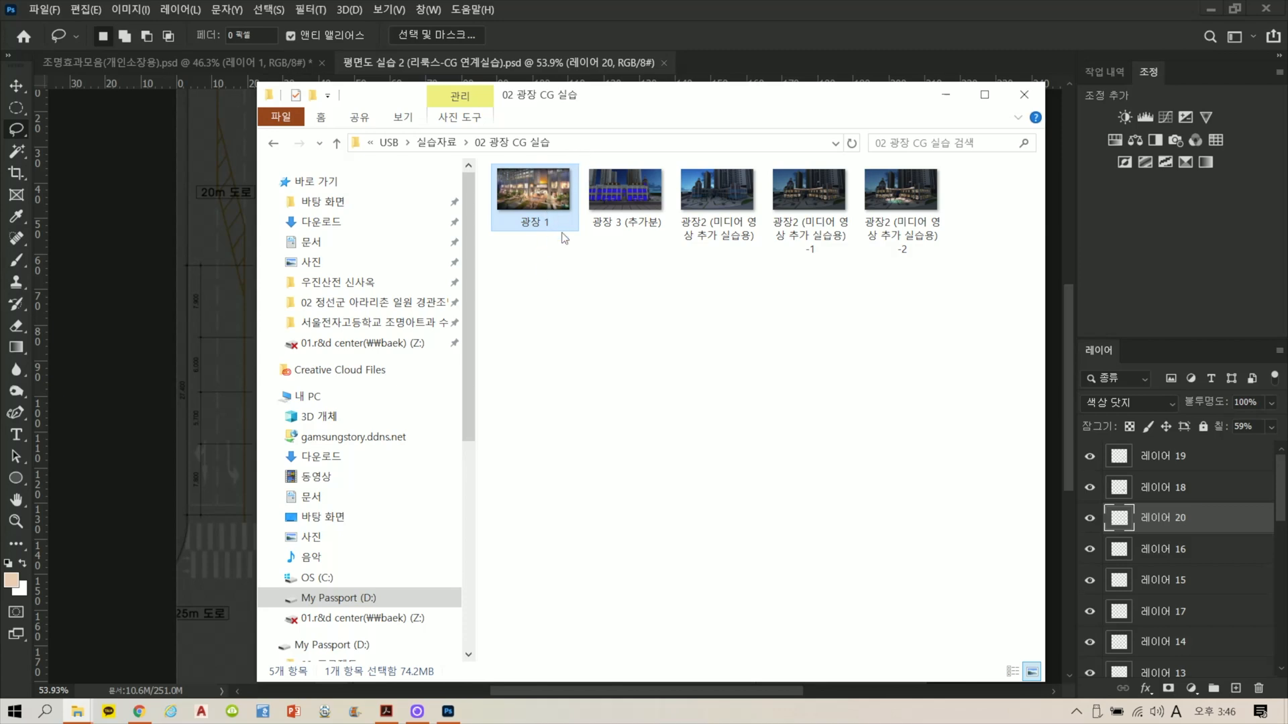
pyautogui.moveTo(557, 188); pyautogui.dragTo(715, 66)
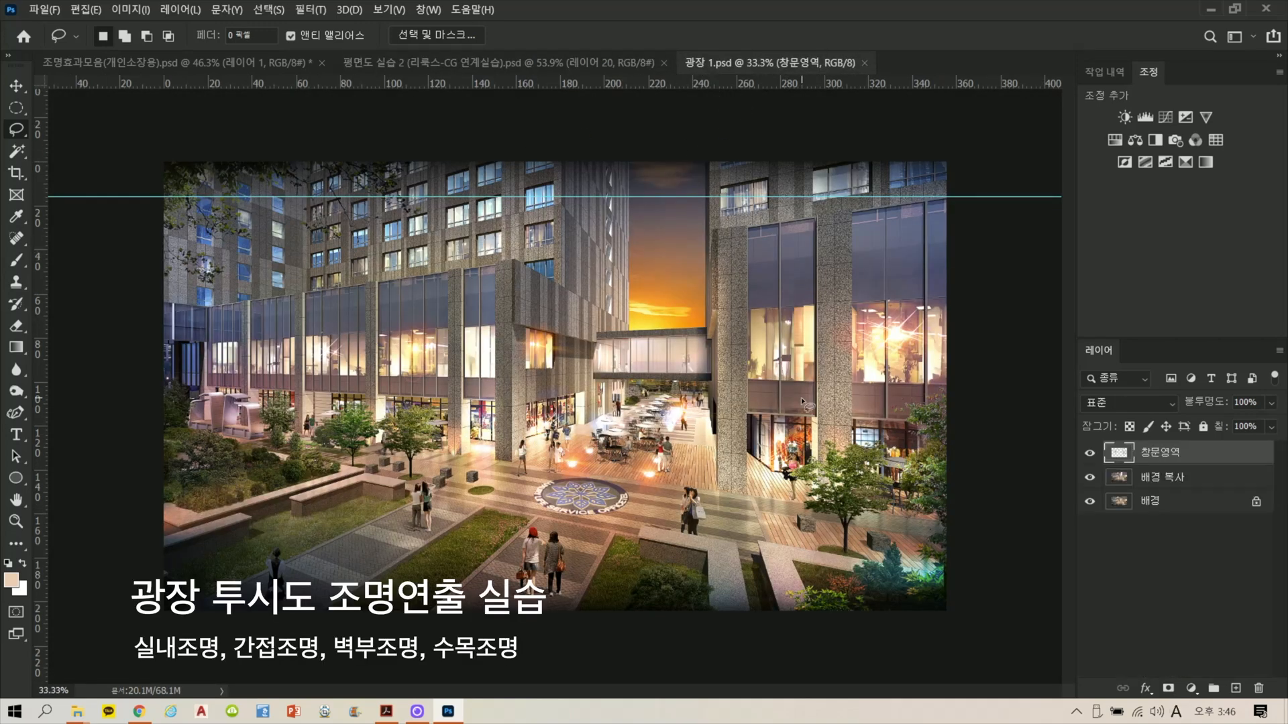
pyautogui.hotkey('ctrl', ';')
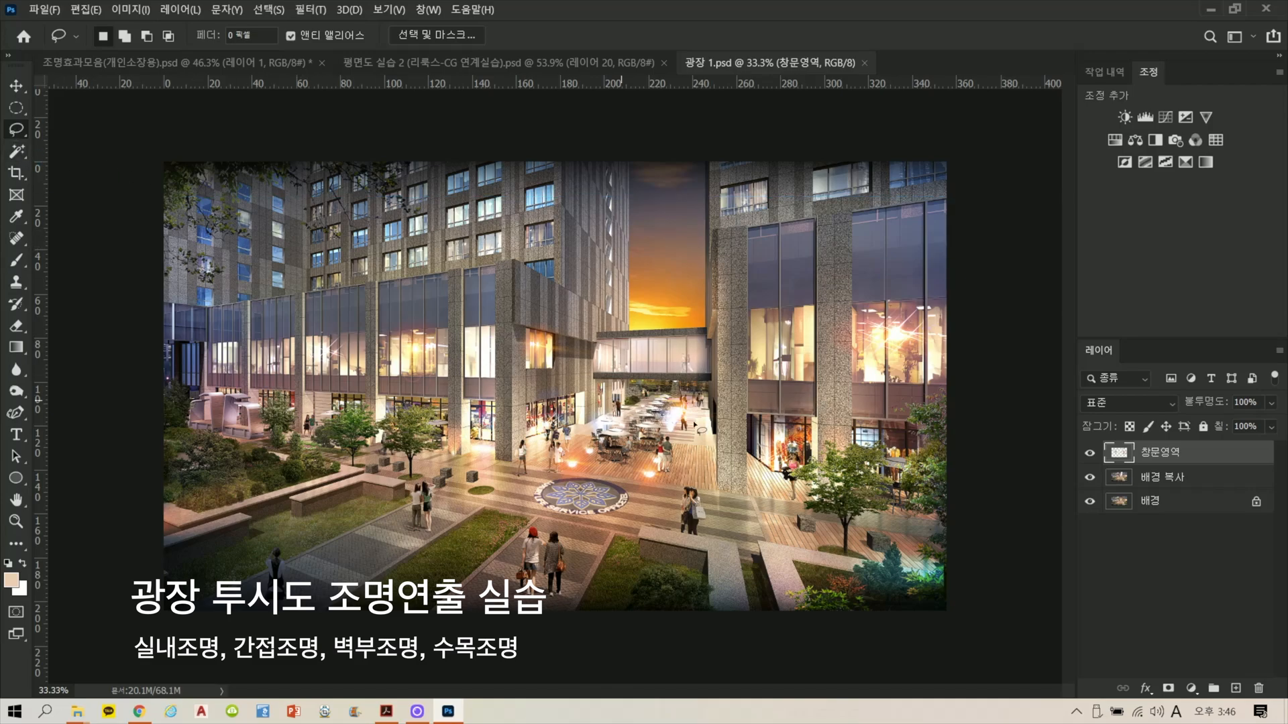
# Step: Load the 창문영역 layer as a selection, inspect the covered windows in Quick Mask, and deselect
pyautogui.scroll(6, 694, 424)
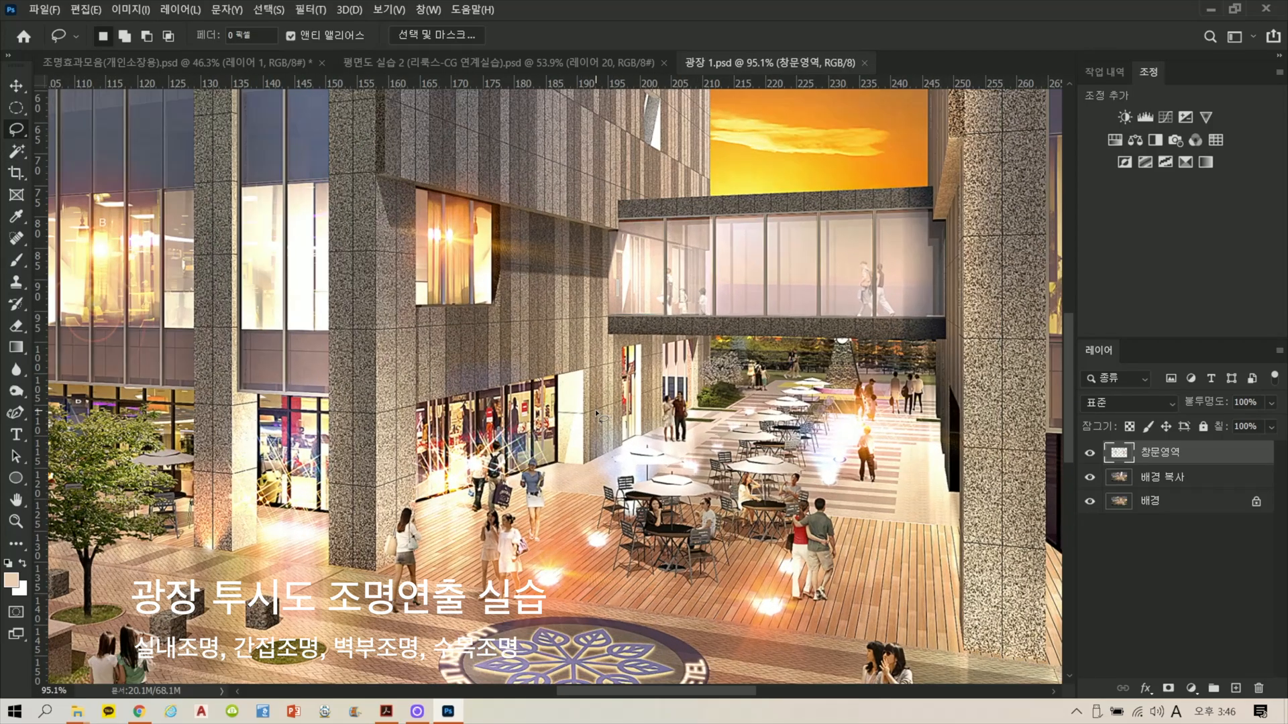
pyautogui.scroll(-5, 595, 409)
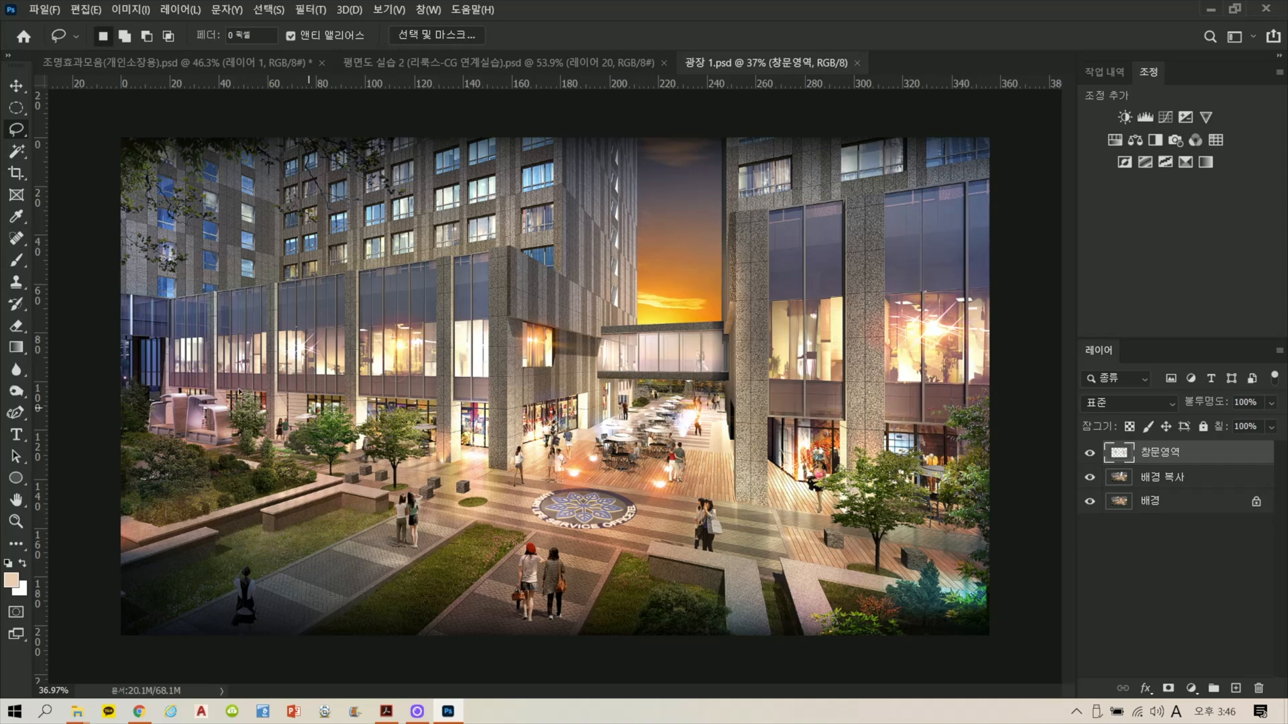
pyautogui.keyDown('ctrl'); pyautogui.click(1120, 453); pyautogui.keyUp('ctrl')
pyautogui.press('q')
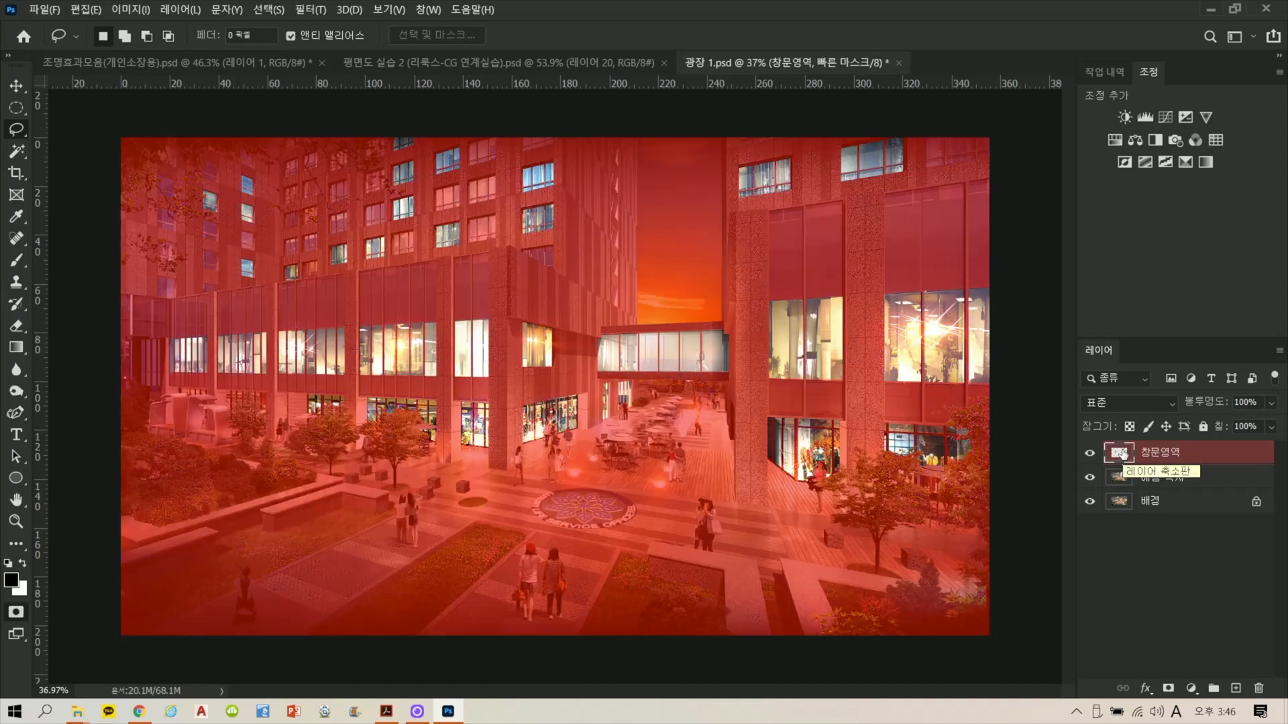
pyautogui.press('q')
pyautogui.press('q')
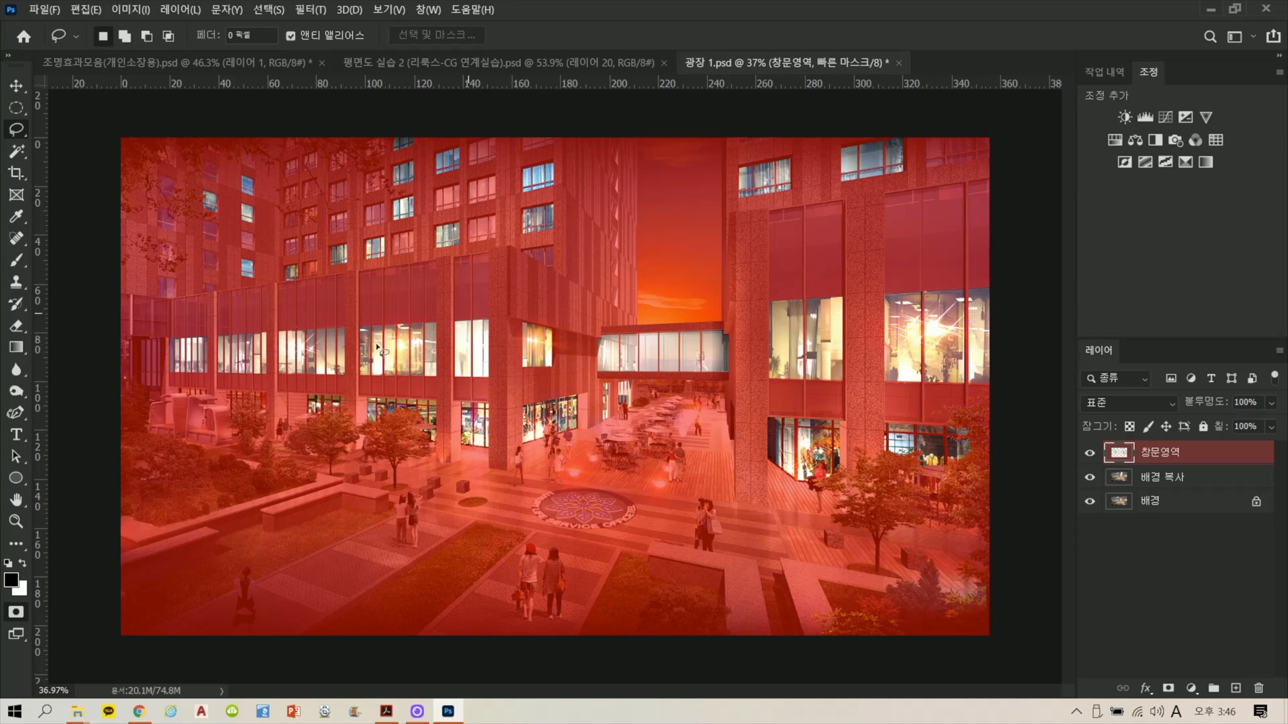
pyautogui.press('q')
pyautogui.hotkey('ctrl', 'd')
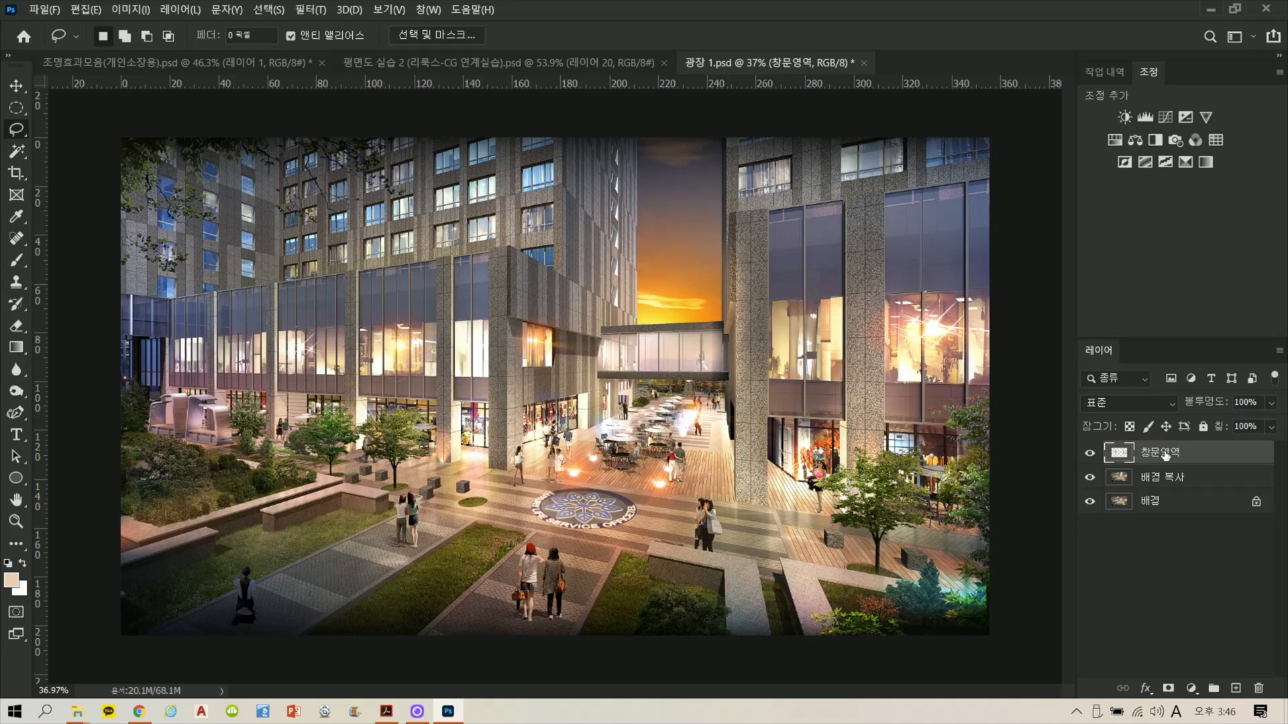
# Step: Hide the 배경 layer, check the window layer alone by toggling 배경 복사, and make 배경 the active layer
pyautogui.click(1090, 502)
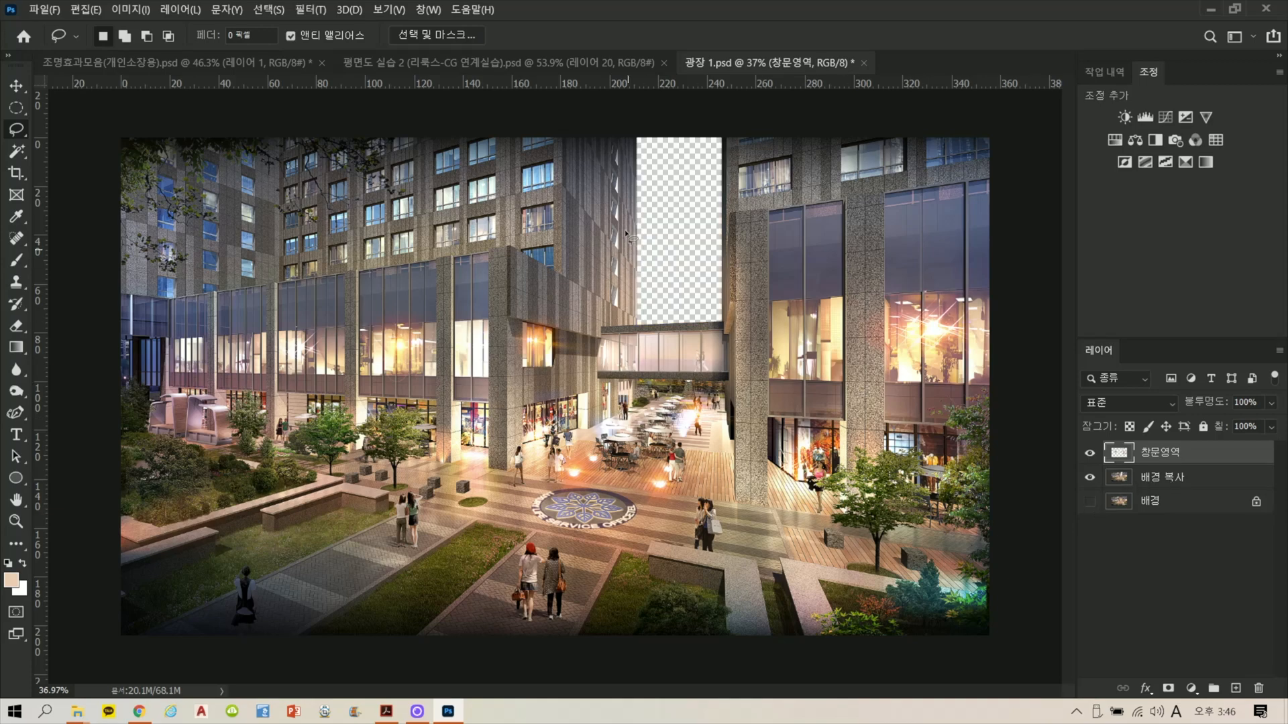
pyautogui.click(1090, 477)
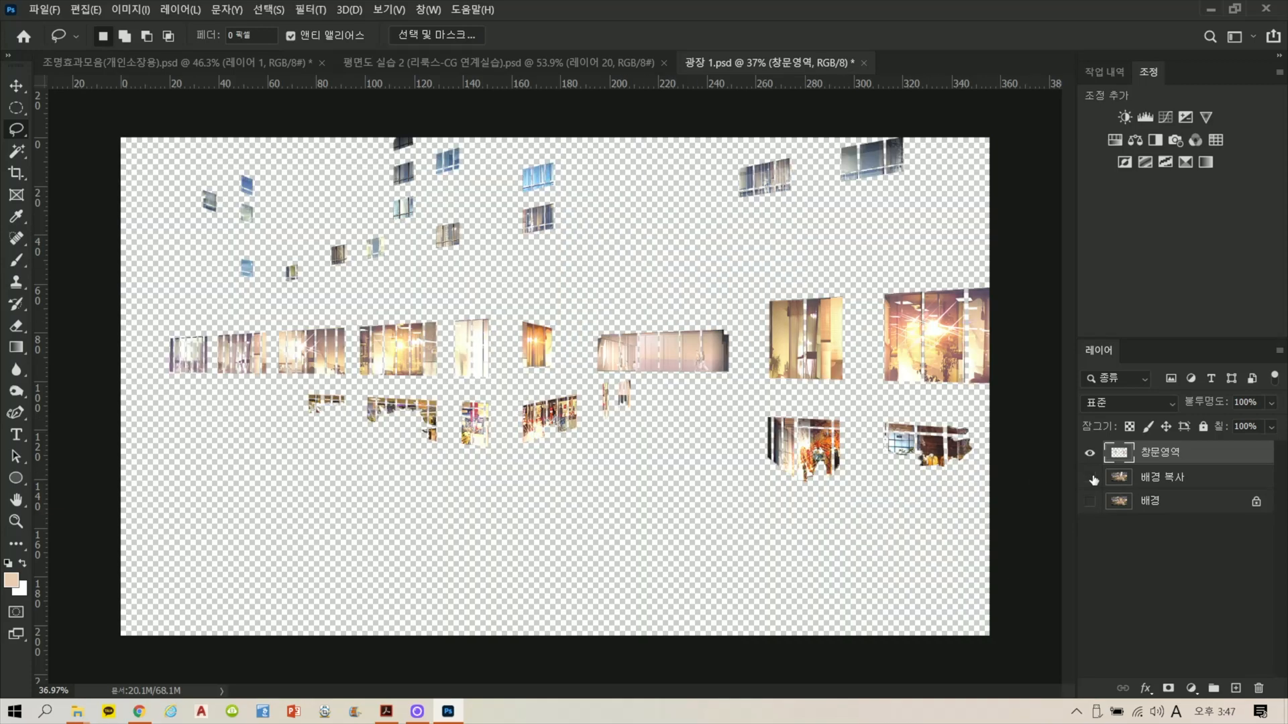
pyautogui.click(1090, 477)
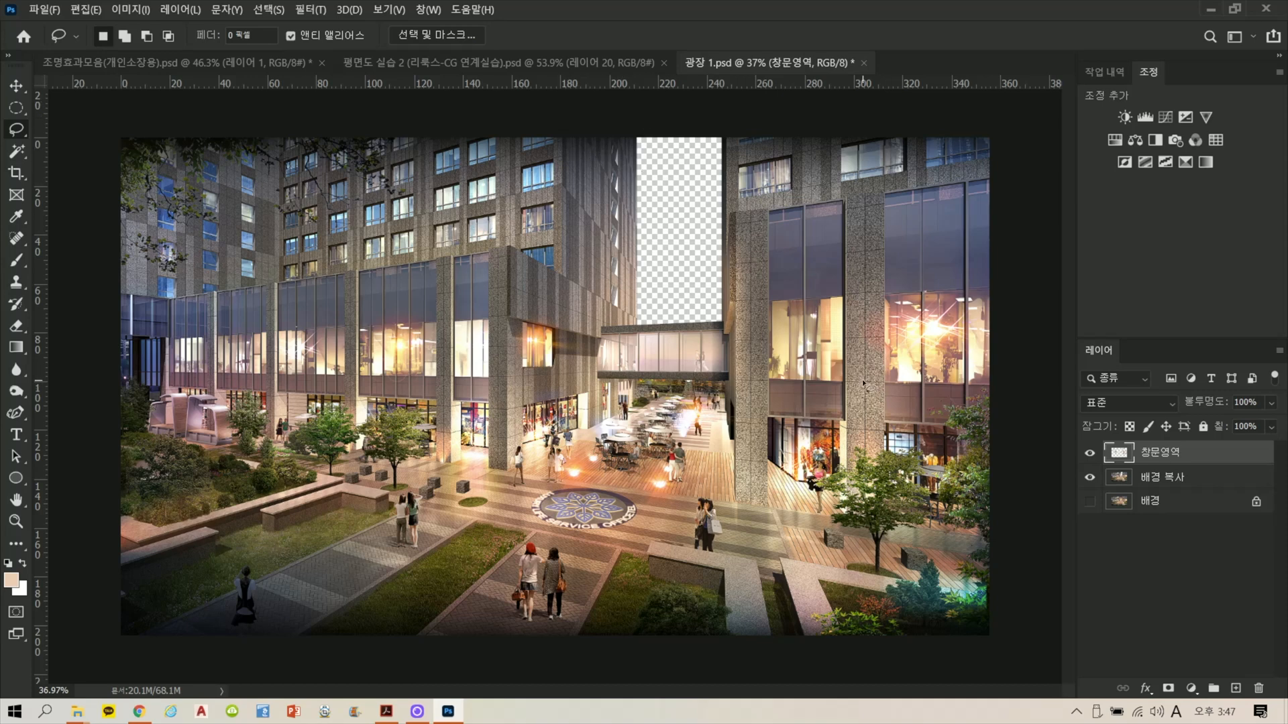
pyautogui.click(1114, 502)
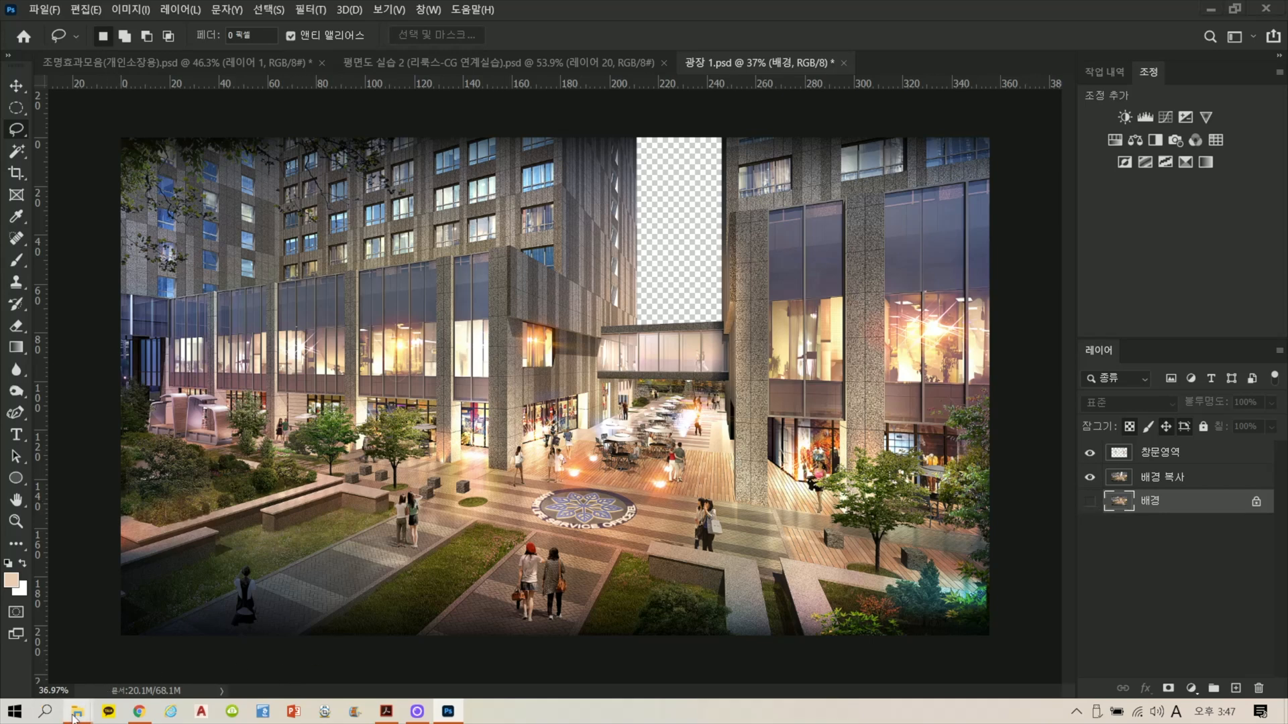
# Step: Switch to File Explorer and open Night-Sky-Wallpaper-63 from the 밤하늘 folder as a separate document in Photoshop
pyautogui.moveTo(73, 714)
pyautogui.click(67, 637)
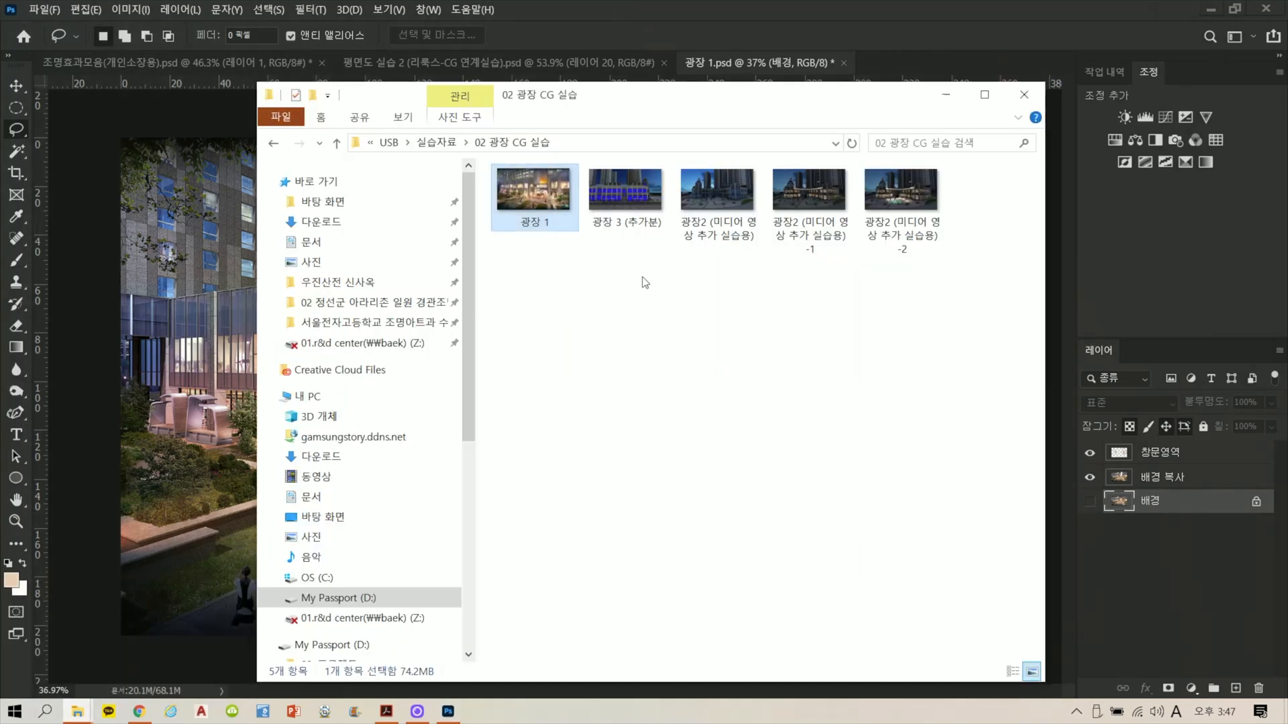
pyautogui.click(434, 142)
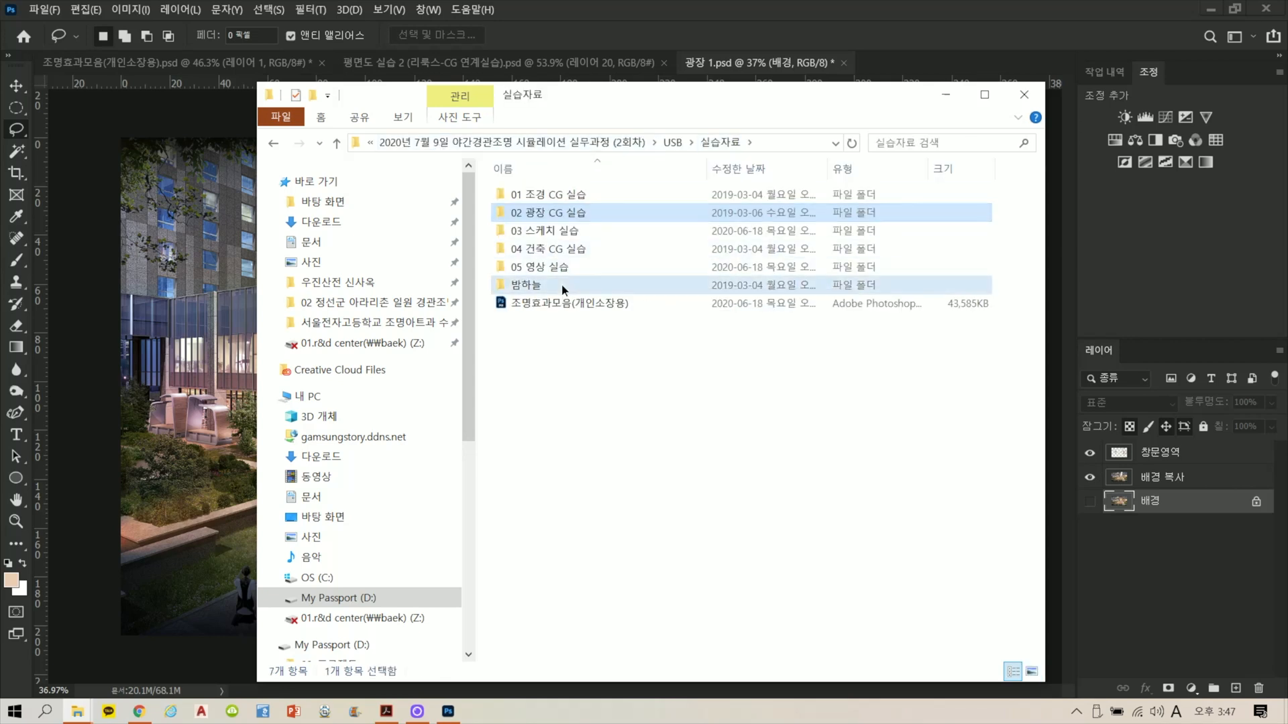
pyautogui.doubleClick(562, 284)
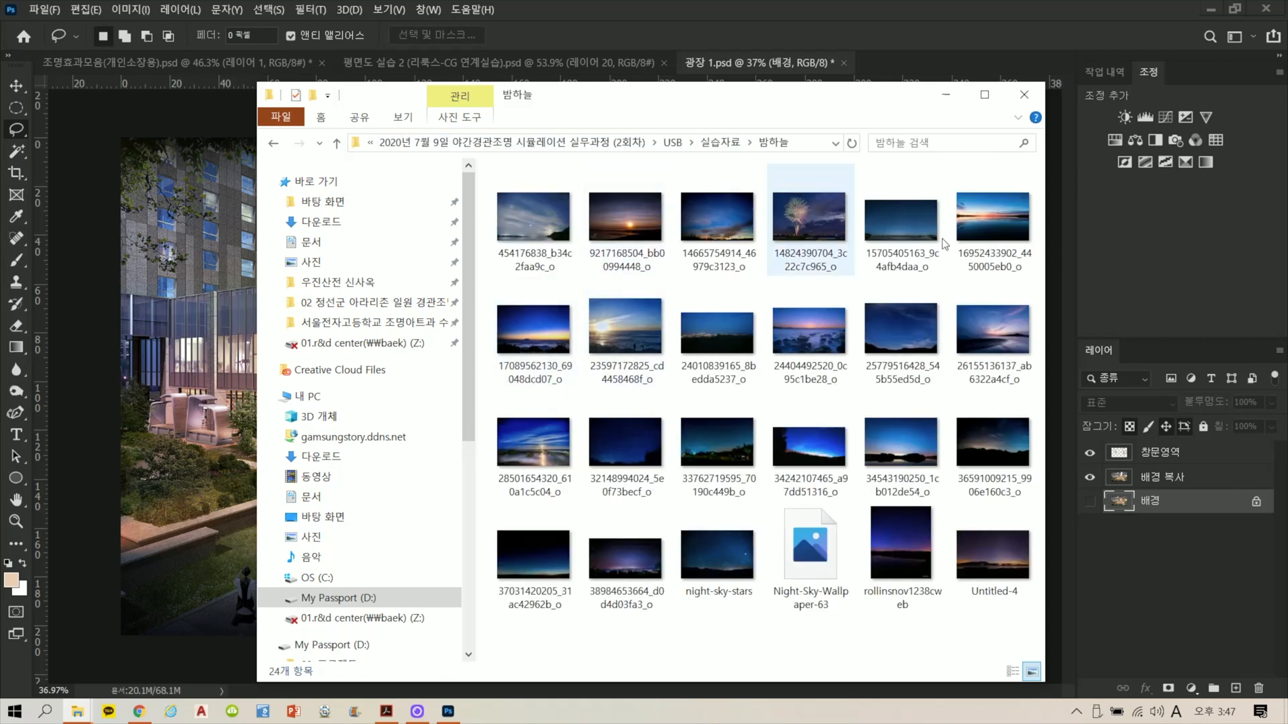
pyautogui.doubleClick(706, 552)
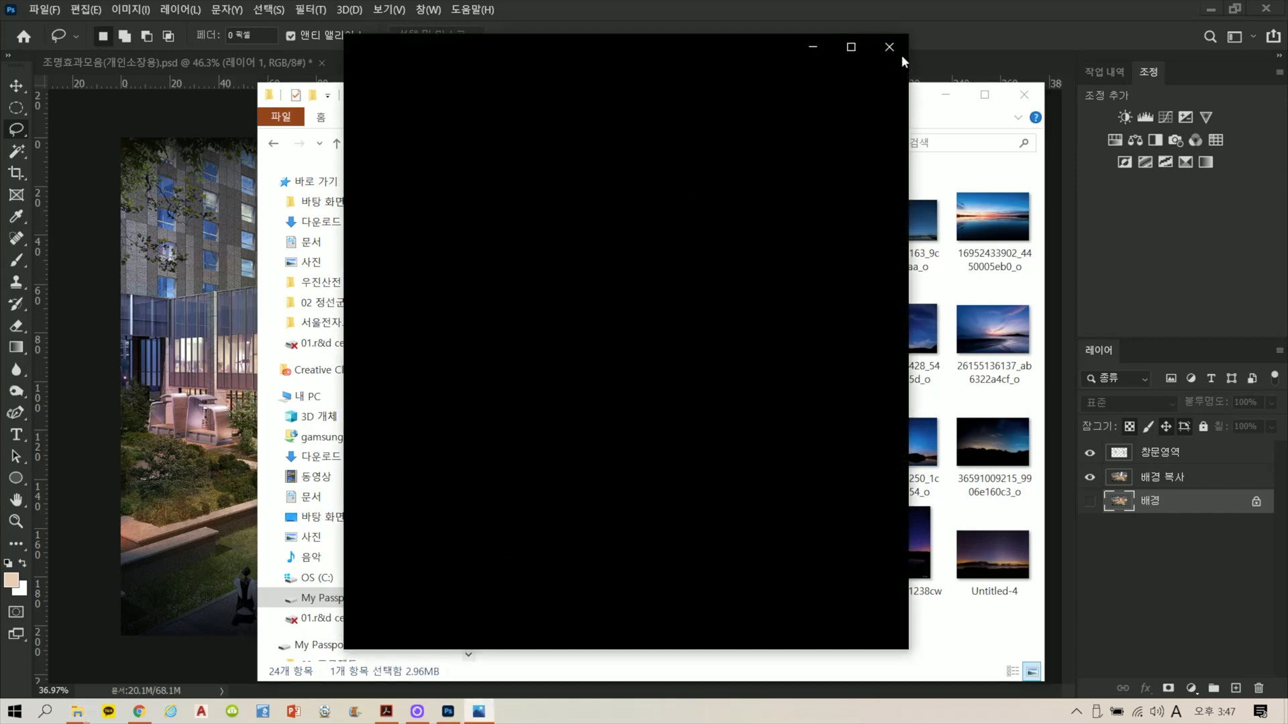
pyautogui.click(889, 47)
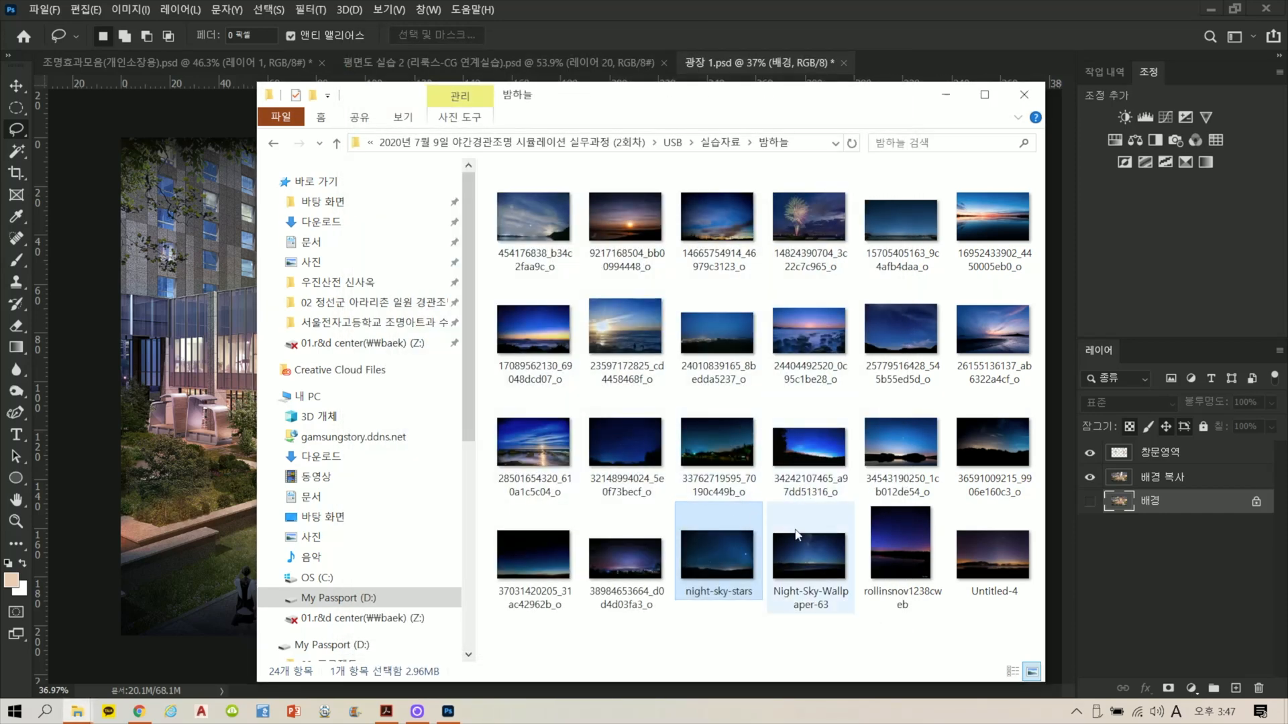
pyautogui.moveTo(814, 577); pyautogui.dragTo(888, 61)
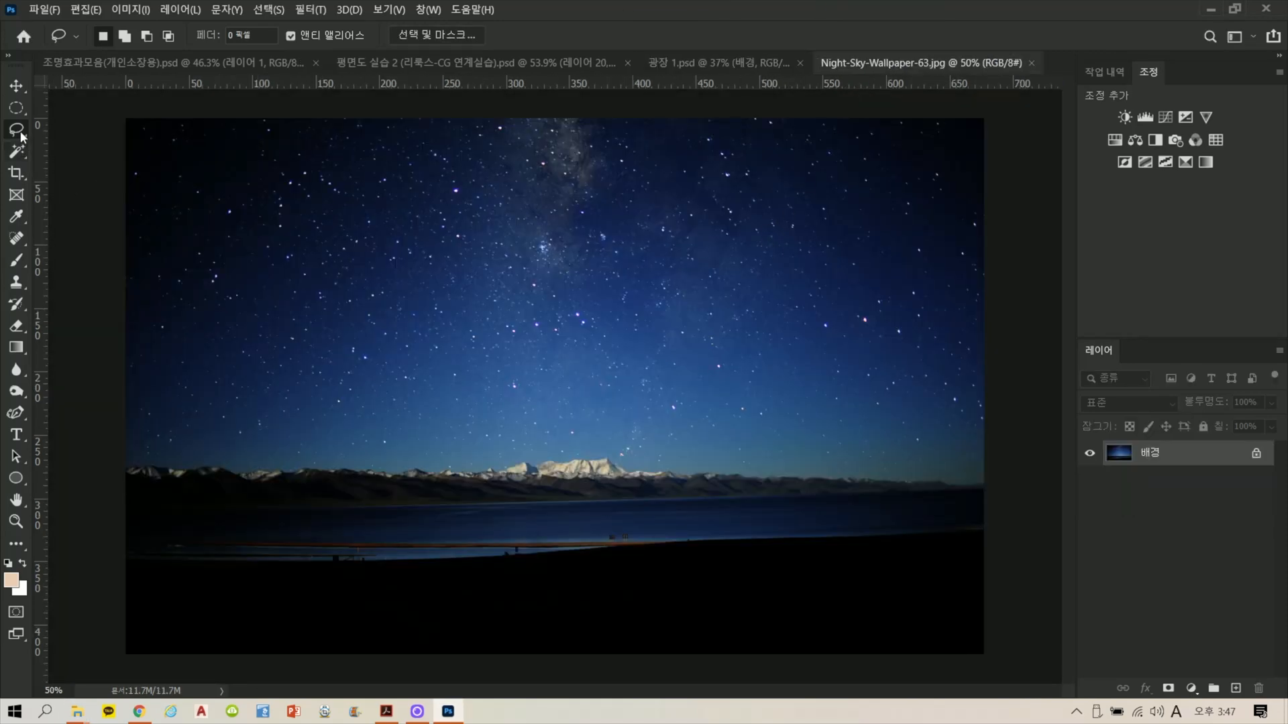
# Step: Copy a large rectangular area of the starry sky and paste it into the 광장 1 document above the 배경 layer
pyautogui.click(16, 107)
pyautogui.click(46, 110)
pyautogui.moveTo(238, 119); pyautogui.dragTo(797, 622)
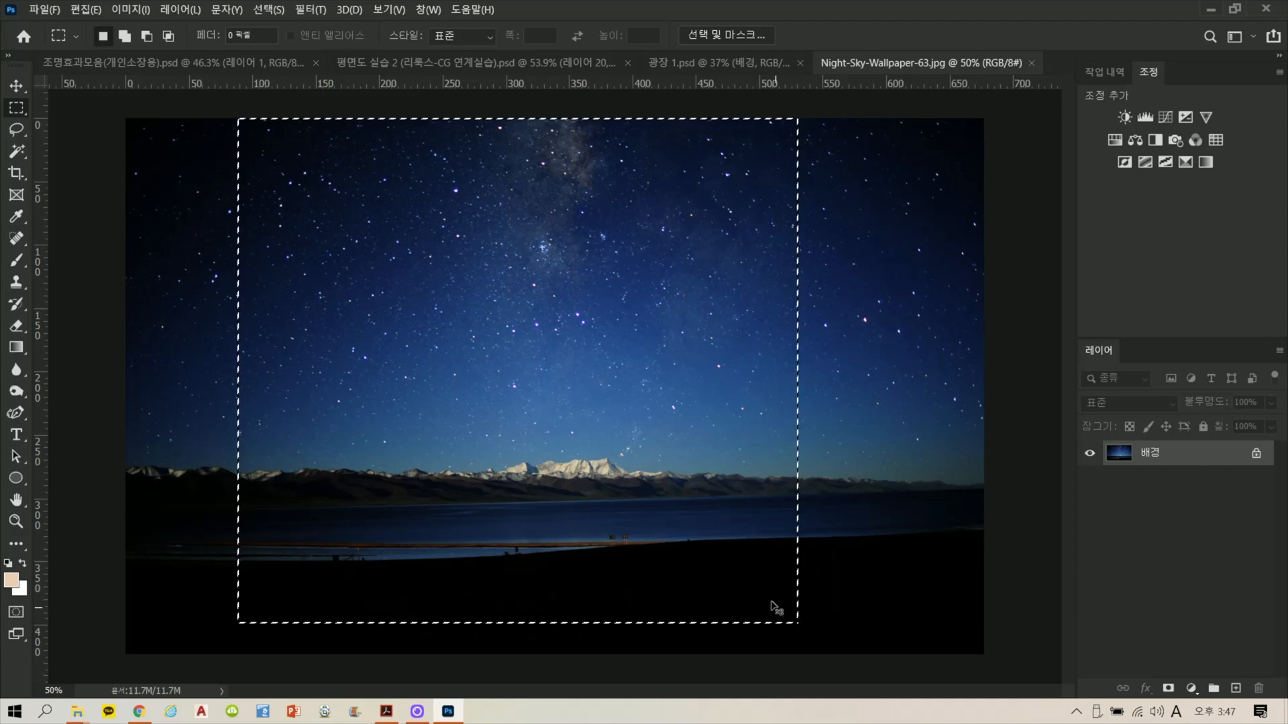
pyautogui.click(681, 66)
pyautogui.hotkey('ctrl', 'v')
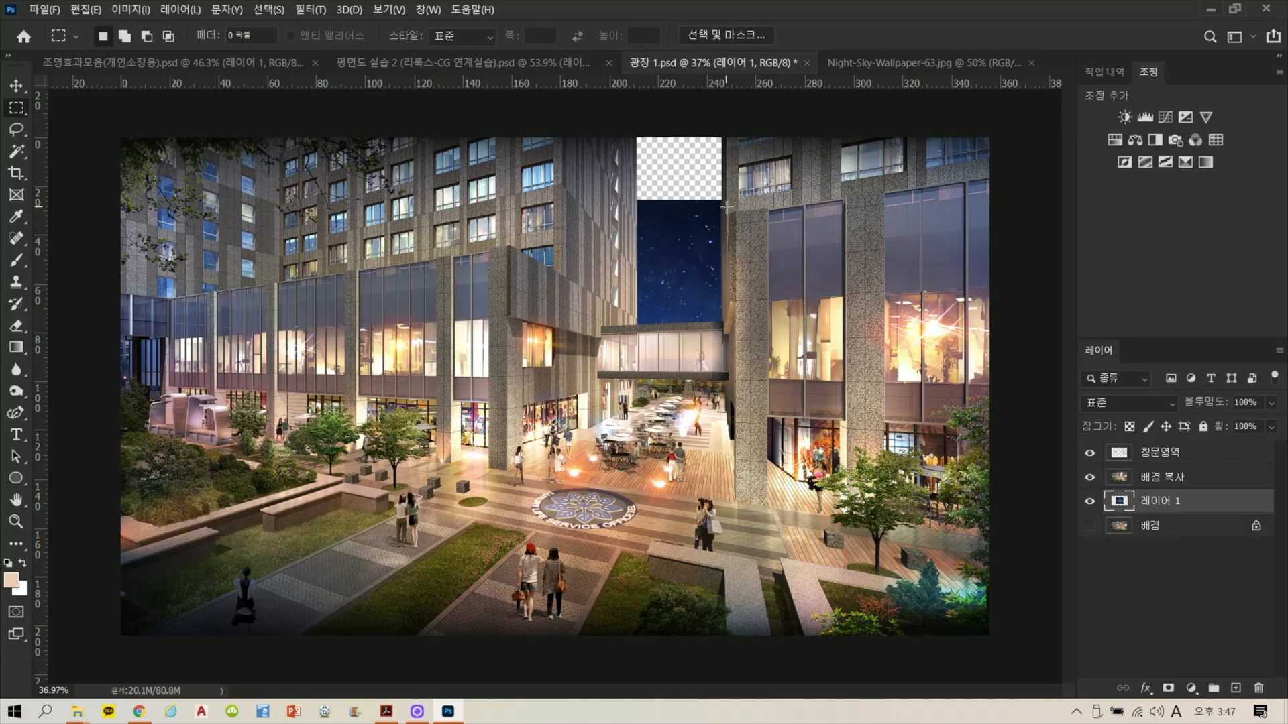
# Step: Move the pasted sky to about X 1820, Y 637 px so it fills the gap between the buildings, and apply the transform
pyautogui.hotkey('ctrl', 't')
pyautogui.moveTo(731, 242); pyautogui.dragTo(696, 237)
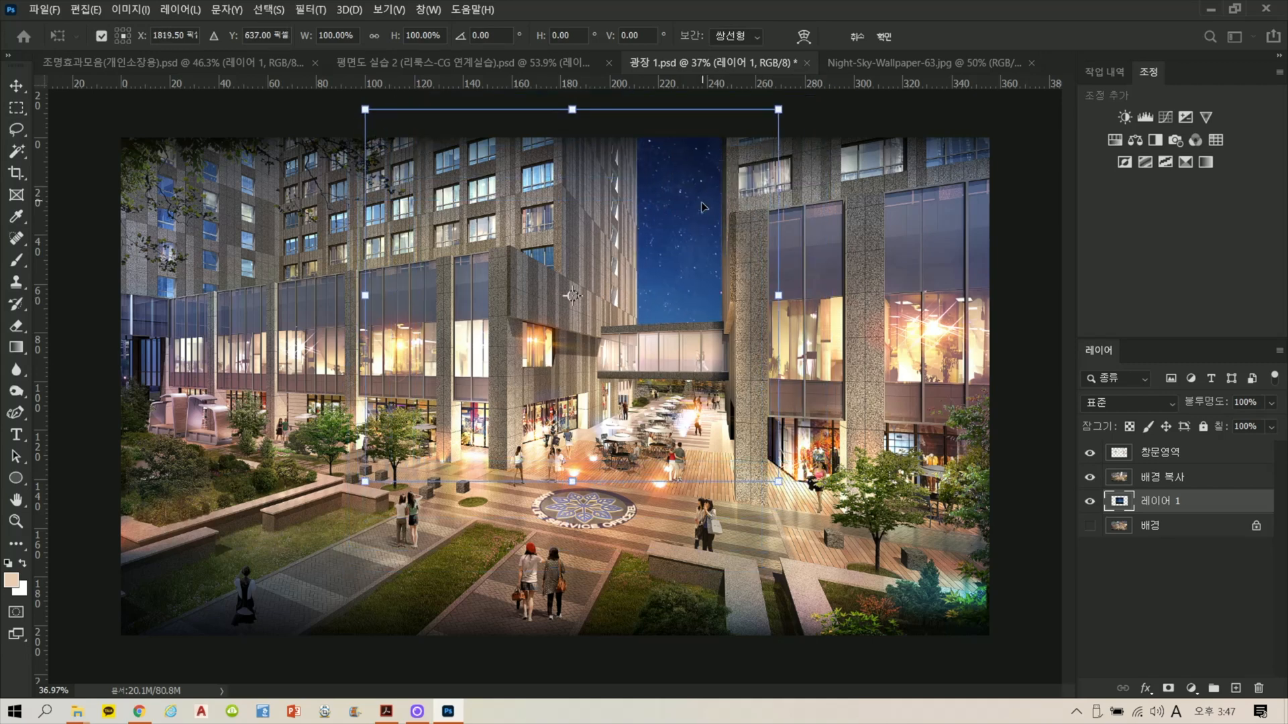
pyautogui.press('Return')
pyautogui.press('m')
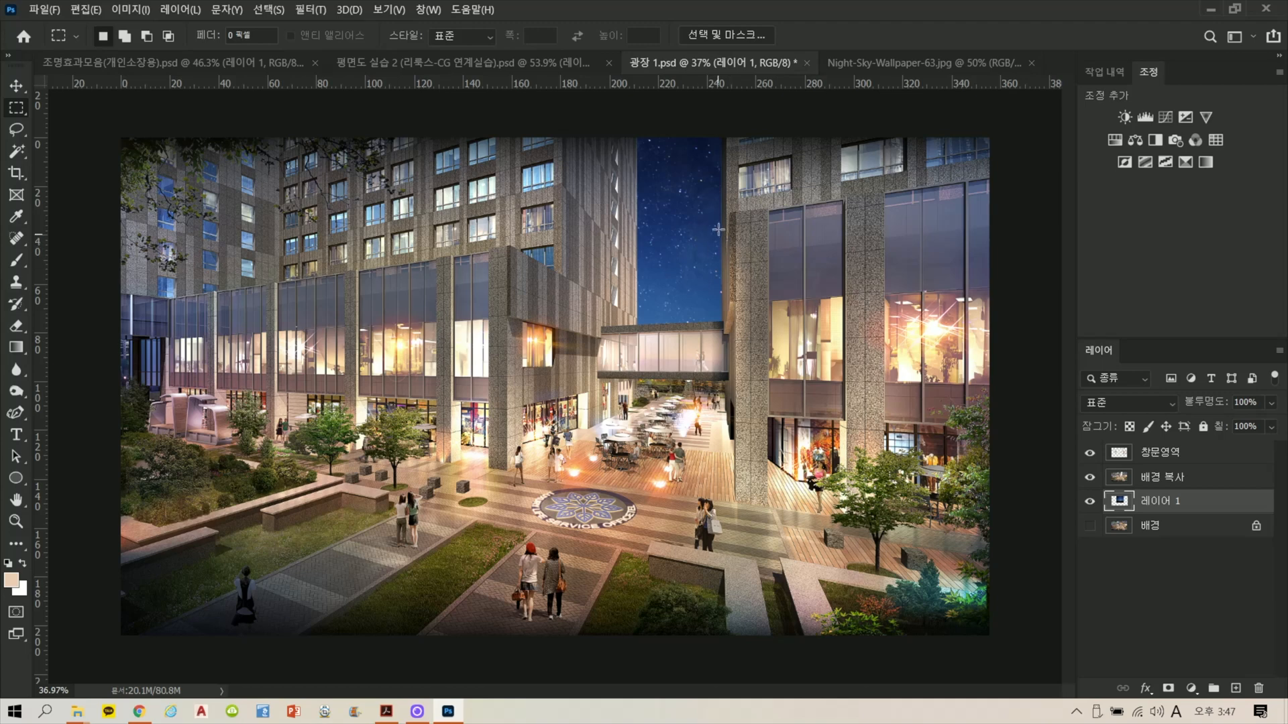
pyautogui.click(13, 134)
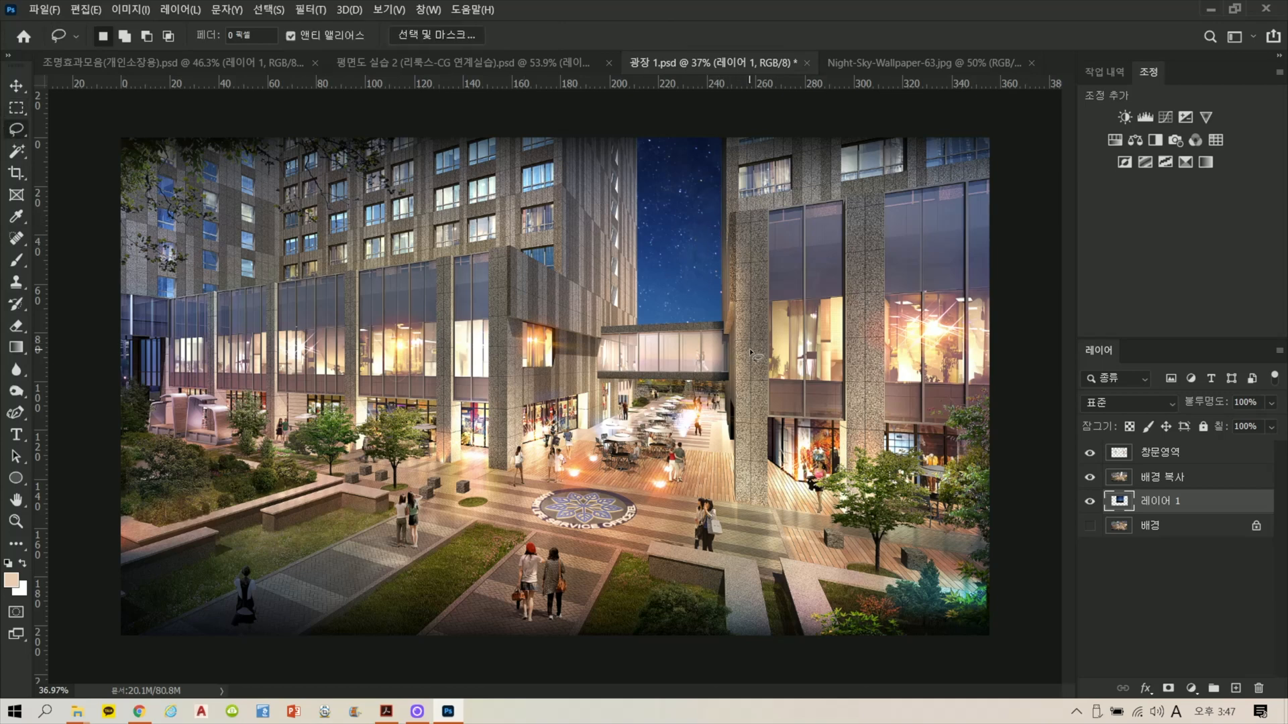
# Step: Check the 배경 복사 layer by toggling its visibility, duplicate it, hide the original, and keep the duplicate active
pyautogui.click(1170, 478)
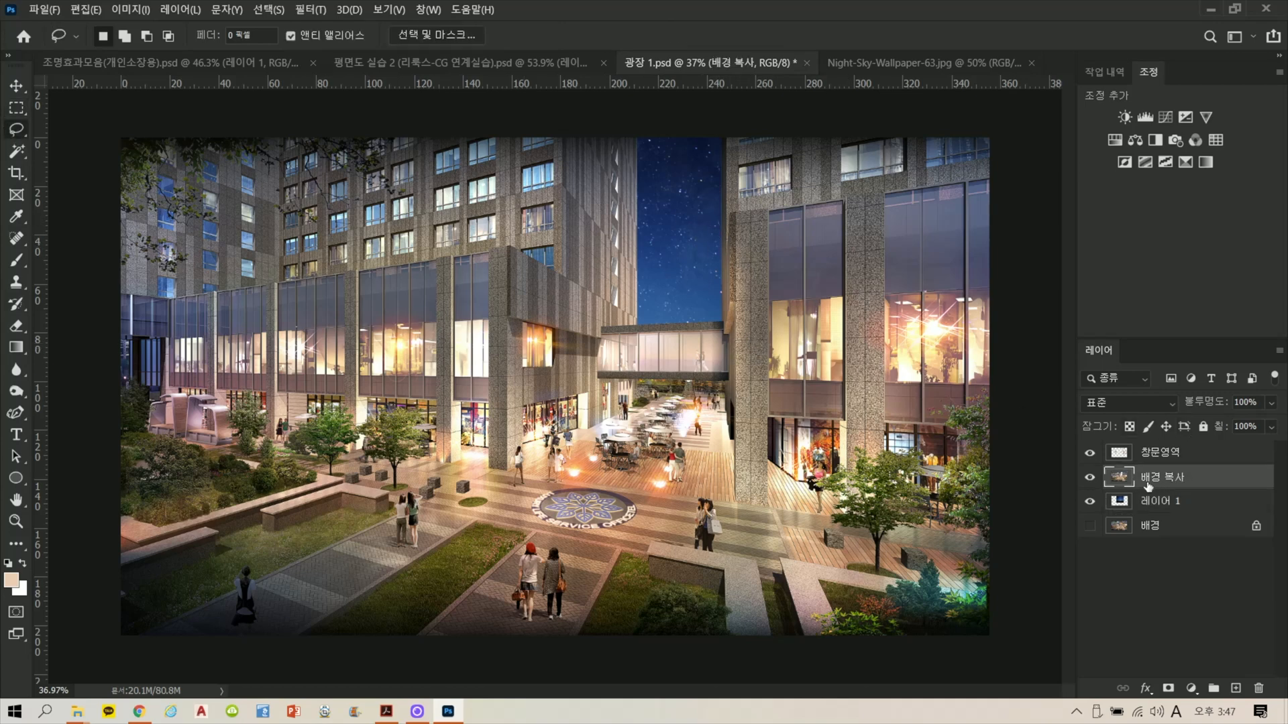
pyautogui.click(1089, 478)
pyautogui.click(1090, 479)
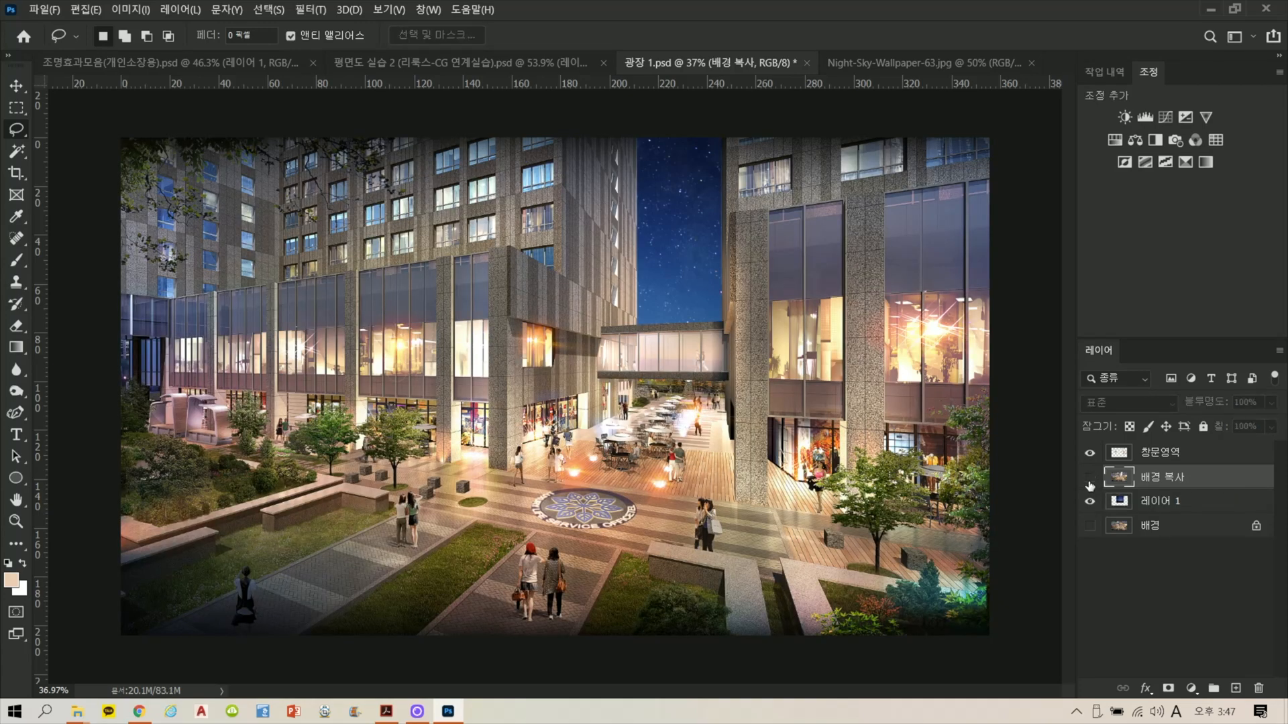
pyautogui.click(1089, 478)
pyautogui.click(1090, 478)
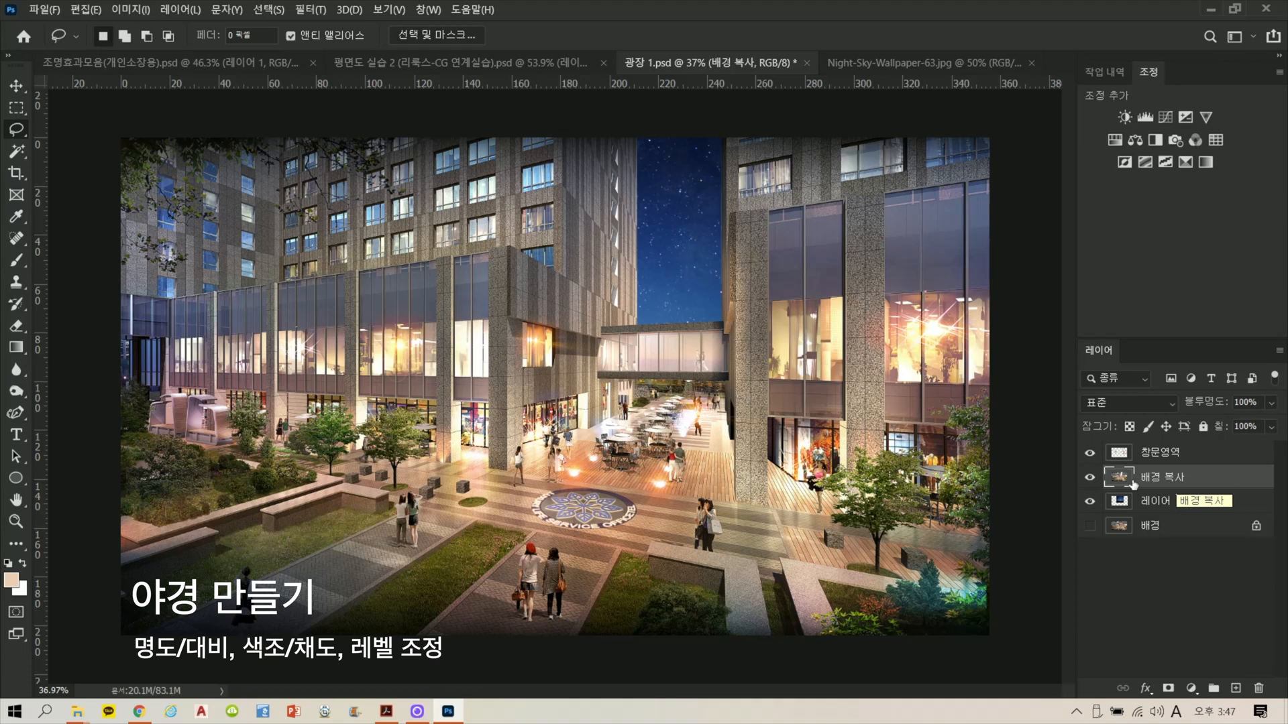
pyautogui.hotkey('ctrl', 'j')
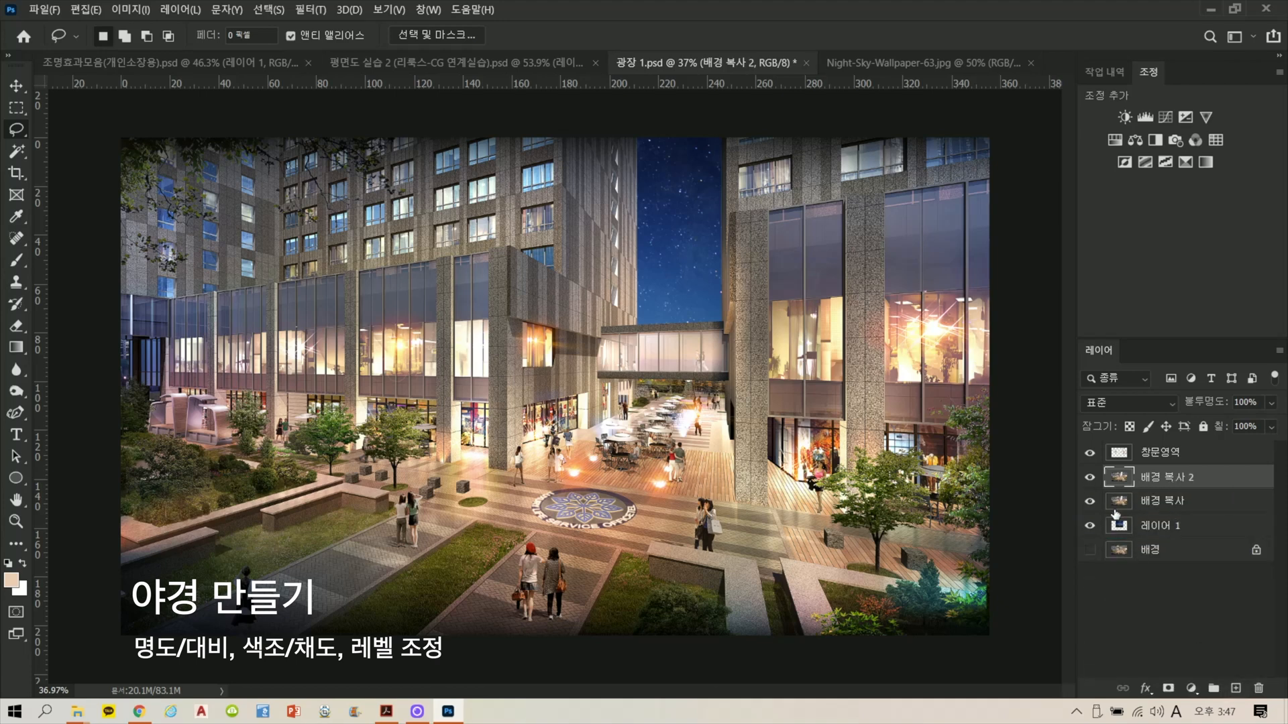
pyautogui.click(1193, 508)
pyautogui.click(1158, 478)
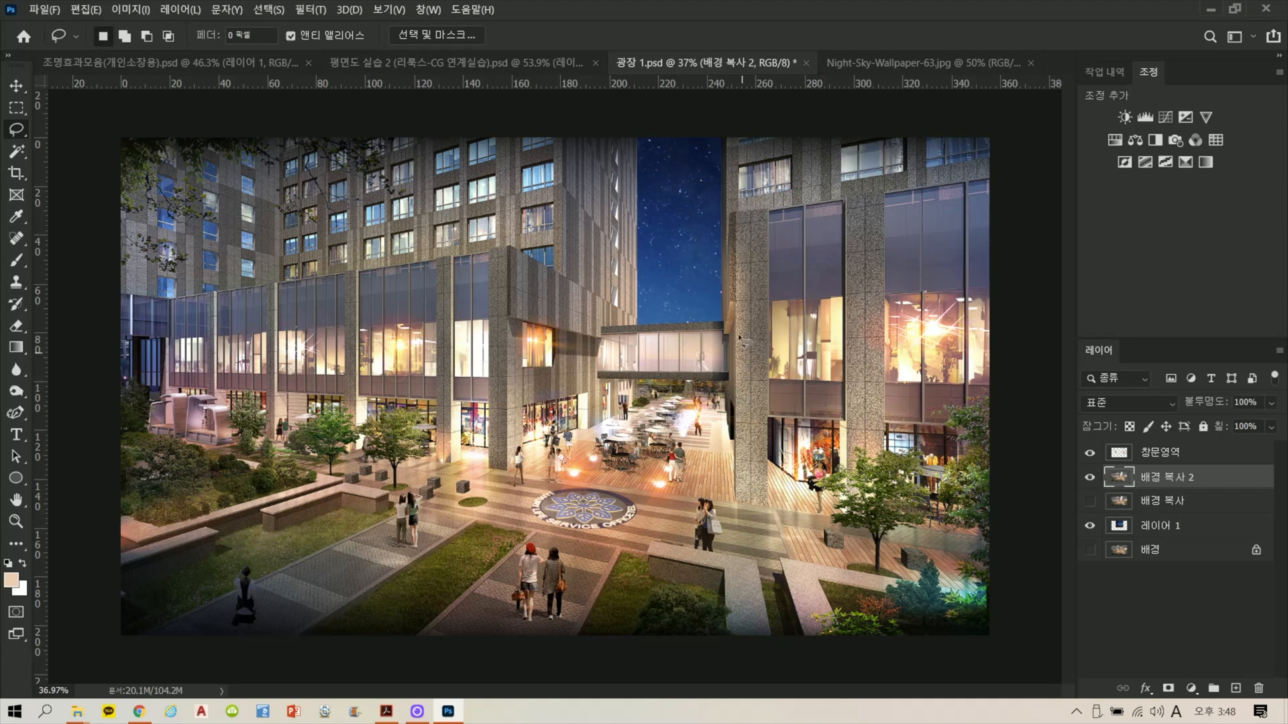
# Step: Darken the duplicated plaza layer with Brightness/Contrast, setting the brightness to -28 and lowering the contrast
pyautogui.hotkey('alt', 'i')
pyautogui.press('a')
pyautogui.press('c')
pyautogui.click(927, 263)
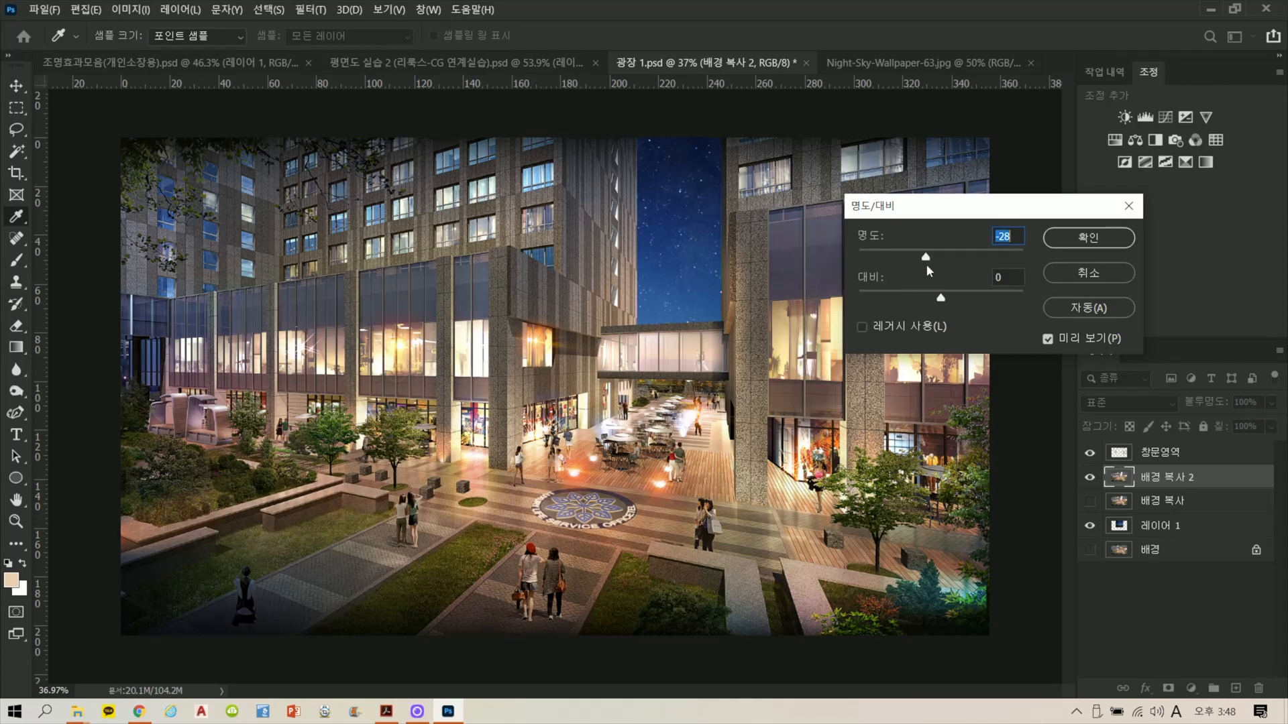
pyautogui.click(928, 296)
pyautogui.click(1079, 240)
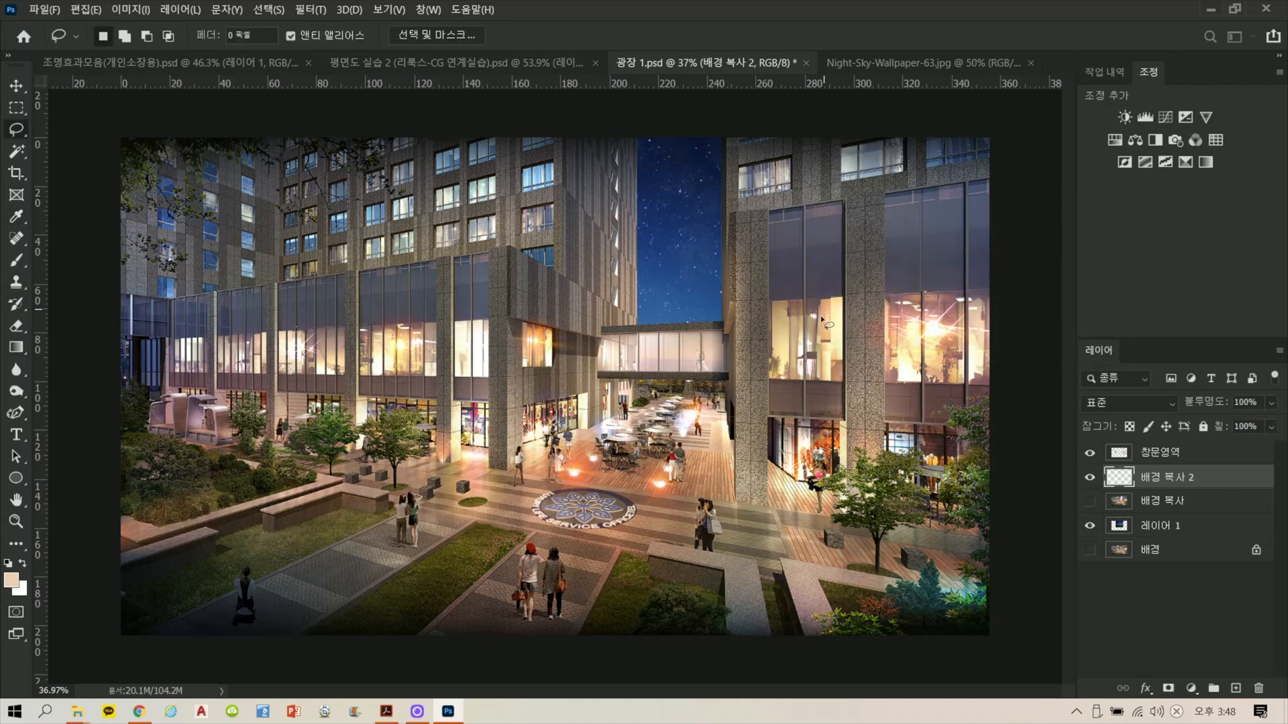
# Step: Set the plaza layer's saturation to -21 and reduce its lightness with Hue/Saturation
pyautogui.hotkey('ctrl', 'u')
pyautogui.moveTo(699, 312); pyautogui.dragTo(694, 313)
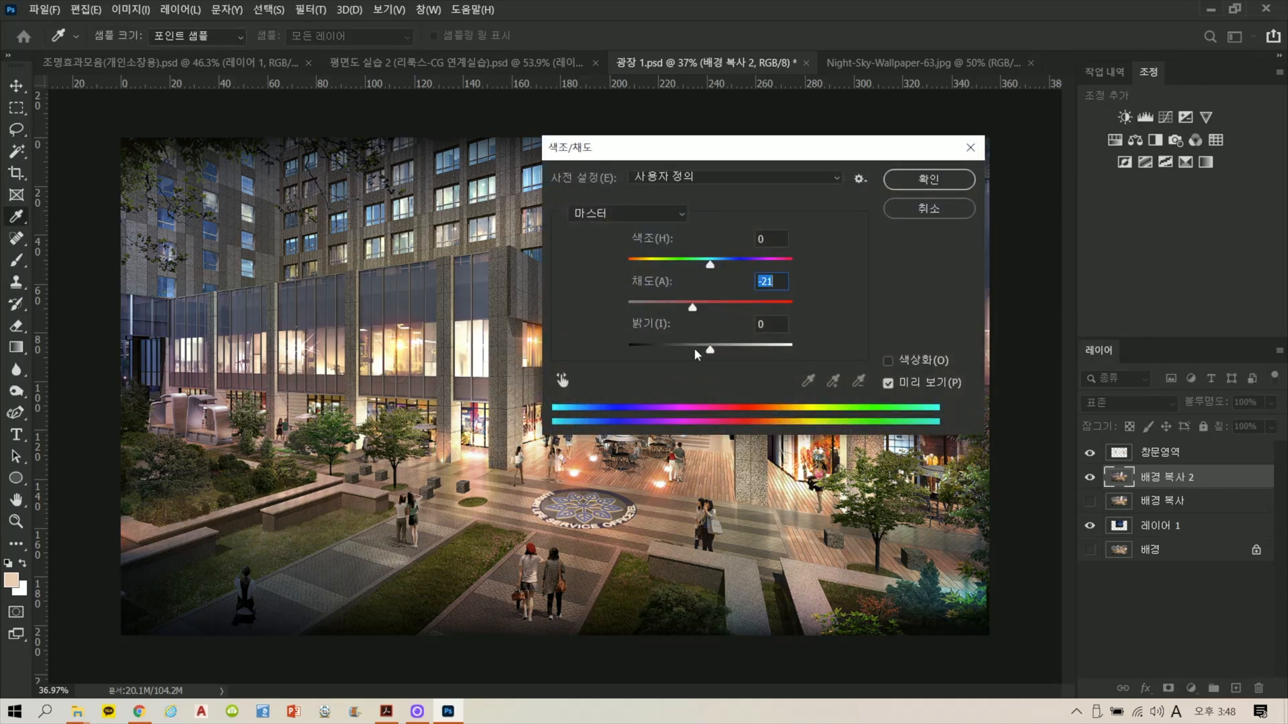
pyautogui.click(694, 348)
pyautogui.click(928, 181)
# Step: Set the plaza layer's midtone input level to 0.85 with Levels
pyautogui.press('l')
pyautogui.hotkey('ctrl', 'l')
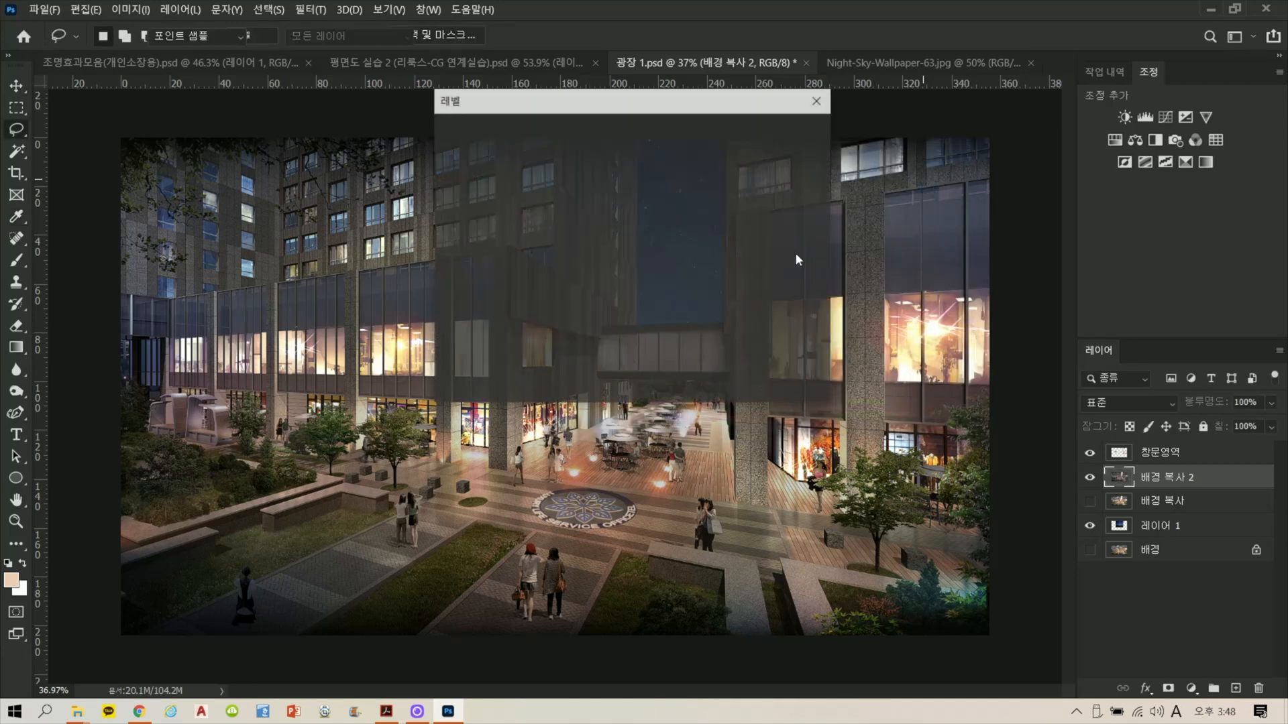
pyautogui.click(589, 306)
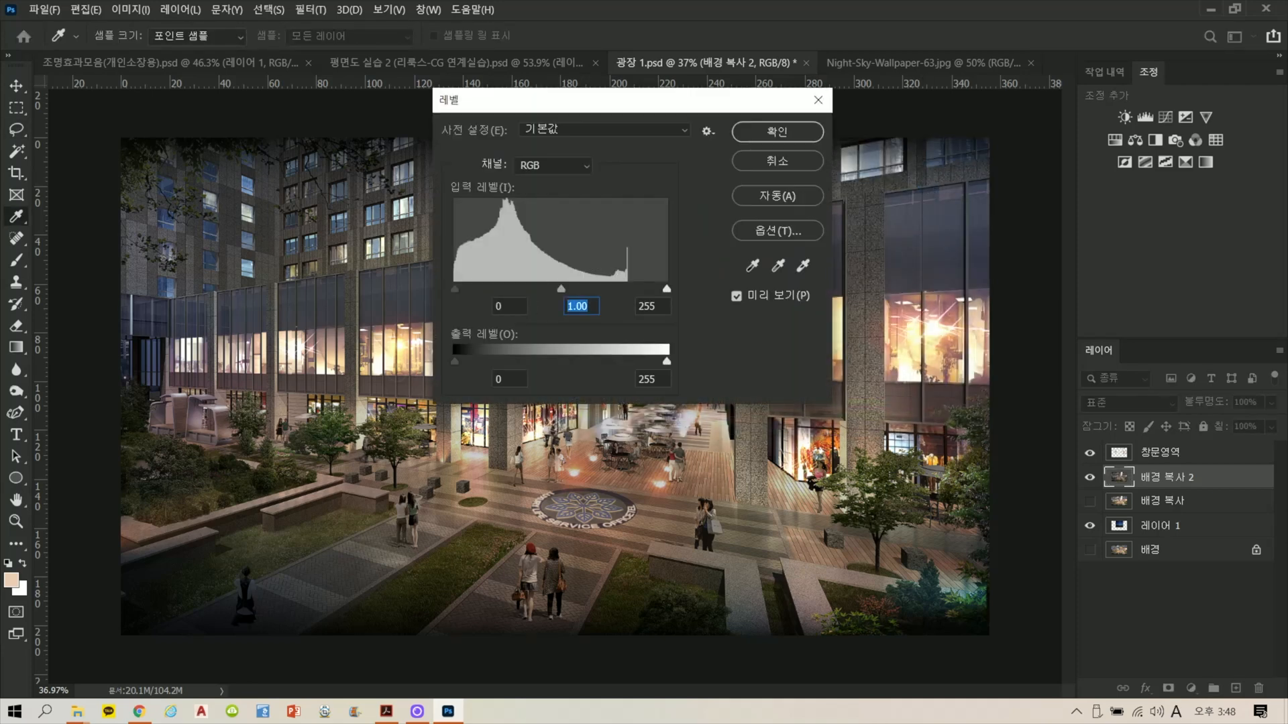
pyautogui.write('0.85')
pyautogui.press('Return')
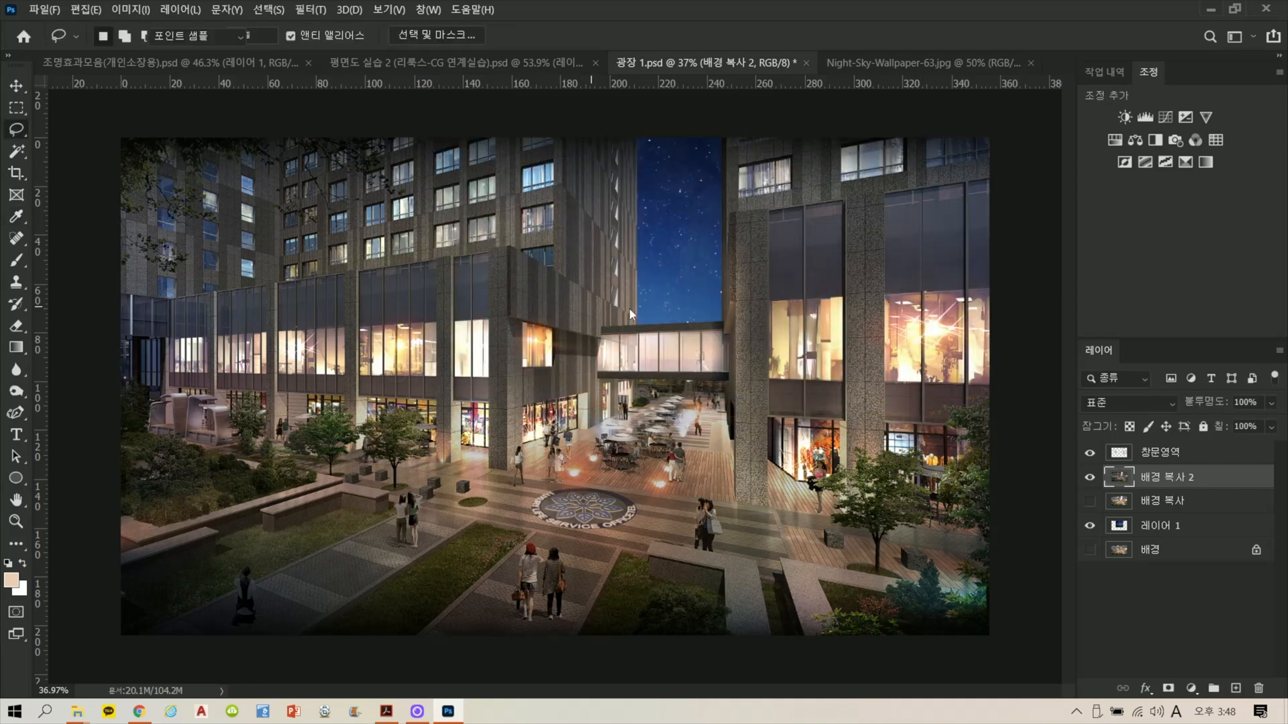
# Step: Darken the plaza layer again with Brightness/Contrast, setting the brightness to -29 and lowering the contrast
pyautogui.hotkey('alt', 'i')
pyautogui.press('a')
pyautogui.press('c')
pyautogui.click(925, 251)
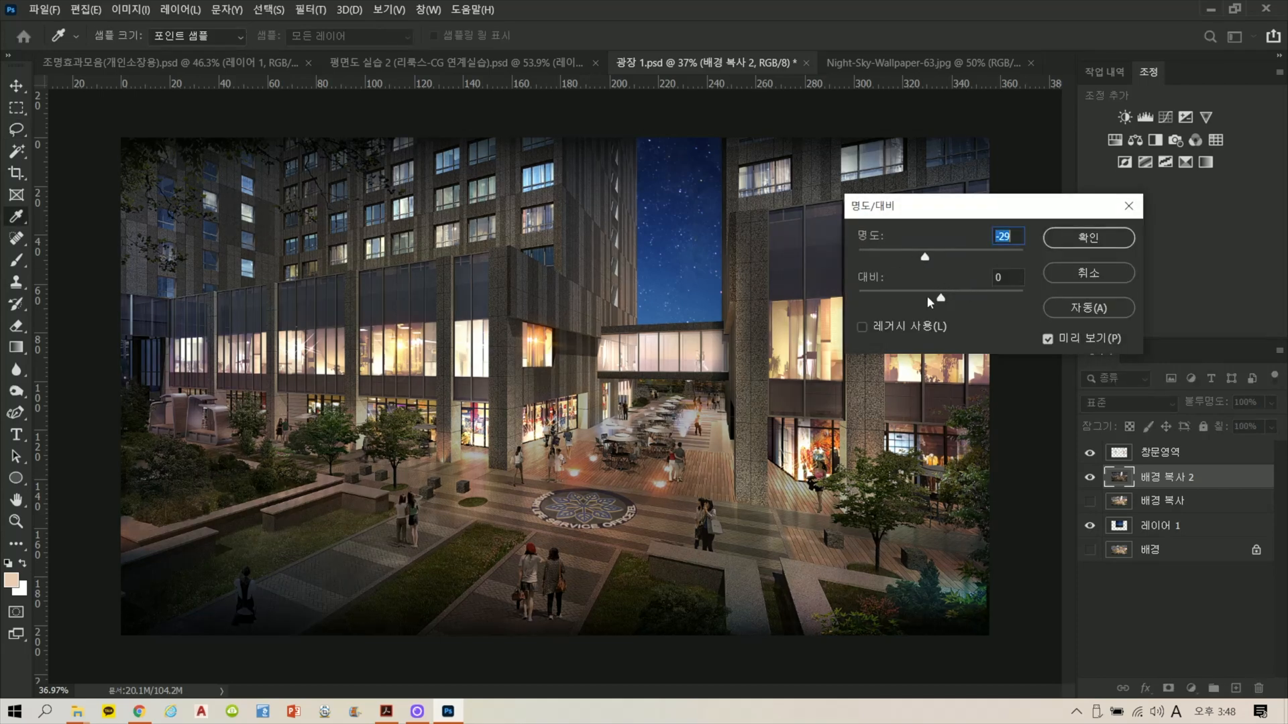
pyautogui.click(928, 297)
pyautogui.click(1090, 238)
# Step: Set the plaza layer's saturation to -15 and lightness to -13 with Hue/Saturation
pyautogui.hotkey('ctrl', 'u')
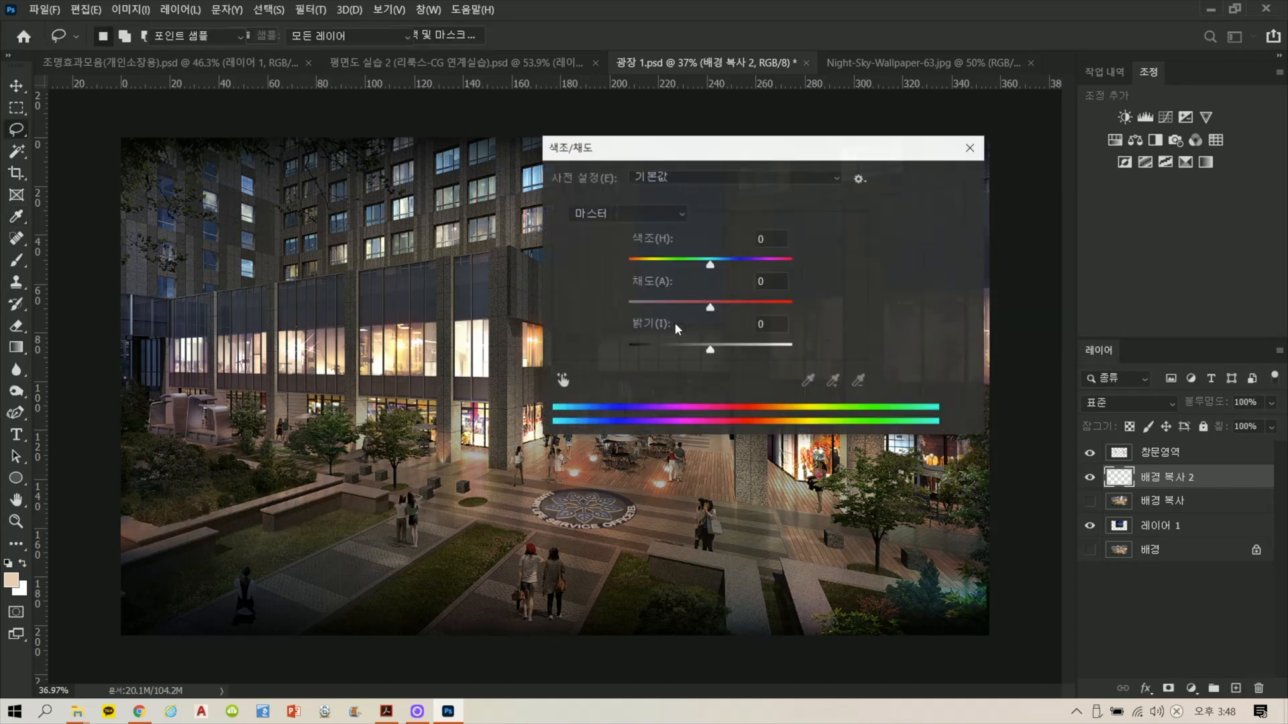
pyautogui.moveTo(709, 307); pyautogui.dragTo(696, 307)
pyautogui.moveTo(702, 352); pyautogui.dragTo(694, 350)
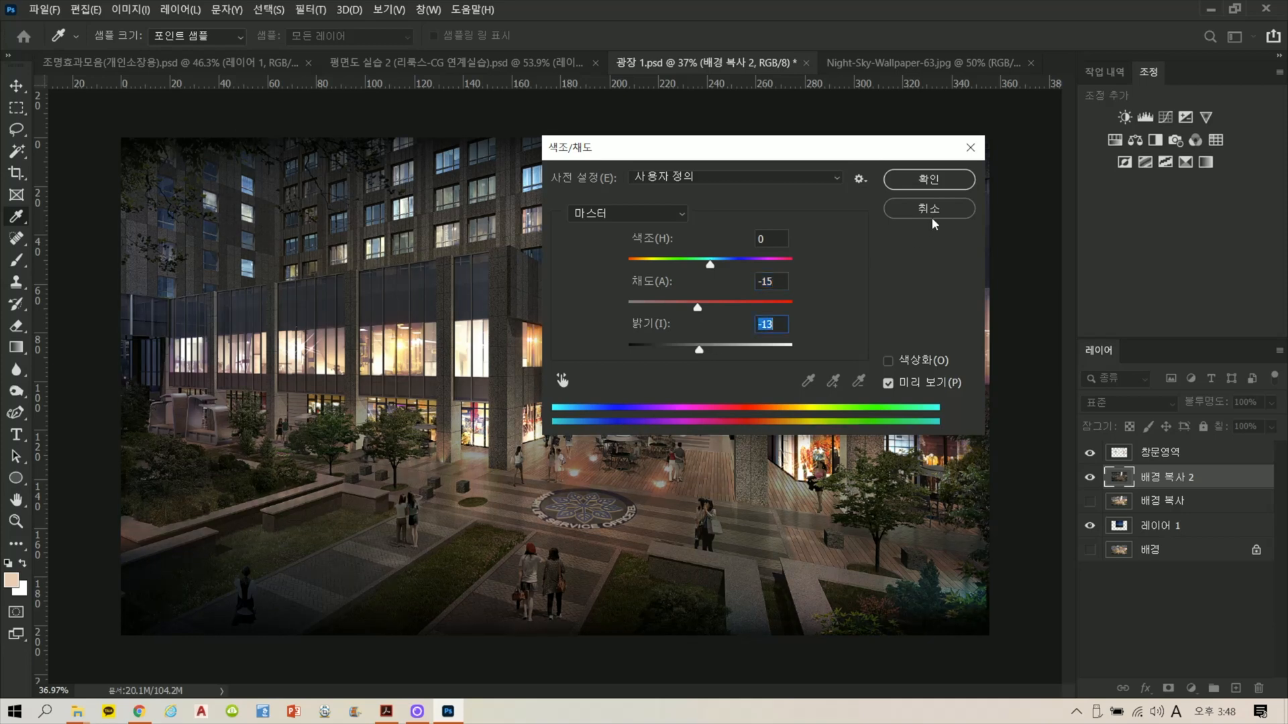
pyautogui.click(928, 179)
# Step: Set the plaza layer's midtone input level to 0.97 with Levels
pyautogui.hotkey('ctrl', 'l')
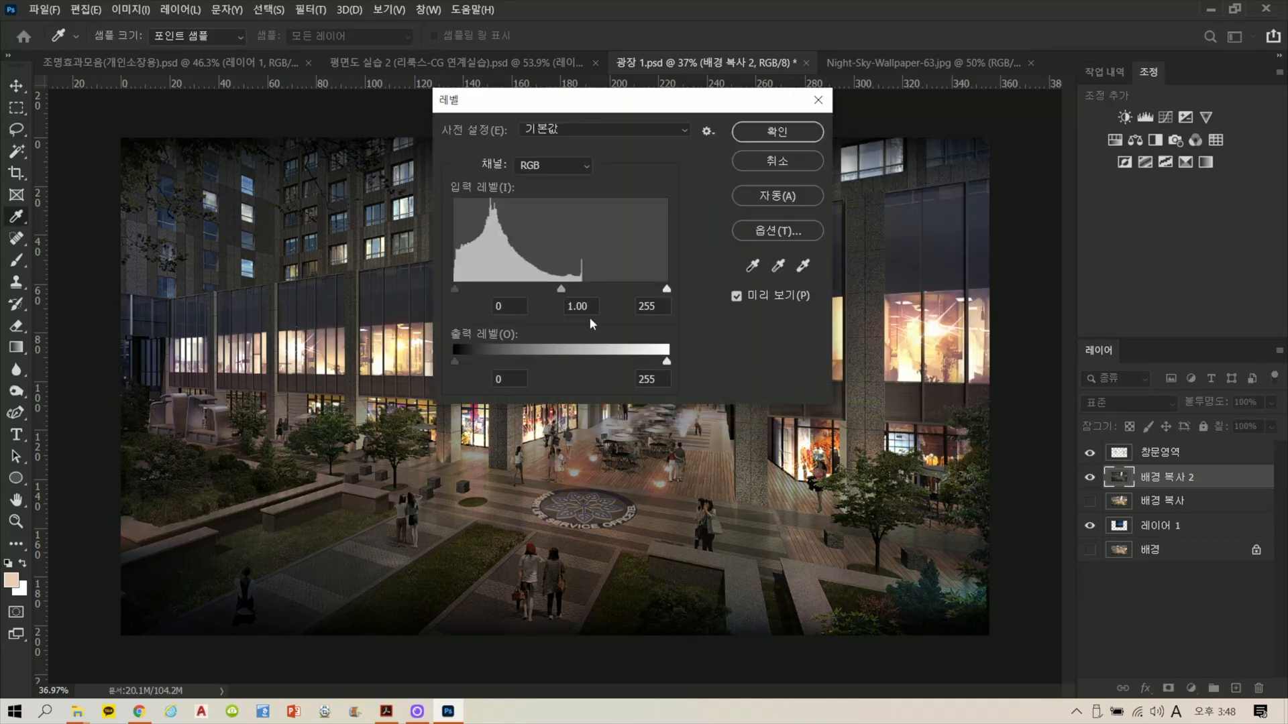
pyautogui.write('0.97')
pyautogui.press('Return')
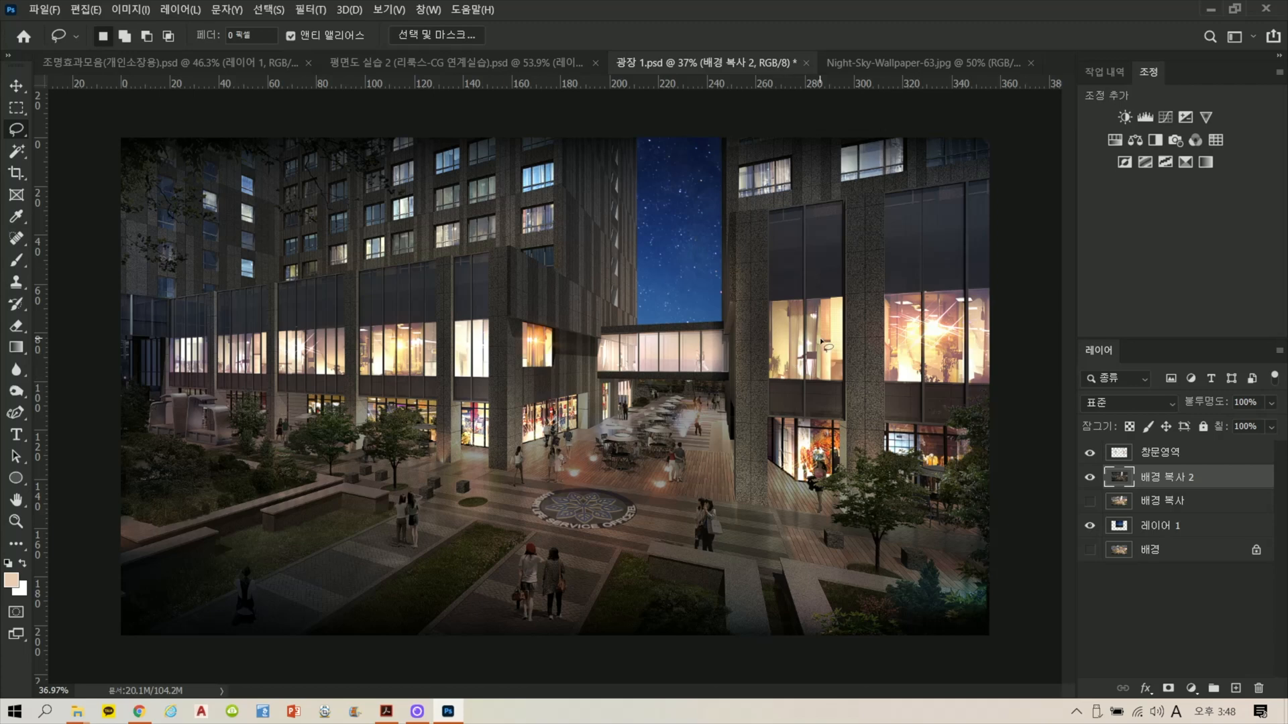
# Step: Apply a further Brightness/Contrast adjustment to the plaza layer with the brightness at -23
pyautogui.hotkey('ctrl', 'alt', 'b')
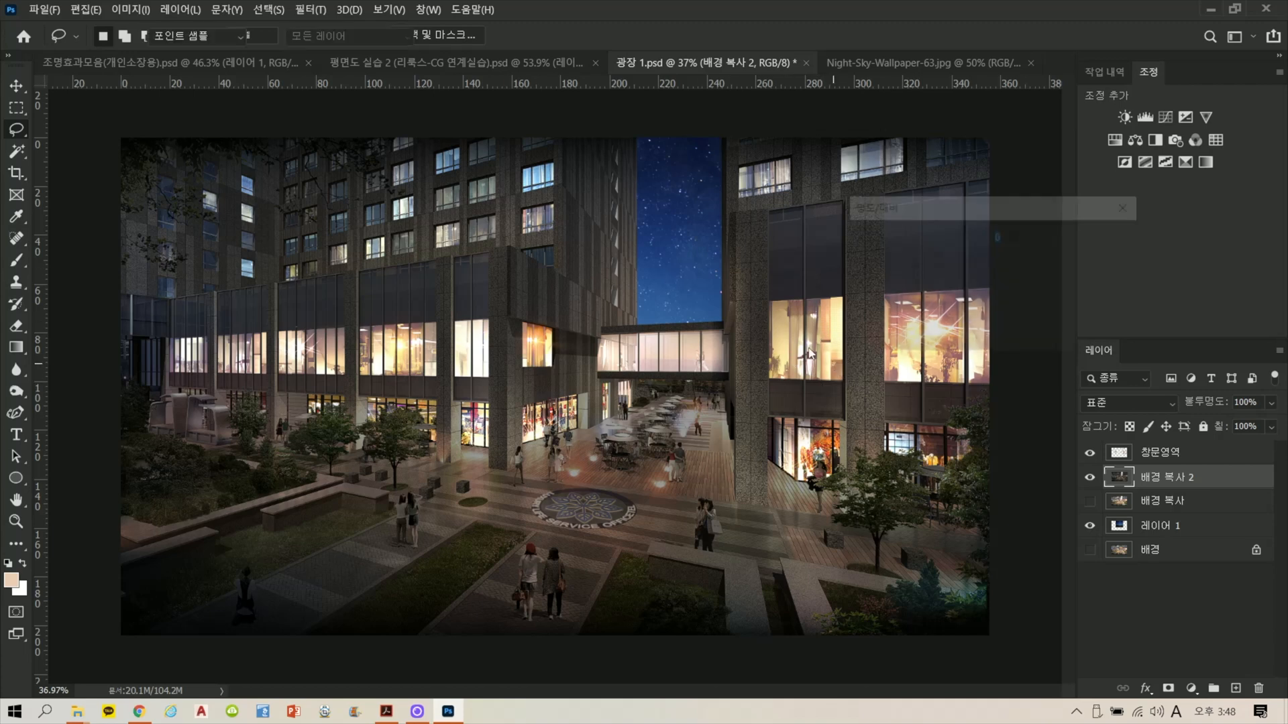
pyautogui.moveTo(940, 257); pyautogui.dragTo(928, 257)
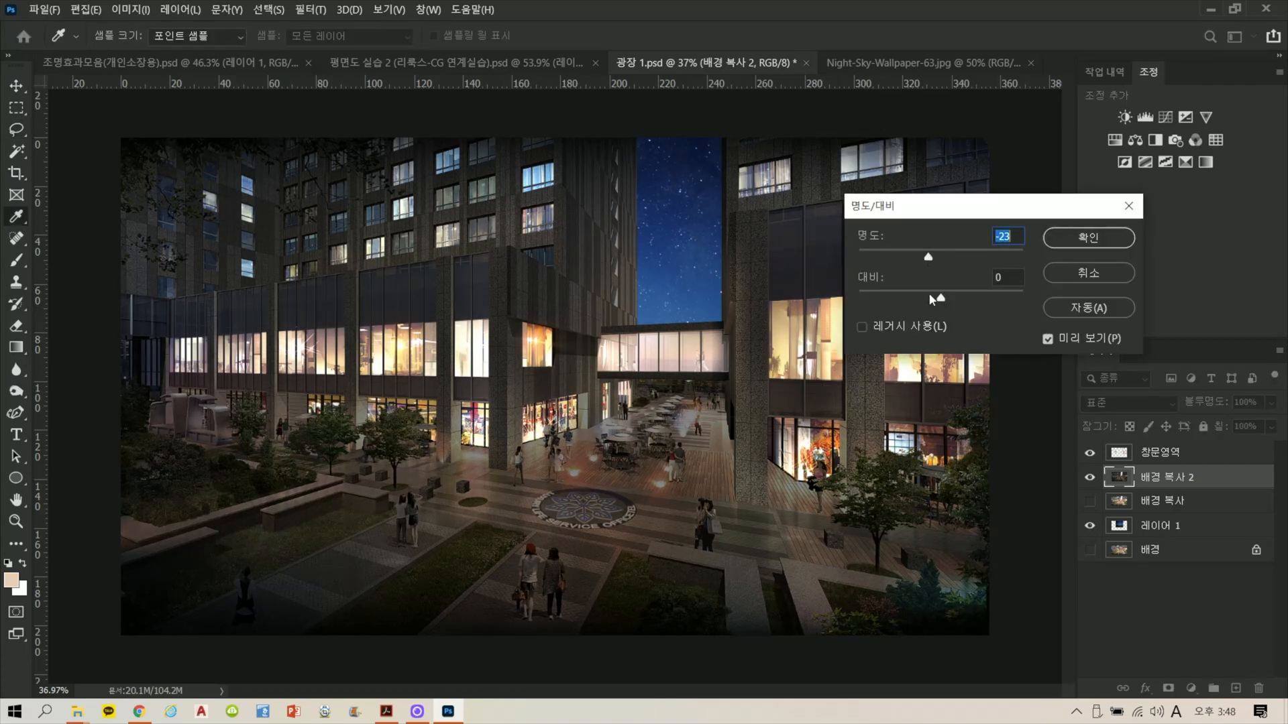
pyautogui.click(1004, 277)
pyautogui.press('Return')
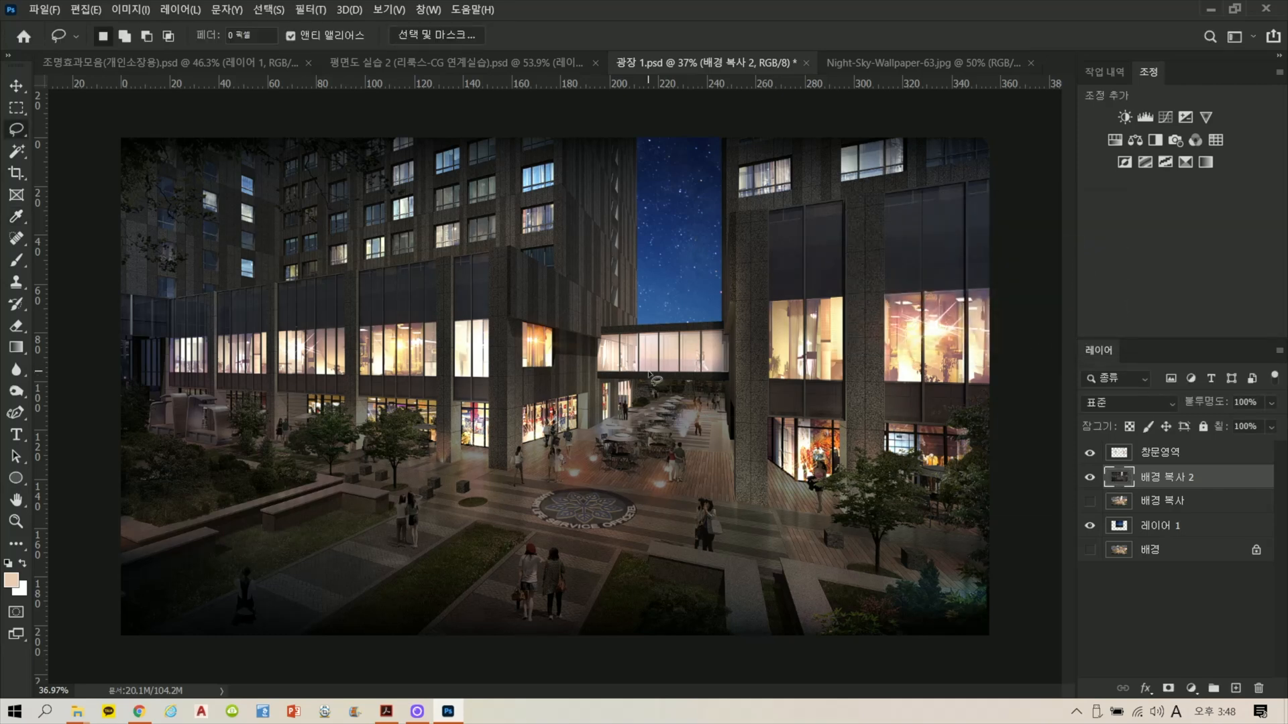
# Step: Slightly reduce the plaza layer's saturation and lightness with one more Hue/Saturation adjustment
pyautogui.hotkey('ctrl', 'u')
pyautogui.moveTo(708, 307); pyautogui.dragTo(701, 349)
pyautogui.click(928, 179)
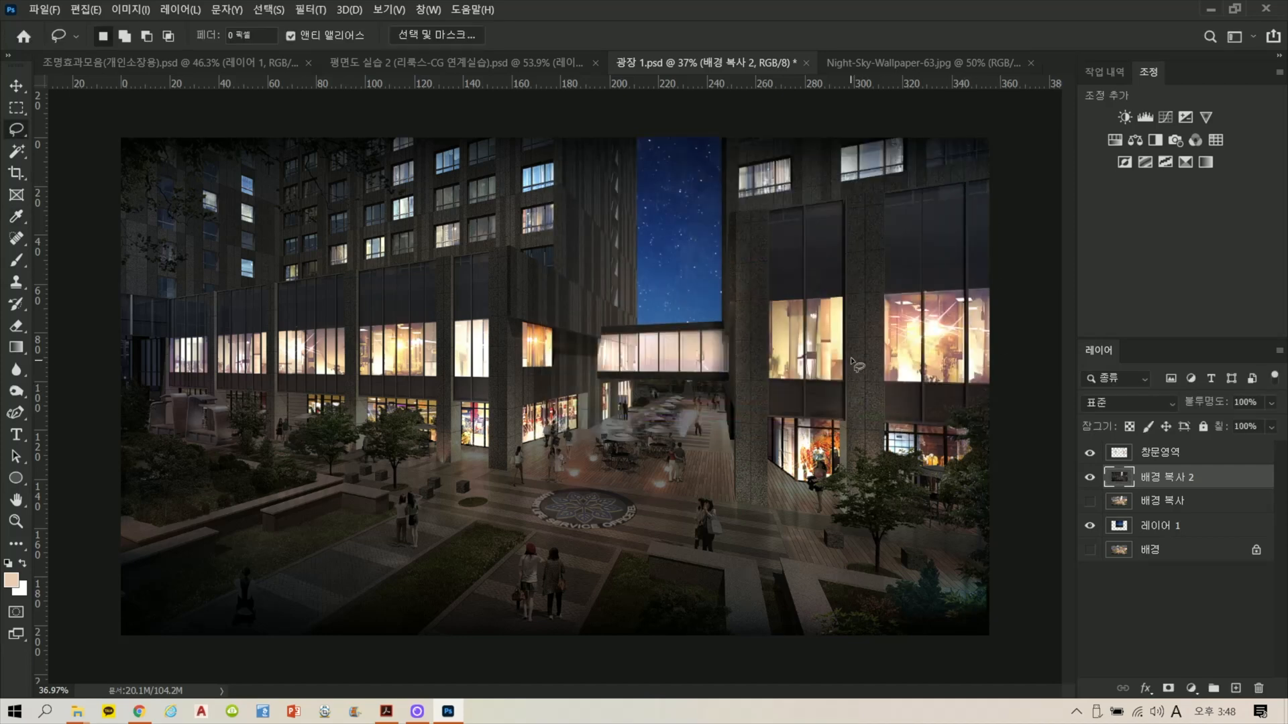
# Step: Raise the plaza layer's brightness slightly with Brightness/Contrast and check the night scene as a whole and up close
pyautogui.hotkey('alt', 'i')
pyautogui.press('a')
pyautogui.press('c')
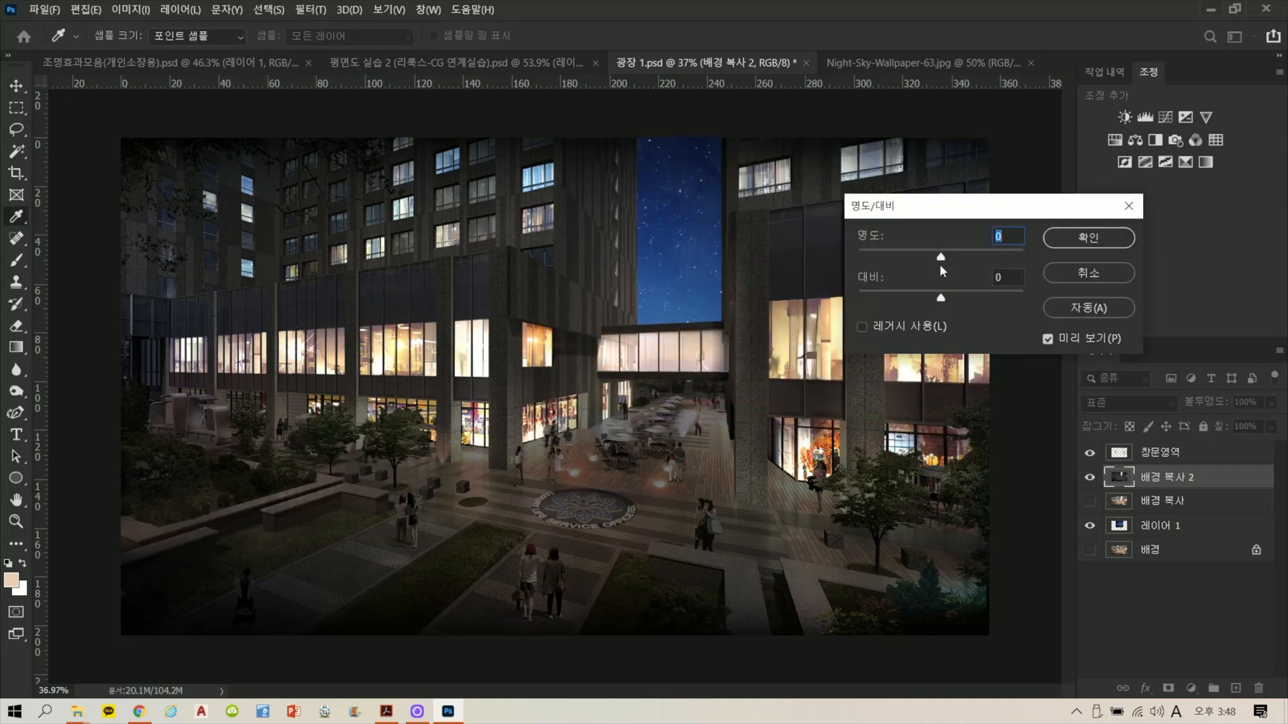
pyautogui.moveTo(944, 256); pyautogui.dragTo(952, 258)
pyautogui.click(1086, 239)
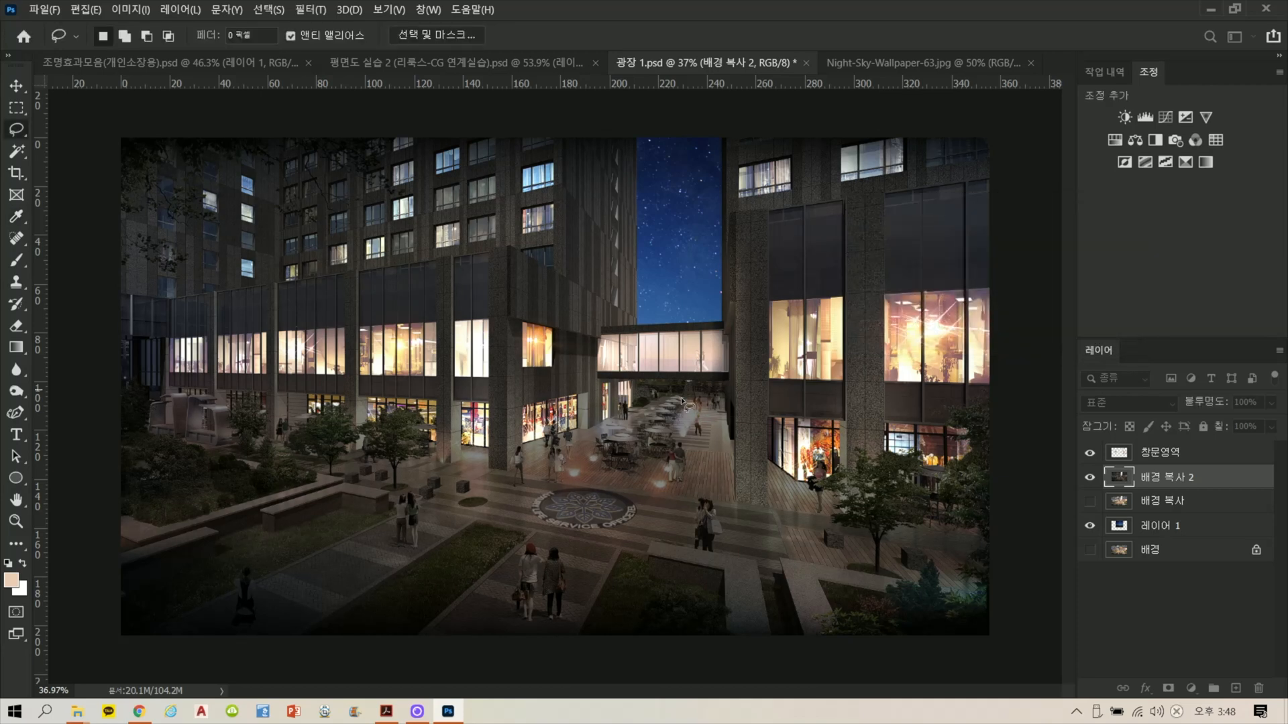
pyautogui.scroll(-3, 759, 338)
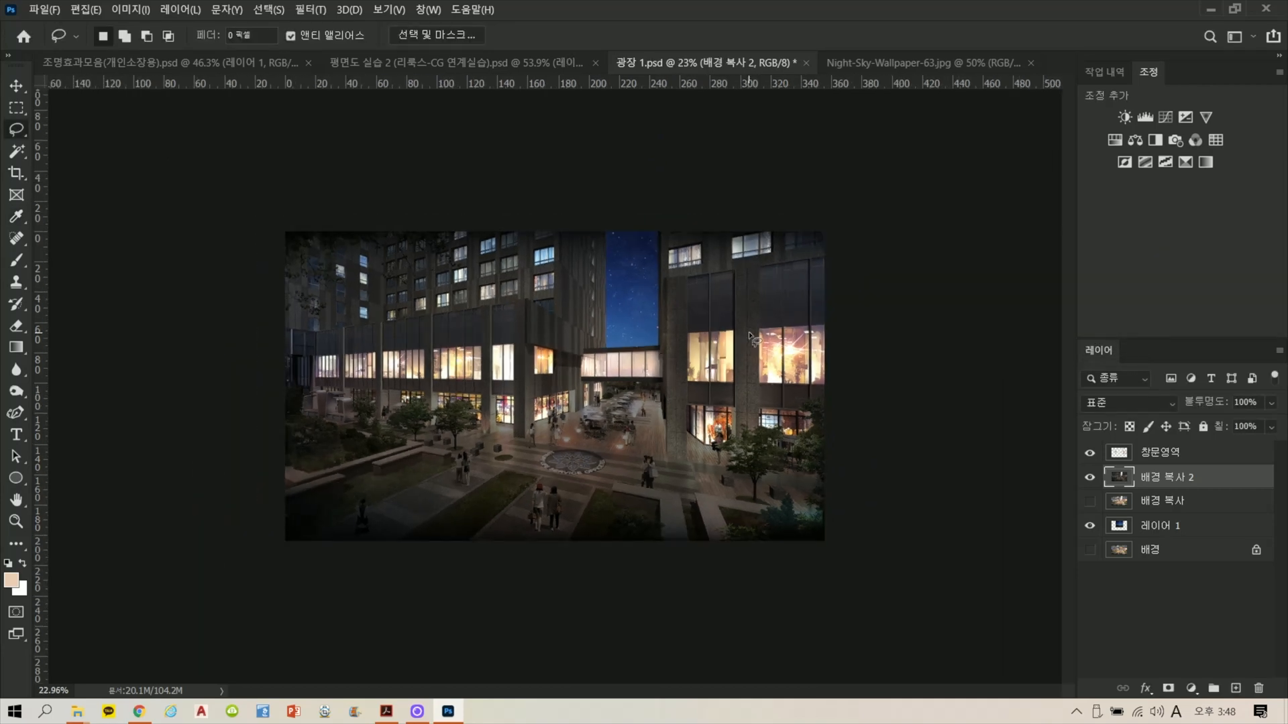
pyautogui.scroll(3, 605, 361)
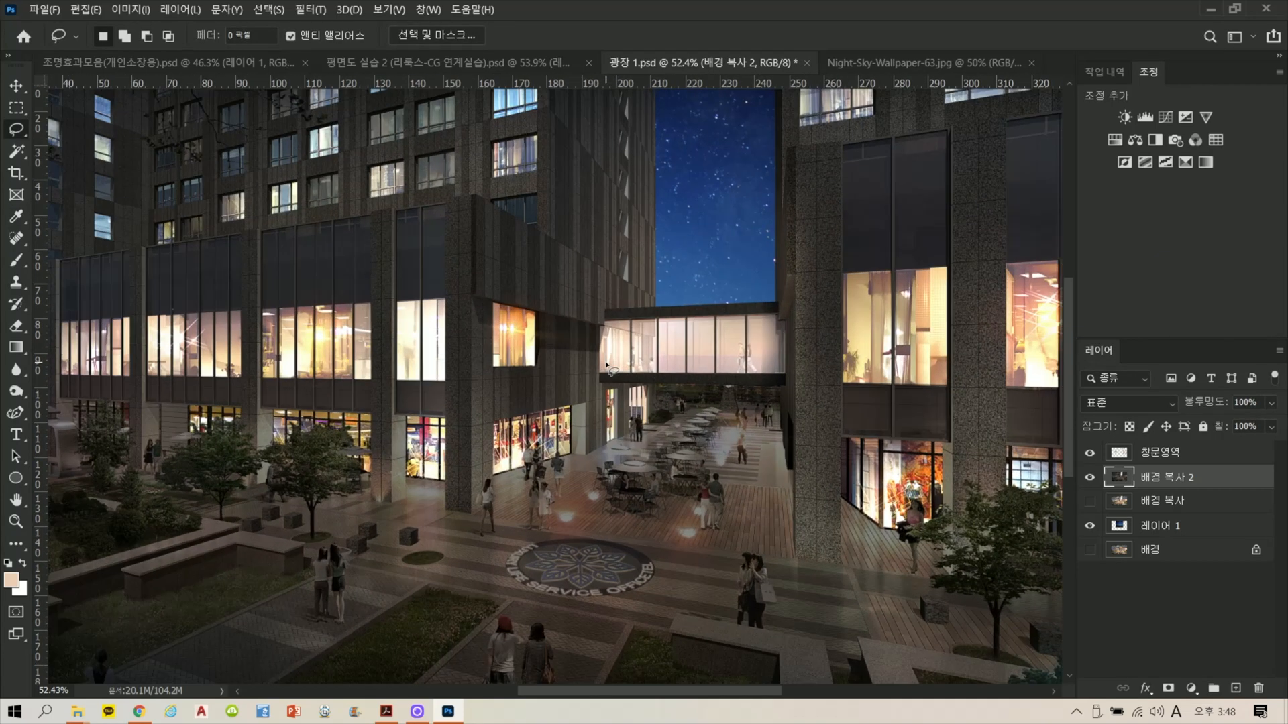
# Step: Compare the whole night scene with the 창문영역 layer hidden and shown
pyautogui.scroll(-1, 605, 361)
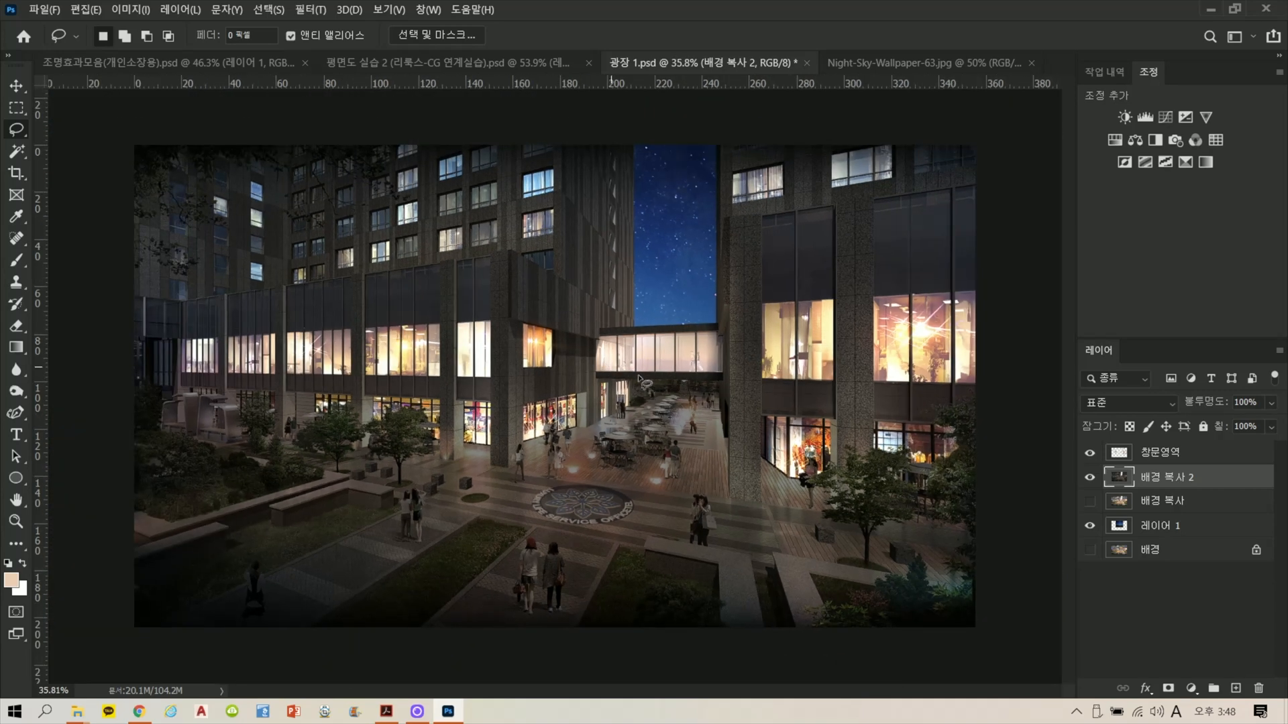
pyautogui.moveTo(772, 344); pyautogui.dragTo(798, 330)
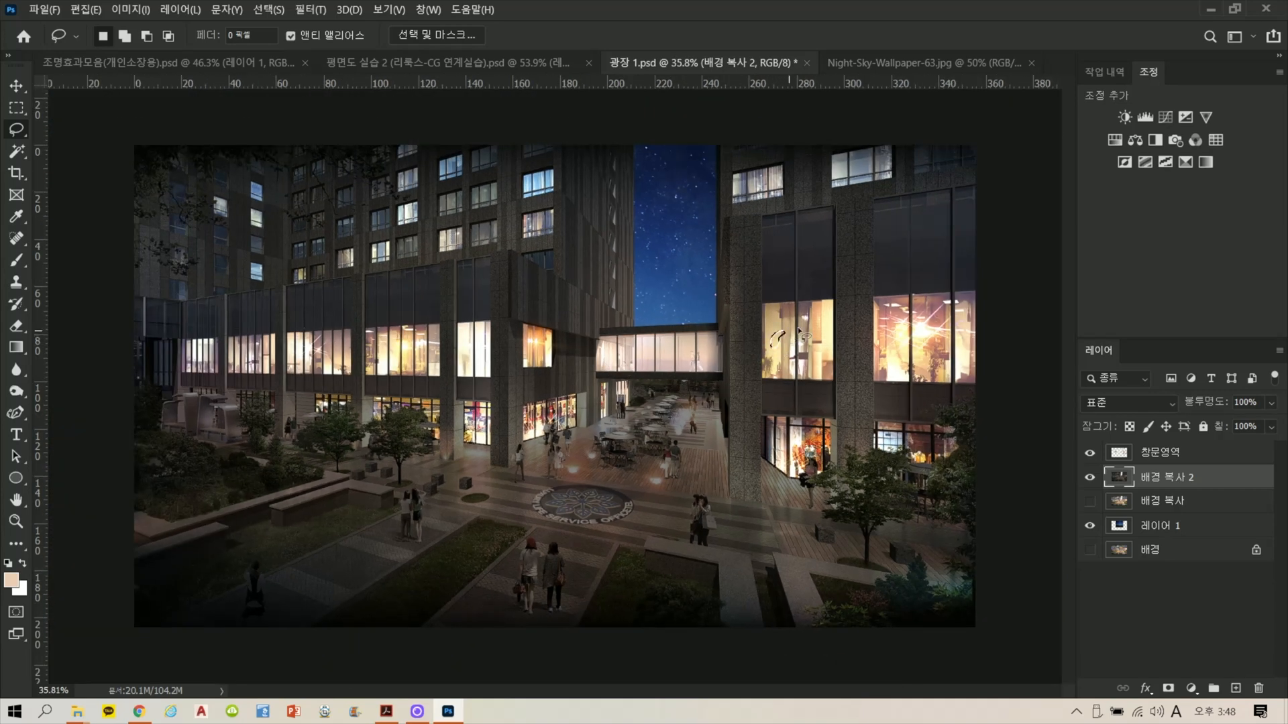
pyautogui.click(1090, 454)
pyautogui.click(1090, 454)
pyautogui.click(1090, 455)
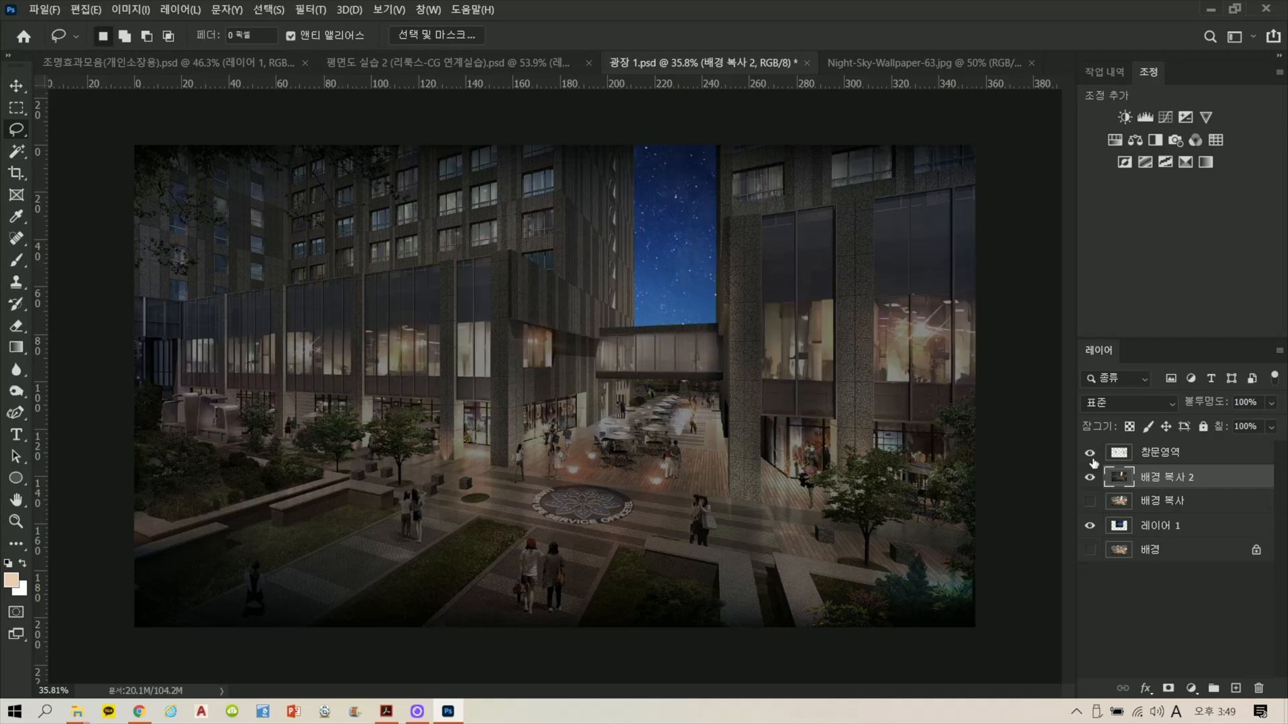
pyautogui.click(1090, 454)
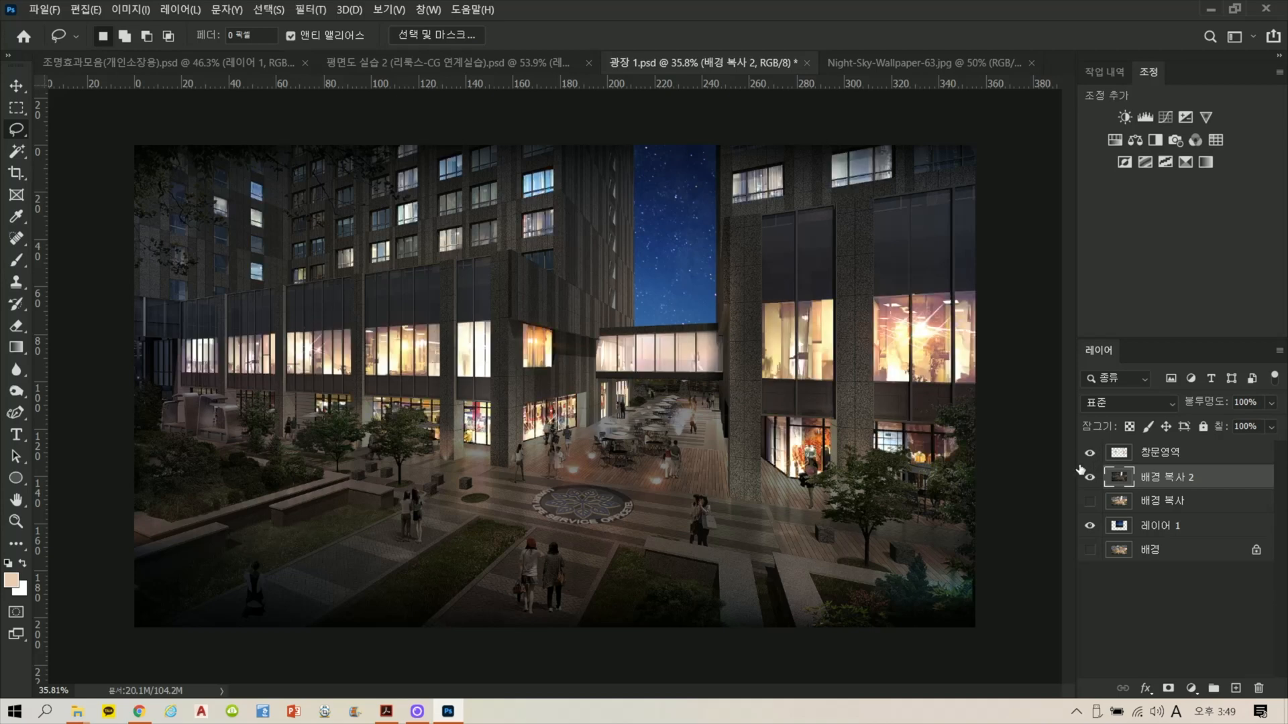
# Step: Duplicate the 창문영역 layer and leave only the copy visible above the hidden original
pyautogui.click(1139, 510)
pyautogui.click(1145, 476)
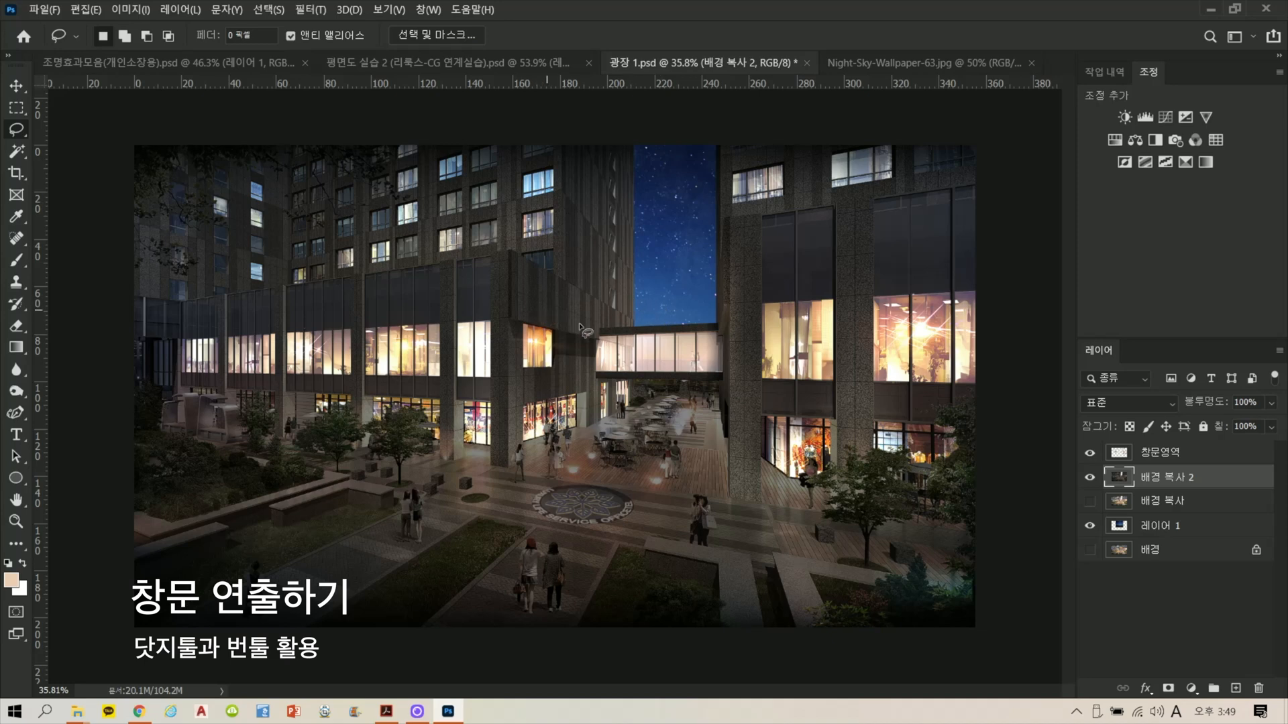
pyautogui.moveTo(1157, 453); pyautogui.dragTo(1236, 686)
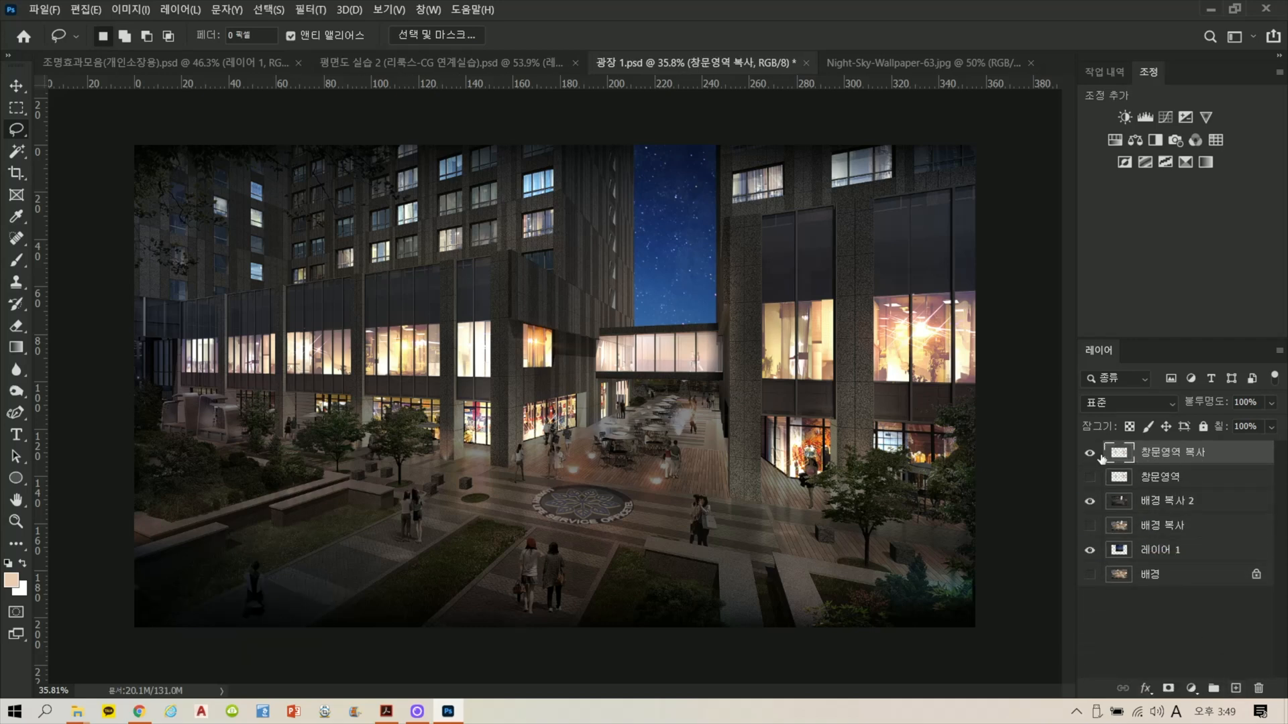
# Step: Select a loose freehand area around the glazed bridge between the two buildings with the Lasso
pyautogui.scroll(5, 667, 346)
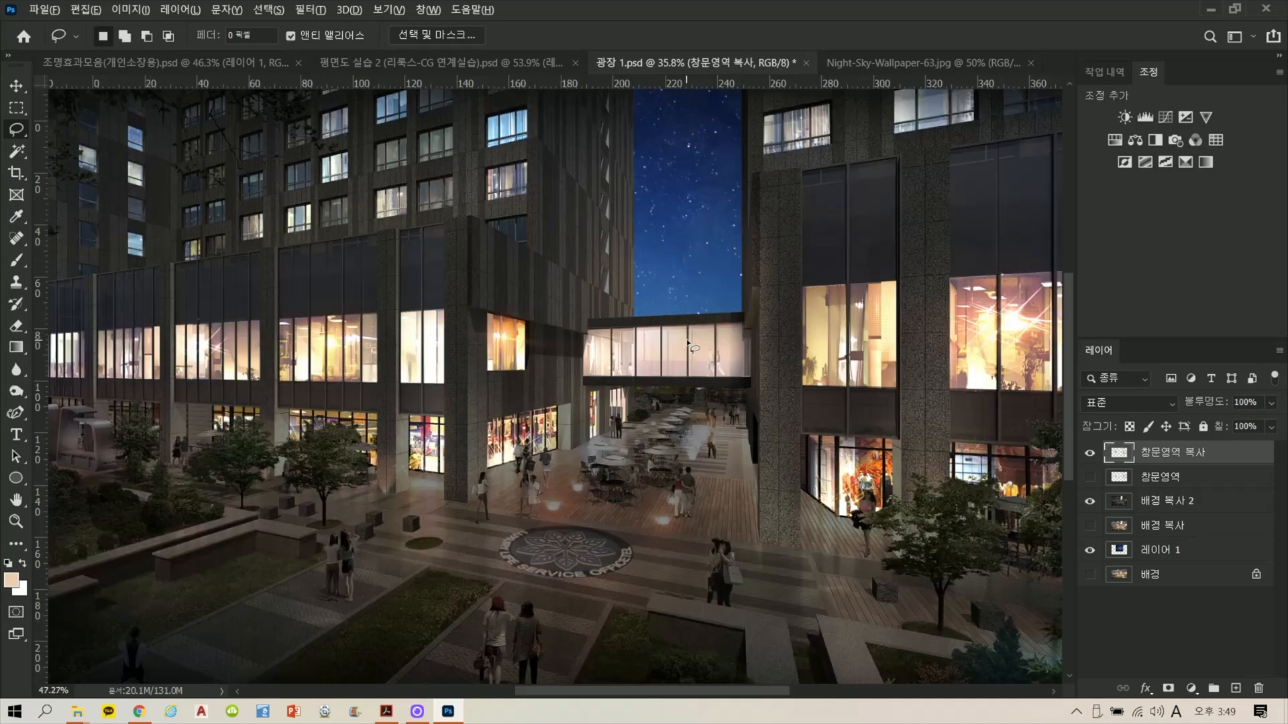
pyautogui.scroll(2, 701, 345)
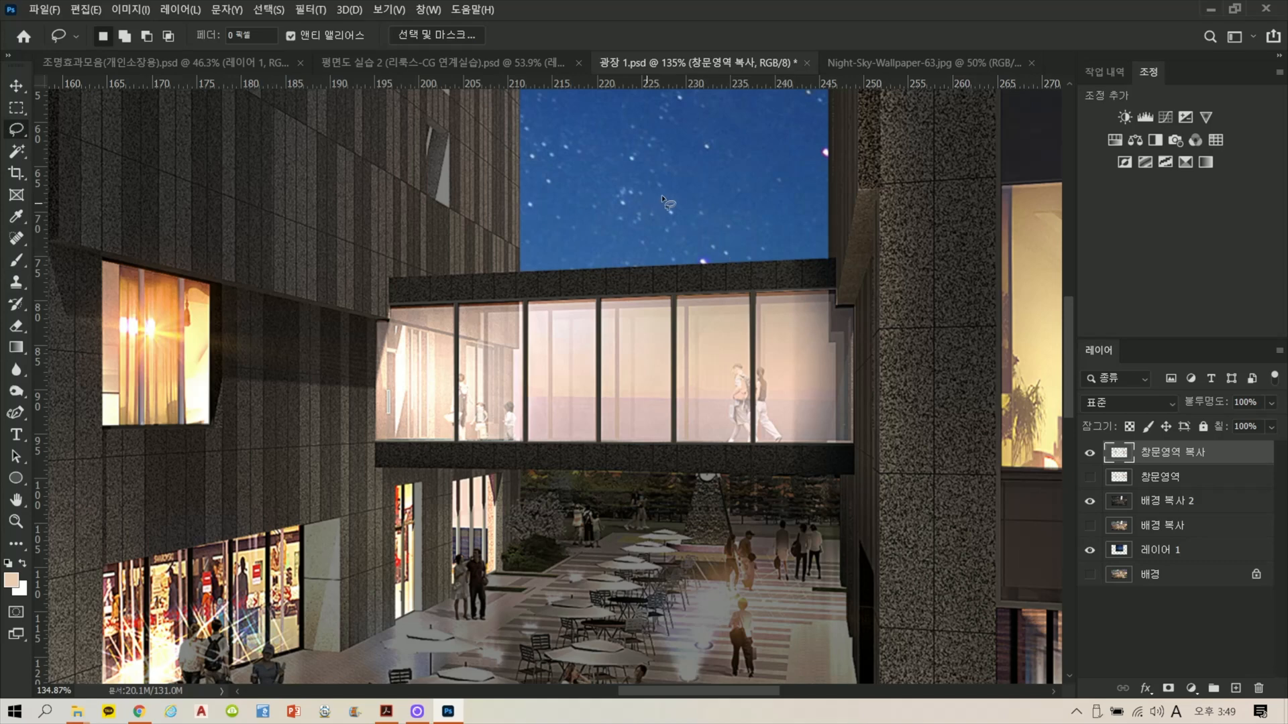
pyautogui.moveTo(511, 519)
pyautogui.mouseDown()
pyautogui.moveTo(708, 536)
pyautogui.moveTo(886, 487)
pyautogui.mouseUp()
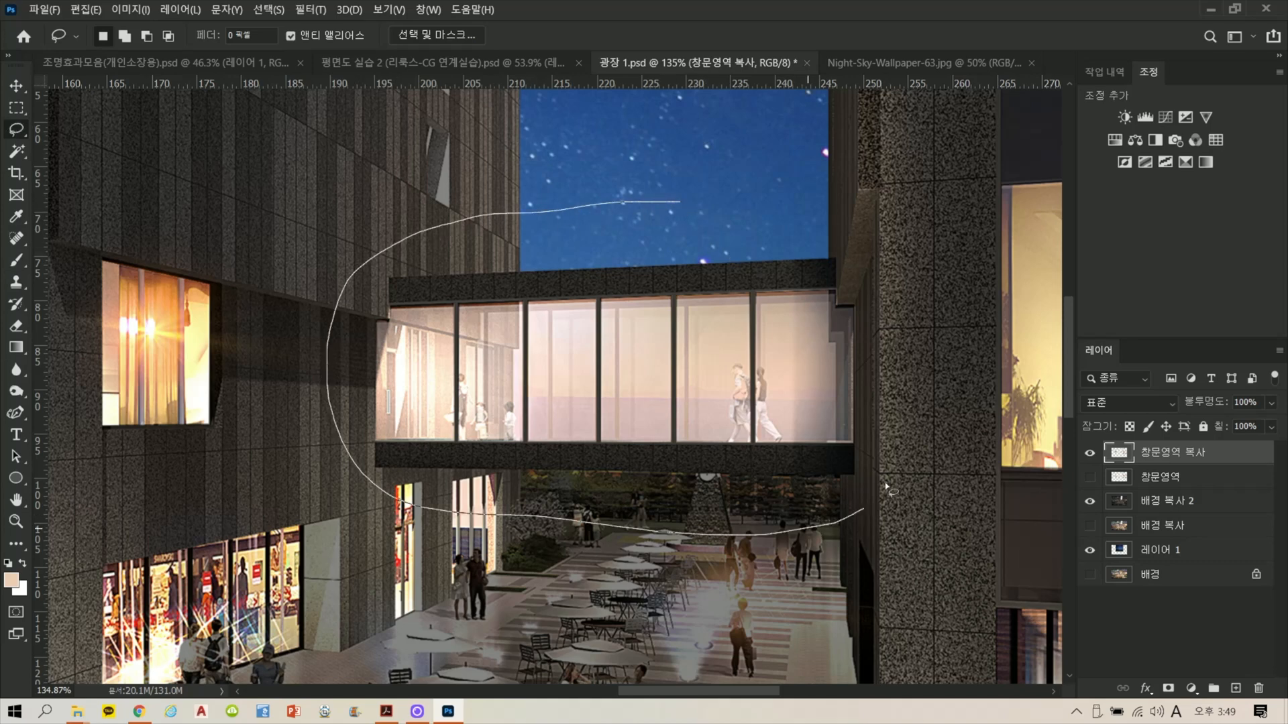
pyautogui.moveTo(790, 246); pyautogui.dragTo(862, 227)
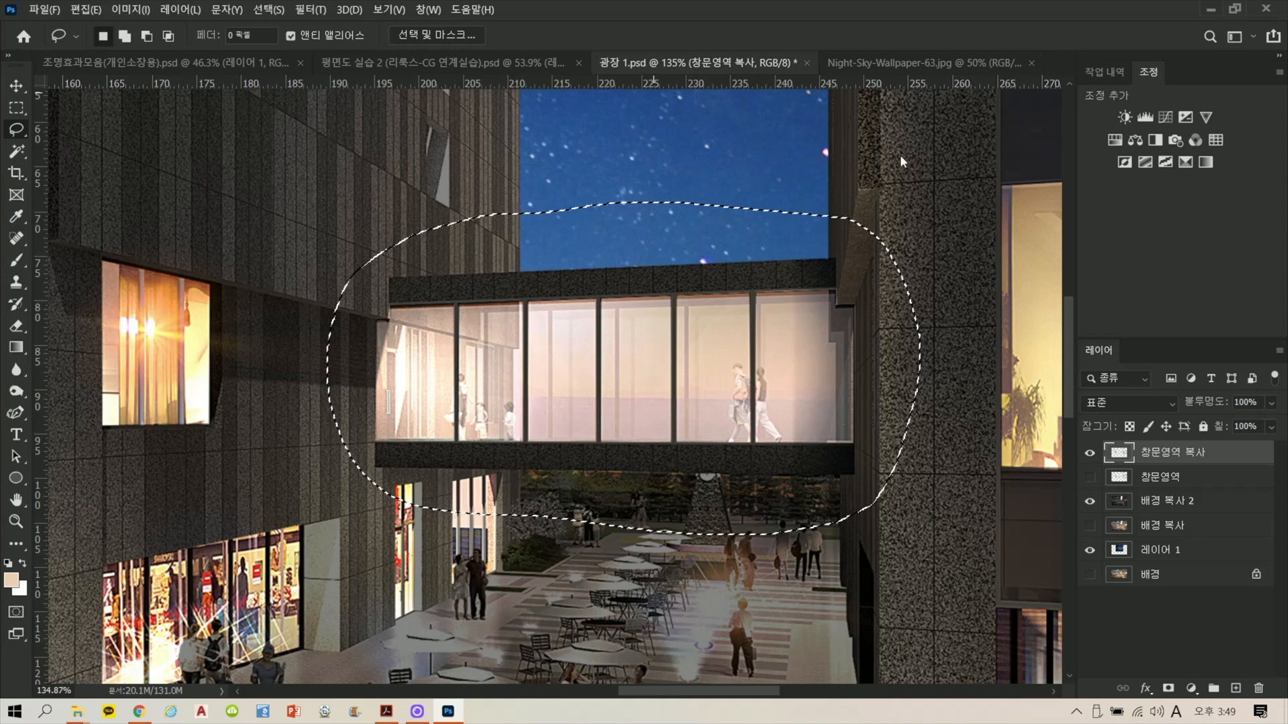
# Step: Darken the bridge windows on the 창문영역 복사 layer using Burn with a 200 px brush, midtones range and 30% exposure
pyautogui.click(17, 391)
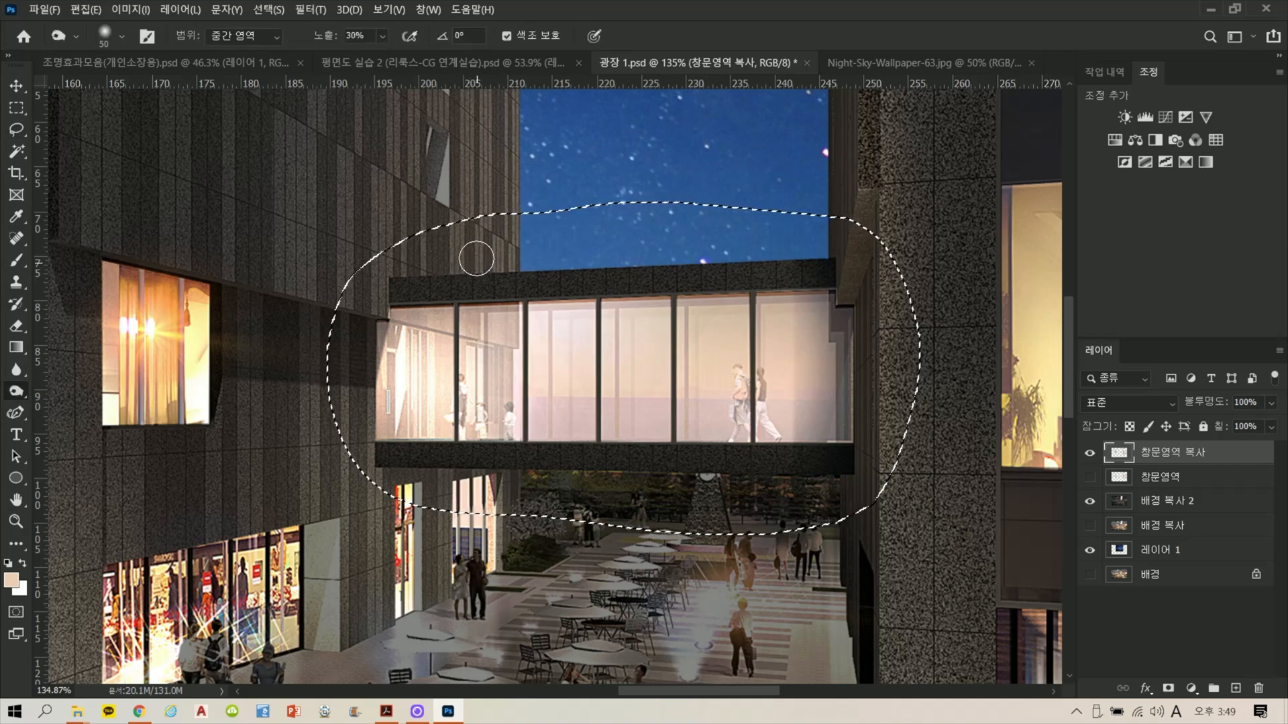
pyautogui.press(']')
pyautogui.press(']')
pyautogui.press(']')
pyautogui.press(']')
pyautogui.press(']')
pyautogui.press(']')
pyautogui.press(']')
pyautogui.press(']')
pyautogui.press(']')
pyautogui.press(']')
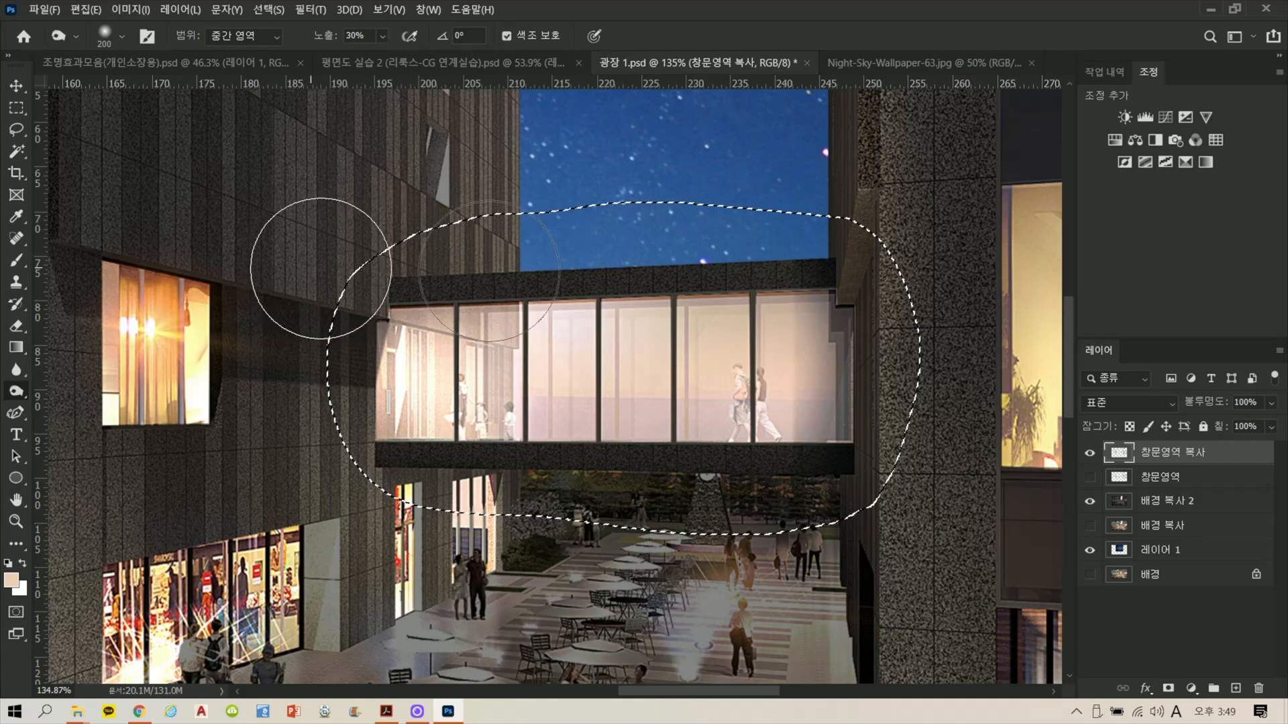
pyautogui.hotkey('ctrl', 'z')
pyautogui.hotkey('ctrl', 'z')
pyautogui.hotkey('ctrl', 'z')
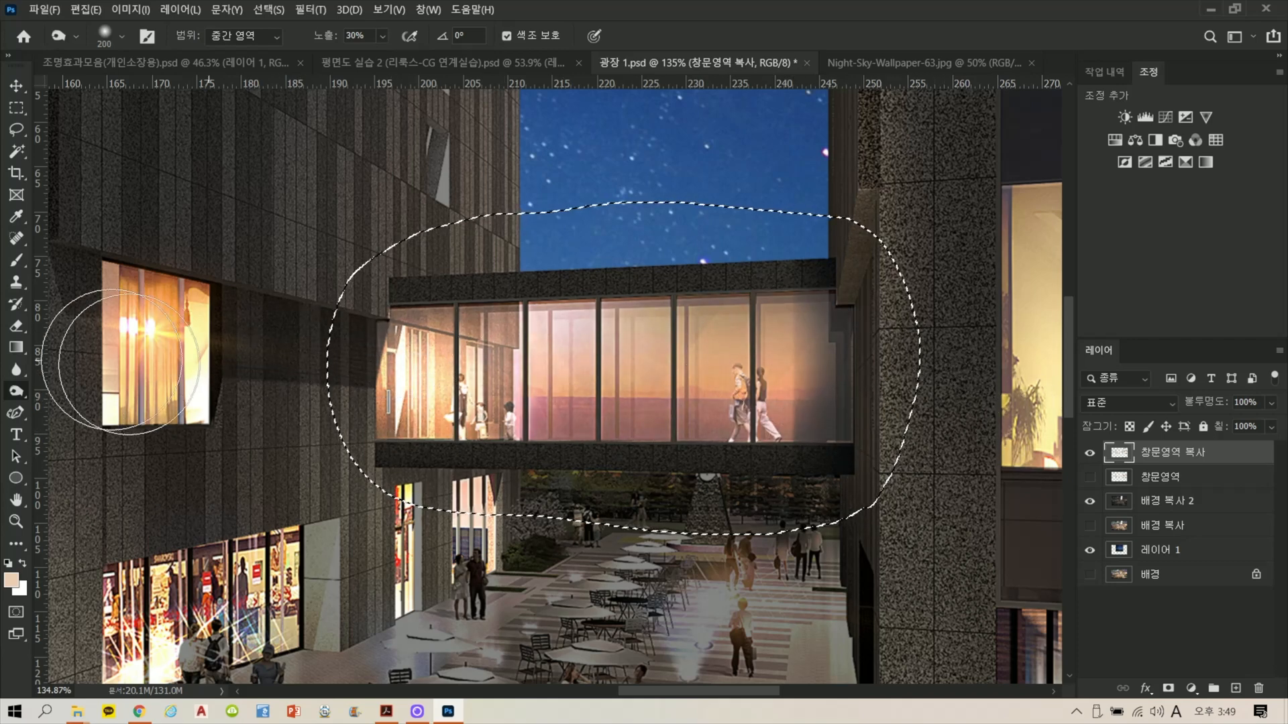
# Step: Brighten parts of the bridge windows using Dodge with a 100 px brush at 30% exposure, and clear the selection
pyautogui.rightClick(12, 396)
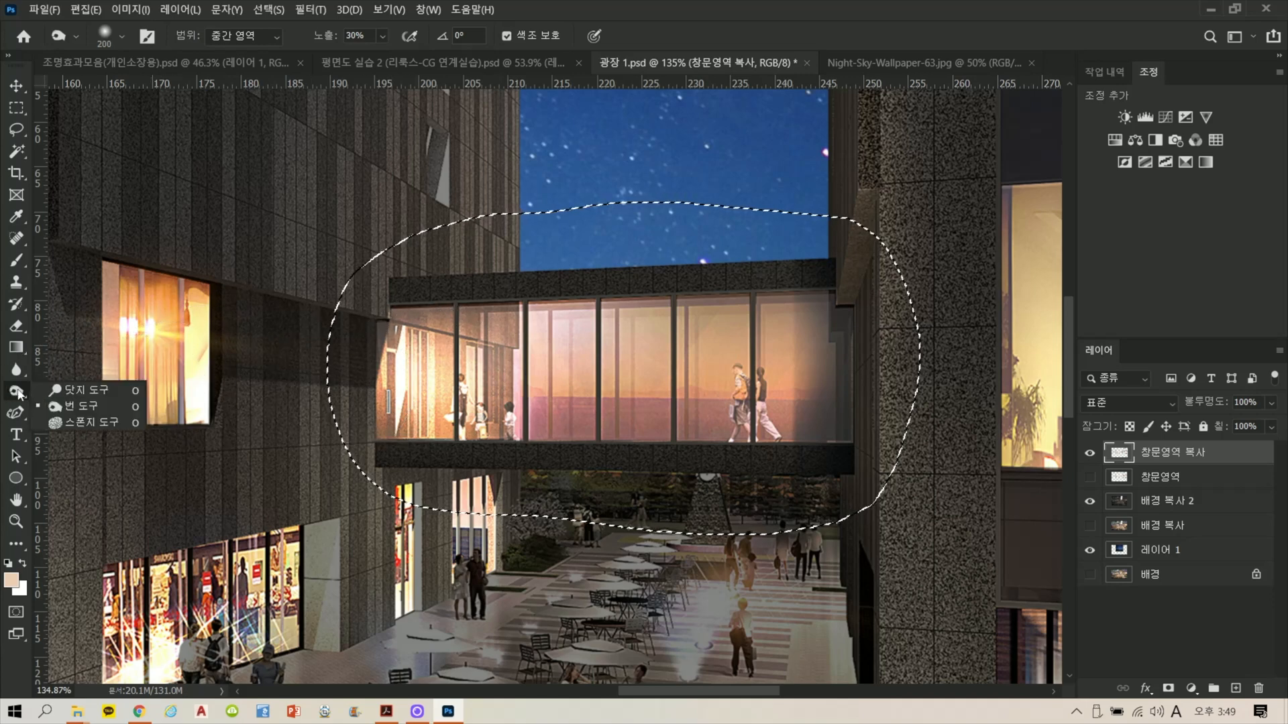
pyautogui.click(67, 392)
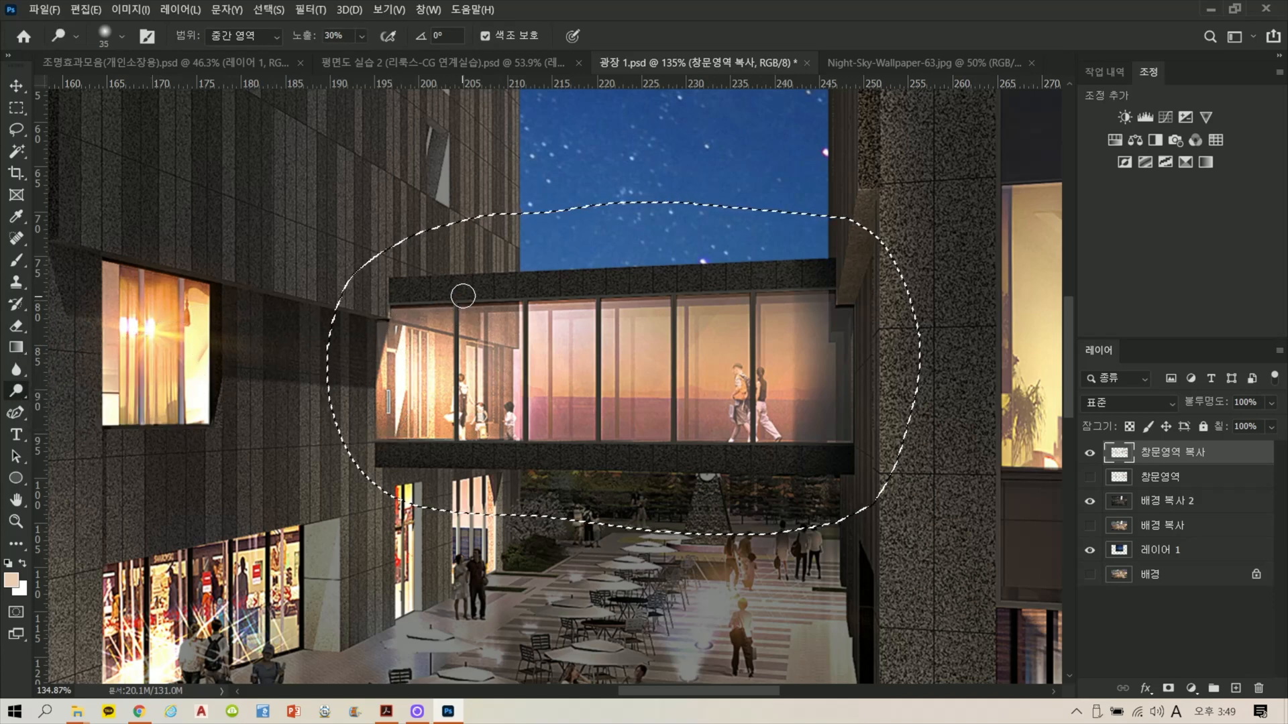
pyautogui.press(']')
pyautogui.press(']')
pyautogui.press(']')
pyautogui.press(']')
pyautogui.press(']')
pyautogui.press(']')
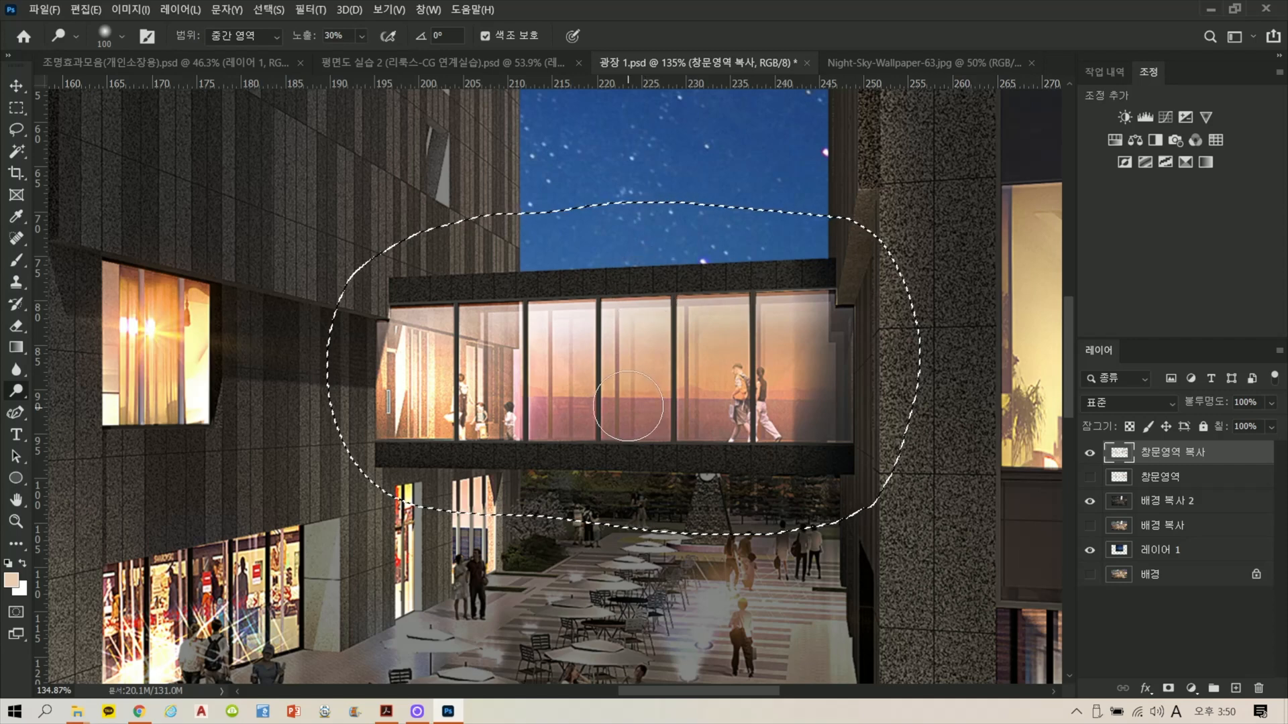
pyautogui.click(16, 131)
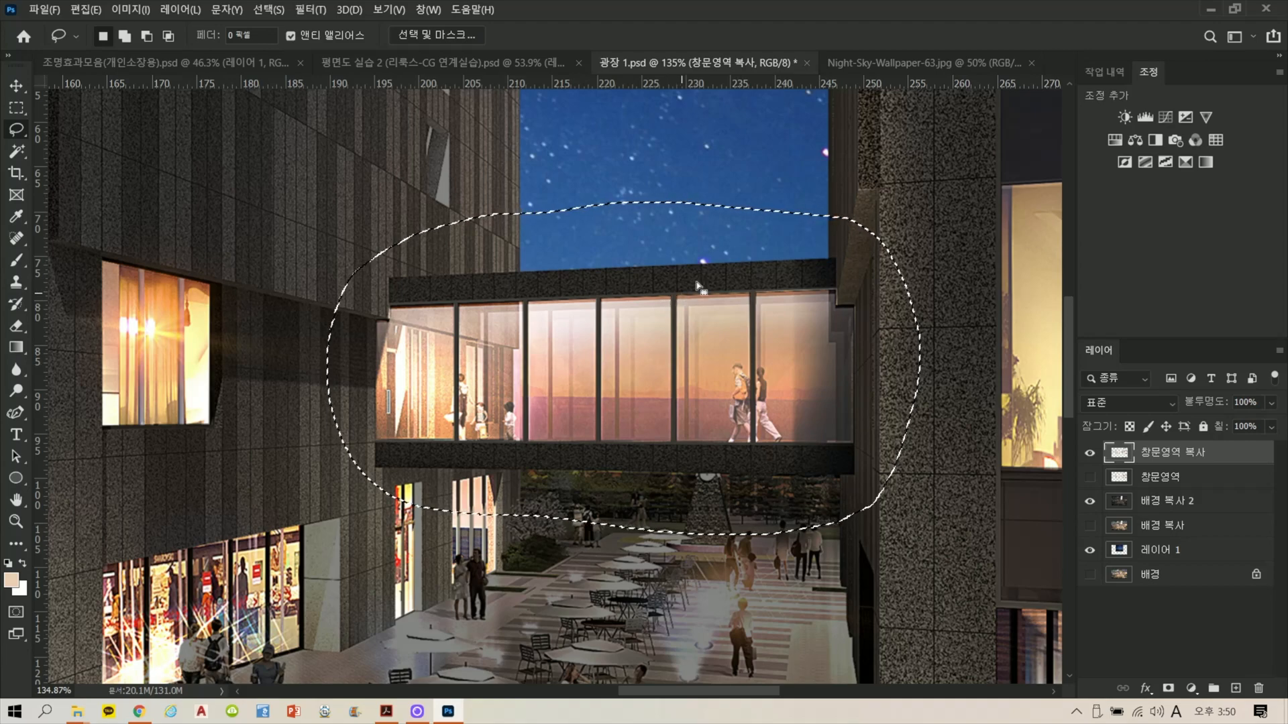
pyautogui.hotkey('ctrl', 'd')
# Step: Compare the bridge windows before and after retouching by toggling the 창문영역 복사 layer
pyautogui.scroll(-4, 701, 288)
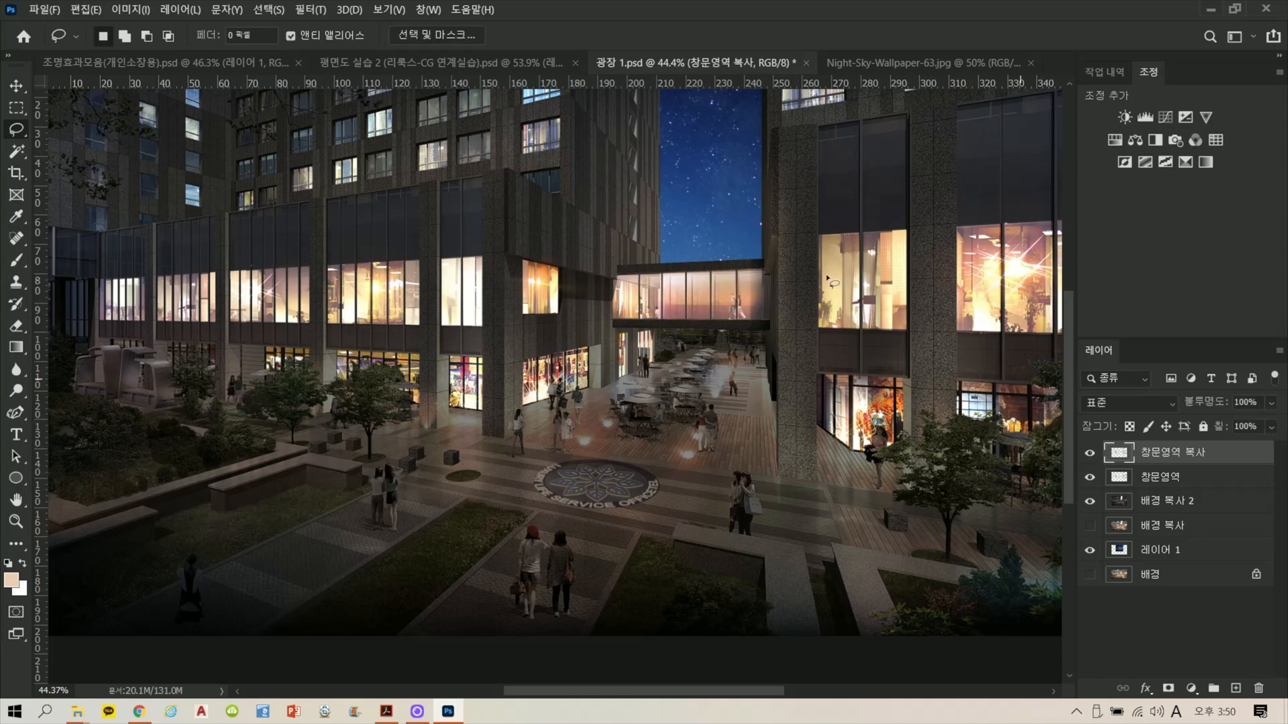
pyautogui.scroll(5, 769, 271)
pyautogui.click(1089, 453)
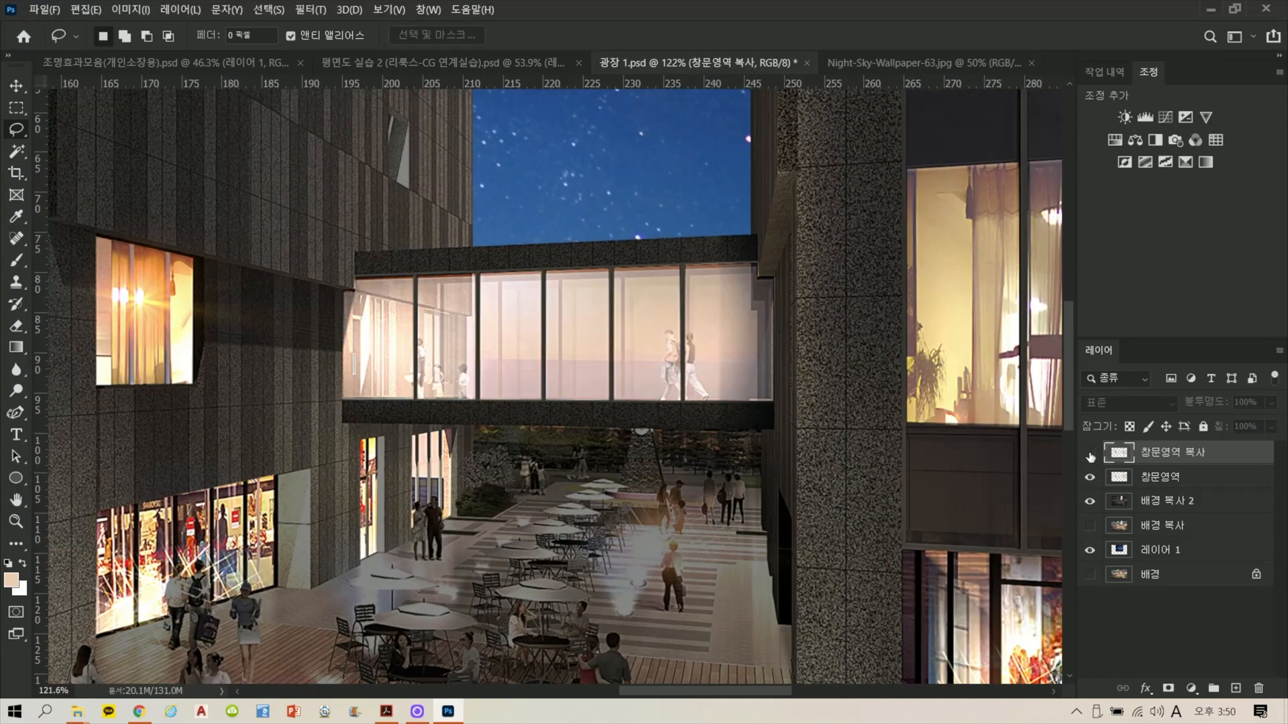
pyautogui.click(1089, 454)
pyautogui.click(1089, 454)
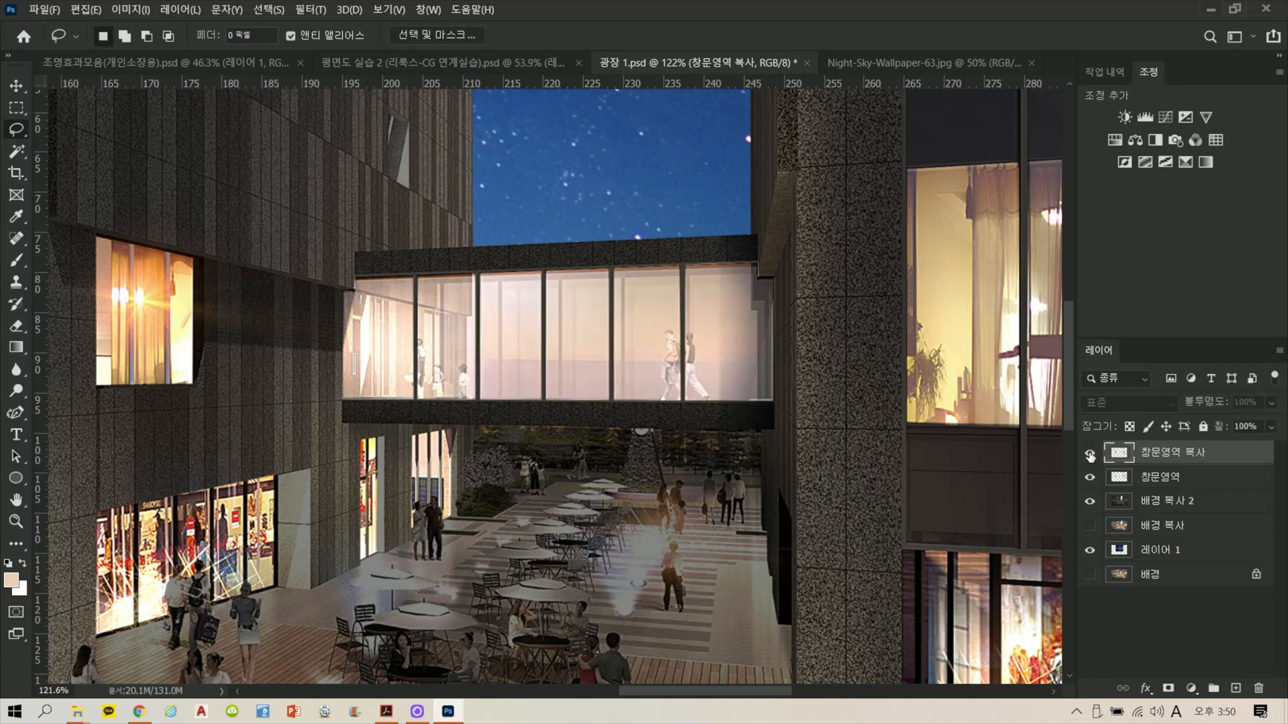
pyautogui.click(1090, 455)
pyautogui.click(1089, 455)
pyautogui.click(1090, 454)
pyautogui.click(1090, 454)
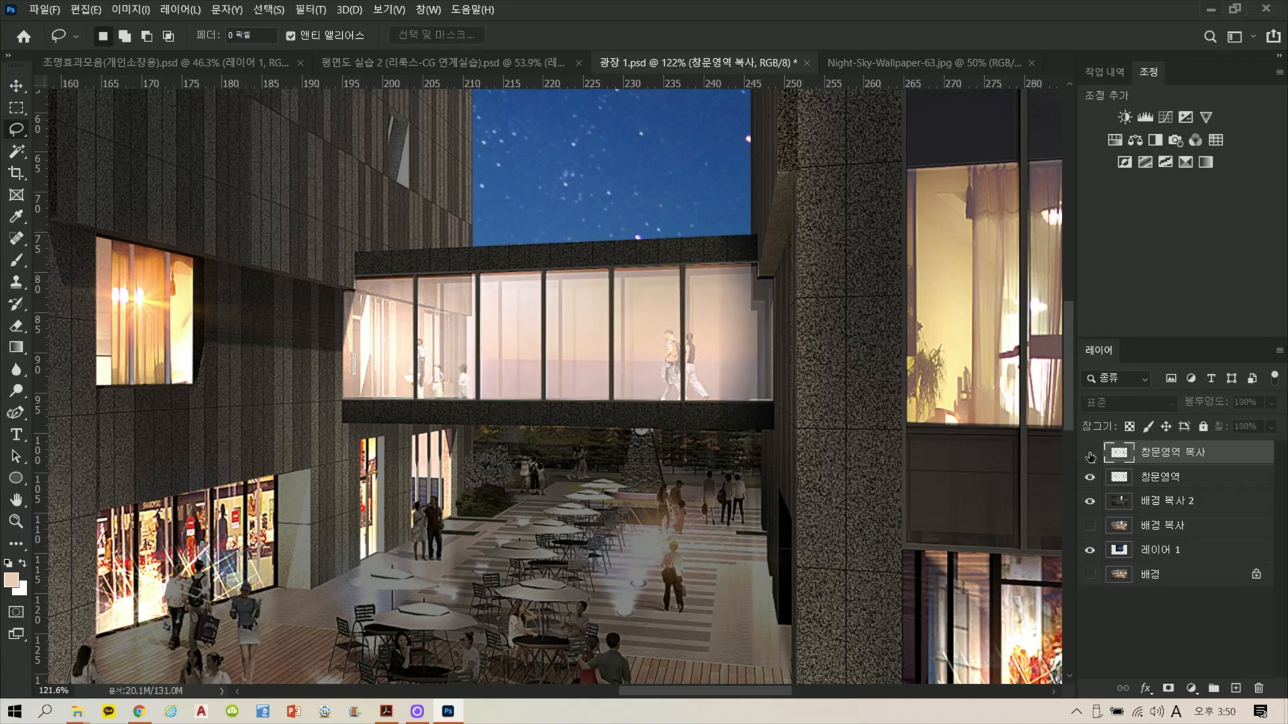
pyautogui.click(1089, 454)
pyautogui.scroll(-4, 657, 362)
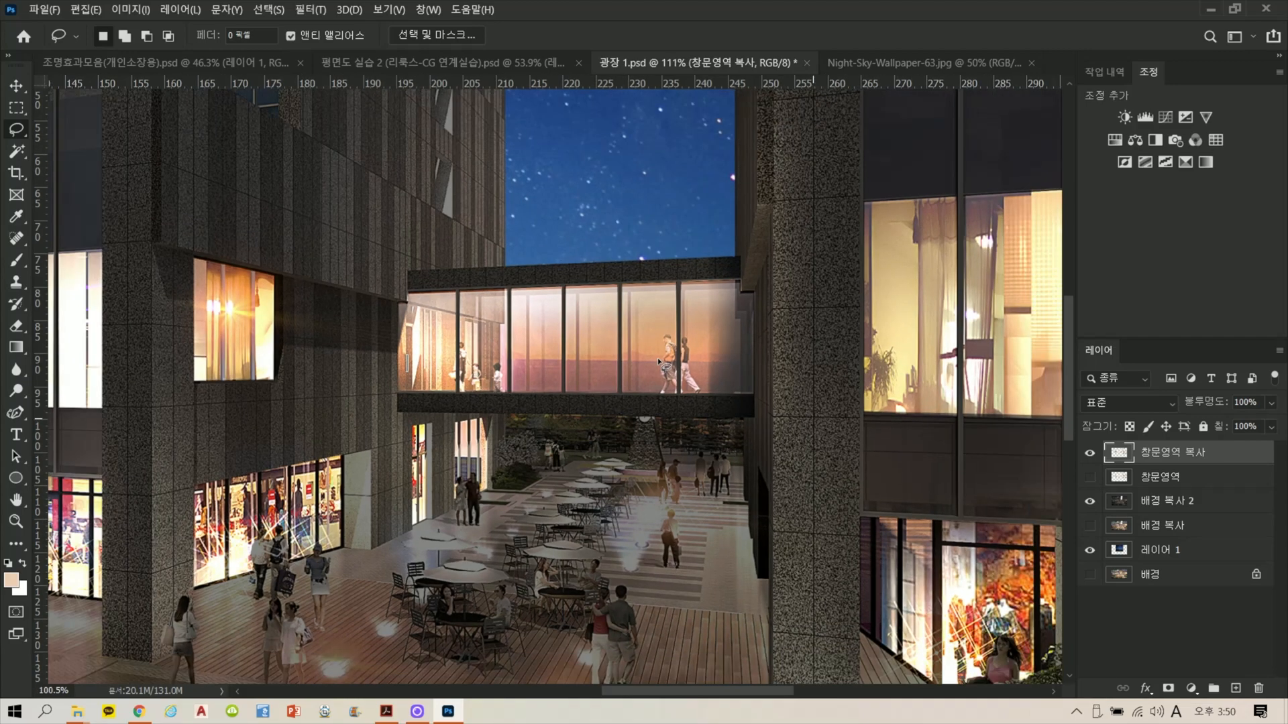
# Step: Select a freehand area around the left building's row of lit second-floor windows with the Lasso
pyautogui.moveTo(336, 411); pyautogui.dragTo(990, 437)
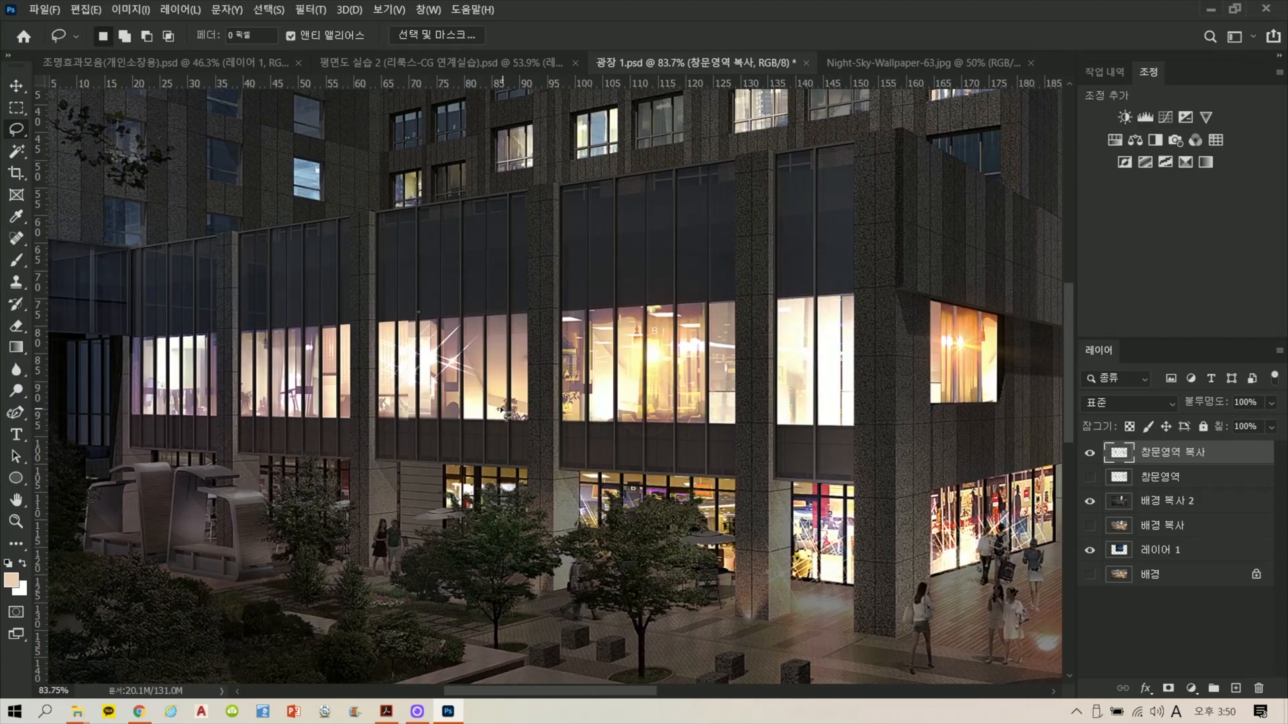
pyautogui.scroll(3, 383, 383)
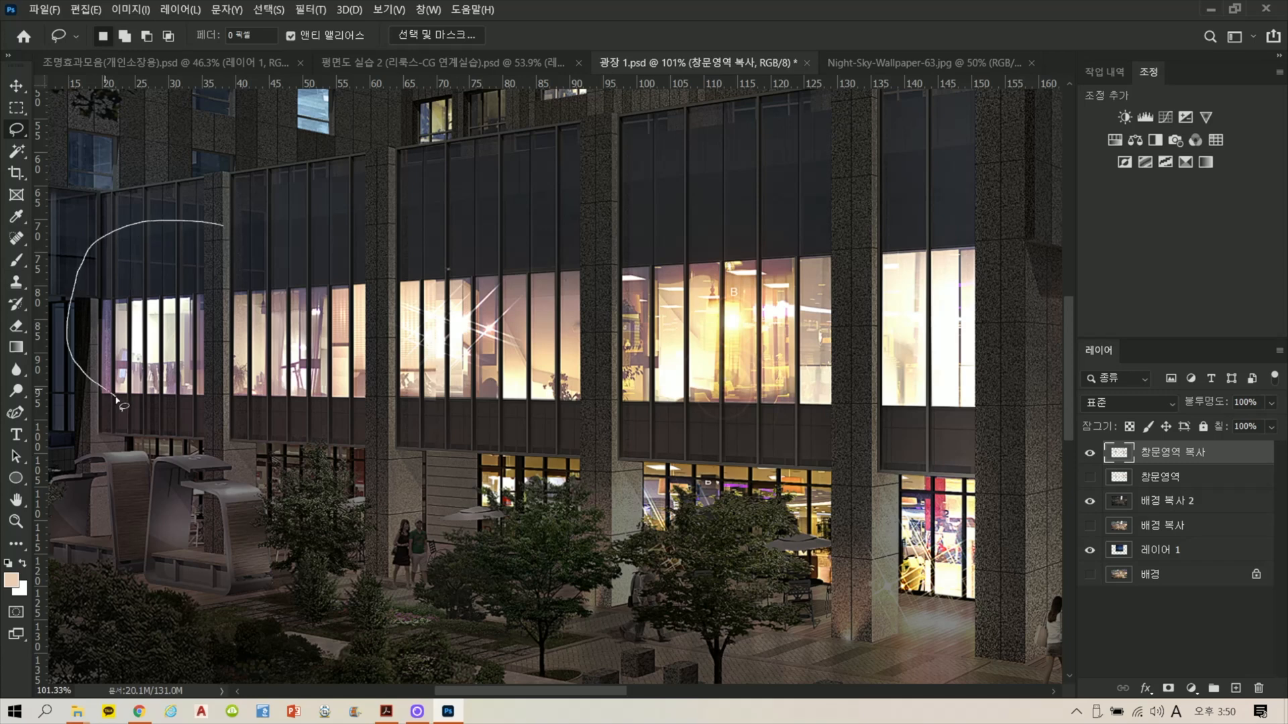
pyautogui.moveTo(117, 401); pyautogui.dragTo(119, 402)
pyautogui.moveTo(124, 216); pyautogui.dragTo(53, 281)
pyautogui.moveTo(136, 425)
pyautogui.mouseDown()
pyautogui.moveTo(534, 421)
pyautogui.moveTo(948, 440)
pyautogui.mouseUp()
pyautogui.moveTo(765, 182); pyautogui.dragTo(205, 211)
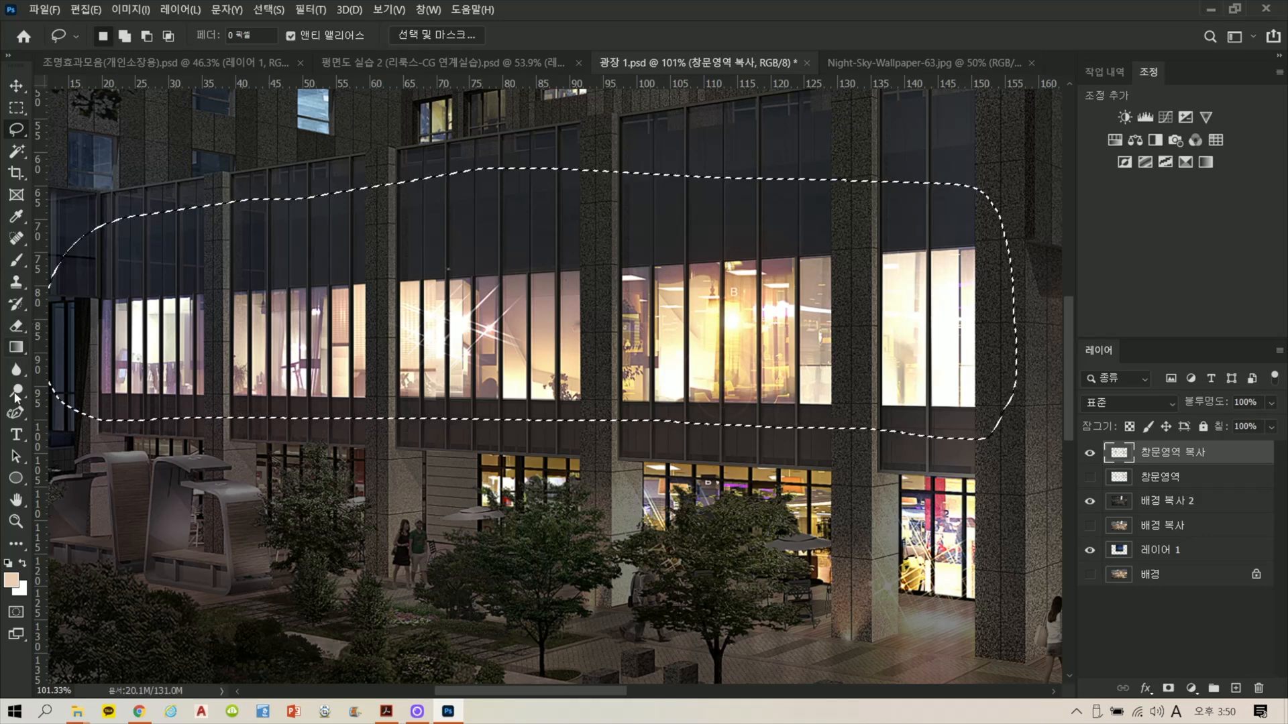
# Step: Deepen the selected row of windows using Burn with a 200 px brush at 30% exposure, and clear the selection
pyautogui.moveTo(16, 390); pyautogui.dragTo(72, 407)
pyautogui.click(72, 407)
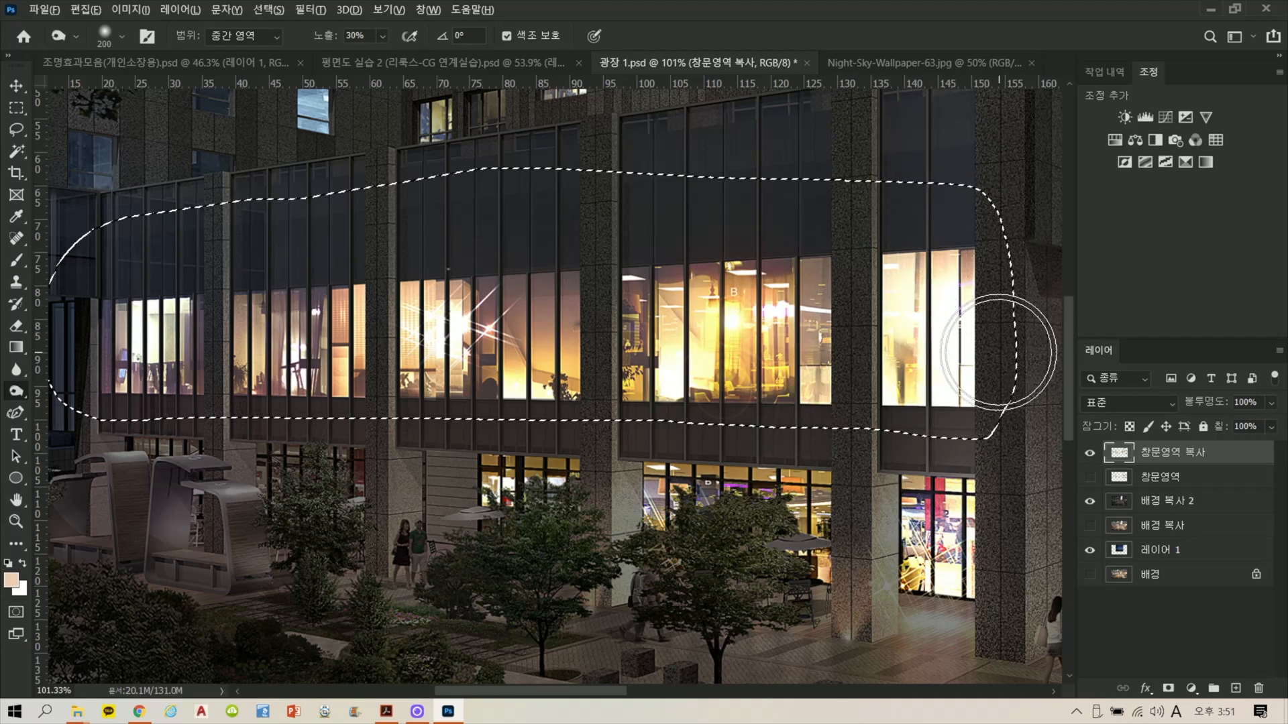
pyautogui.scroll(5, 995, 348)
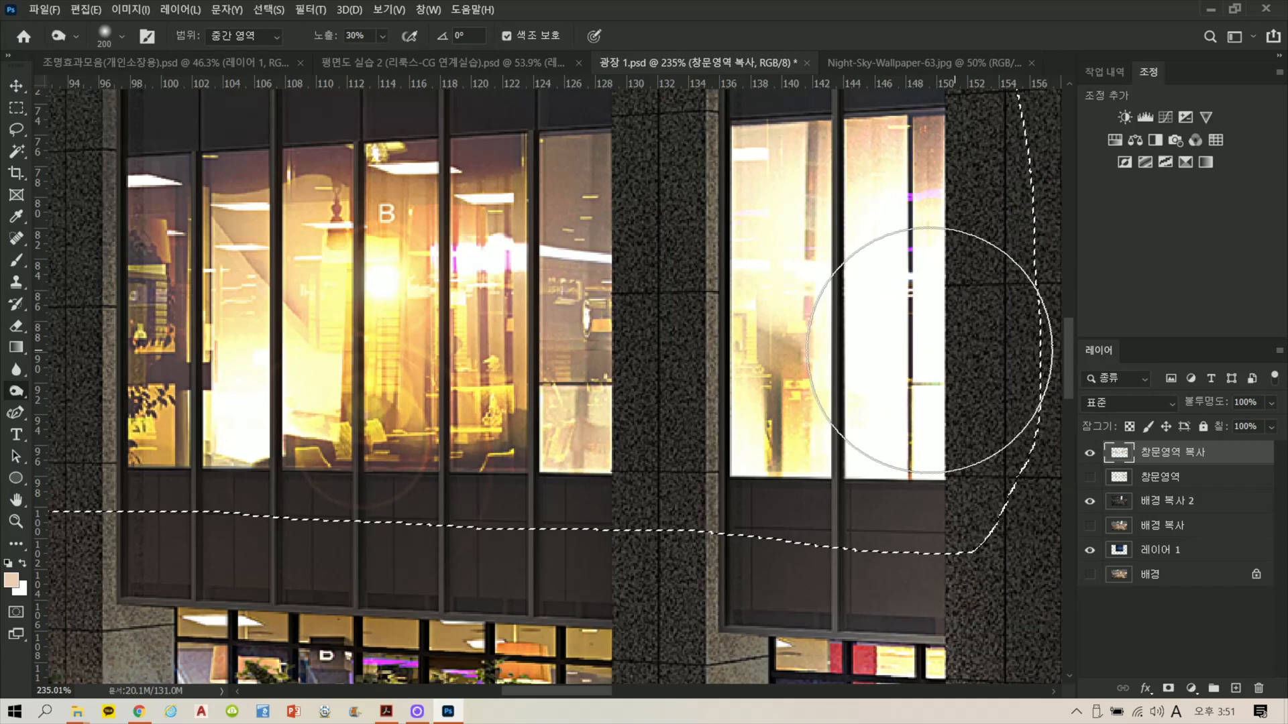
pyautogui.moveTo(930, 350); pyautogui.dragTo(733, 407)
pyautogui.click(16, 128)
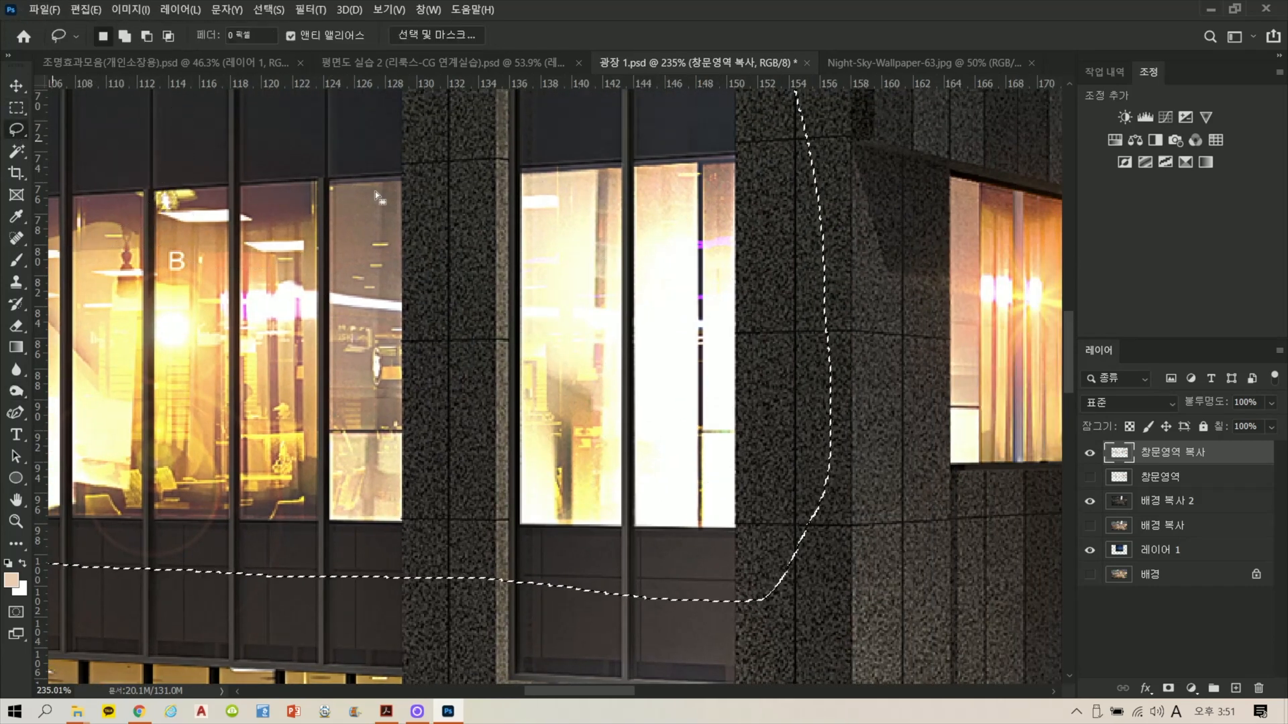
pyautogui.click(519, 233)
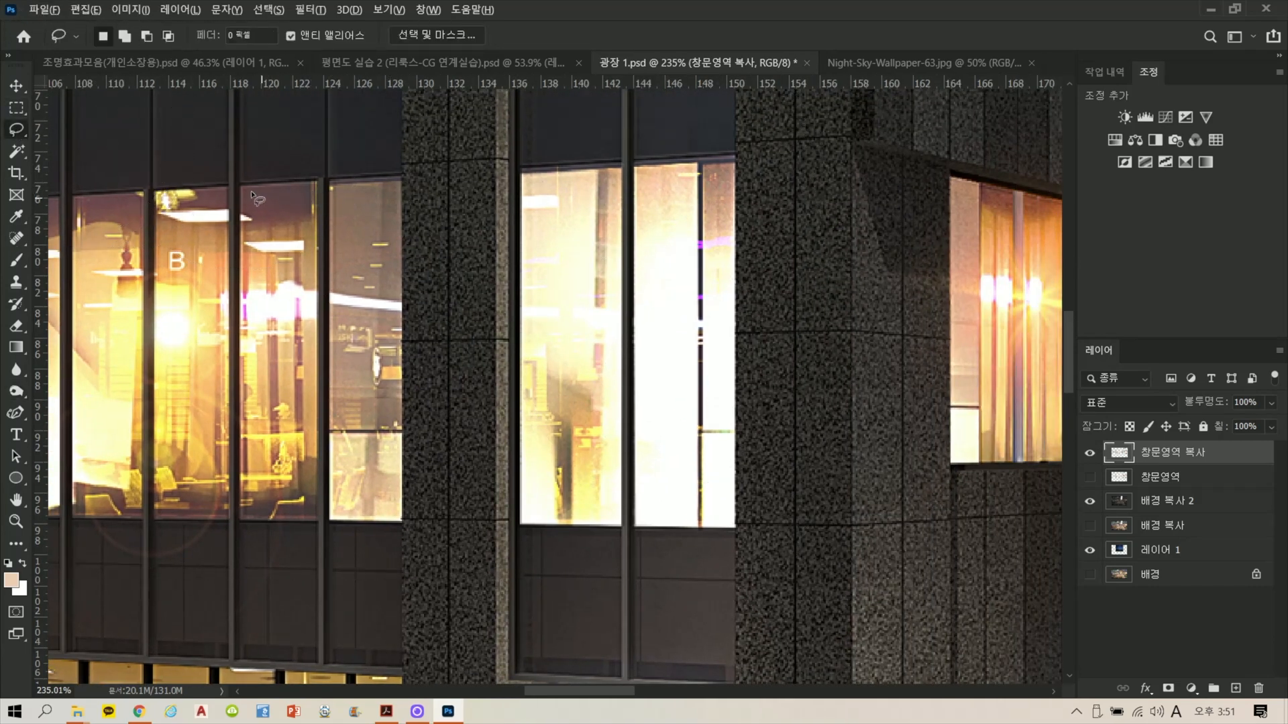
# Step: Copy the yellow-lit pane right of the "B" sign to a new layer and place it over the overexposed pane beyond the column
pyautogui.moveTo(242, 364)
pyautogui.mouseDown()
pyautogui.moveTo(243, 521)
pyautogui.moveTo(282, 518)
pyautogui.mouseUp()
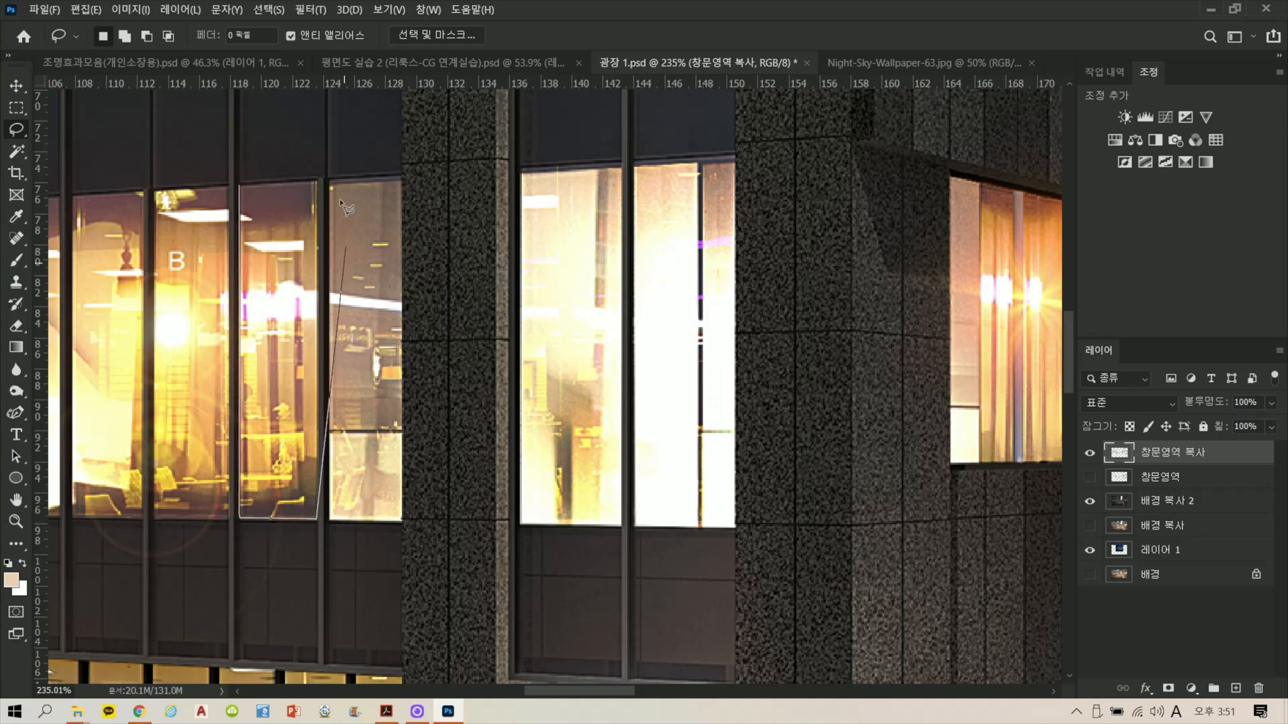
pyautogui.moveTo(340, 198); pyautogui.dragTo(317, 181)
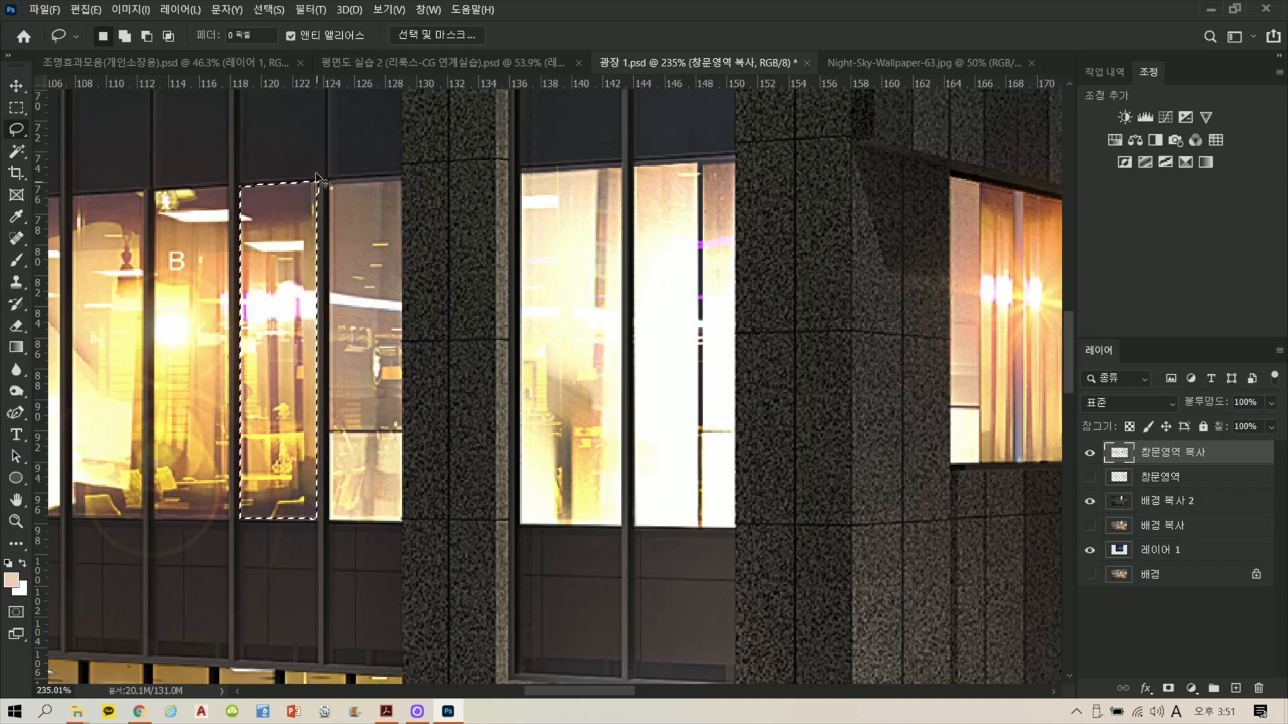
pyautogui.hotkey('ctrl', 'j')
pyautogui.moveTo(290, 269); pyautogui.dragTo(569, 269)
# Step: Distort the copied pane beyond the column so its corners fill the whole window opening
pyautogui.hotkey('ctrl', 't')
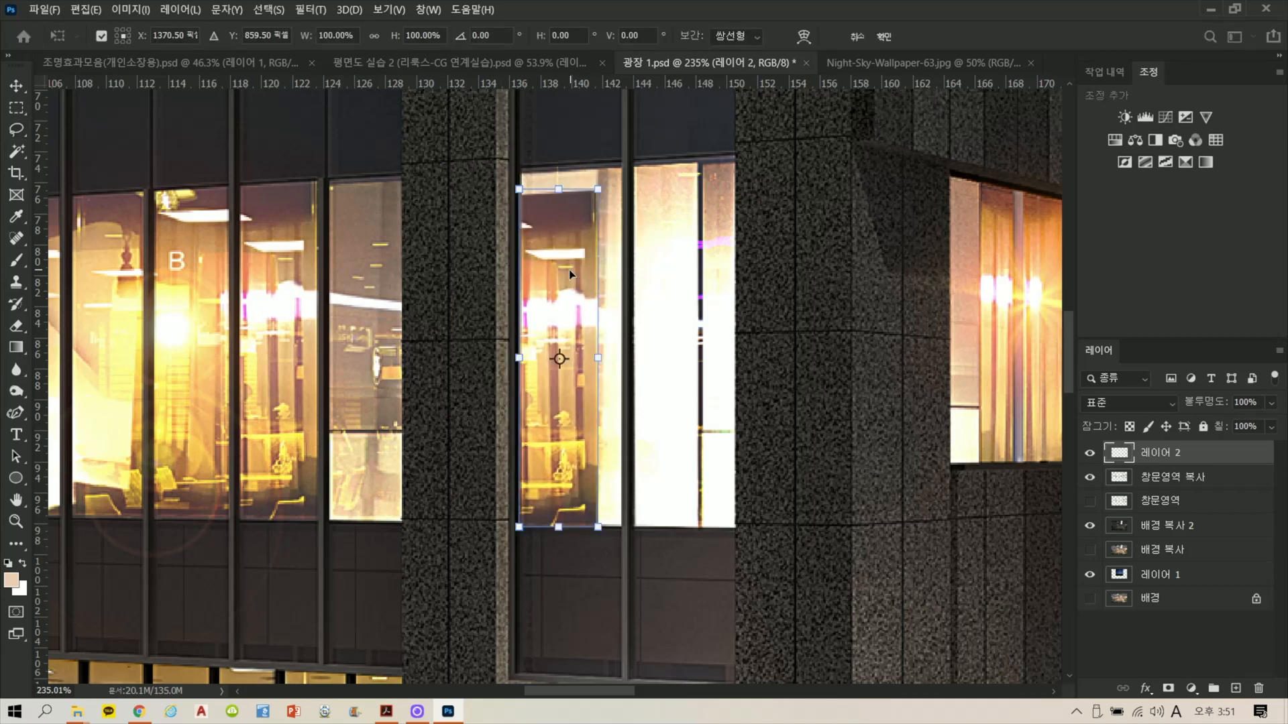
pyautogui.moveTo(523, 194); pyautogui.dragTo(521, 170)
pyautogui.moveTo(598, 189); pyautogui.dragTo(622, 166)
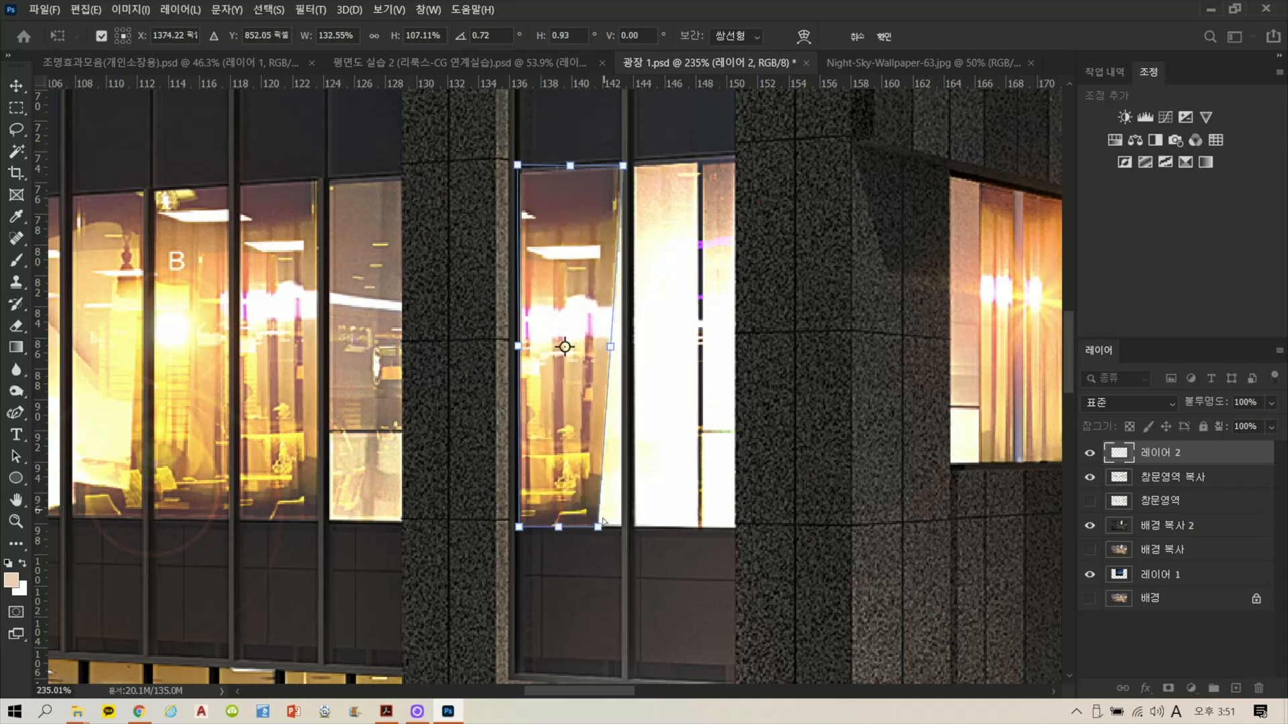
pyautogui.moveTo(601, 527); pyautogui.dragTo(621, 528)
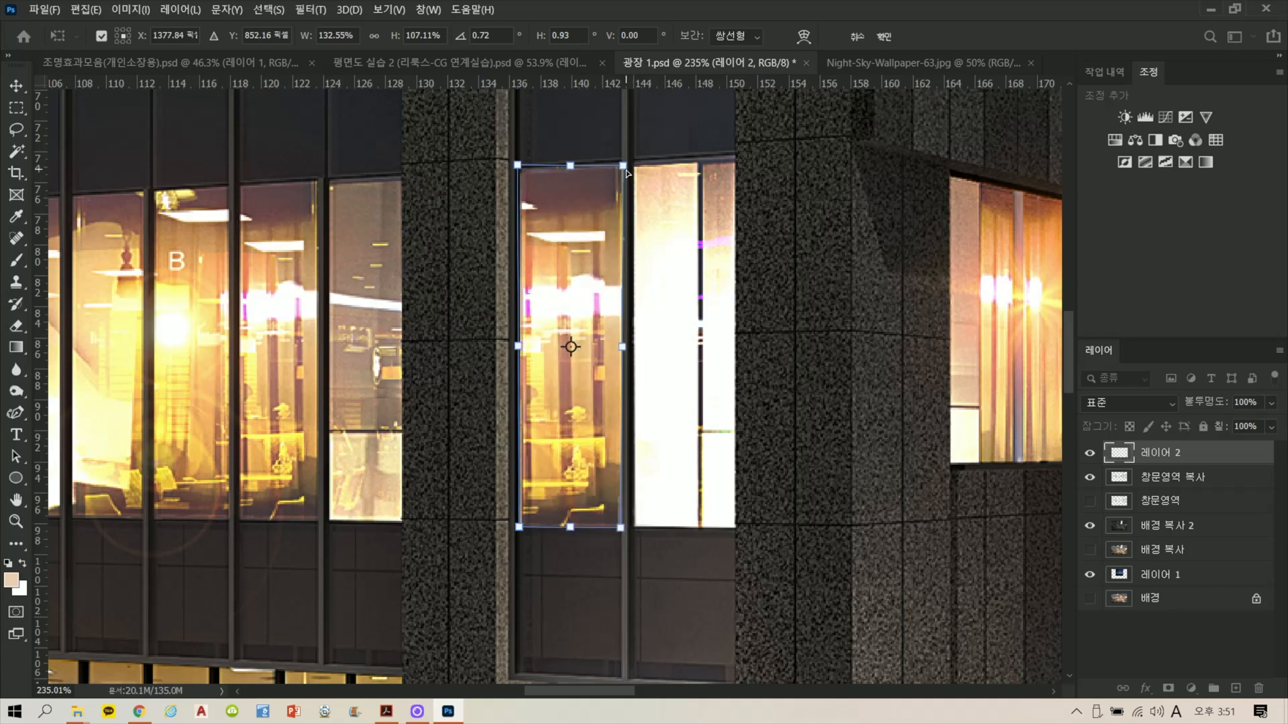
pyautogui.moveTo(627, 173); pyautogui.dragTo(615, 173)
pyautogui.moveTo(525, 171); pyautogui.dragTo(525, 171)
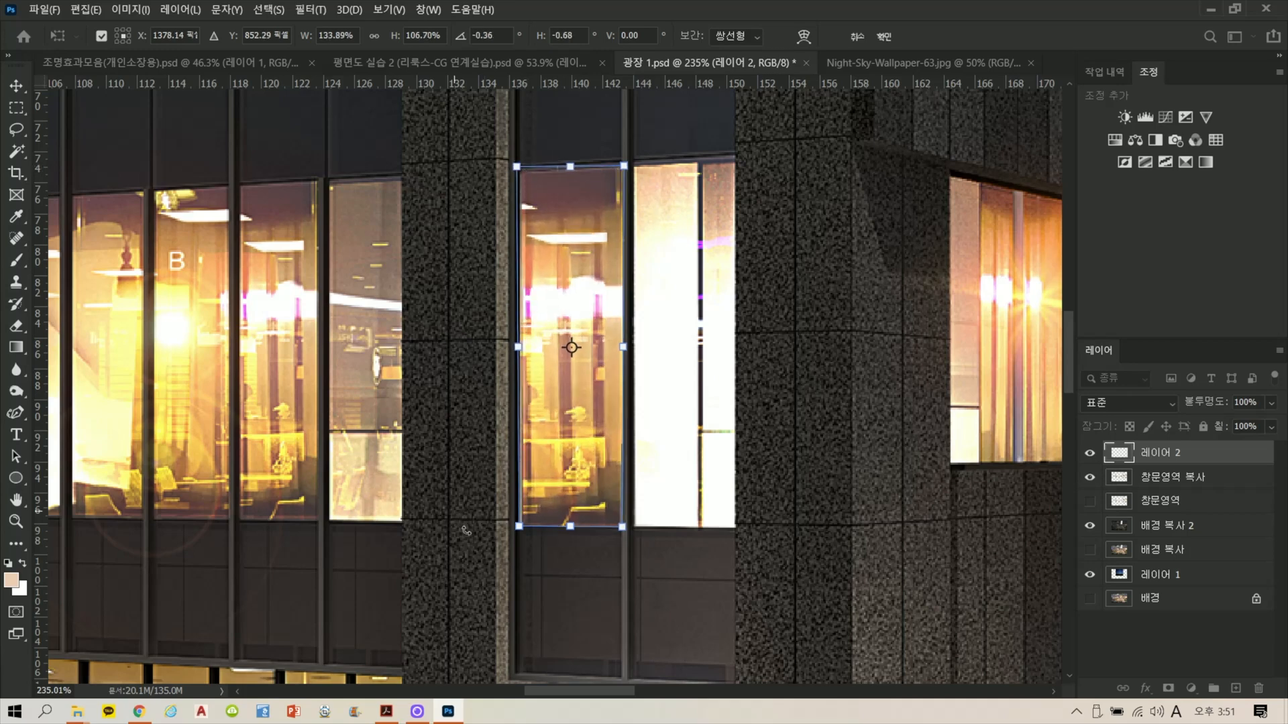
pyautogui.moveTo(518, 527); pyautogui.dragTo(516, 526)
pyautogui.press('Return')
pyautogui.press('l')
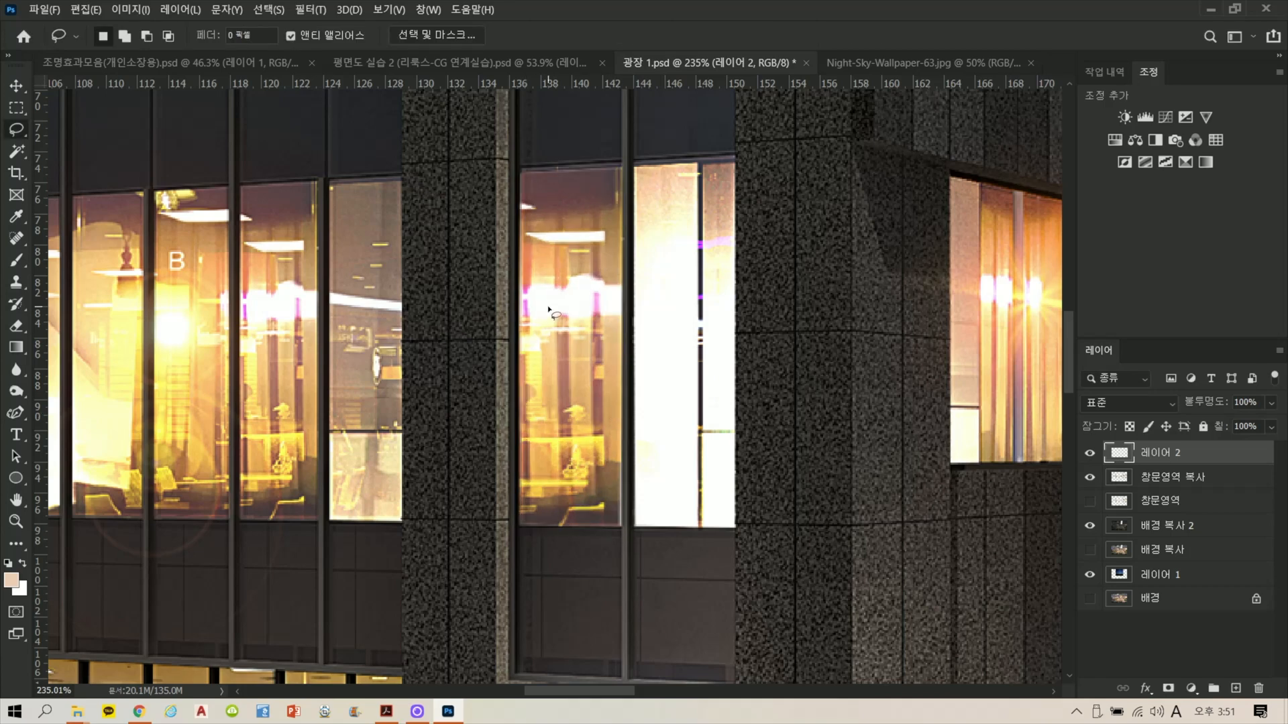
pyautogui.moveTo(573, 251); pyautogui.dragTo(694, 252)
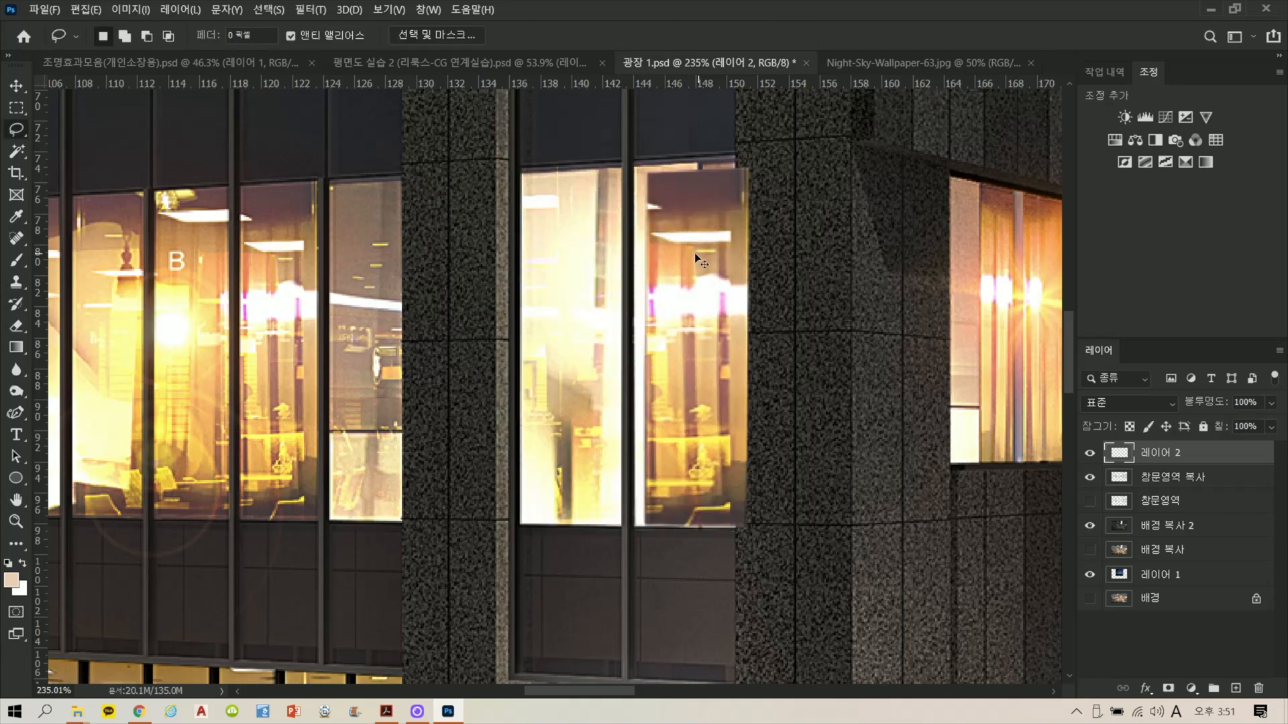
pyautogui.hotkey('ctrl', 'z')
pyautogui.moveTo(596, 268); pyautogui.dragTo(678, 288)
pyautogui.hotkey('ctrl', 'z')
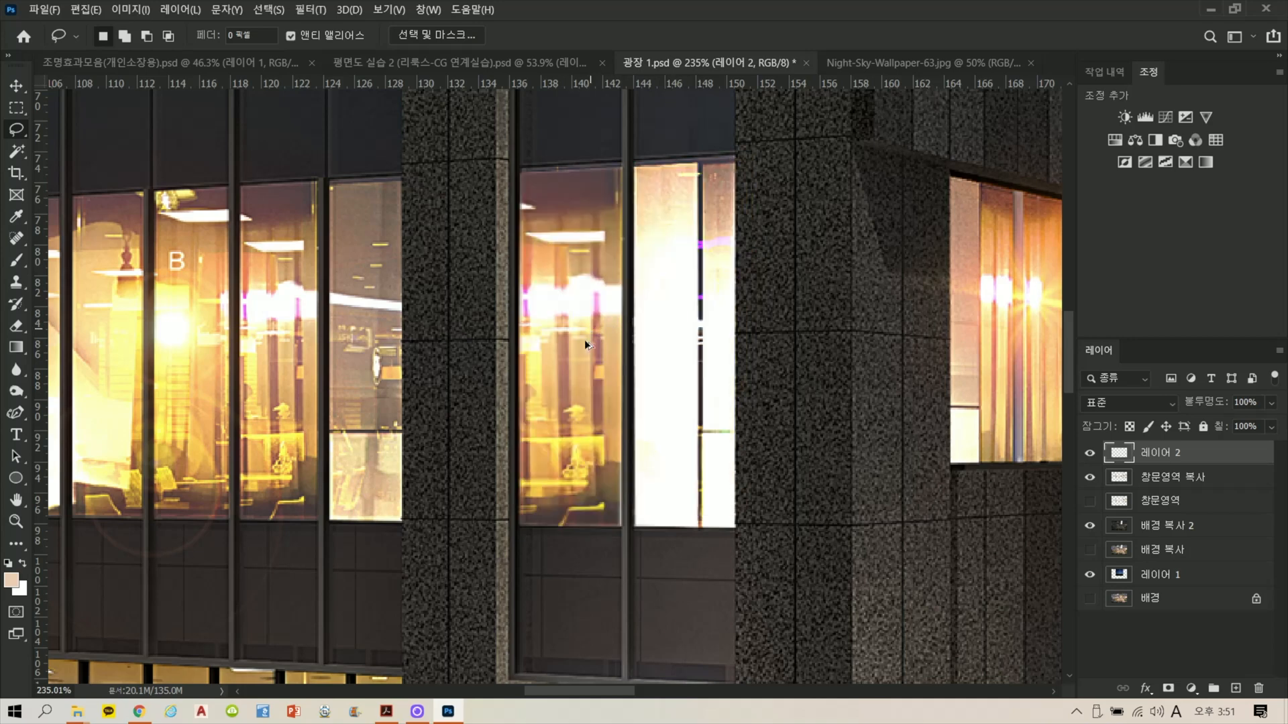
# Step: Duplicate the fitted pane over the neighbouring overexposed pane and distort its corners to match that window opening
pyautogui.moveTo(585, 339); pyautogui.dragTo(698, 345)
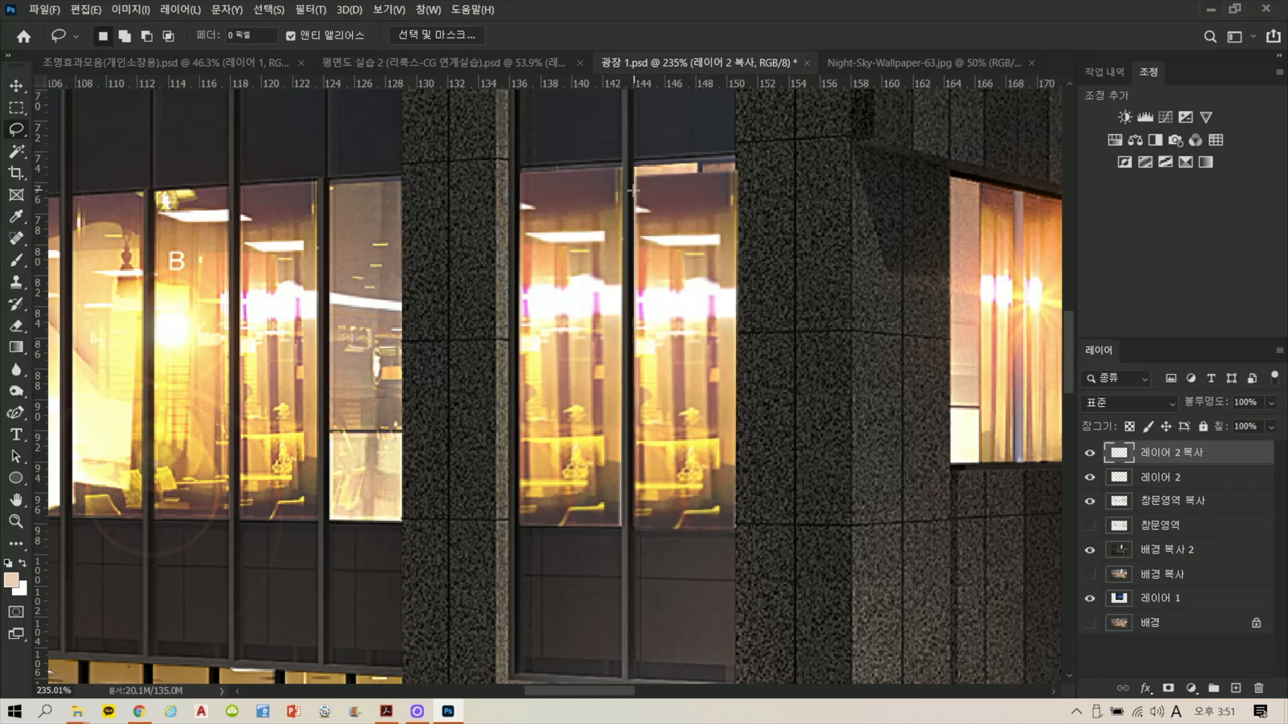
pyautogui.hotkey('ctrl', 't')
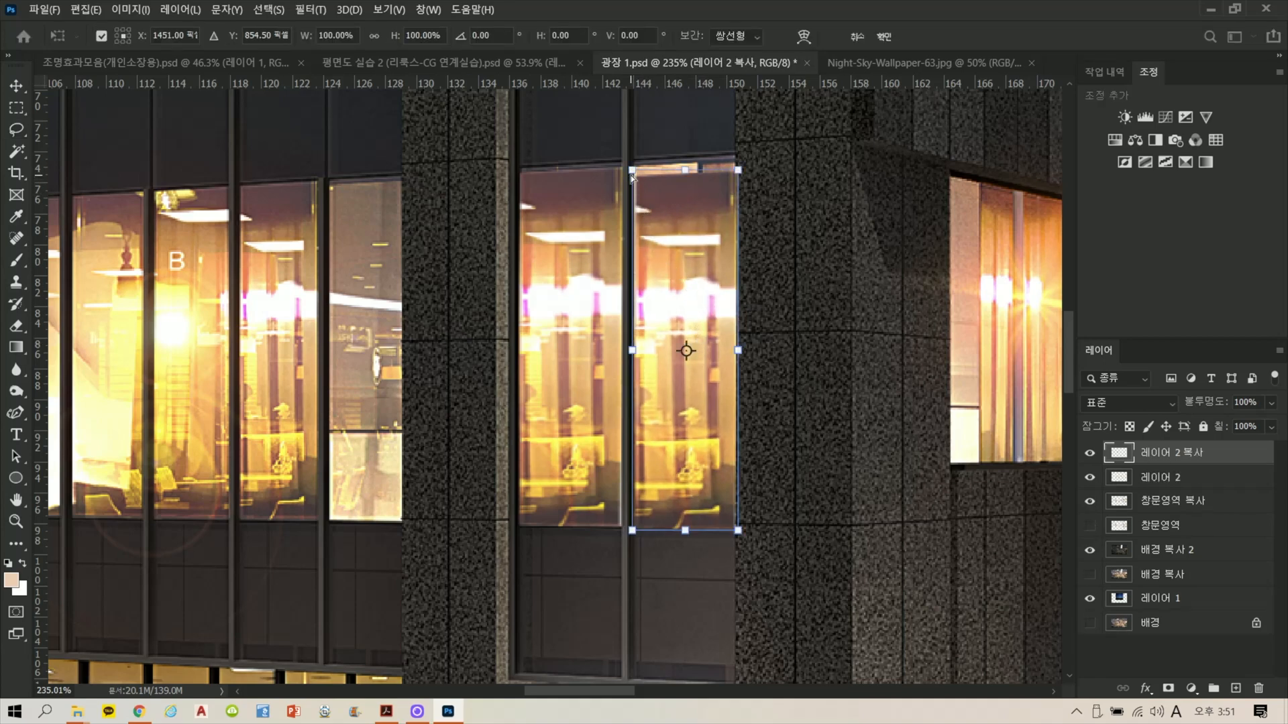
pyautogui.moveTo(630, 175); pyautogui.dragTo(627, 158)
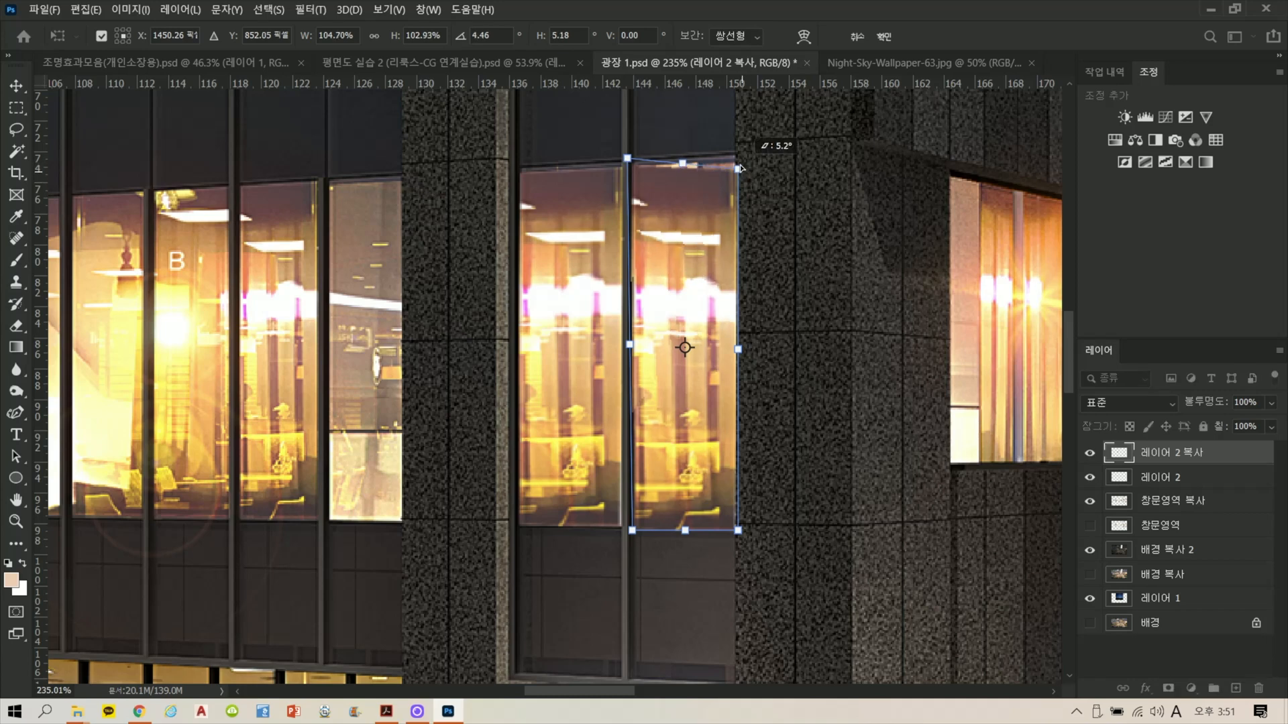
pyautogui.moveTo(740, 167); pyautogui.dragTo(738, 158)
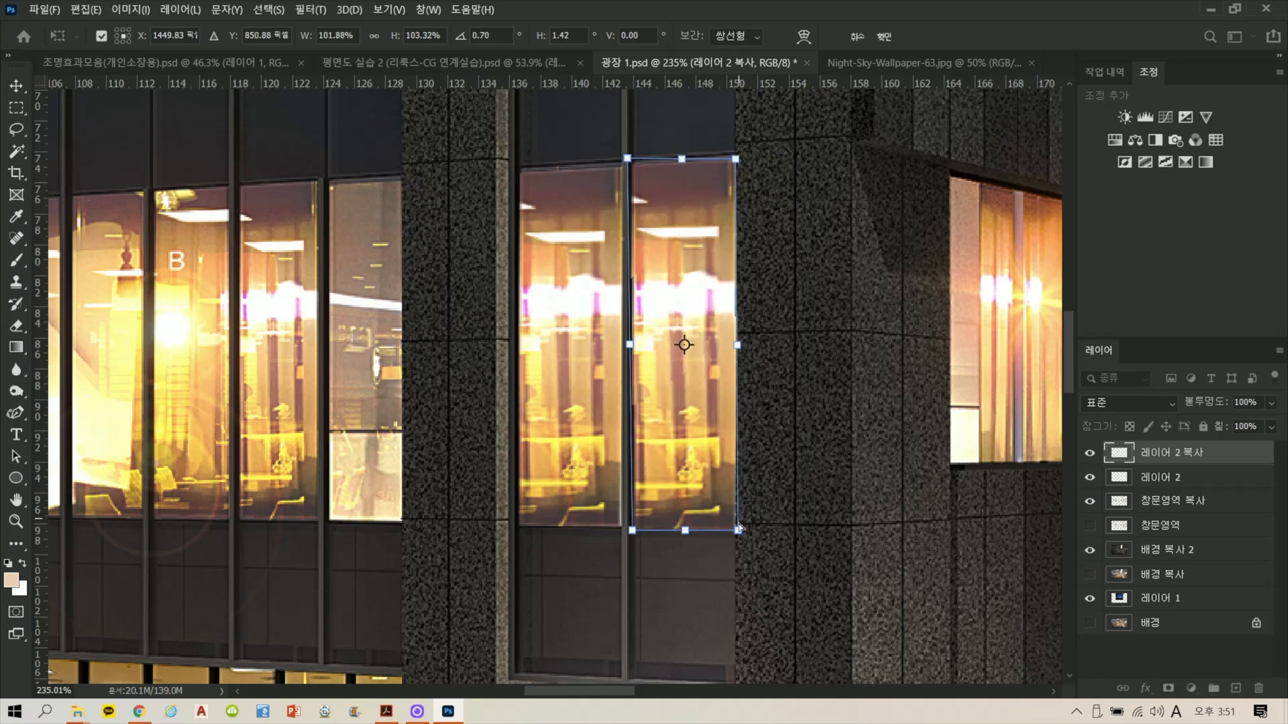
pyautogui.moveTo(738, 527); pyautogui.dragTo(739, 533)
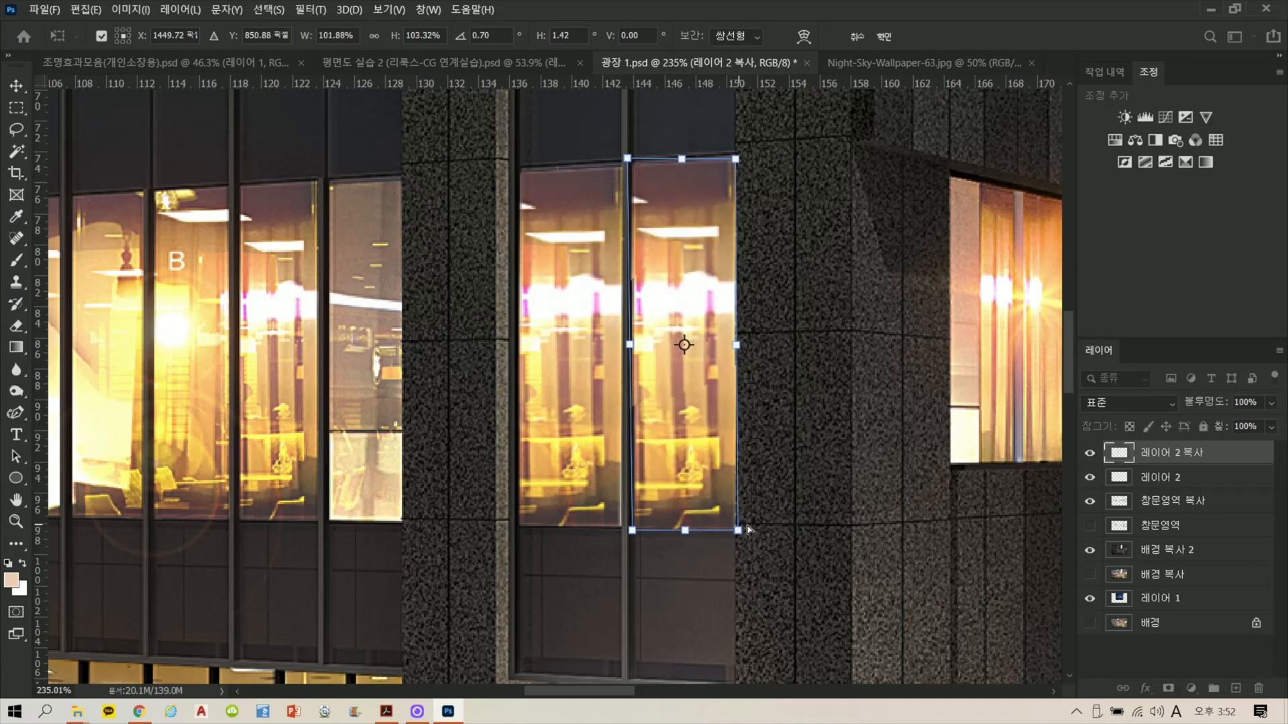
pyautogui.press('Return')
pyautogui.press('l')
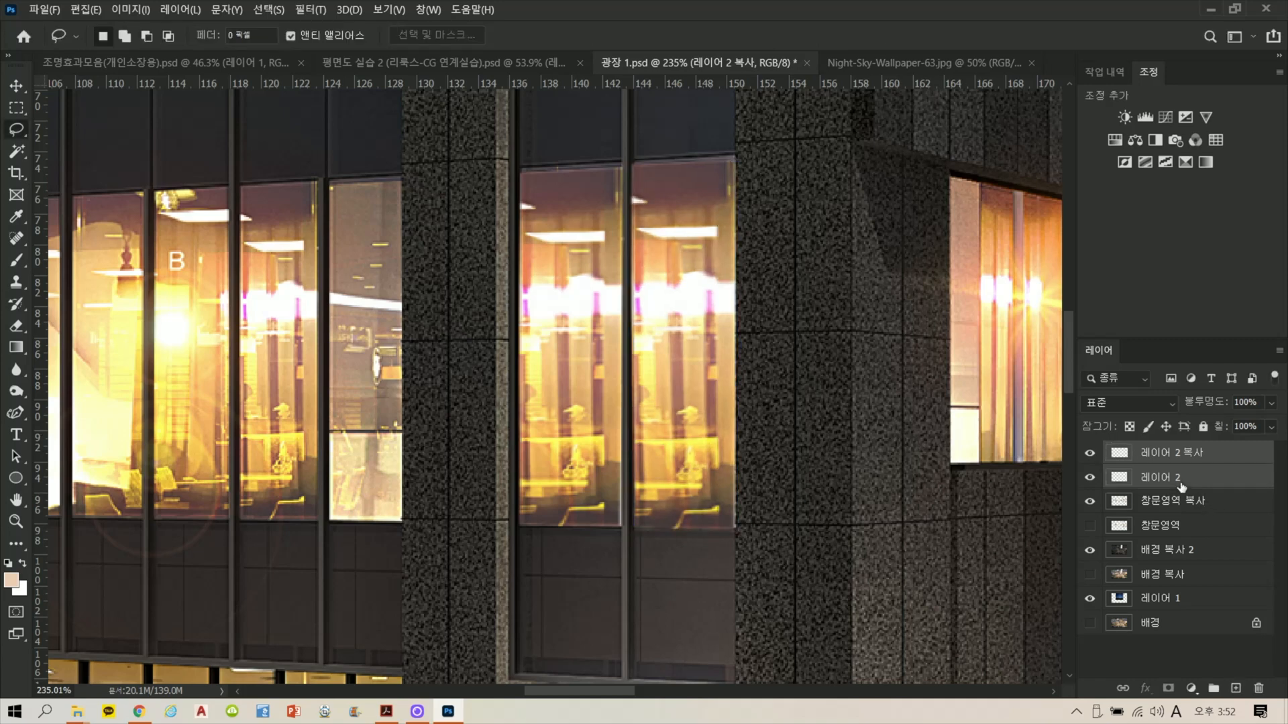
# Step: Merge the 레이어 2 복사, 레이어 2 and 창문영역 복사 layers into a single layer
pyautogui.click(1164, 477)
pyautogui.press('Delete')
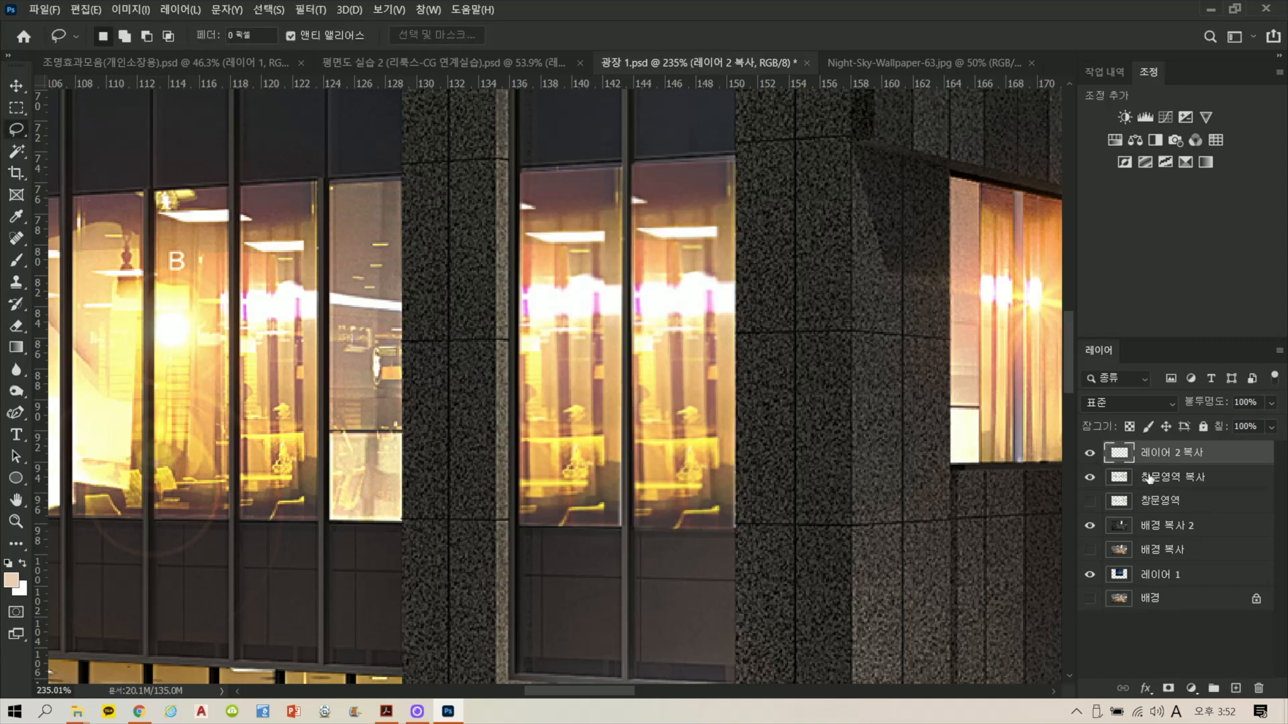
pyautogui.click(1149, 477)
pyautogui.press('Delete')
# Step: Lighten the left building's lit second-floor windows using Dodge with a 100 px brush at 30% midtone exposure
pyautogui.scroll(-8, 621, 330)
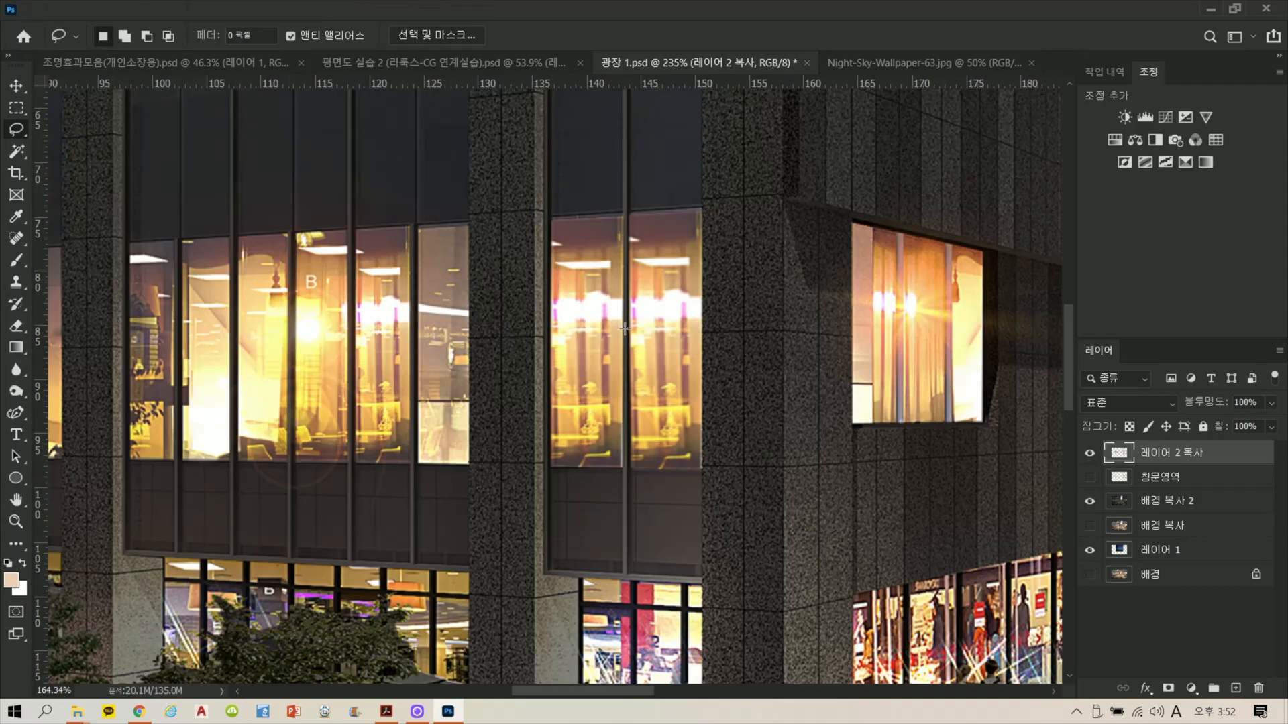
pyautogui.scroll(-2, 621, 331)
pyautogui.scroll(7, 433, 329)
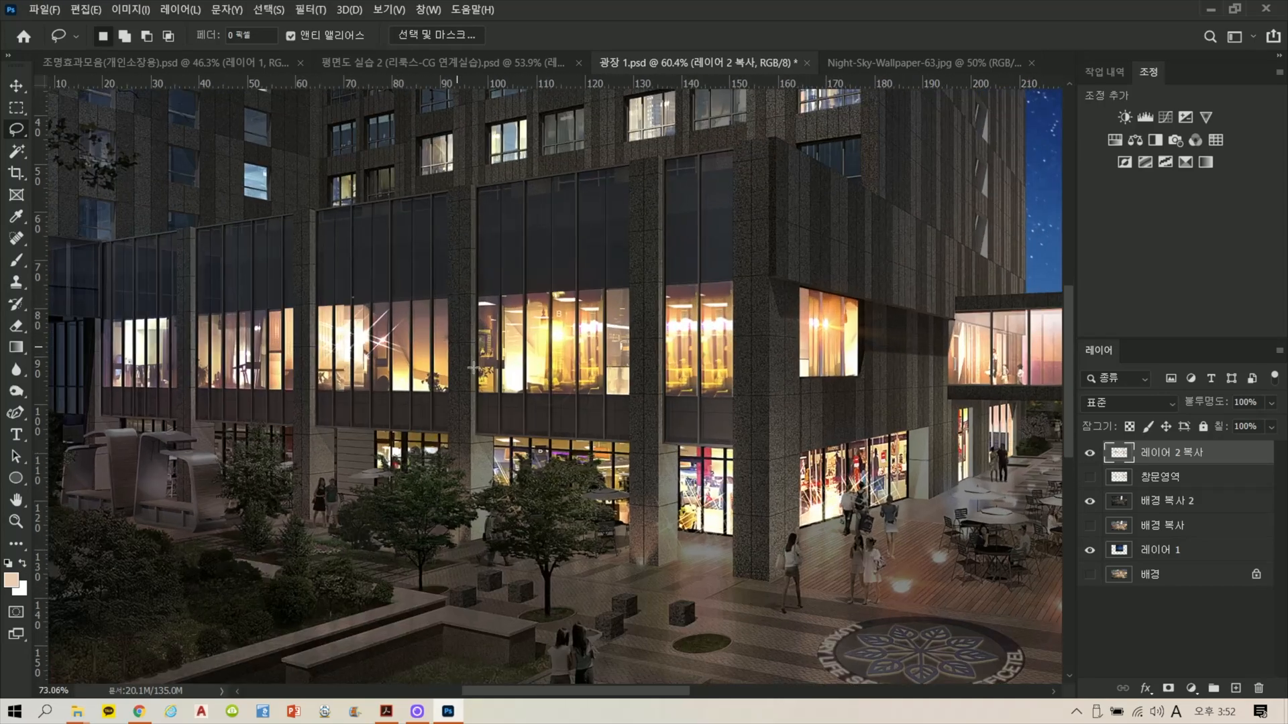
pyautogui.moveTo(456, 424); pyautogui.dragTo(521, 395)
pyautogui.scroll(-3, 521, 395)
pyautogui.scroll(1, 523, 404)
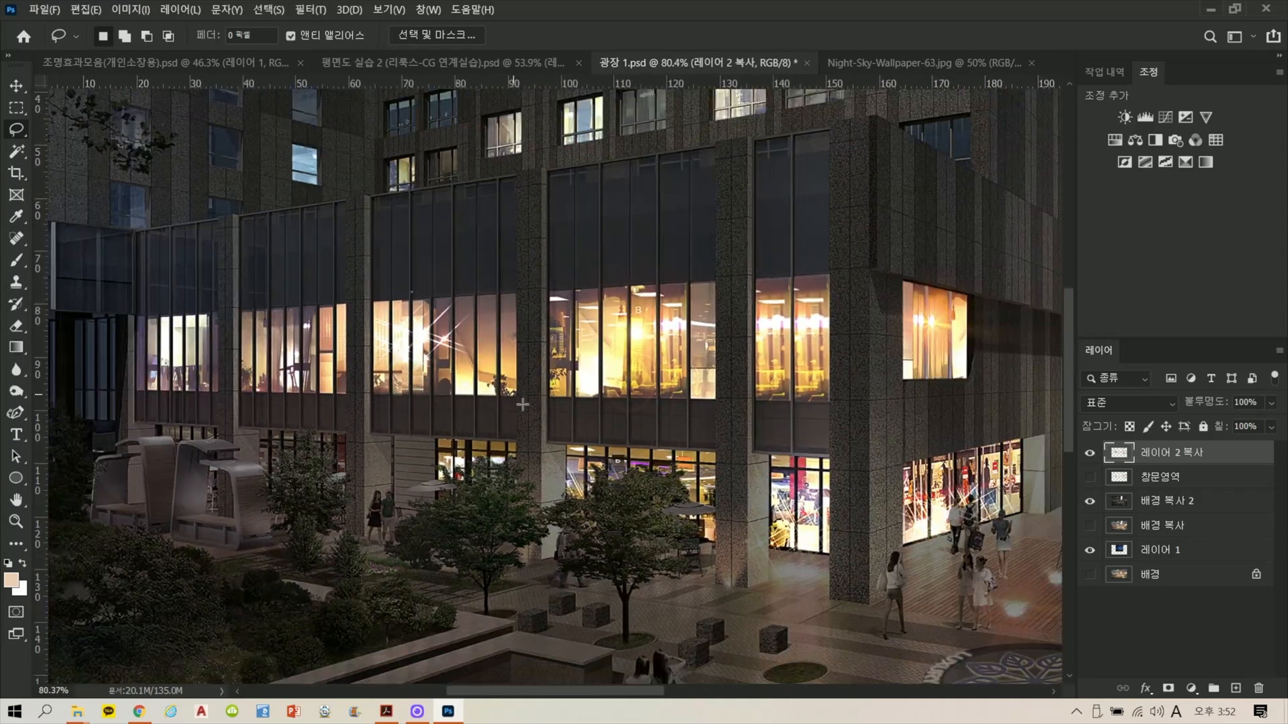
pyautogui.rightClick(31, 399)
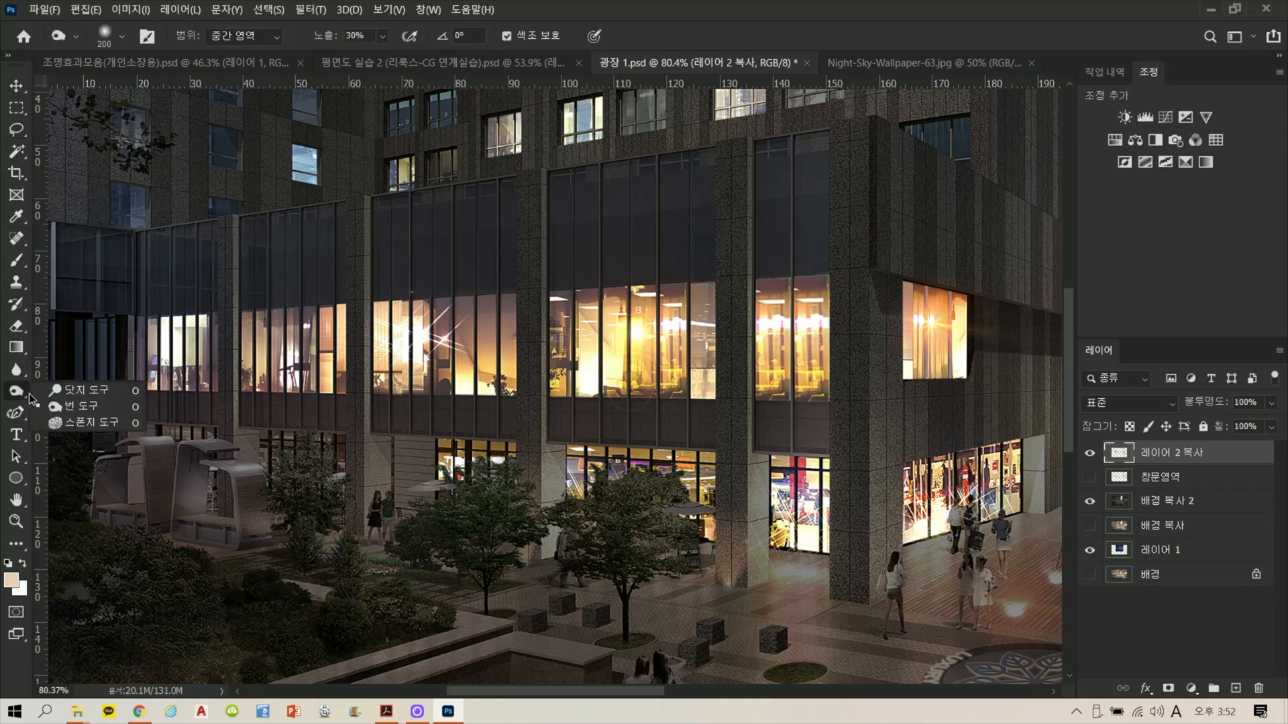
pyautogui.click(67, 395)
pyautogui.scroll(2, 380, 275)
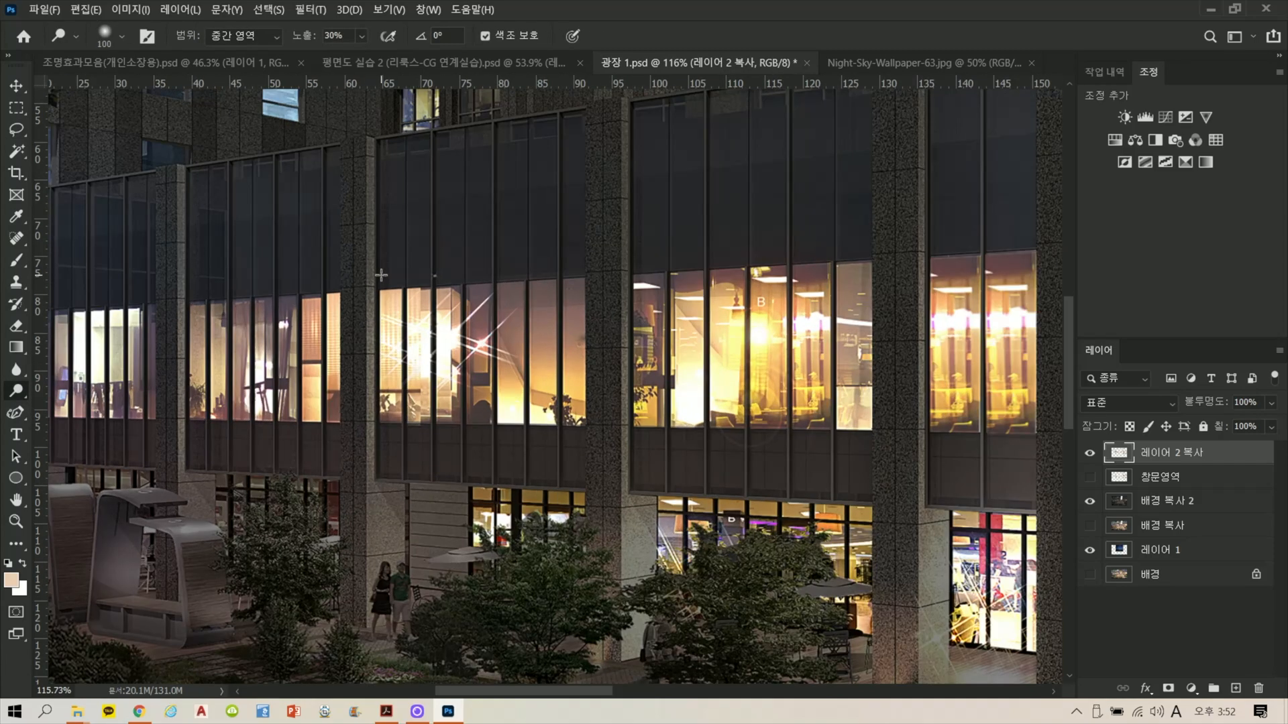
pyautogui.scroll(-2, 389, 273)
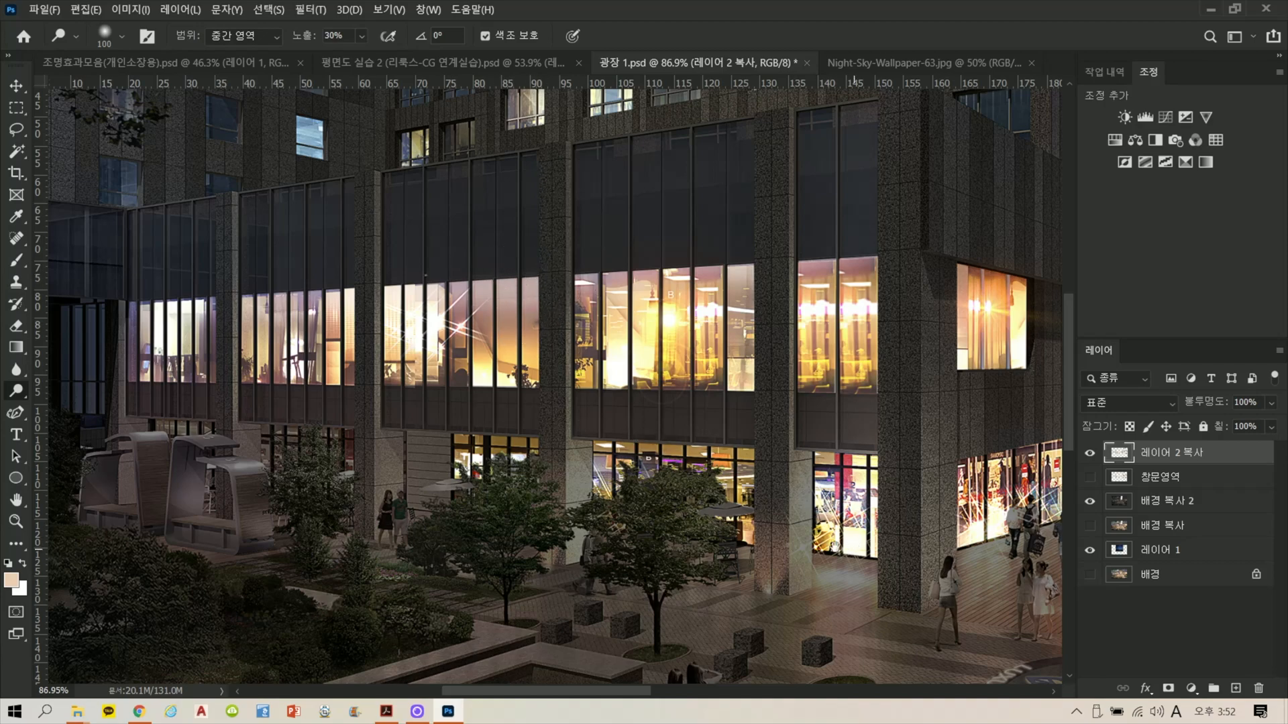
# Step: Switch to the Lasso and examine the left building's lit second-floor panes around the "B" sign up close
pyautogui.moveTo(833, 546); pyautogui.dragTo(525, 432)
pyautogui.scroll(4, 706, 99)
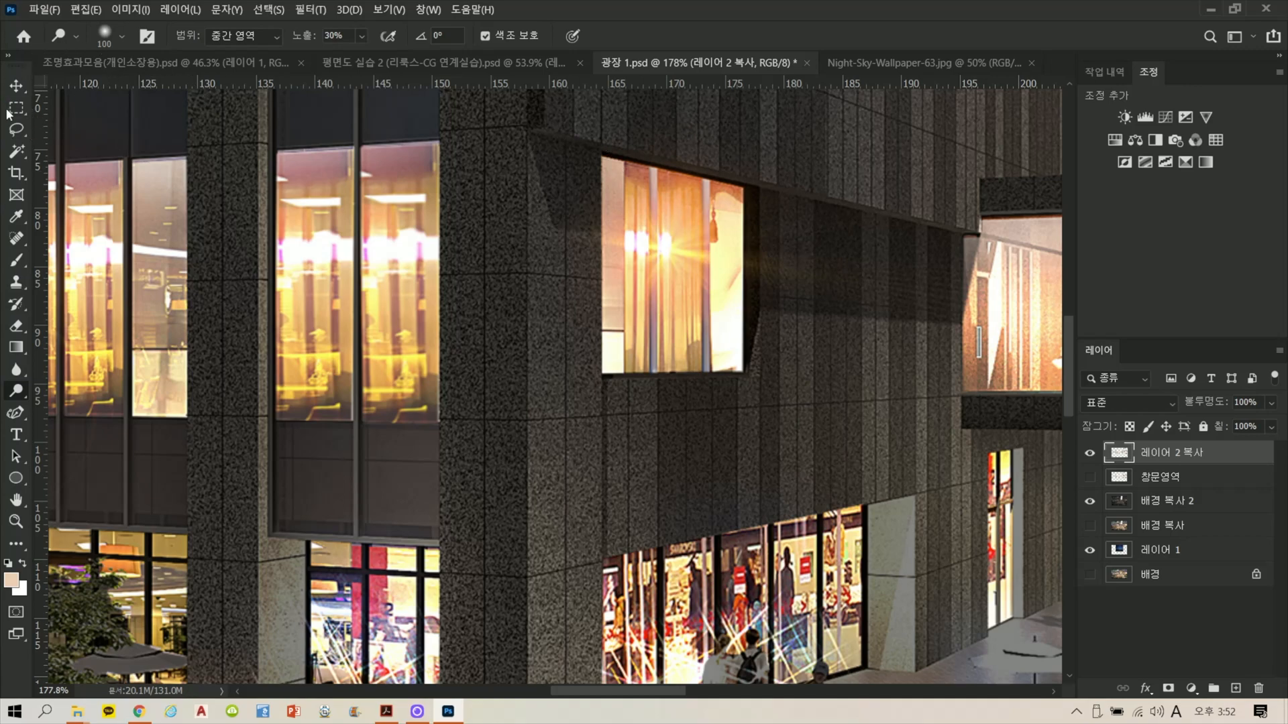
pyautogui.click(16, 129)
pyautogui.scroll(1, 336, 236)
pyautogui.scroll(4, 334, 234)
pyautogui.moveTo(237, 315); pyautogui.dragTo(820, 288)
pyautogui.scroll(-3, 381, 259)
pyautogui.moveTo(320, 265); pyautogui.dragTo(553, 273)
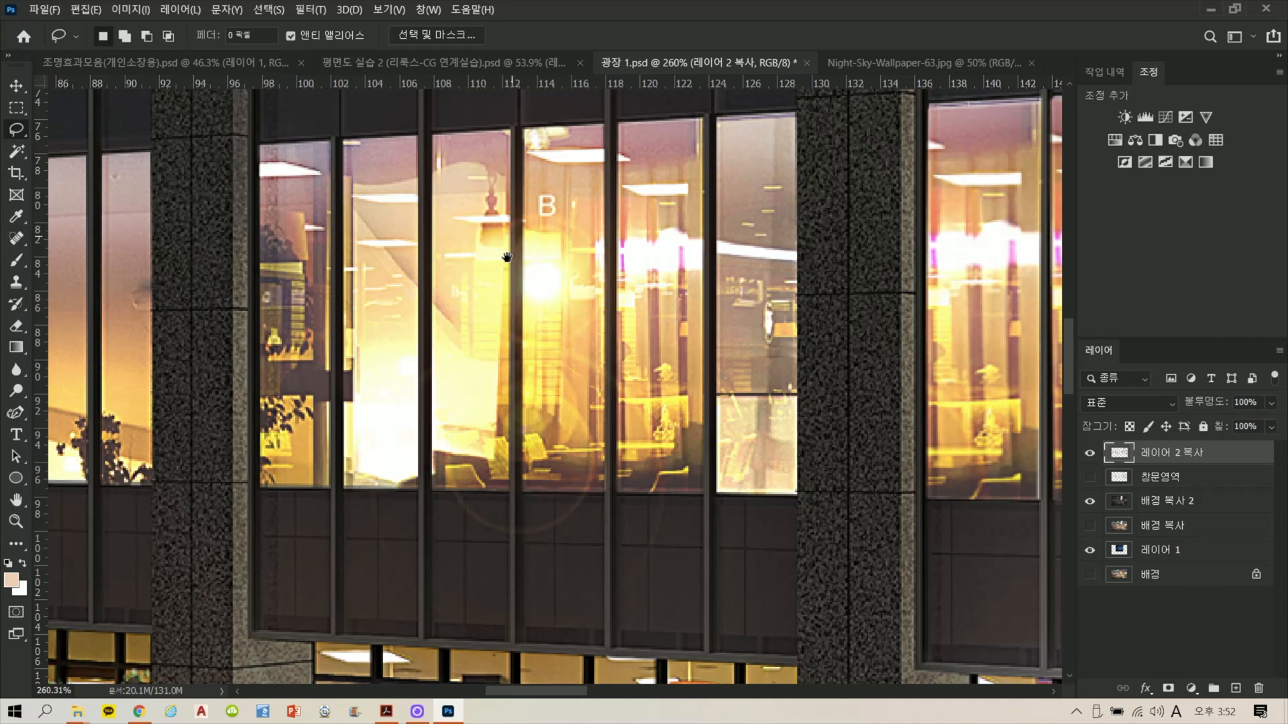
pyautogui.moveTo(506, 257); pyautogui.dragTo(502, 319)
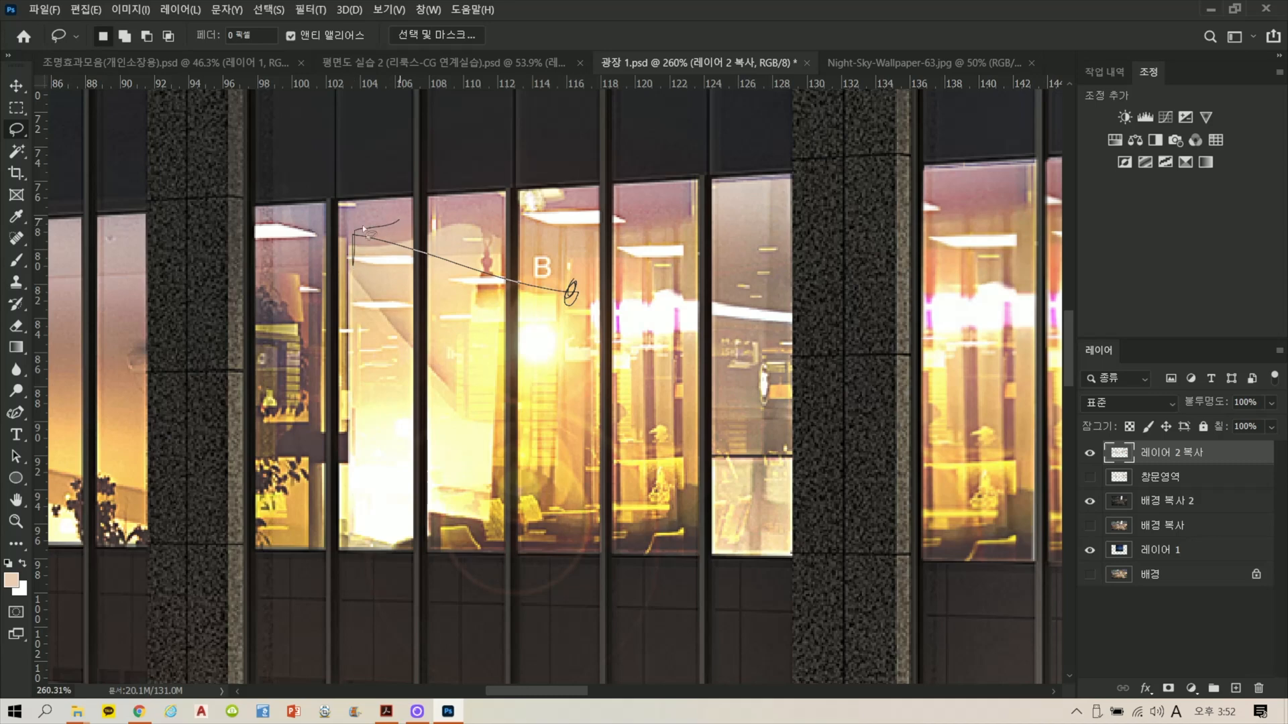
pyautogui.moveTo(382, 225); pyautogui.dragTo(386, 228)
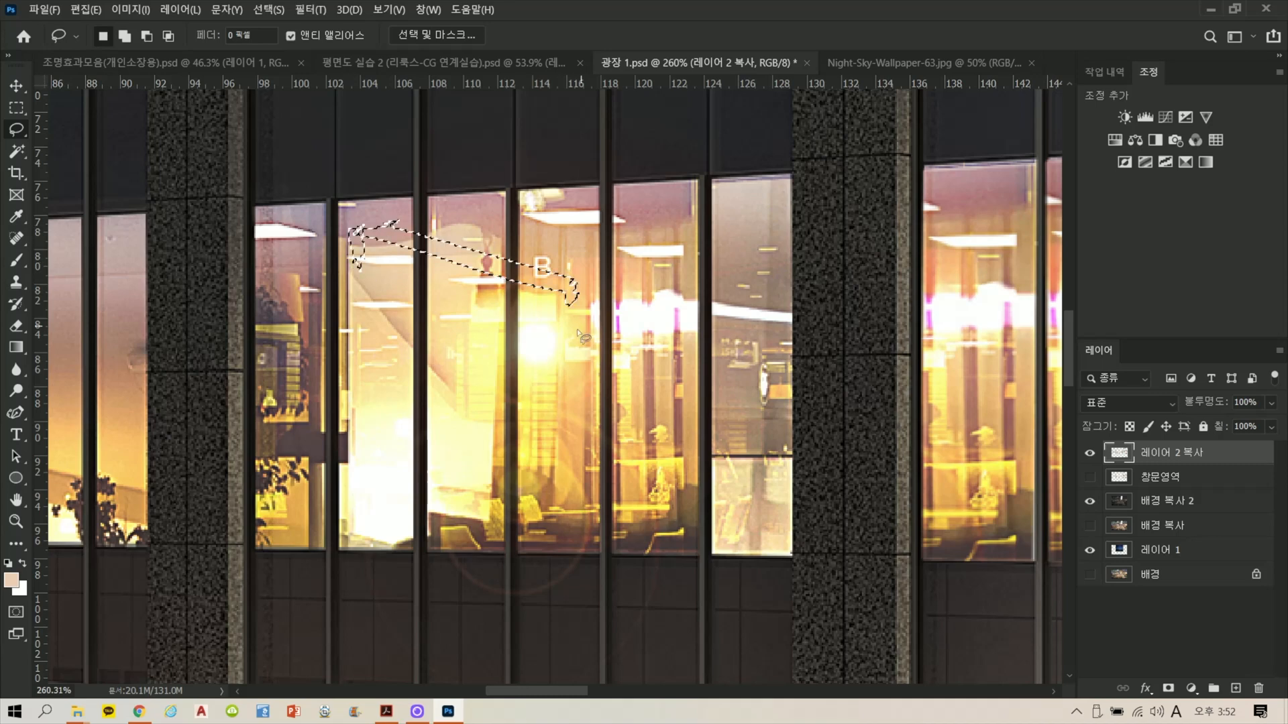
pyautogui.click(597, 315)
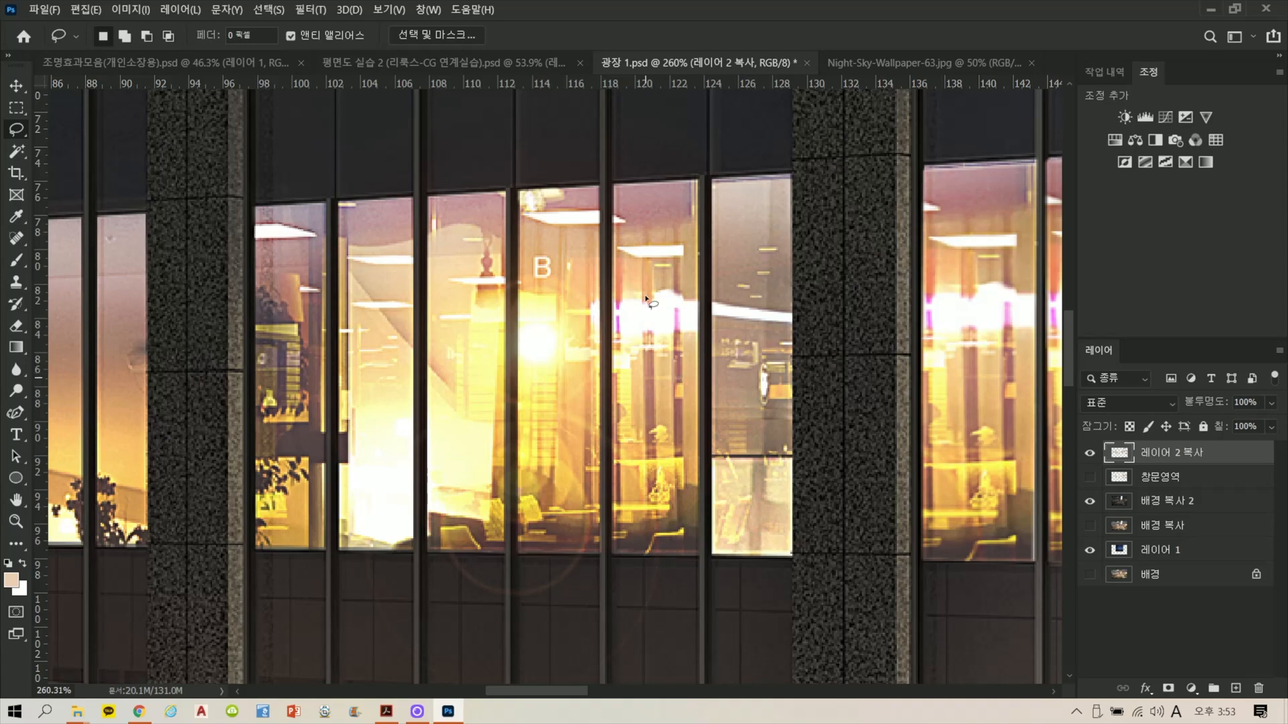
# Step: Select the two bright vertical mullions of the corner window with the Lasso, delete them from the merged window layer, and clear the selection
pyautogui.moveTo(853, 383); pyautogui.dragTo(122, 361)
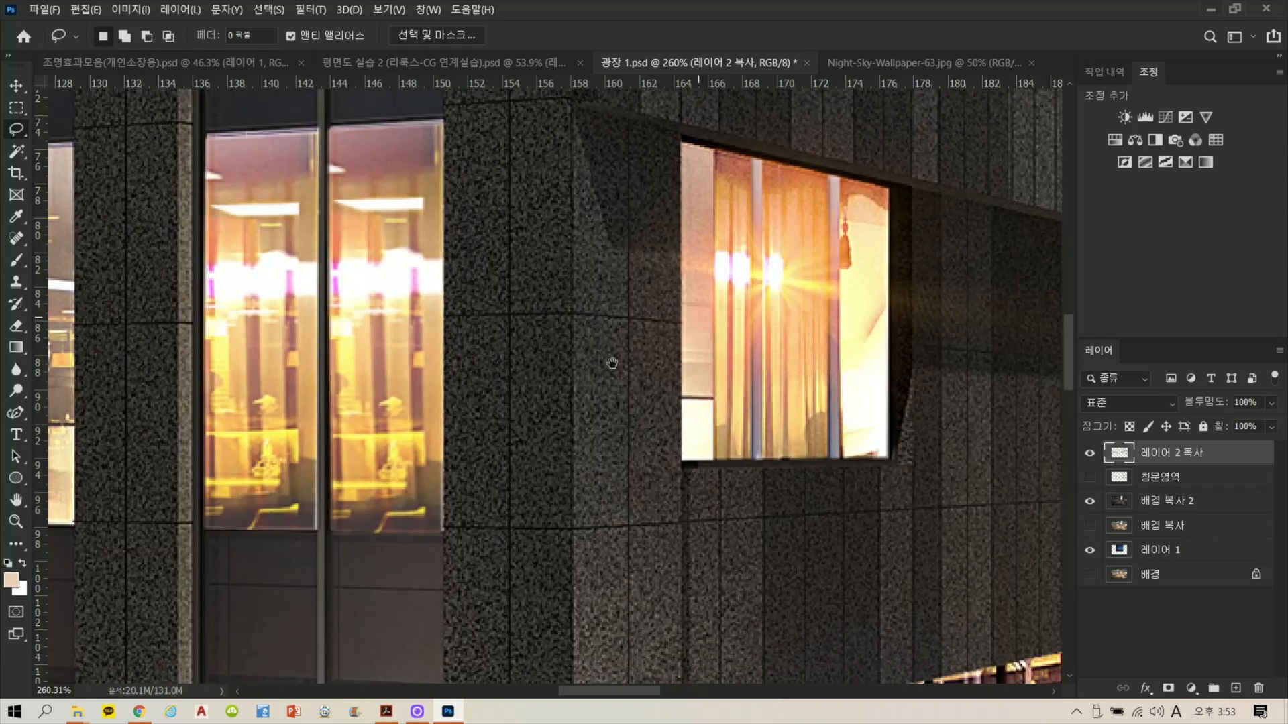
pyautogui.moveTo(612, 362); pyautogui.dragTo(391, 356)
pyautogui.scroll(4, 482, 335)
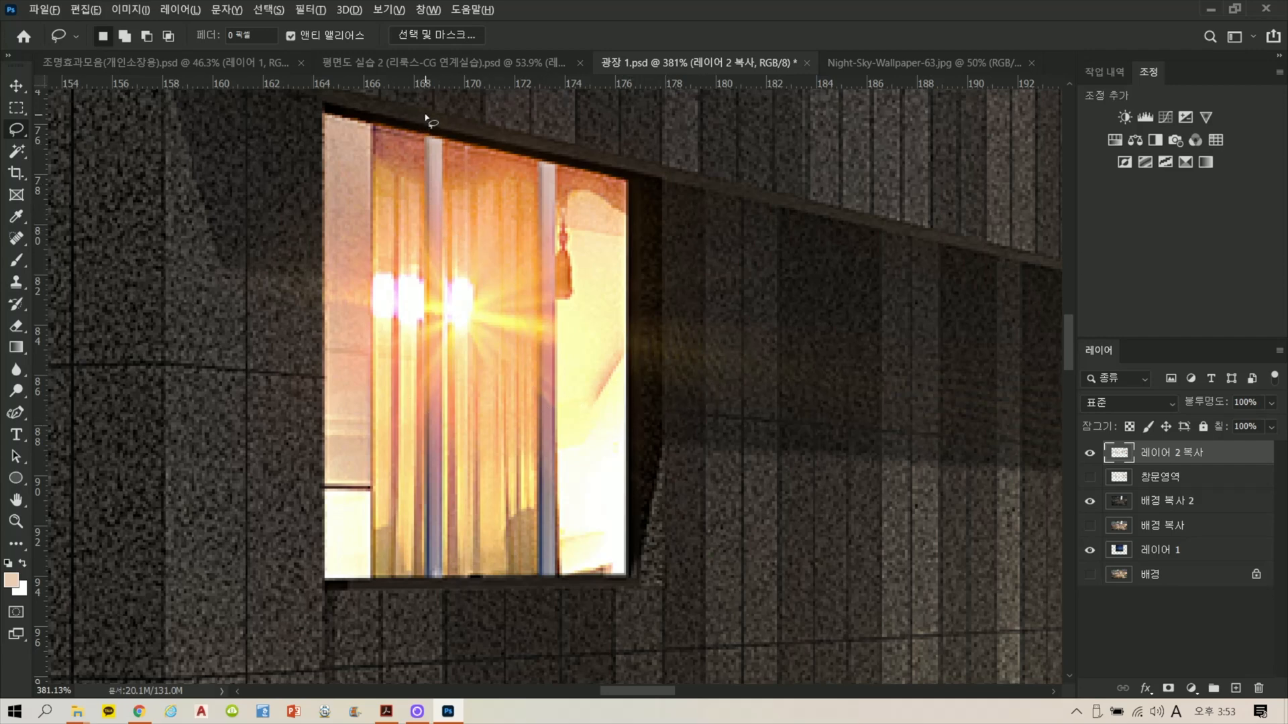
pyautogui.moveTo(425, 117)
pyautogui.mouseDown()
pyautogui.moveTo(445, 572)
pyautogui.moveTo(427, 607)
pyautogui.moveTo(441, 594)
pyautogui.moveTo(452, 349)
pyautogui.moveTo(444, 133)
pyautogui.mouseUp()
pyautogui.moveTo(536, 146)
pyautogui.mouseDown()
pyautogui.moveTo(540, 607)
pyautogui.moveTo(555, 588)
pyautogui.mouseUp()
pyautogui.moveTo(563, 287)
pyautogui.mouseDown()
pyautogui.moveTo(557, 132)
pyautogui.moveTo(540, 123)
pyautogui.mouseUp()
pyautogui.press('Delete')
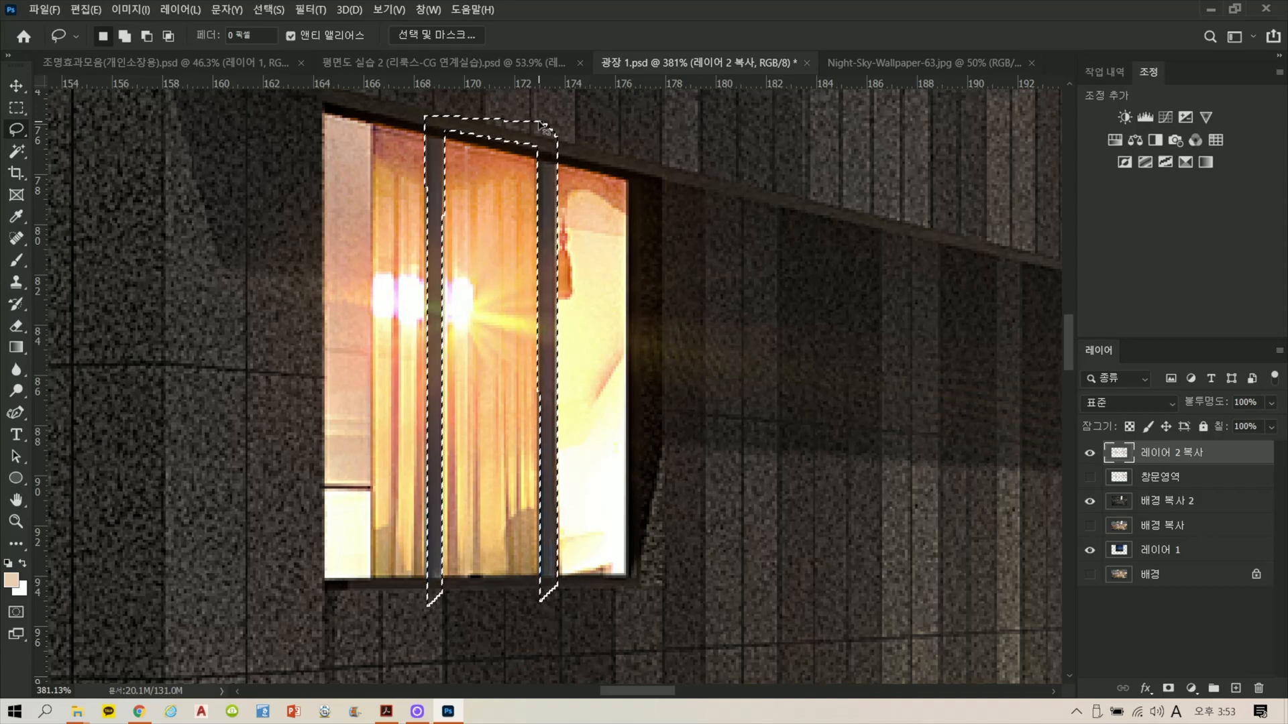
pyautogui.hotkey('ctrl', 'd')
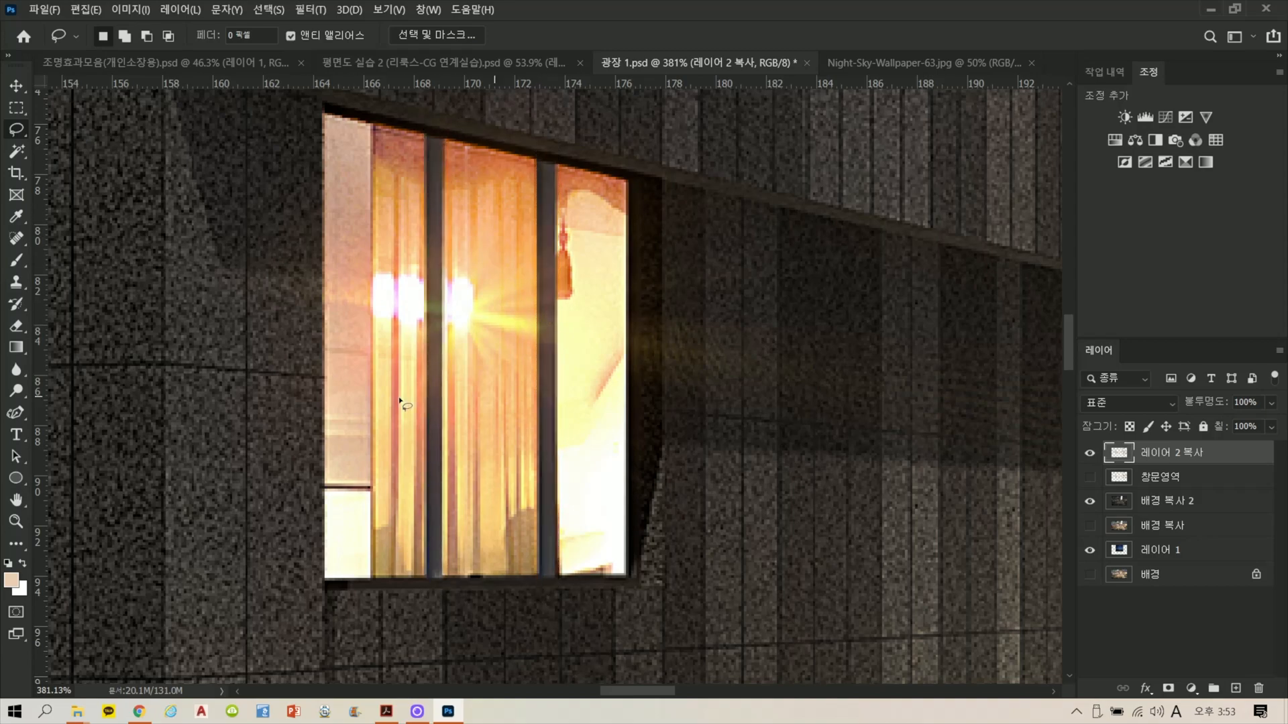
# Step: Show the 창문영역 layer and toggle the 레이어 2 복사 layer to compare the left building's windows before and after retouching
pyautogui.scroll(-10, 513, 385)
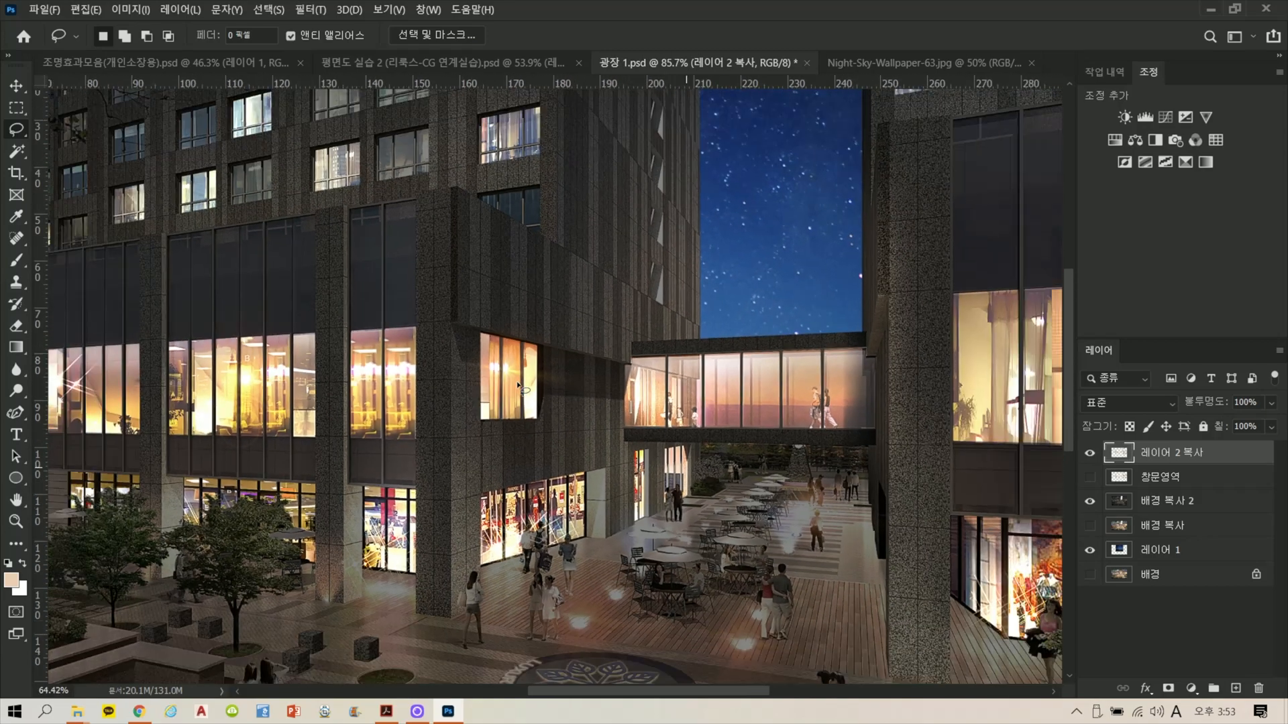
pyautogui.scroll(-3, 520, 406)
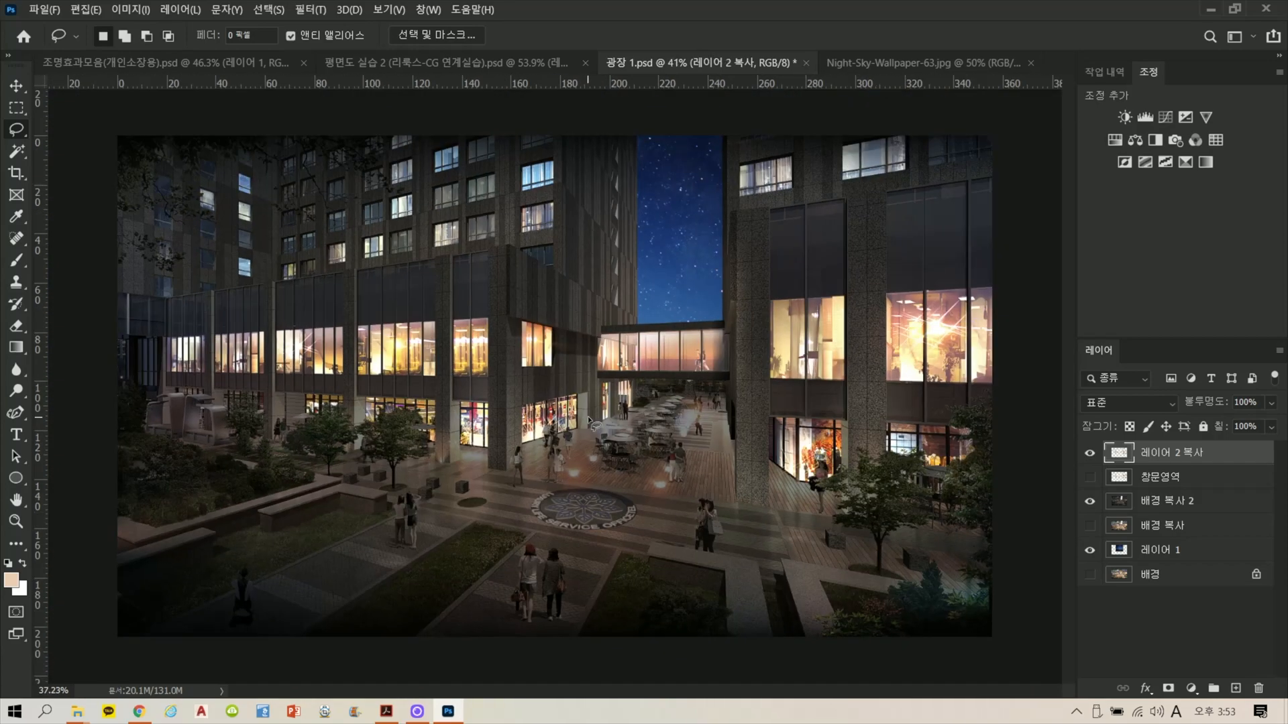
pyautogui.scroll(3, 271, 343)
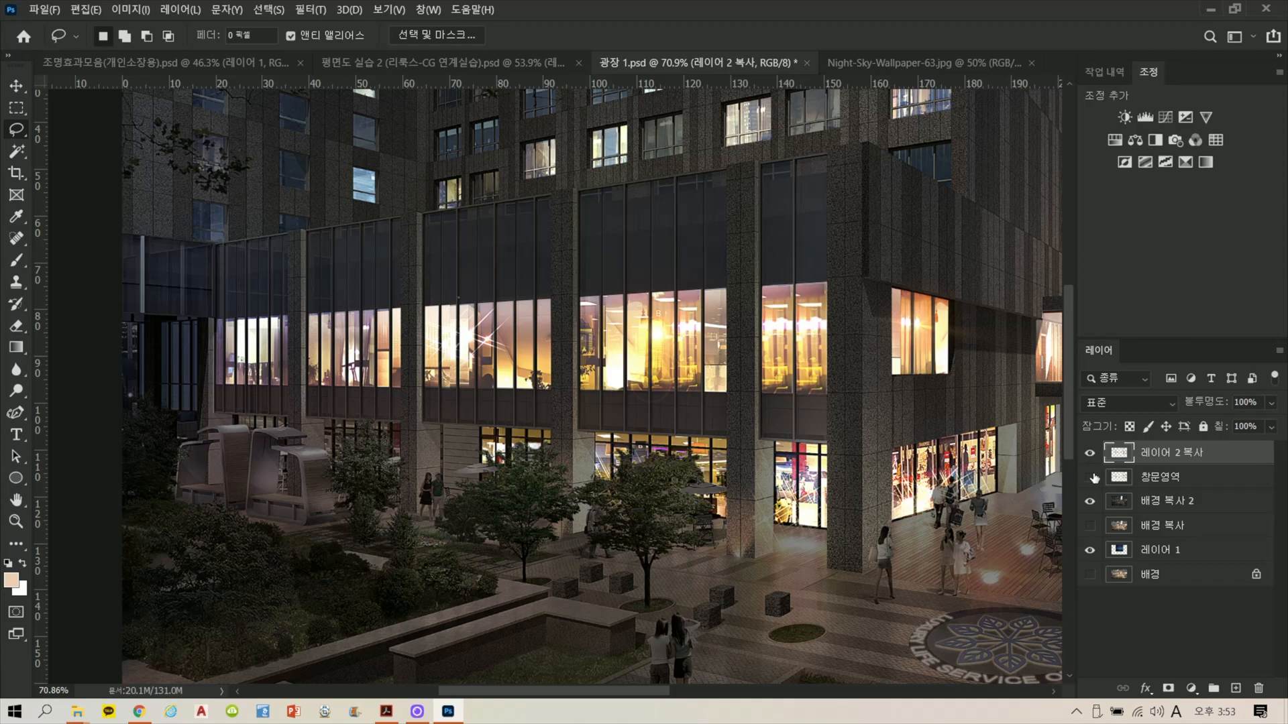
pyautogui.click(1090, 477)
pyautogui.click(1091, 454)
pyautogui.click(1090, 454)
pyautogui.click(1090, 454)
pyautogui.click(1090, 454)
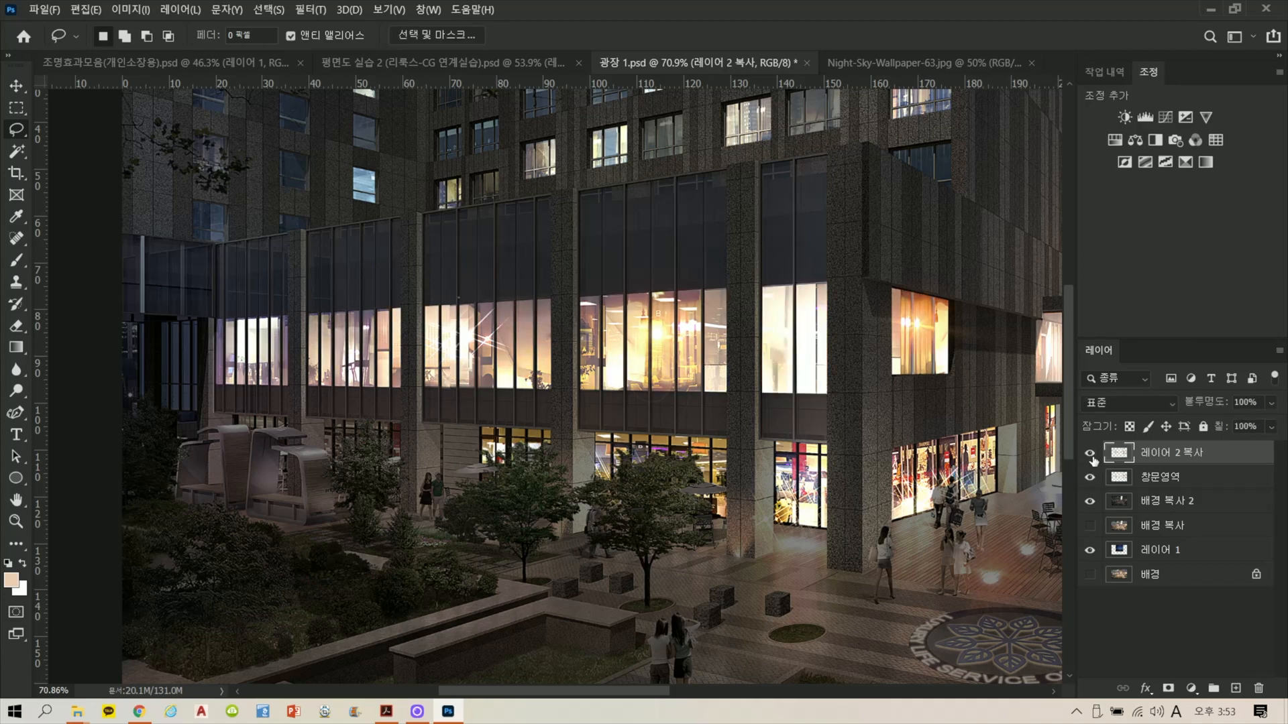
pyautogui.click(1090, 454)
pyautogui.click(1091, 453)
pyautogui.click(1091, 455)
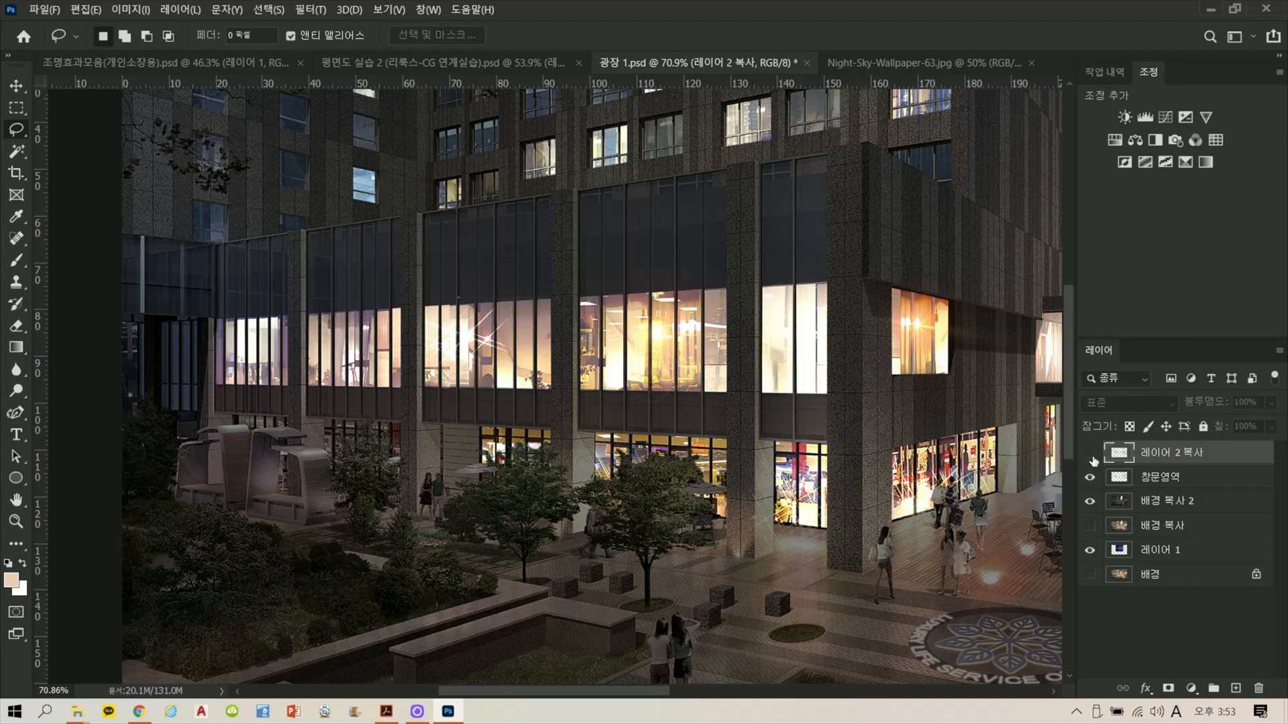
pyautogui.click(1091, 455)
pyautogui.click(1091, 455)
pyautogui.click(1091, 455)
pyautogui.click(1091, 454)
pyautogui.click(1092, 455)
pyautogui.click(1091, 455)
pyautogui.click(1091, 455)
pyautogui.click(1091, 455)
pyautogui.click(1091, 455)
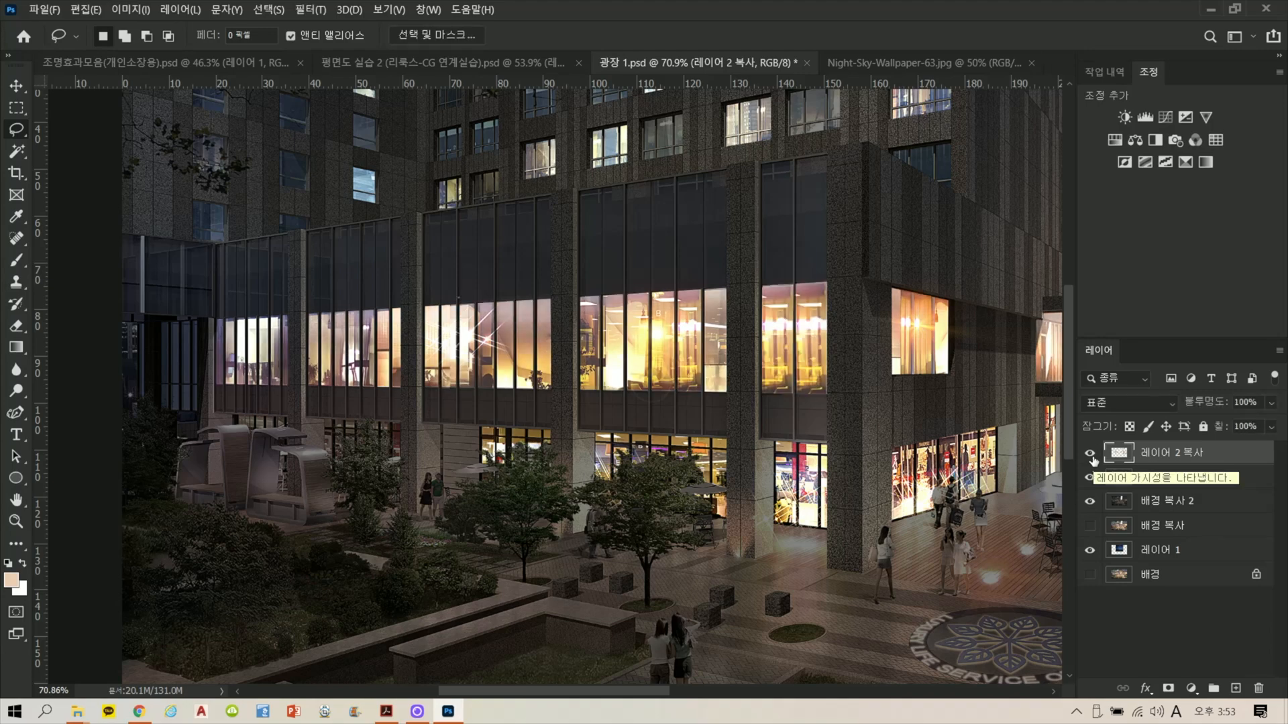
# Step: Hide the 창문영역 layer and outline the right building's lit second-floor windows with the Lasso
pyautogui.click(1089, 477)
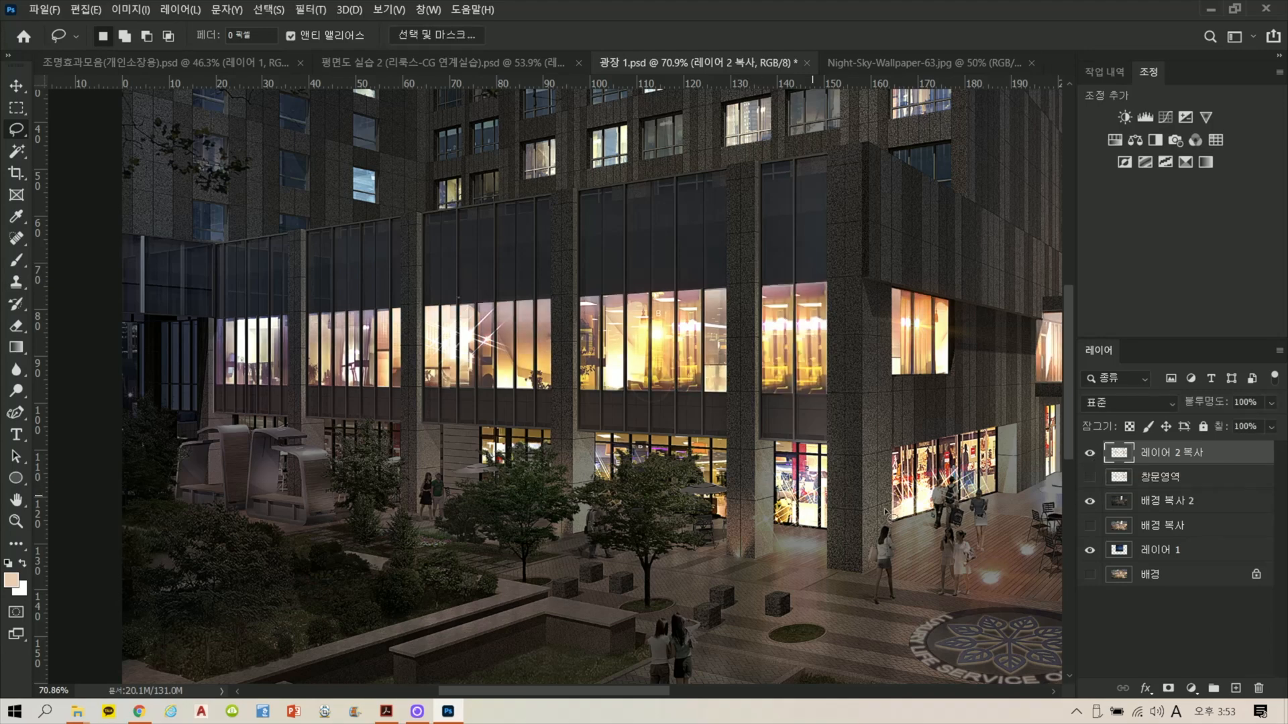
pyautogui.hscroll(15, 885, 515)
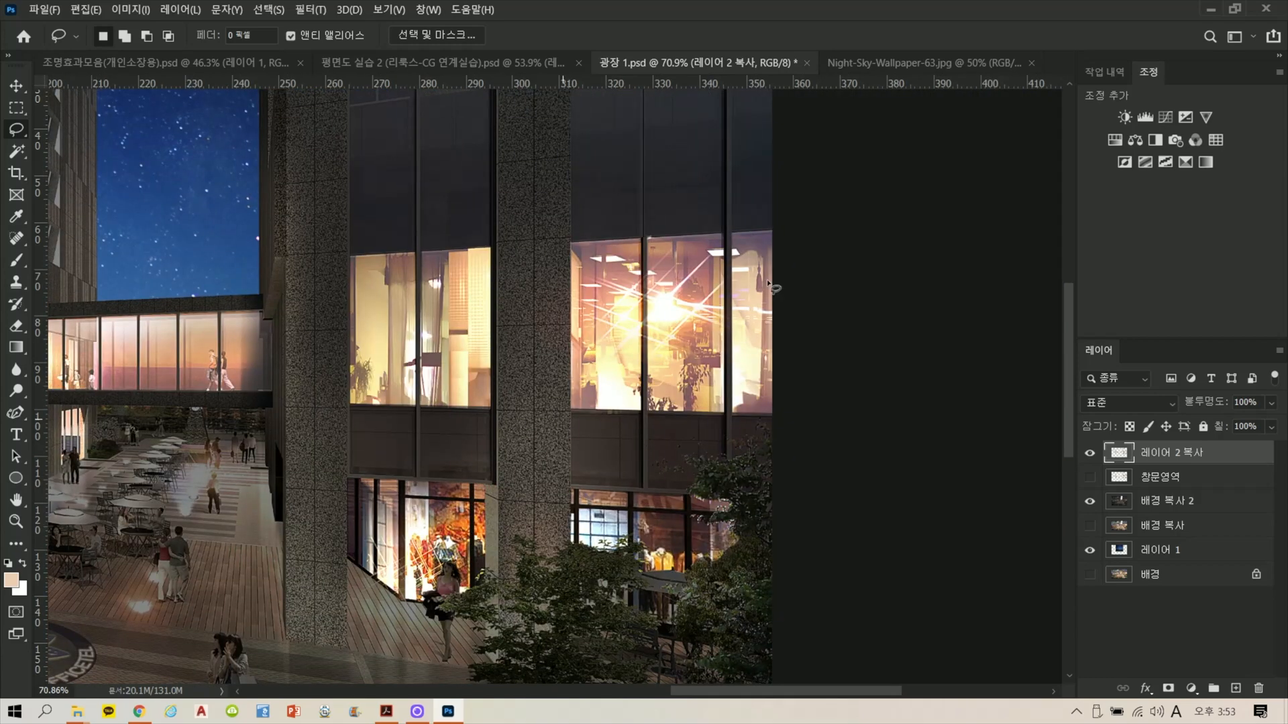
pyautogui.moveTo(567, 141)
pyautogui.mouseDown()
pyautogui.moveTo(371, 170)
pyautogui.moveTo(324, 230)
pyautogui.mouseUp()
pyautogui.moveTo(327, 402)
pyautogui.mouseDown()
pyautogui.moveTo(664, 457)
pyautogui.moveTo(892, 321)
pyautogui.moveTo(885, 308)
pyautogui.mouseUp()
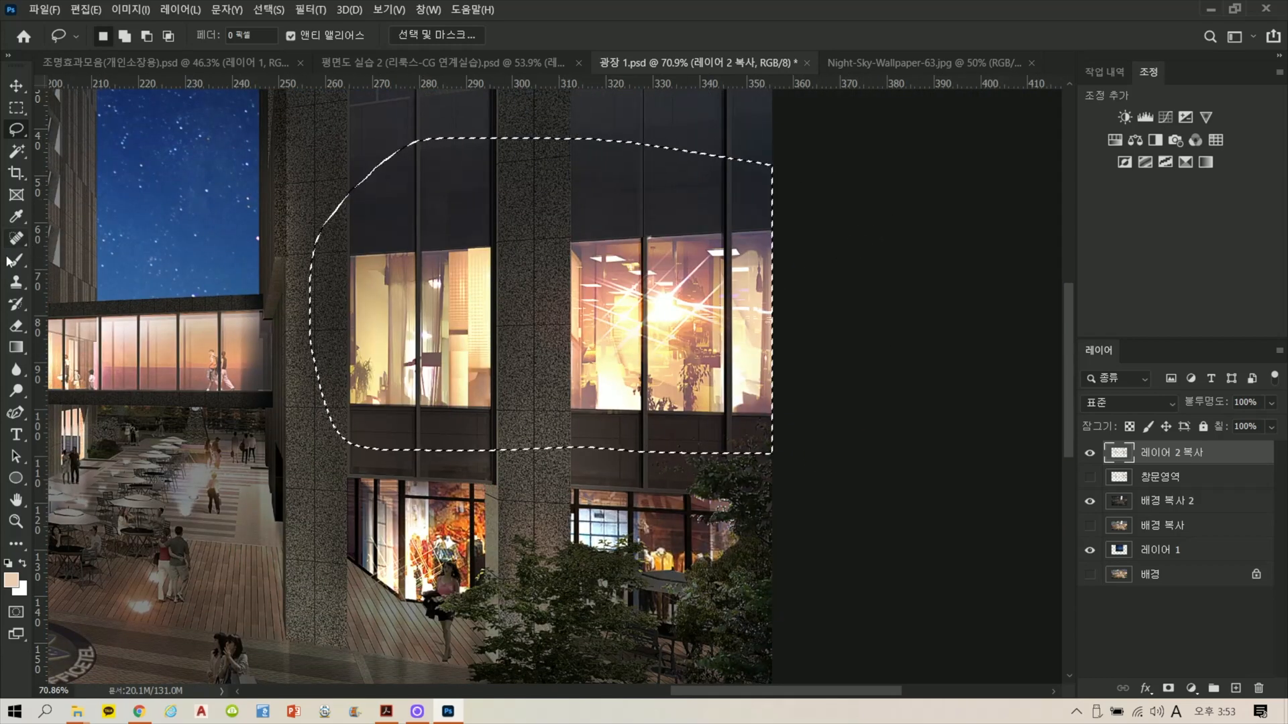
# Step: Deepen the selected windows with Burn at 200 px and Dodge at 100 px, both at 30% midtone exposure, and clear the selection
pyautogui.moveTo(16, 391); pyautogui.dragTo(70, 414)
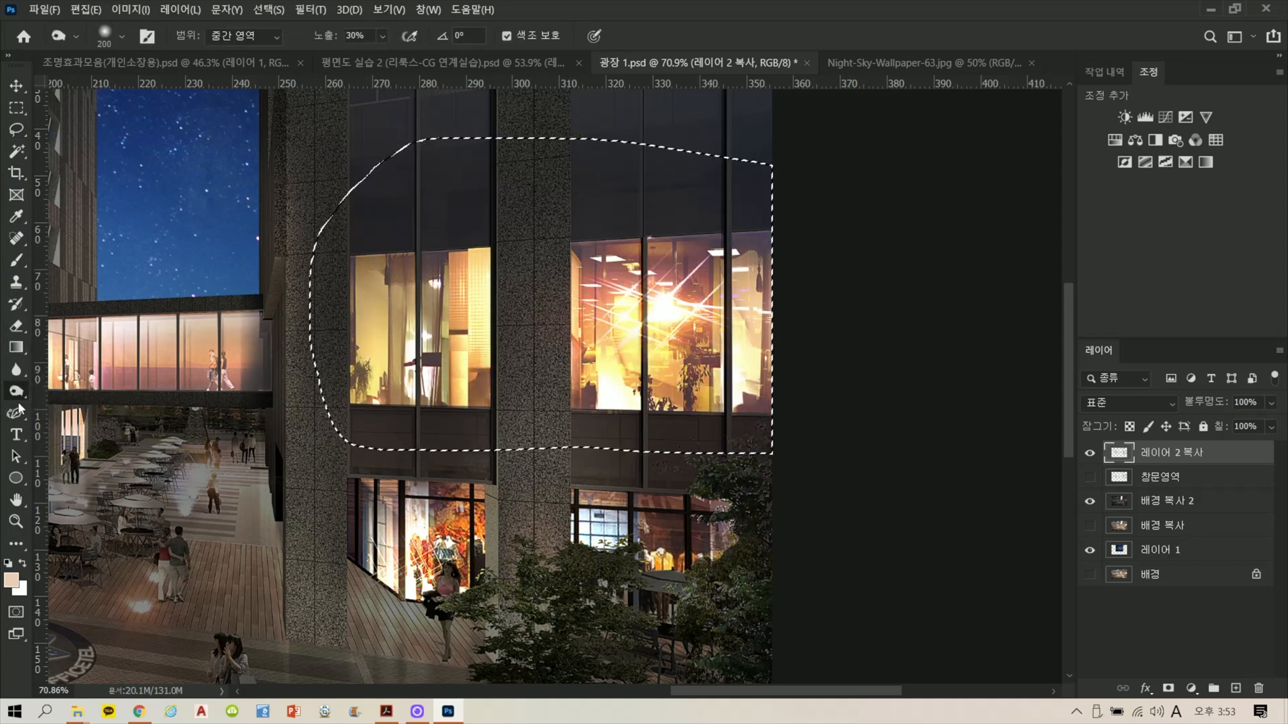
pyautogui.moveTo(17, 390); pyautogui.dragTo(67, 388)
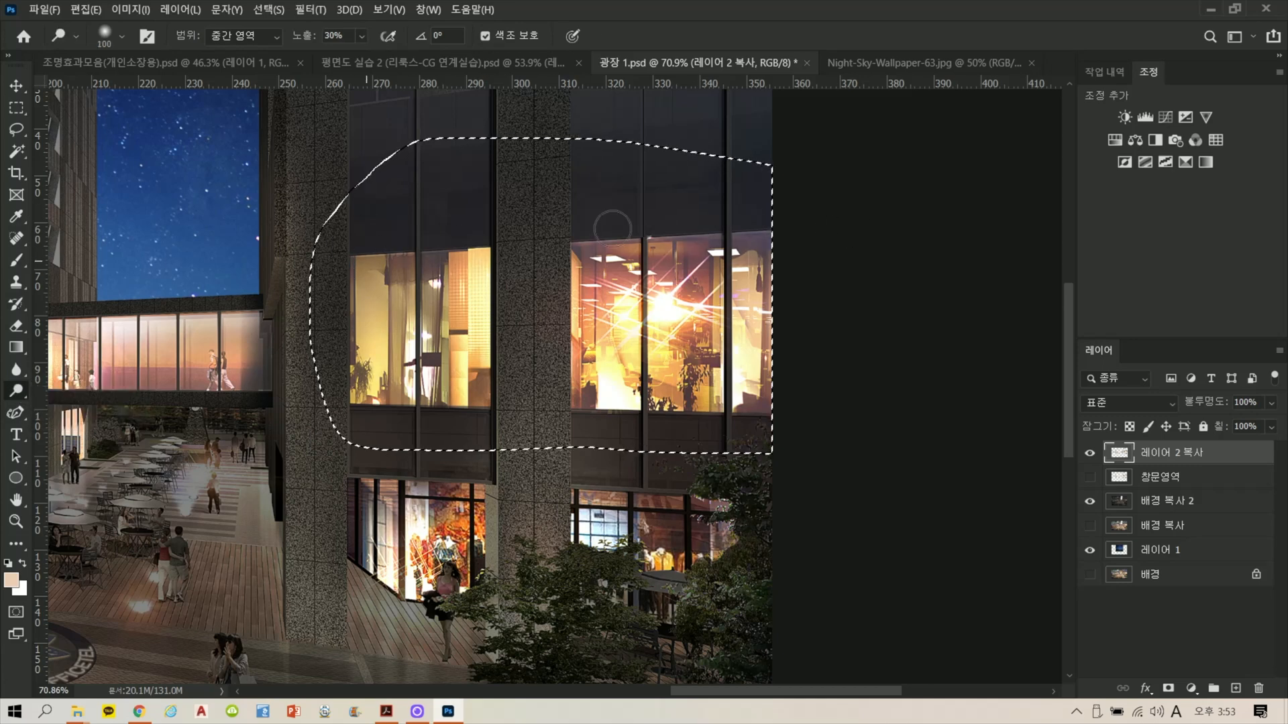
pyautogui.moveTo(774, 218)
pyautogui.mouseDown()
pyautogui.moveTo(283, 247)
pyautogui.moveTo(779, 219)
pyautogui.moveTo(546, 249)
pyautogui.moveTo(499, 238)
pyautogui.moveTo(906, 188)
pyautogui.mouseUp()
pyautogui.hotkey('ctrl', 'd')
# Step: Examine the whole night scene, and look closely at the left building's ground-floor shop windows and the pavement before them
pyautogui.scroll(-5, 510, 423)
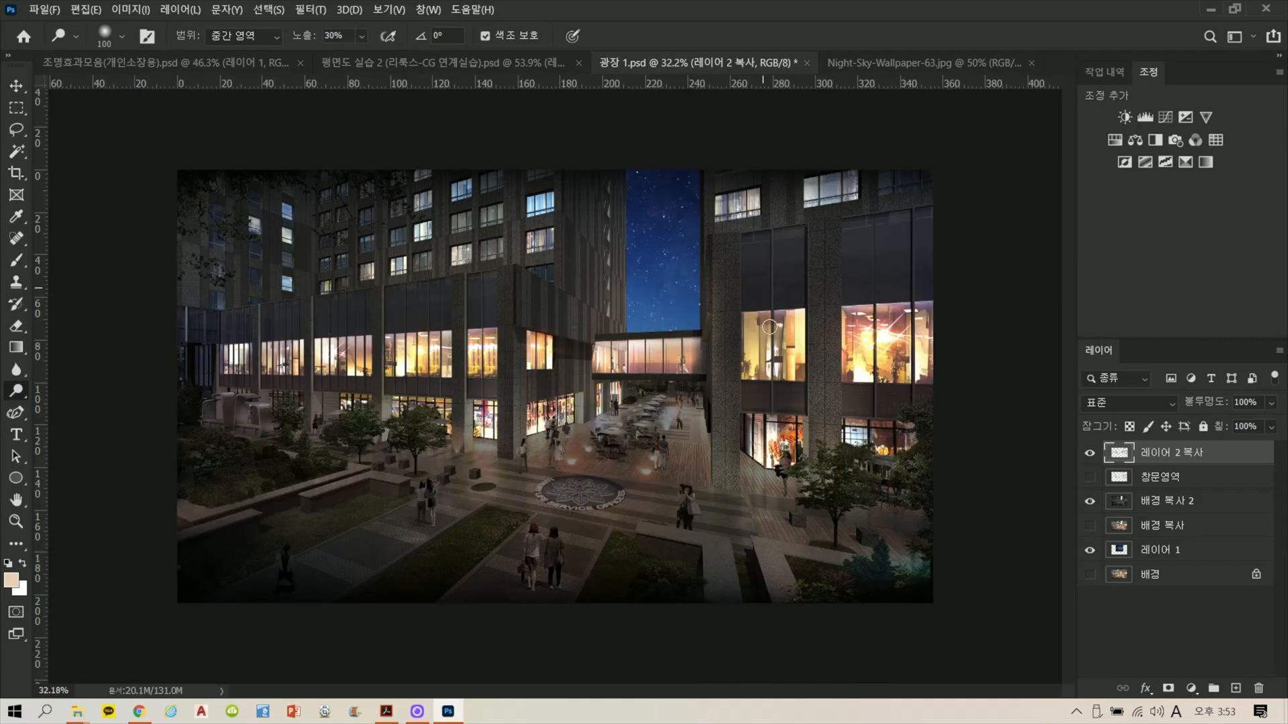
pyautogui.scroll(3, 602, 429)
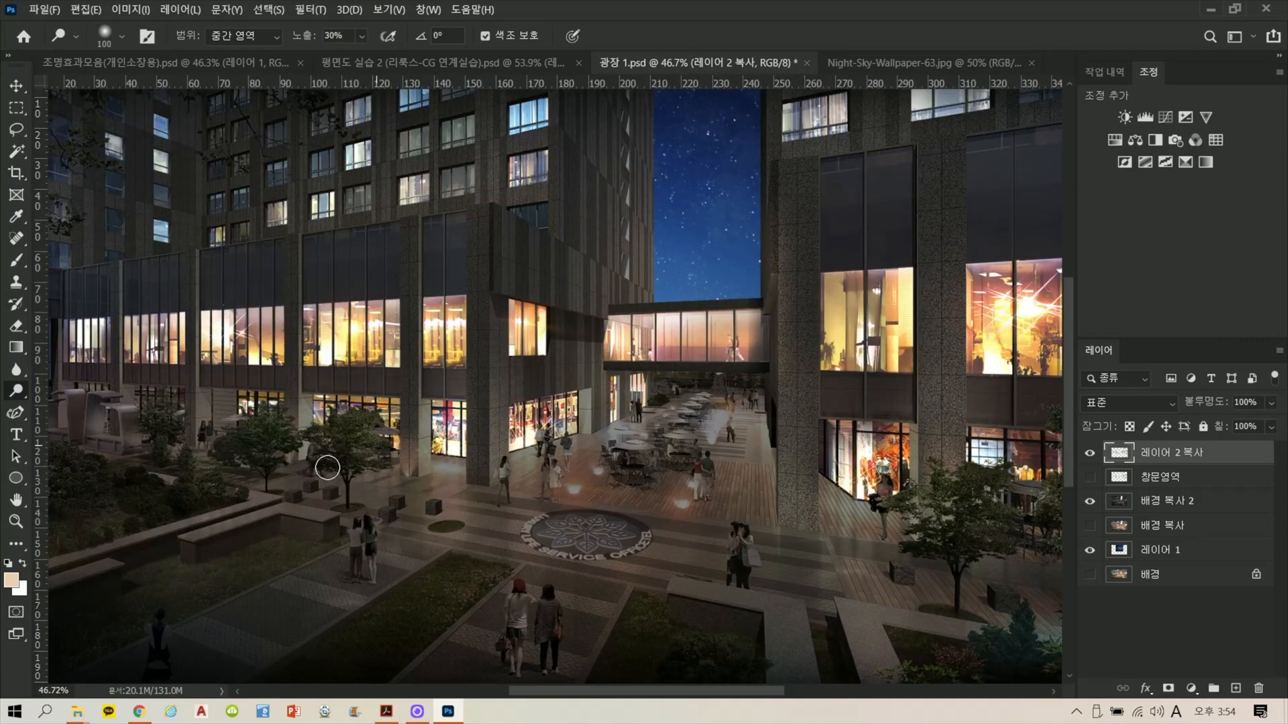
pyautogui.scroll(2, 328, 467)
pyautogui.scroll(3, 687, 451)
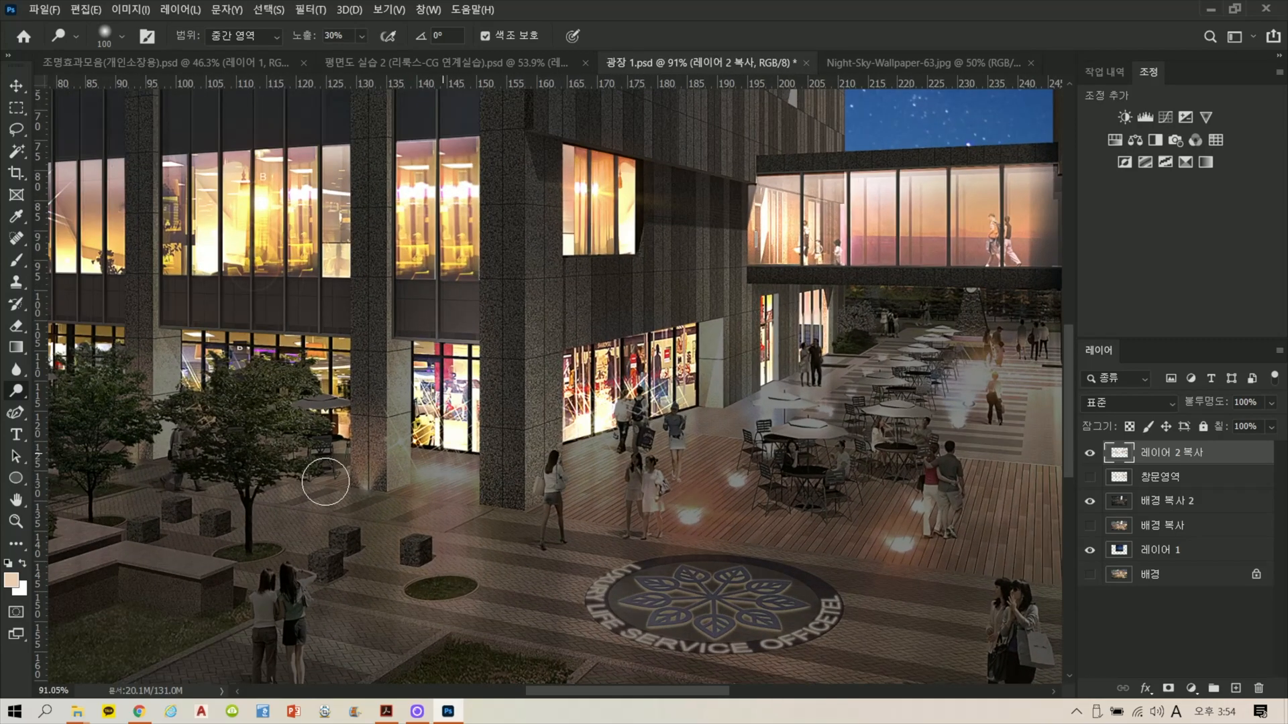
pyautogui.press('space')
pyautogui.moveTo(363, 506); pyautogui.dragTo(503, 499)
pyautogui.scroll(2, 436, 411)
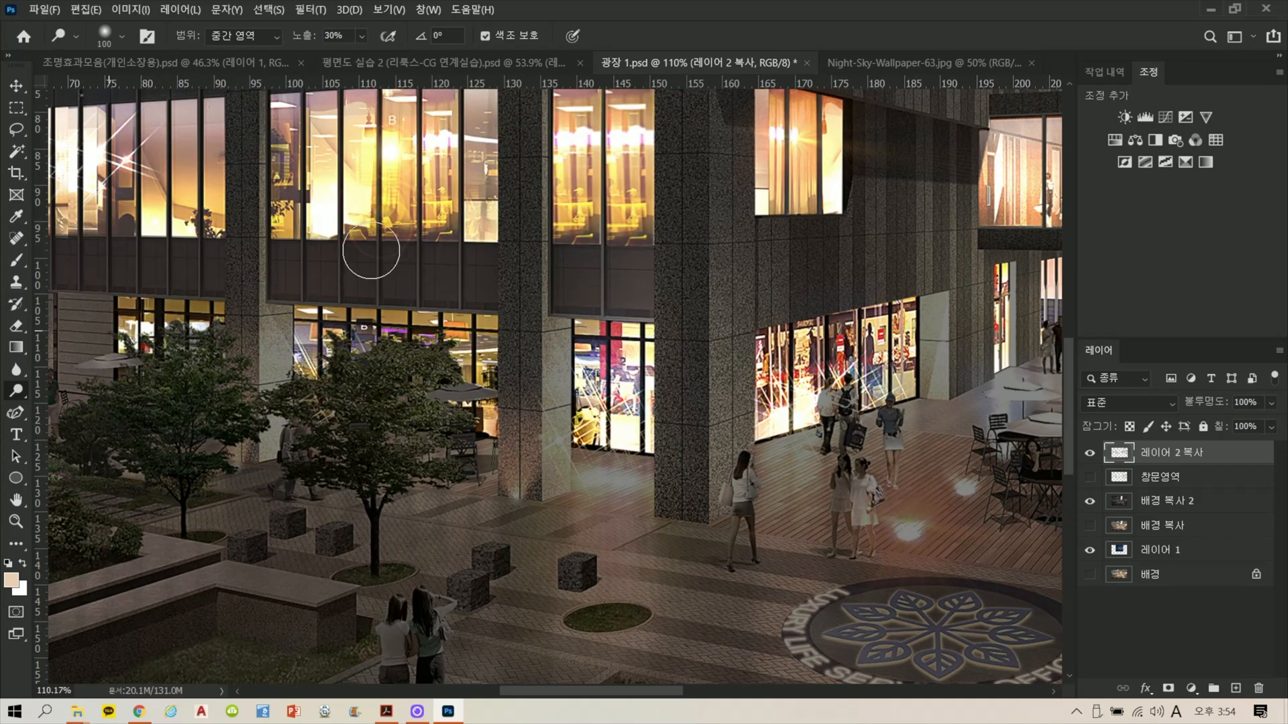
pyautogui.press('space')
pyautogui.moveTo(670, 420)
pyautogui.mouseDown()
pyautogui.moveTo(624, 438)
pyautogui.moveTo(537, 429)
pyautogui.moveTo(589, 447)
pyautogui.mouseUp()
pyautogui.moveTo(336, 427); pyautogui.dragTo(437, 424)
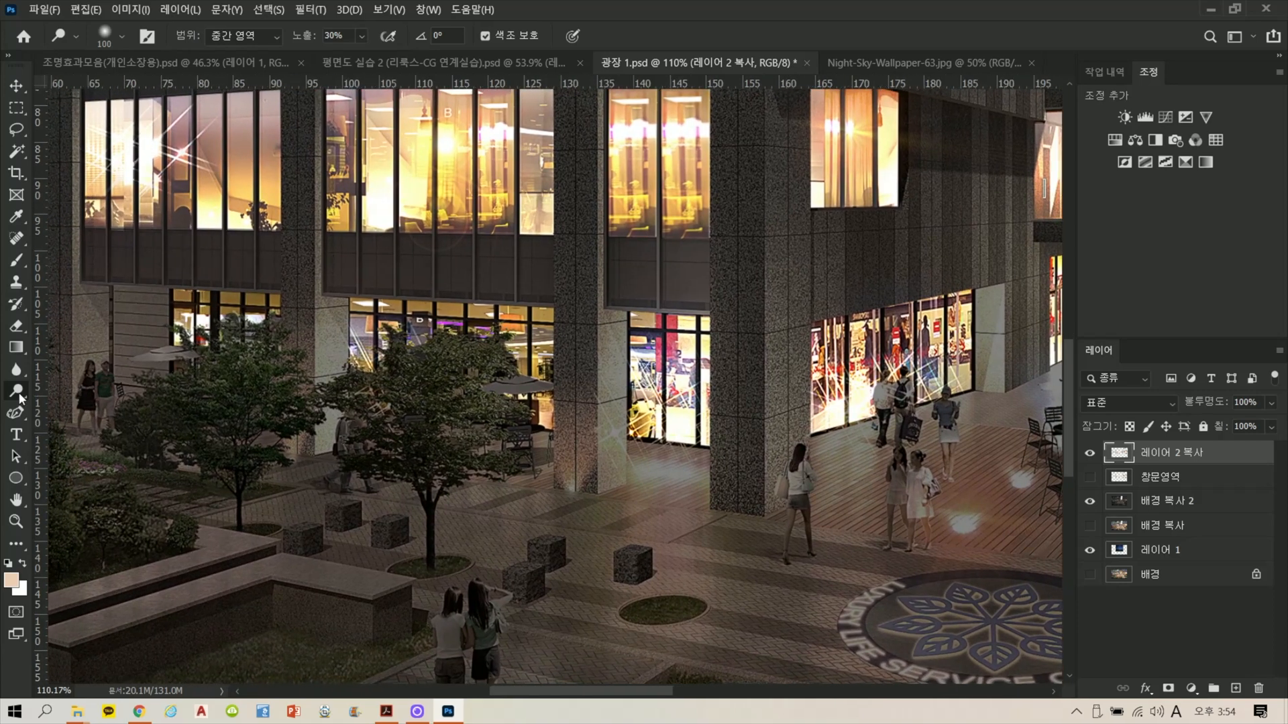
# Step: Touch up the left building's ground-floor shop windows with Dodge at 100 px and Burn at 200 px, both at 30% midtone exposure
pyautogui.rightClick(16, 391)
pyautogui.click(55, 393)
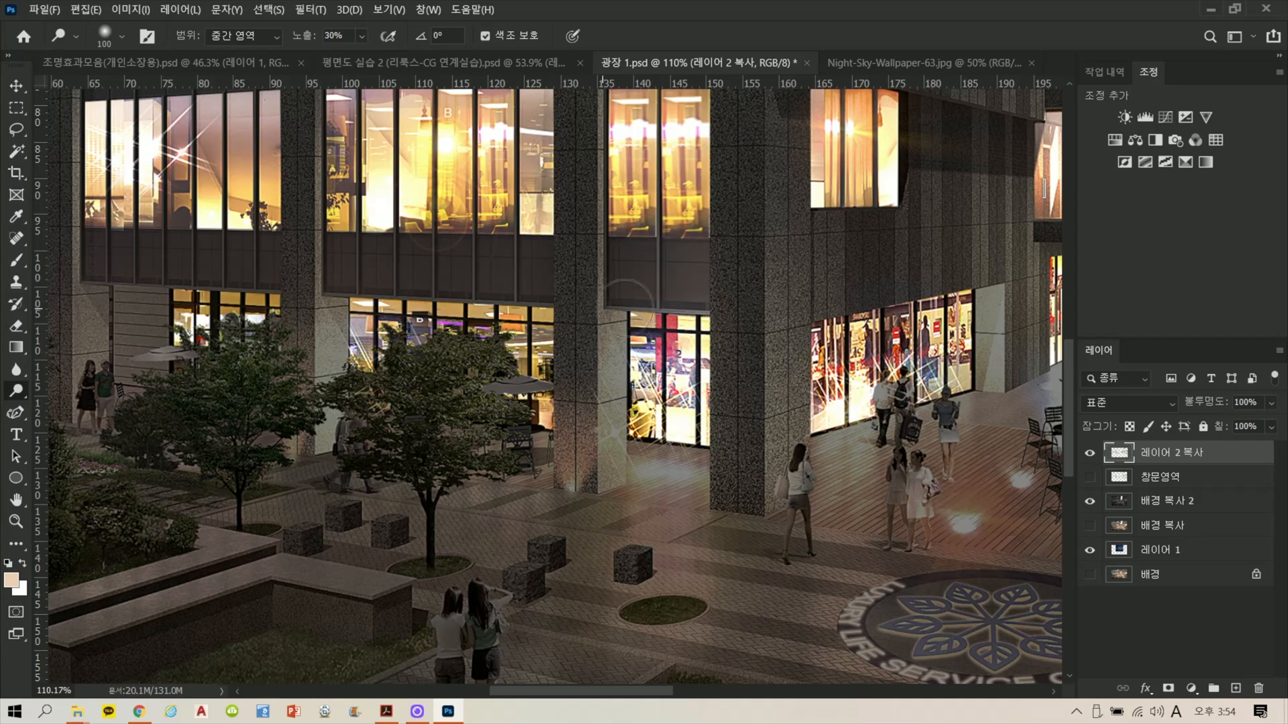
pyautogui.moveTo(932, 295); pyautogui.dragTo(654, 329)
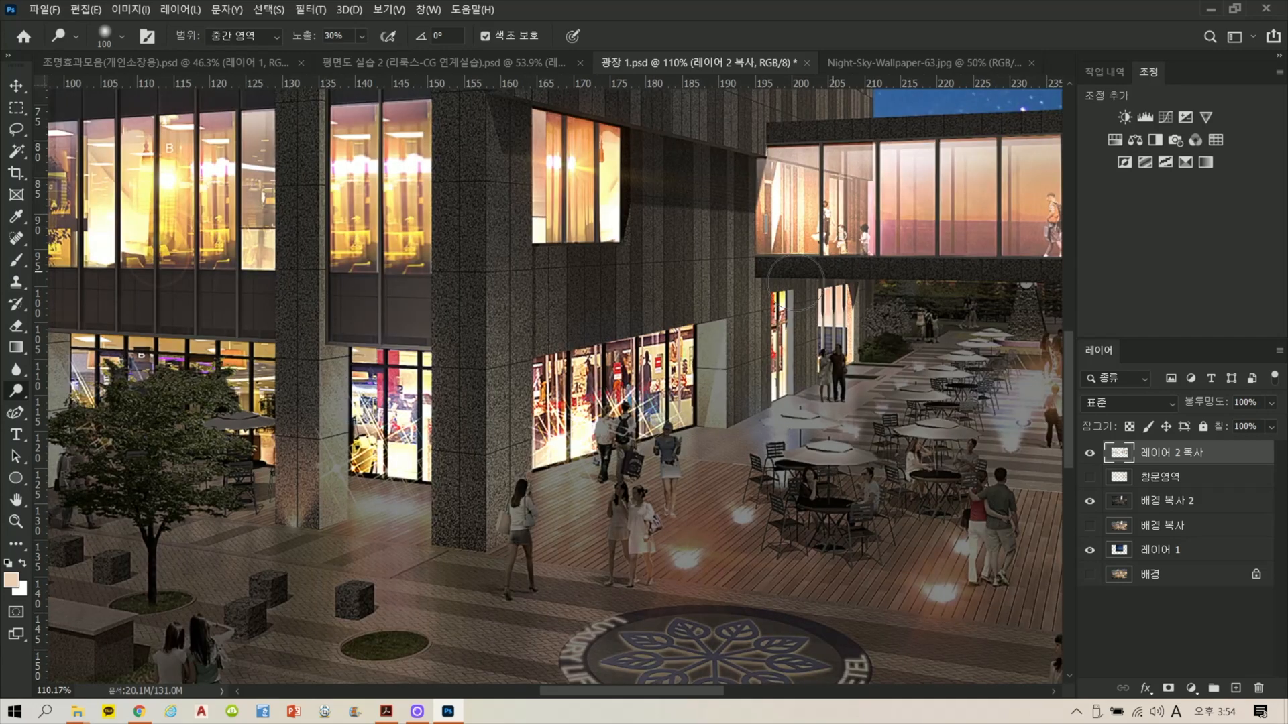
pyautogui.moveTo(605, 390); pyautogui.dragTo(955, 296)
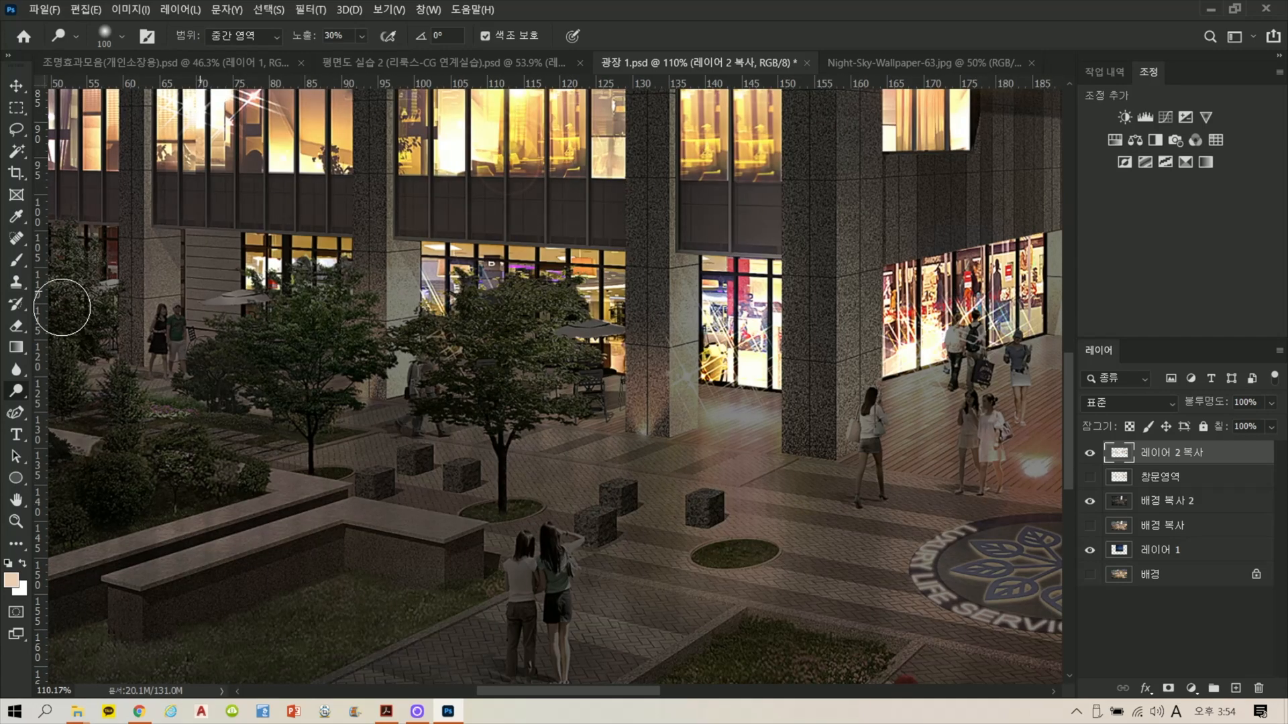
pyautogui.rightClick(15, 392)
pyautogui.click(73, 406)
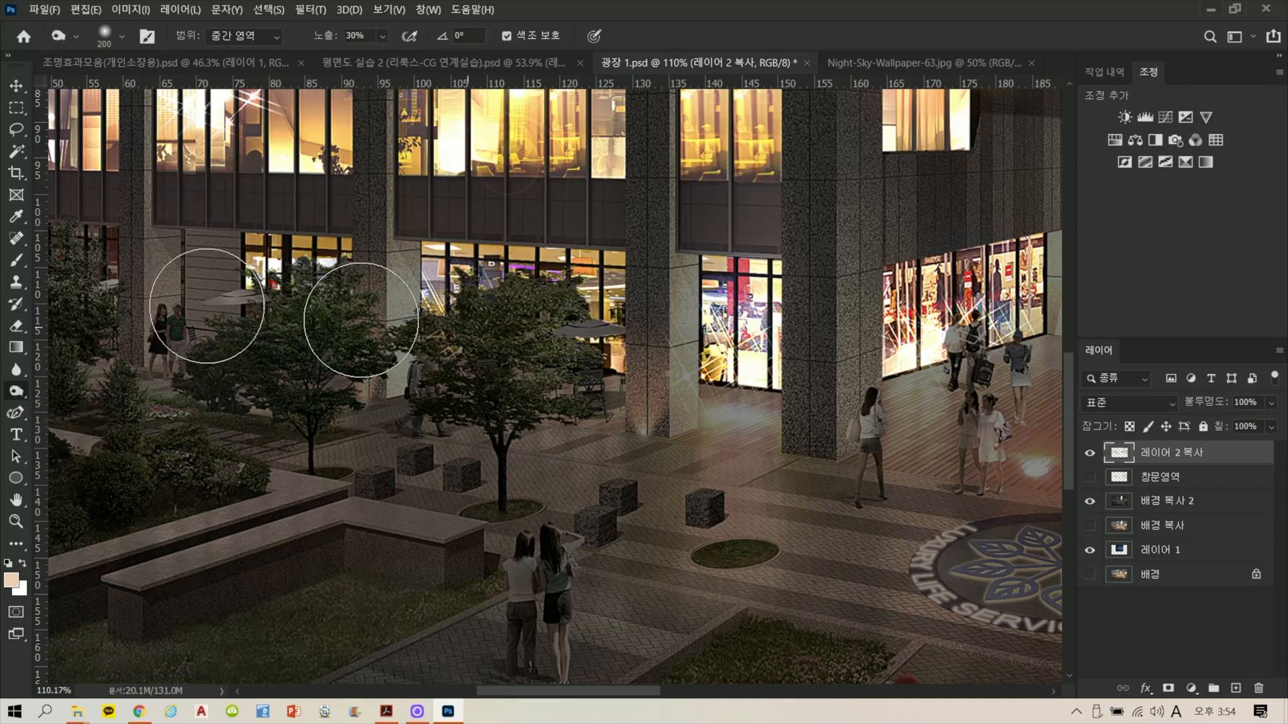
pyautogui.moveTo(857, 336); pyautogui.dragTo(485, 359)
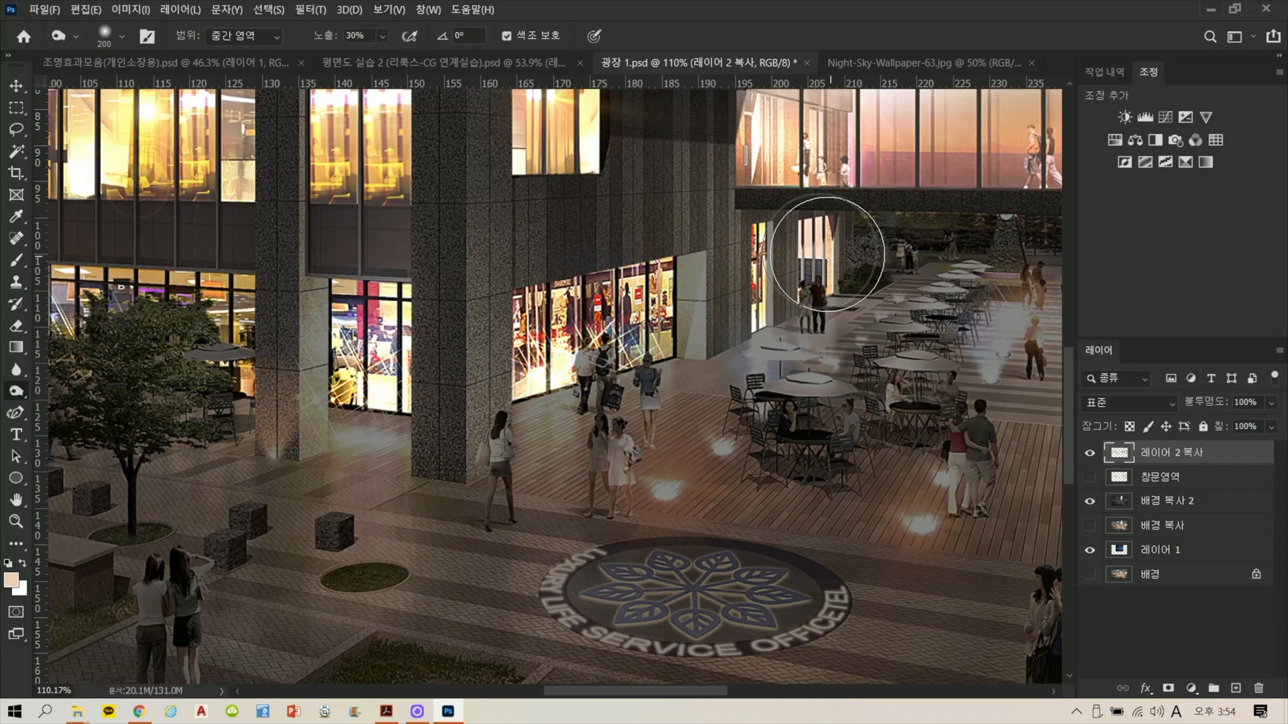
pyautogui.scroll(3, 362, 439)
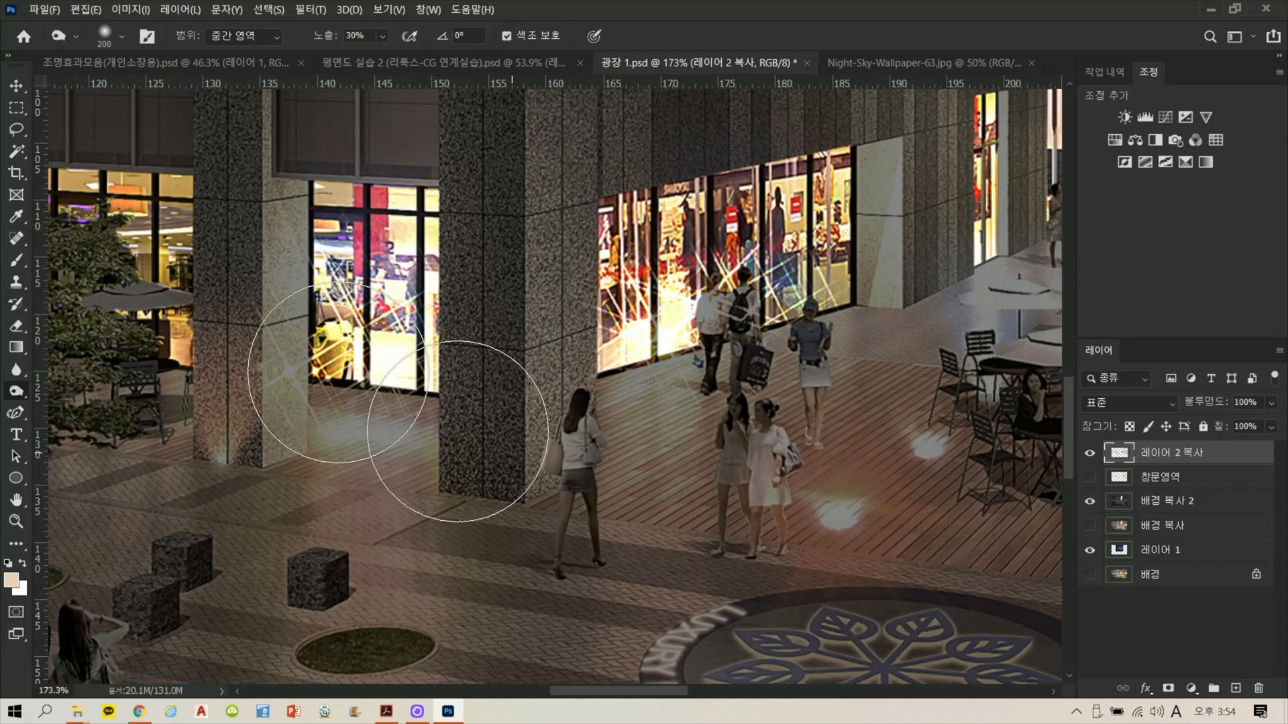
# Step: Add a new layer and outline the floor in front of the shop window between the two granite columns with the Lasso
pyautogui.click(15, 130)
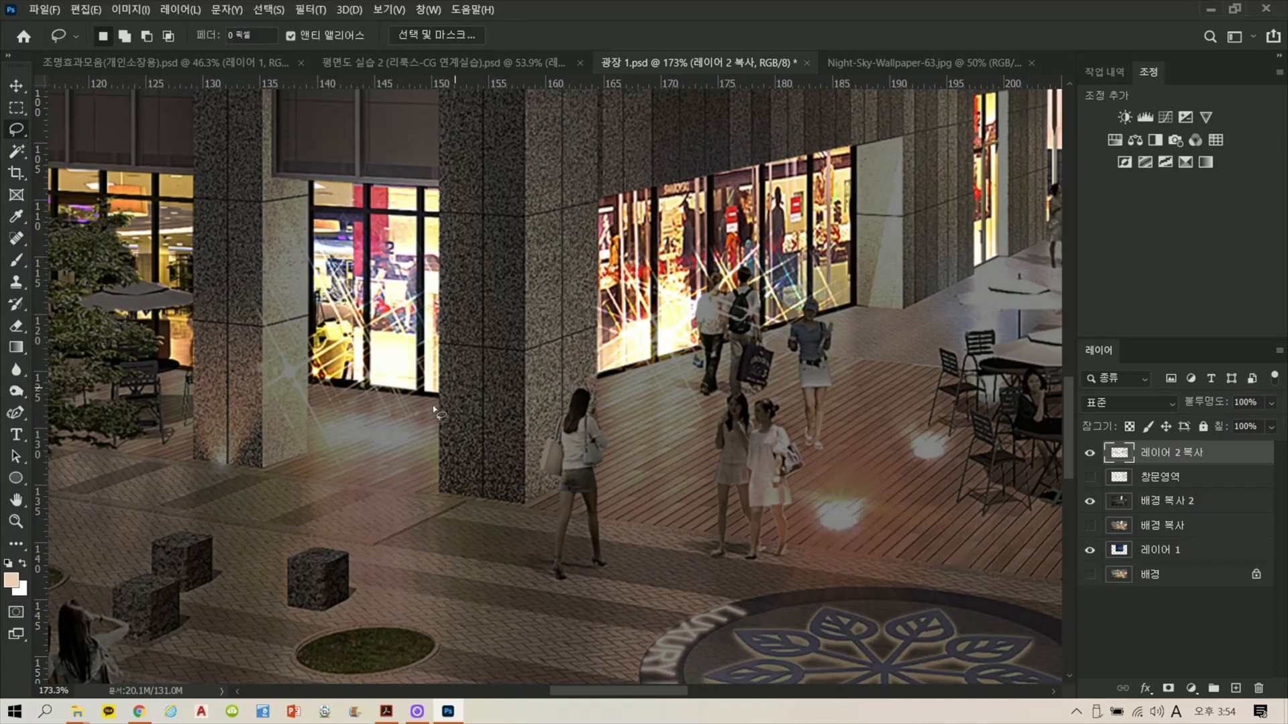
pyautogui.moveTo(448, 407)
pyautogui.mouseDown()
pyautogui.moveTo(318, 282)
pyautogui.moveTo(379, 351)
pyautogui.moveTo(431, 271)
pyautogui.moveTo(363, 290)
pyautogui.moveTo(373, 433)
pyautogui.moveTo(409, 394)
pyautogui.moveTo(353, 437)
pyautogui.moveTo(369, 411)
pyautogui.moveTo(376, 439)
pyautogui.mouseUp()
pyautogui.scroll(3, 335, 457)
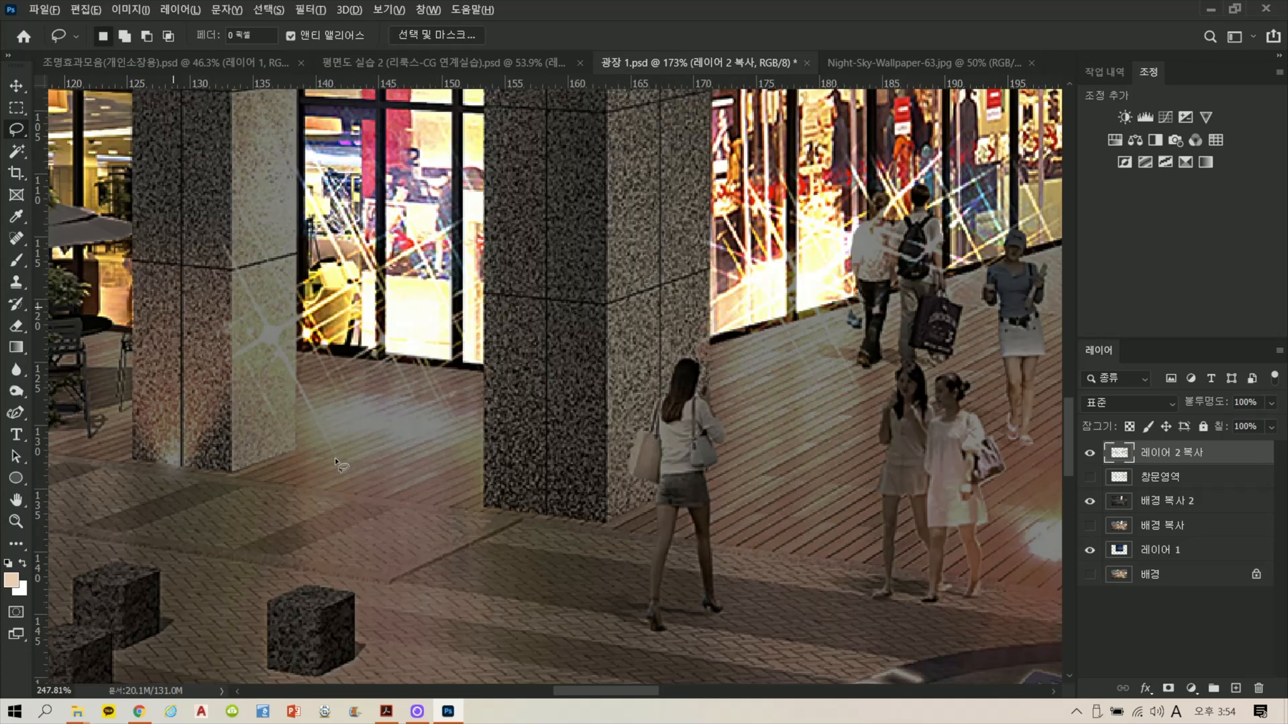
pyautogui.click(1235, 688)
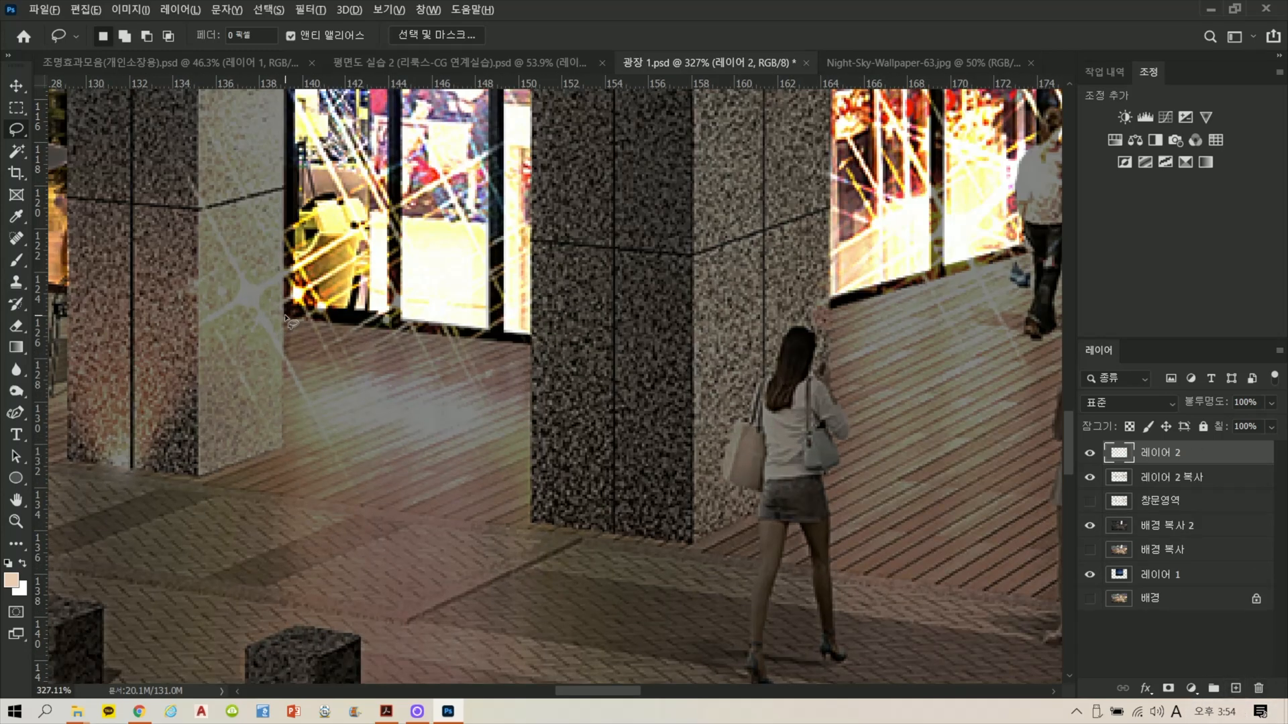
pyautogui.moveTo(285, 316); pyautogui.dragTo(533, 346)
pyautogui.moveTo(519, 476); pyautogui.dragTo(527, 517)
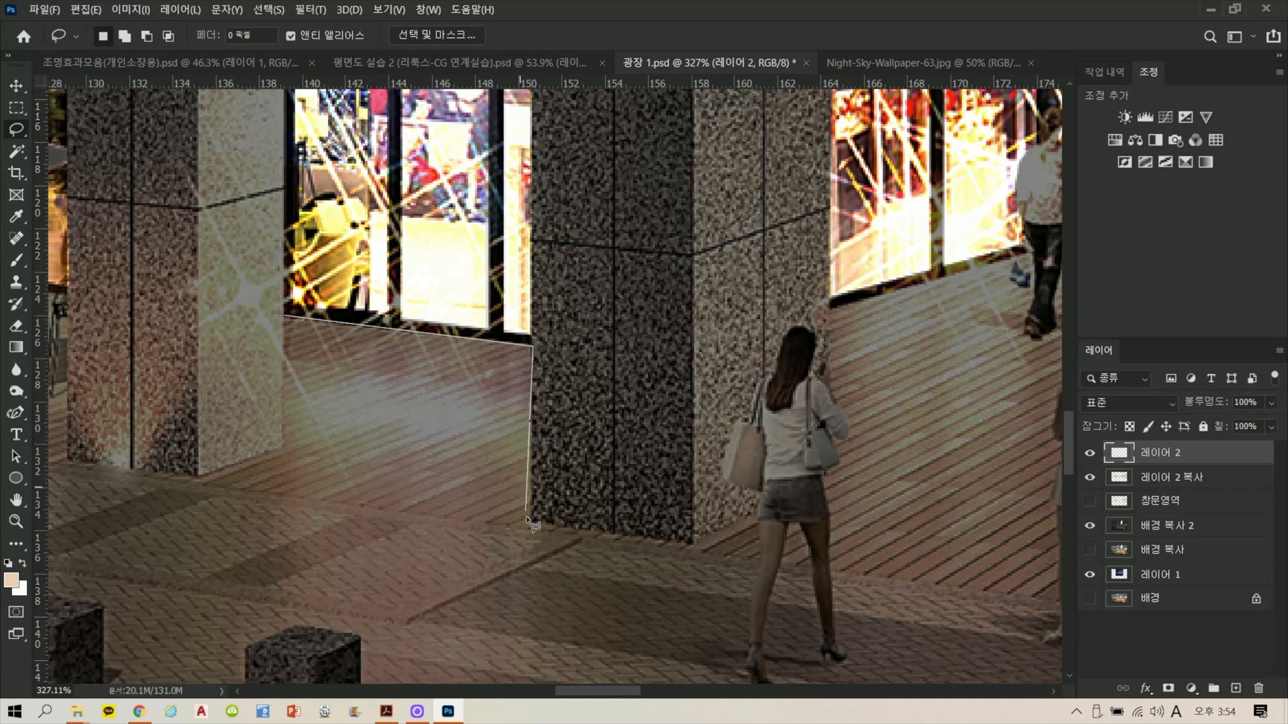
pyautogui.moveTo(316, 531)
pyautogui.mouseDown()
pyautogui.moveTo(273, 535)
pyautogui.moveTo(297, 359)
pyautogui.moveTo(285, 317)
pyautogui.mouseUp()
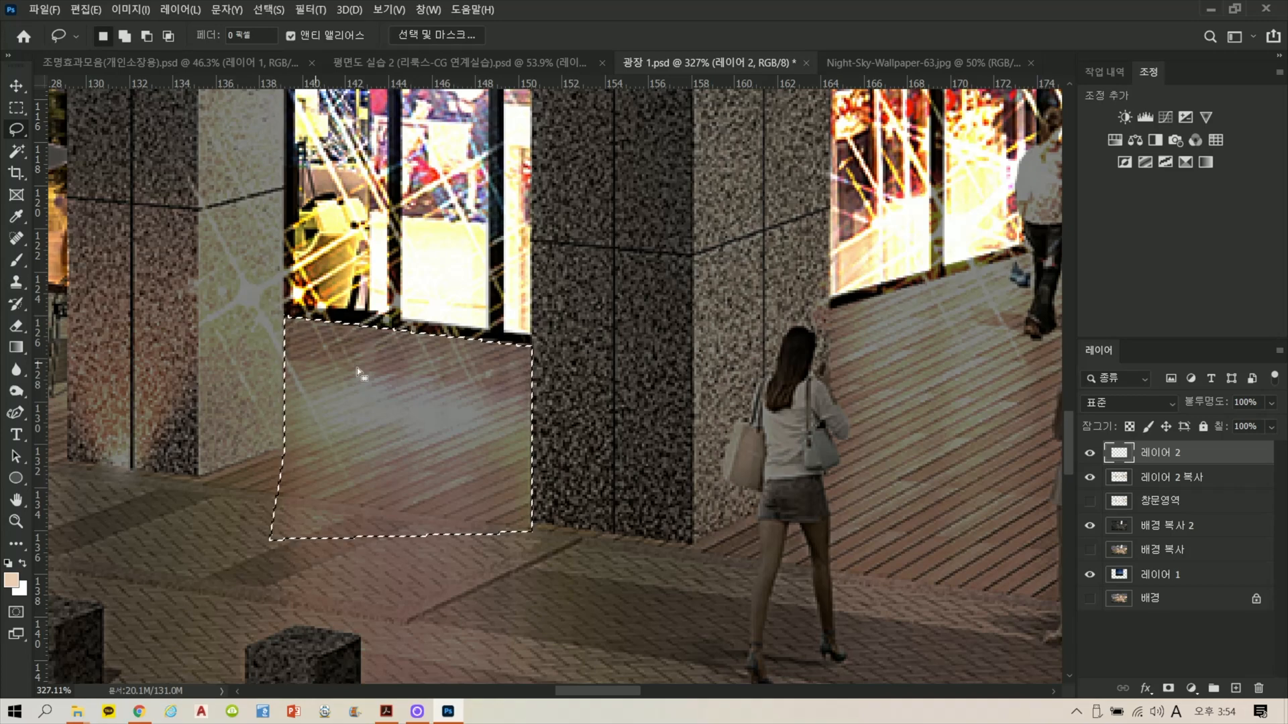
# Step: Brush beige light onto the selected floor at 100 px and 30% opacity, and set the layer to 색상 닷지 with 76% fill
pyautogui.scroll(-3, 460, 372)
pyautogui.moveTo(521, 372); pyautogui.dragTo(709, 391)
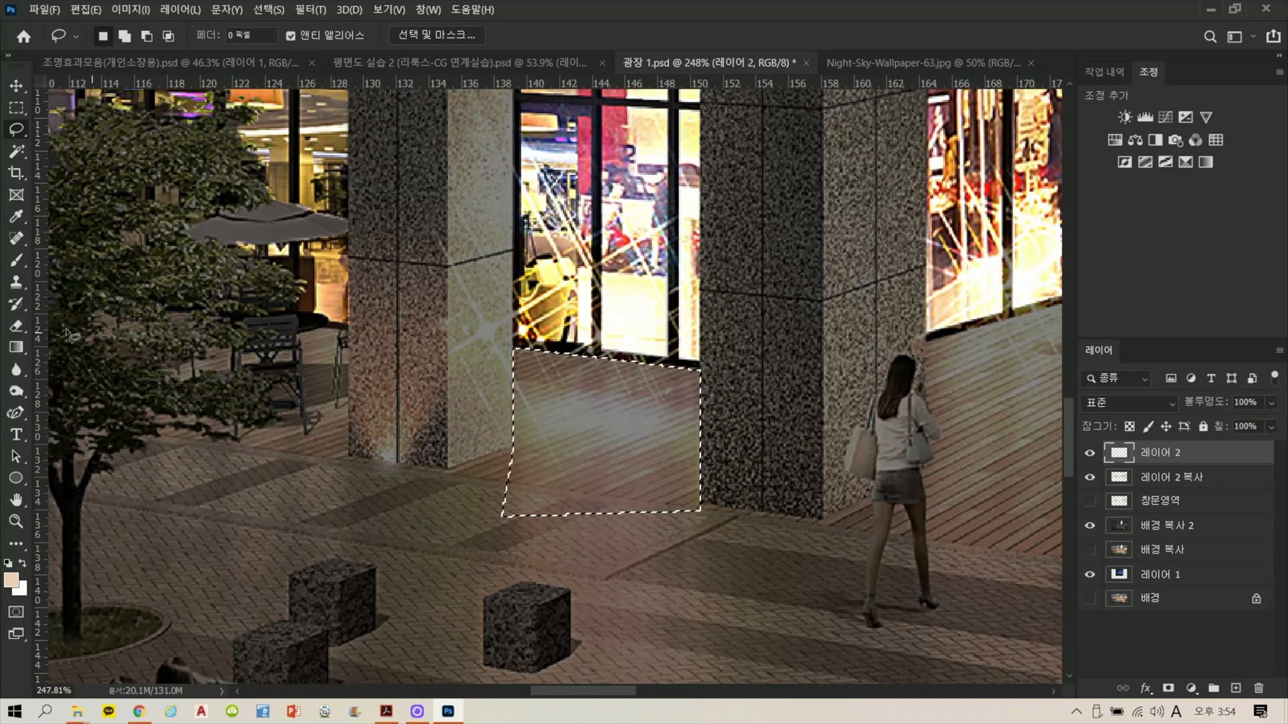
pyautogui.click(16, 260)
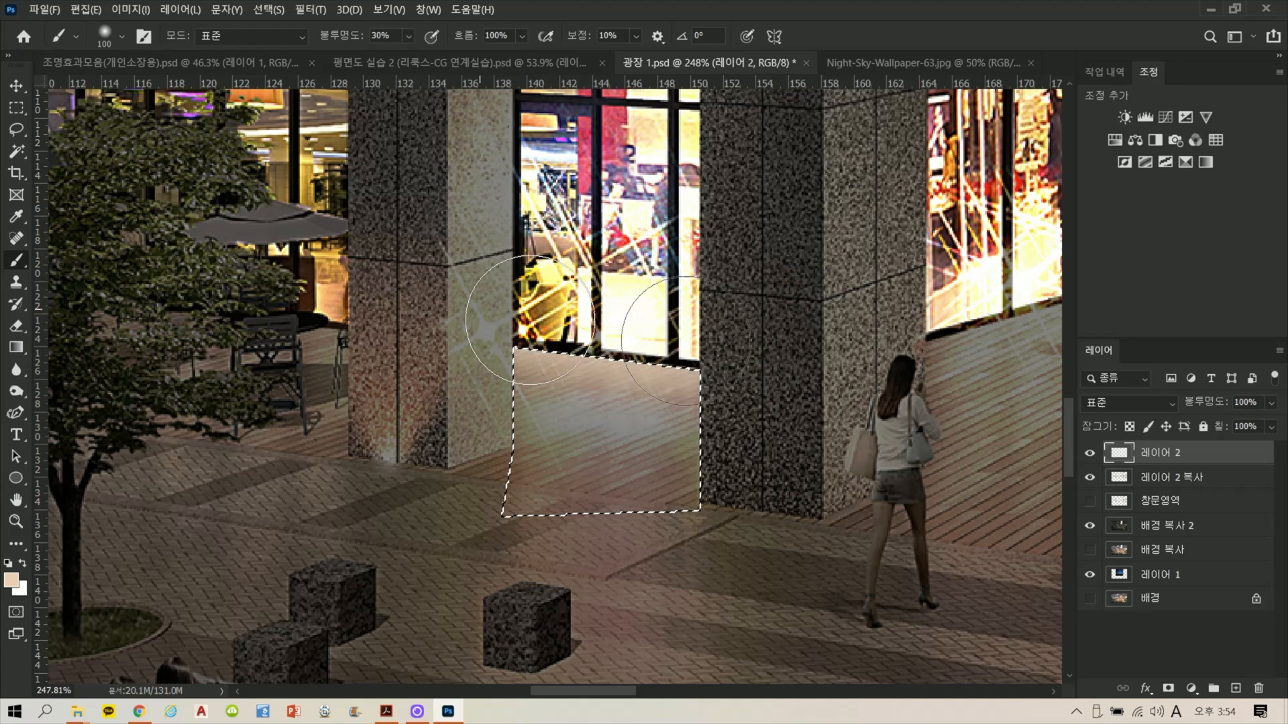
pyautogui.click(1161, 408)
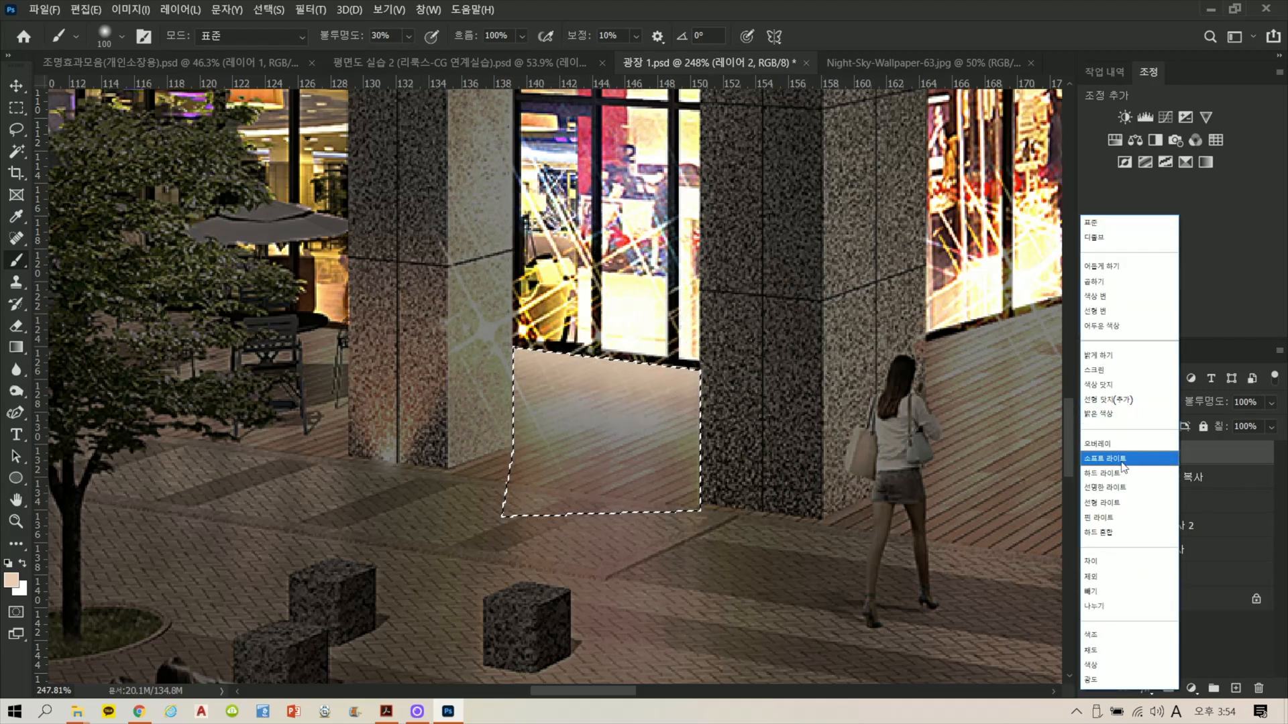
pyautogui.click(1114, 397)
pyautogui.click(1269, 428)
pyautogui.moveTo(1276, 448); pyautogui.dragTo(1256, 449)
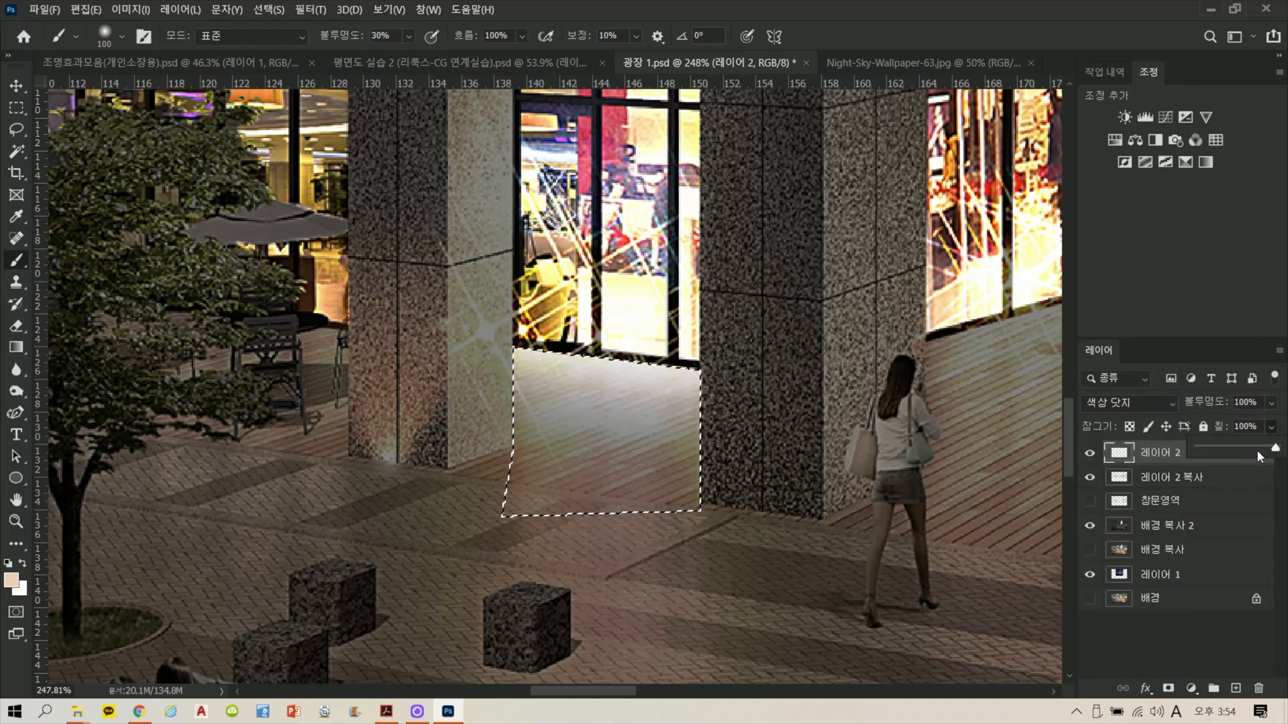
# Step: Toggle the 레이어 2 layer to compare the floor between the columns with and without the painted light
pyautogui.click(1089, 452)
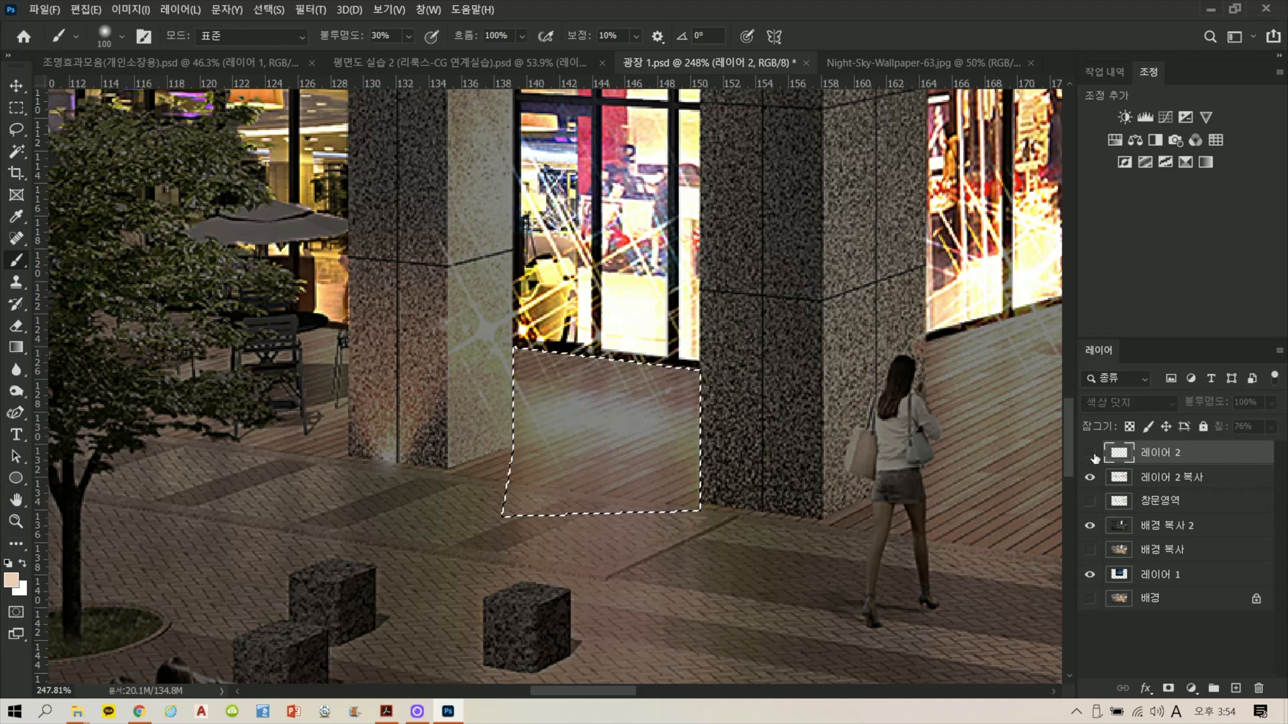
pyautogui.click(1089, 453)
pyautogui.click(1090, 453)
pyautogui.click(1090, 454)
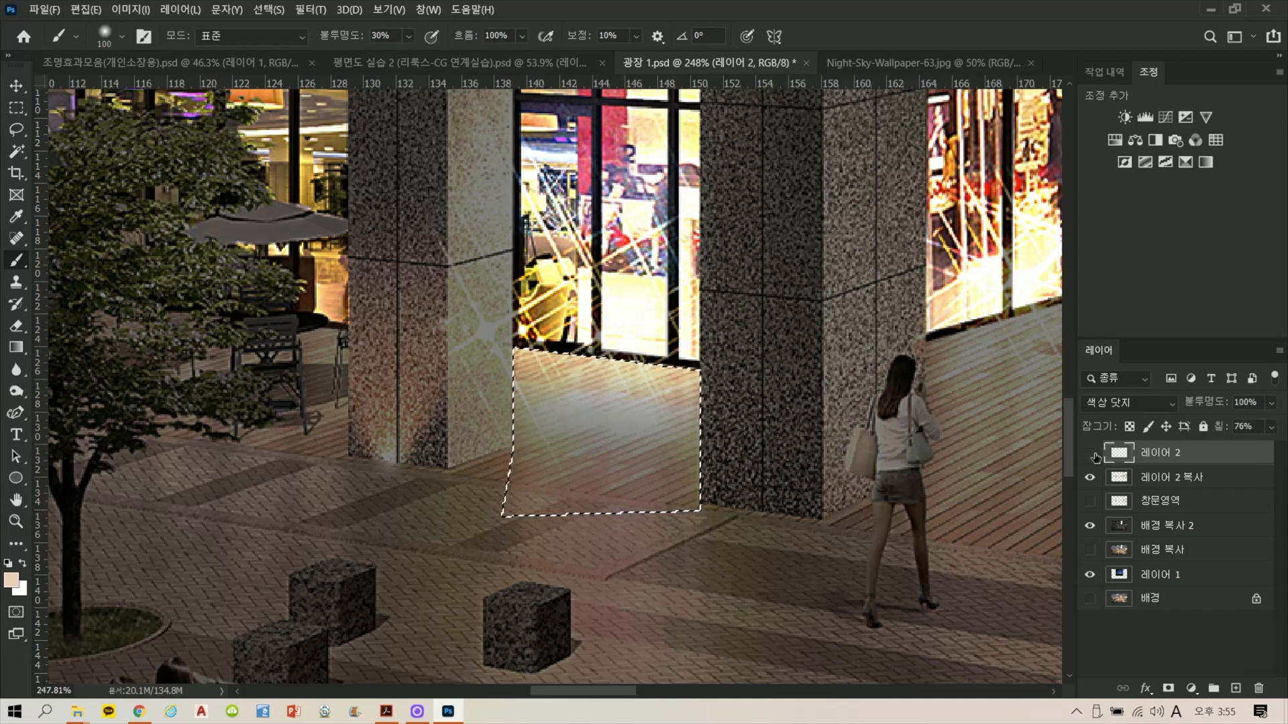
pyautogui.click(1091, 453)
pyautogui.click(1090, 453)
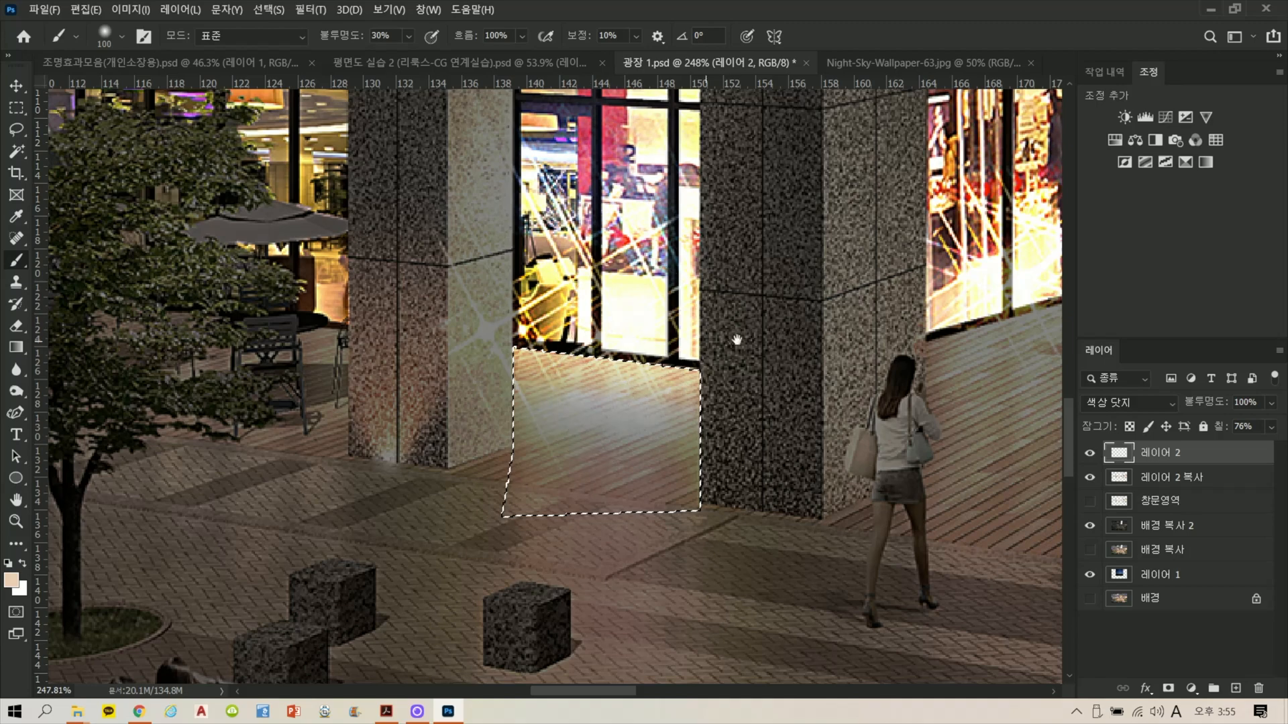
# Step: Outline the wooden deck area in front of the corner shop windows with the Lasso, from the walking woman to the café chairs
pyautogui.moveTo(699, 370); pyautogui.dragTo(387, 451)
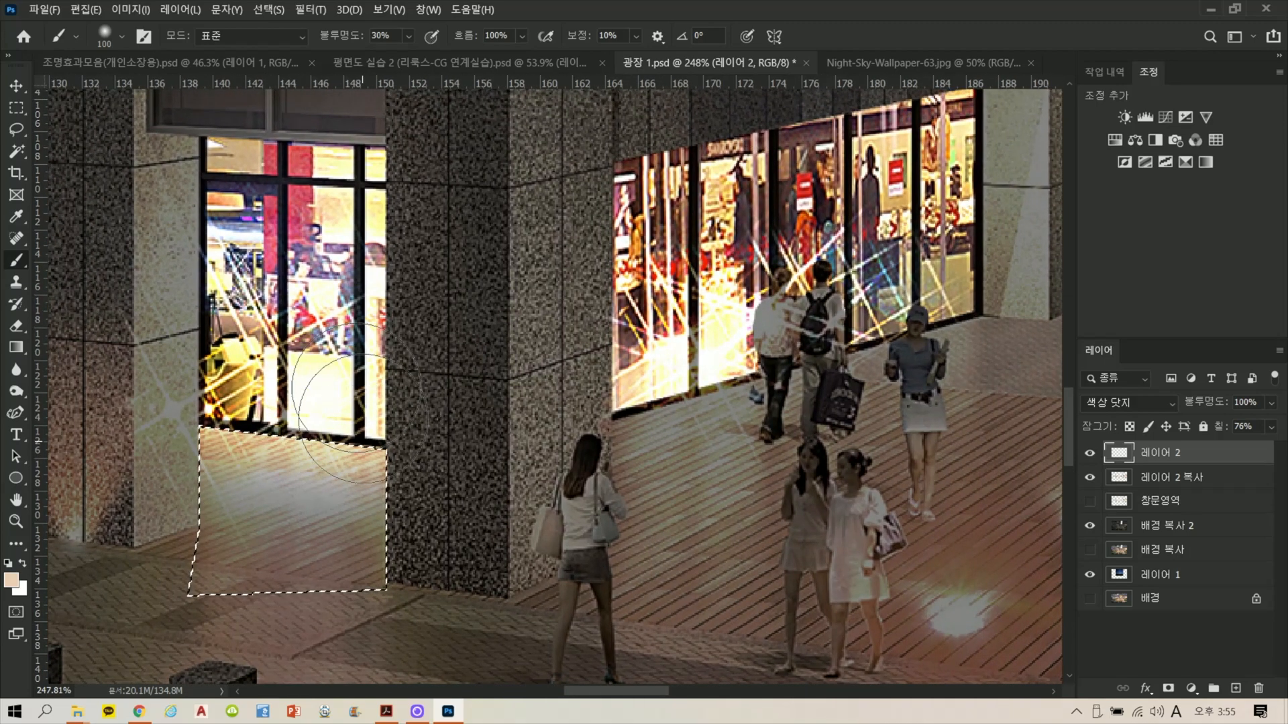
pyautogui.moveTo(795, 443); pyautogui.dragTo(651, 464)
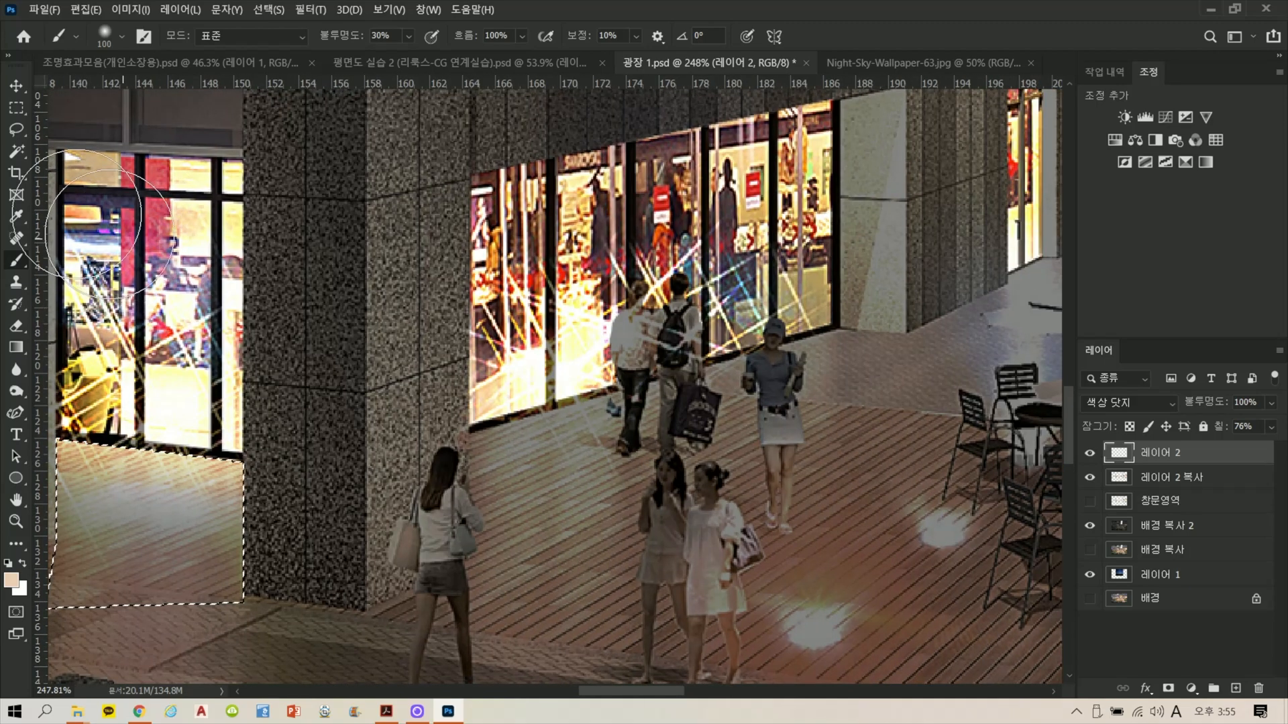
pyautogui.click(17, 129)
pyautogui.click(474, 506)
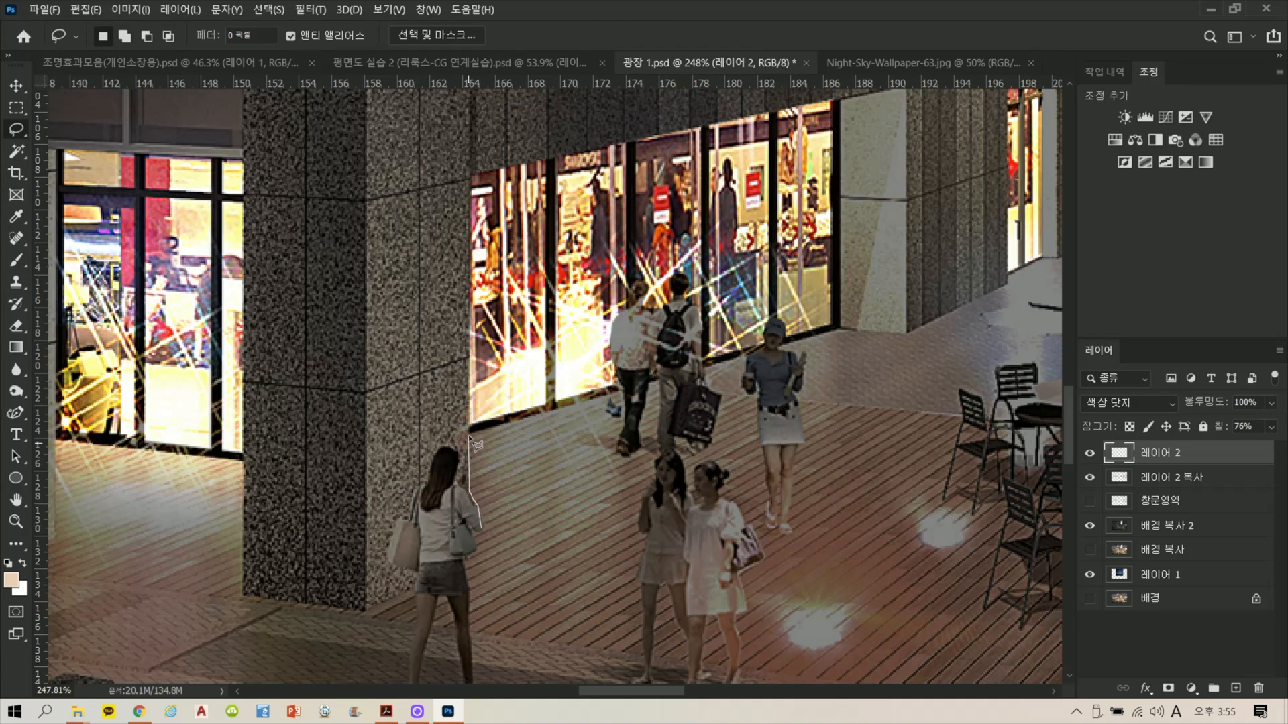
pyautogui.moveTo(469, 436)
pyautogui.mouseDown()
pyautogui.moveTo(818, 330)
pyautogui.moveTo(971, 341)
pyautogui.moveTo(967, 489)
pyautogui.mouseUp()
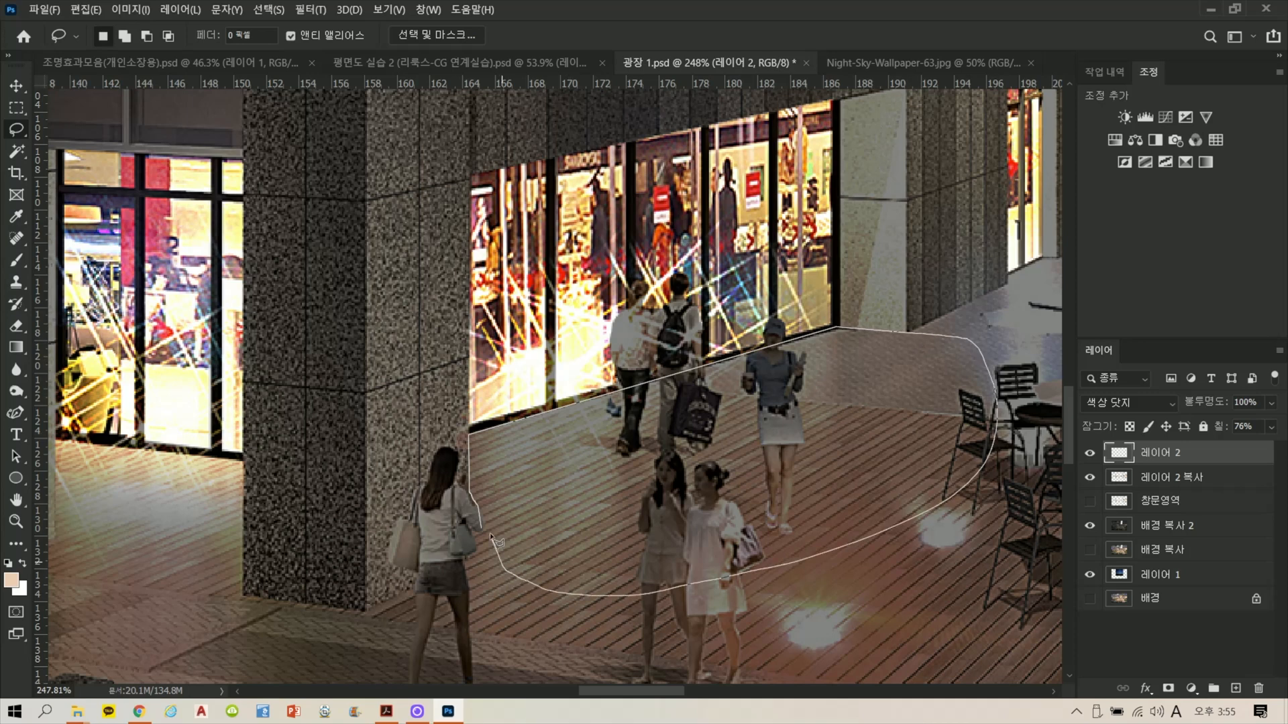
pyautogui.moveTo(489, 533); pyautogui.dragTo(493, 536)
# Step: Brush beige light at 100 px and 30% opacity onto the selected deck along the shop windows, and clear the selection
pyautogui.click(17, 260)
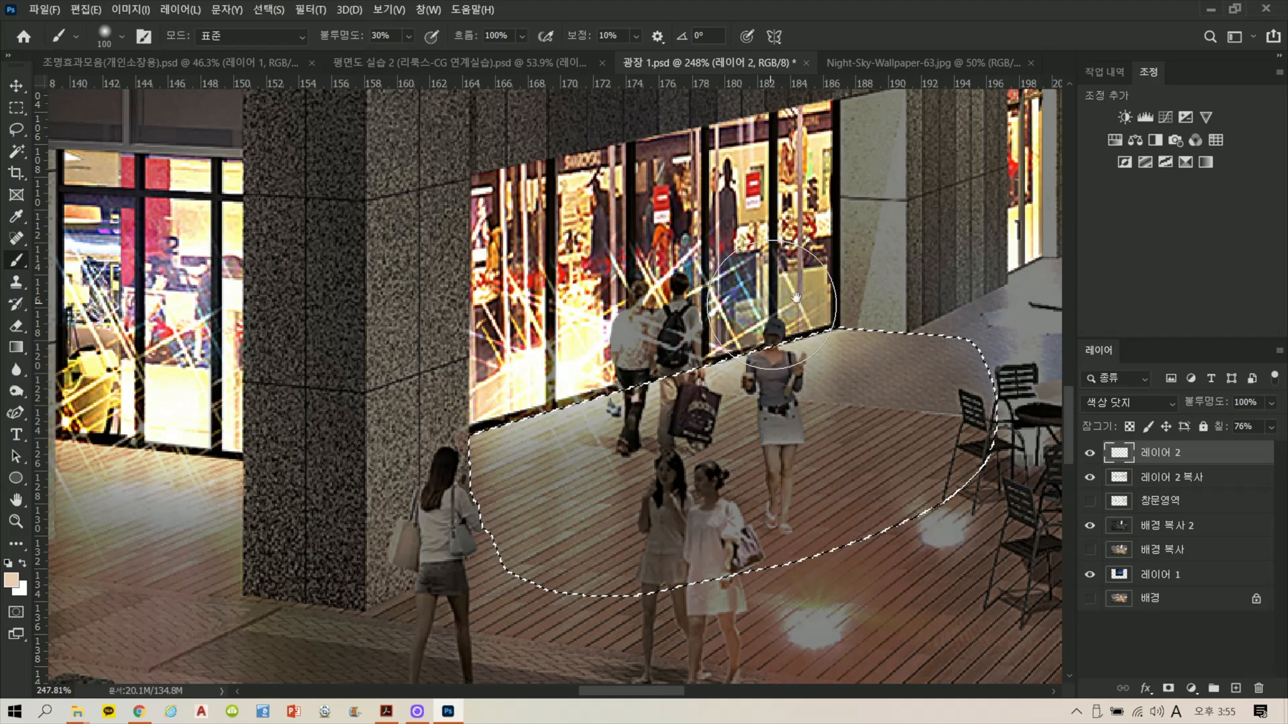
pyautogui.hscroll(6, 738, 403)
pyautogui.scroll(2, 738, 403)
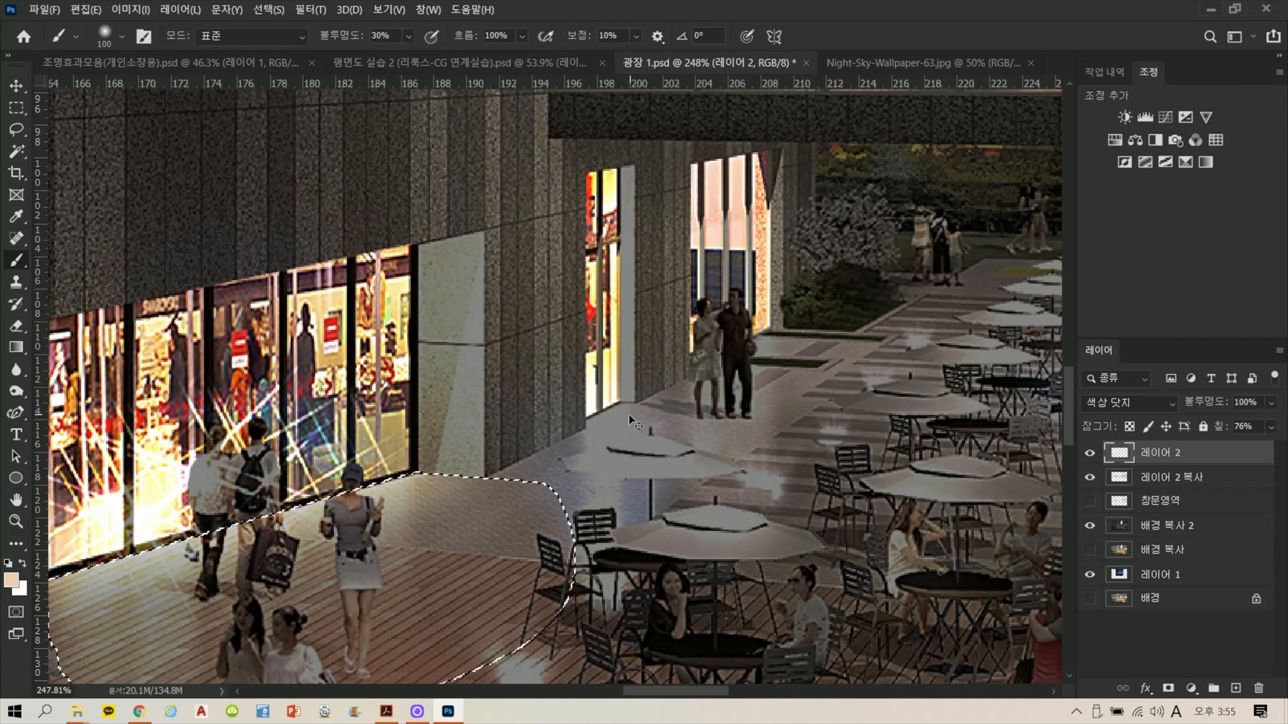
pyautogui.hotkey('ctrl', 'd')
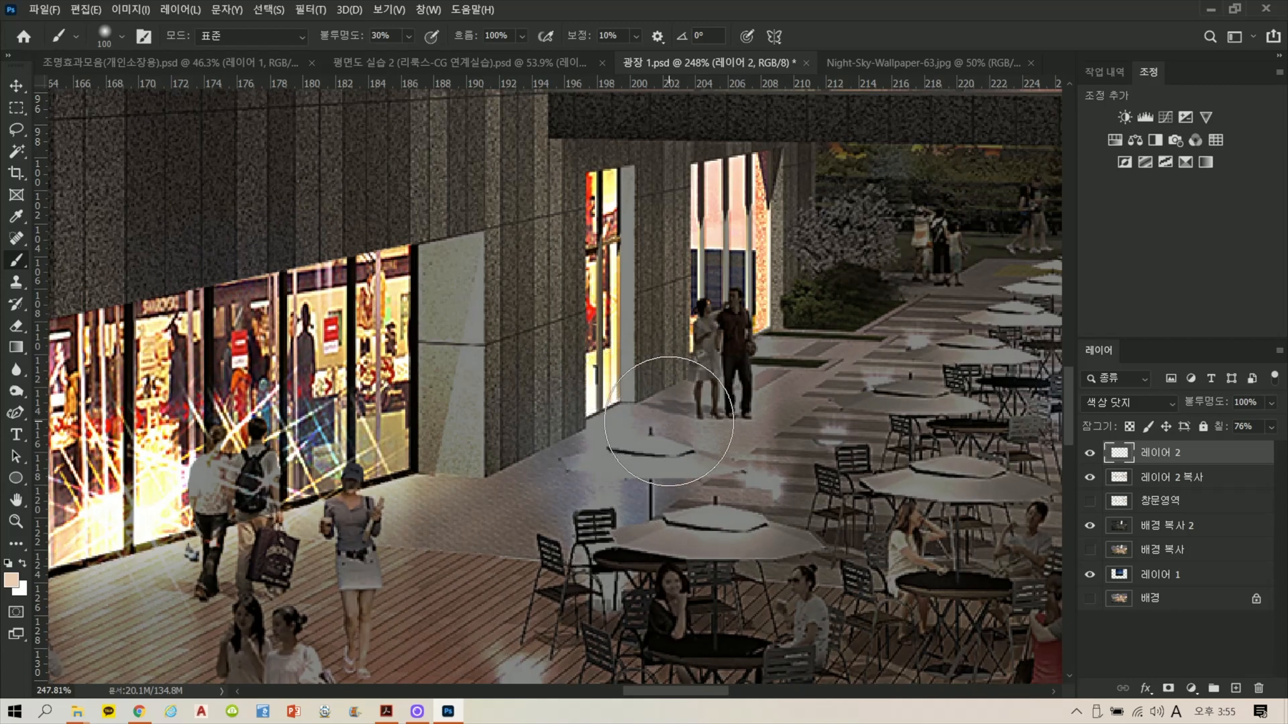
# Step: Outline the floor below the narrow corner window and around the standing couple's feet, brush beige light onto it at 30% opacity, and clear the selection
pyautogui.press('l')
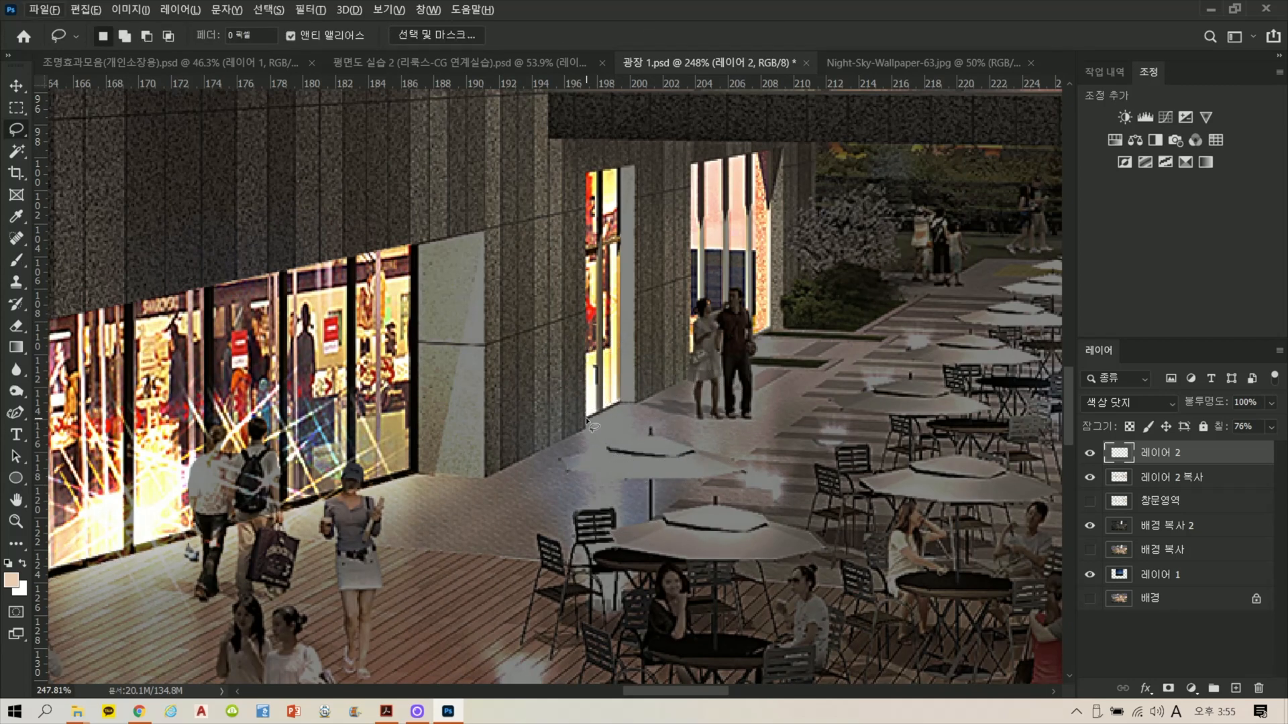
pyautogui.moveTo(585, 431); pyautogui.dragTo(529, 458)
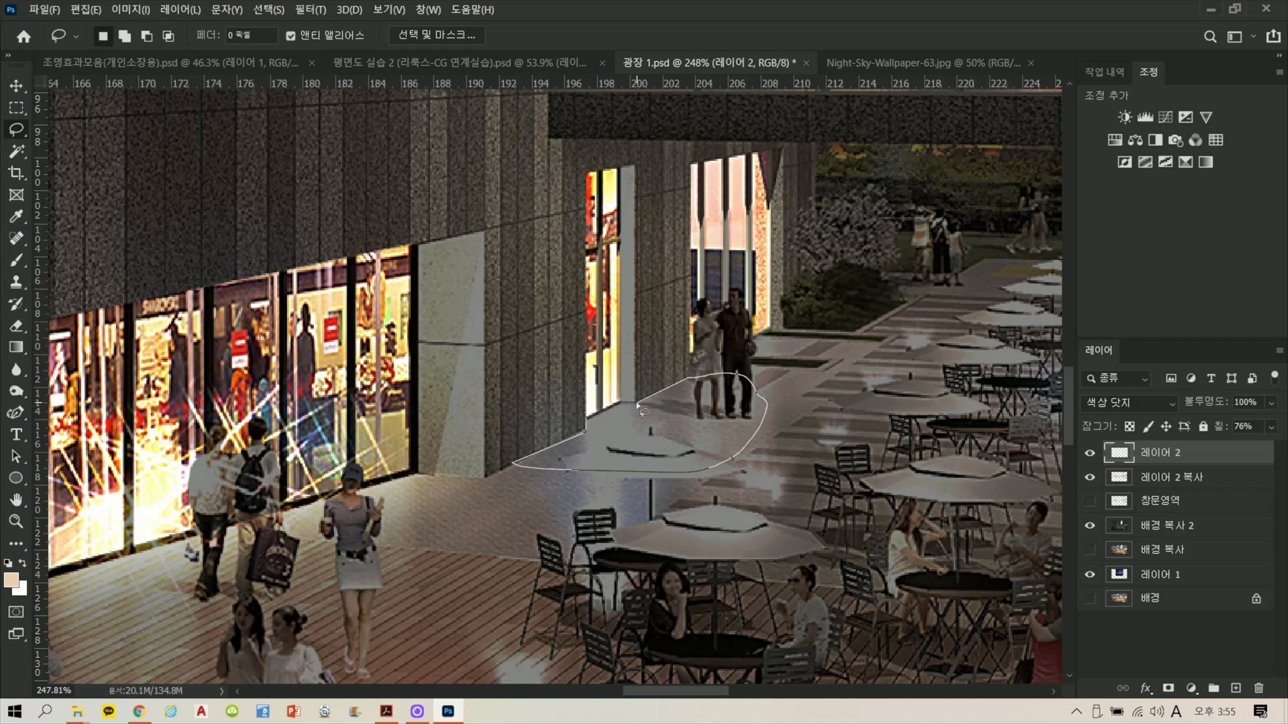
pyautogui.moveTo(638, 406); pyautogui.dragTo(589, 429)
pyautogui.press('b')
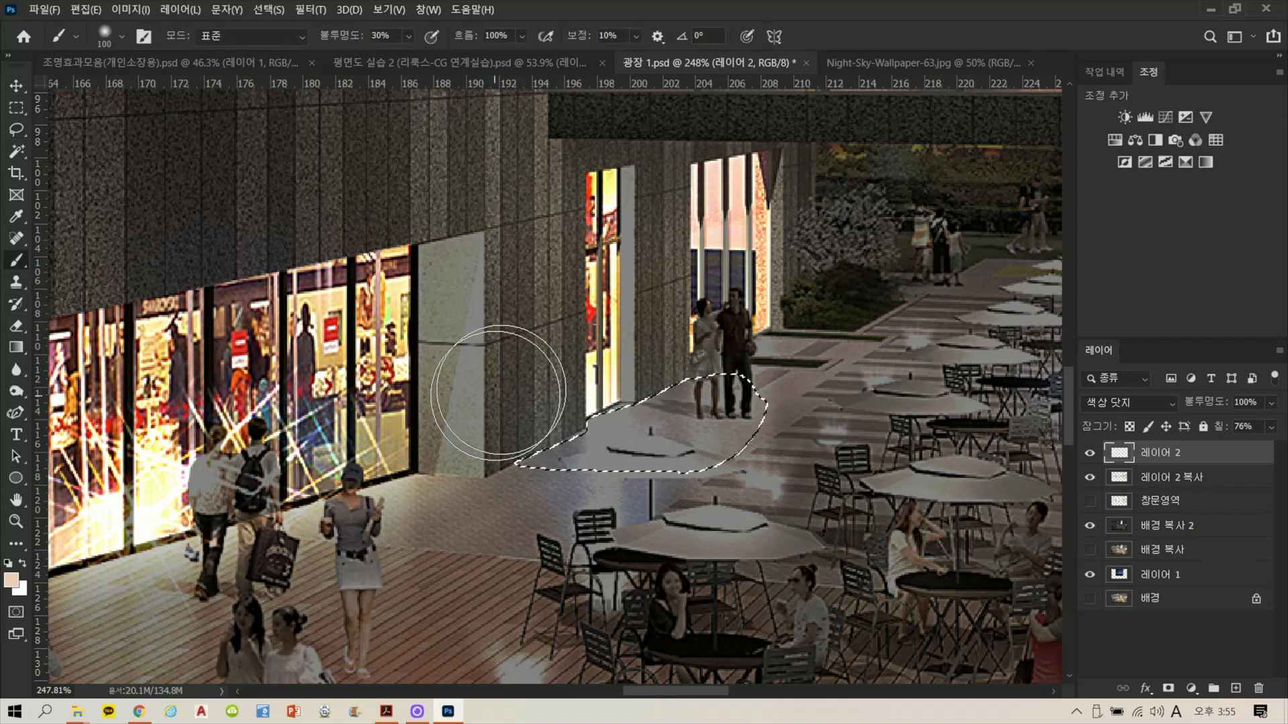
pyautogui.hotkey('ctrl', 'd')
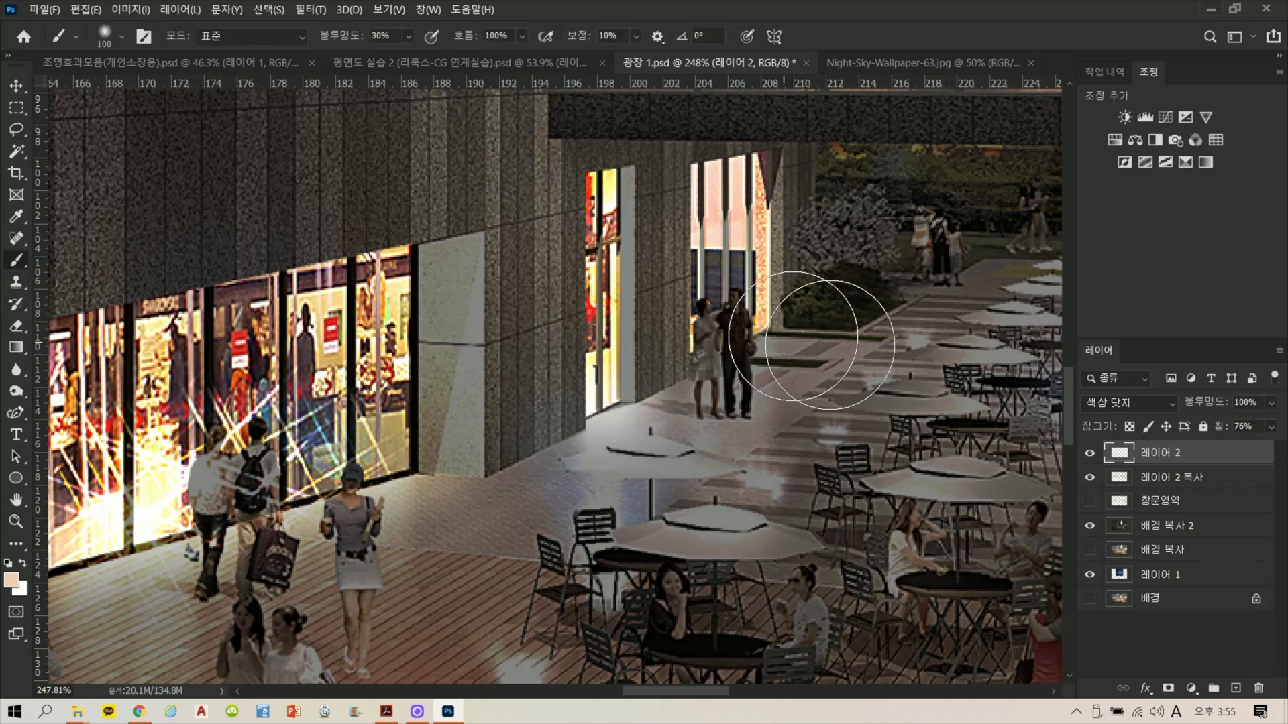
# Step: Outline the striped paving between the standing couple and the parasols, brush beige light onto it at 30% opacity, and clear the selection
pyautogui.click(16, 129)
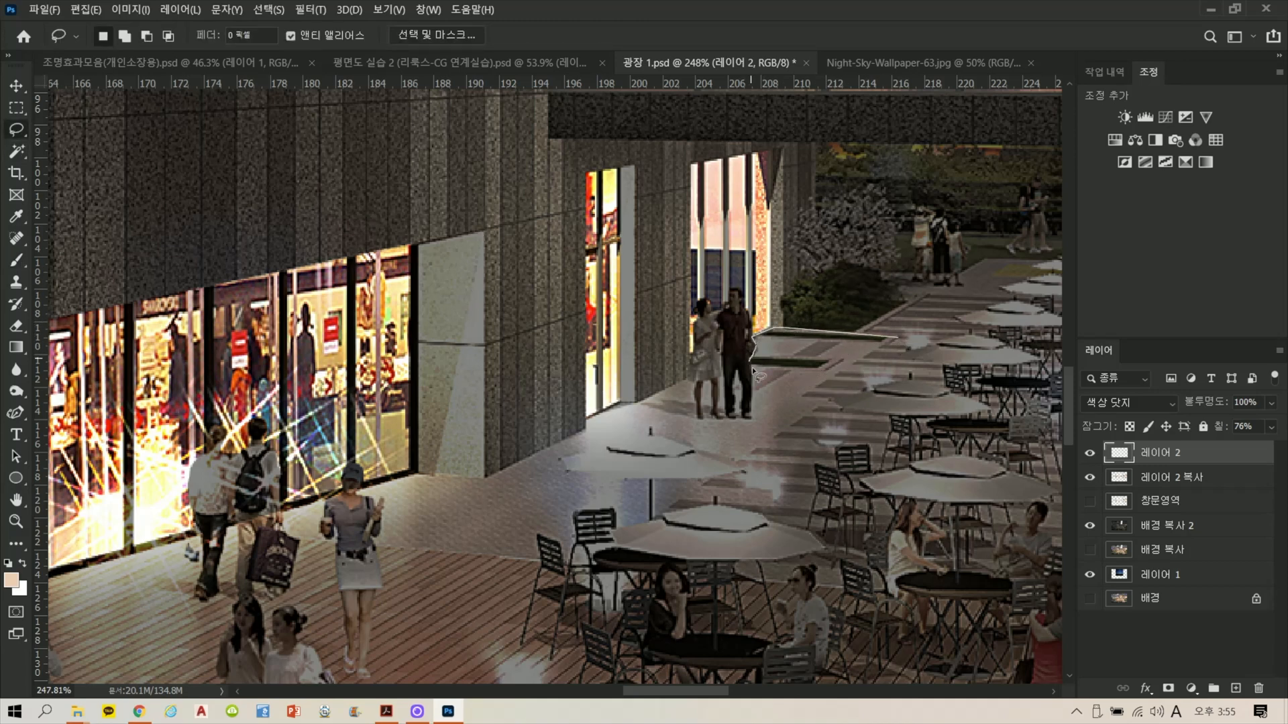
pyautogui.moveTo(754, 400)
pyautogui.mouseDown()
pyautogui.moveTo(818, 433)
pyautogui.moveTo(908, 369)
pyautogui.moveTo(902, 339)
pyautogui.mouseUp()
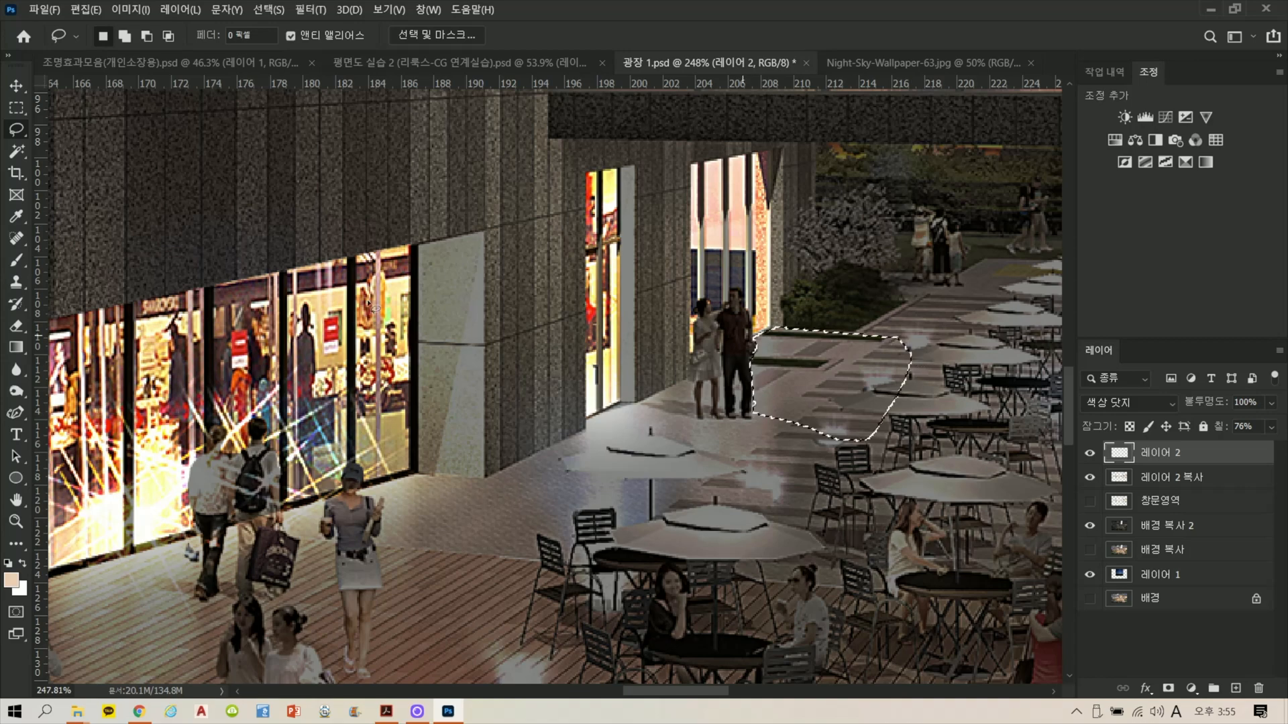
pyautogui.click(16, 260)
pyautogui.hotkey('ctrl', 'd')
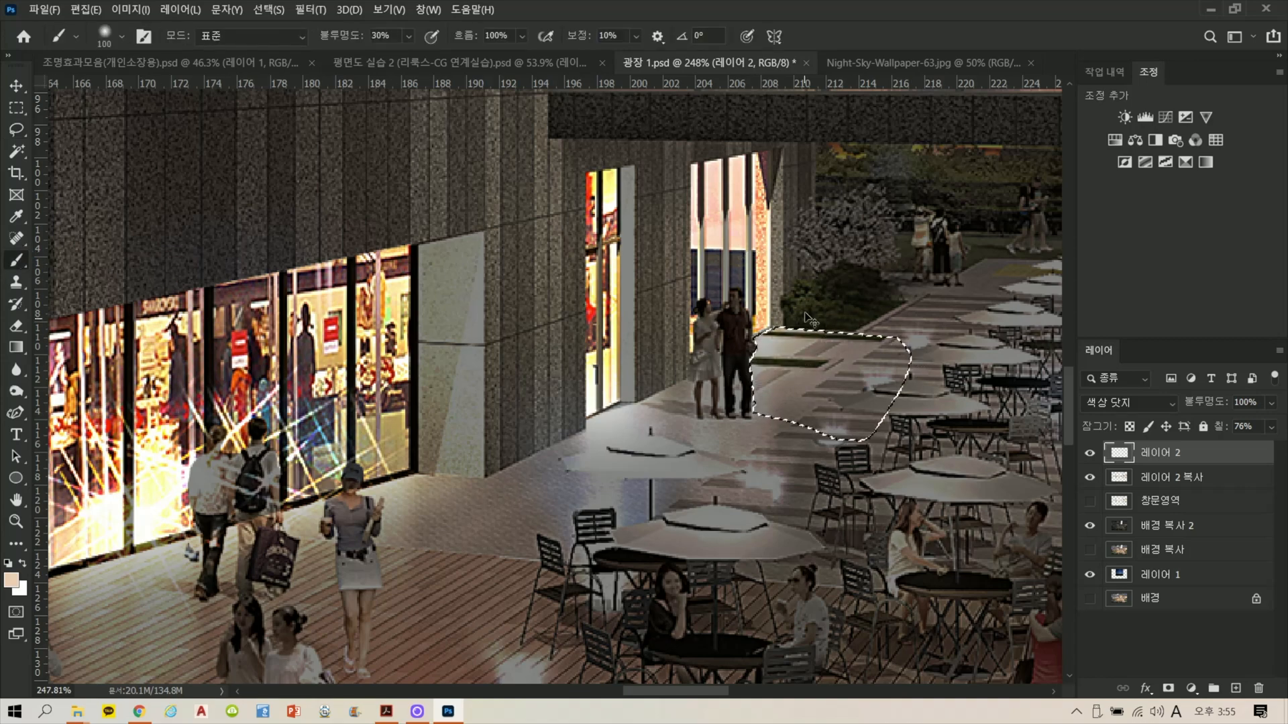
# Step: Outline the deck in front of the clothing shop window between the two stone columns, brush beige light at 30% opacity onto it, and clear the selection
pyautogui.keyDown('alt'); pyautogui.scroll(-2, 860, 309); pyautogui.keyUp('alt')
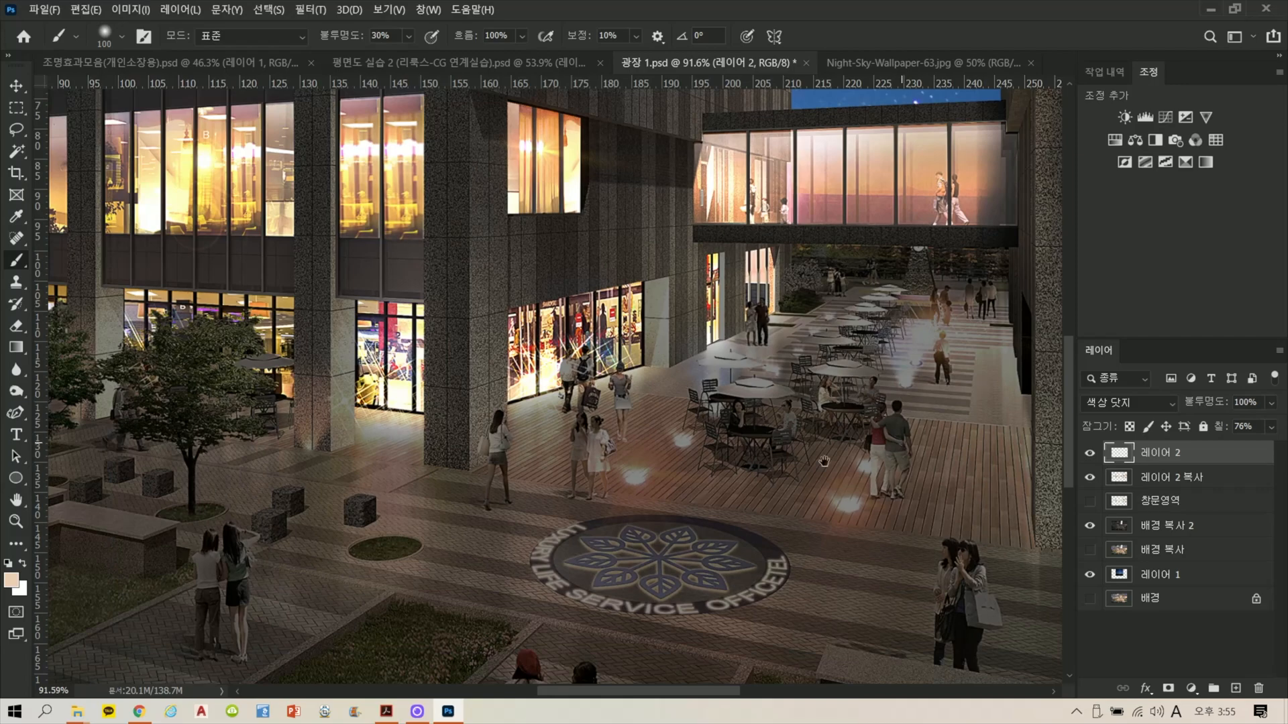
pyautogui.moveTo(824, 461); pyautogui.dragTo(234, 413)
pyautogui.scroll(4, 585, 490)
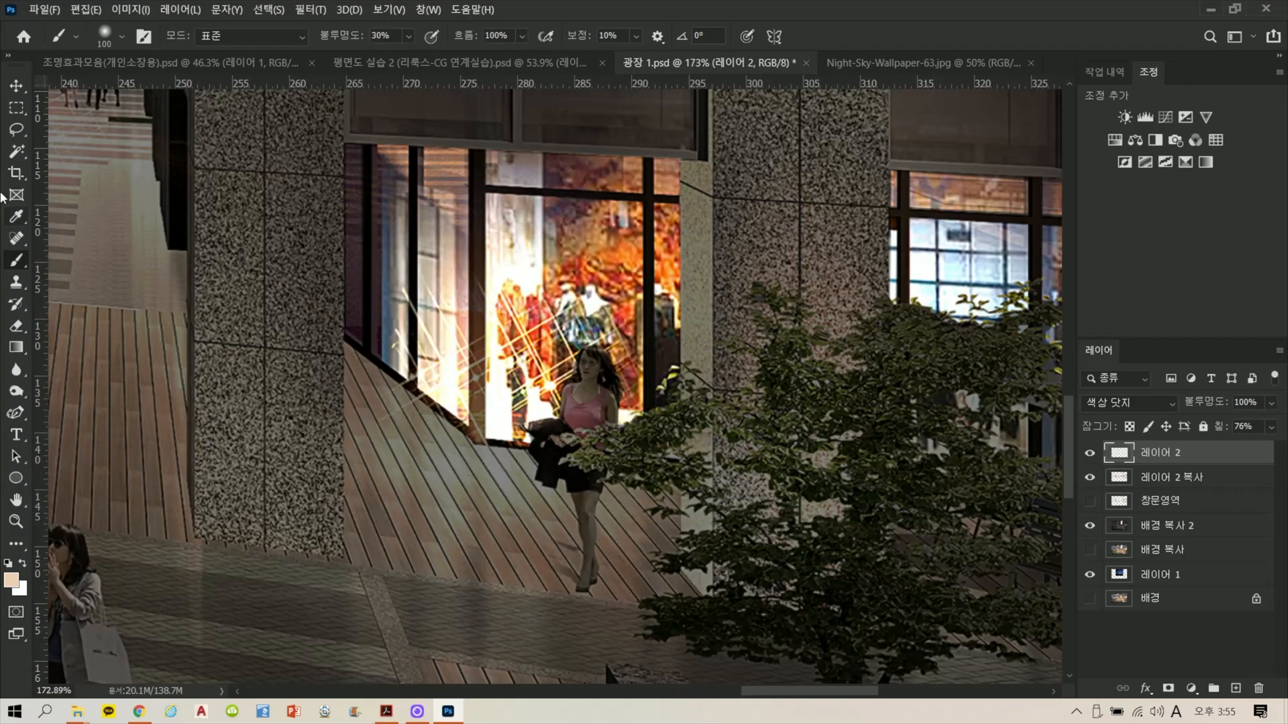
pyautogui.click(16, 128)
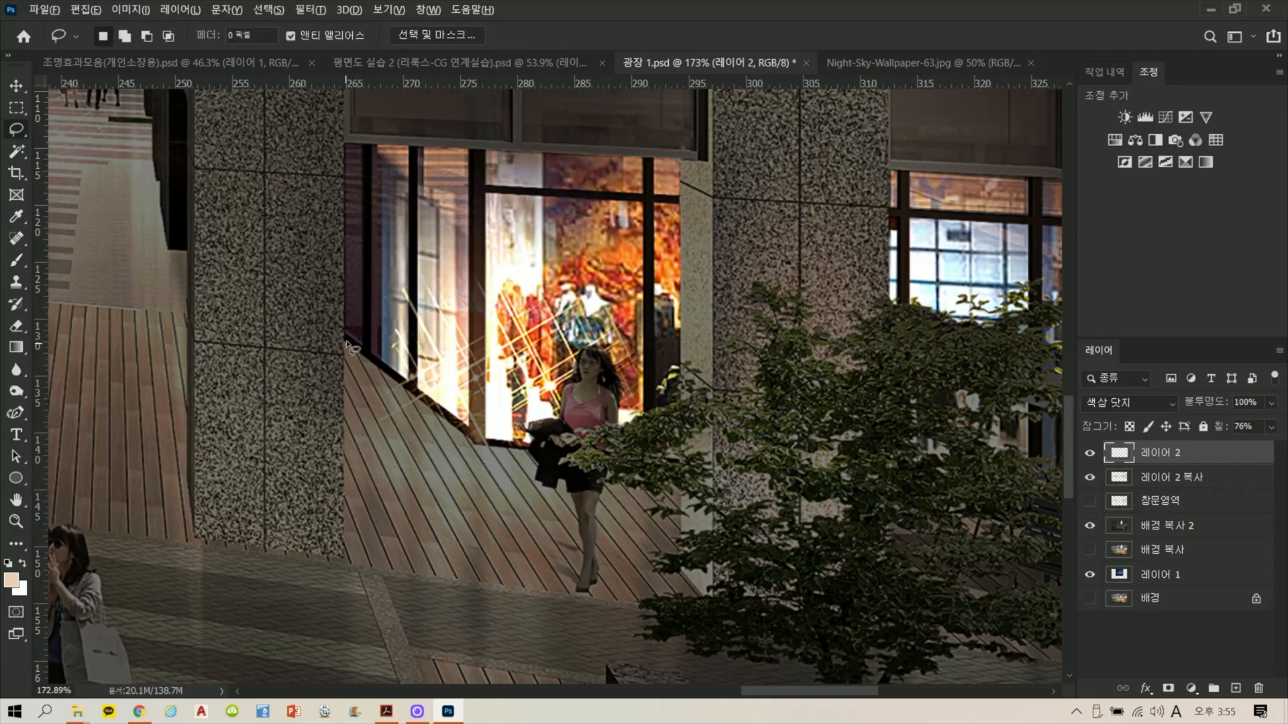
pyautogui.moveTo(349, 345)
pyautogui.mouseDown()
pyautogui.moveTo(477, 443)
pyautogui.moveTo(683, 470)
pyautogui.moveTo(680, 593)
pyautogui.moveTo(376, 644)
pyautogui.moveTo(335, 582)
pyautogui.moveTo(347, 346)
pyautogui.moveTo(724, 483)
pyautogui.mouseUp()
pyautogui.press('b')
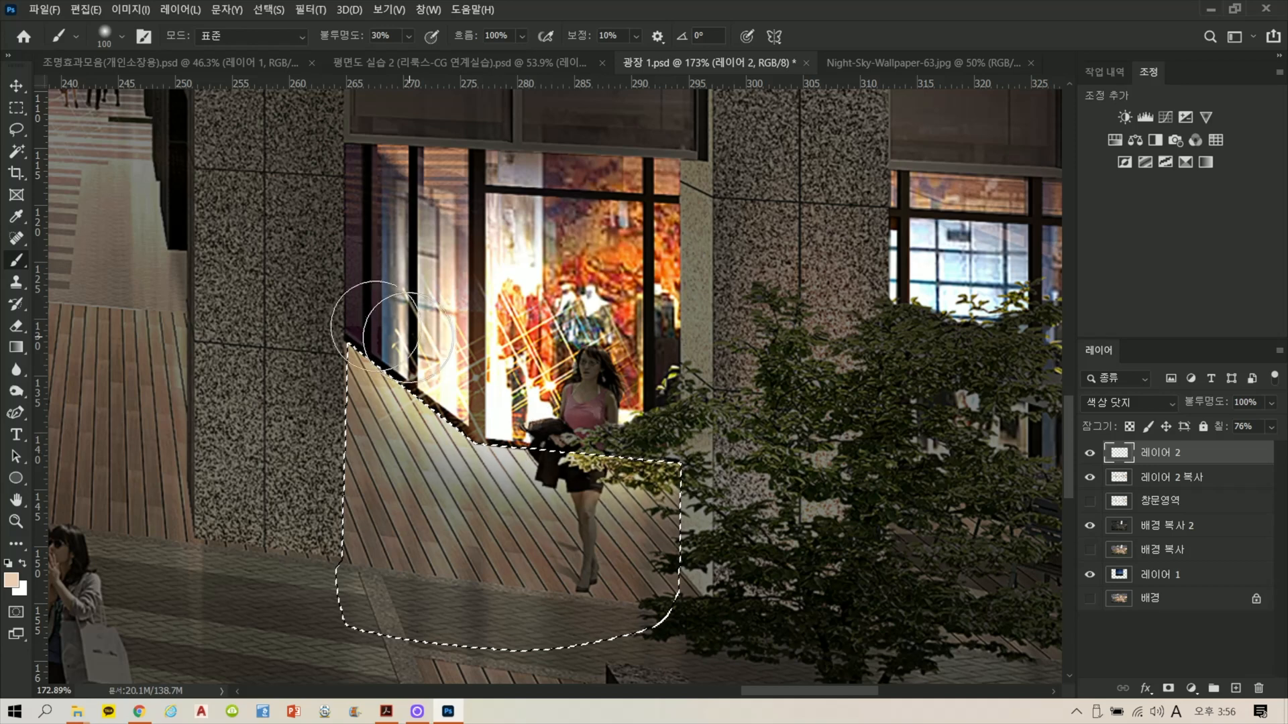
pyautogui.hotkey('ctrl', 'd')
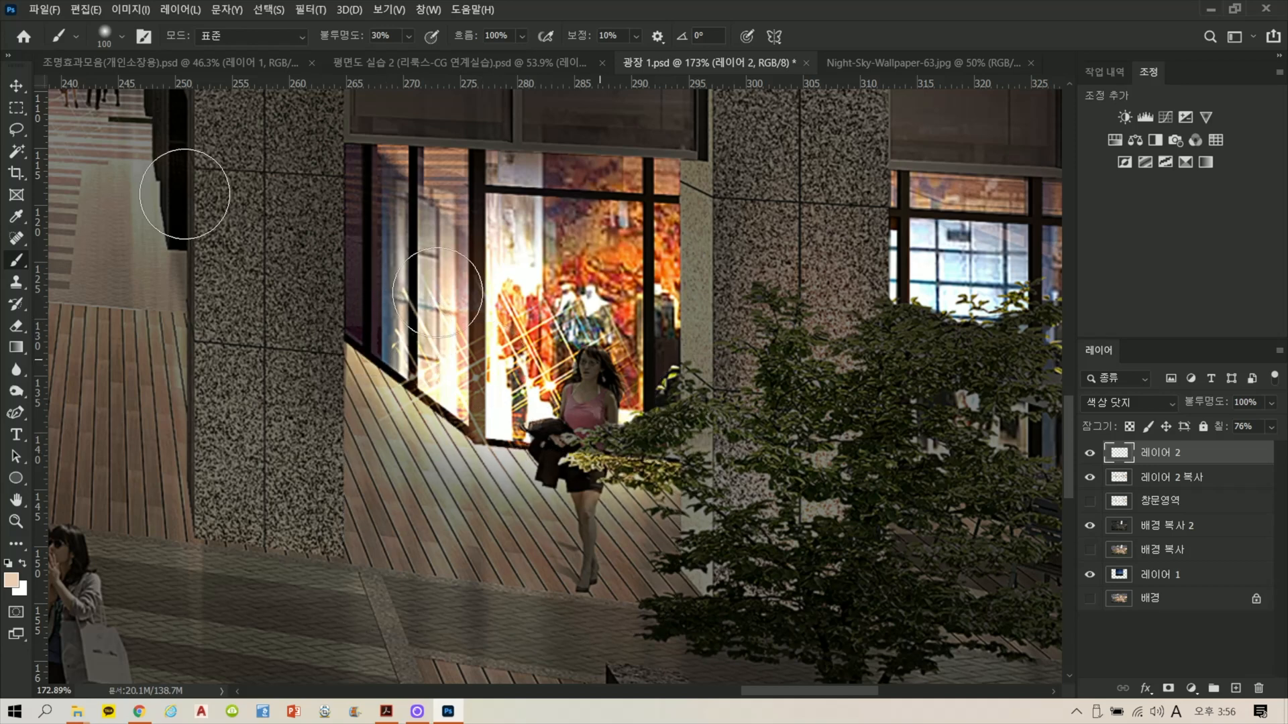
# Step: Outline the tree branch and the woman in front of the clothing shop window with the Lasso, and drop the selection
pyautogui.click(16, 129)
pyautogui.moveTo(777, 544); pyautogui.dragTo(667, 490)
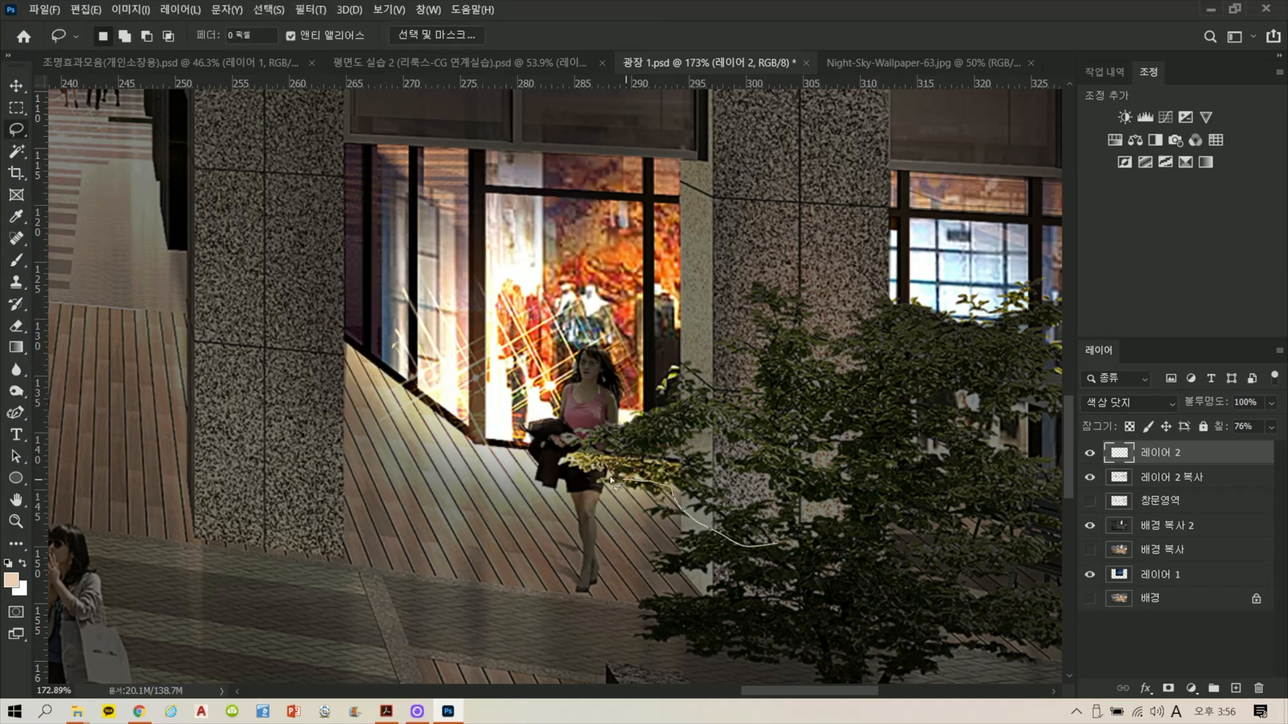
pyautogui.moveTo(575, 477)
pyautogui.mouseDown()
pyautogui.moveTo(533, 429)
pyautogui.moveTo(741, 368)
pyautogui.moveTo(817, 394)
pyautogui.mouseUp()
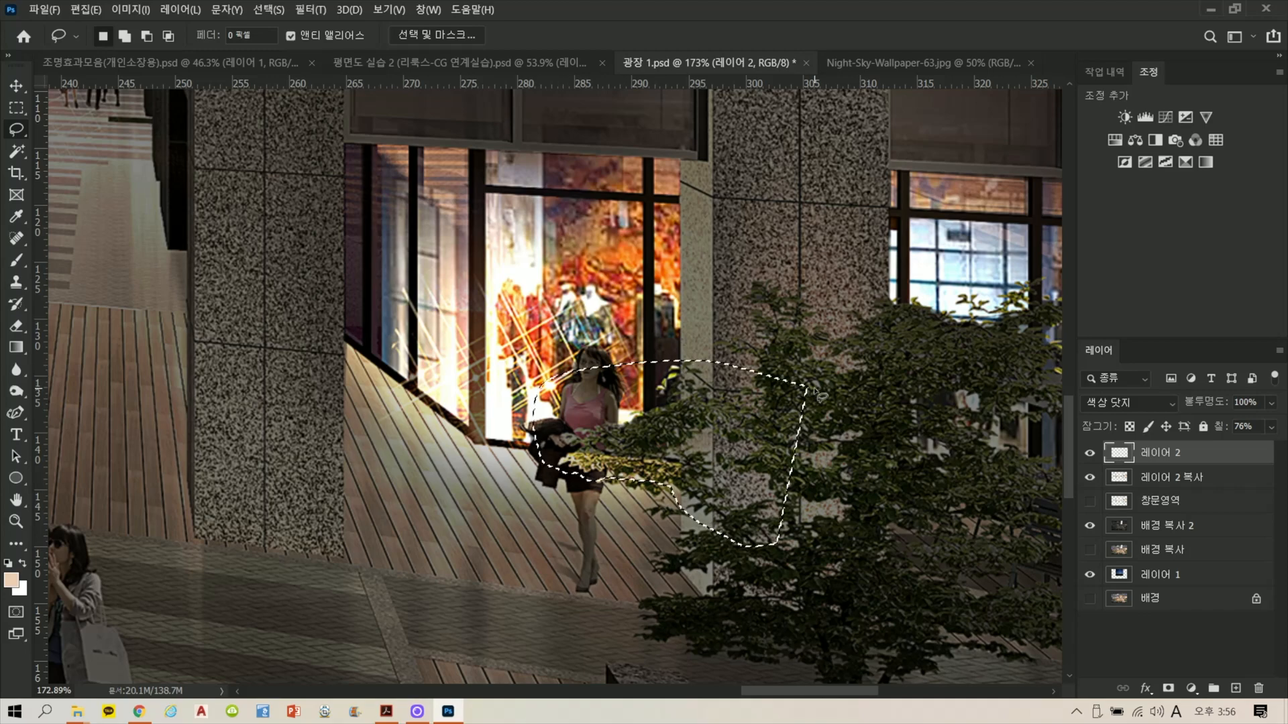
pyautogui.scroll(-6, 676, 461)
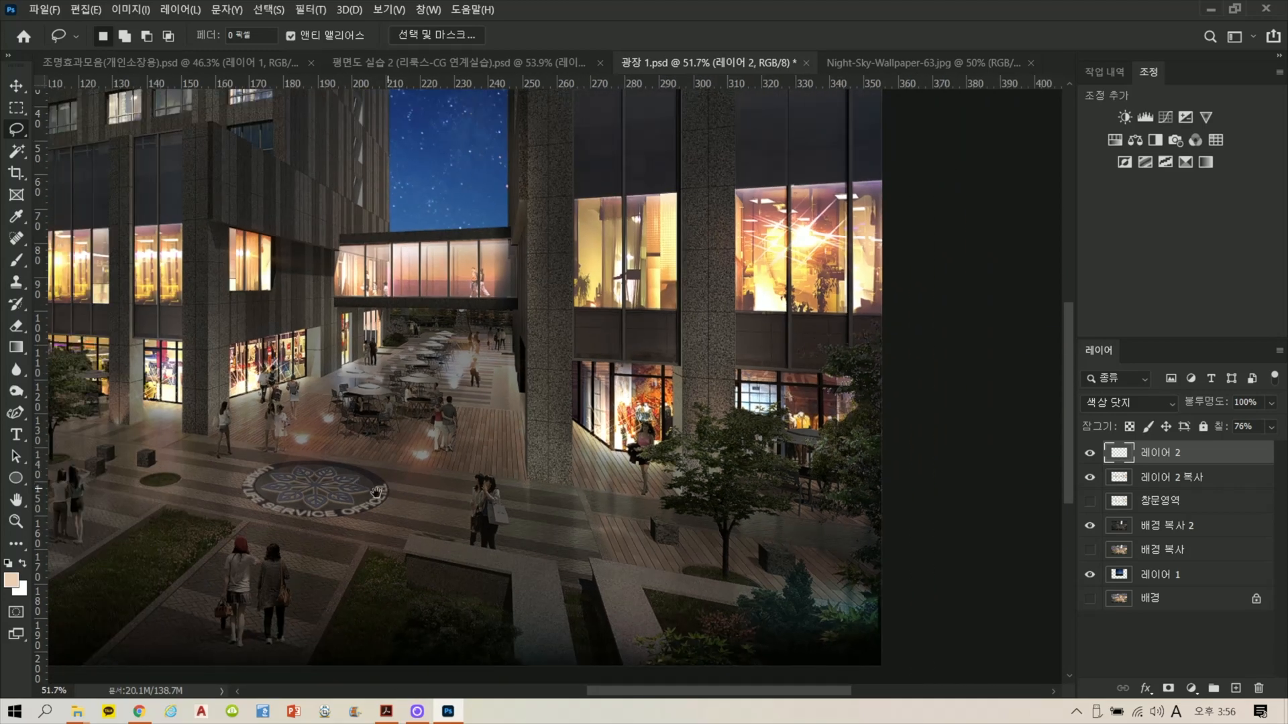
# Step: Outline the deck beside the column in front of the clothing shop window with the Lasso, and drop the selection
pyautogui.moveTo(377, 493); pyautogui.dragTo(601, 554)
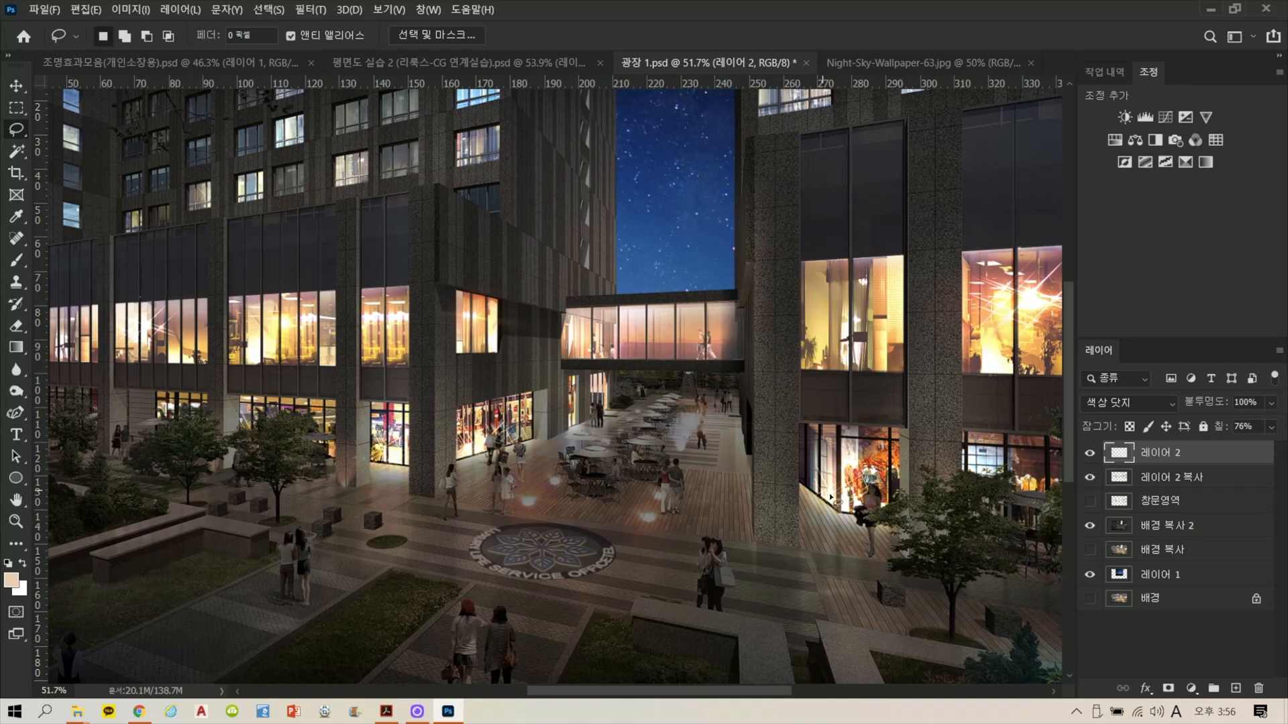
pyautogui.scroll(3, 833, 543)
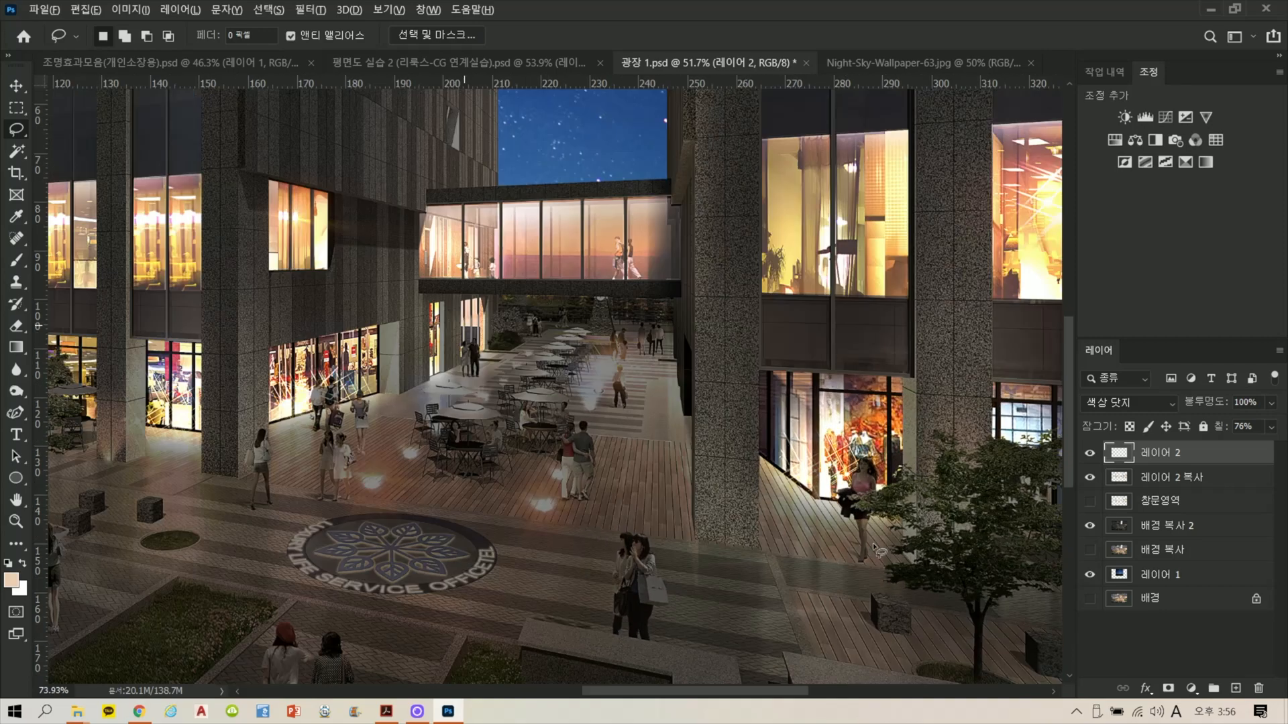
pyautogui.scroll(-1, 846, 540)
pyautogui.moveTo(795, 480)
pyautogui.mouseDown()
pyautogui.moveTo(854, 513)
pyautogui.moveTo(750, 518)
pyautogui.moveTo(761, 503)
pyautogui.mouseUp()
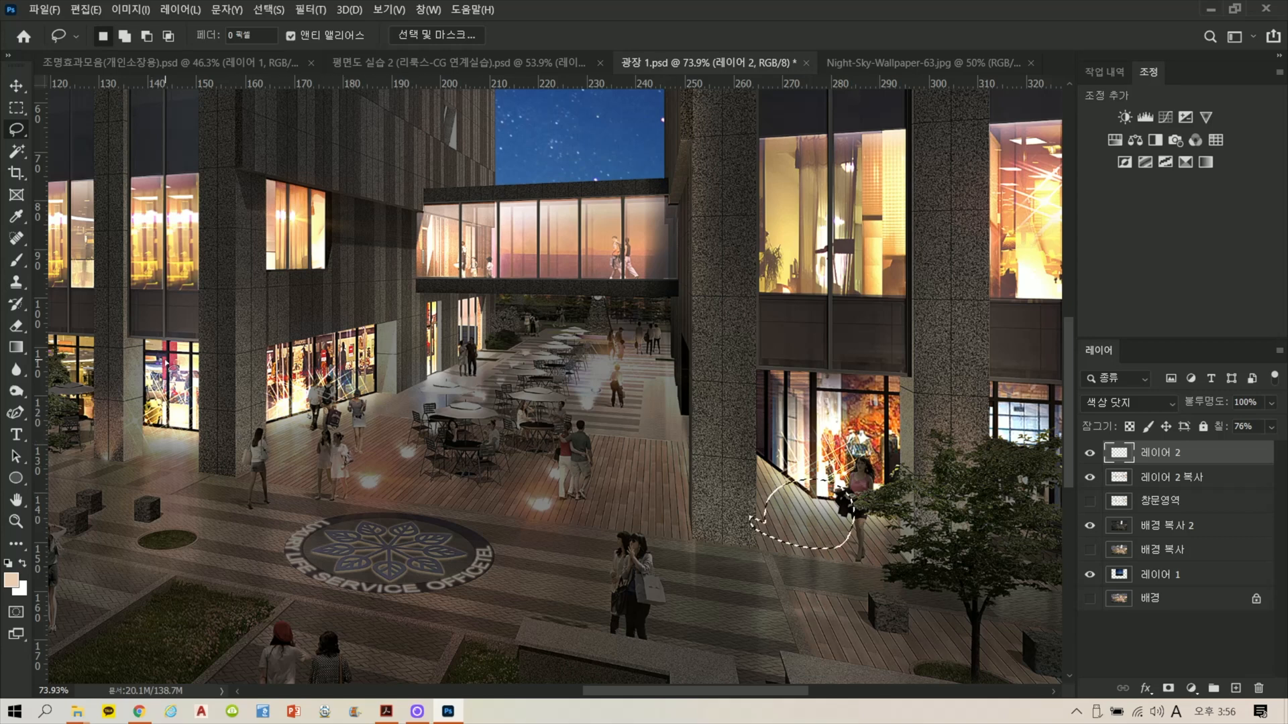
pyautogui.hotkey('ctrl', 'd')
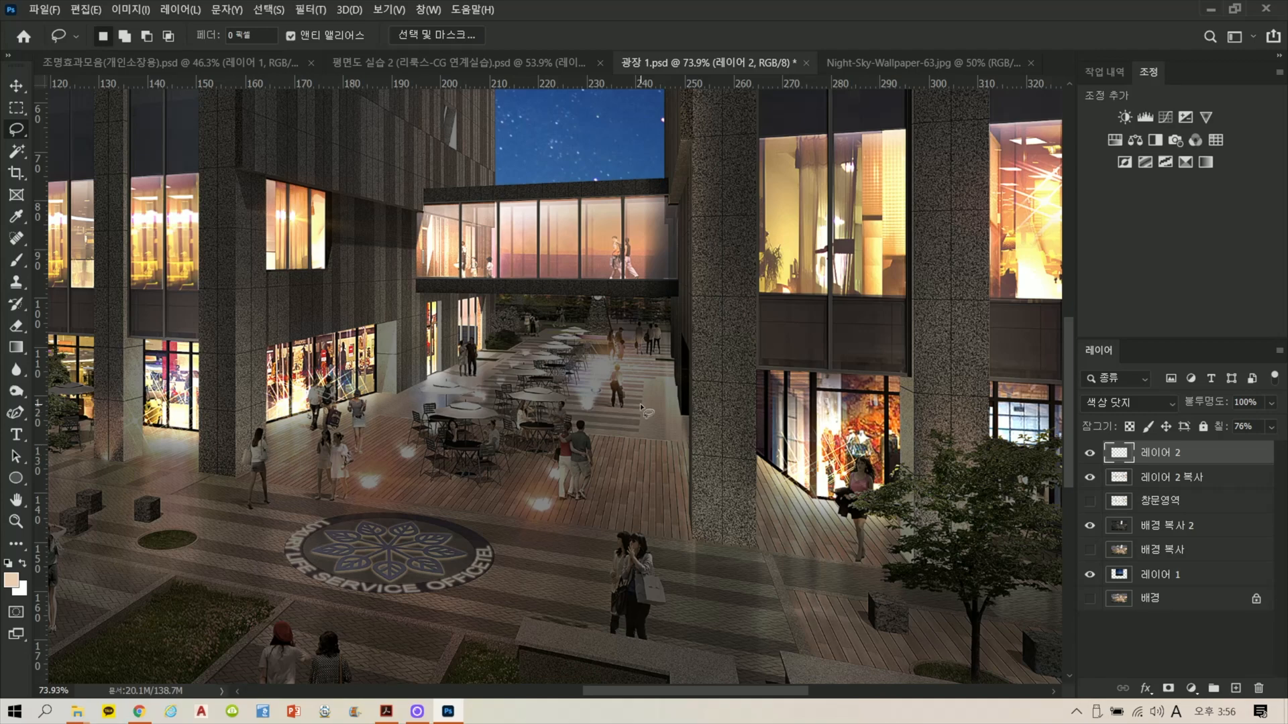
# Step: Toggle the 레이어 2 복사 layer to compare the whole night scene with and without it
pyautogui.scroll(-2, 594, 412)
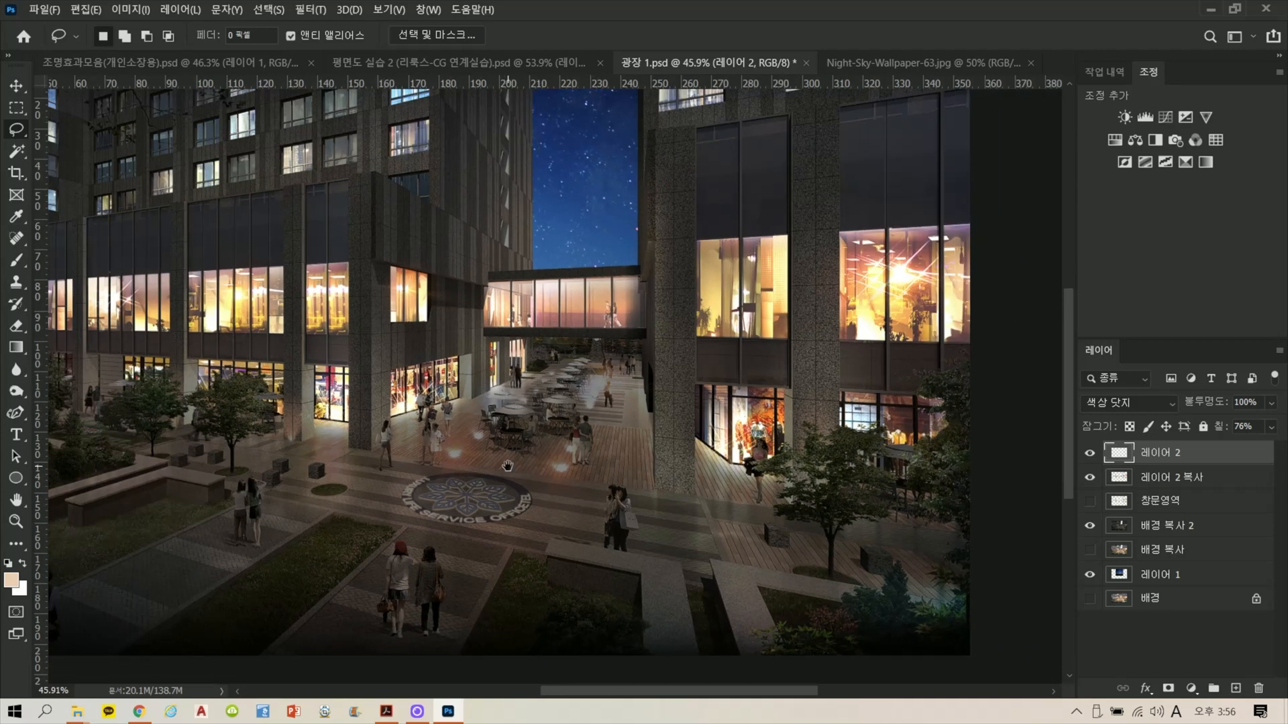
pyautogui.moveTo(507, 465); pyautogui.dragTo(618, 527)
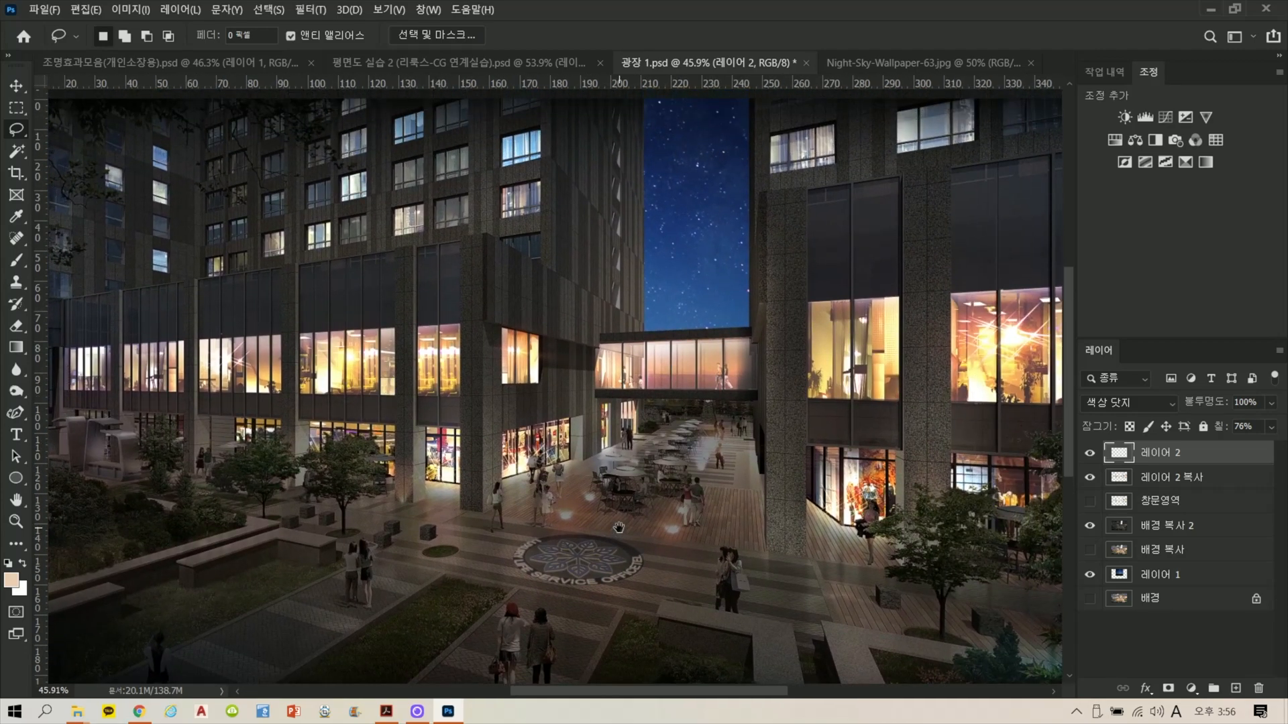
pyautogui.scroll(-2, 629, 484)
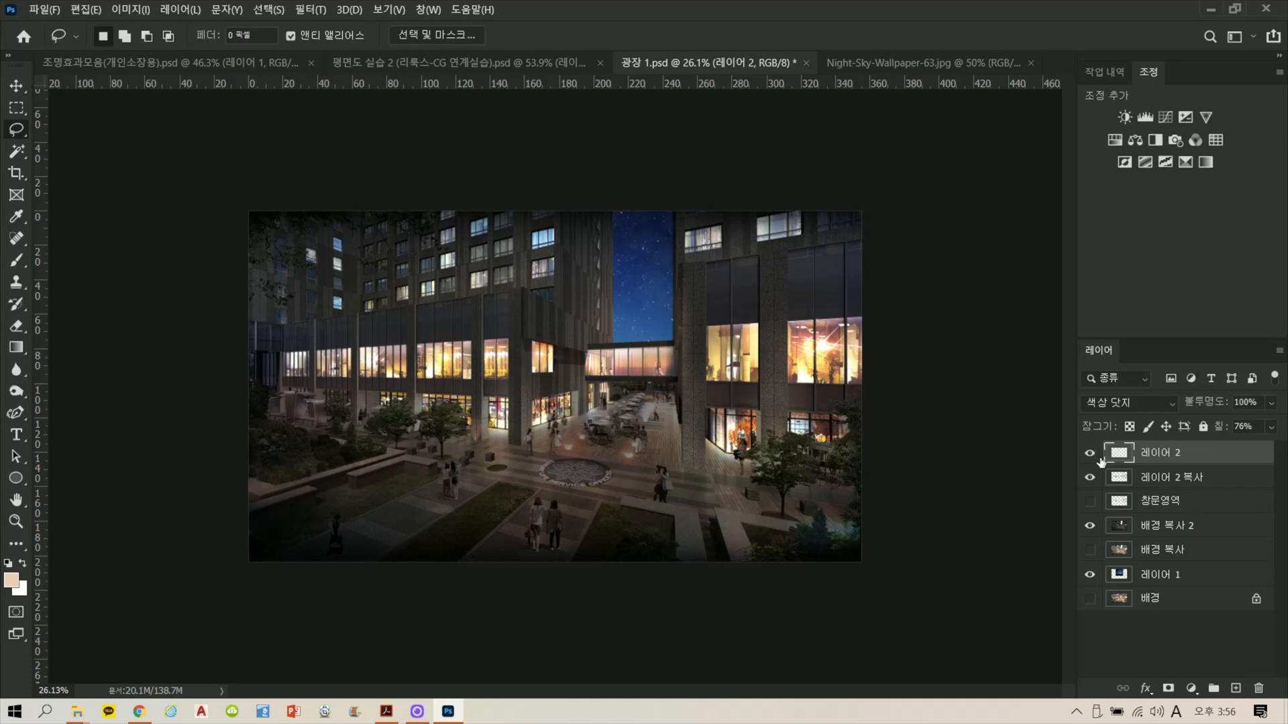
pyautogui.click(1093, 478)
pyautogui.click(1093, 478)
pyautogui.click(1094, 478)
# Step: Outline the bright blue tower window nearest the building's corner loosely with the Lasso
pyautogui.scroll(3, 495, 298)
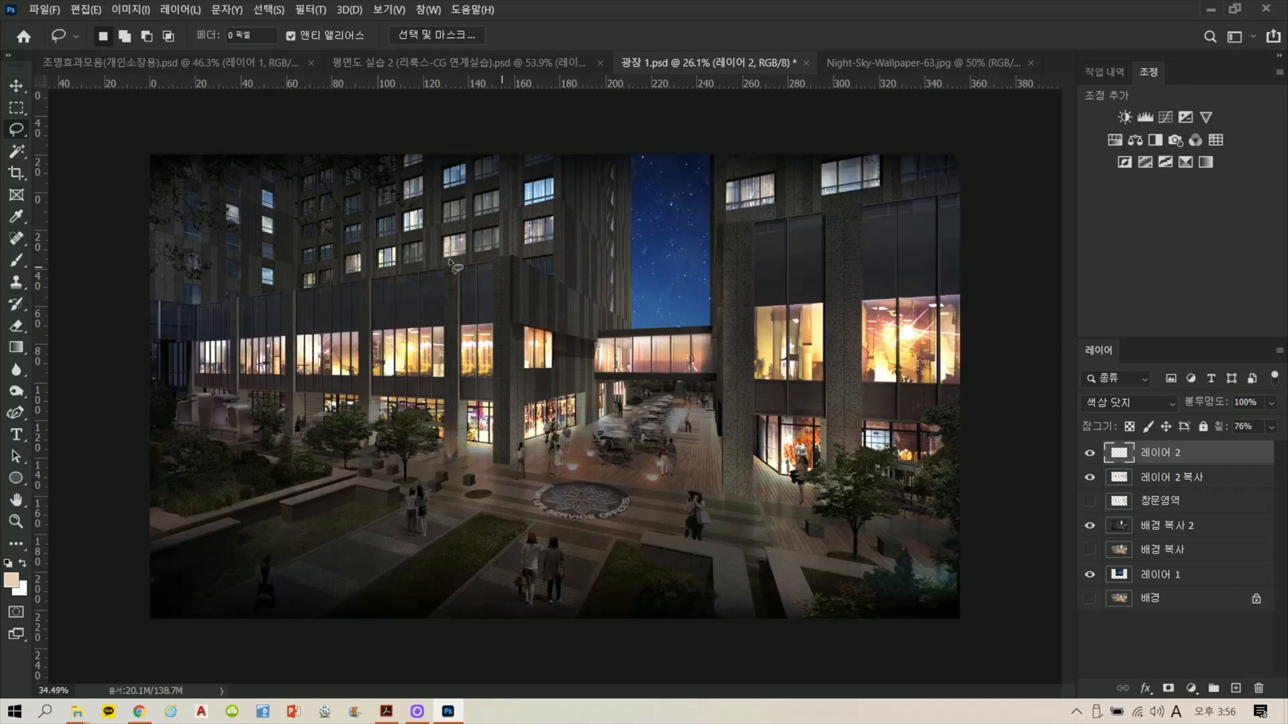
pyautogui.moveTo(477, 329); pyautogui.dragTo(651, 503)
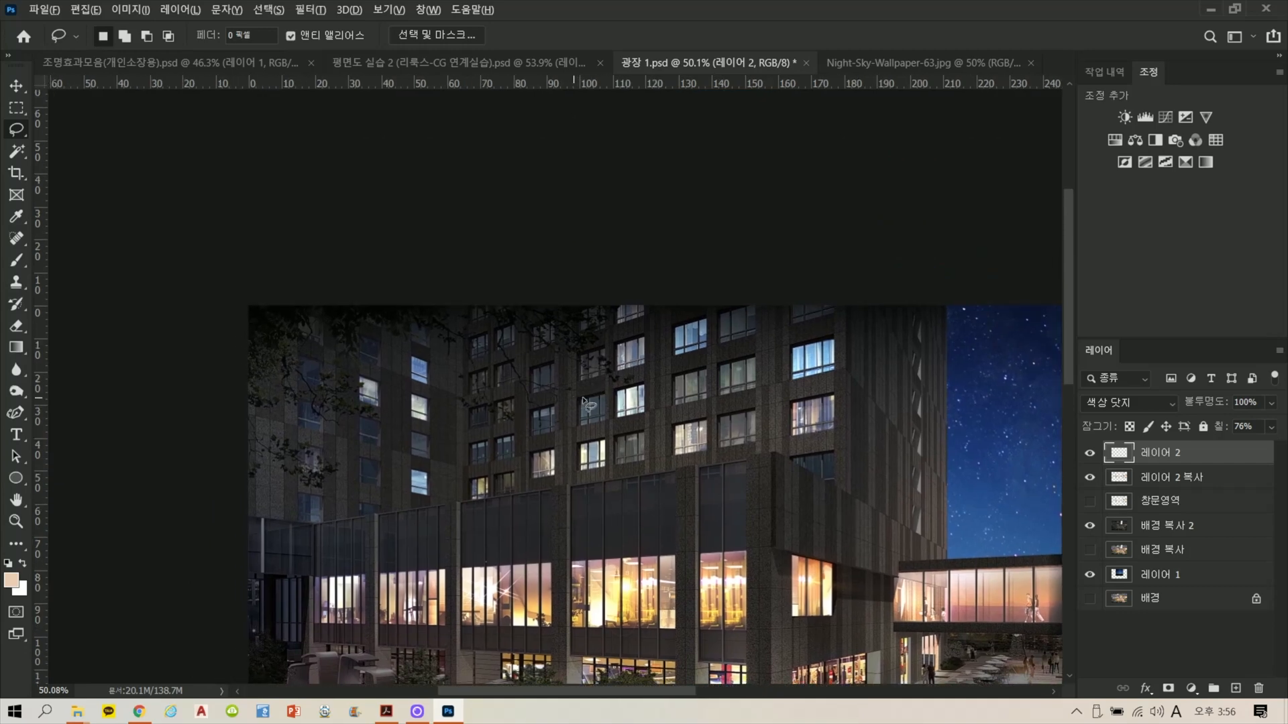
pyautogui.scroll(3, 584, 401)
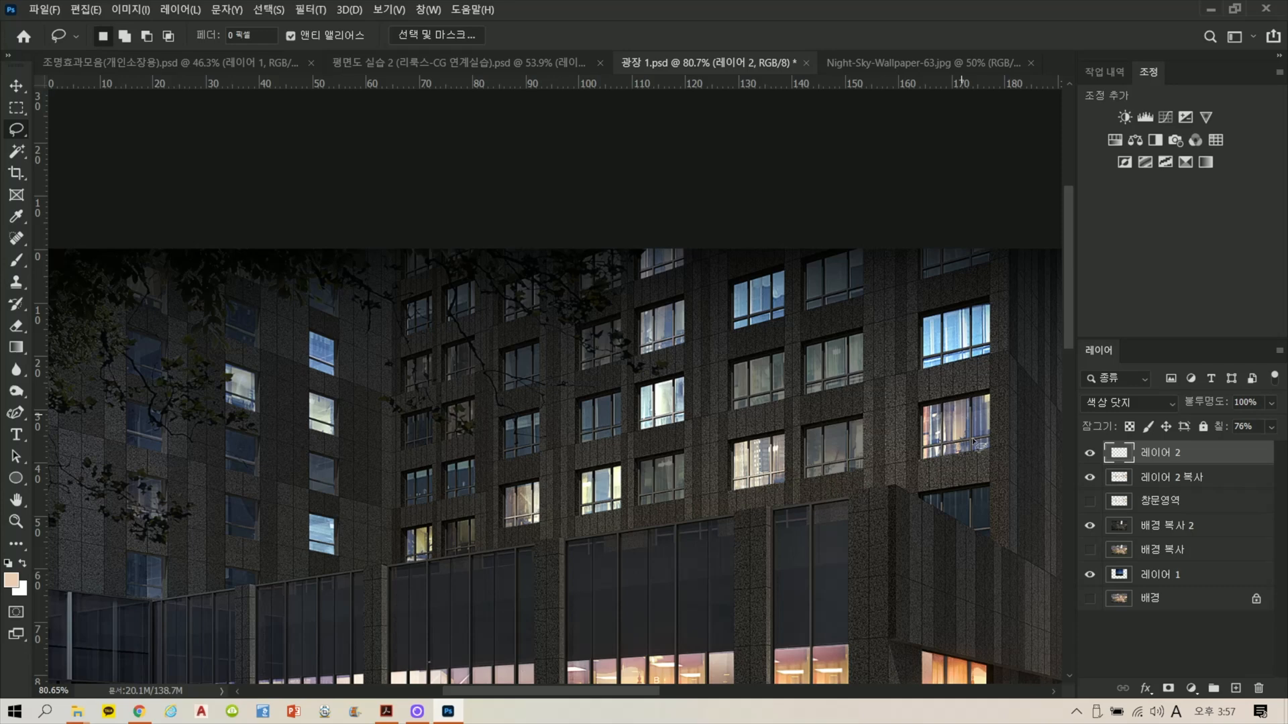
pyautogui.scroll(1, 761, 493)
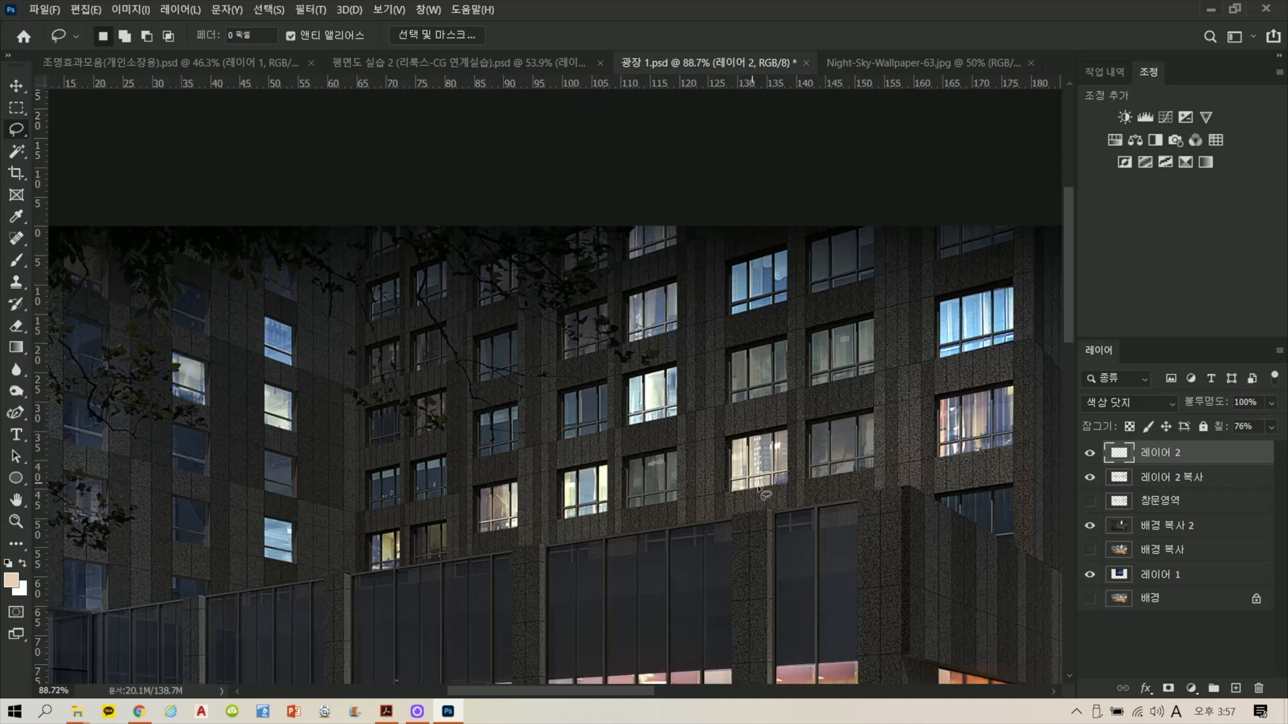
pyautogui.moveTo(894, 428); pyautogui.dragTo(889, 461)
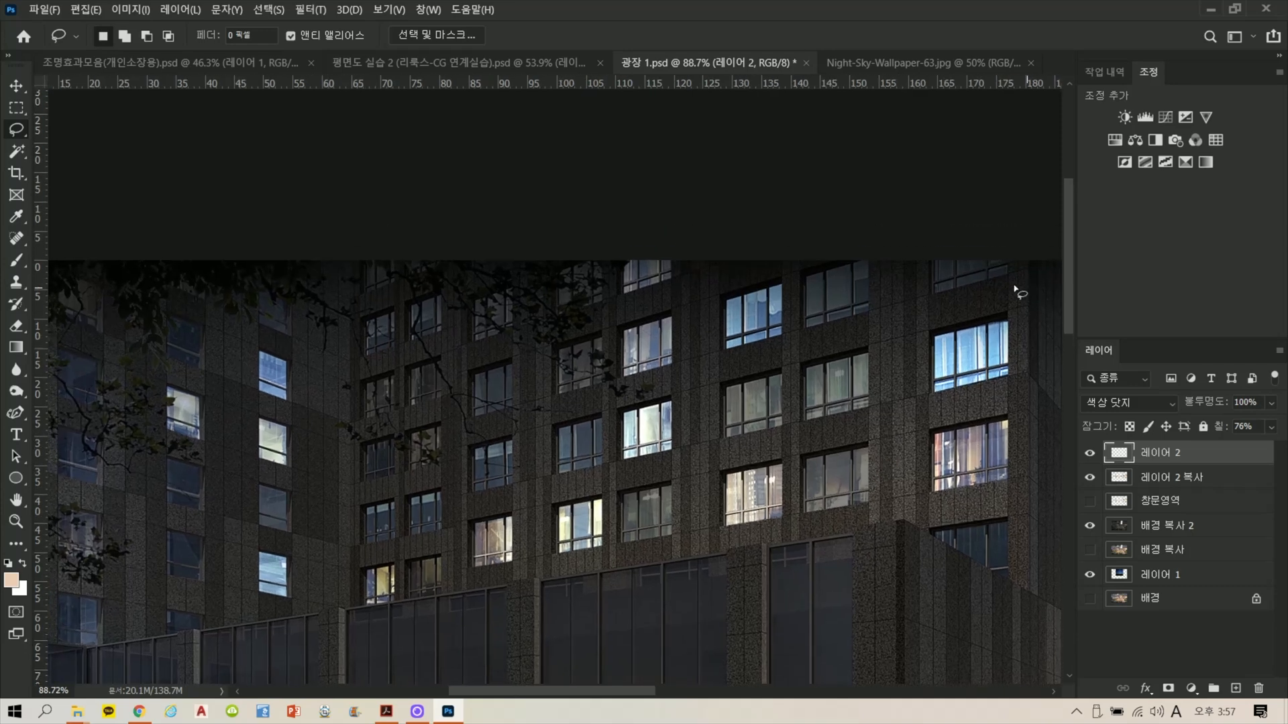
pyautogui.moveTo(1015, 288)
pyautogui.mouseDown()
pyautogui.moveTo(891, 407)
pyautogui.moveTo(955, 413)
pyautogui.moveTo(1035, 387)
pyautogui.moveTo(1057, 293)
pyautogui.mouseUp()
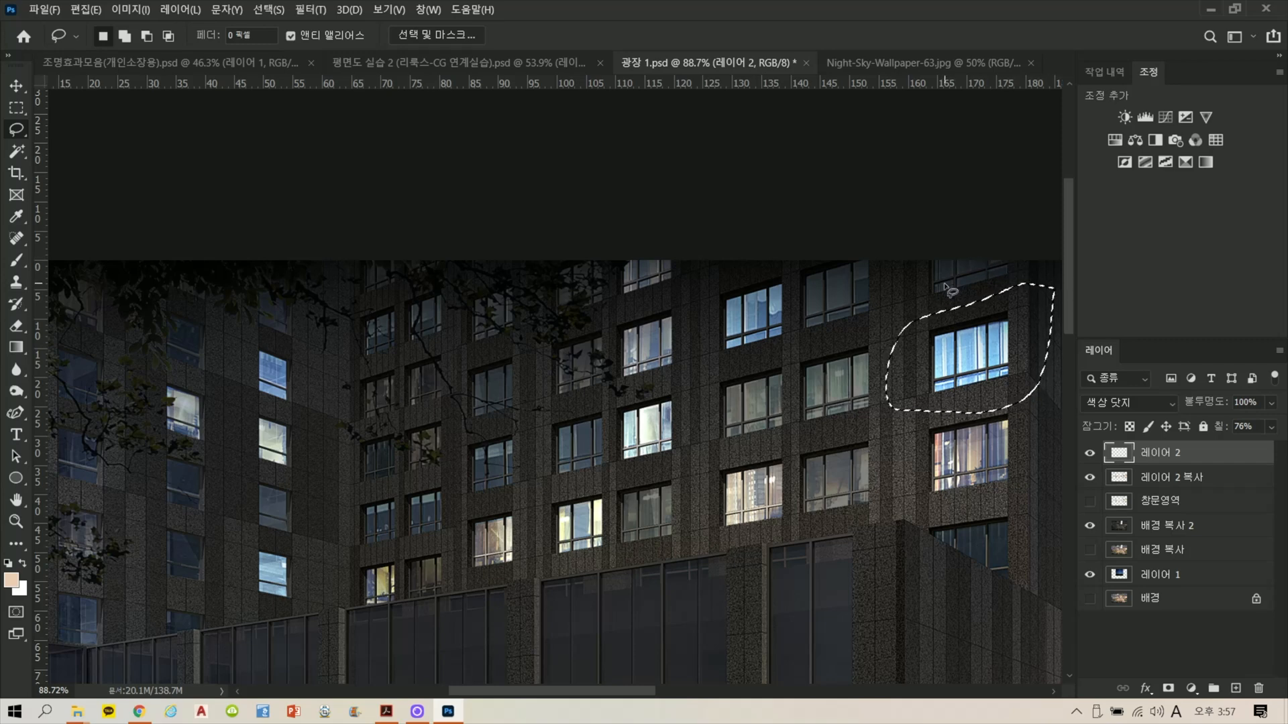
# Step: Recolour the selected window on the 레이어 2 복사 layer with Hue/Saturation, setting hue to +180 and saturation to -48
pyautogui.hotkey('ctrl', 'u')
pyautogui.click(676, 281)
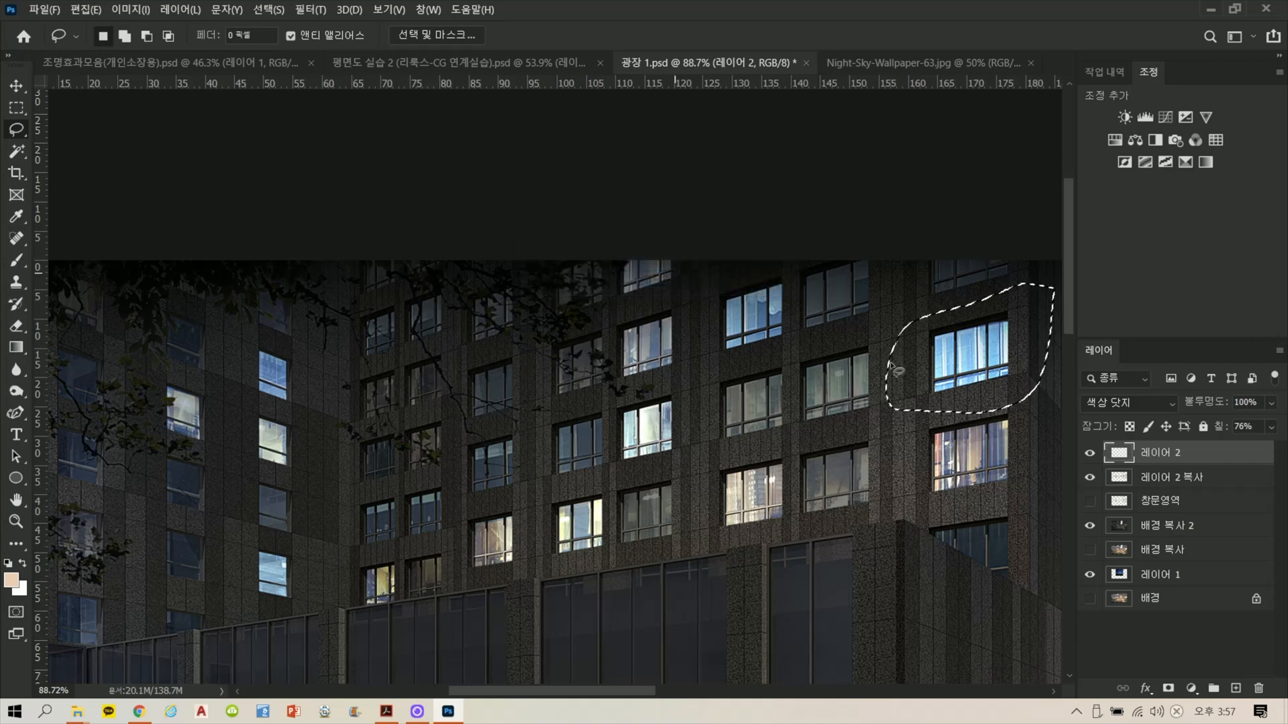
pyautogui.click(1171, 484)
pyautogui.hotkey('ctrl', 'u')
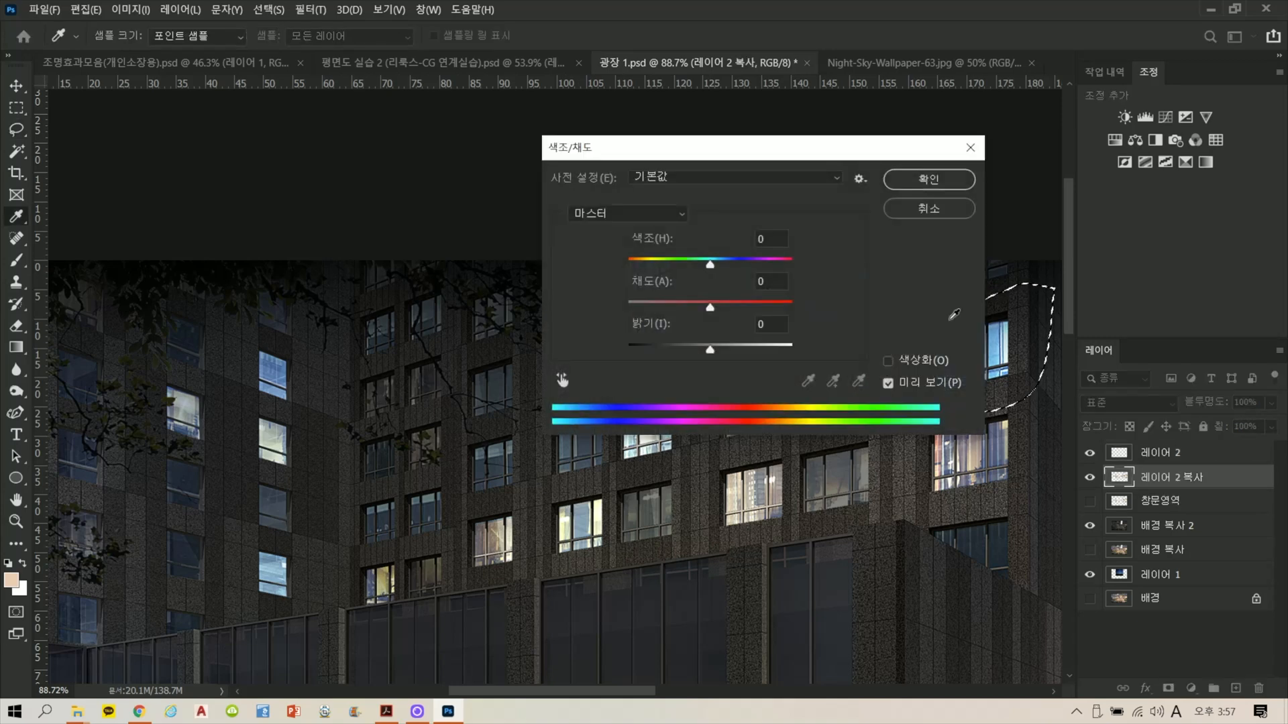
pyautogui.moveTo(869, 153); pyautogui.dragTo(644, 152)
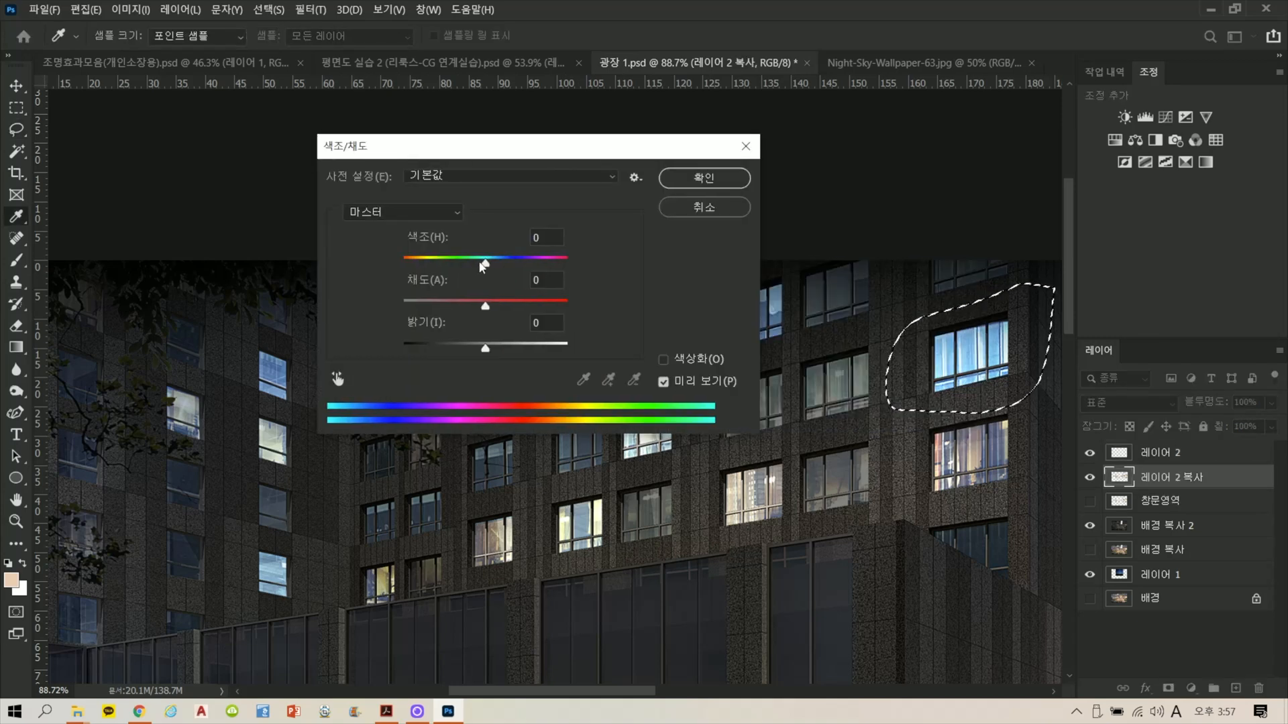
pyautogui.moveTo(485, 263); pyautogui.dragTo(603, 290)
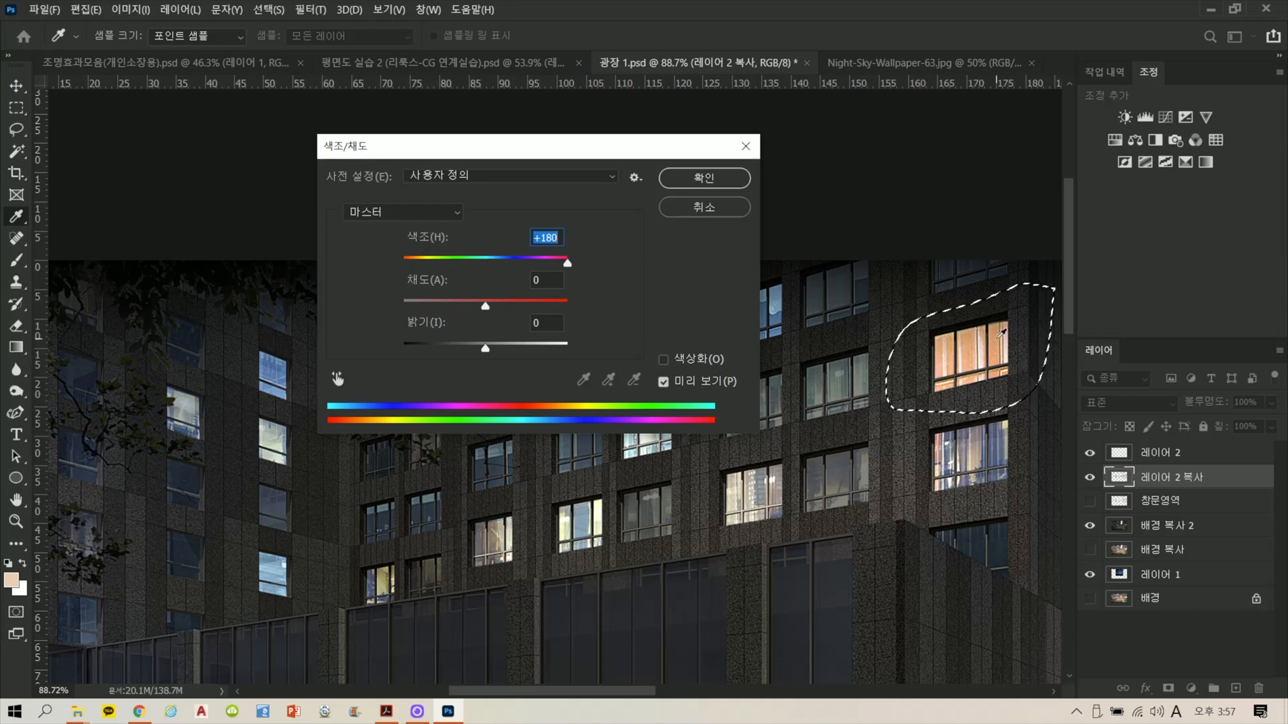
pyautogui.moveTo(485, 306); pyautogui.dragTo(445, 306)
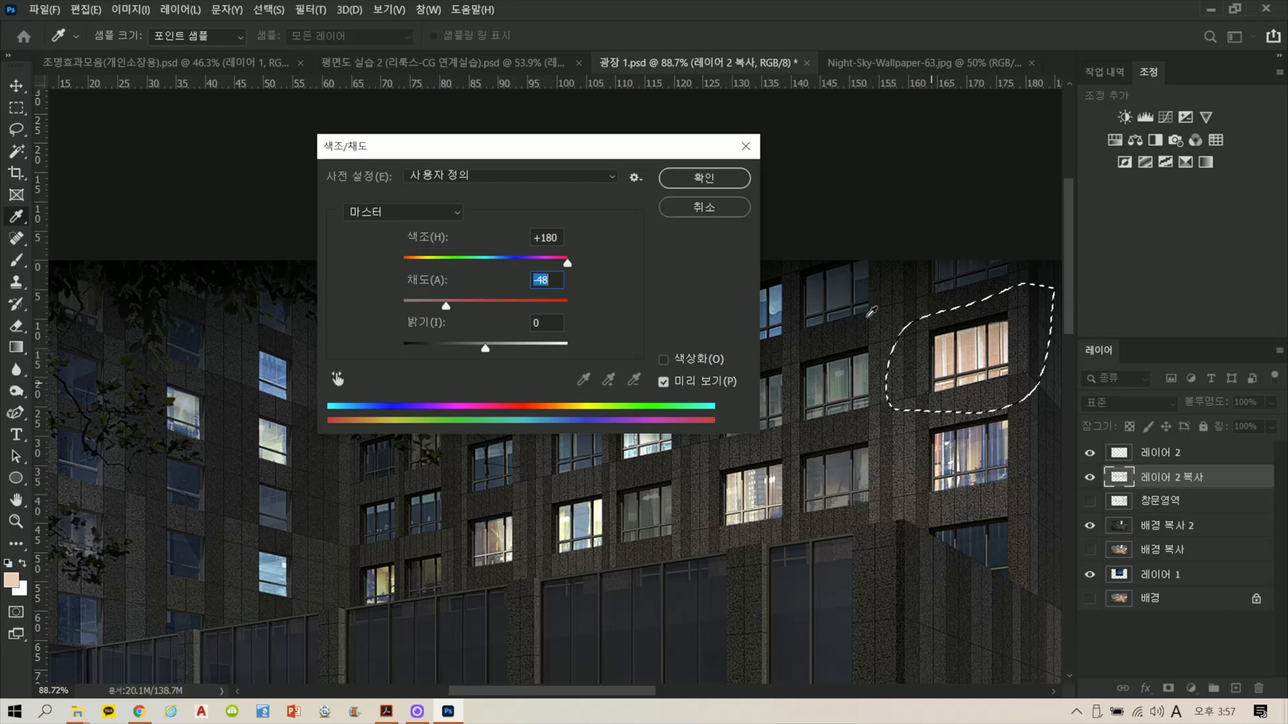
pyautogui.click(668, 176)
# Step: Clear the selection and outline the remaining blue-lit window in the tower's upper row with the Lasso
pyautogui.press('l')
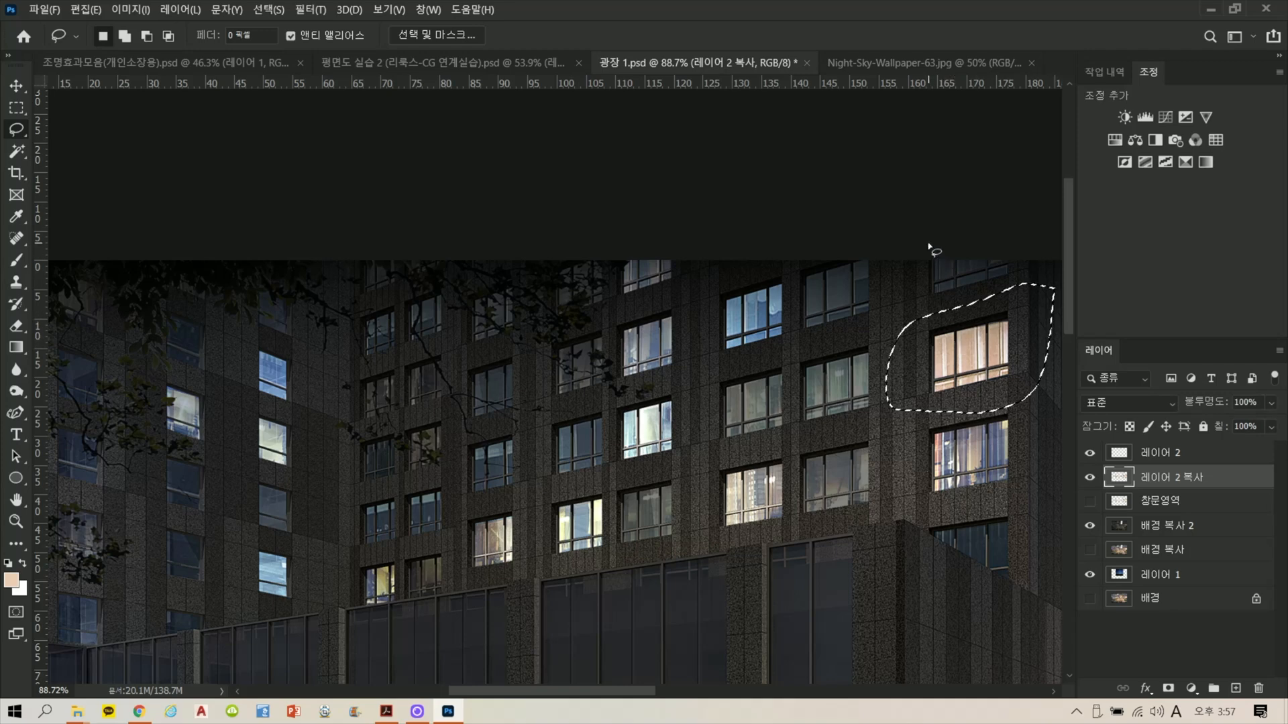
pyautogui.hotkey('ctrl', 'd')
pyautogui.moveTo(821, 267)
pyautogui.mouseDown()
pyautogui.moveTo(728, 261)
pyautogui.moveTo(698, 293)
pyautogui.moveTo(707, 361)
pyautogui.moveTo(821, 357)
pyautogui.moveTo(834, 287)
pyautogui.mouseUp()
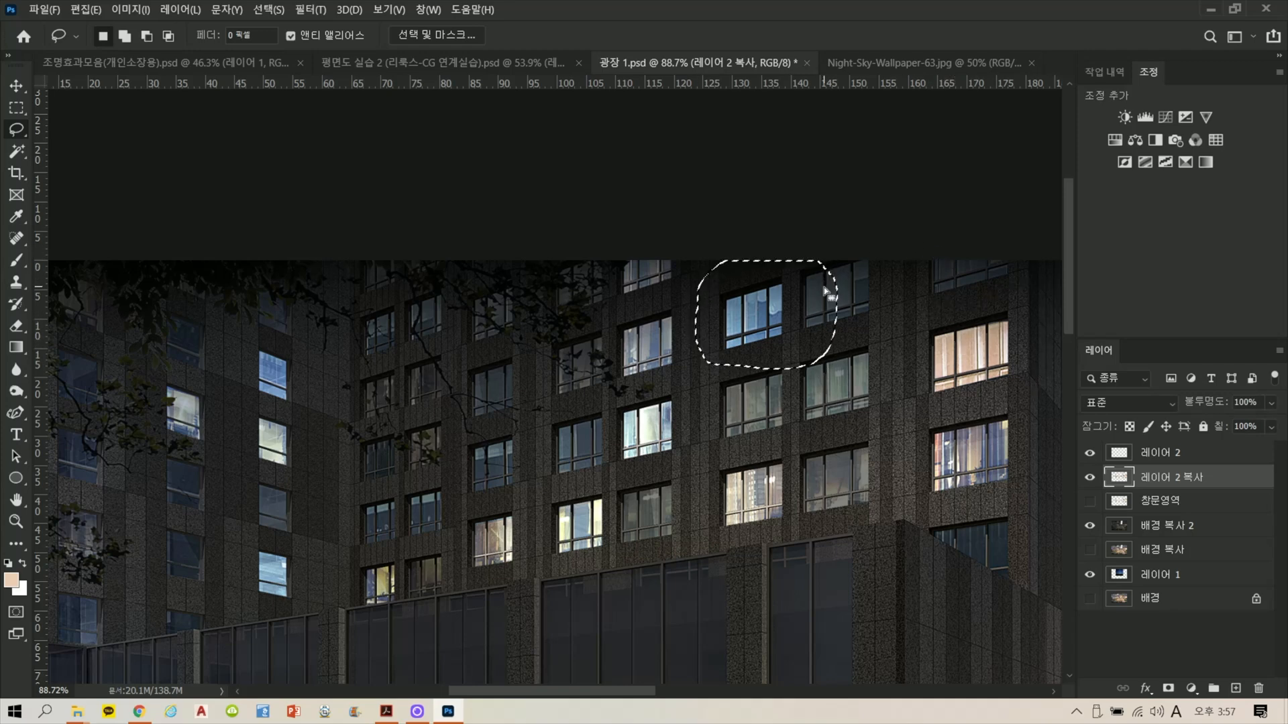
# Step: Recolour the selected upper-row window with Hue/Saturation, setting hue to +180 and saturation to -56, and clear the selection
pyautogui.hotkey('ctrl', 'u')
pyautogui.moveTo(519, 147); pyautogui.dragTo(380, 144)
pyautogui.moveTo(346, 260); pyautogui.dragTo(442, 260)
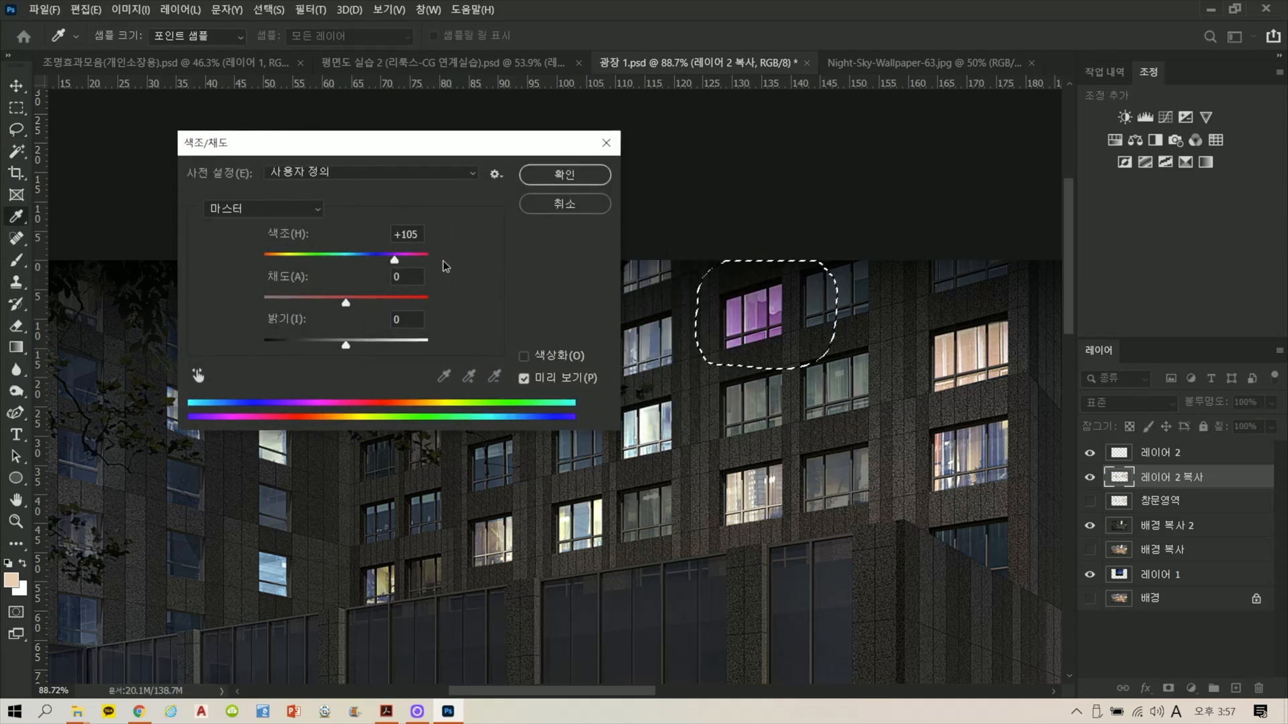
pyautogui.click(301, 302)
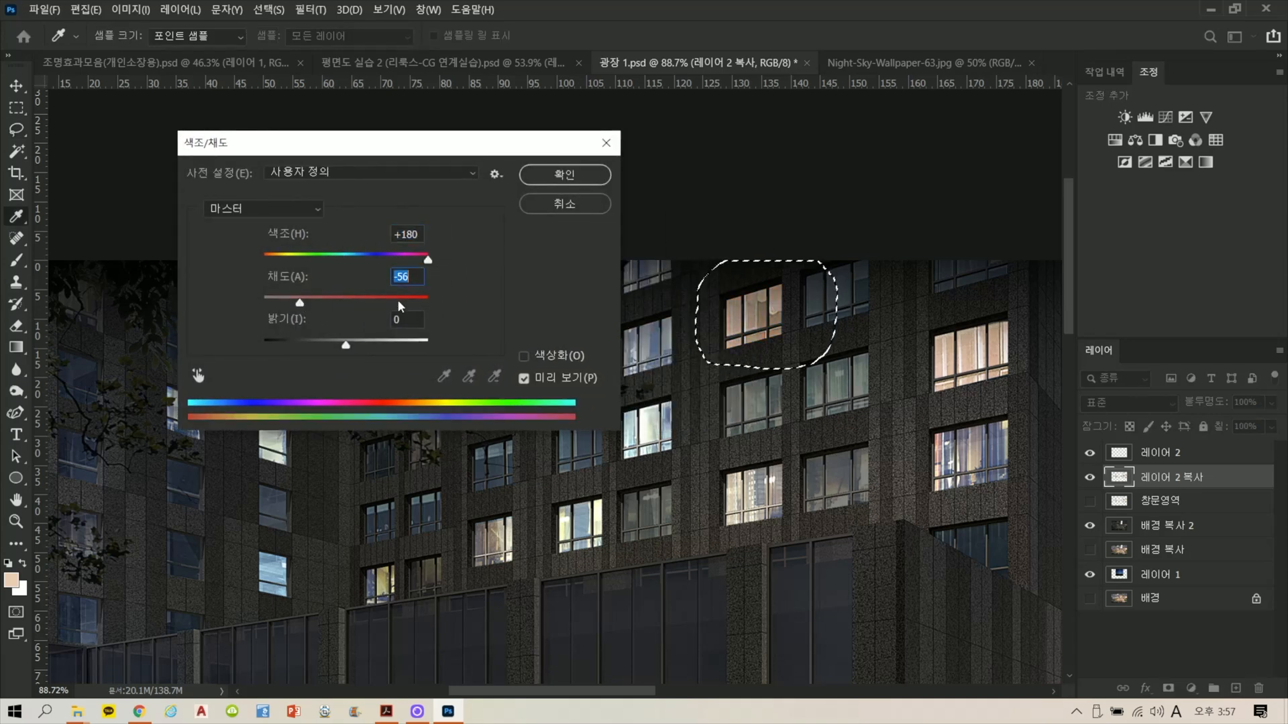
pyautogui.click(566, 178)
pyautogui.hotkey('ctrl', 'd')
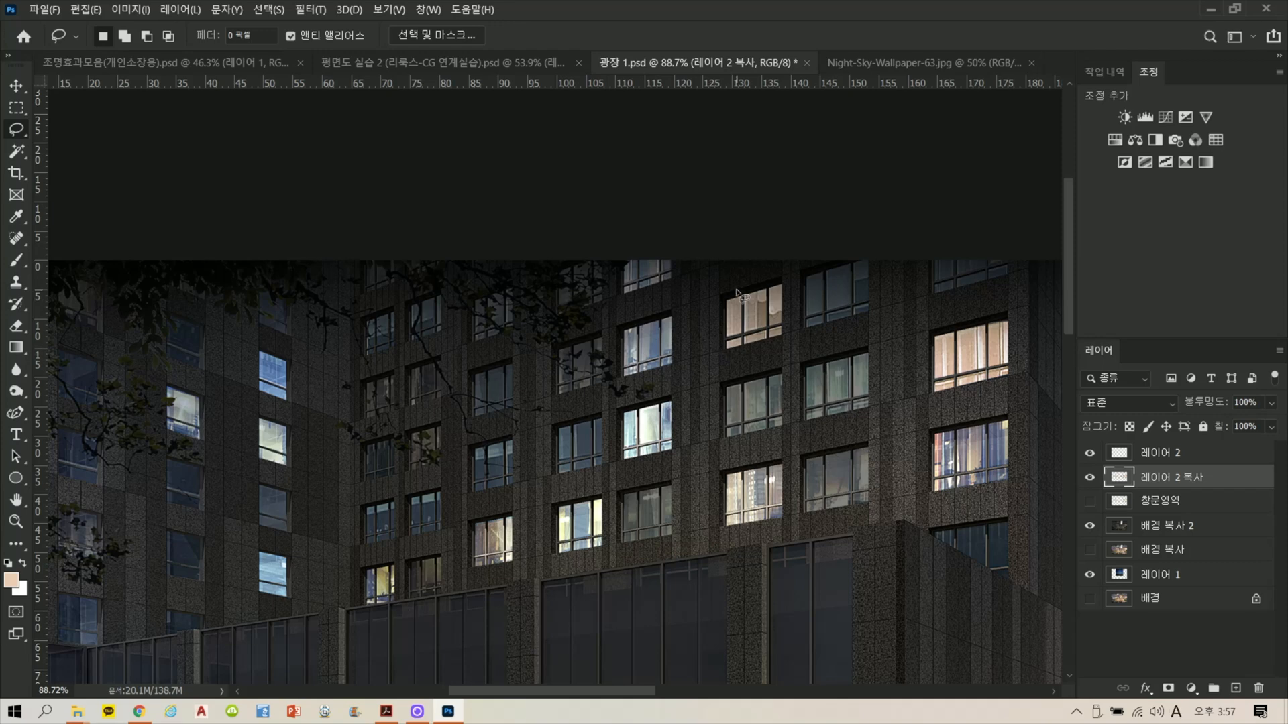
# Step: Lasso the adjacent column of lit tower windows, shift its hue to +180 with reduced saturation using Hue/Saturation, and deselect
pyautogui.moveTo(688, 284)
pyautogui.mouseDown()
pyautogui.moveTo(693, 443)
pyautogui.moveTo(662, 471)
pyautogui.moveTo(606, 479)
pyautogui.moveTo(593, 238)
pyautogui.moveTo(609, 215)
pyautogui.mouseUp()
pyautogui.hotkey('ctrl', 'u')
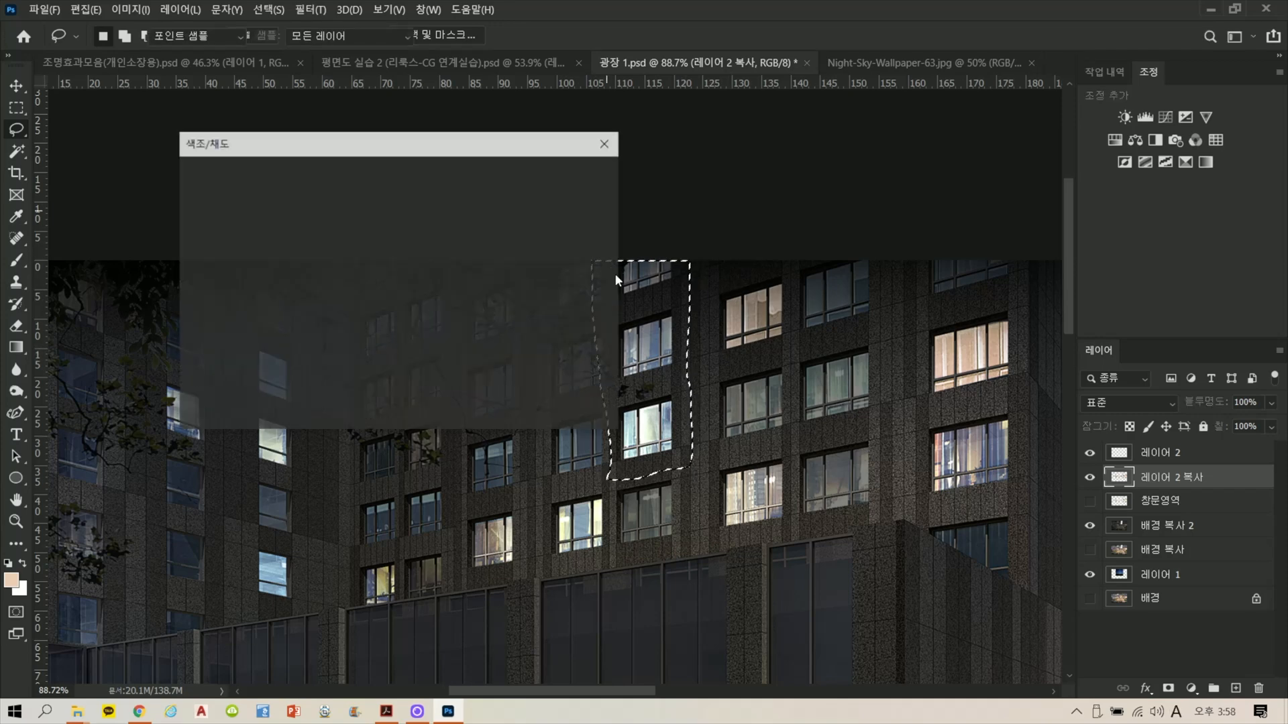
pyautogui.moveTo(416, 253); pyautogui.dragTo(461, 258)
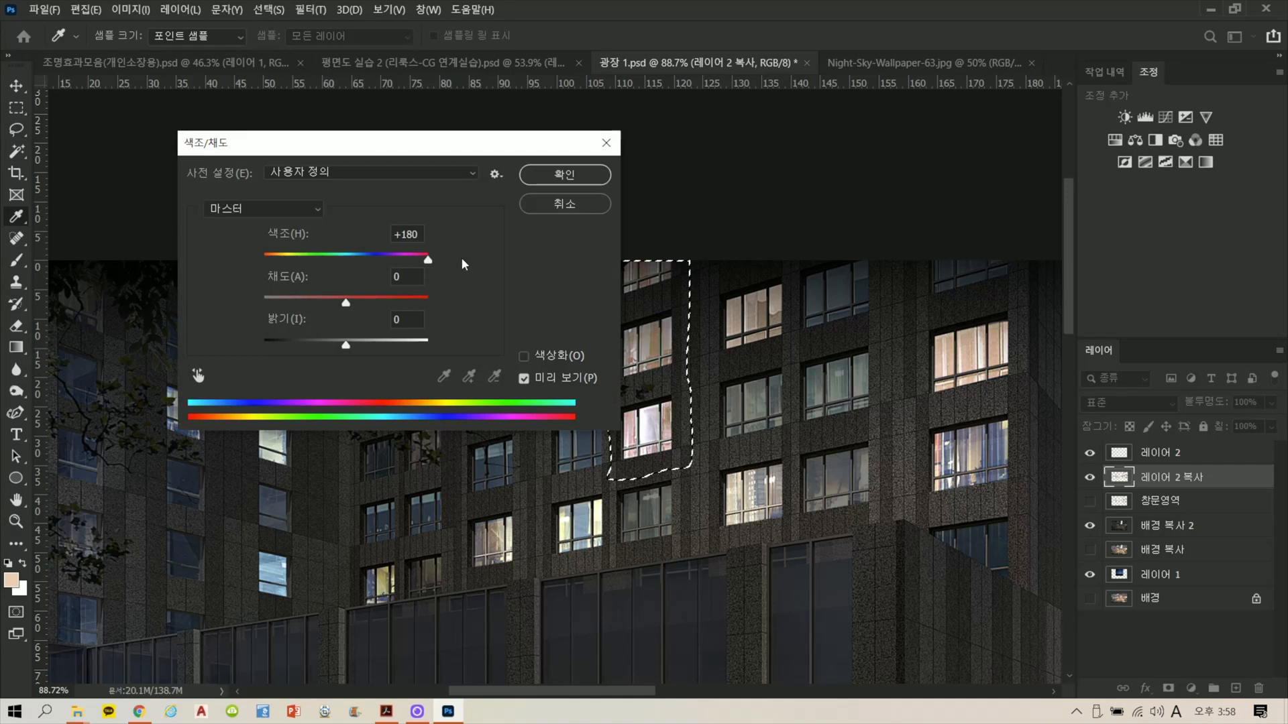
pyautogui.click(304, 301)
pyautogui.click(573, 186)
pyautogui.hotkey('ctrl', 'd')
# Step: Lasso the blue-lit windows on the tower's far-left wing and recolour them with Hue/Saturation at hue +180 and saturation -47
pyautogui.moveTo(570, 385)
pyautogui.mouseDown()
pyautogui.moveTo(496, 333)
pyautogui.moveTo(760, 312)
pyautogui.mouseUp()
pyautogui.moveTo(416, 303)
pyautogui.mouseDown()
pyautogui.moveTo(524, 266)
pyautogui.moveTo(566, 286)
pyautogui.moveTo(575, 463)
pyautogui.moveTo(561, 560)
pyautogui.moveTo(498, 596)
pyautogui.moveTo(370, 388)
pyautogui.mouseUp()
pyautogui.hotkey('ctrl', 'u')
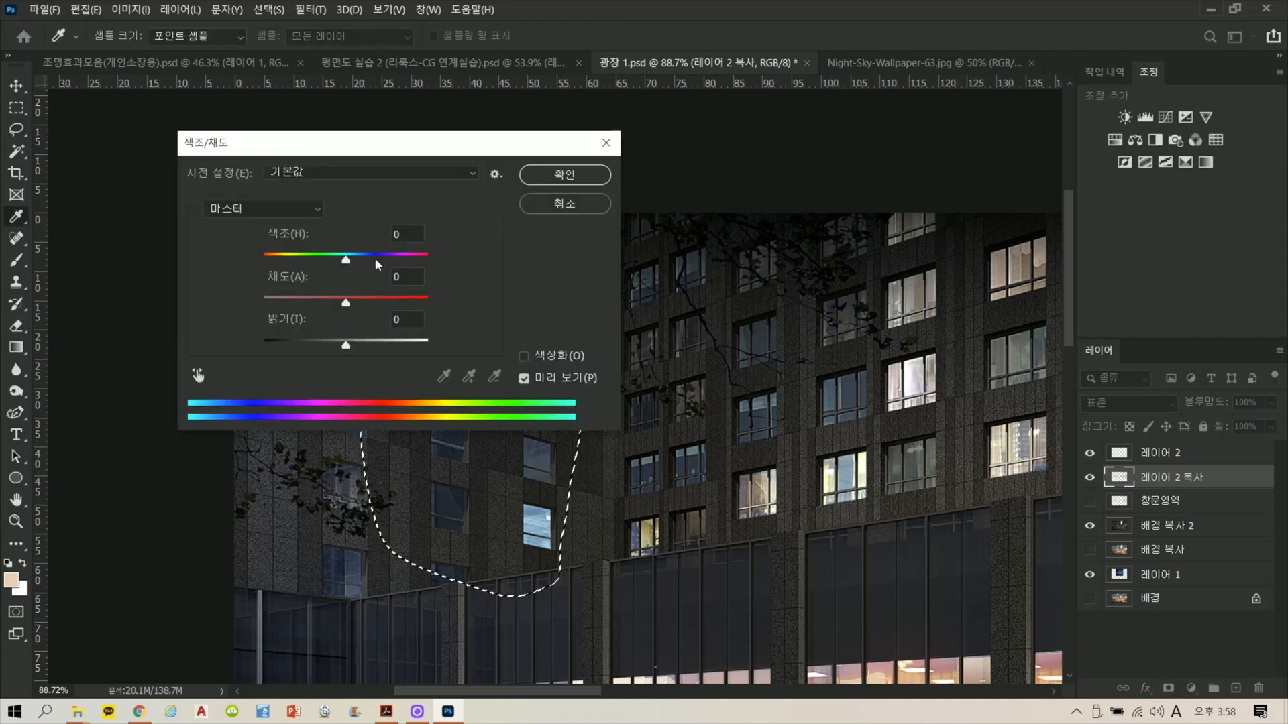
pyautogui.moveTo(375, 262); pyautogui.dragTo(428, 260)
pyautogui.click(310, 301)
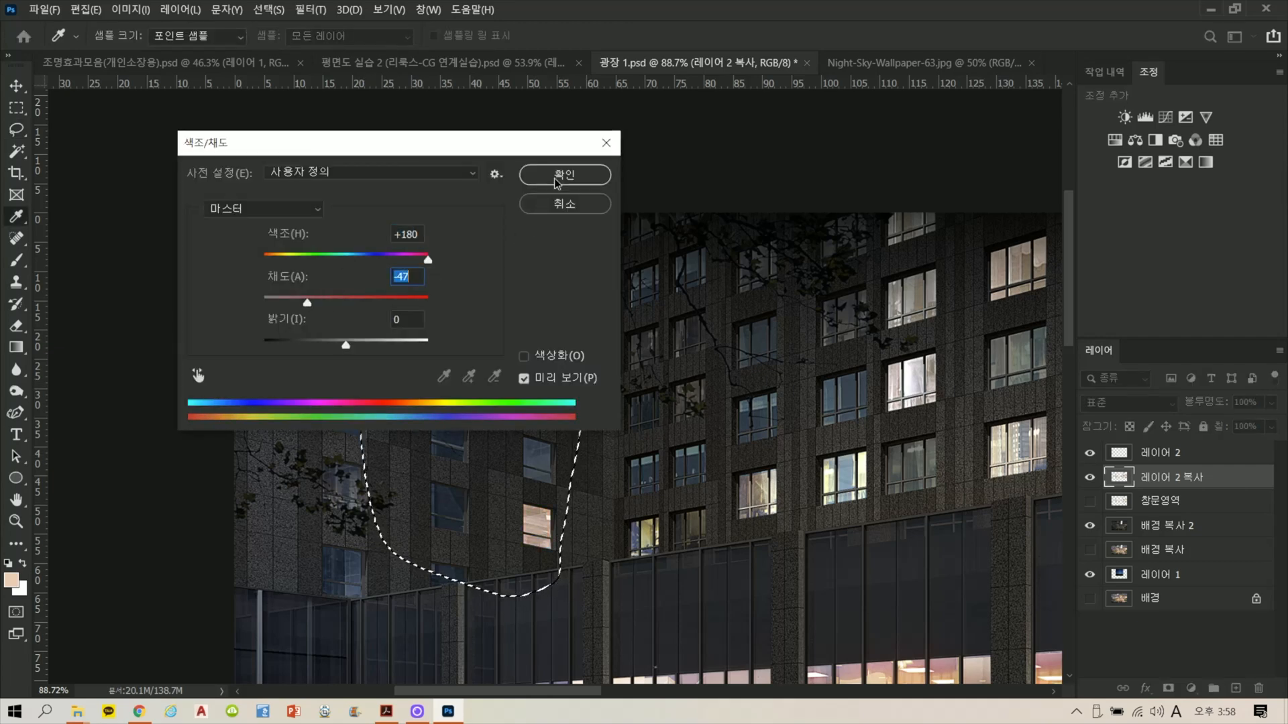
pyautogui.click(564, 174)
# Step: Show 창문영역 temporarily and toggle the 레이어 2 복사 layer to compare the window colours before and after recolouring
pyautogui.scroll(-10, 718, 345)
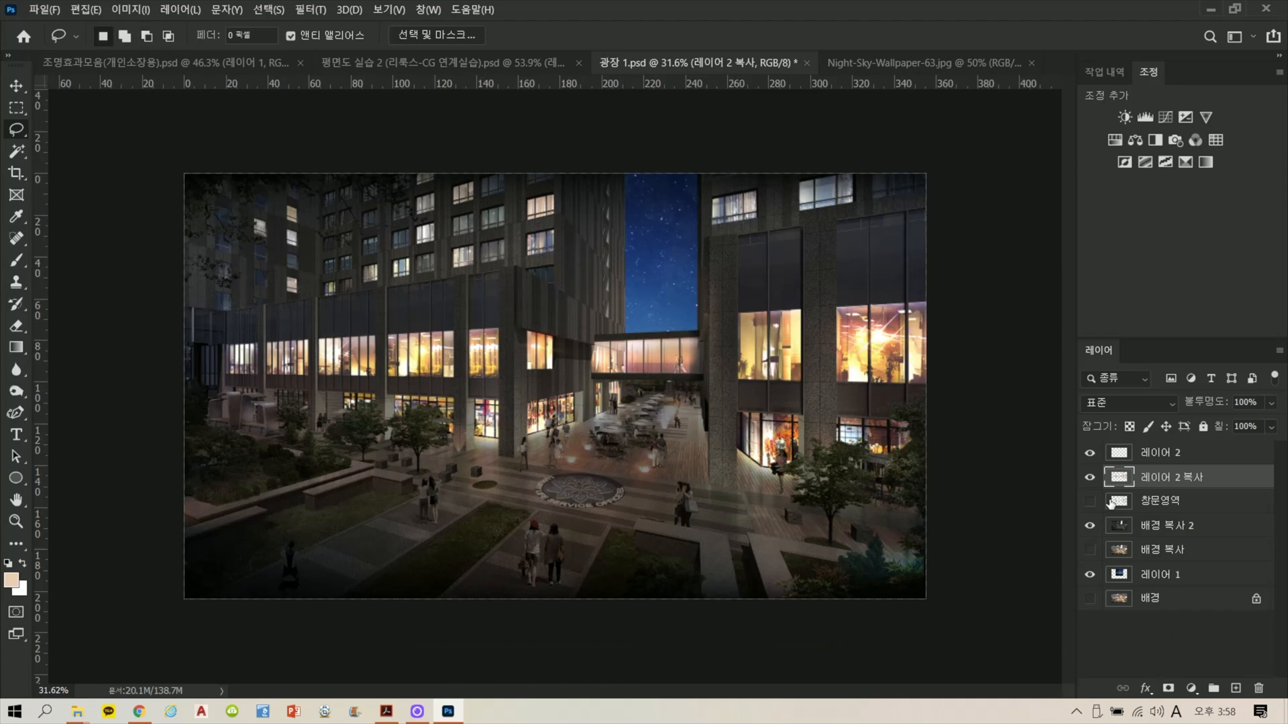
pyautogui.click(1088, 501)
pyautogui.click(1089, 476)
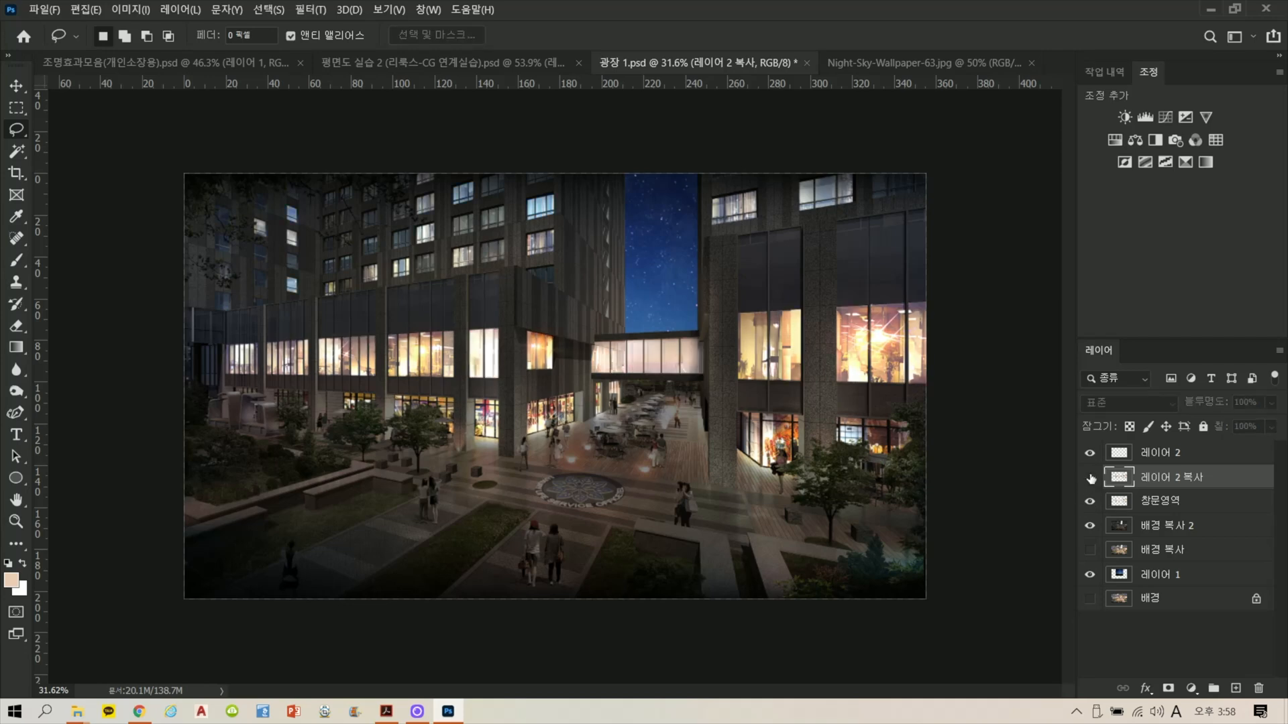
pyautogui.click(1089, 476)
pyautogui.click(1089, 476)
pyautogui.click(1089, 476)
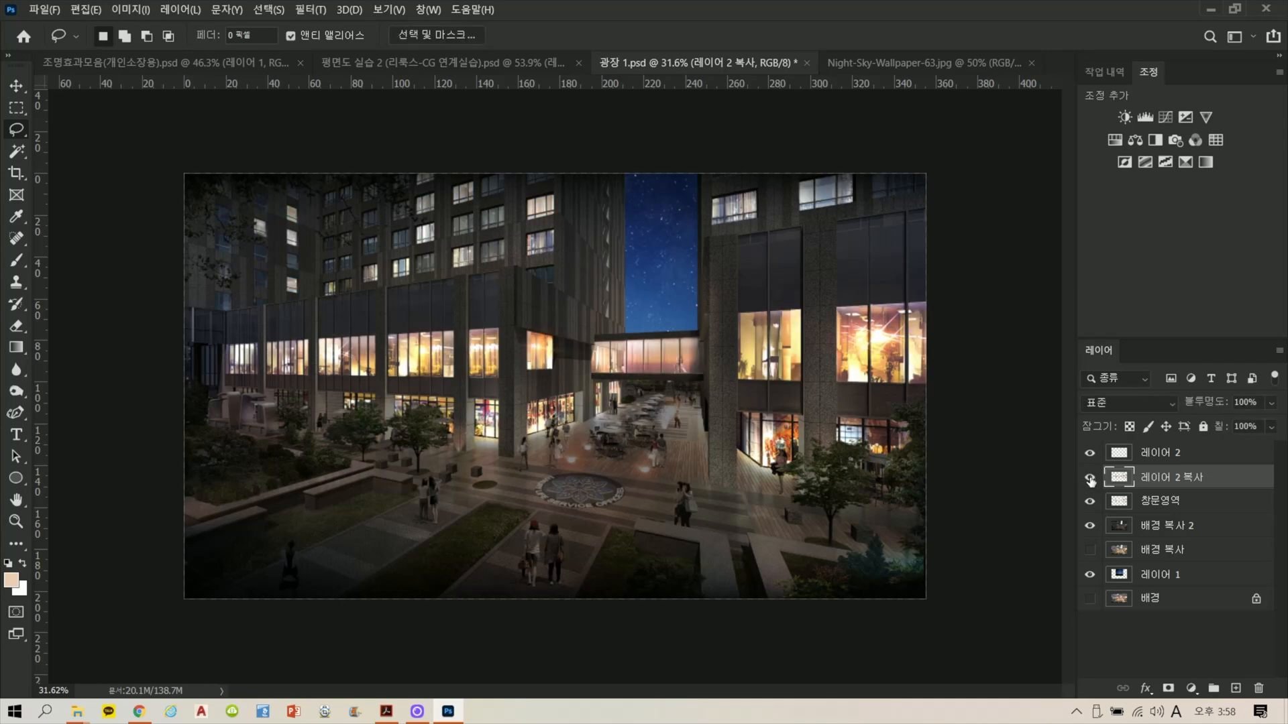
pyautogui.click(1089, 502)
# Step: Lasso the two lit upper windows right of the sky and recolour them with hue +180 and saturation -42, then deselect
pyautogui.scroll(6, 458, 225)
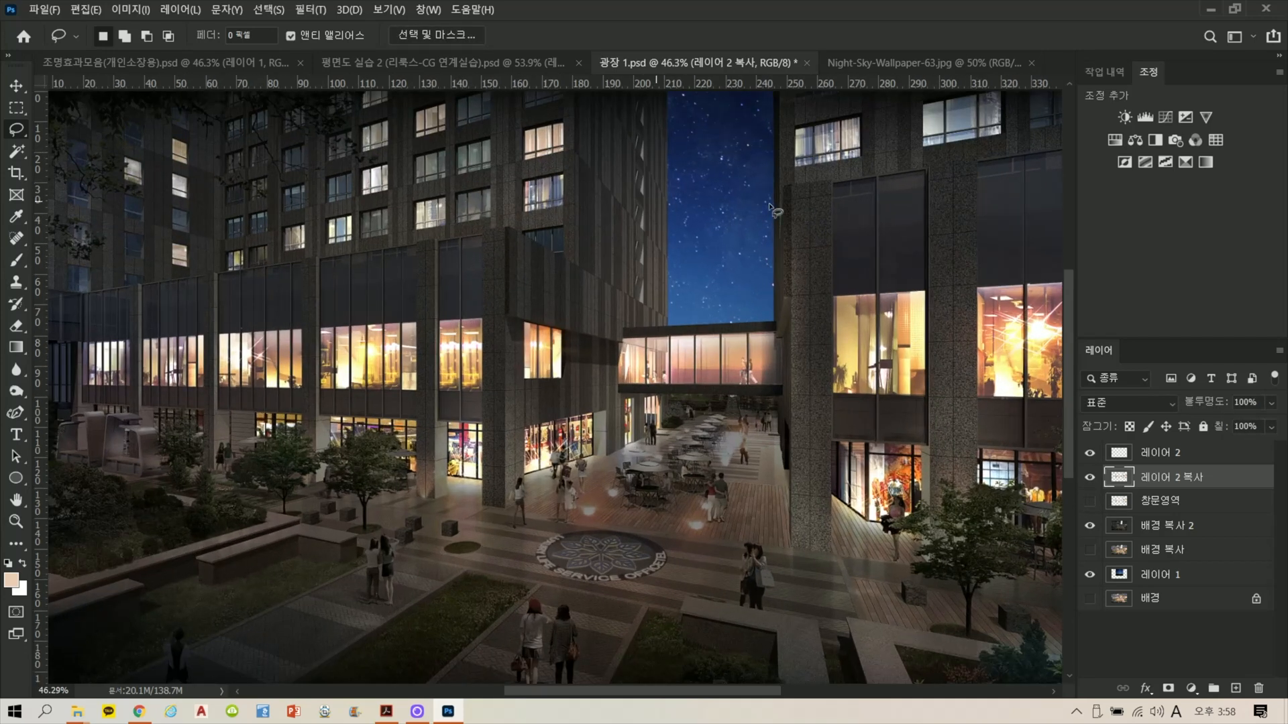
pyautogui.moveTo(806, 361)
pyautogui.mouseDown()
pyautogui.moveTo(497, 359)
pyautogui.moveTo(287, 451)
pyautogui.moveTo(316, 546)
pyautogui.moveTo(885, 462)
pyautogui.moveTo(878, 358)
pyautogui.mouseUp()
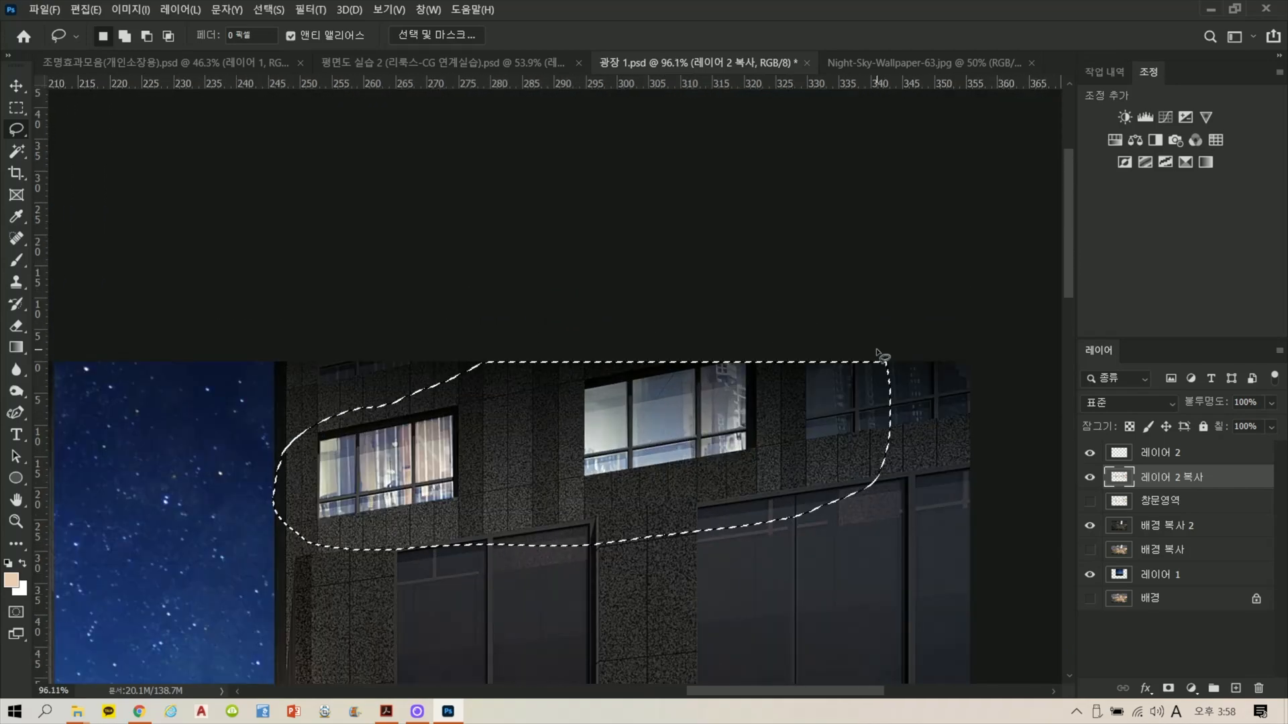
pyautogui.hotkey('ctrl', 'u')
pyautogui.moveTo(383, 255); pyautogui.dragTo(488, 258)
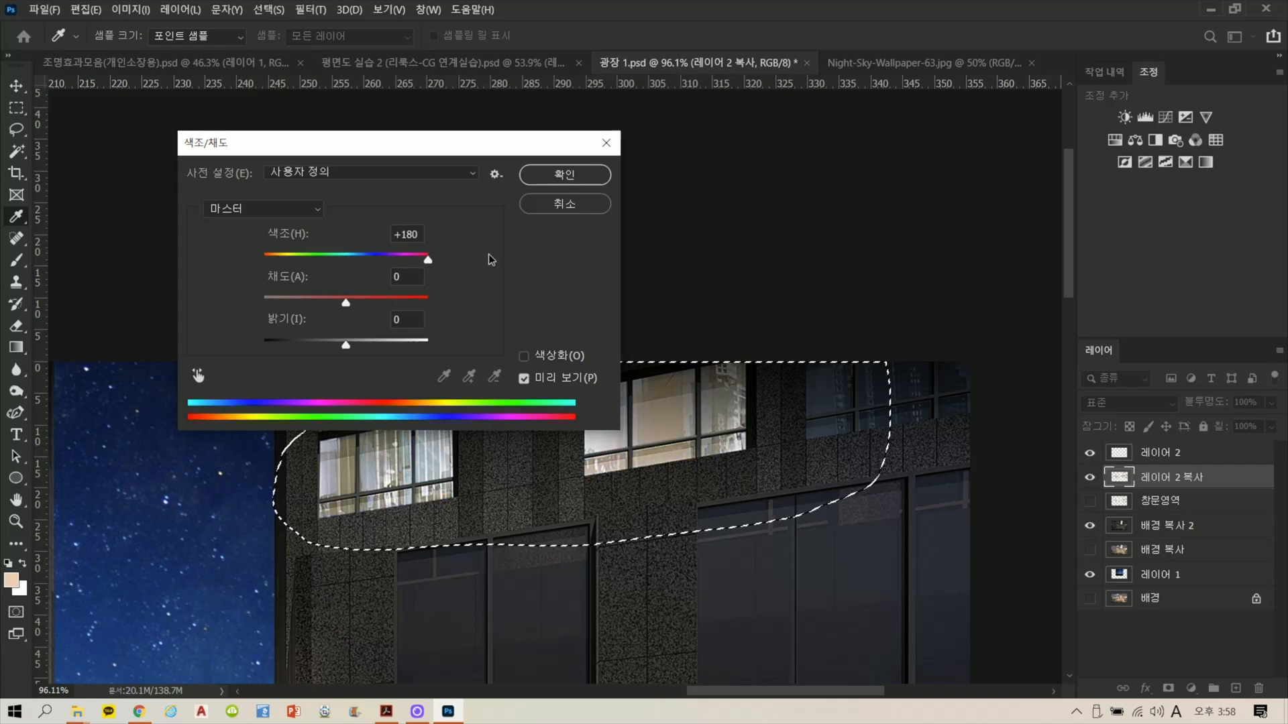
pyautogui.moveTo(345, 302); pyautogui.dragTo(313, 302)
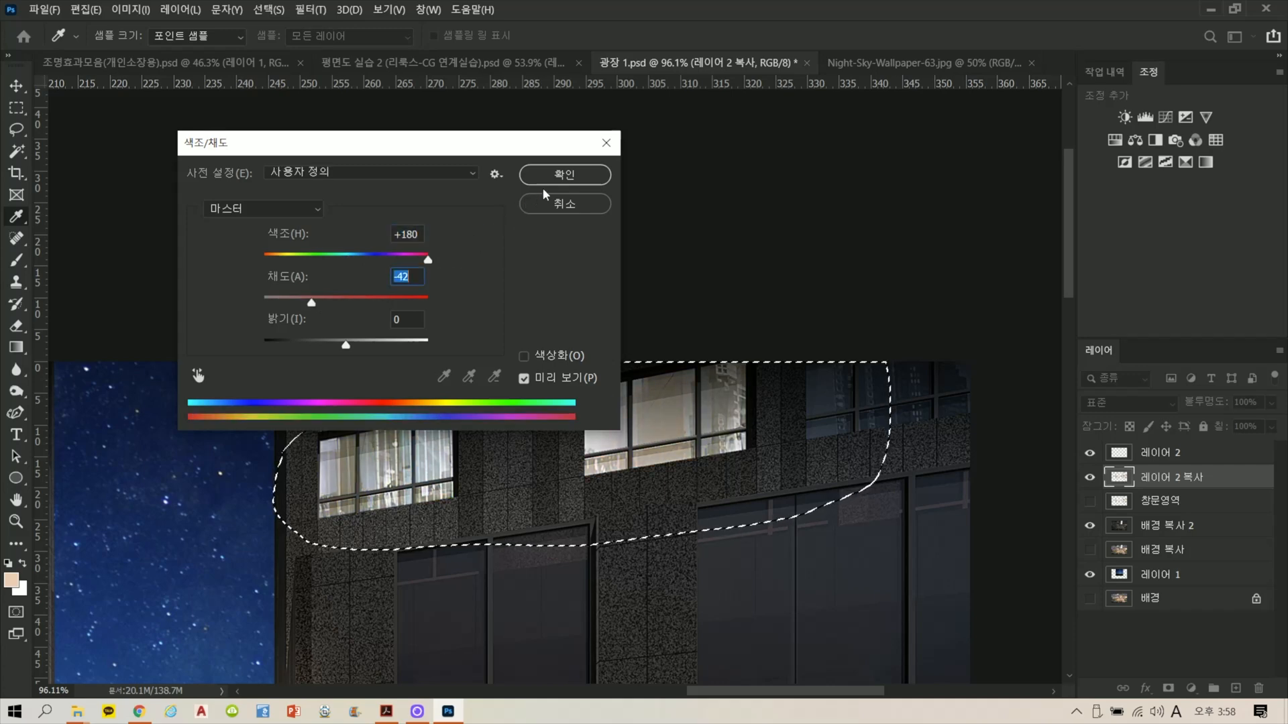
pyautogui.click(564, 174)
pyautogui.hotkey('ctrl', 'd')
# Step: Darken parts of the lit tower windows on 레이어 2 복사 with the Burn tool, using a 125 px brush at 30% midtone exposure
pyautogui.scroll(-6, 732, 350)
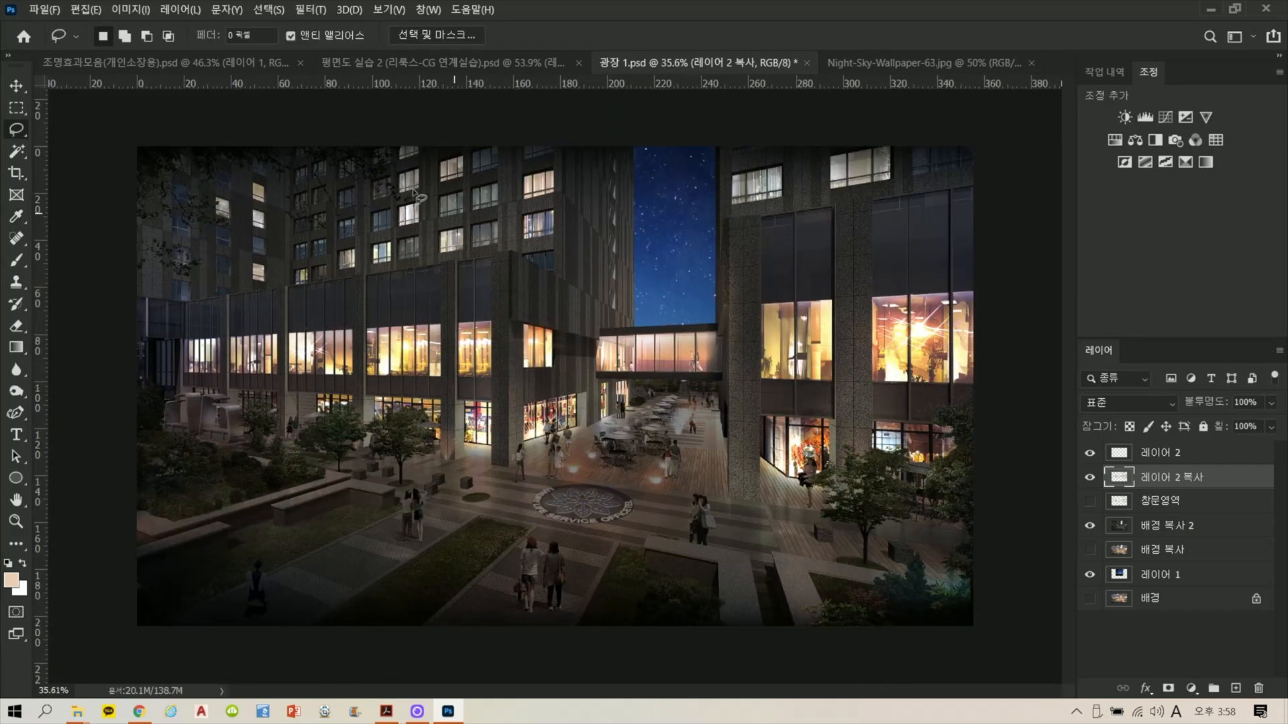
pyautogui.scroll(5, 414, 194)
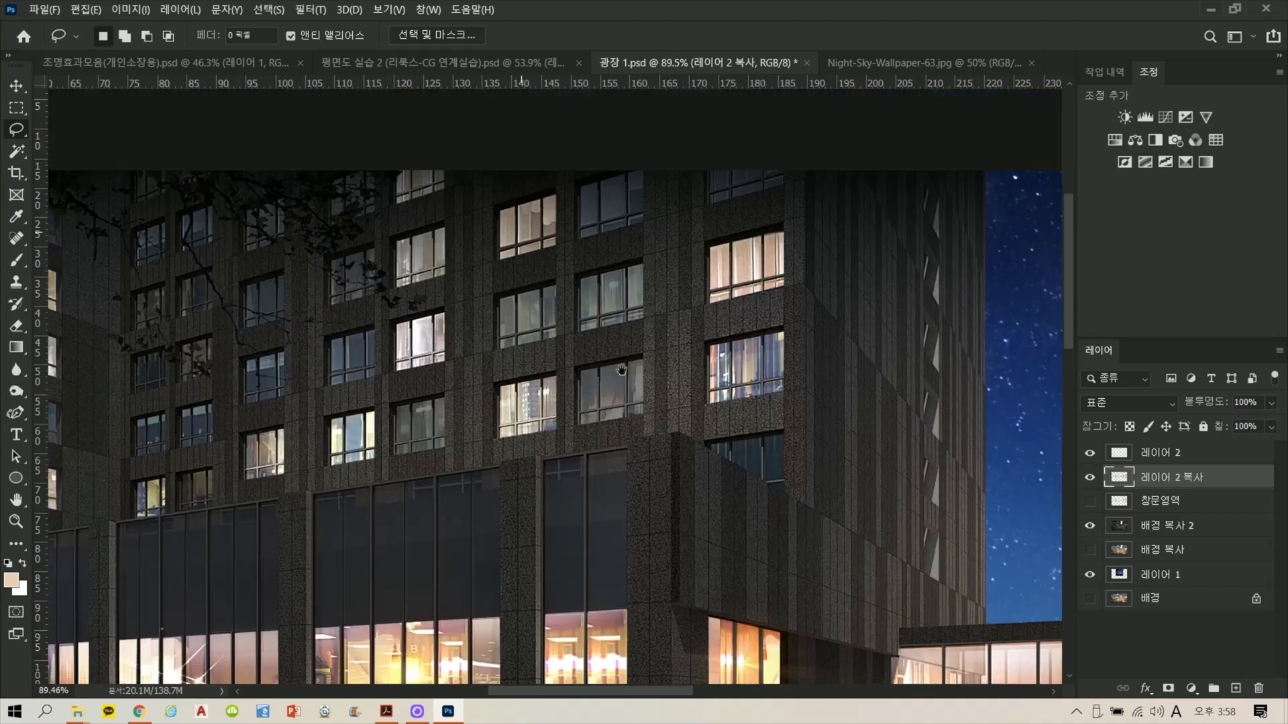
pyautogui.moveTo(721, 340); pyautogui.dragTo(773, 393)
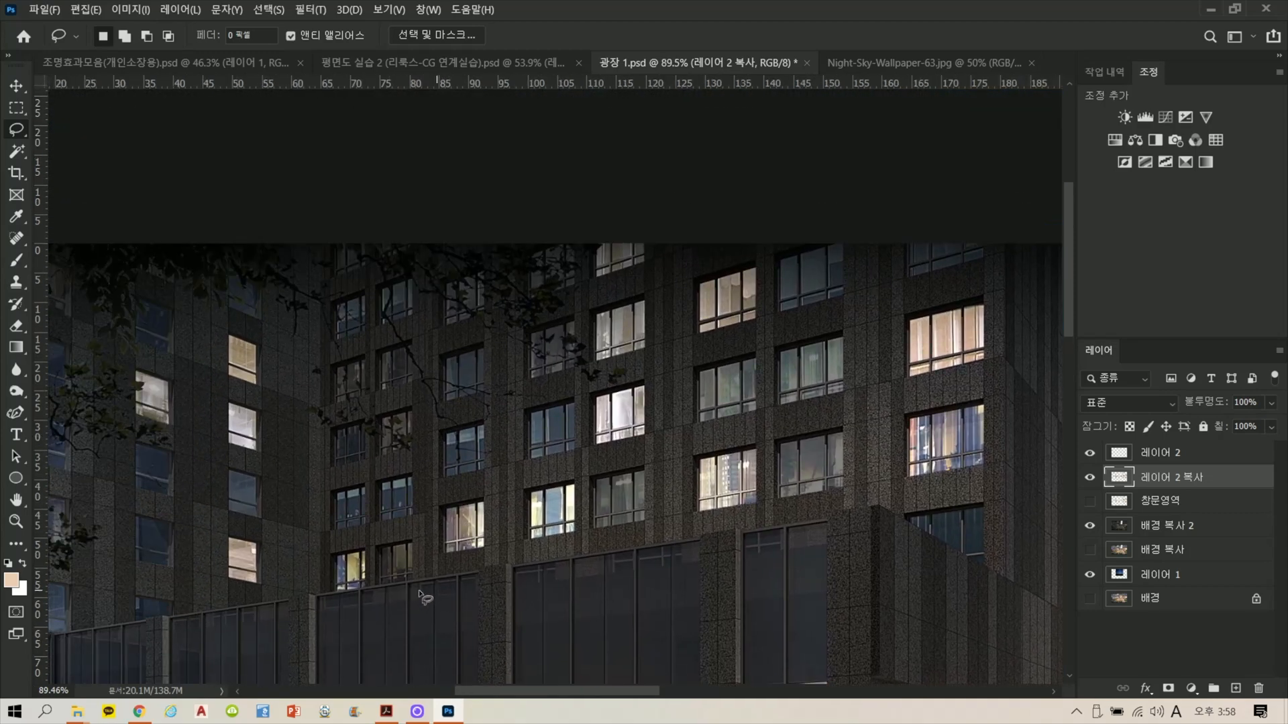
pyautogui.scroll(3, 889, 270)
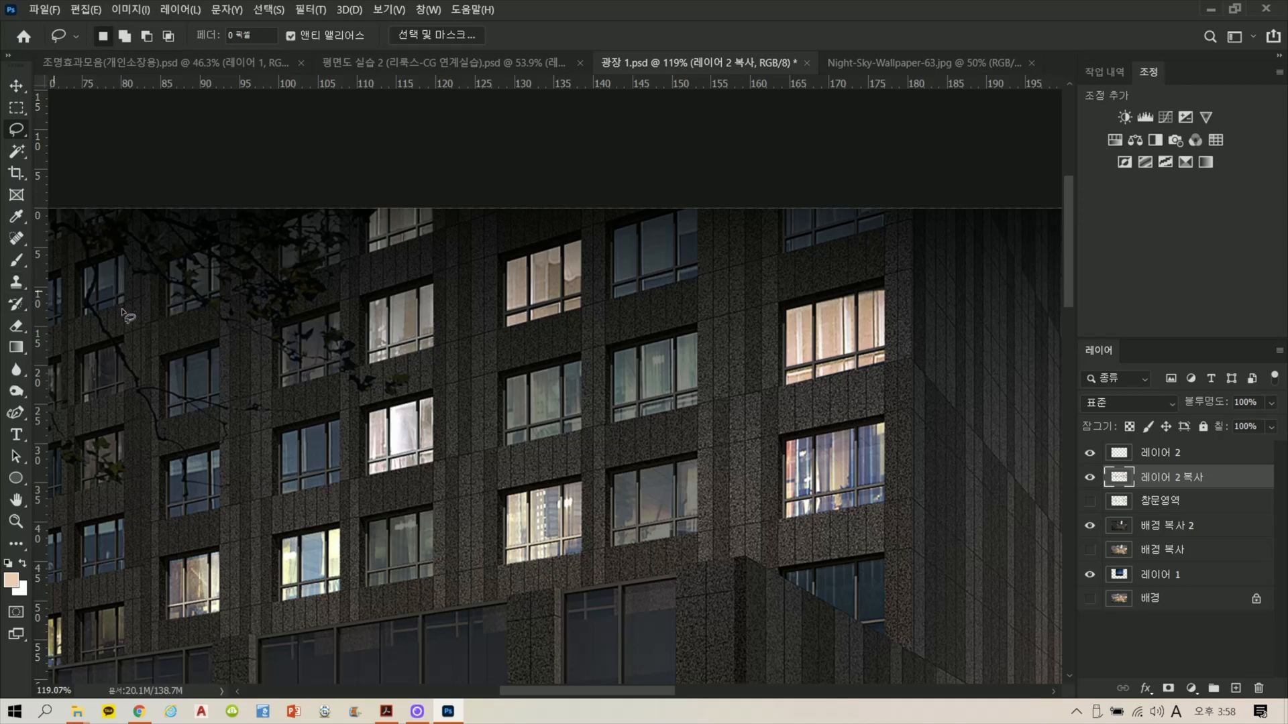
pyautogui.click(16, 392)
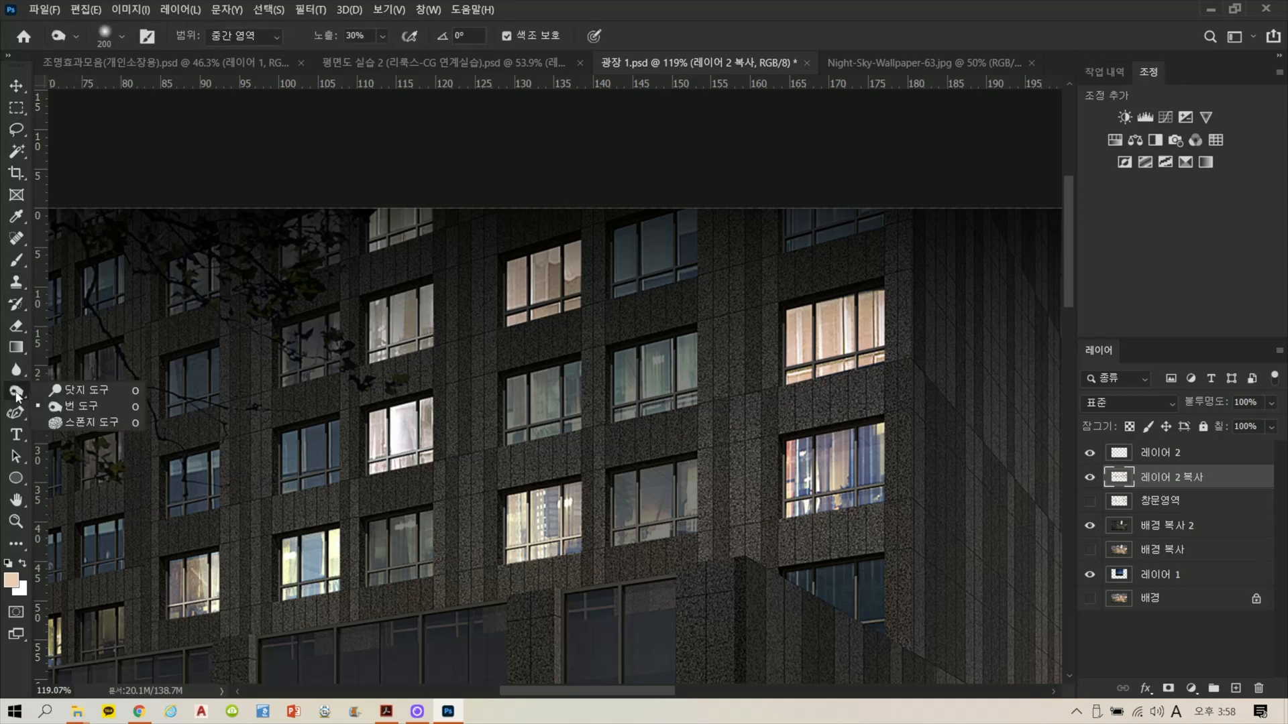
pyautogui.click(74, 405)
pyautogui.press('[')
pyautogui.press('[')
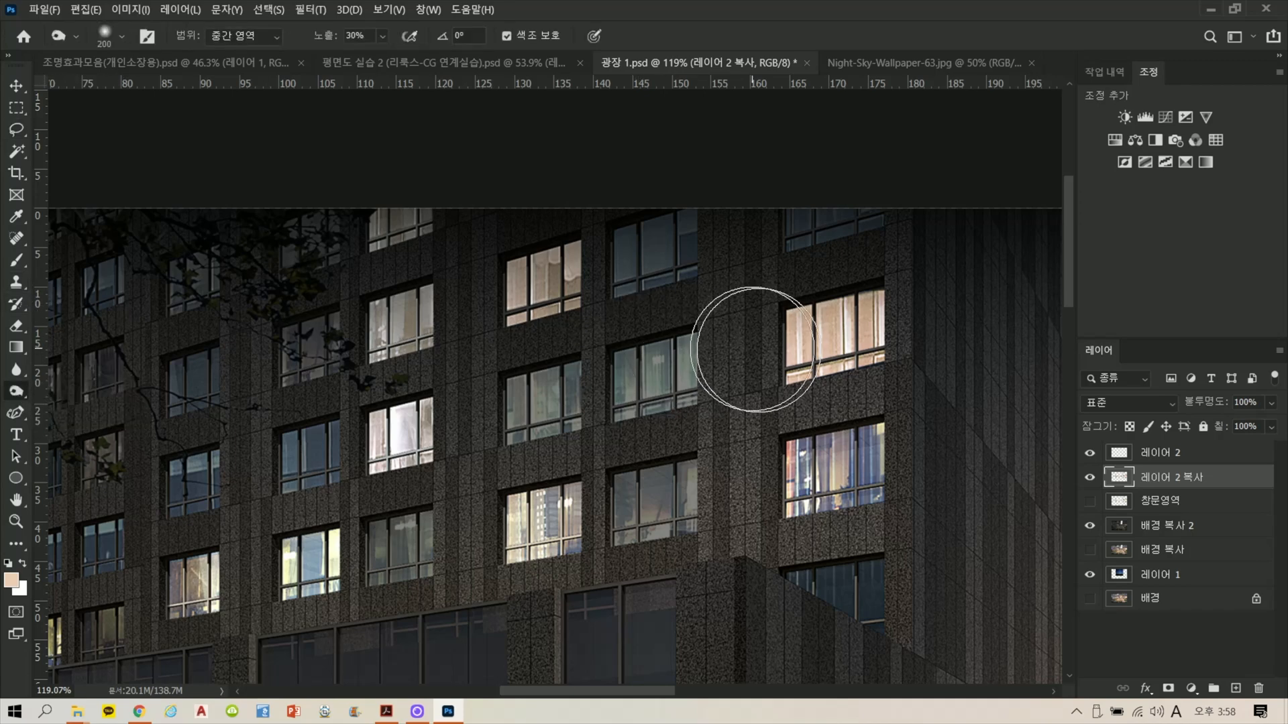
pyautogui.press('[')
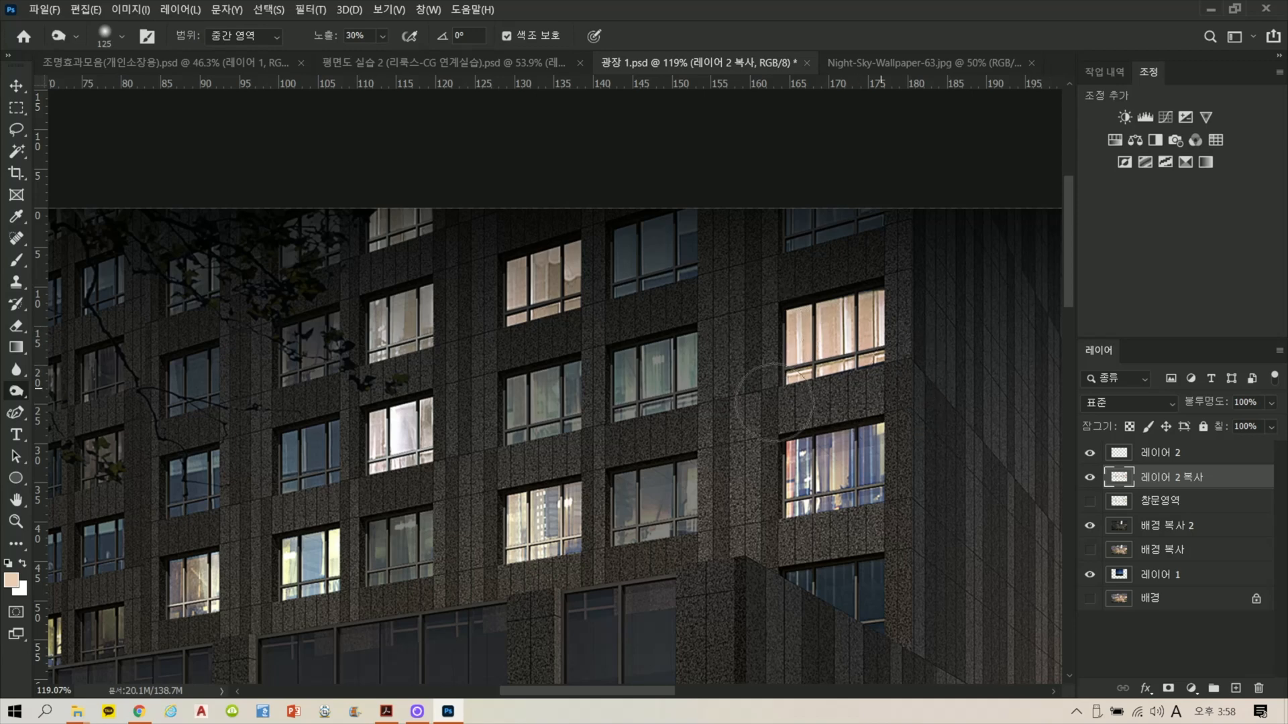
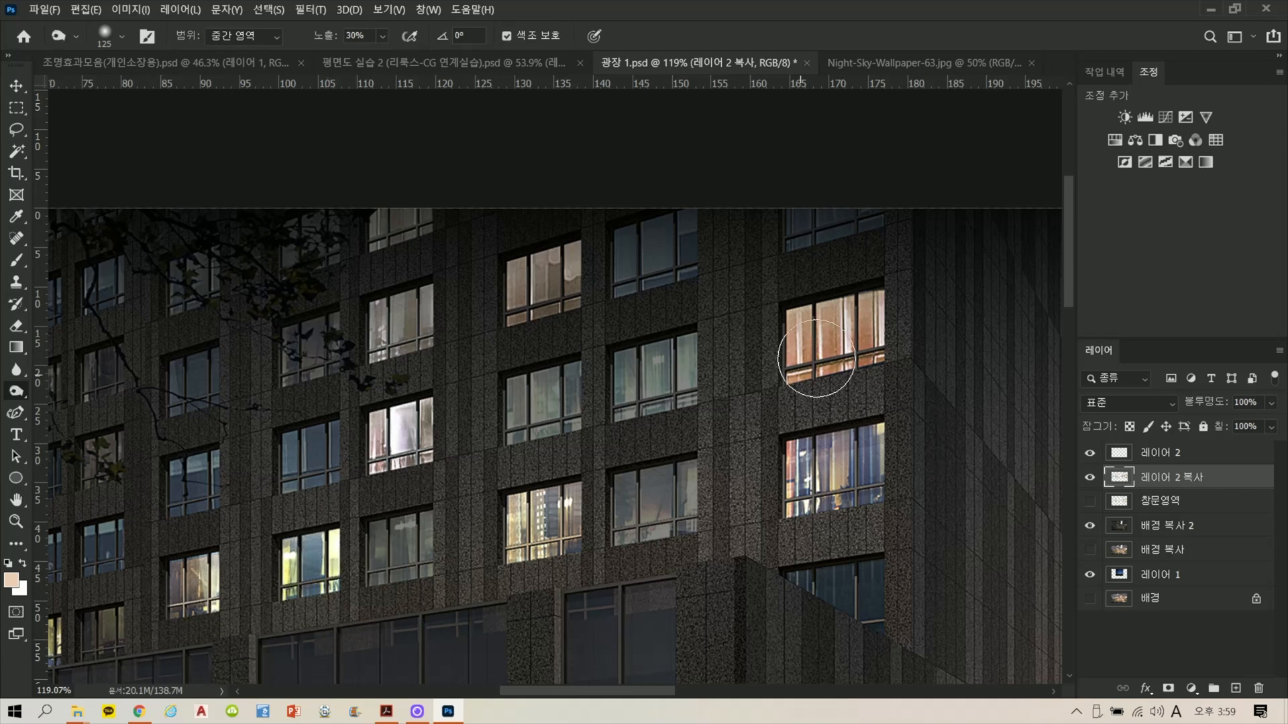
# Step: Brighten the upper parts of the main tower's lit windows with the Dodge tool, using a 100 px brush at 30% midtone exposure
pyautogui.rightClick(18, 396)
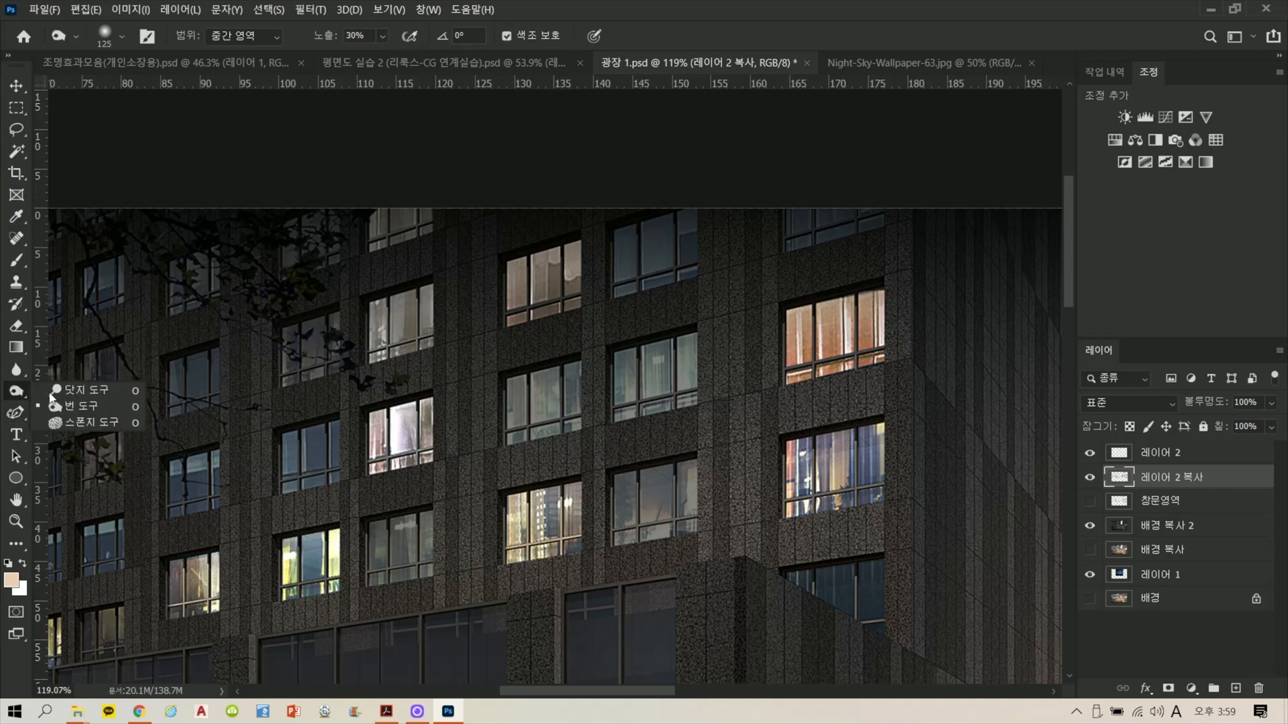
pyautogui.click(67, 387)
pyautogui.moveTo(762, 311); pyautogui.dragTo(888, 281)
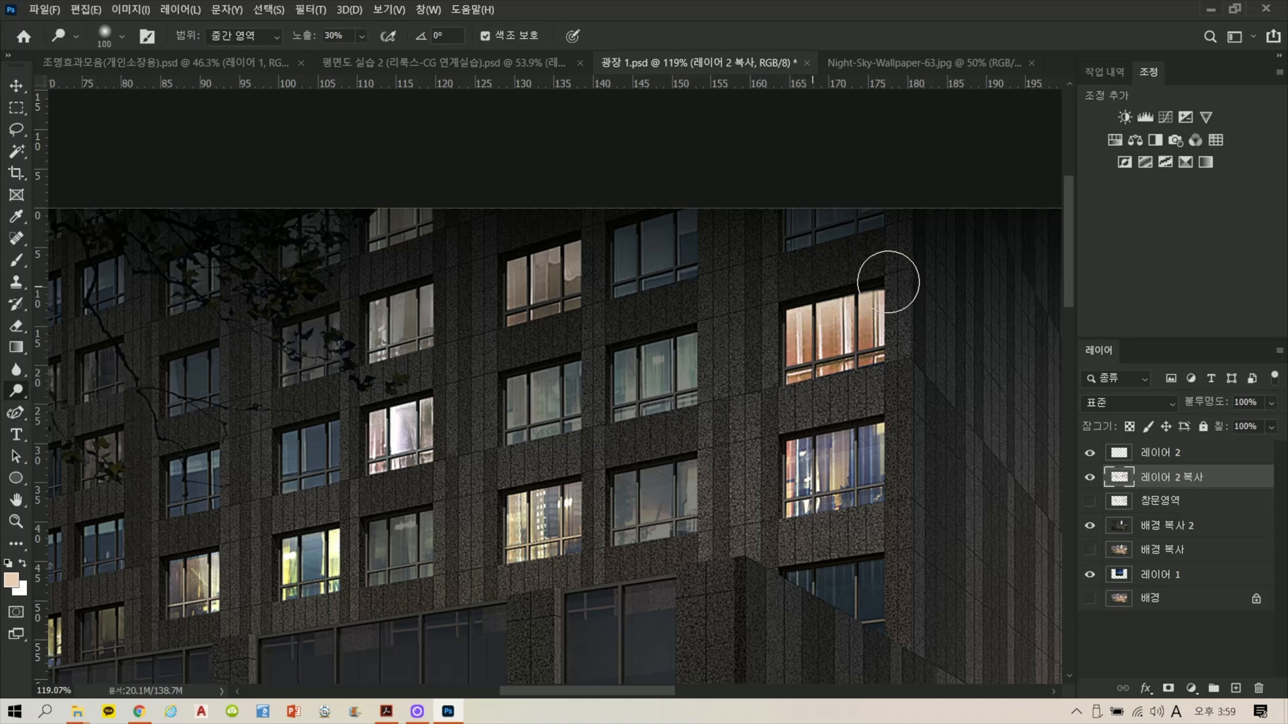
pyautogui.moveTo(771, 433); pyautogui.dragTo(890, 434)
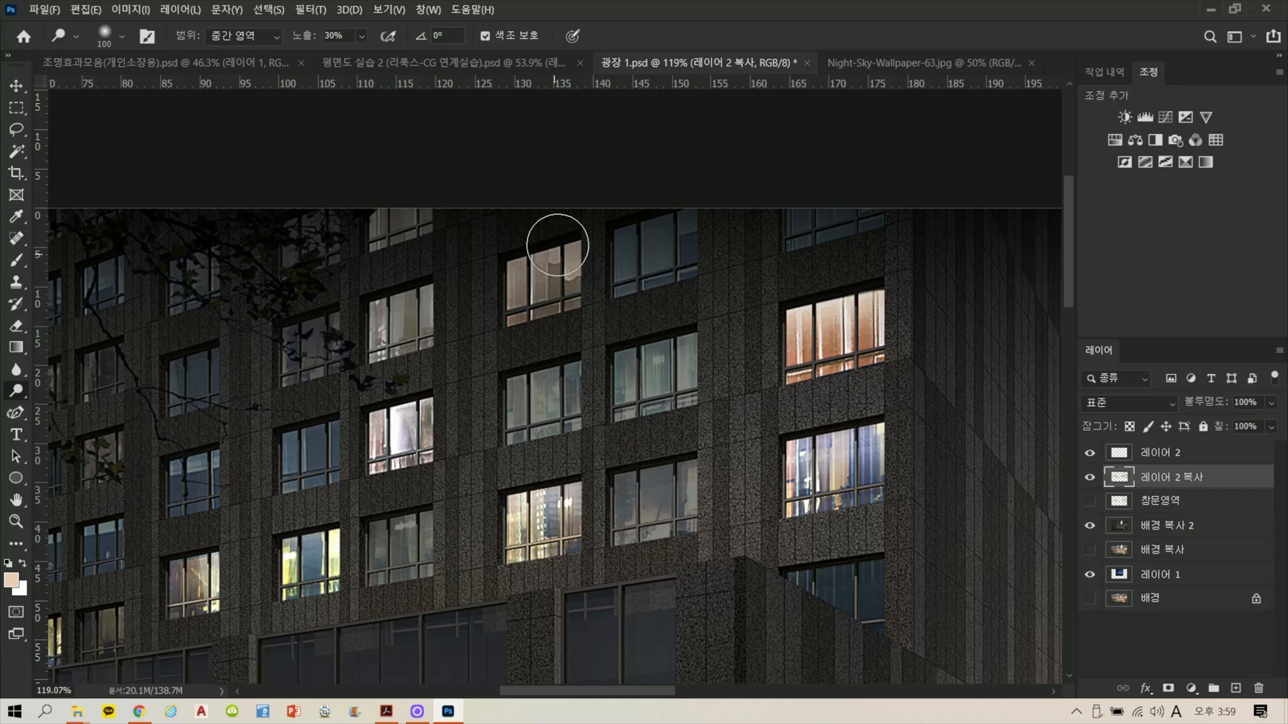
pyautogui.moveTo(435, 285); pyautogui.dragTo(394, 296)
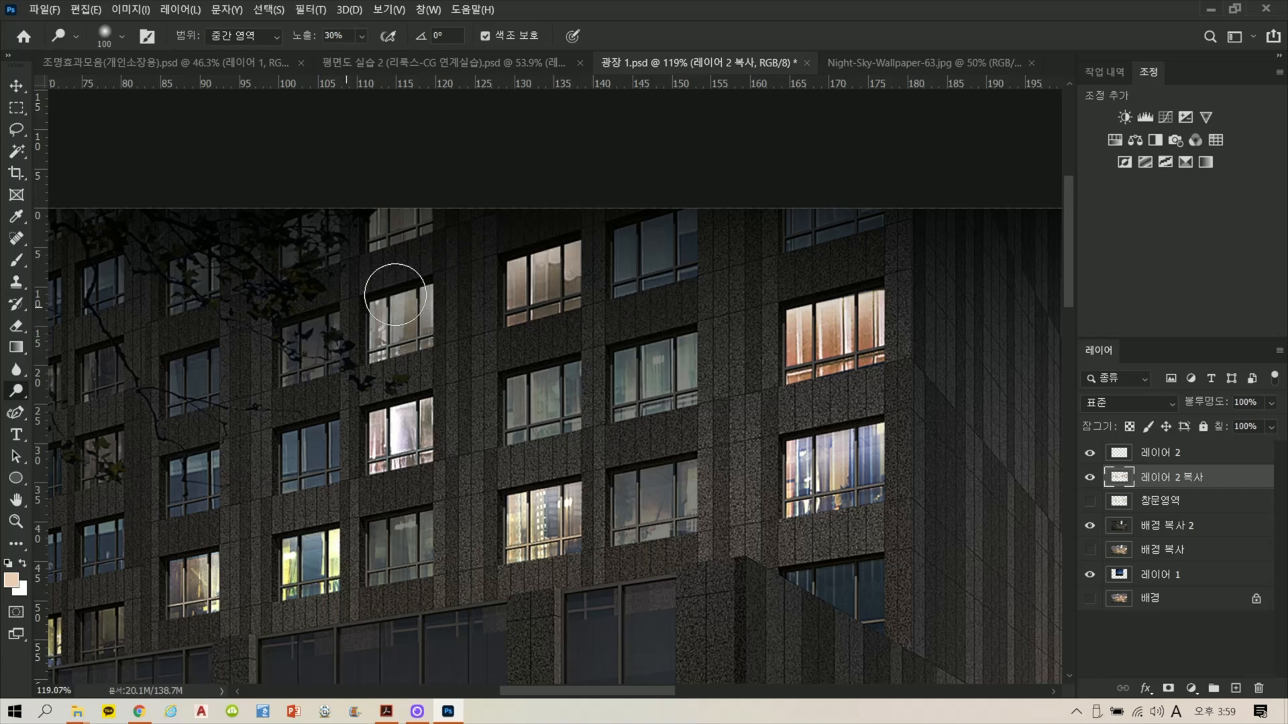
pyautogui.moveTo(440, 396); pyautogui.dragTo(401, 401)
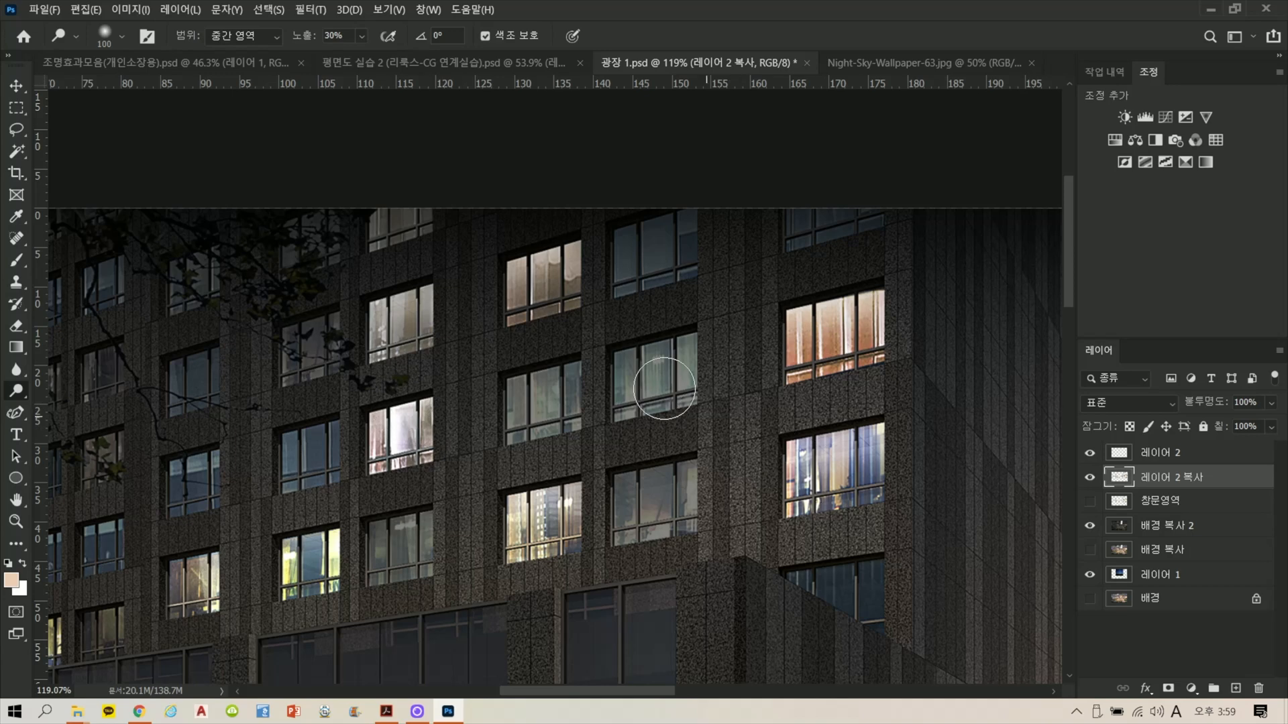
# Step: Reduce the Dodge brush to 70 px and brighten the lit windows on the tower's far-left wing
pyautogui.moveTo(501, 500); pyautogui.dragTo(845, 372)
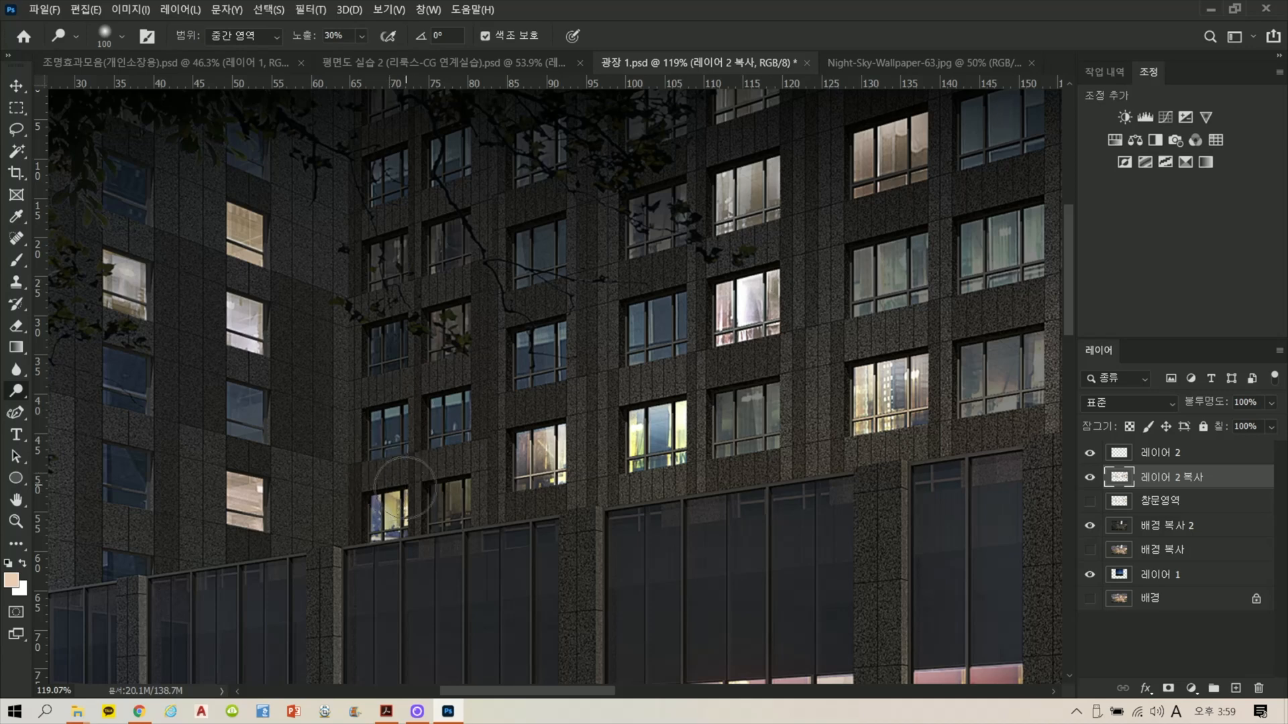
pyautogui.moveTo(374, 359)
pyautogui.mouseDown()
pyautogui.moveTo(647, 443)
pyautogui.moveTo(762, 414)
pyautogui.mouseUp()
pyautogui.scroll(3, 505, 469)
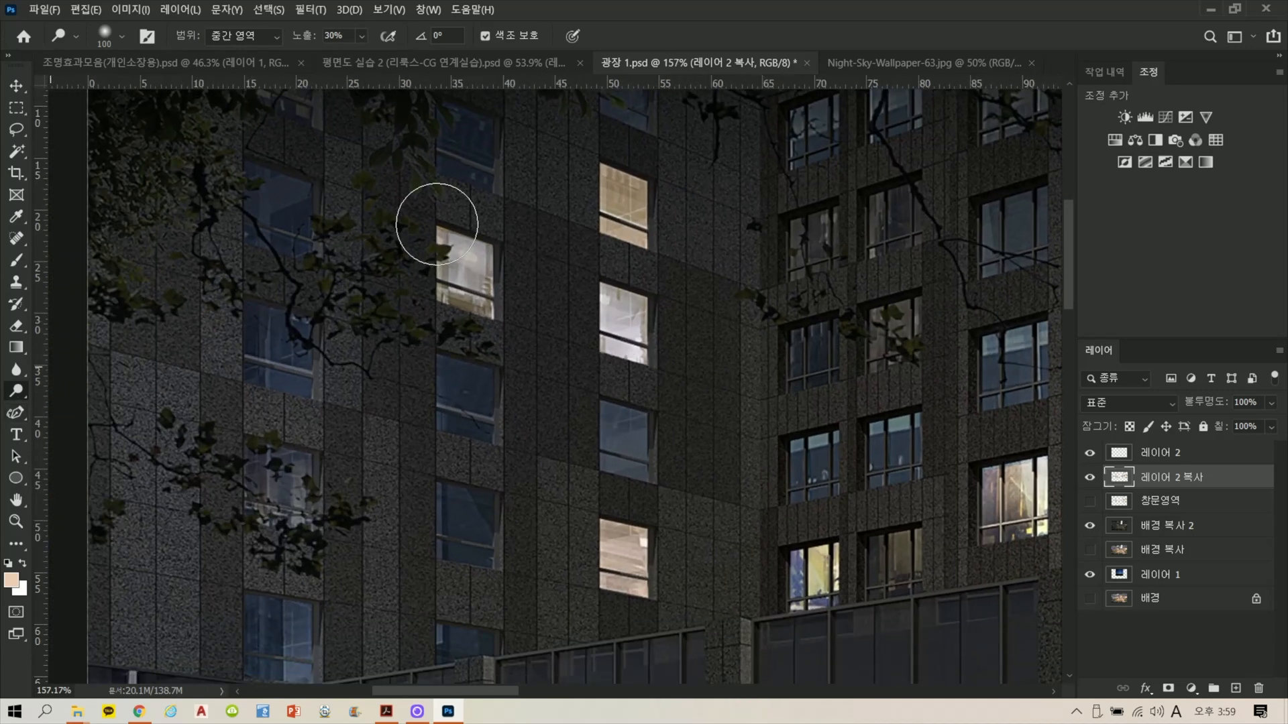
pyautogui.press('[')
pyautogui.press('[')
pyautogui.press('[')
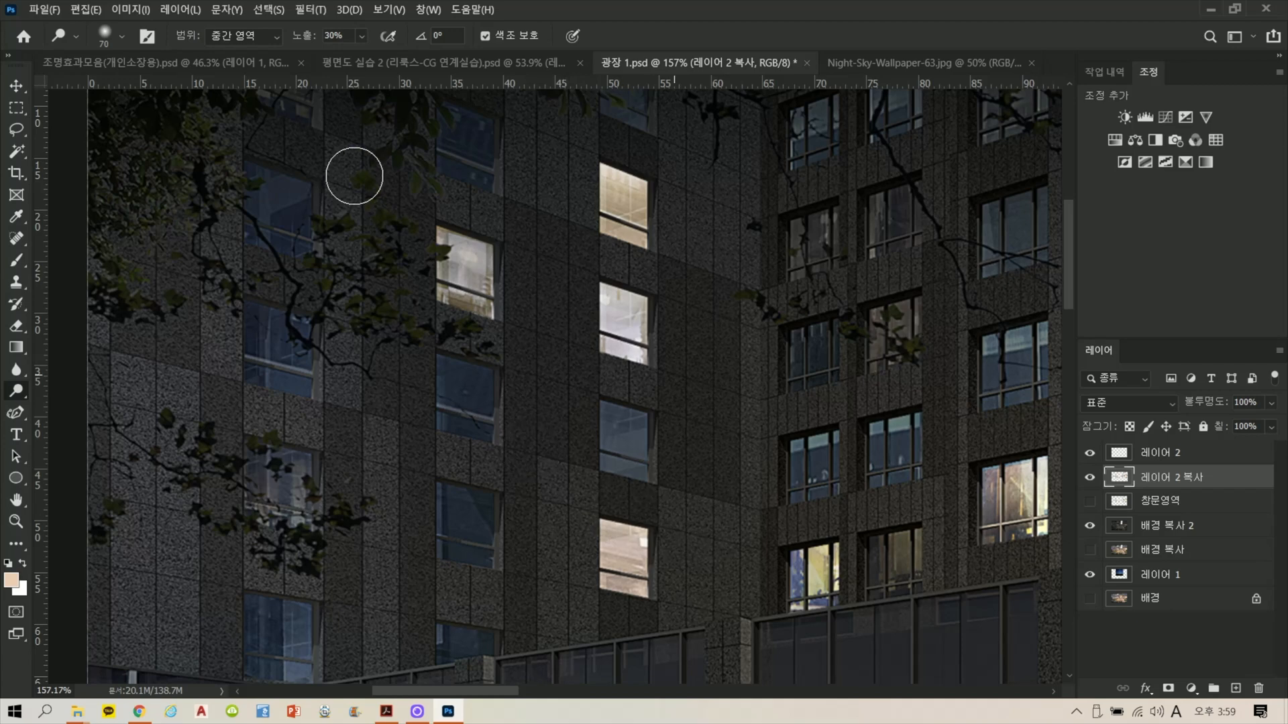
# Step: Darken the lower parts of the far-left wing's lit windows with the Burn tool, using an 80 px brush at 30% exposure
pyautogui.click(24, 391)
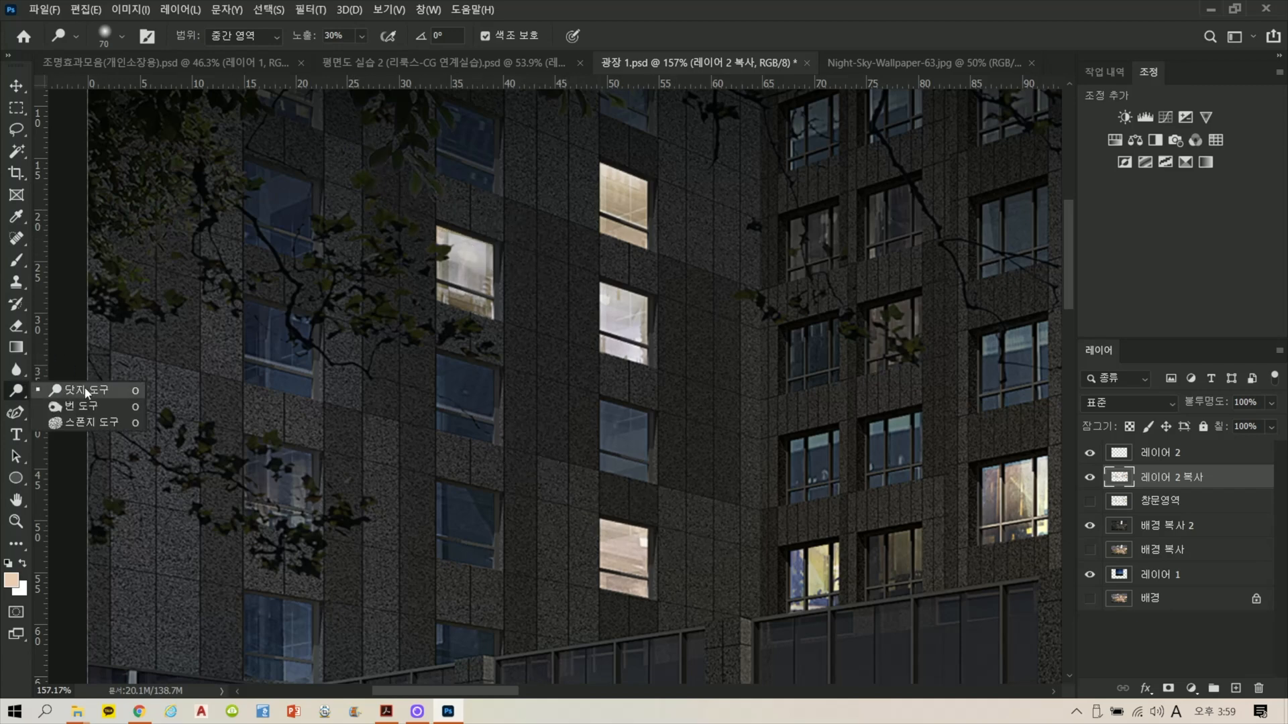
pyautogui.click(74, 406)
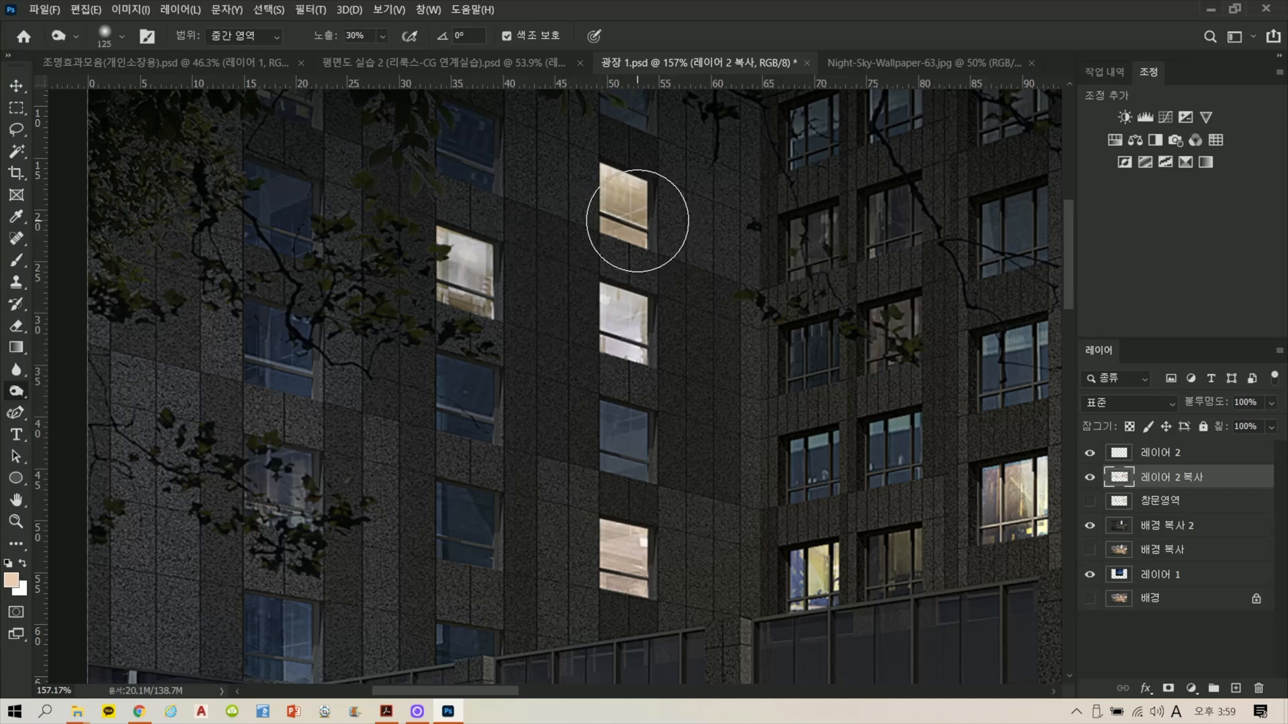
pyautogui.press('[')
pyautogui.press('[')
pyautogui.press('[')
pyautogui.moveTo(584, 333)
pyautogui.mouseDown()
pyautogui.moveTo(621, 336)
pyautogui.moveTo(622, 315)
pyautogui.mouseUp()
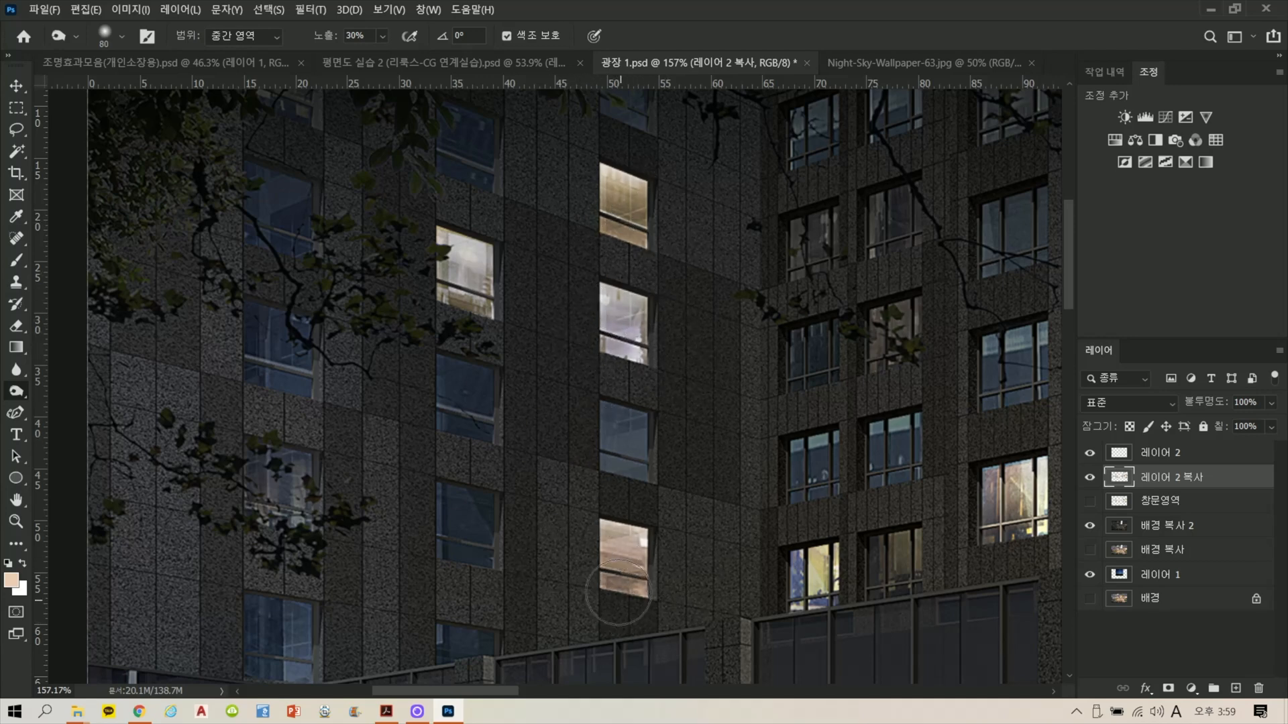
pyautogui.moveTo(425, 253)
pyautogui.mouseDown()
pyautogui.moveTo(465, 291)
pyautogui.moveTo(445, 259)
pyautogui.moveTo(507, 270)
pyautogui.mouseUp()
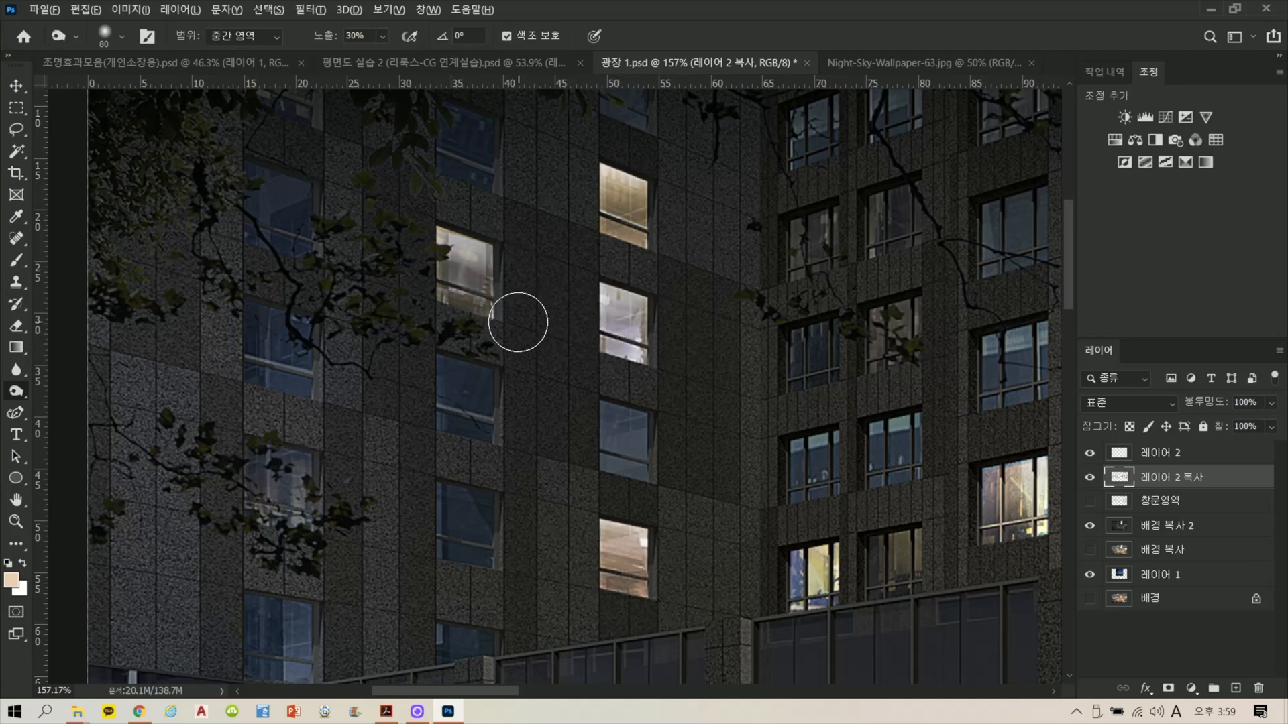
pyautogui.scroll(-6, 511, 296)
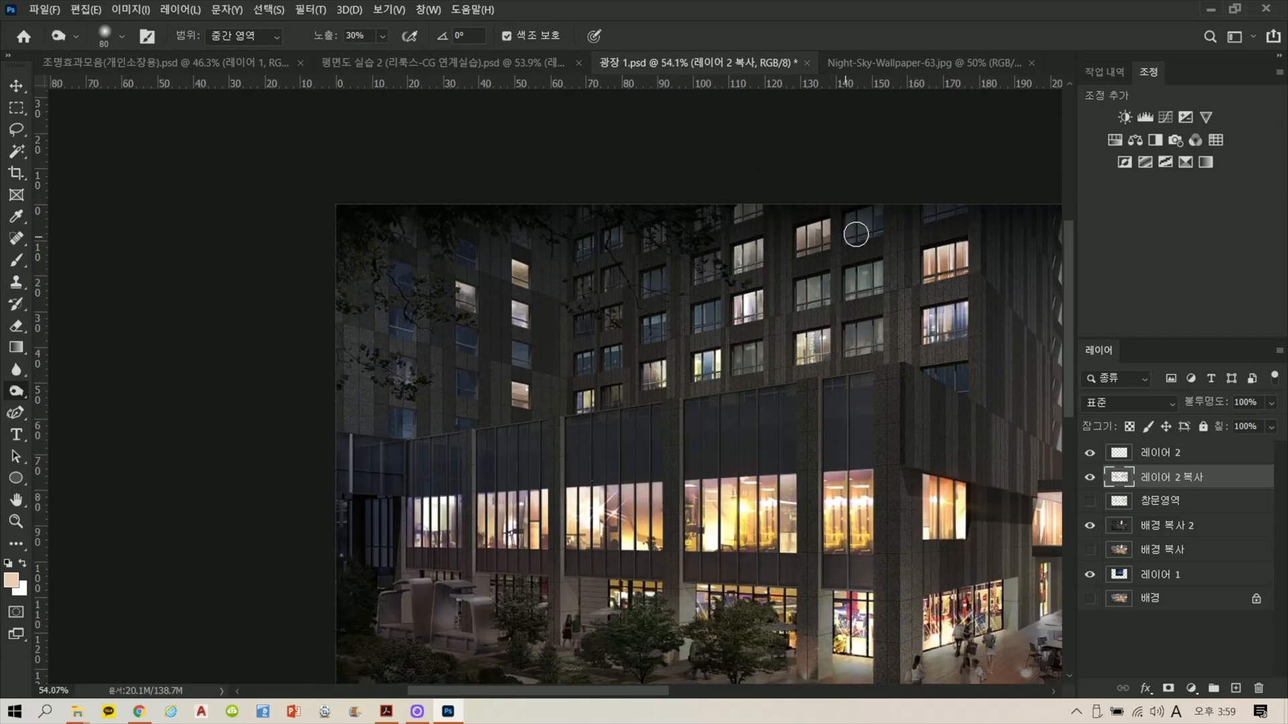
# Step: Compare the lit tower windows with and without the warm color layer 레이어 2 복사 by toggling its visibility, showing 창문영역 underneath
pyautogui.scroll(2, 853, 230)
pyautogui.moveTo(896, 336); pyautogui.dragTo(810, 394)
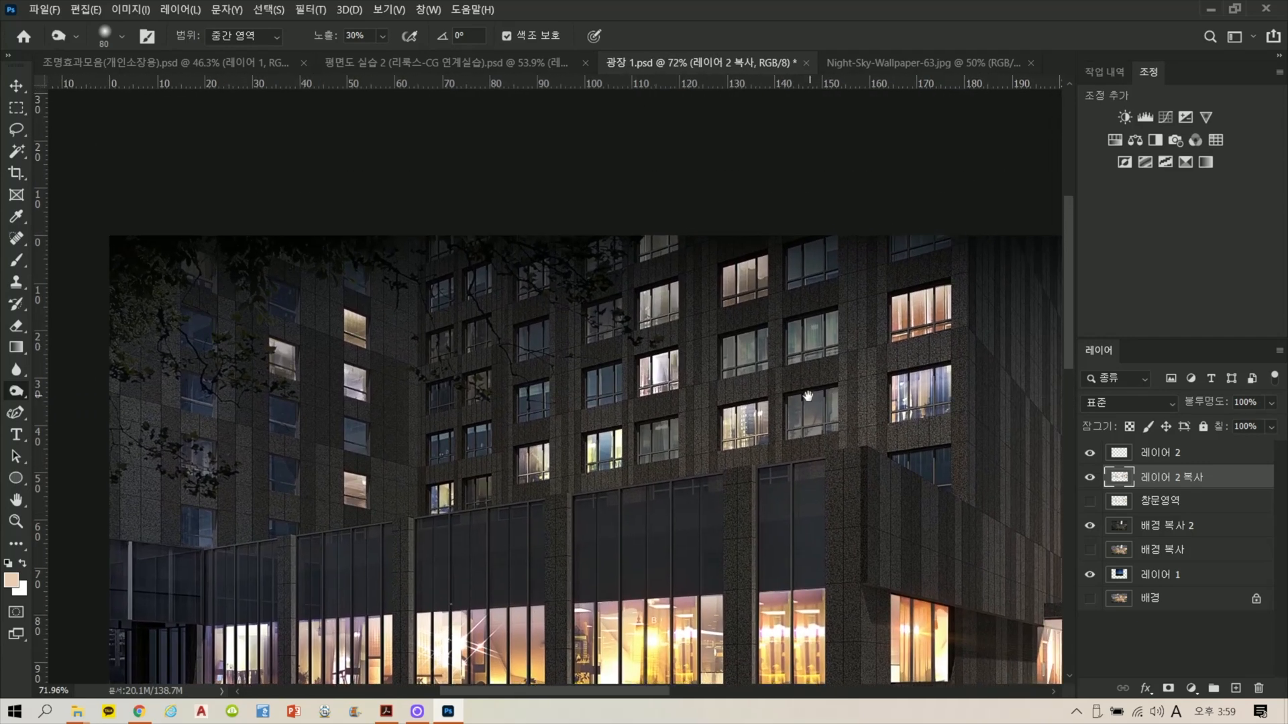
pyautogui.scroll(2, 733, 386)
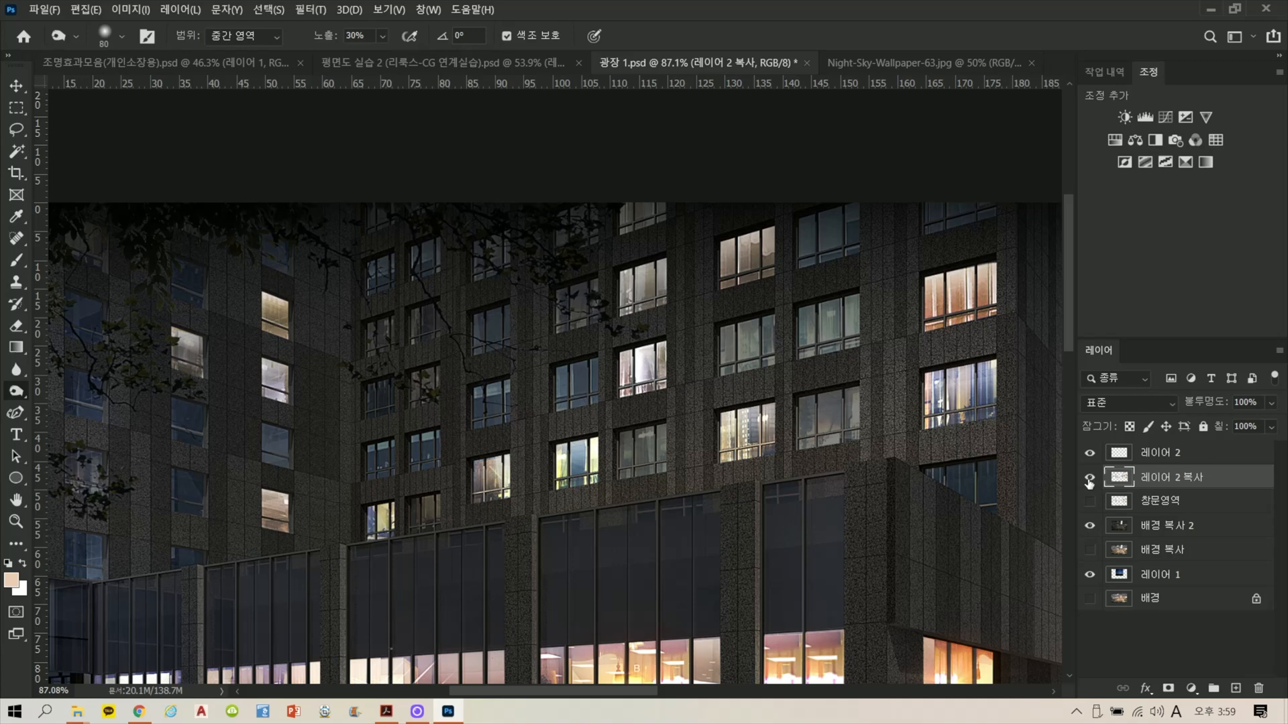
pyautogui.click(1089, 478)
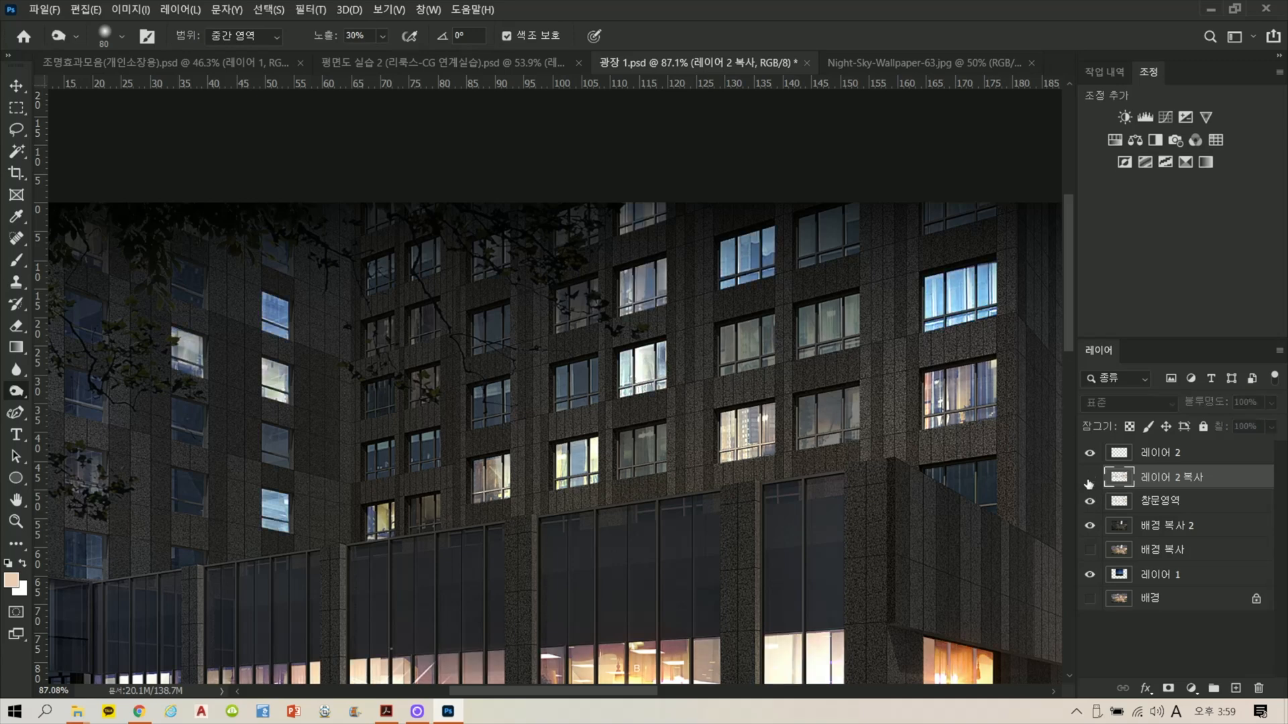
pyautogui.click(1088, 479)
pyautogui.click(1089, 479)
pyautogui.click(1088, 478)
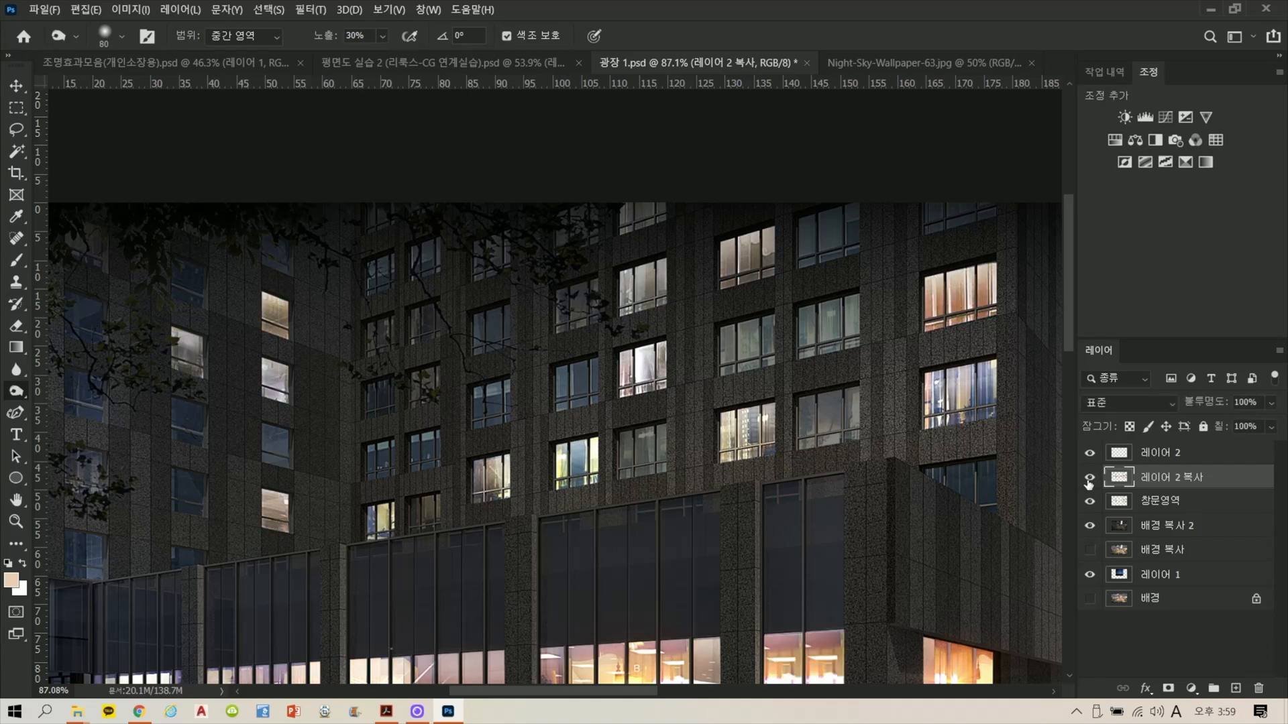
pyautogui.click(1088, 479)
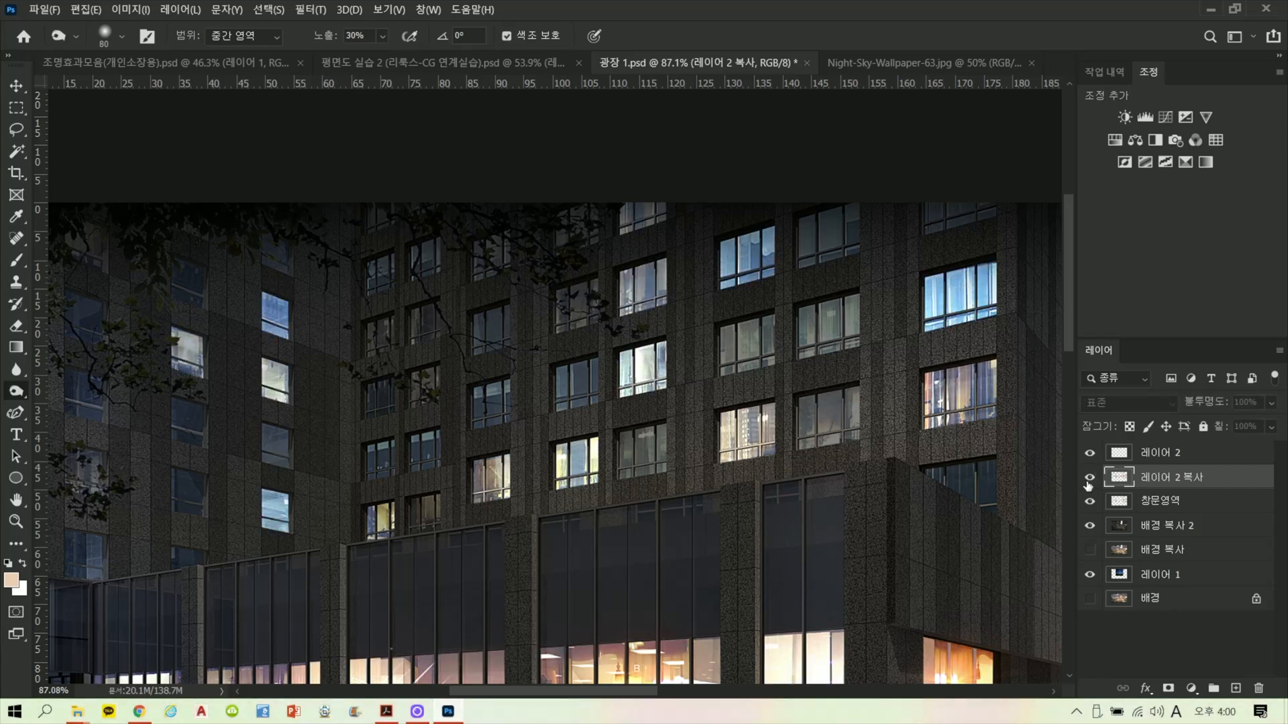
pyautogui.click(1089, 478)
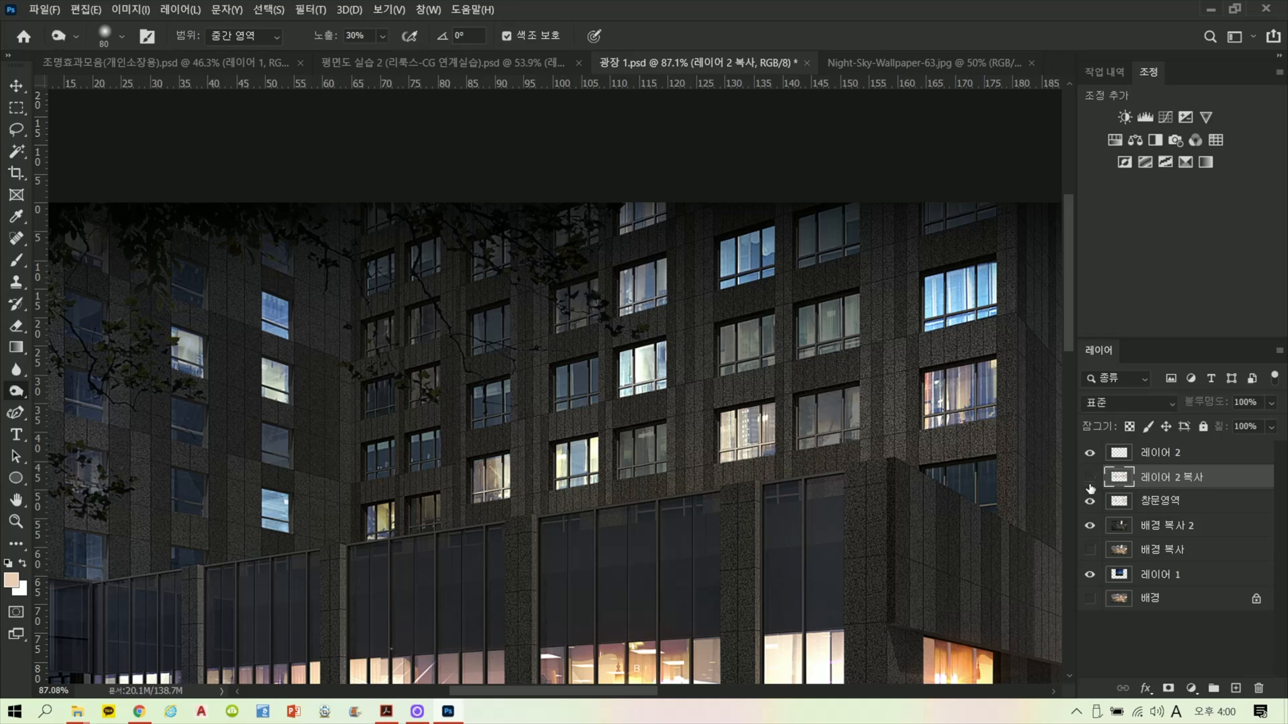
pyautogui.click(1089, 478)
pyautogui.click(1089, 478)
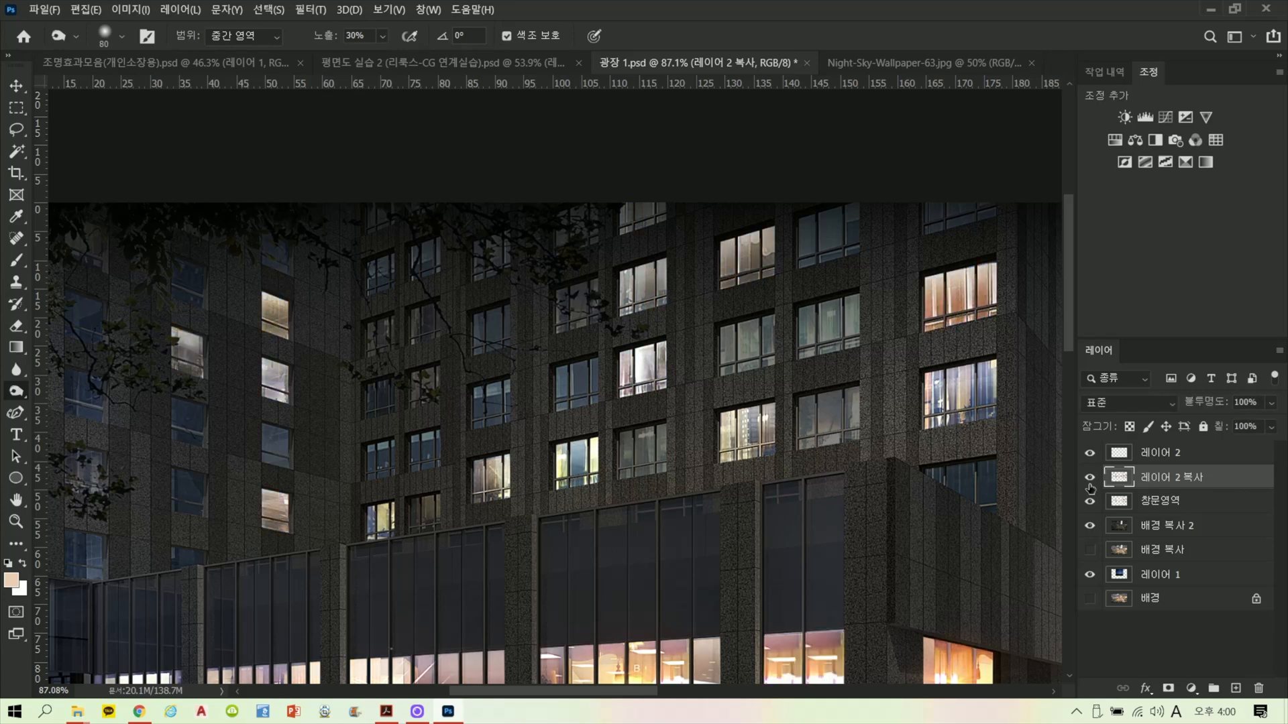
pyautogui.click(1088, 484)
pyautogui.click(1088, 484)
# Step: Darken parts of the two lit upper windows on the building beyond the night sky with the Burn tool, using an 80 px brush at 30% midtone exposure
pyautogui.scroll(-3, 638, 393)
pyautogui.click(20, 133)
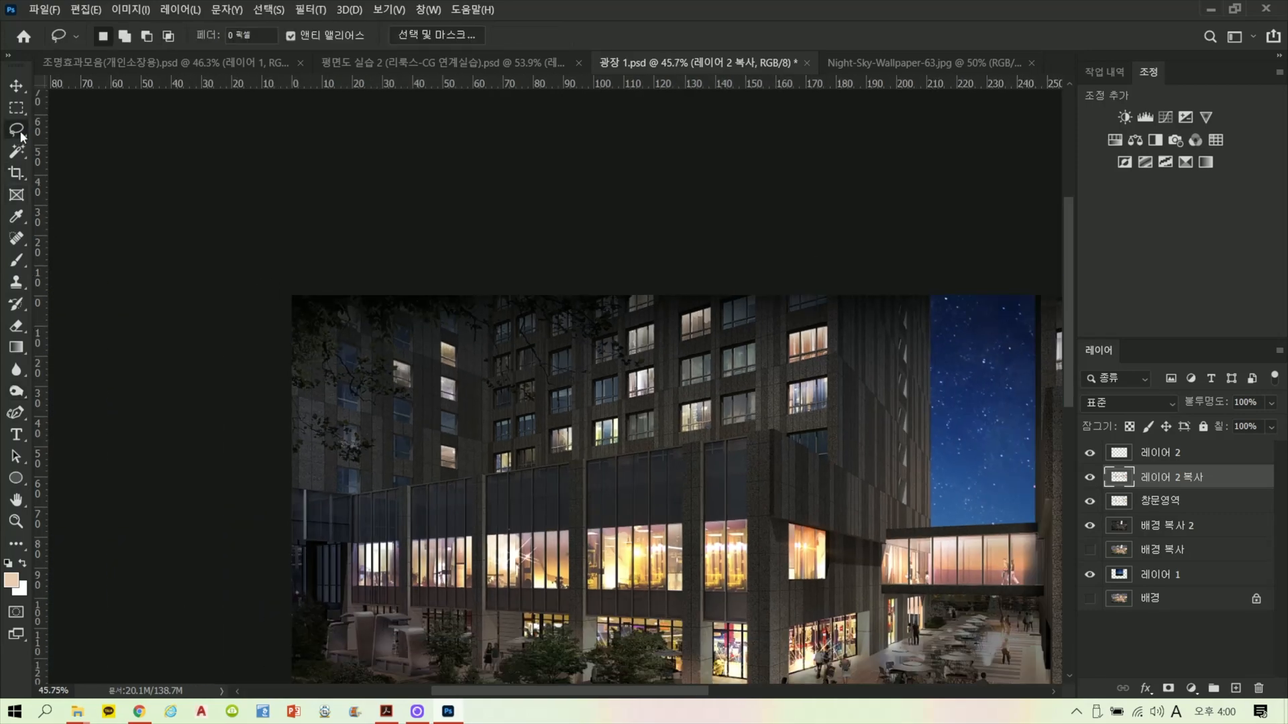
pyautogui.moveTo(847, 457); pyautogui.dragTo(617, 478)
pyautogui.moveTo(855, 401); pyautogui.dragTo(619, 373)
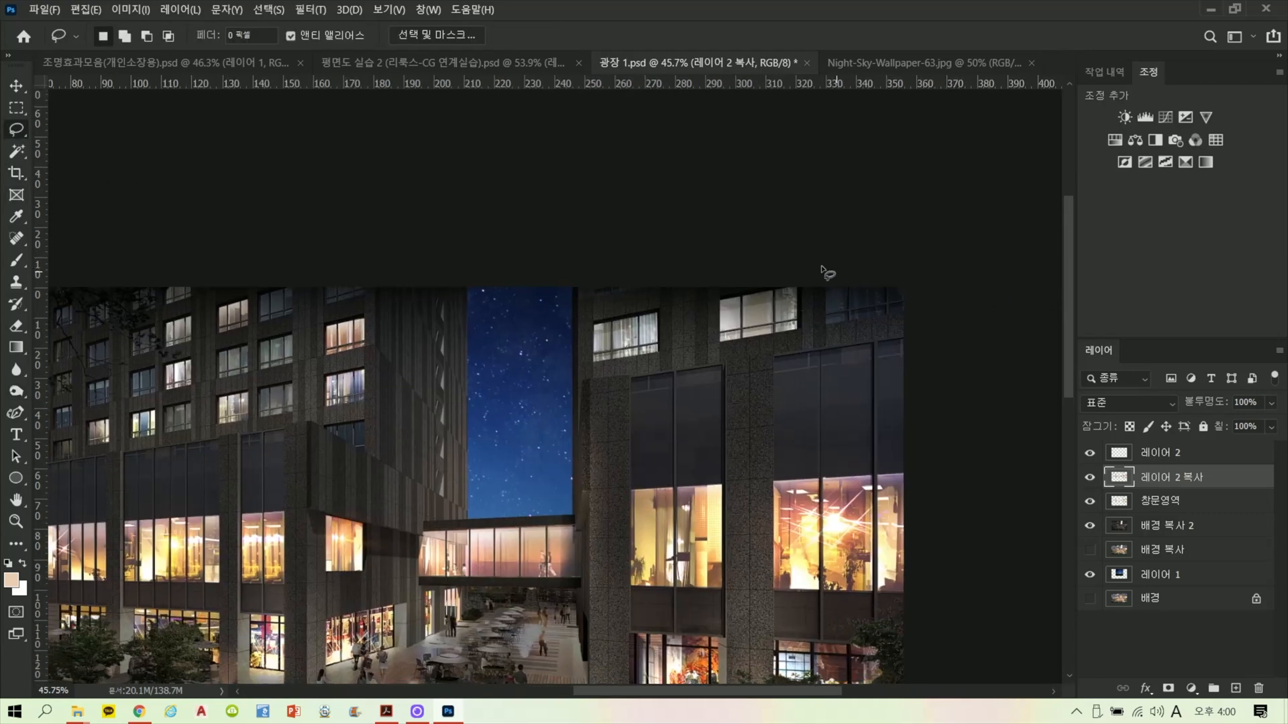
pyautogui.scroll(3, 802, 284)
pyautogui.scroll(2, 740, 338)
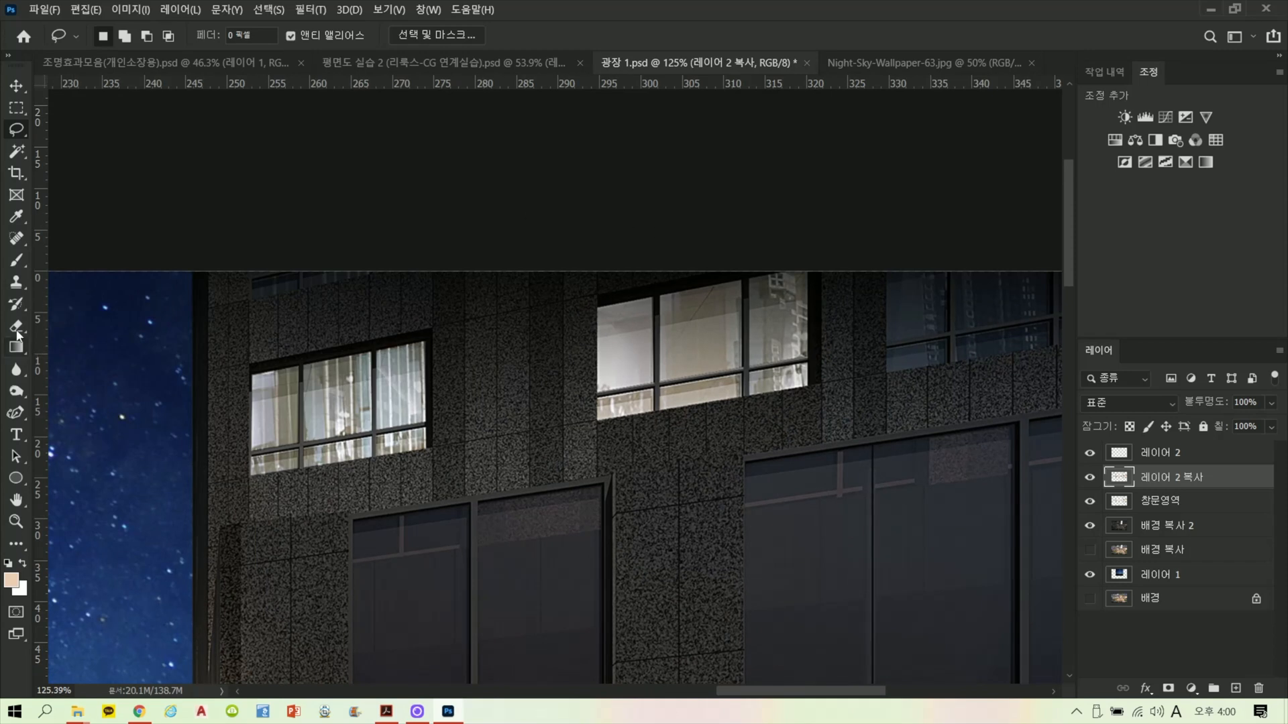
pyautogui.click(10, 392)
pyautogui.moveTo(904, 327)
pyautogui.mouseDown()
pyautogui.moveTo(590, 397)
pyautogui.moveTo(523, 441)
pyautogui.moveTo(655, 426)
pyautogui.moveTo(822, 349)
pyautogui.moveTo(626, 377)
pyautogui.moveTo(808, 327)
pyautogui.moveTo(583, 371)
pyautogui.moveTo(633, 424)
pyautogui.moveTo(774, 390)
pyautogui.moveTo(804, 405)
pyautogui.moveTo(231, 440)
pyautogui.moveTo(400, 394)
pyautogui.moveTo(454, 431)
pyautogui.mouseUp()
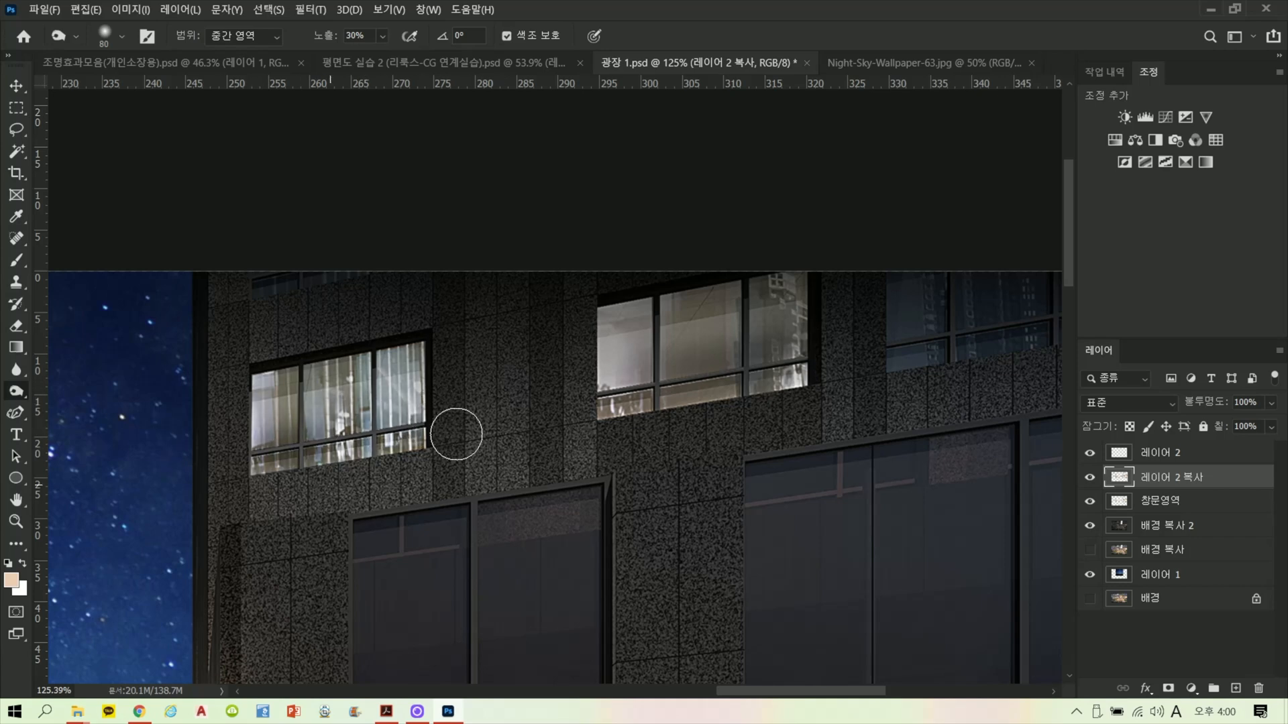
pyautogui.moveTo(794, 360)
pyautogui.mouseDown()
pyautogui.moveTo(613, 409)
pyautogui.moveTo(626, 369)
pyautogui.moveTo(457, 412)
pyautogui.mouseUp()
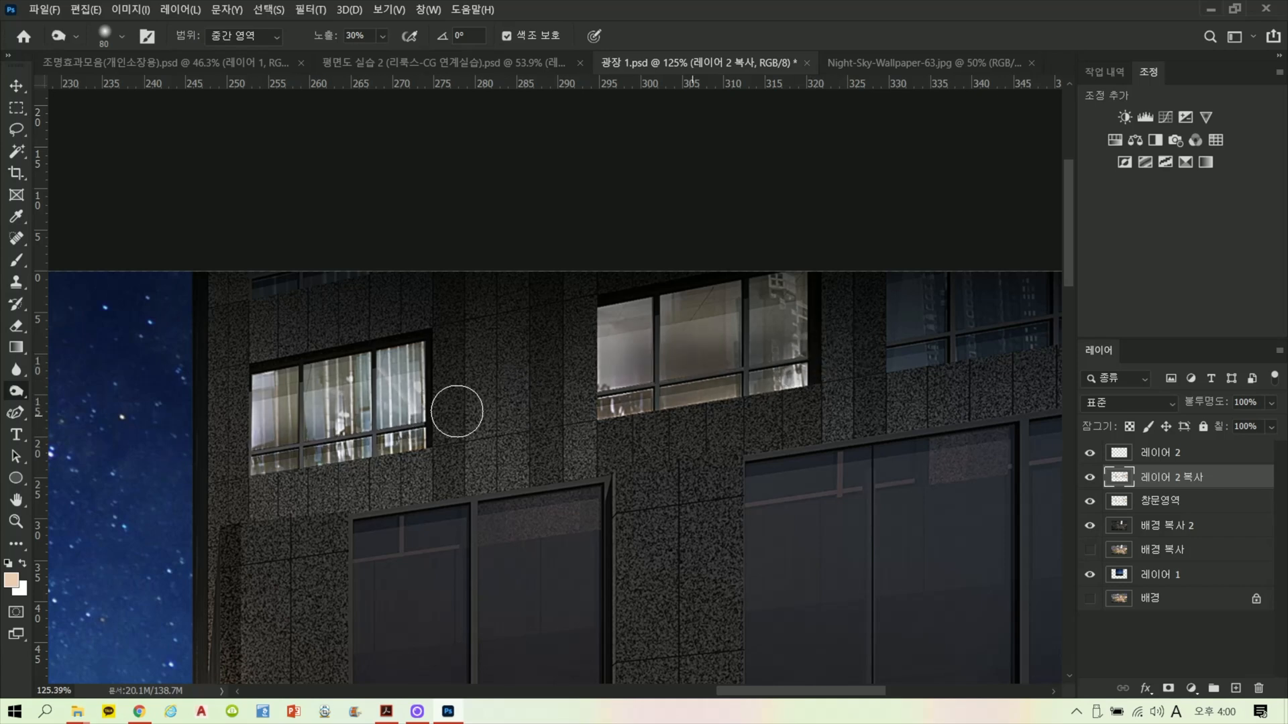
# Step: Brighten parts of the same two upper windows with the Dodge tool, using a 70 px brush at 30% midtone exposure
pyautogui.moveTo(16, 392); pyautogui.dragTo(74, 389)
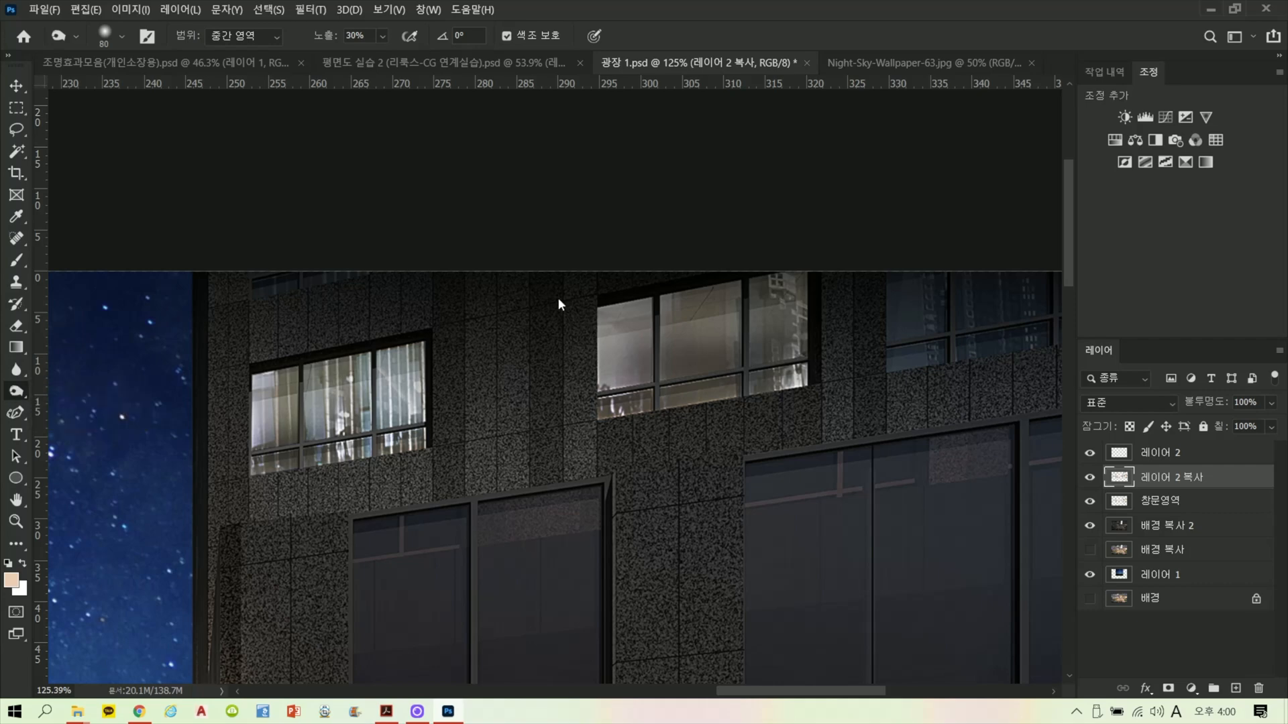
pyautogui.moveTo(549, 310)
pyautogui.mouseDown()
pyautogui.moveTo(845, 256)
pyautogui.moveTo(579, 315)
pyautogui.moveTo(221, 368)
pyautogui.moveTo(416, 362)
pyautogui.mouseUp()
pyautogui.scroll(-6, 542, 317)
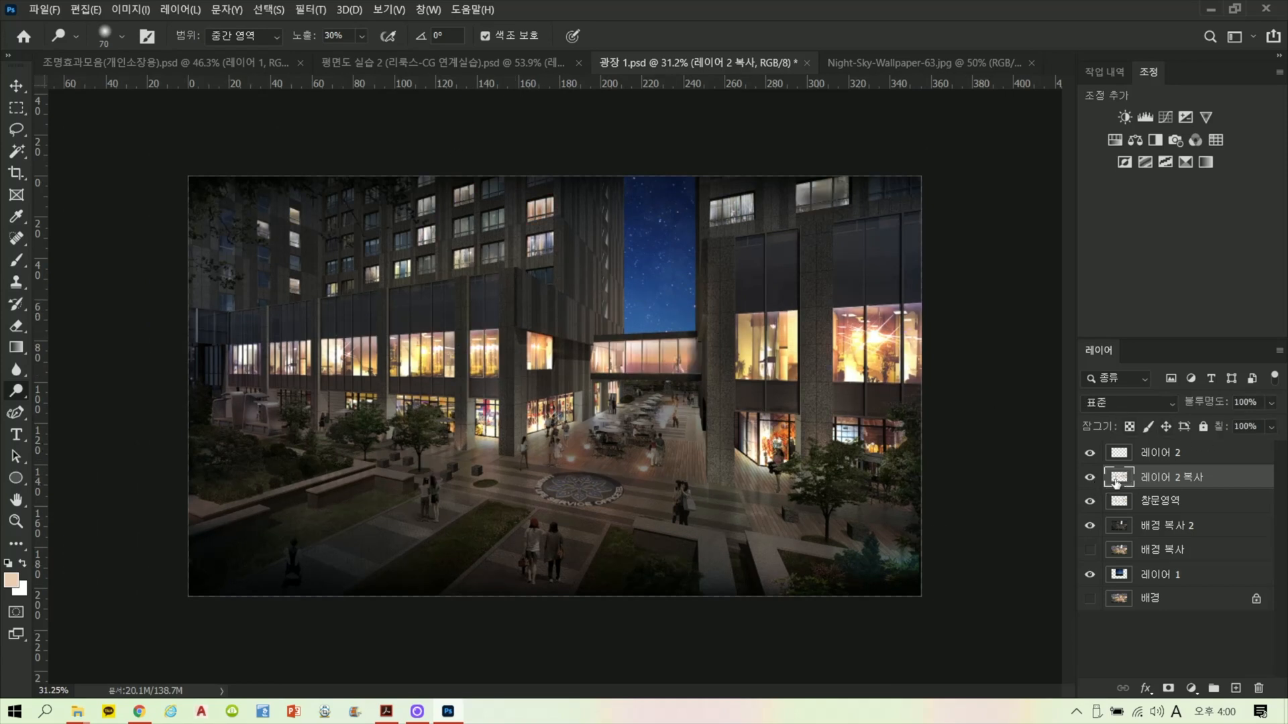
# Step: Lower the fill of 레이어 2 복사 to 70% and hide the 창문영역 layer
pyautogui.click(1270, 428)
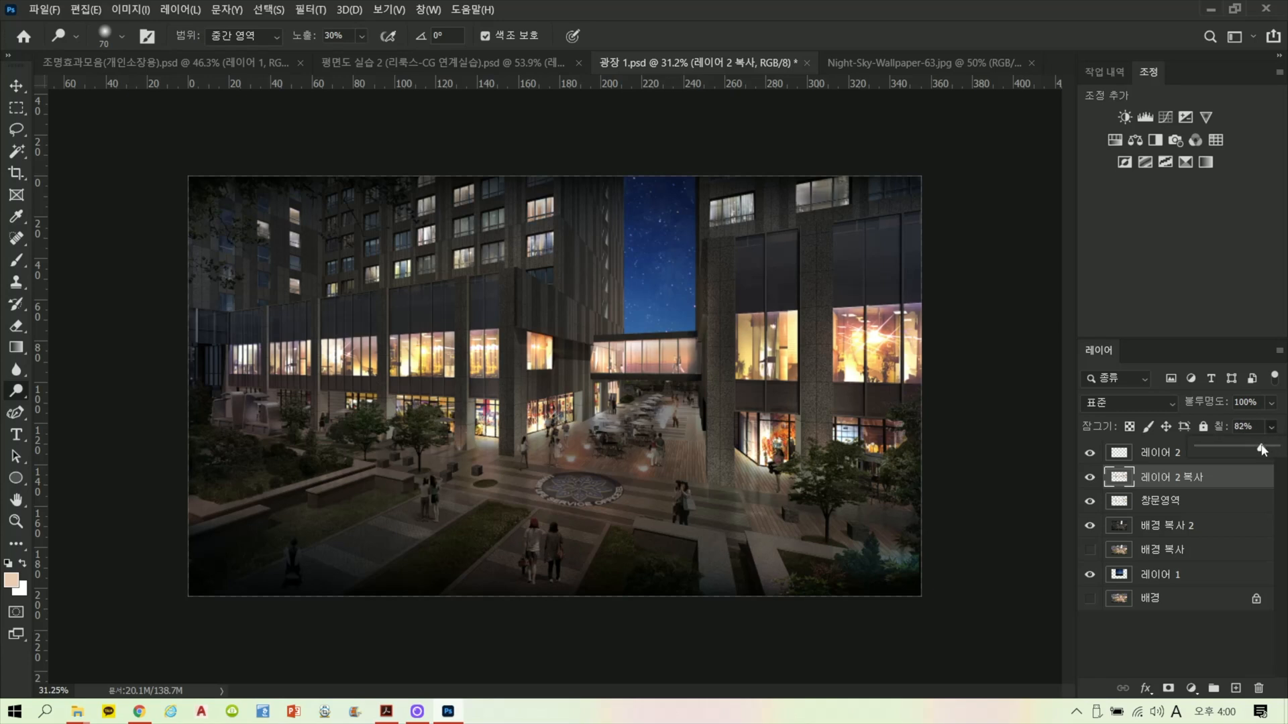
pyautogui.click(1089, 502)
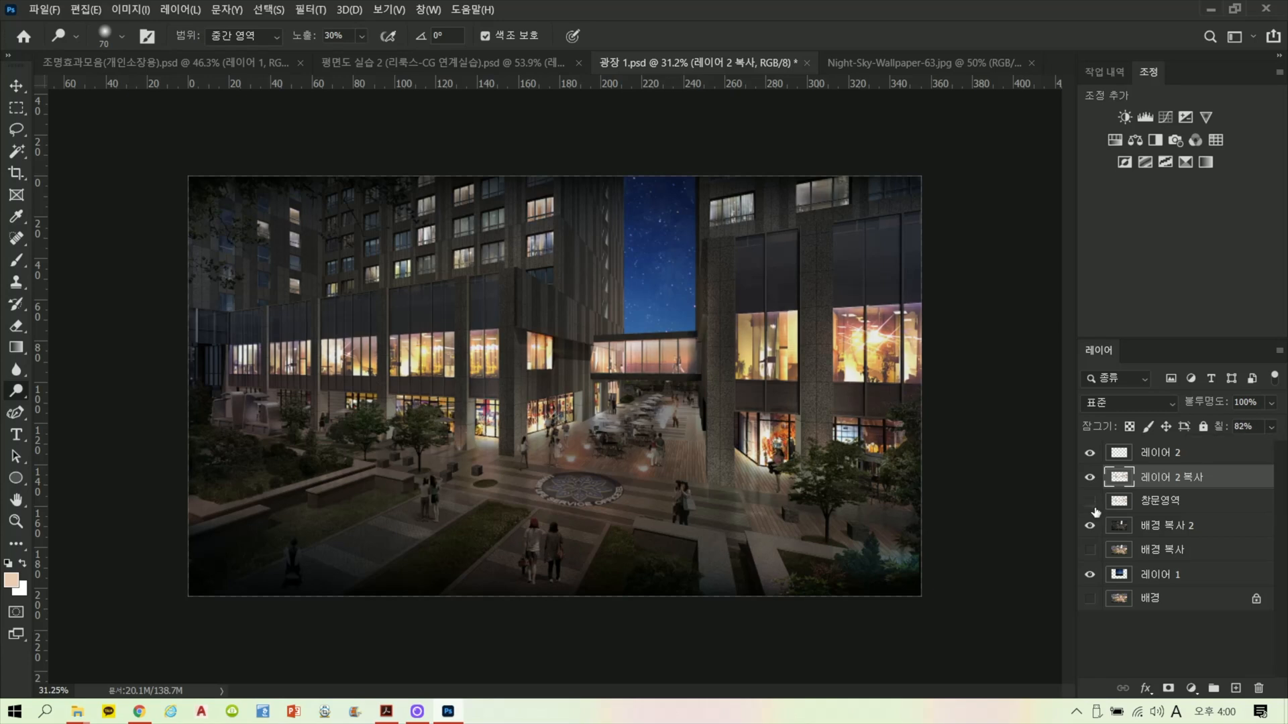
pyautogui.click(1094, 508)
pyautogui.click(1097, 510)
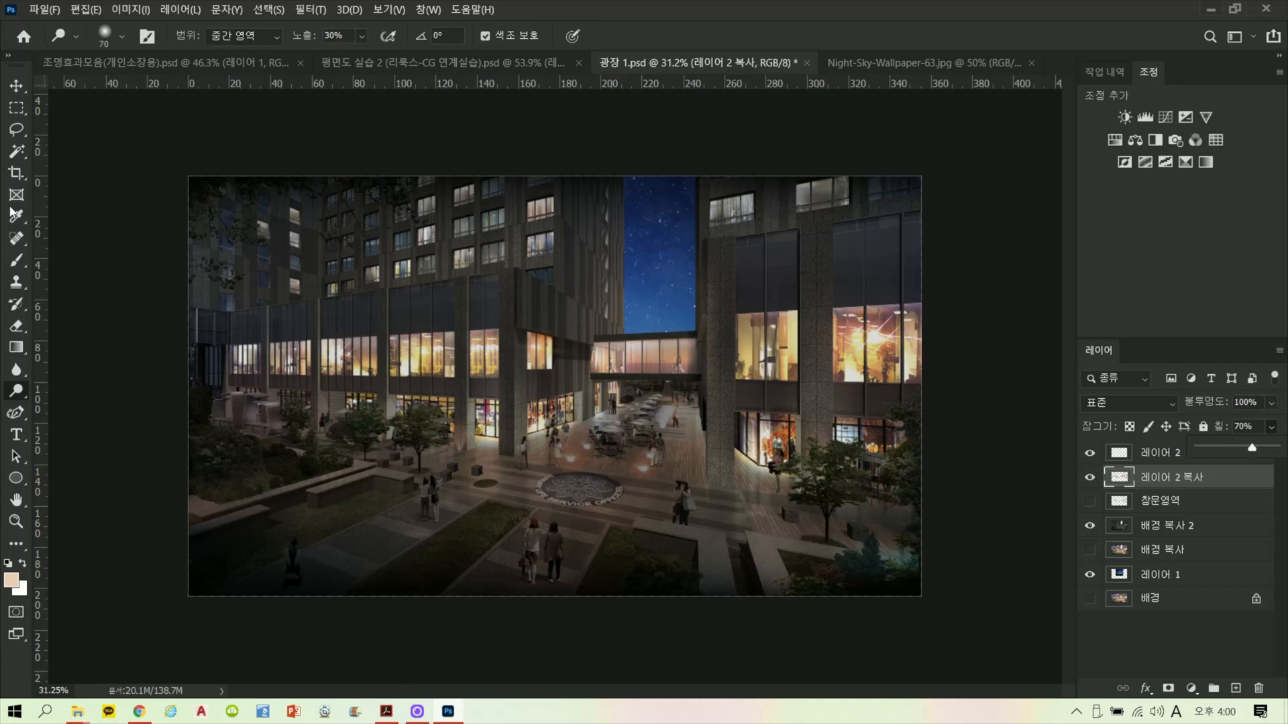
# Step: Save the document as the Photoshop file 광장 1 in the 바탕 화면 folder, with layers and maximized compatibility
pyautogui.click(17, 131)
pyautogui.scroll(2, 648, 354)
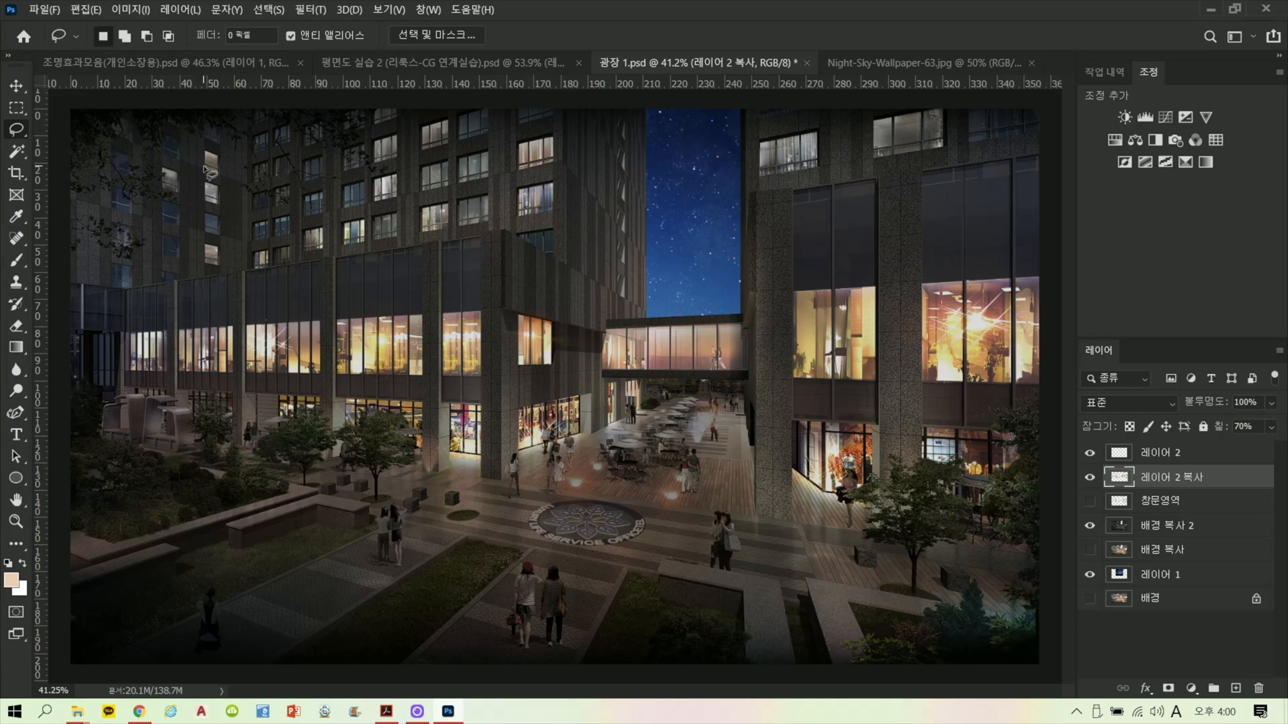
pyautogui.click(54, 12)
pyautogui.click(201, 204)
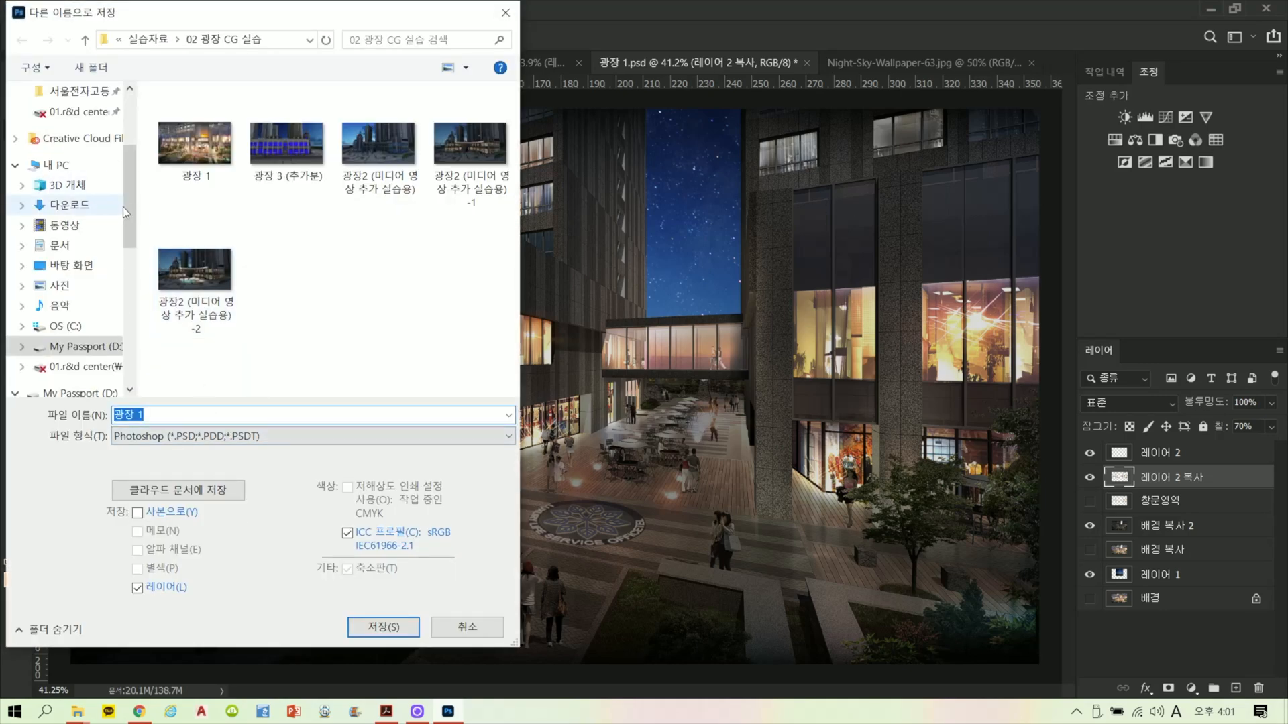
pyautogui.scroll(3, 125, 212)
pyautogui.click(71, 124)
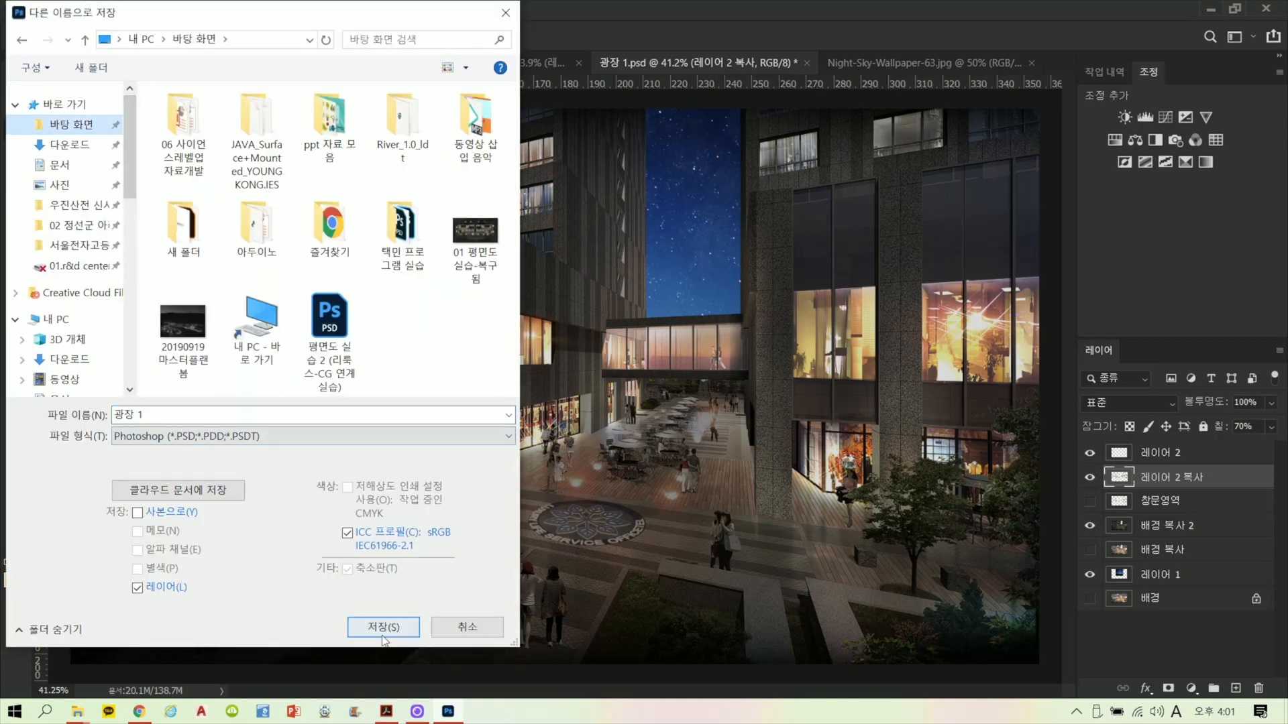
pyautogui.click(383, 635)
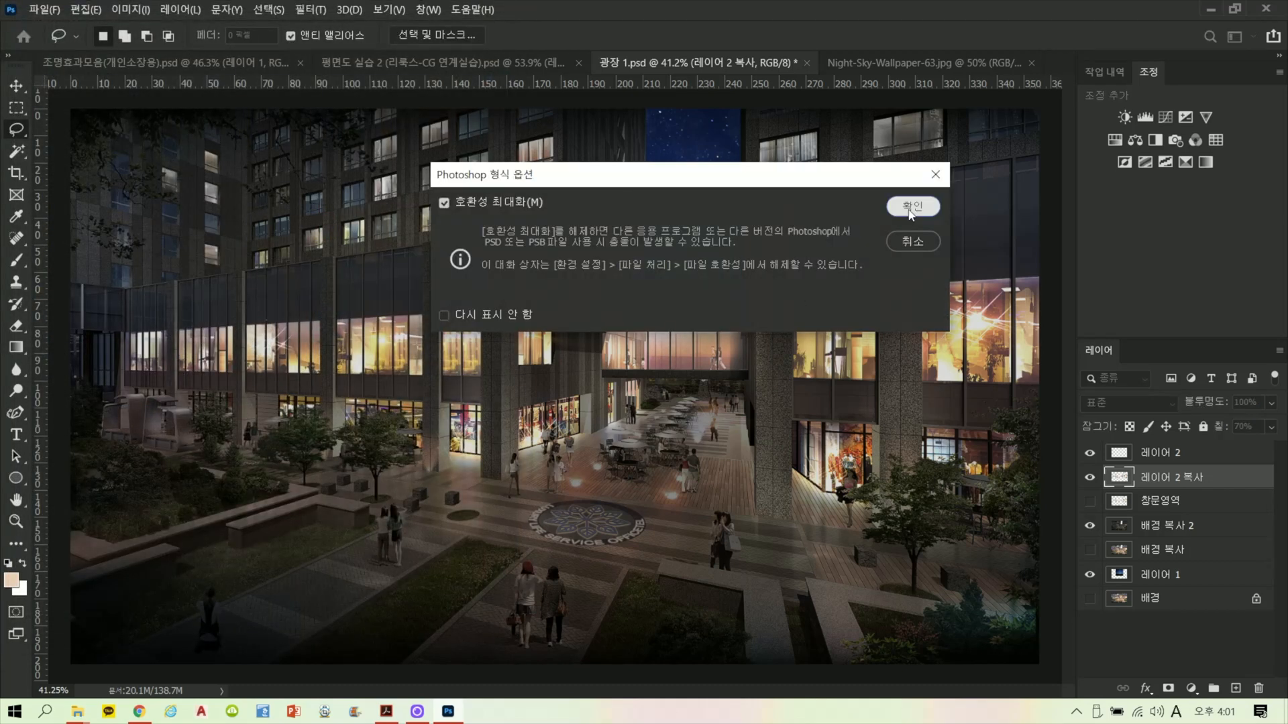
pyautogui.click(910, 208)
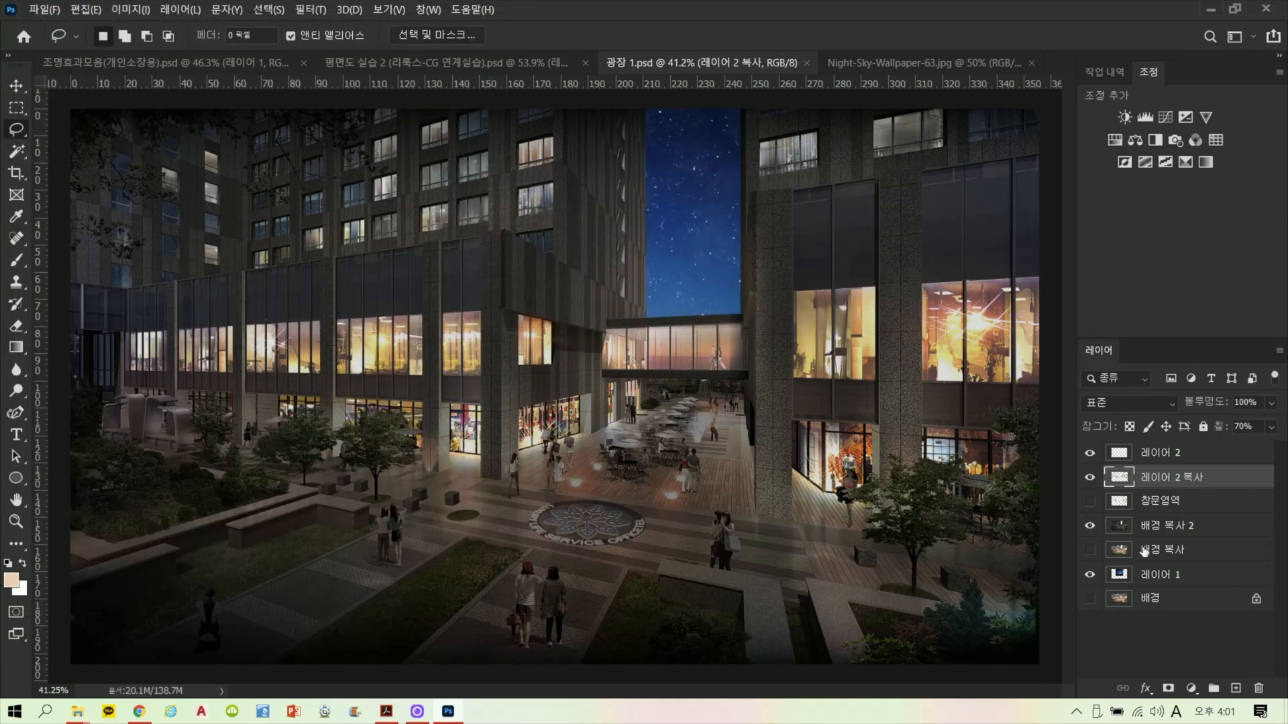
# Step: Create a new empty layer directly above 레이어 2
pyautogui.click(1207, 453)
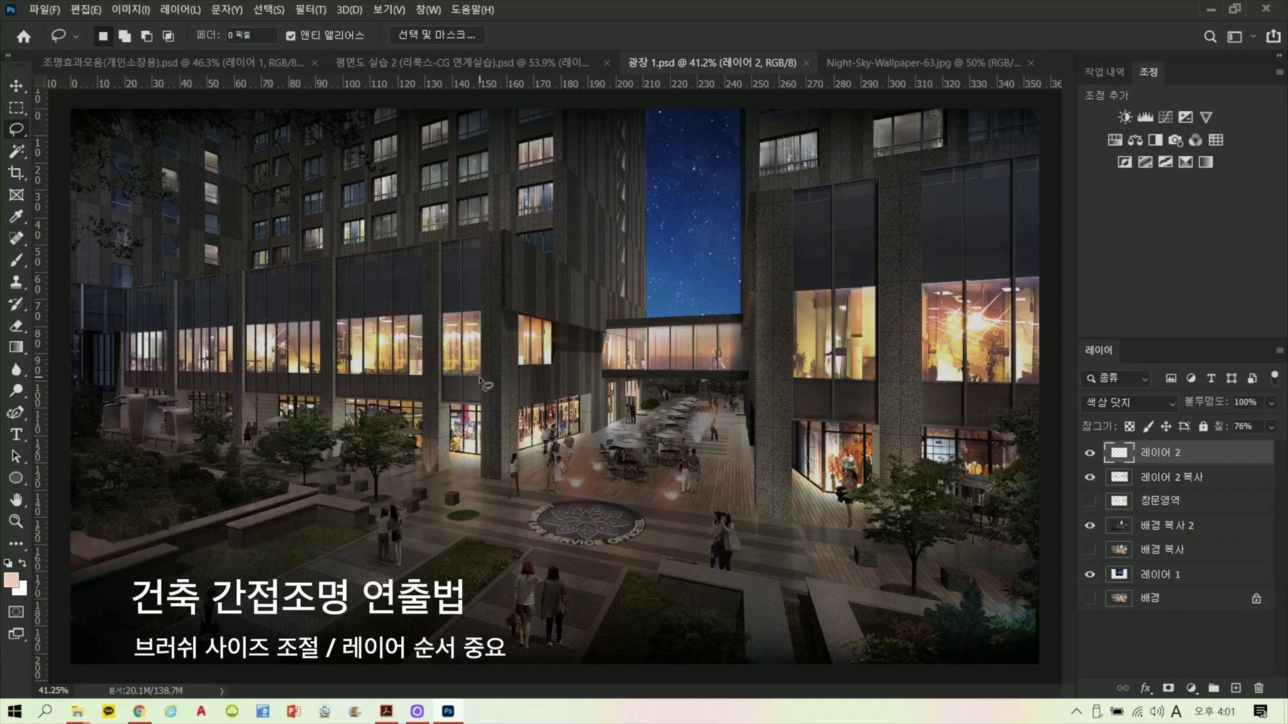
pyautogui.scroll(5, 423, 363)
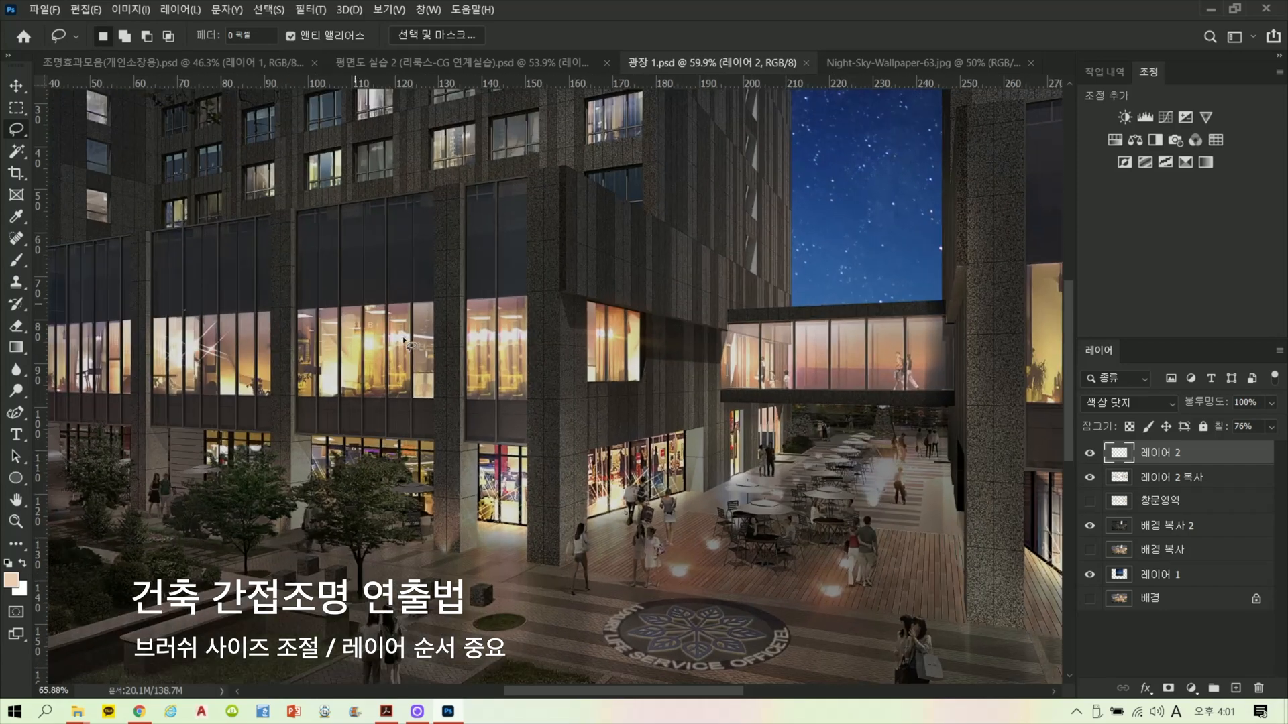
pyautogui.moveTo(698, 346); pyautogui.dragTo(660, 396)
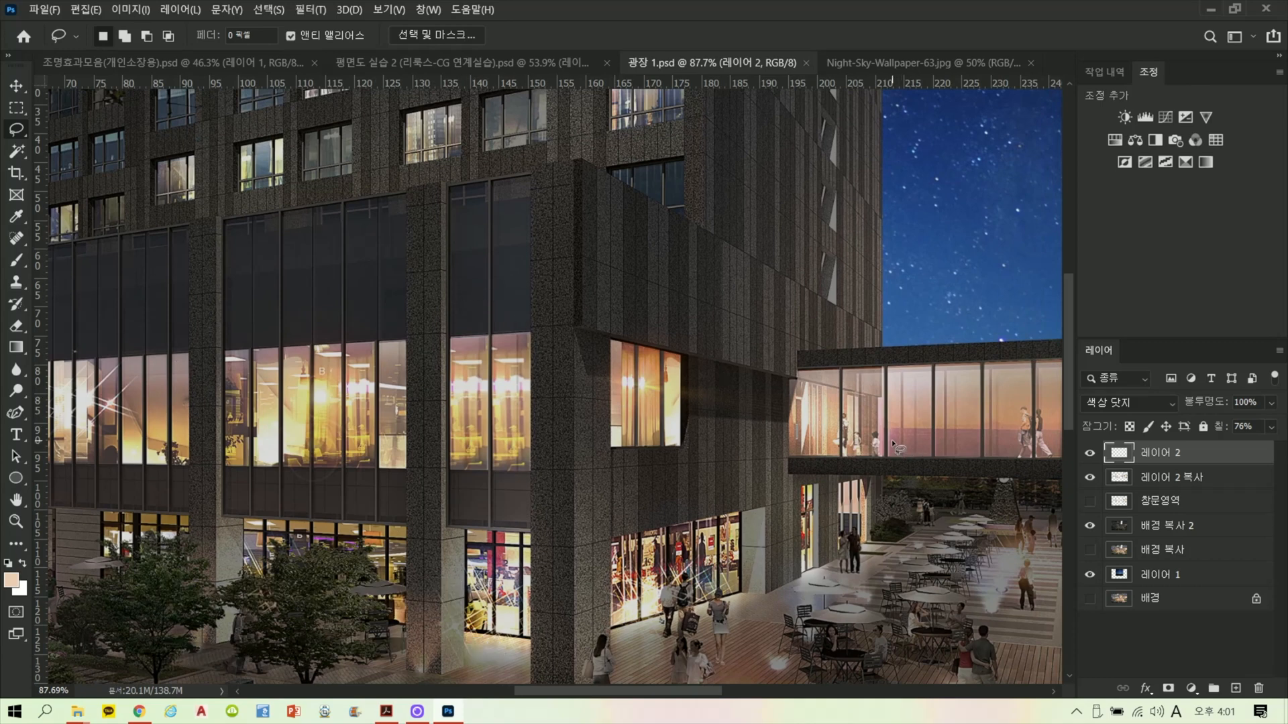
pyautogui.click(1234, 688)
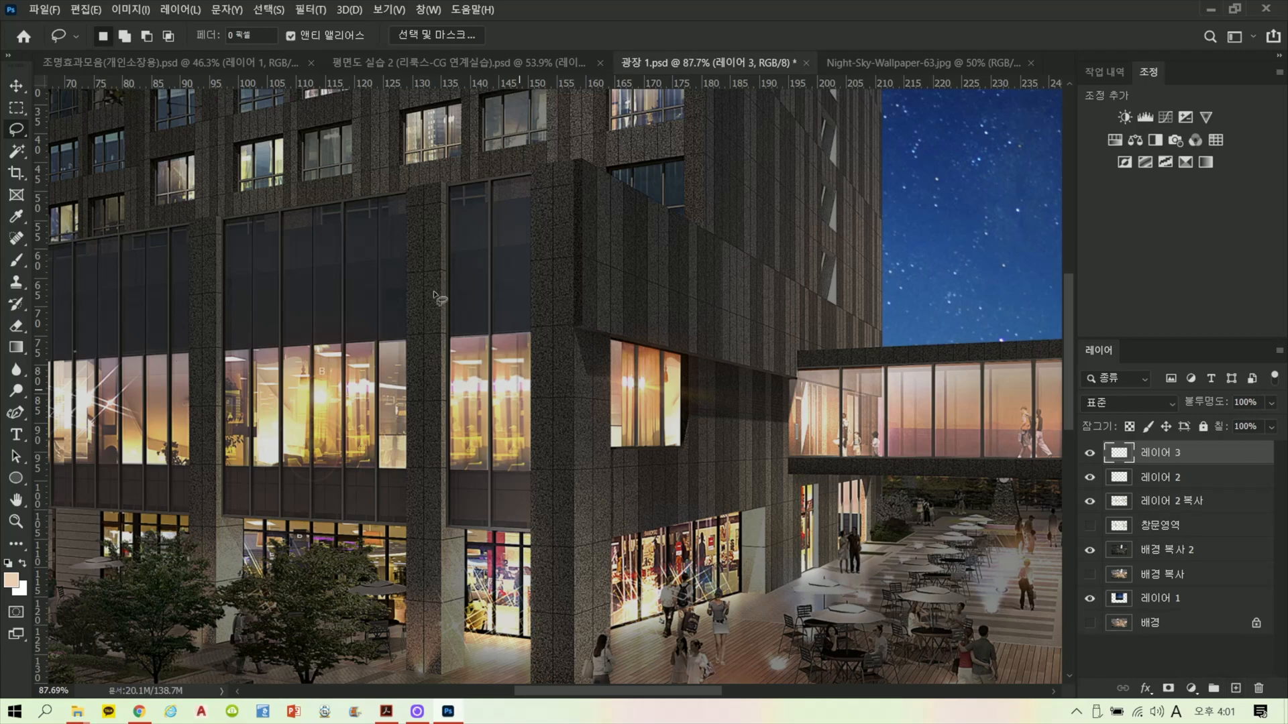
# Step: Select the front face of the stone pillar between the two dark glazed window bays with a straight-edged Lasso outline
pyautogui.scroll(5, 436, 297)
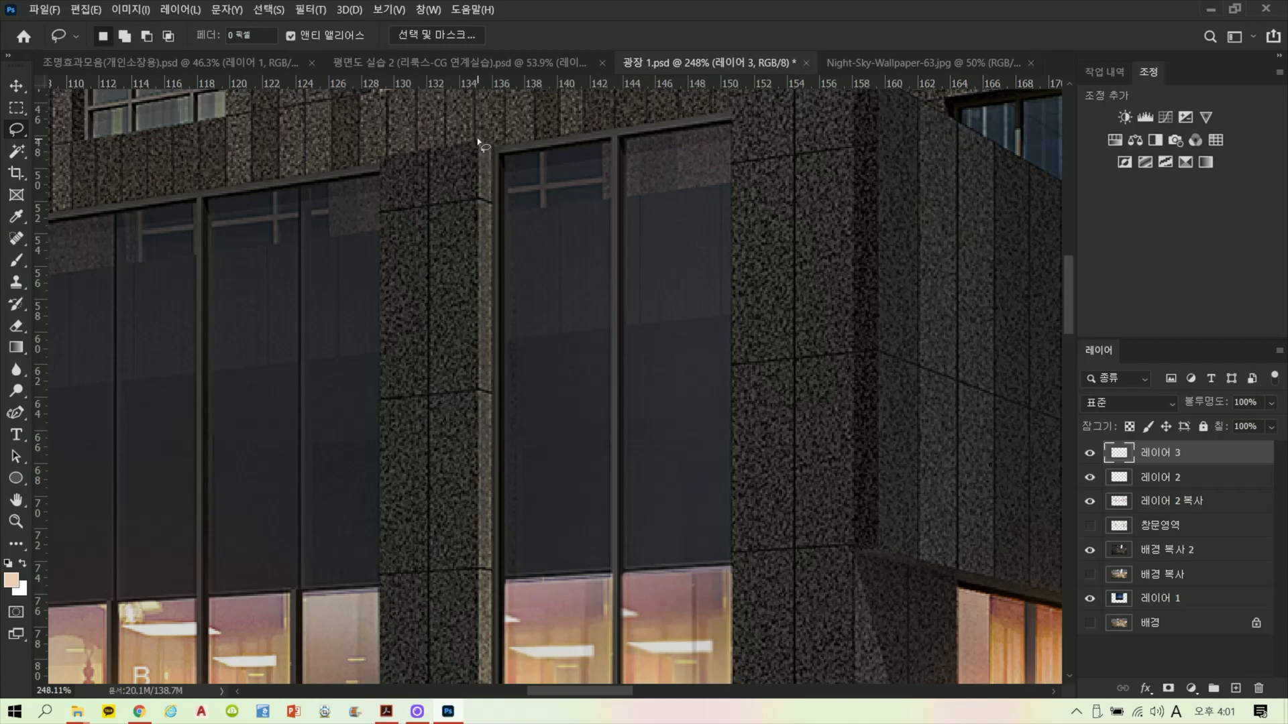
pyautogui.moveTo(477, 142)
pyautogui.mouseDown()
pyautogui.moveTo(481, 720)
pyautogui.moveTo(485, 671)
pyautogui.moveTo(384, 674)
pyautogui.mouseUp()
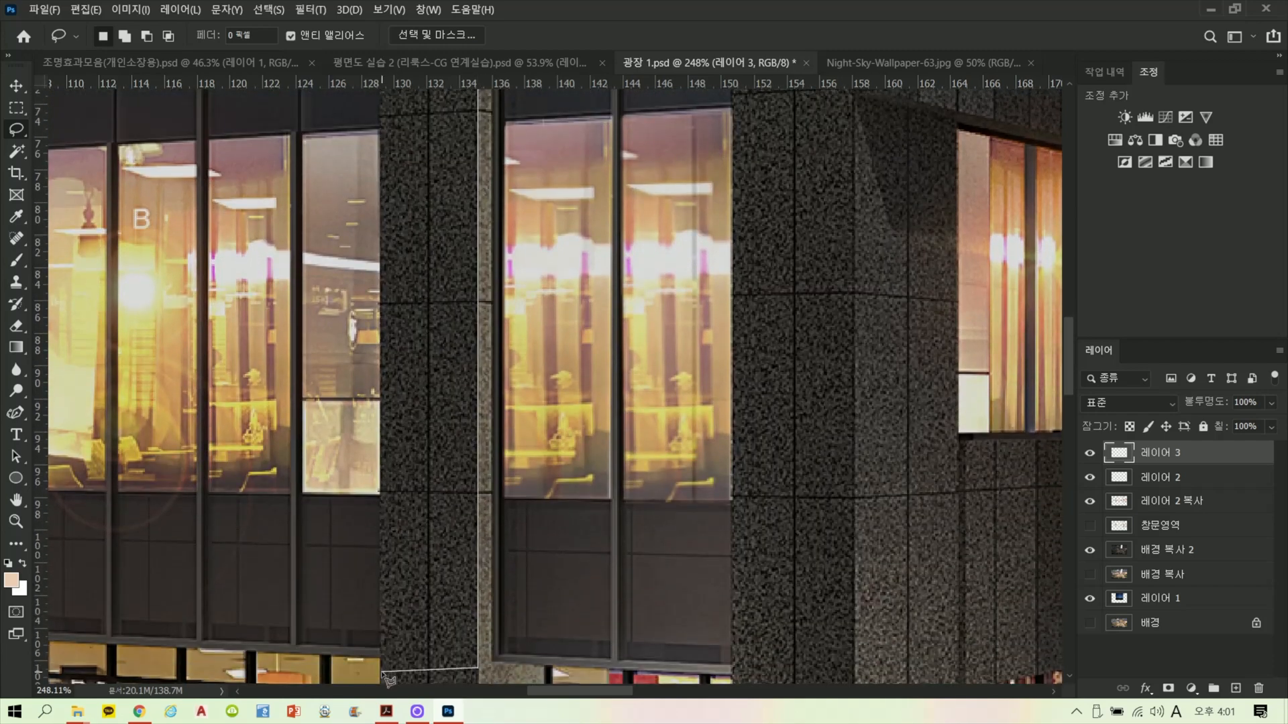
pyautogui.keyDown('alt'); pyautogui.click(381, 672); pyautogui.keyUp('alt')
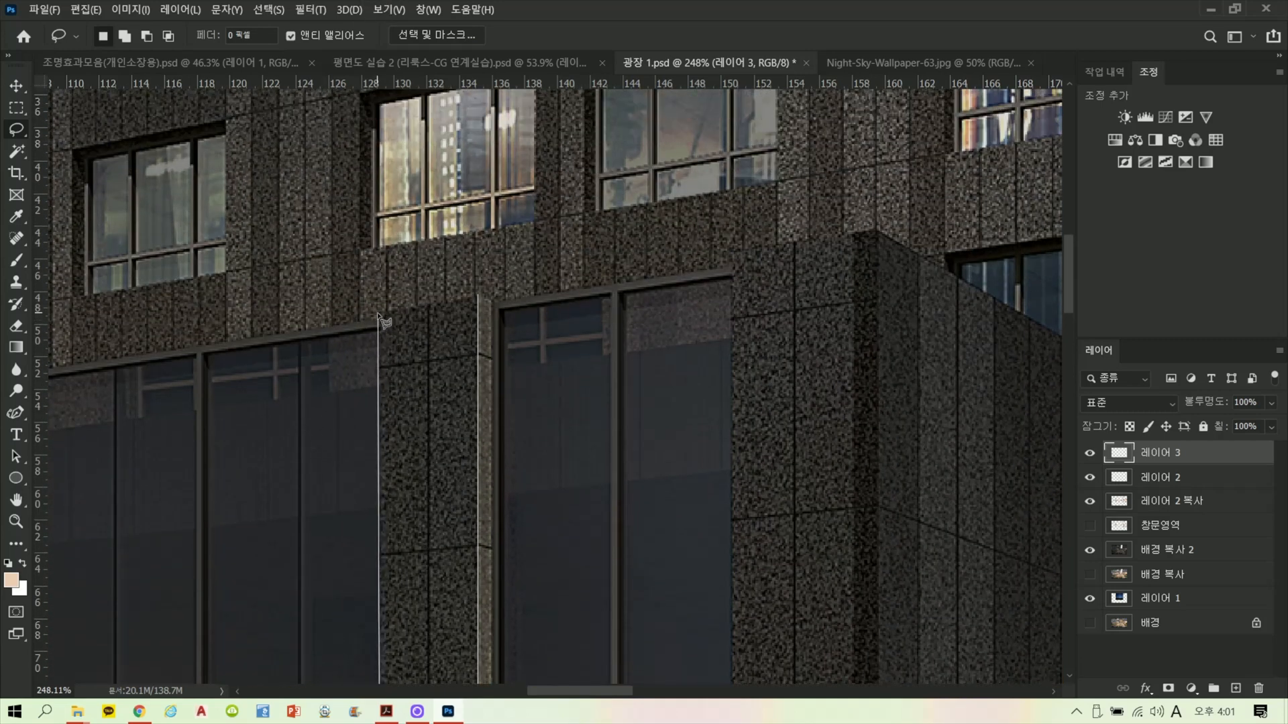
pyautogui.keyDown('alt'); pyautogui.click(378, 313); pyautogui.keyUp('alt')
pyautogui.scroll(-3, 362, 348)
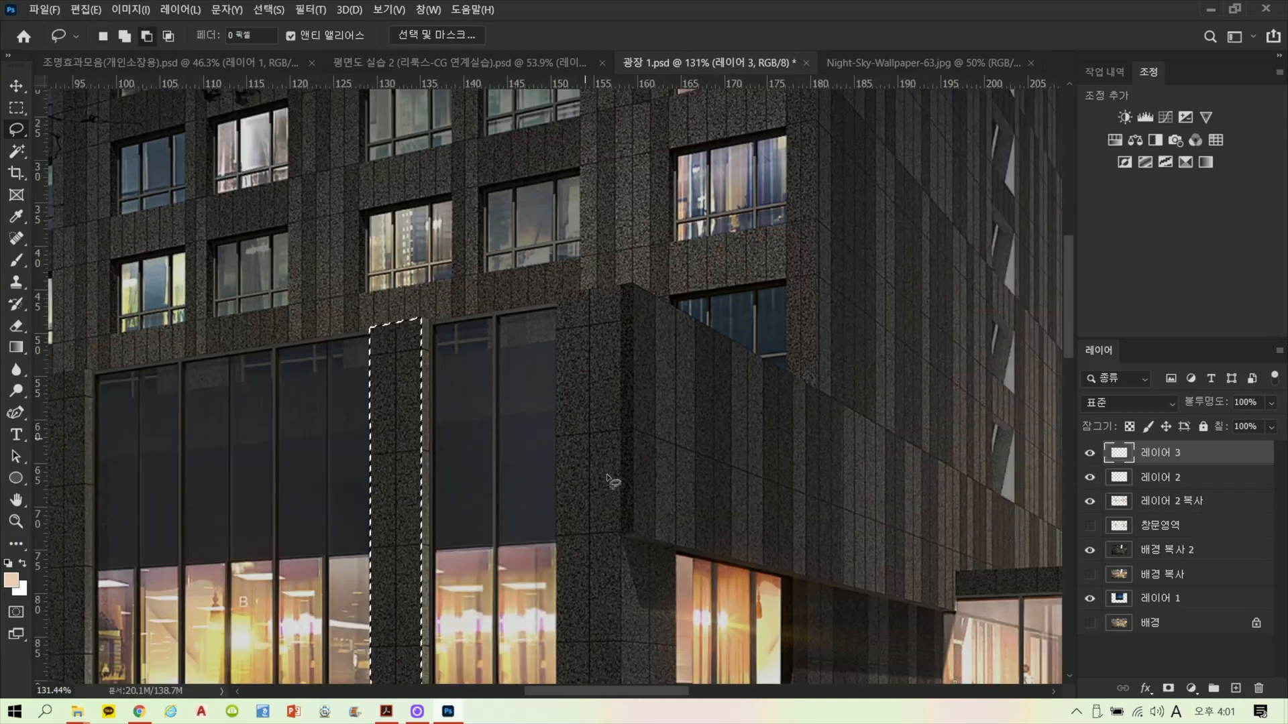
# Step: Paint a soft peach glow over the upper part of the selected pillar face with a 500 px brush at 30% opacity
pyautogui.moveTo(627, 475)
pyautogui.mouseDown()
pyautogui.moveTo(695, 345)
pyautogui.moveTo(706, 284)
pyautogui.moveTo(694, 327)
pyautogui.mouseUp()
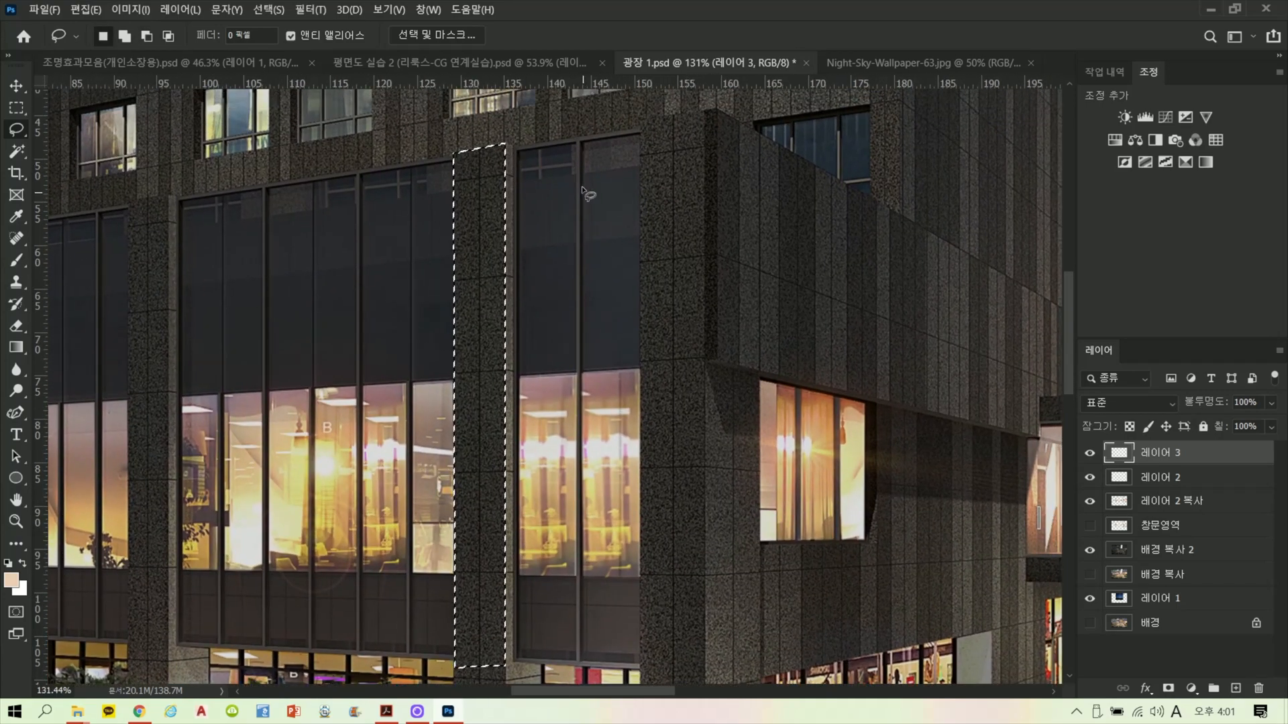
pyautogui.moveTo(612, 193); pyautogui.dragTo(691, 235)
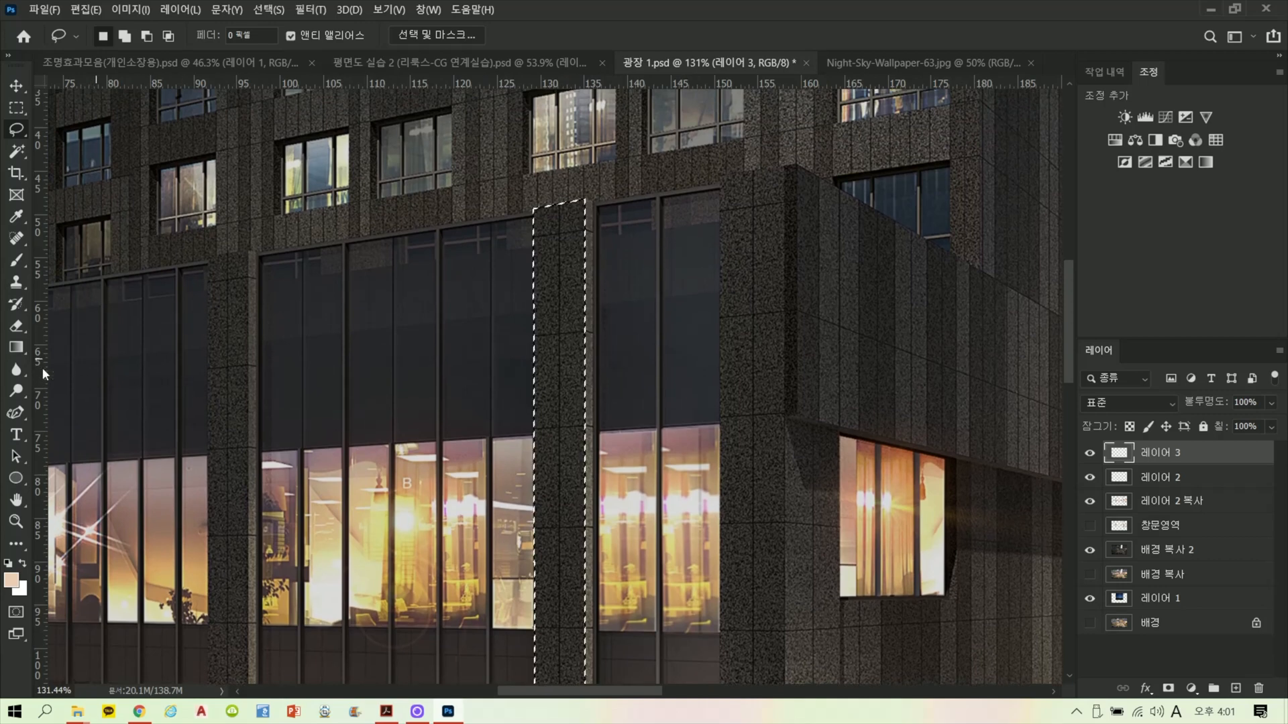
pyautogui.click(16, 260)
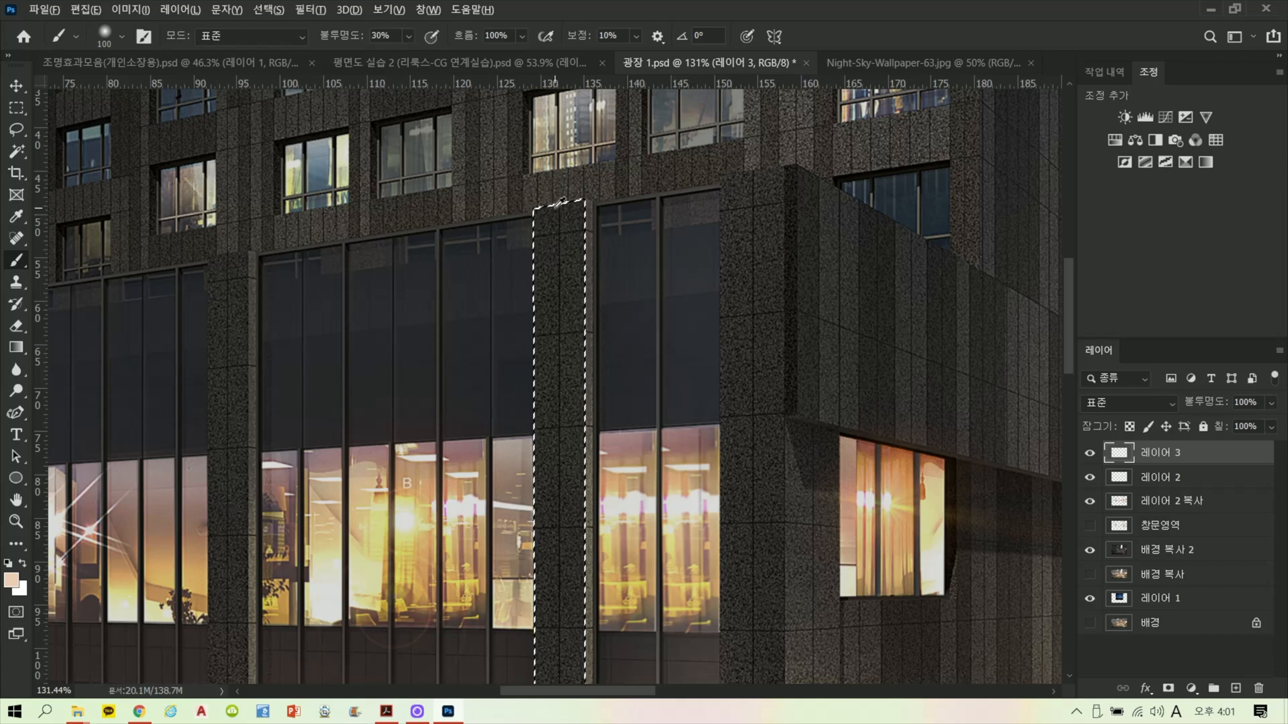
pyautogui.scroll(2, 560, 201)
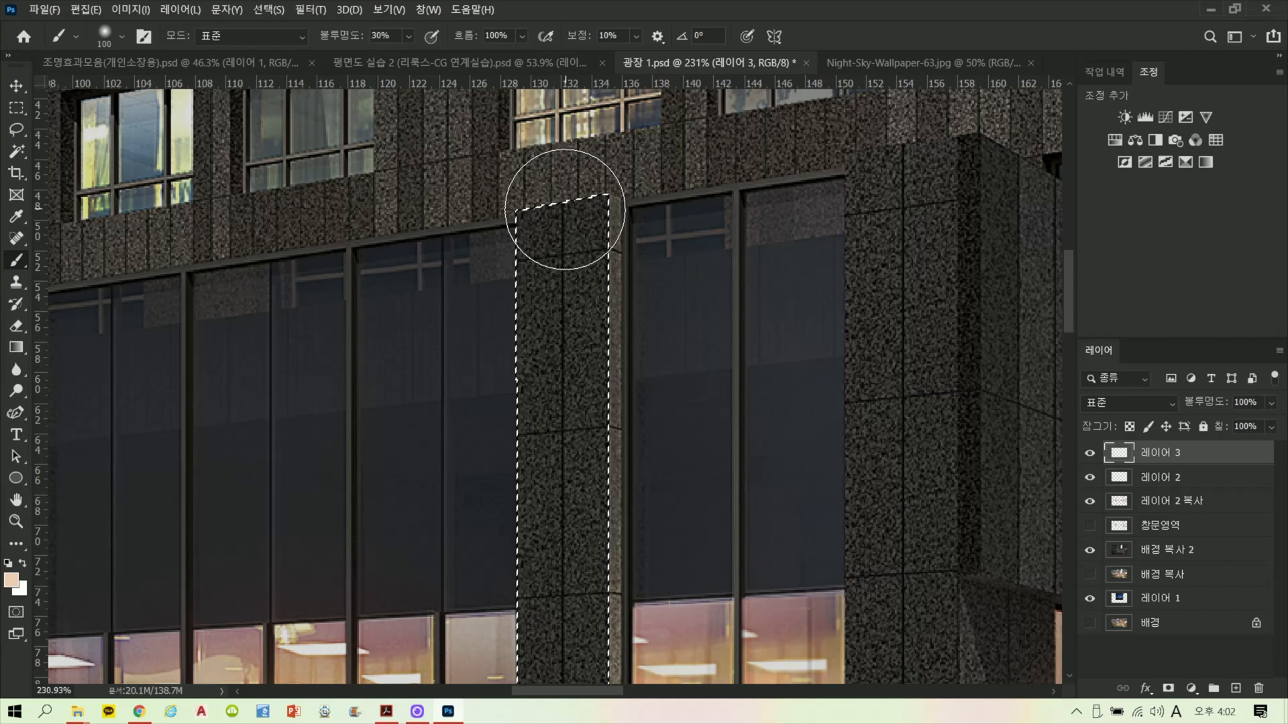
pyautogui.press(']')
pyautogui.press(']')
pyautogui.press(']')
pyautogui.press(']')
pyautogui.press(']')
pyautogui.press(']')
pyautogui.press(']')
pyautogui.press(']')
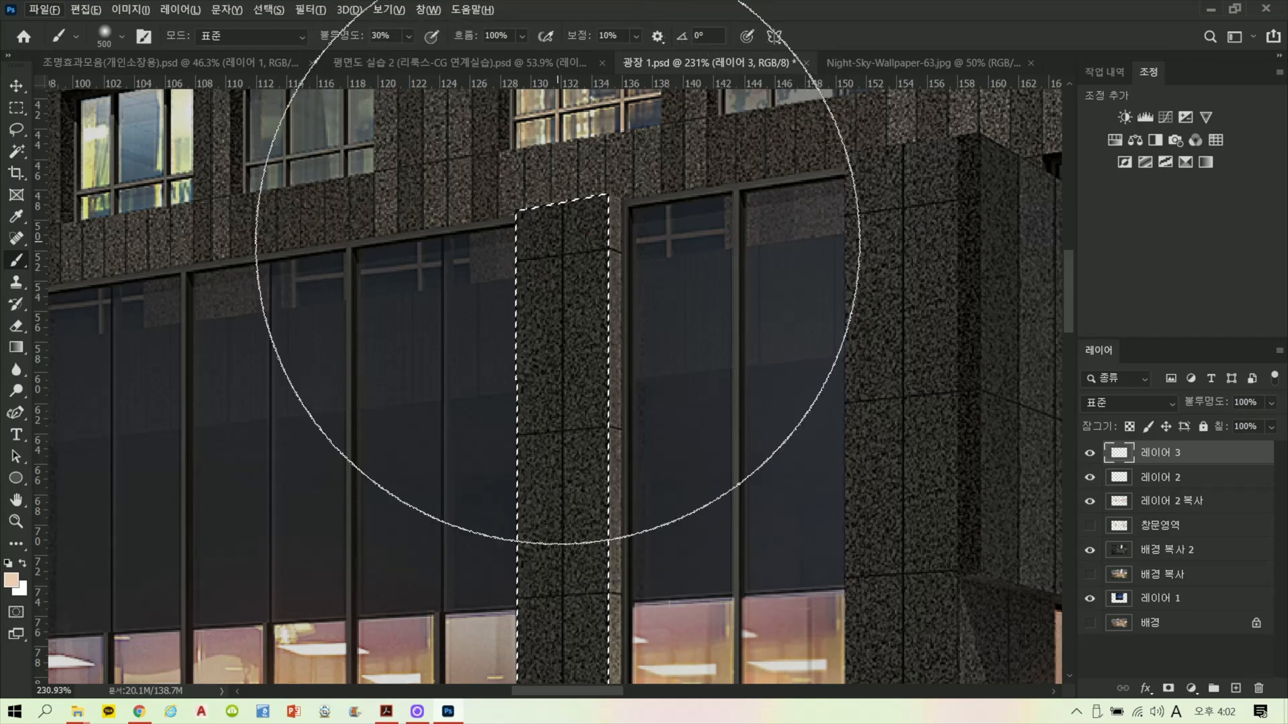
pyautogui.scroll(-2, 655, 300)
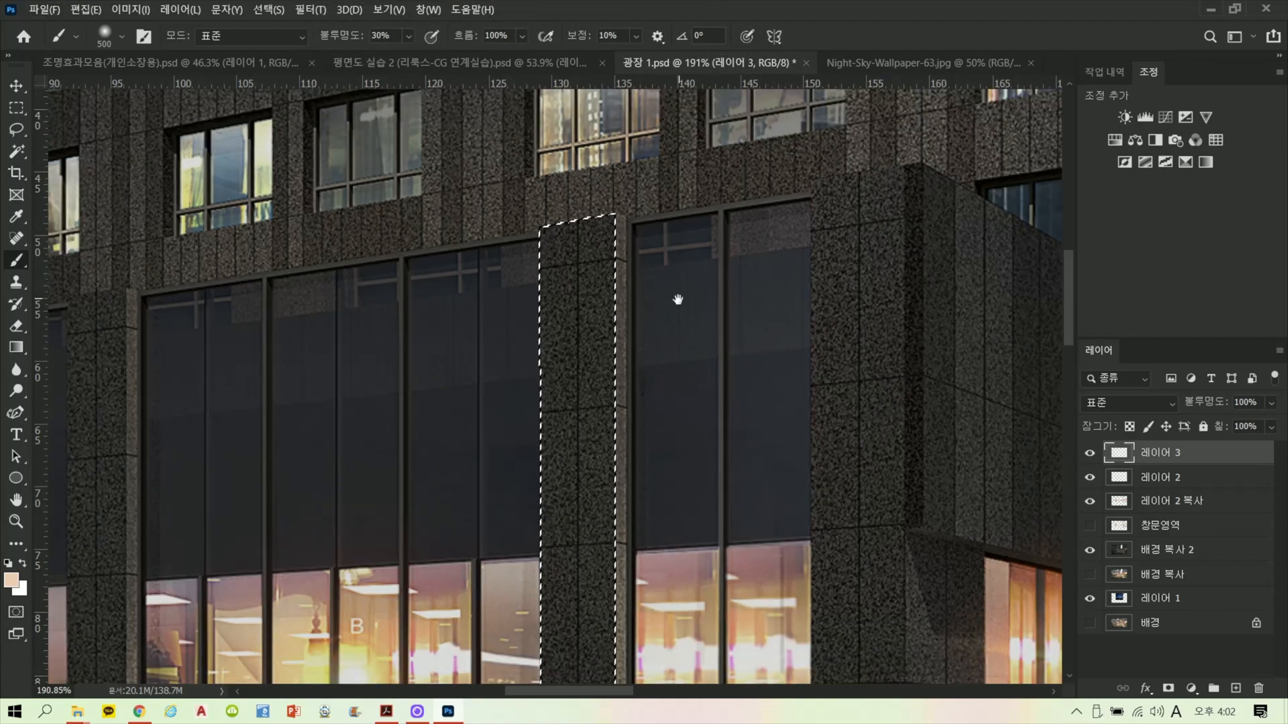
pyautogui.moveTo(678, 299); pyautogui.dragTo(631, 376)
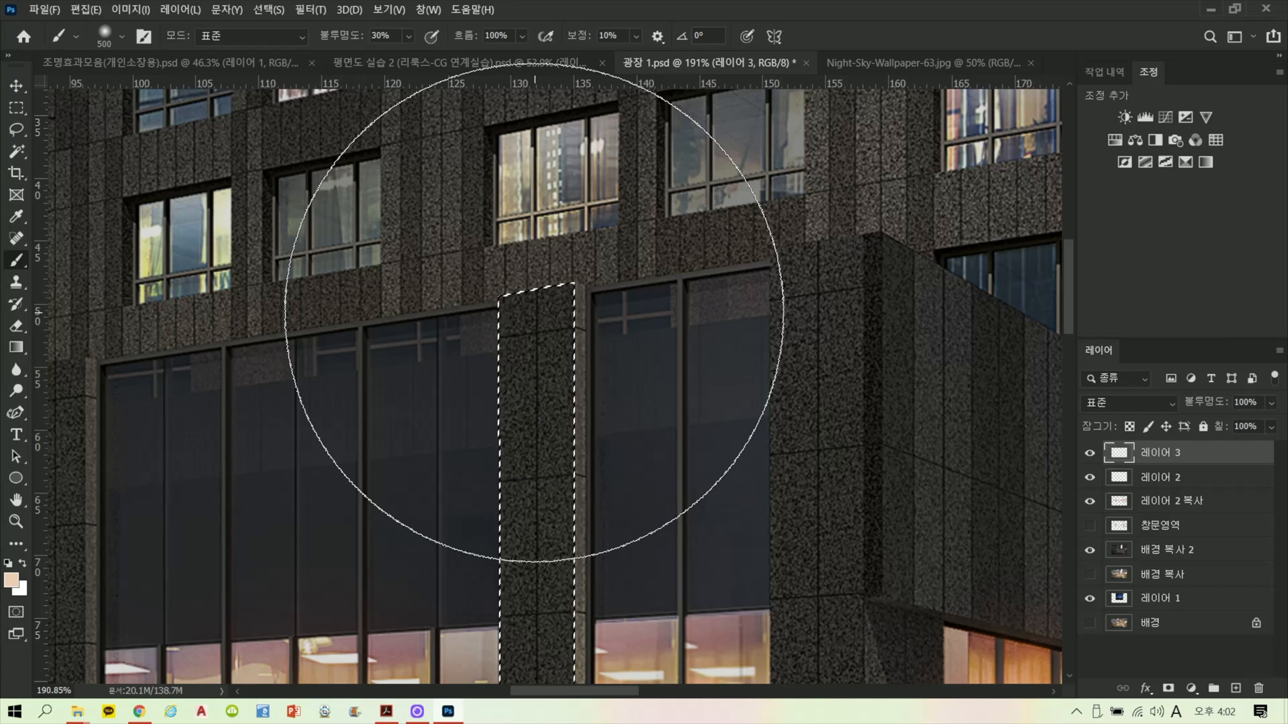
pyautogui.click(539, 312)
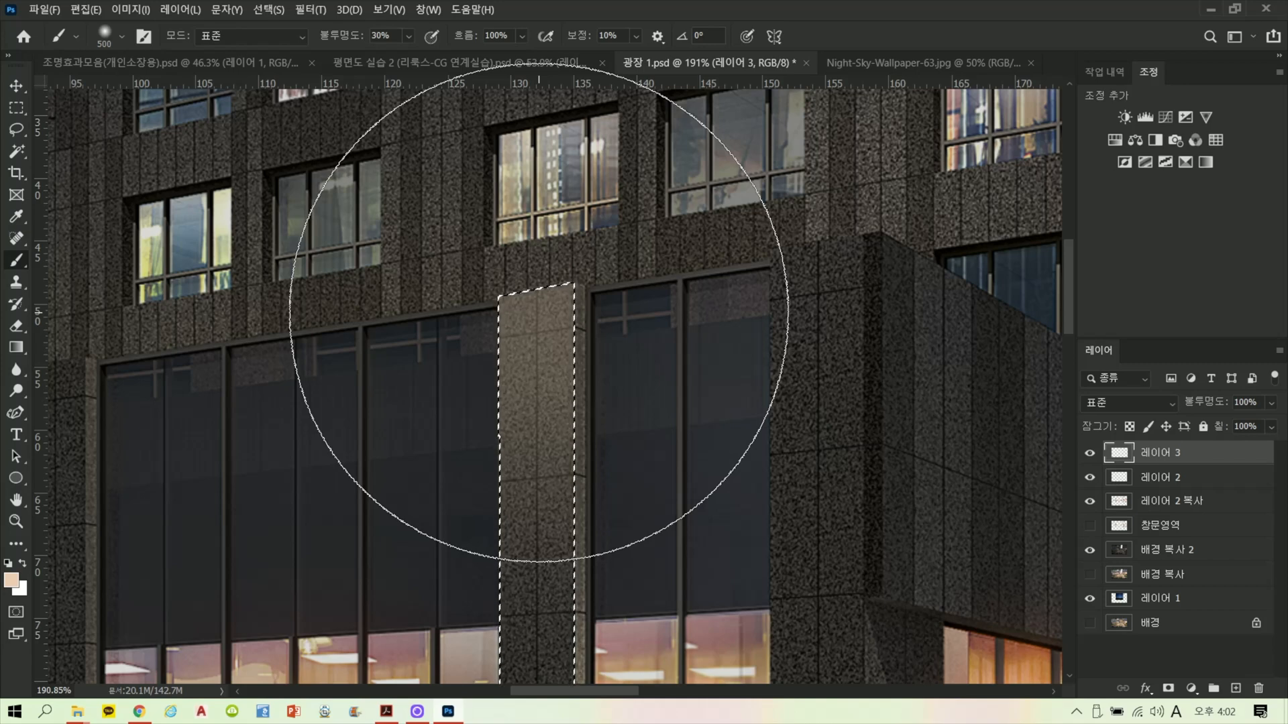
# Step: Intensify the peach glow toward the pillar's top with progressively smaller brush sizes, from 400 down to 125 px
pyautogui.press('[')
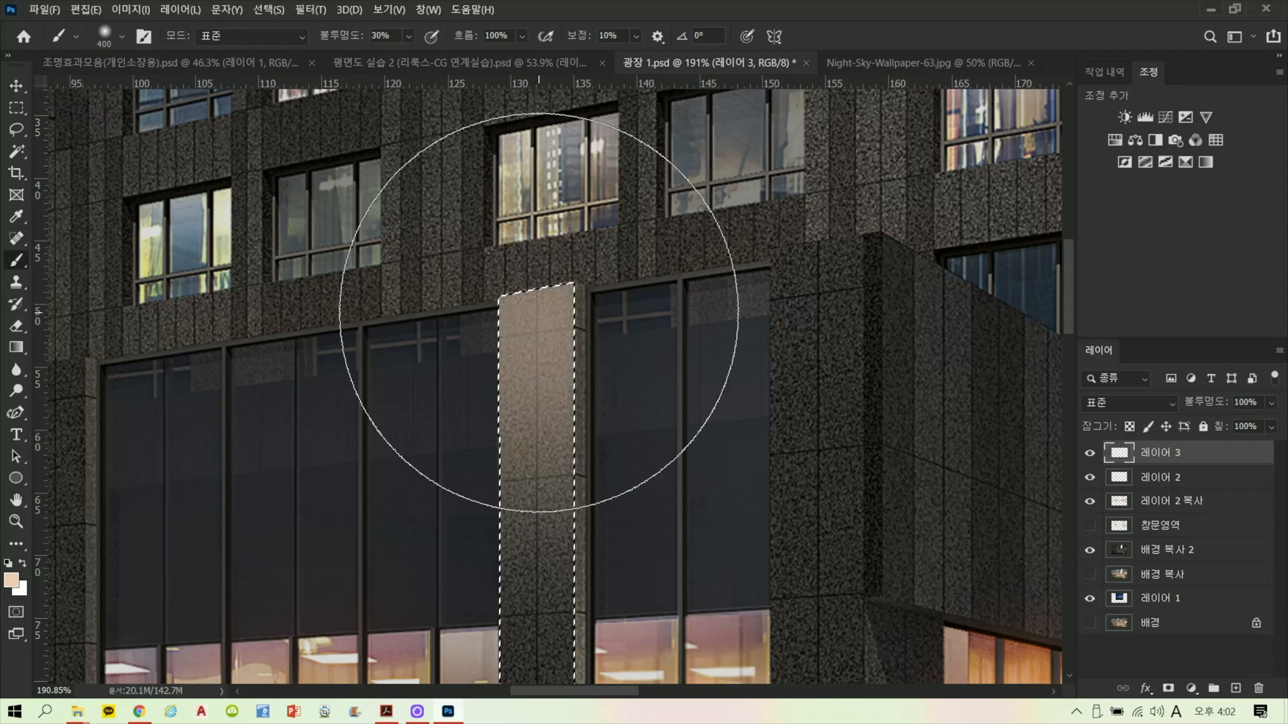
pyautogui.press('[')
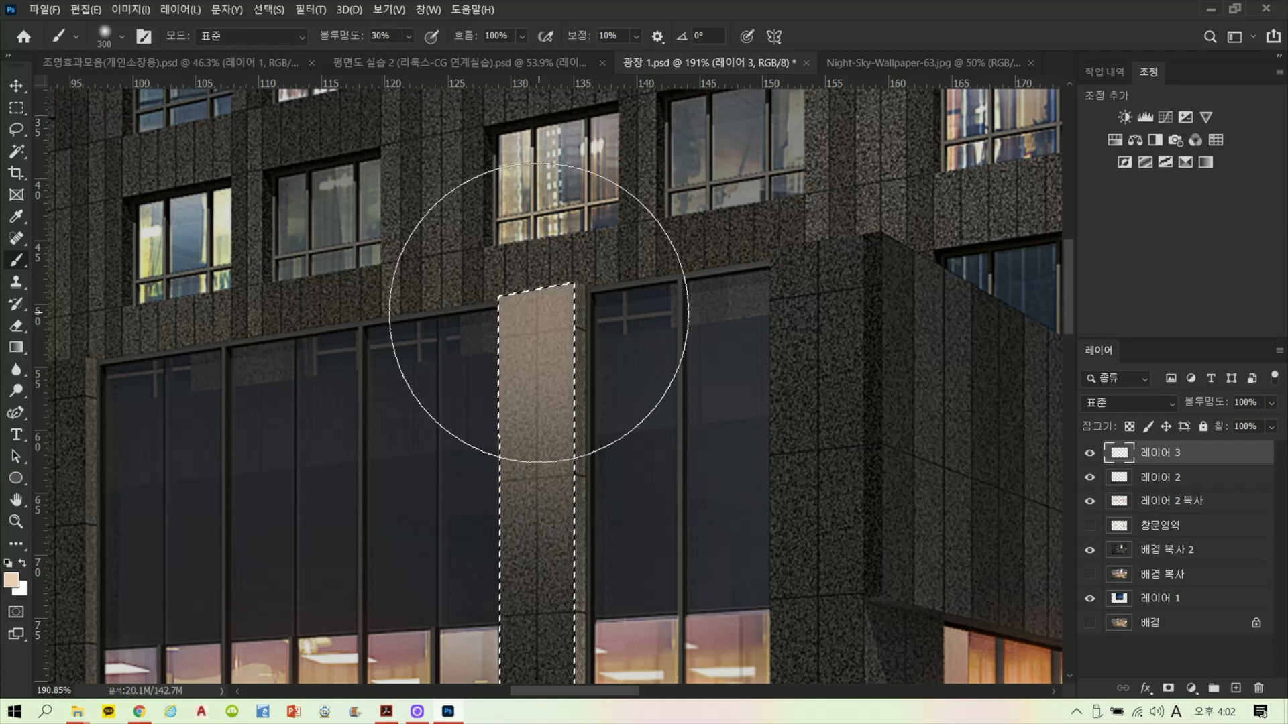
pyautogui.click(538, 312)
pyautogui.press('[')
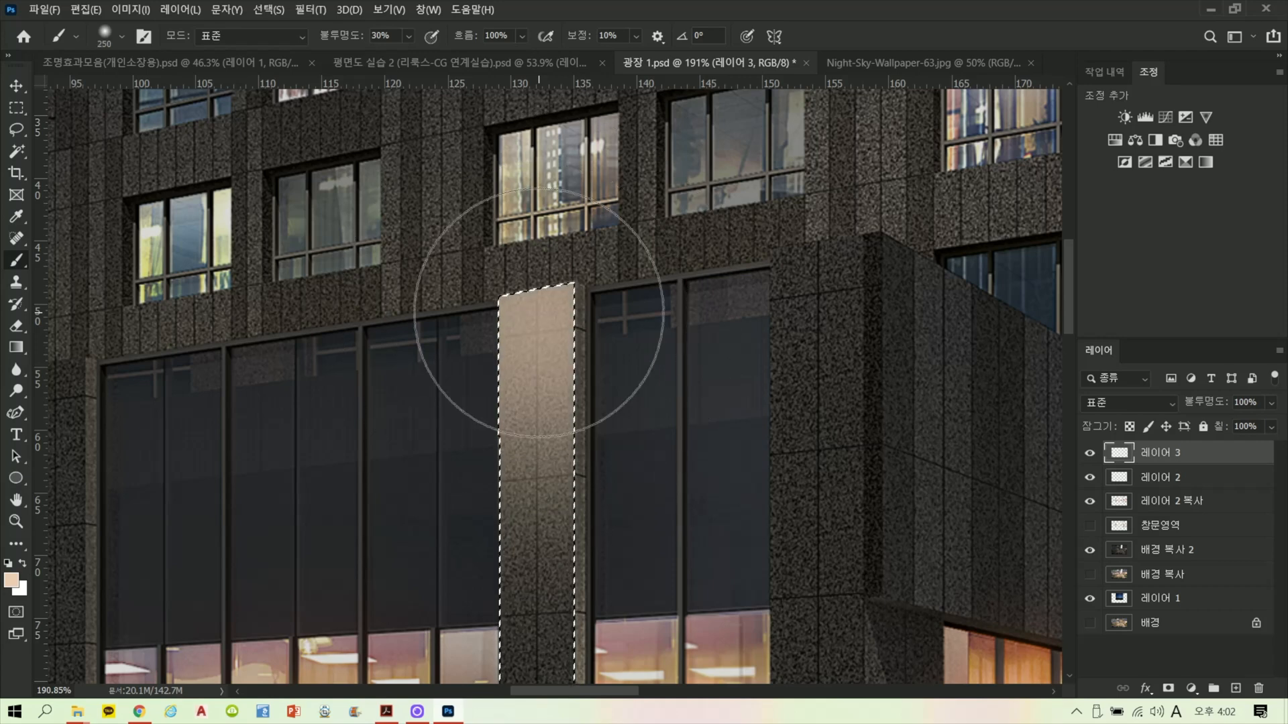
pyautogui.press('[')
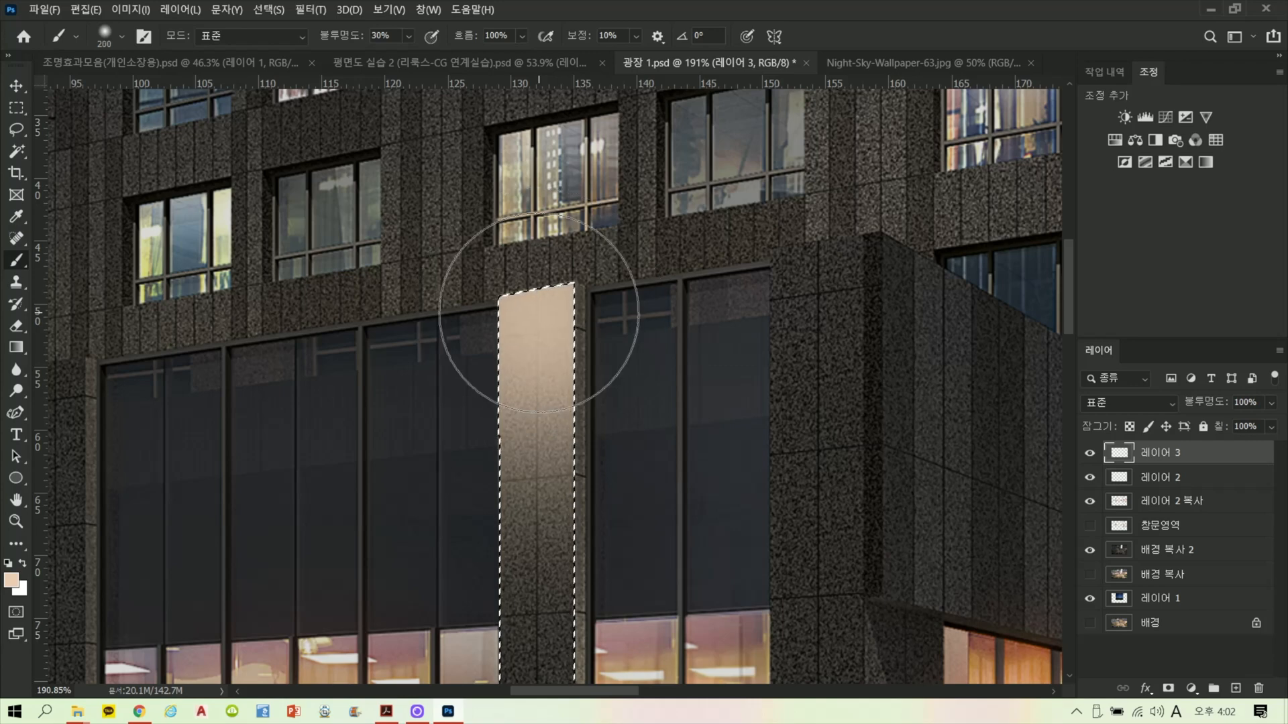
pyautogui.press('[')
pyautogui.press('[')
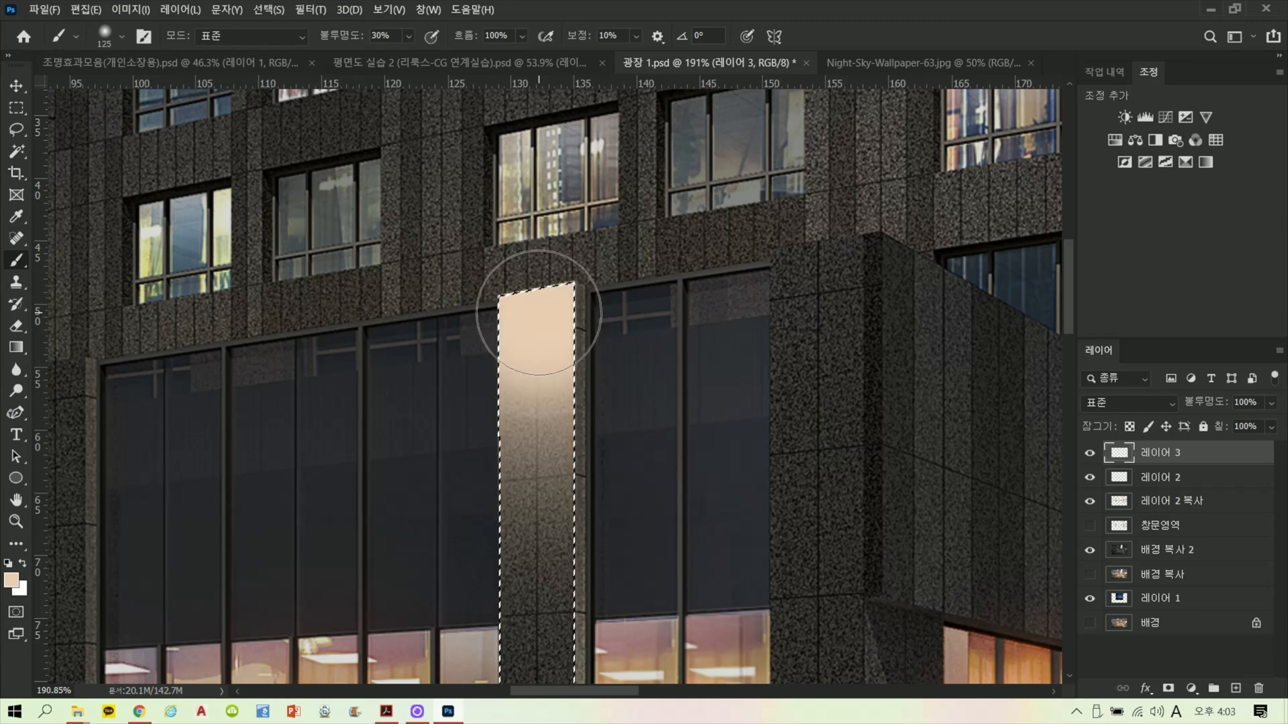
# Step: Examine the painted glow up close, from the pillar's top edge down to where it fades into the stone
pyautogui.scroll(1, 543, 307)
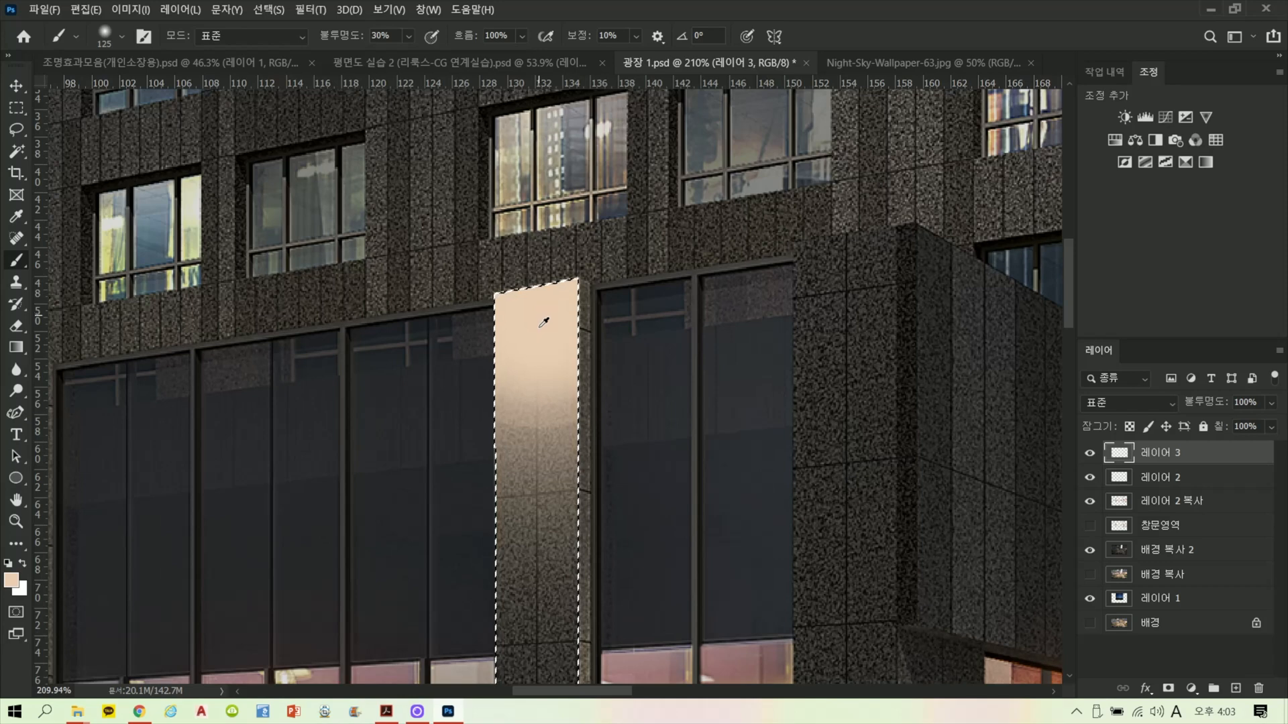
pyautogui.scroll(-5, 543, 322)
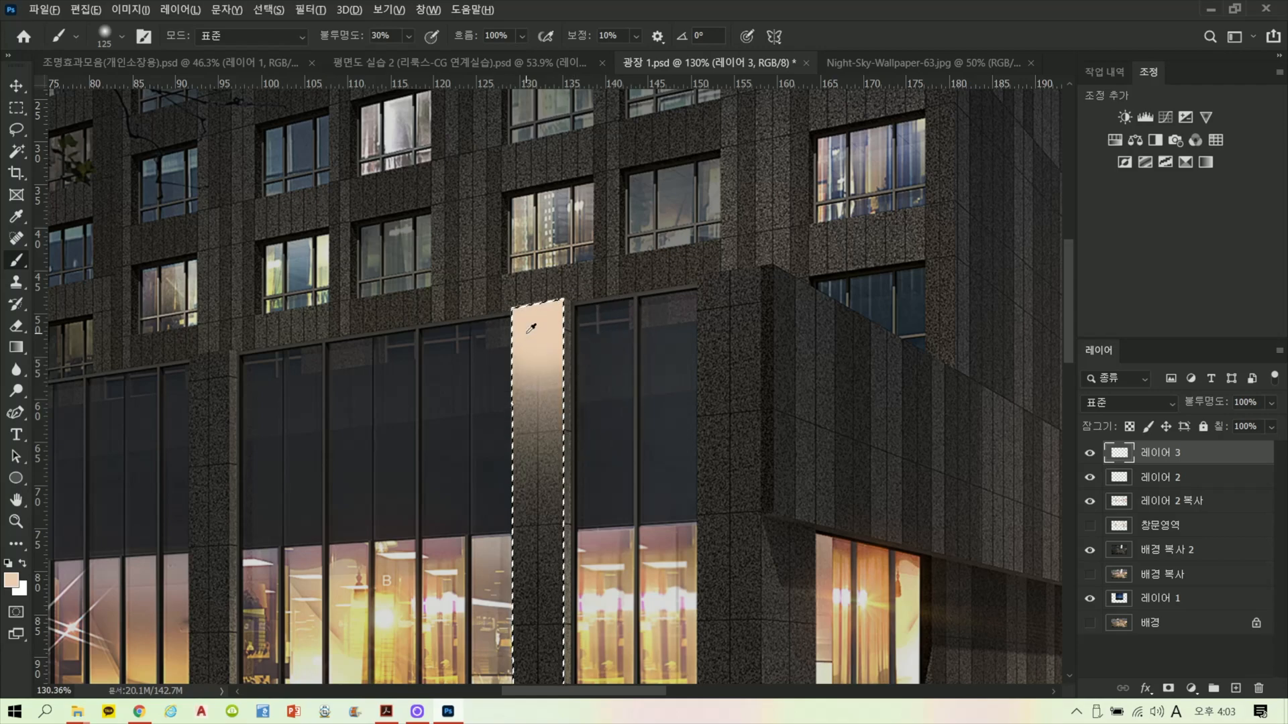
pyautogui.scroll(10, 531, 328)
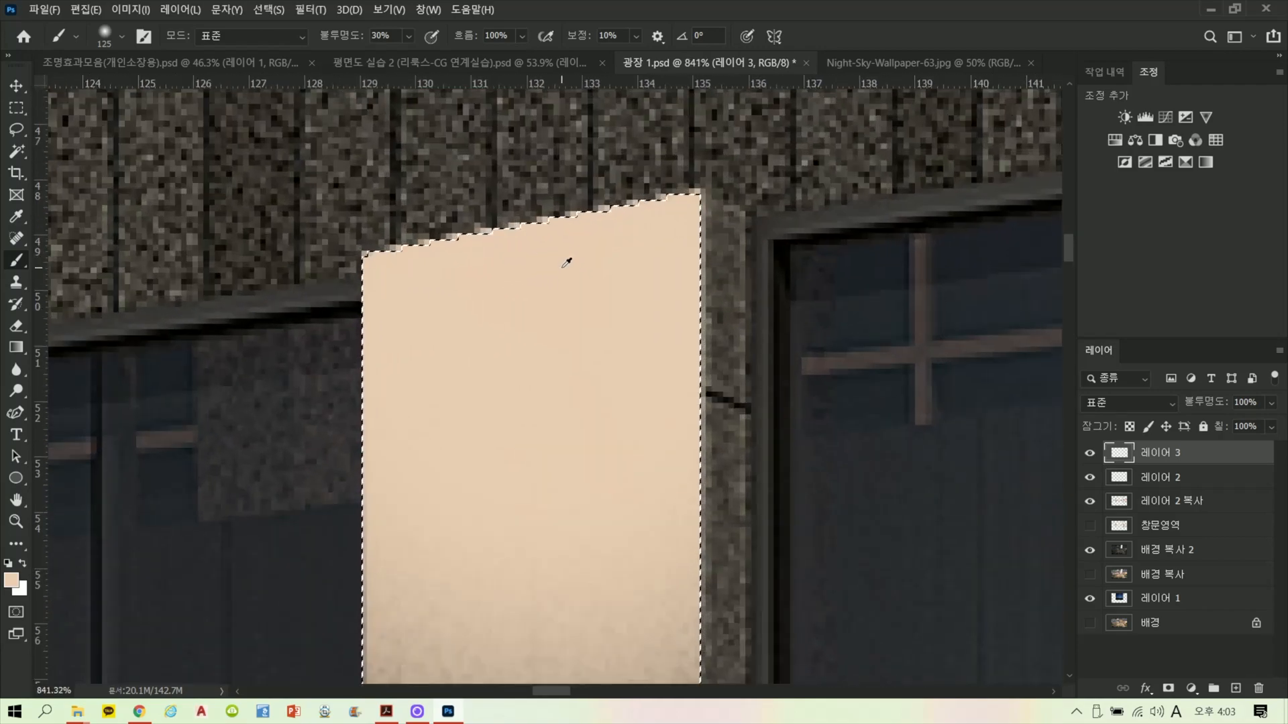
pyautogui.scroll(2, 565, 263)
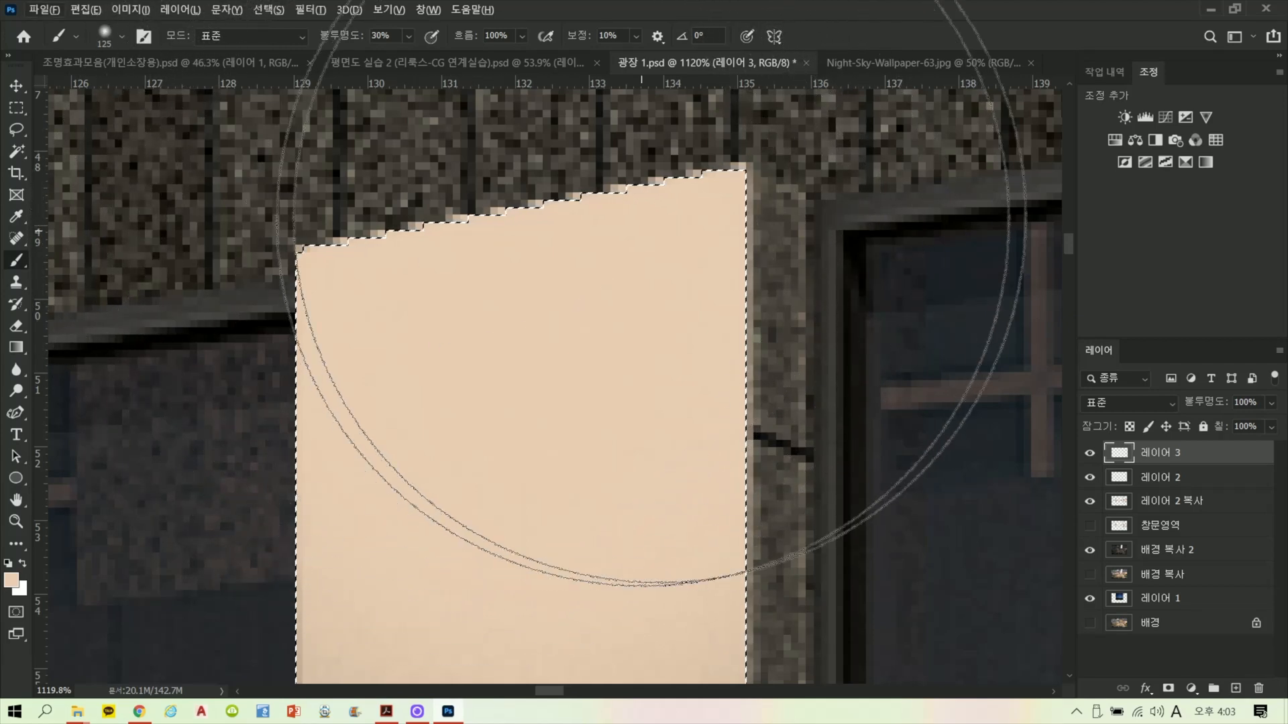
pyautogui.press('space')
pyautogui.moveTo(871, 391); pyautogui.dragTo(822, 228)
pyautogui.moveTo(735, 433); pyautogui.dragTo(761, 529)
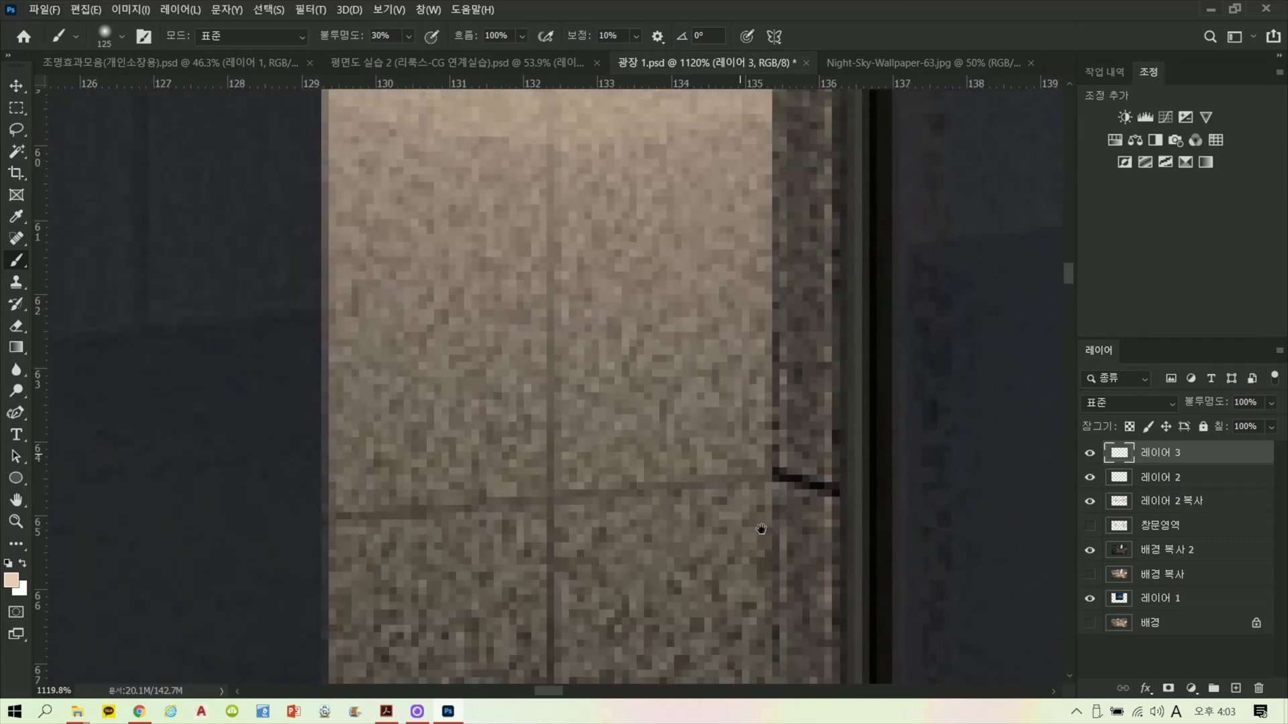
pyautogui.moveTo(733, 318); pyautogui.dragTo(715, 440)
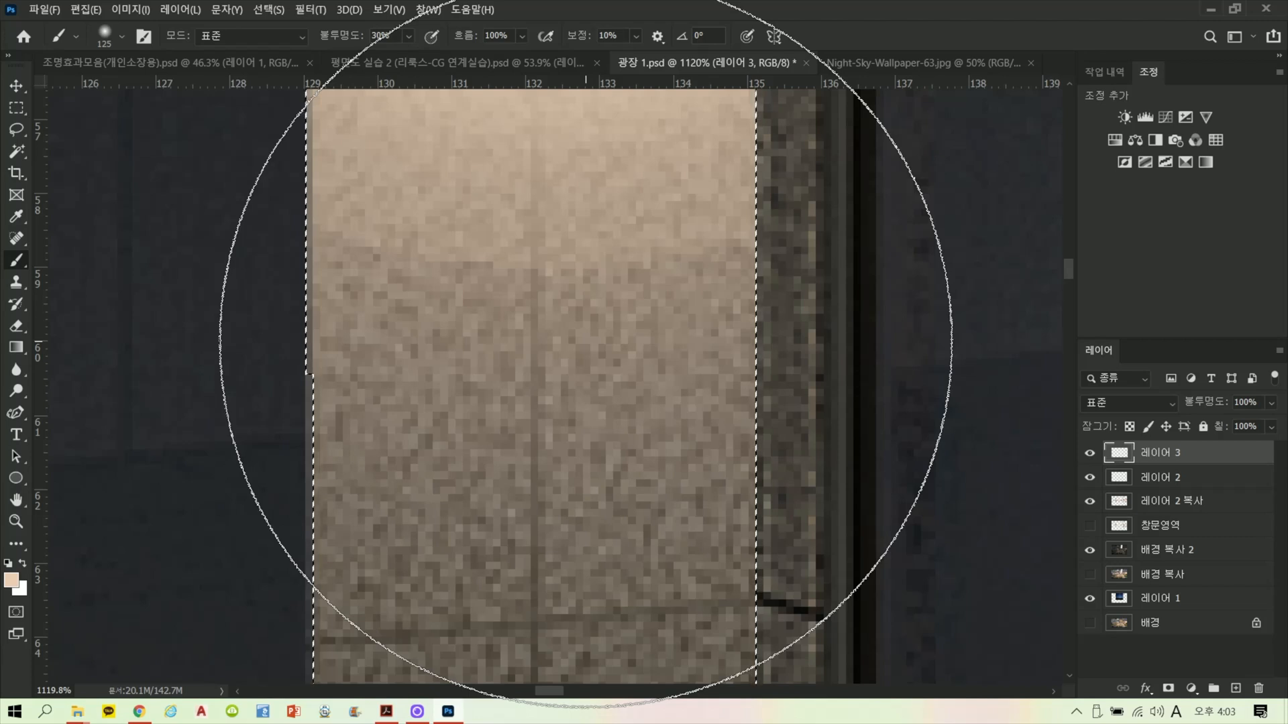
pyautogui.scroll(-2, 616, 326)
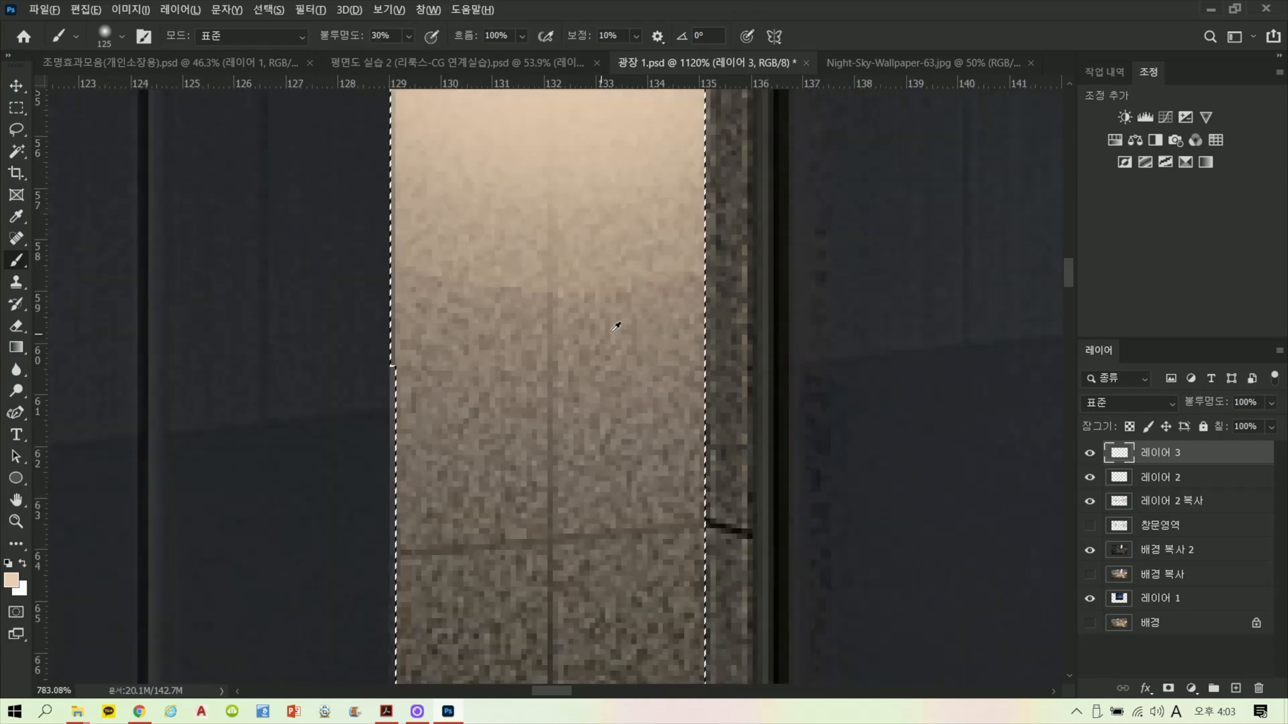
pyautogui.scroll(-4, 616, 327)
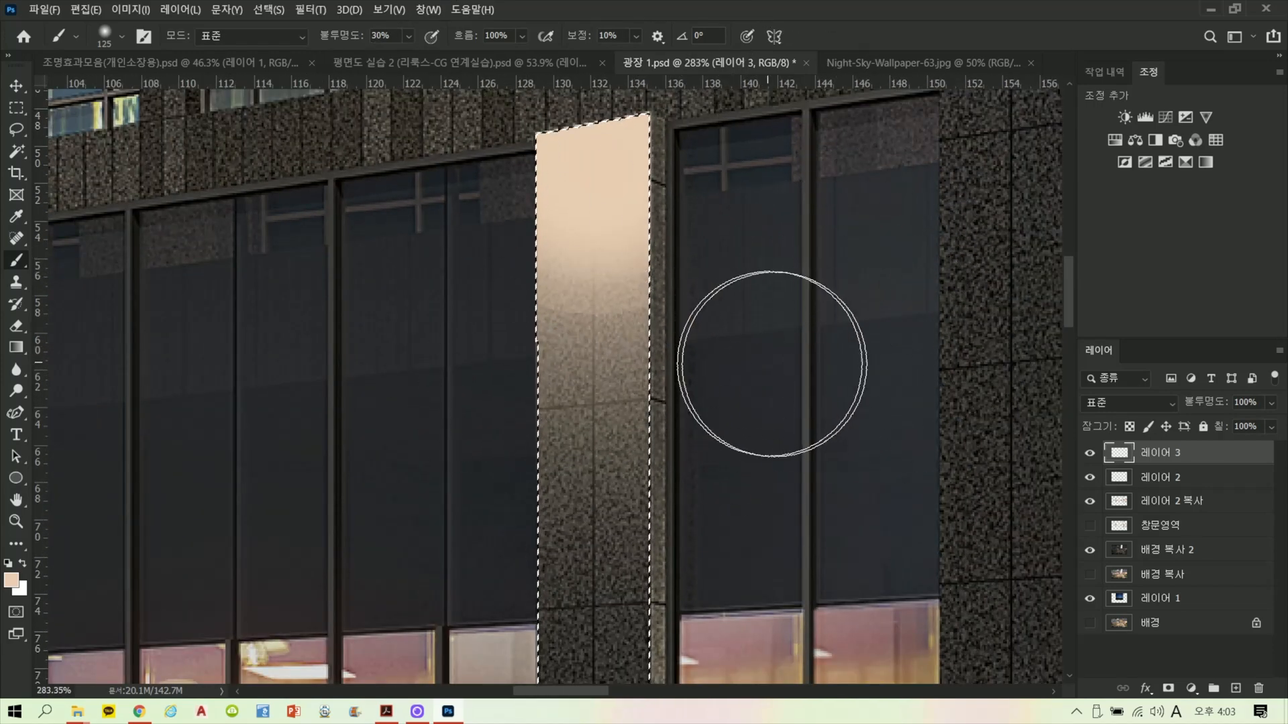
# Step: Set the blend mode of 레이어 3 to 색상 닷지 and its fill to 80%
pyautogui.click(1123, 401)
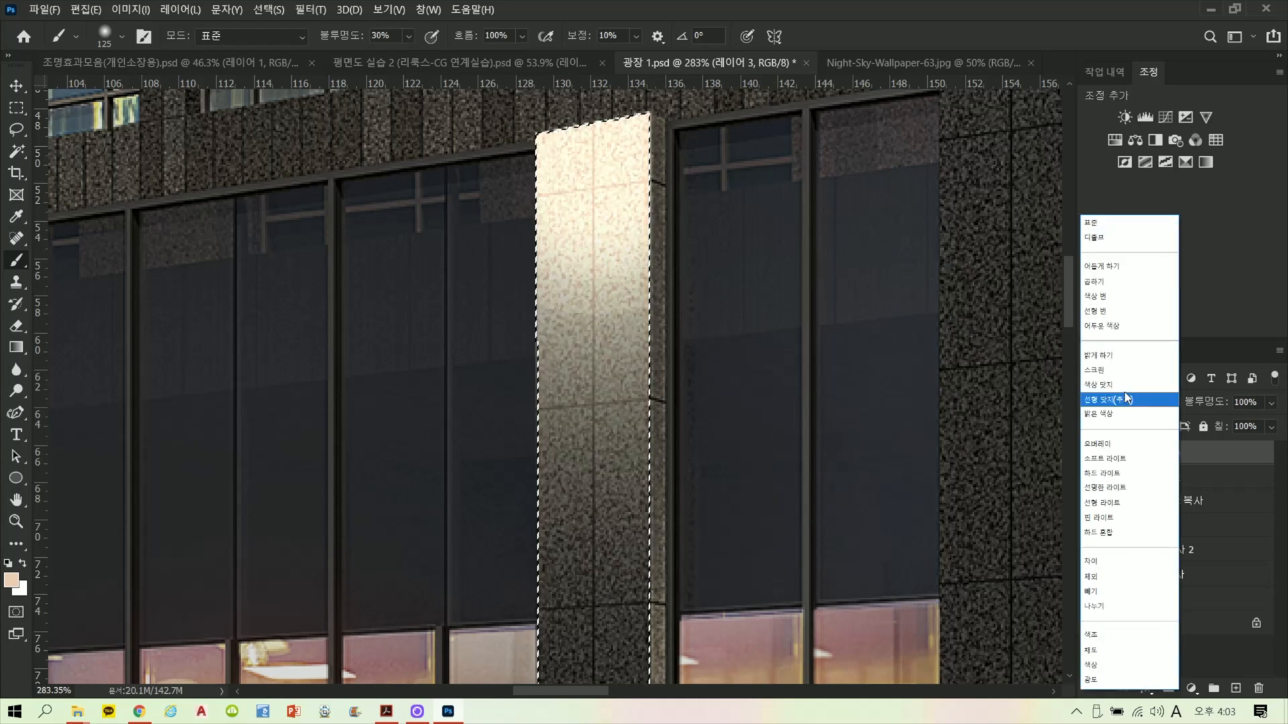
pyautogui.click(1127, 385)
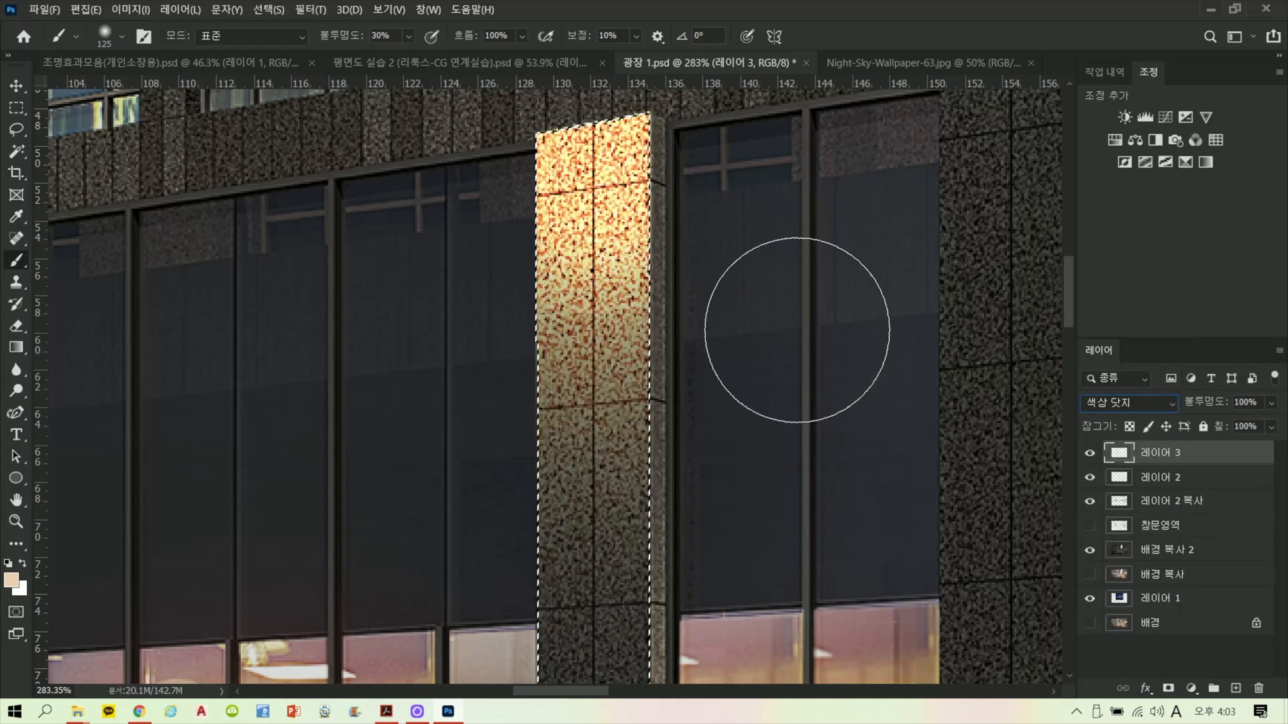
pyautogui.click(1270, 427)
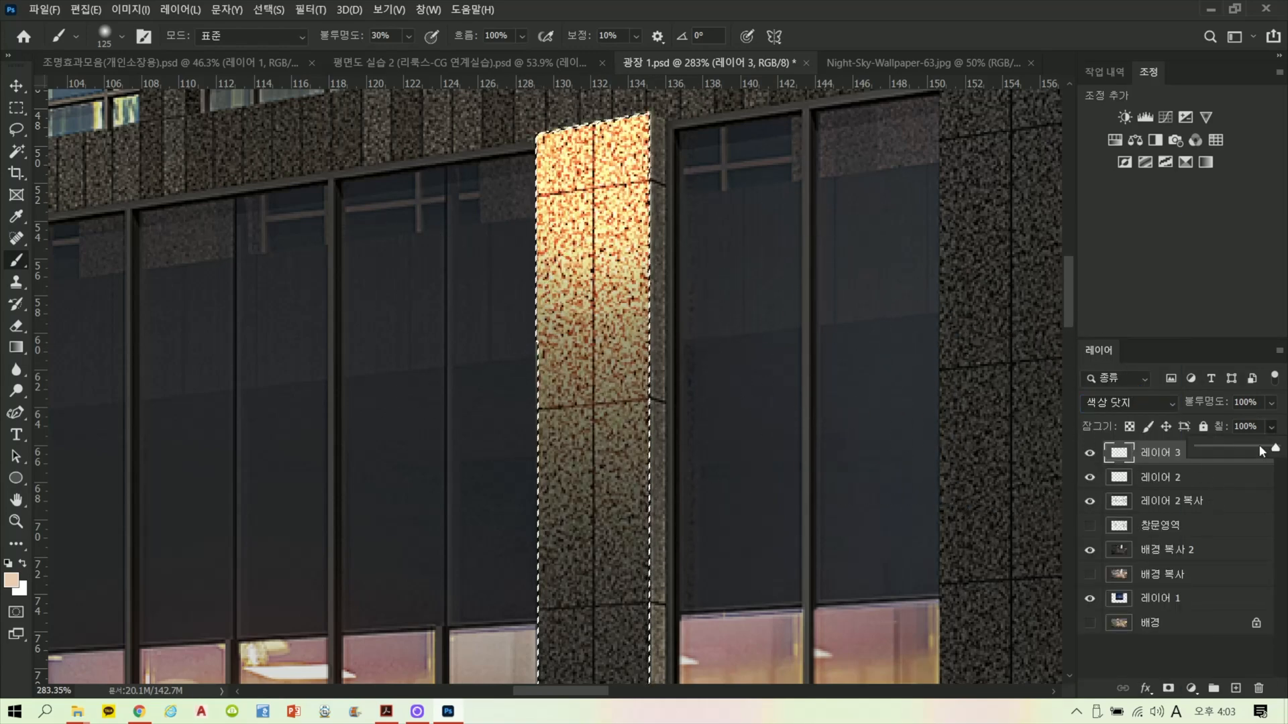
pyautogui.click(1259, 448)
pyautogui.moveTo(1253, 449); pyautogui.dragTo(1261, 454)
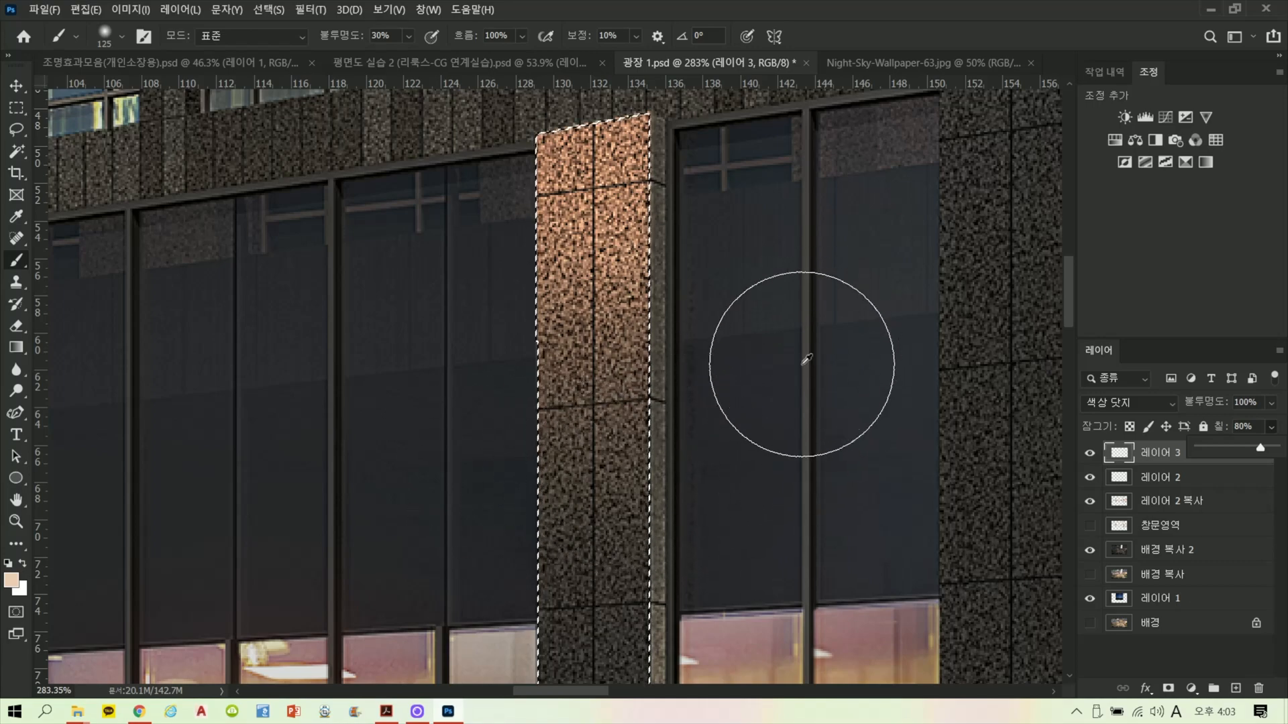
# Step: Create a new layer above 레이어 3 and paint a soft white highlight at the selected pillar's top, varying the brush between 125 and 200 px
pyautogui.scroll(-3, 815, 346)
pyautogui.scroll(3, 775, 256)
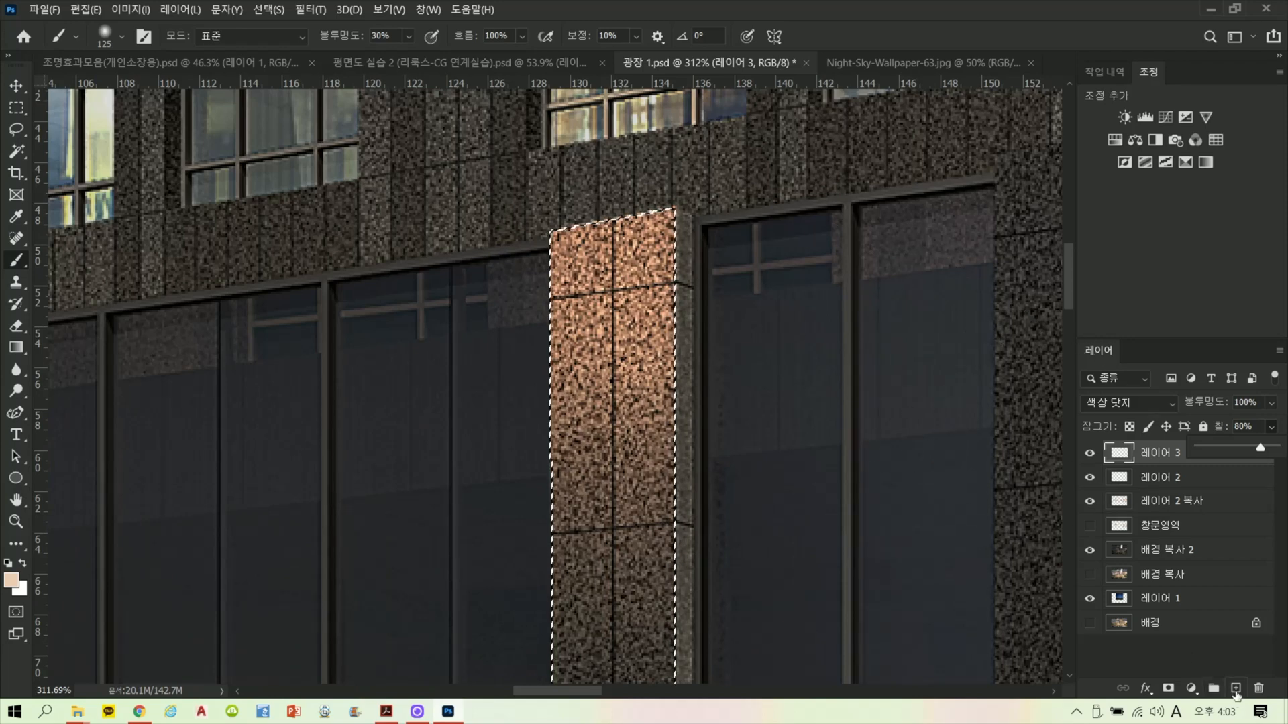
pyautogui.click(1236, 689)
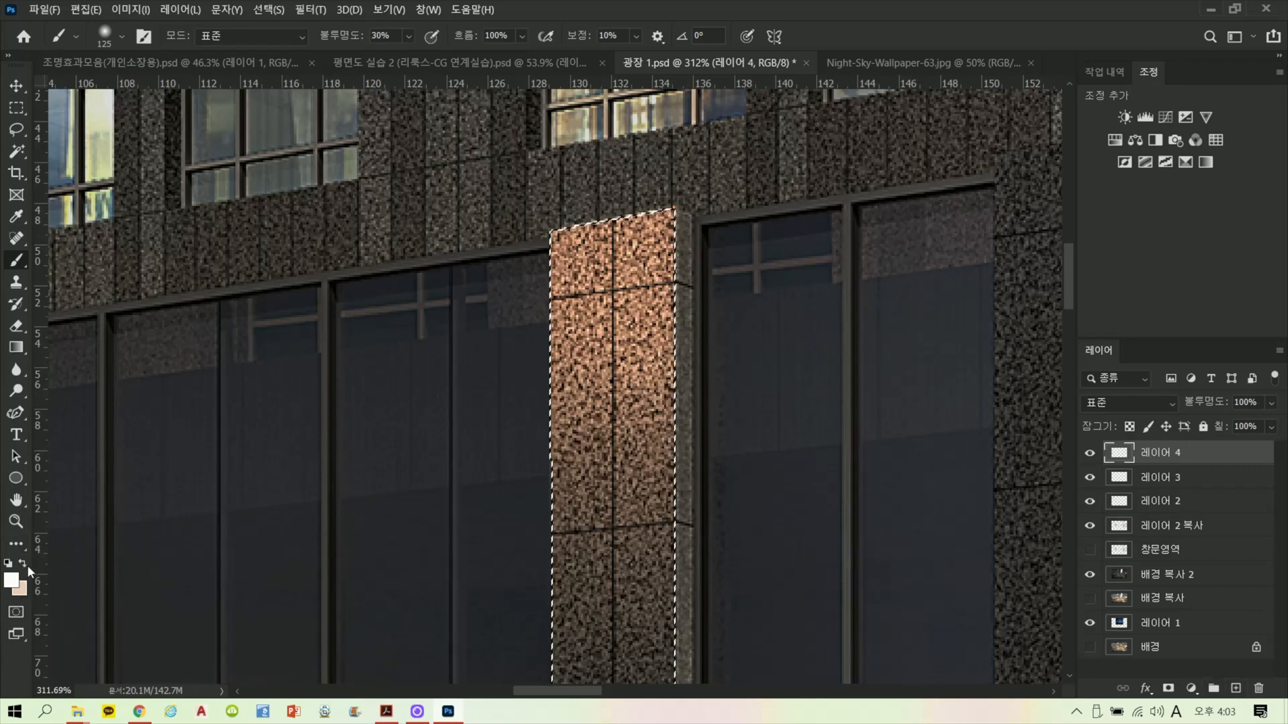
pyautogui.press(']')
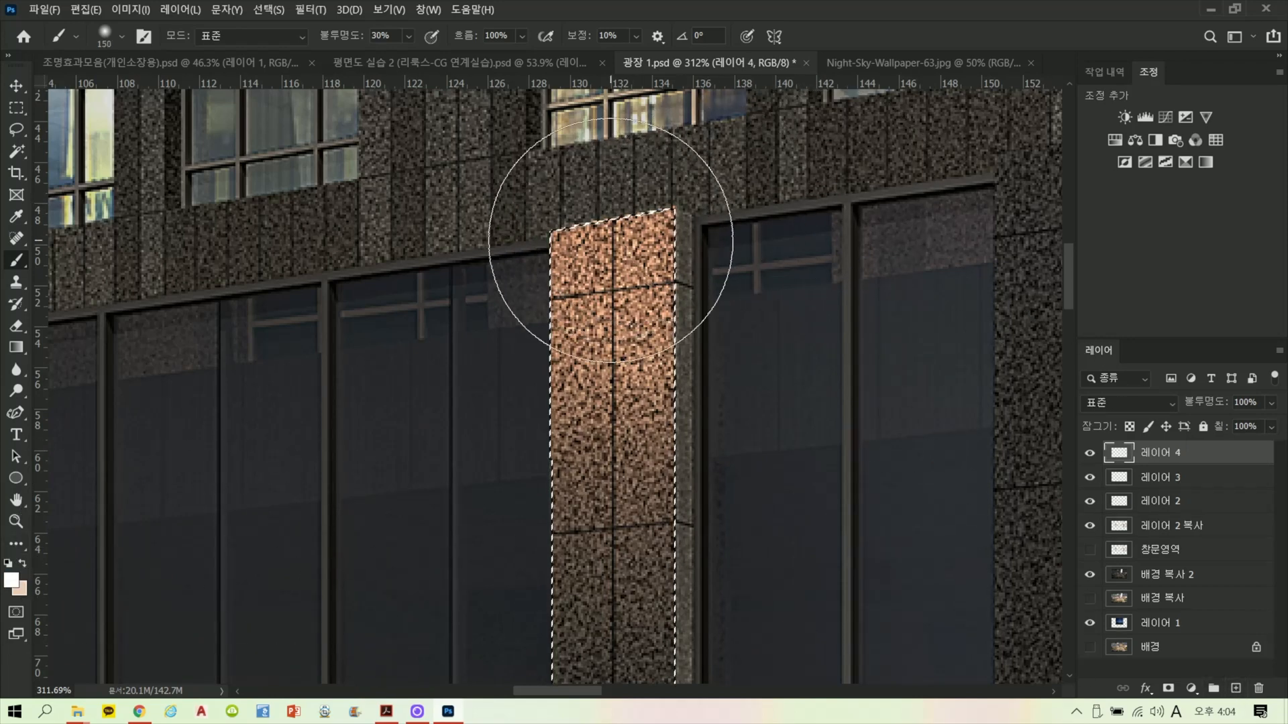
pyautogui.press(']')
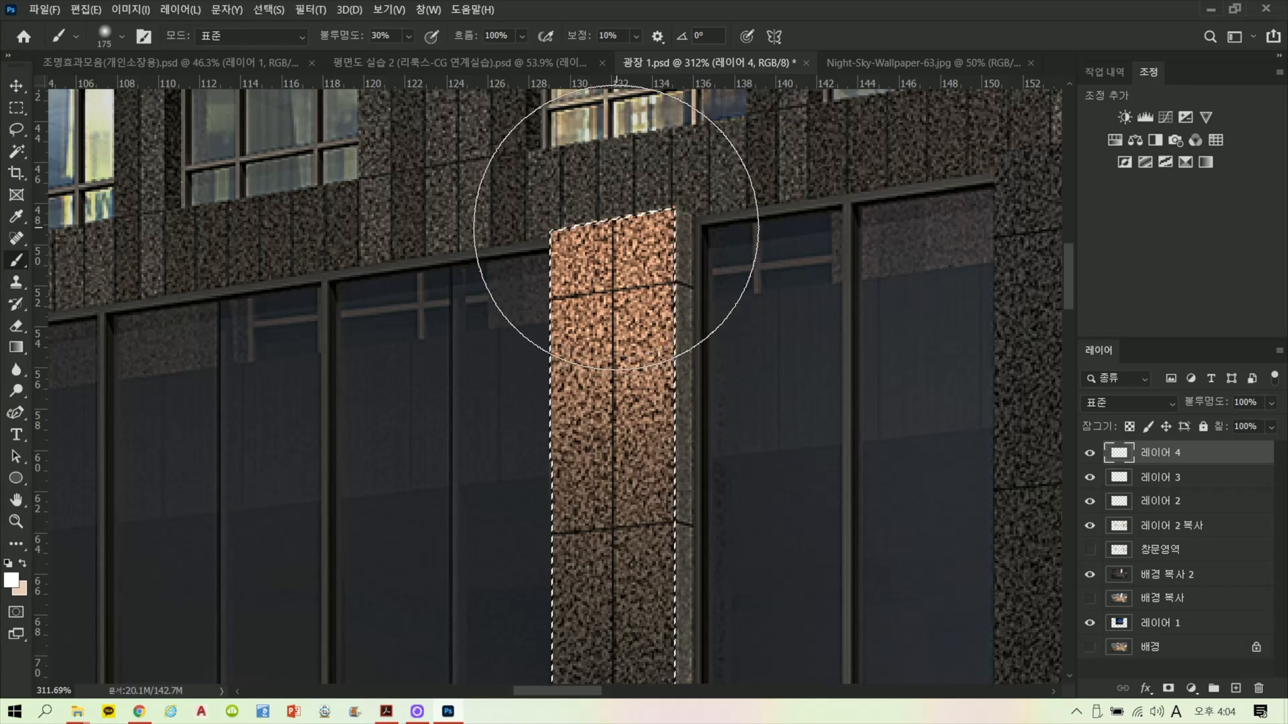
pyautogui.scroll(-5, 616, 228)
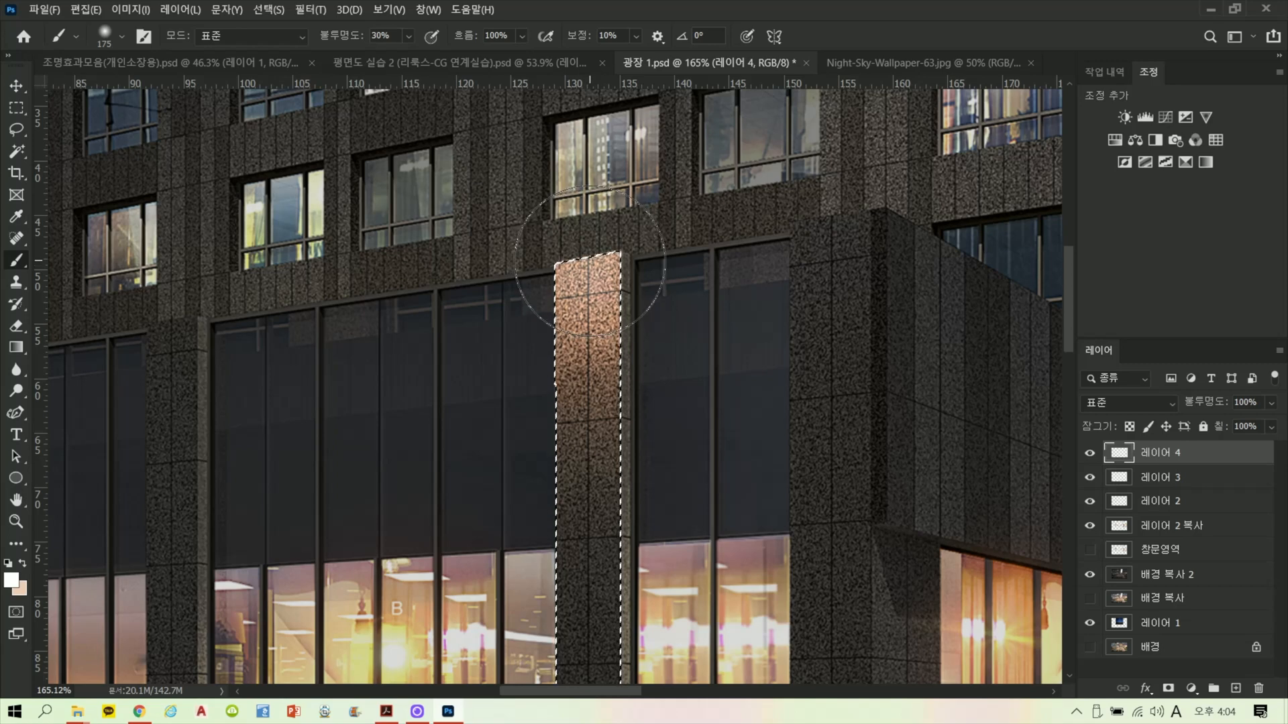
pyautogui.press('[')
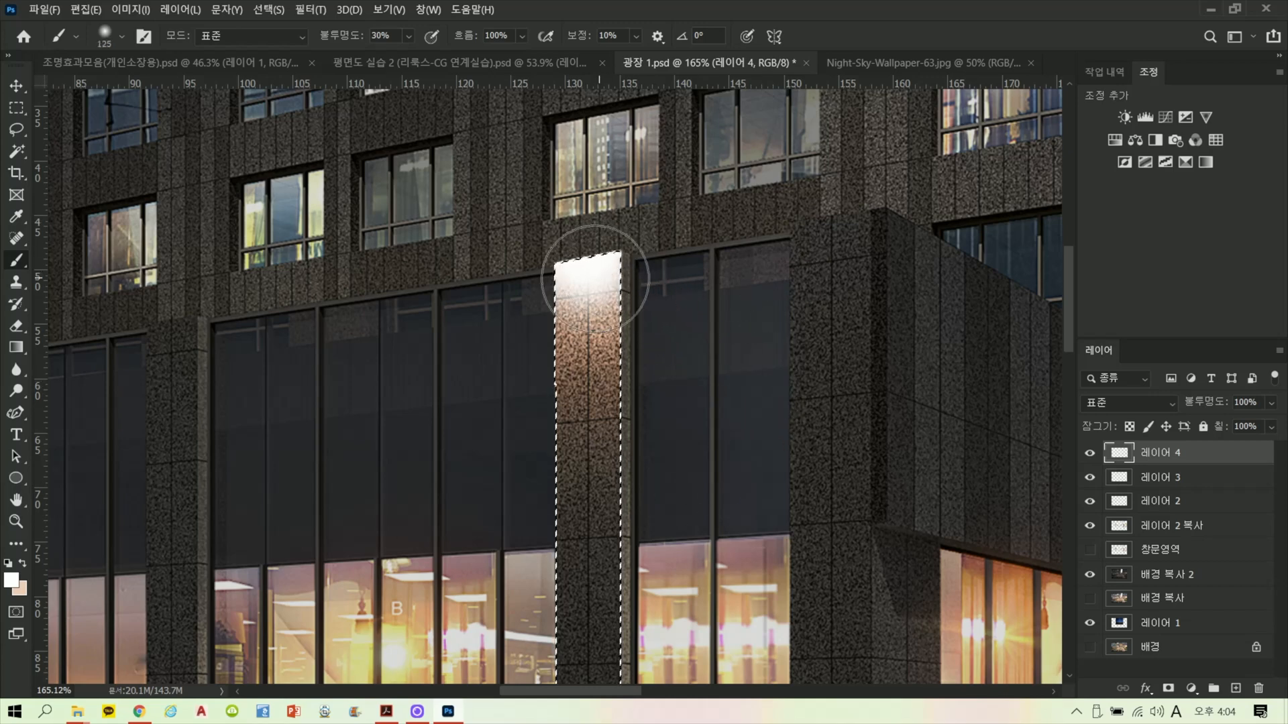
pyautogui.press(']')
pyautogui.press(']')
pyautogui.press(']')
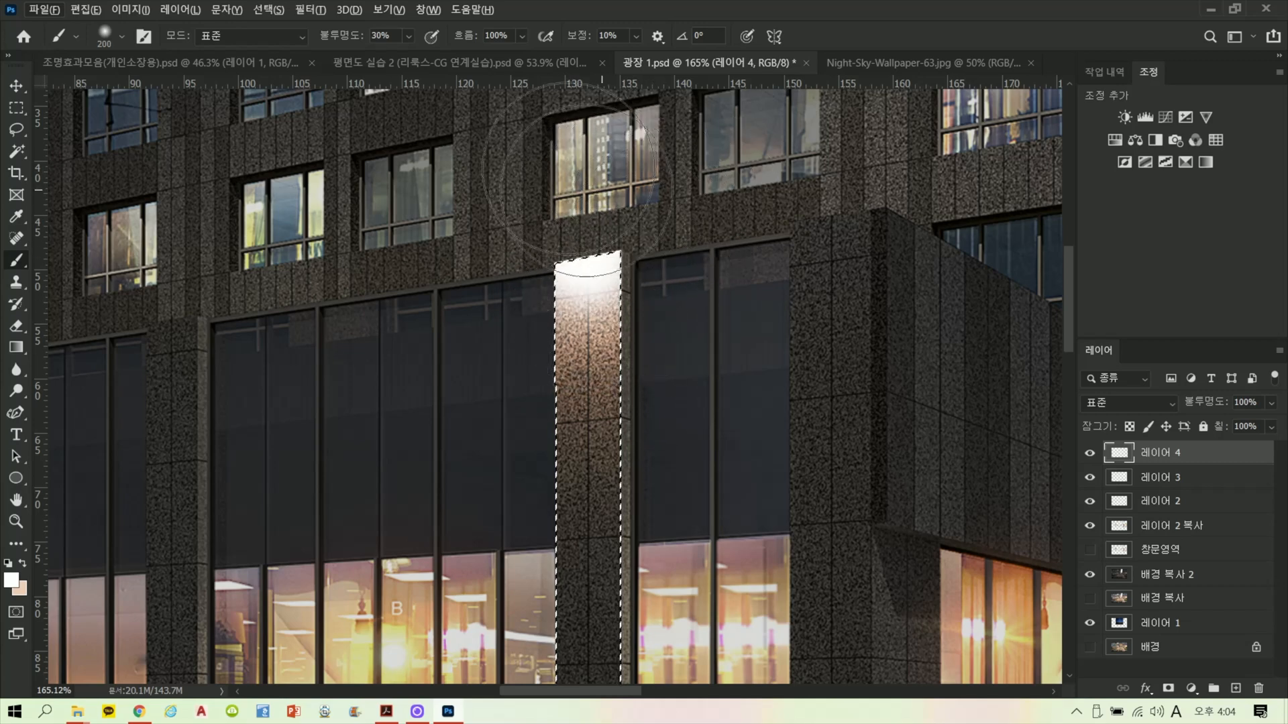
# Step: Set the blend mode of the white highlight layer to 색상 닷지 and its fill to 42%
pyautogui.click(1148, 402)
pyautogui.click(1128, 381)
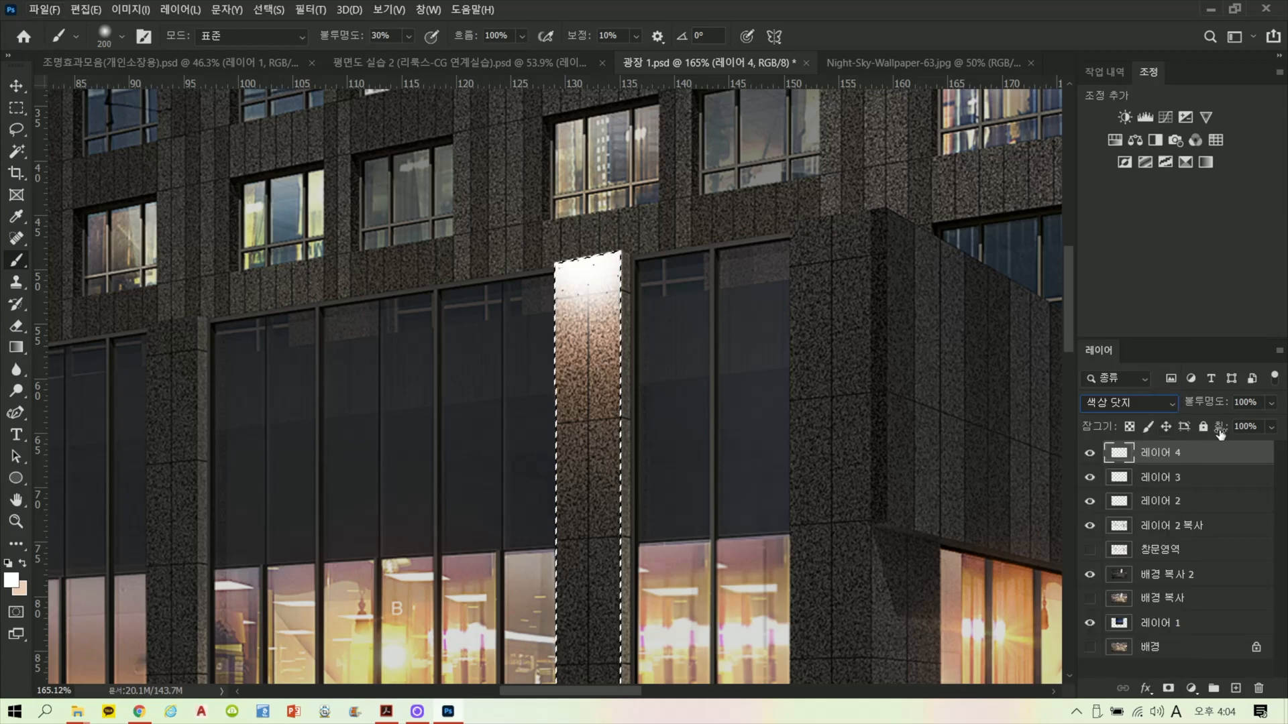
pyautogui.moveTo(1272, 429); pyautogui.dragTo(1230, 452)
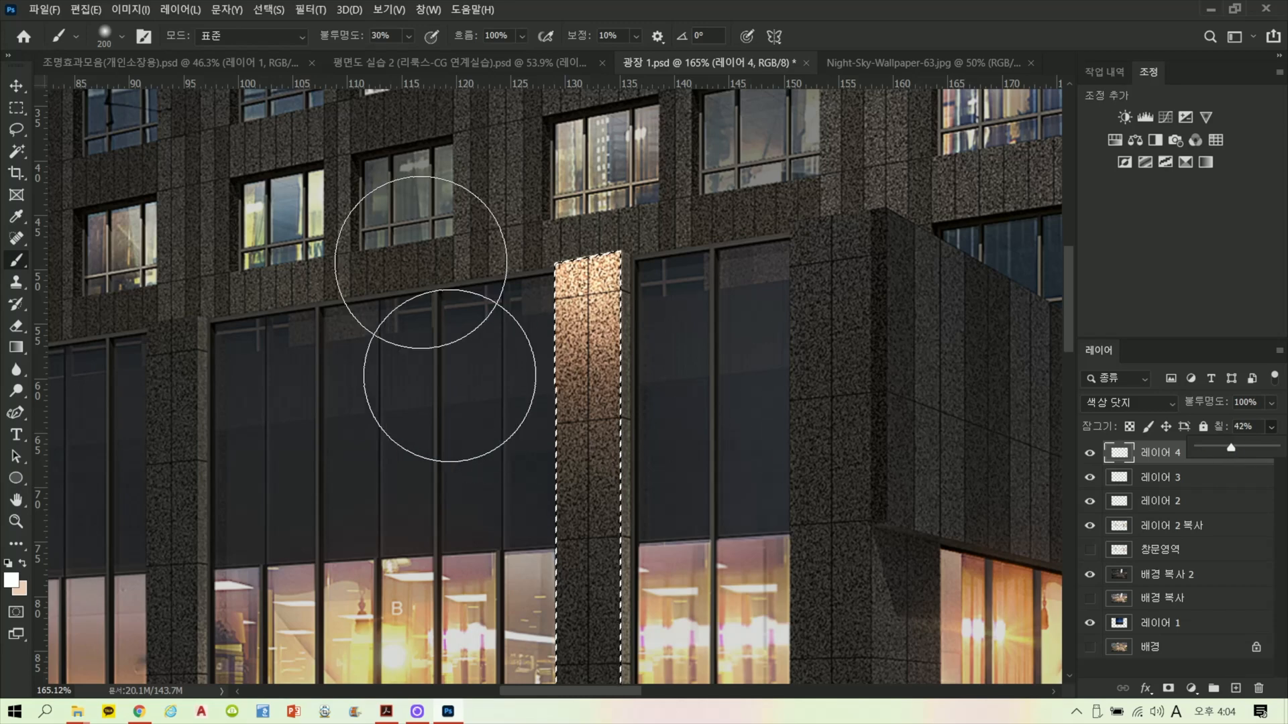
pyautogui.scroll(-5, 721, 368)
pyautogui.scroll(-2, 716, 373)
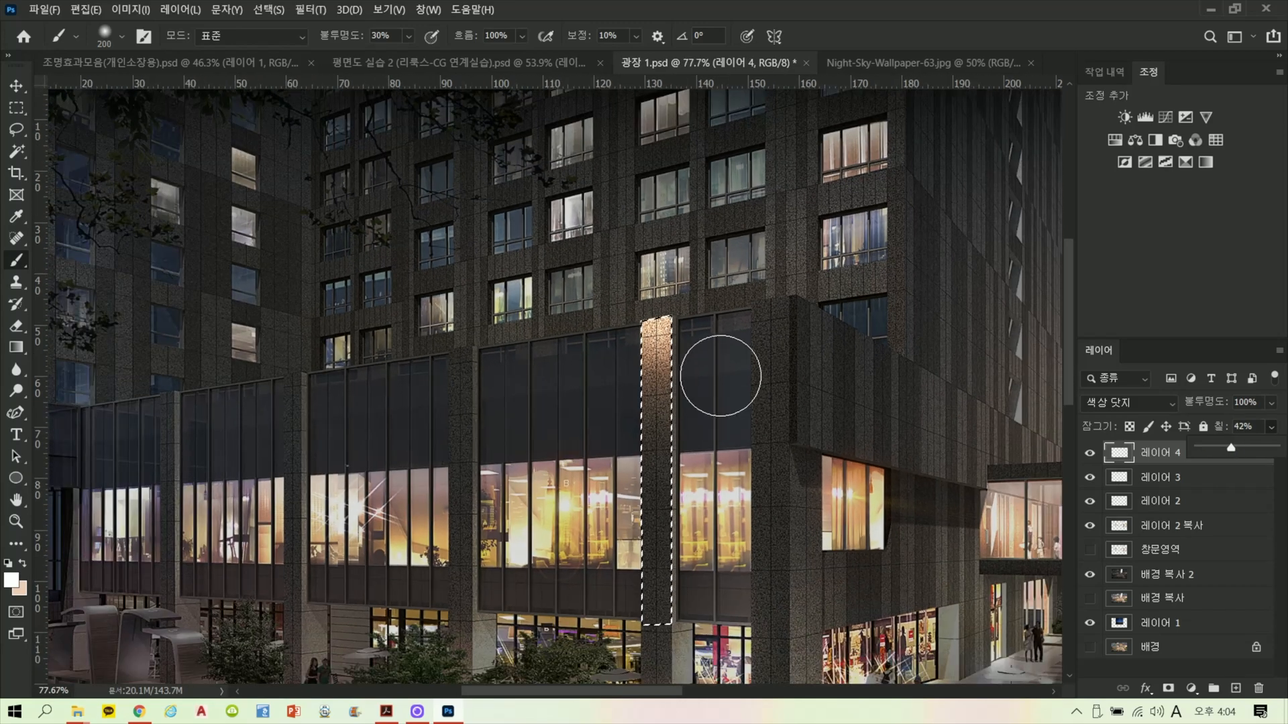
pyautogui.moveTo(930, 504); pyautogui.dragTo(748, 459)
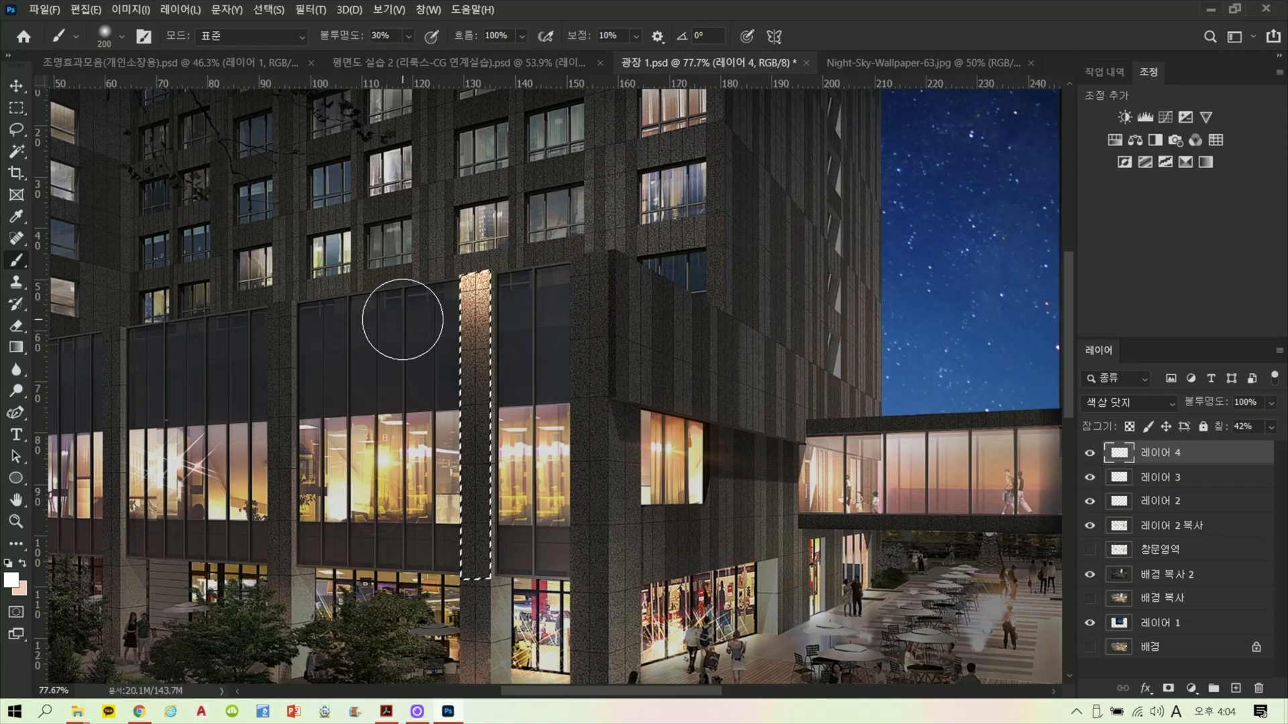
# Step: Add a new layer and stroke the selected pillar face with a 2-pixel white outline centred on the selection
pyautogui.scroll(5, 403, 315)
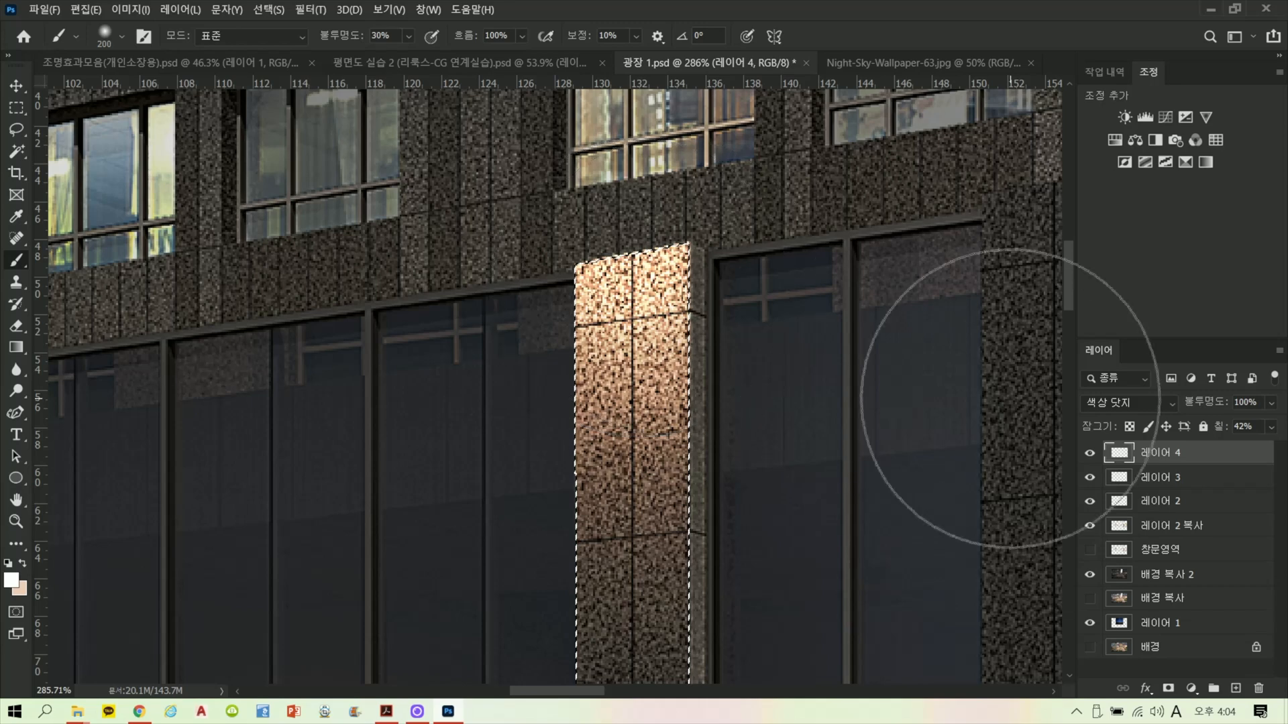
pyautogui.click(1236, 689)
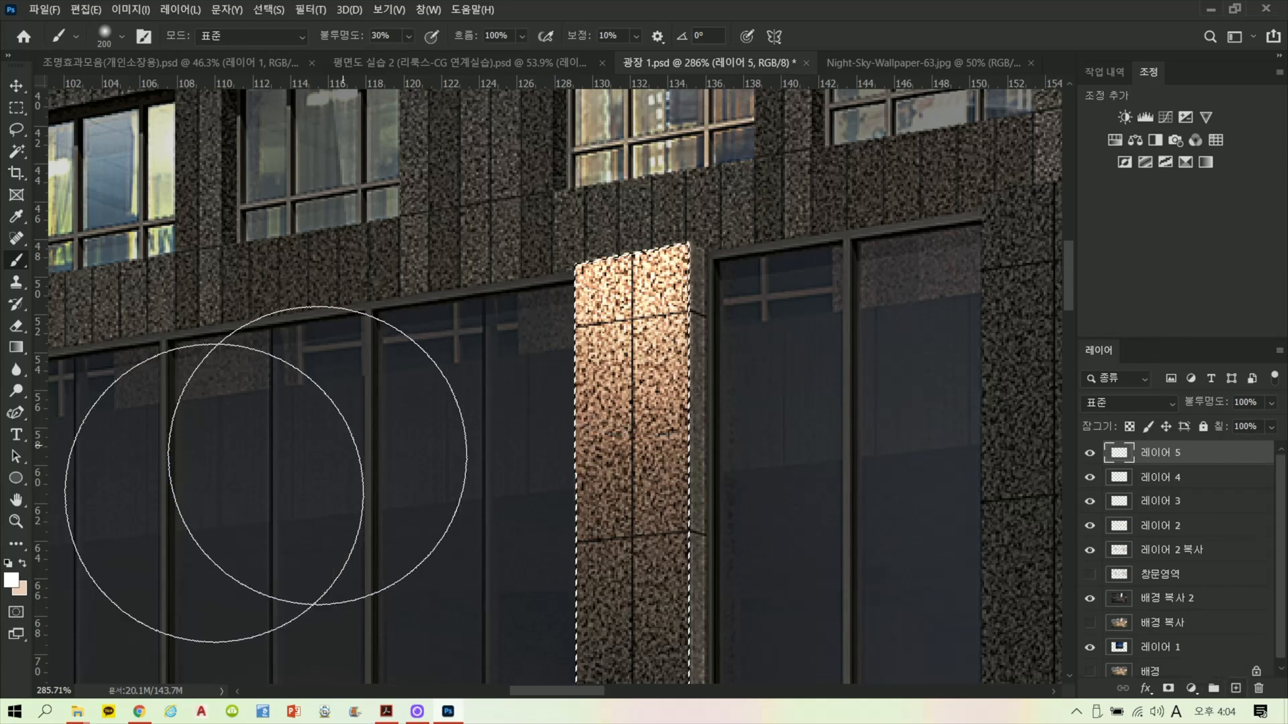
pyautogui.click(17, 149)
pyautogui.click(18, 130)
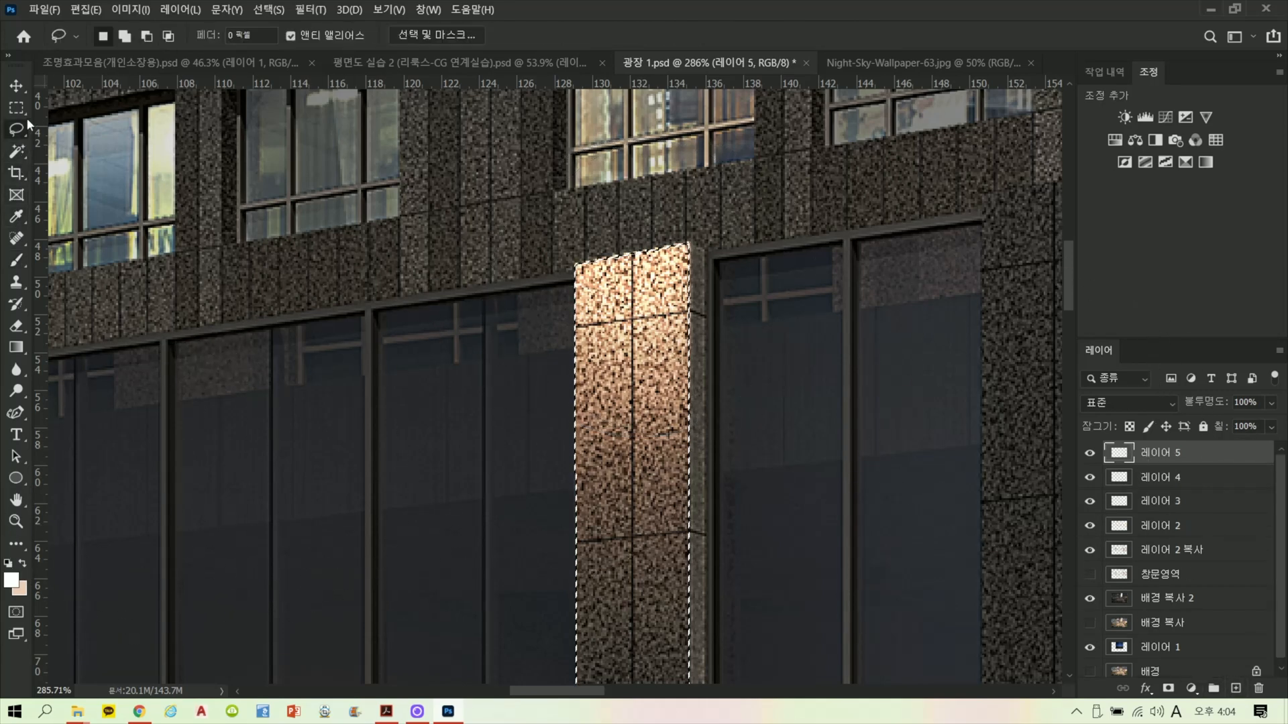
pyautogui.rightClick(656, 295)
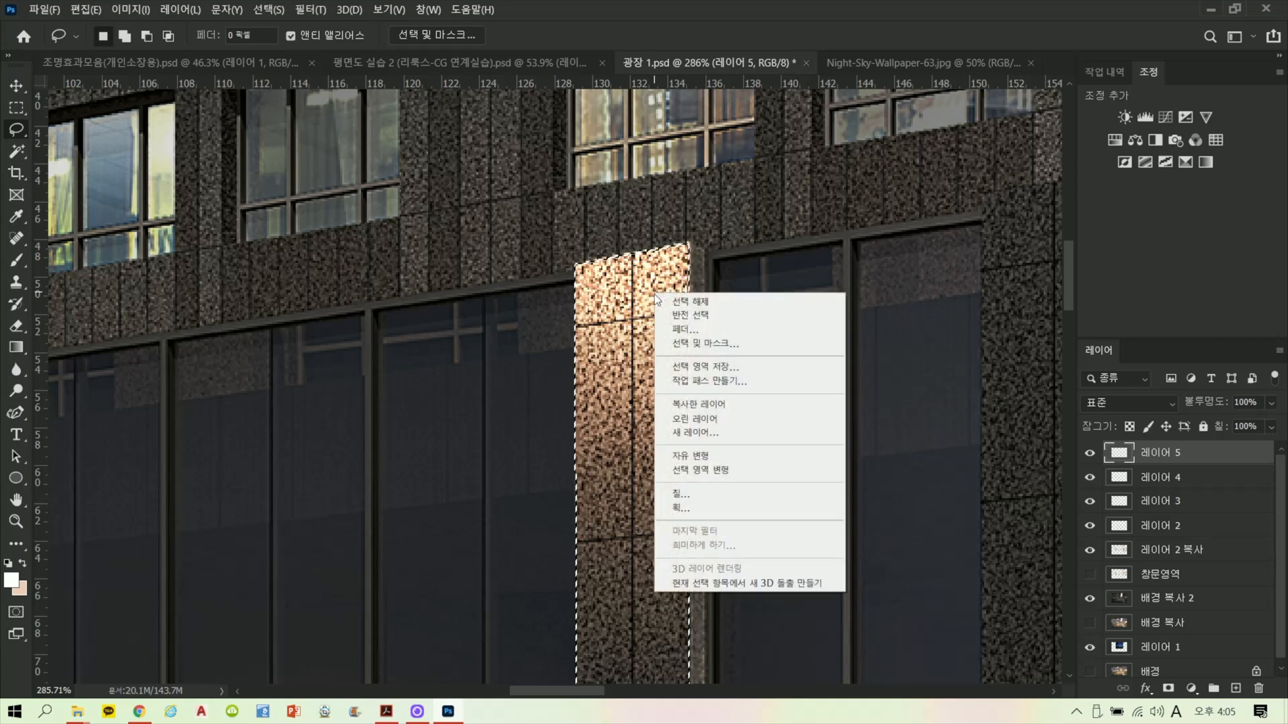
pyautogui.click(702, 513)
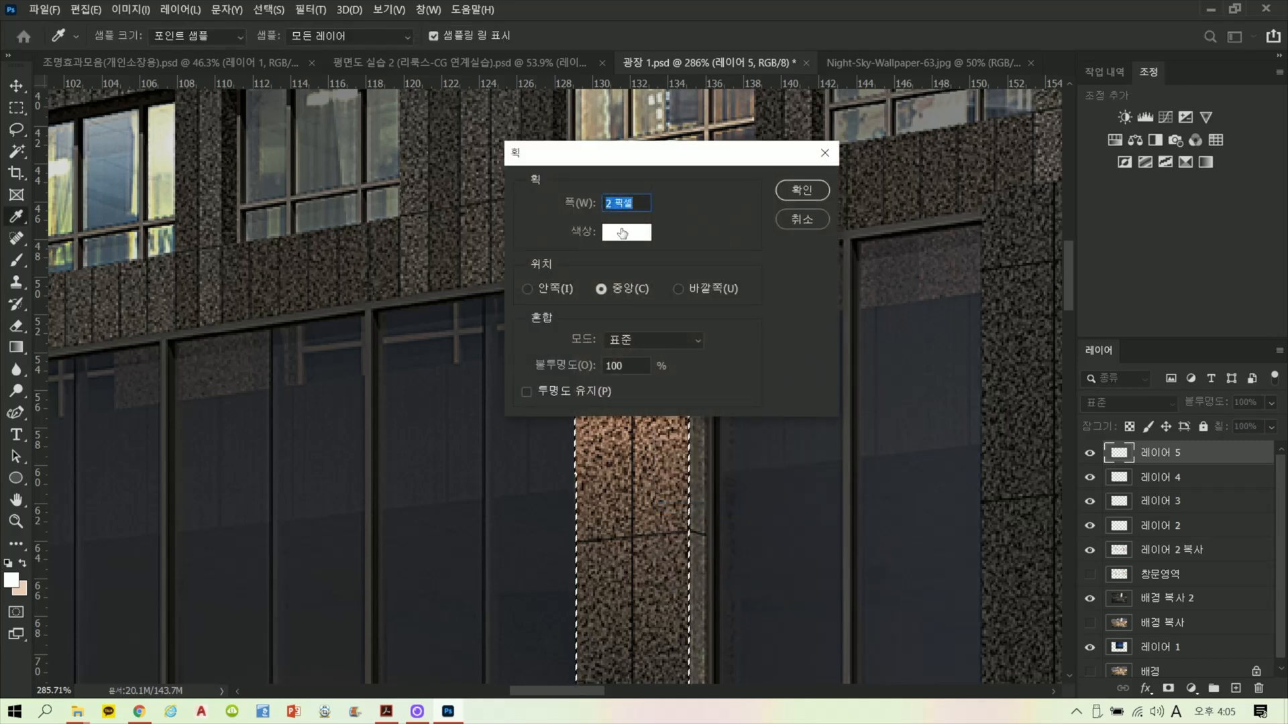
pyautogui.click(795, 190)
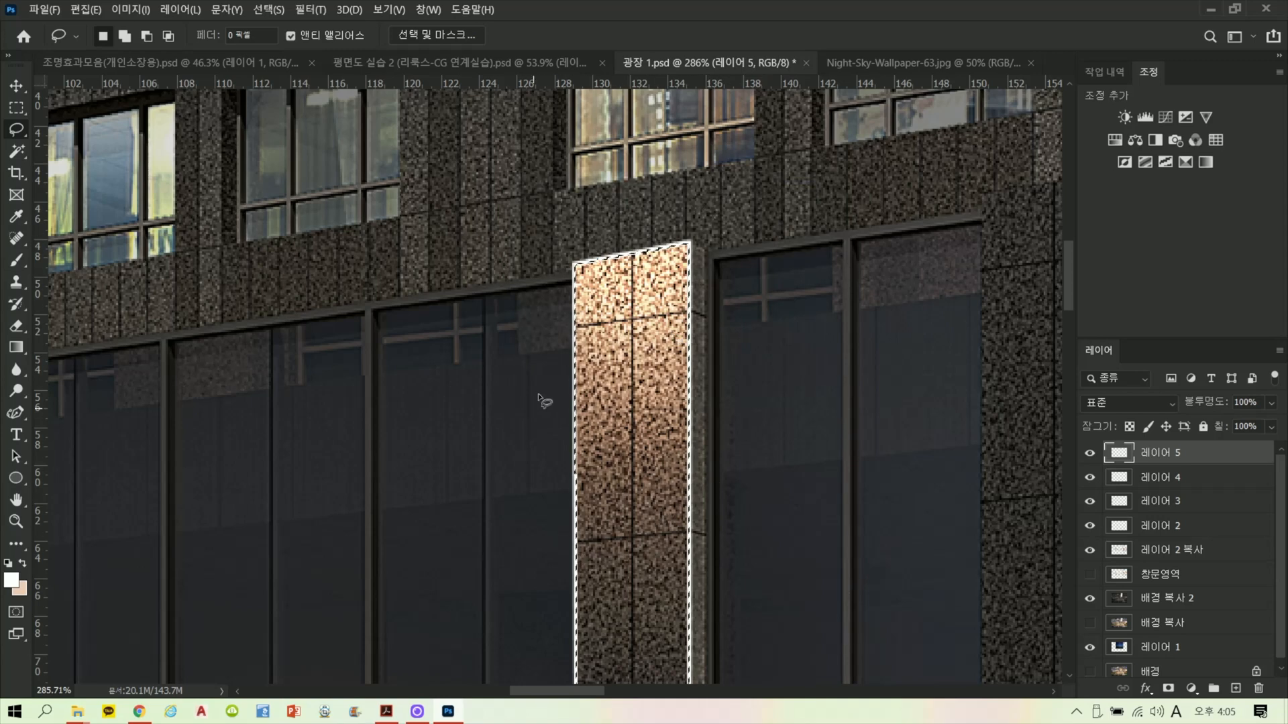
pyautogui.scroll(-2, 545, 401)
pyautogui.scroll(2, 583, 384)
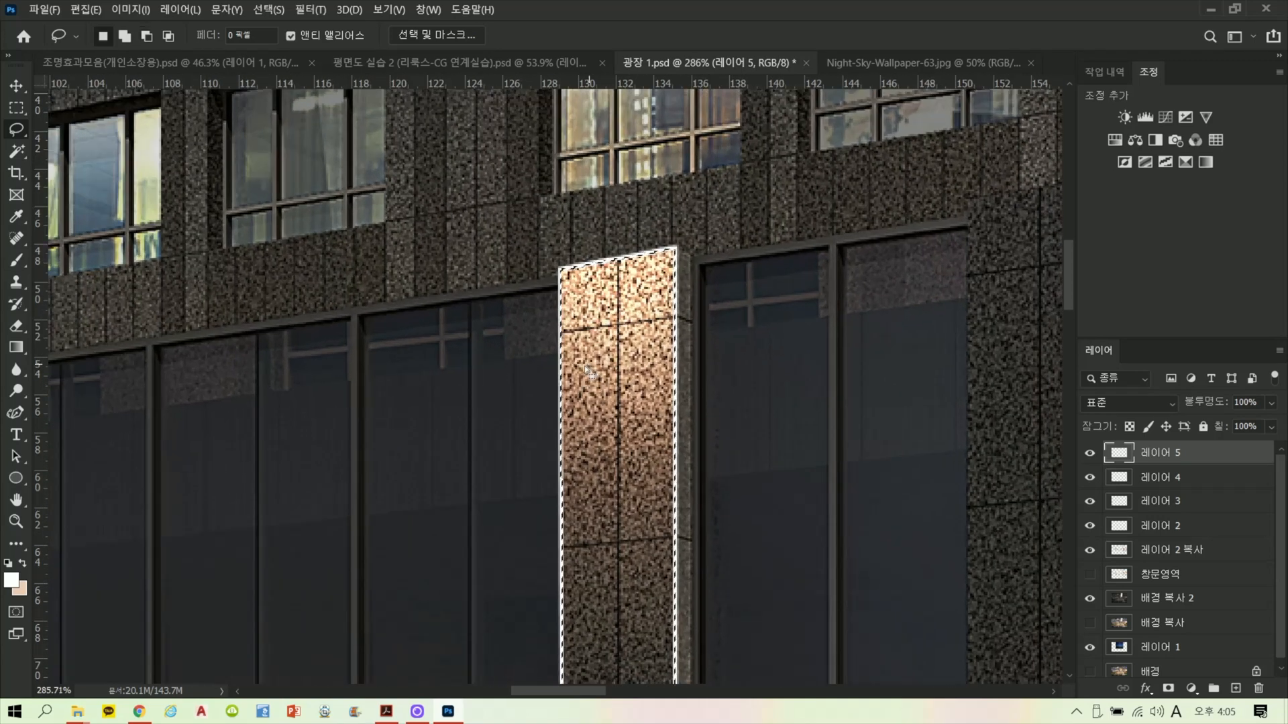
# Step: Clear the selection, then lasso and delete the outline's side lines, keeping only the white line along the pillar's top edge
pyautogui.hotkey('ctrl', 'd')
pyautogui.moveTo(485, 293)
pyautogui.mouseDown()
pyautogui.moveTo(687, 255)
pyautogui.moveTo(730, 694)
pyautogui.moveTo(751, 719)
pyautogui.moveTo(483, 664)
pyautogui.moveTo(459, 73)
pyautogui.moveTo(443, 5)
pyautogui.moveTo(502, 255)
pyautogui.mouseUp()
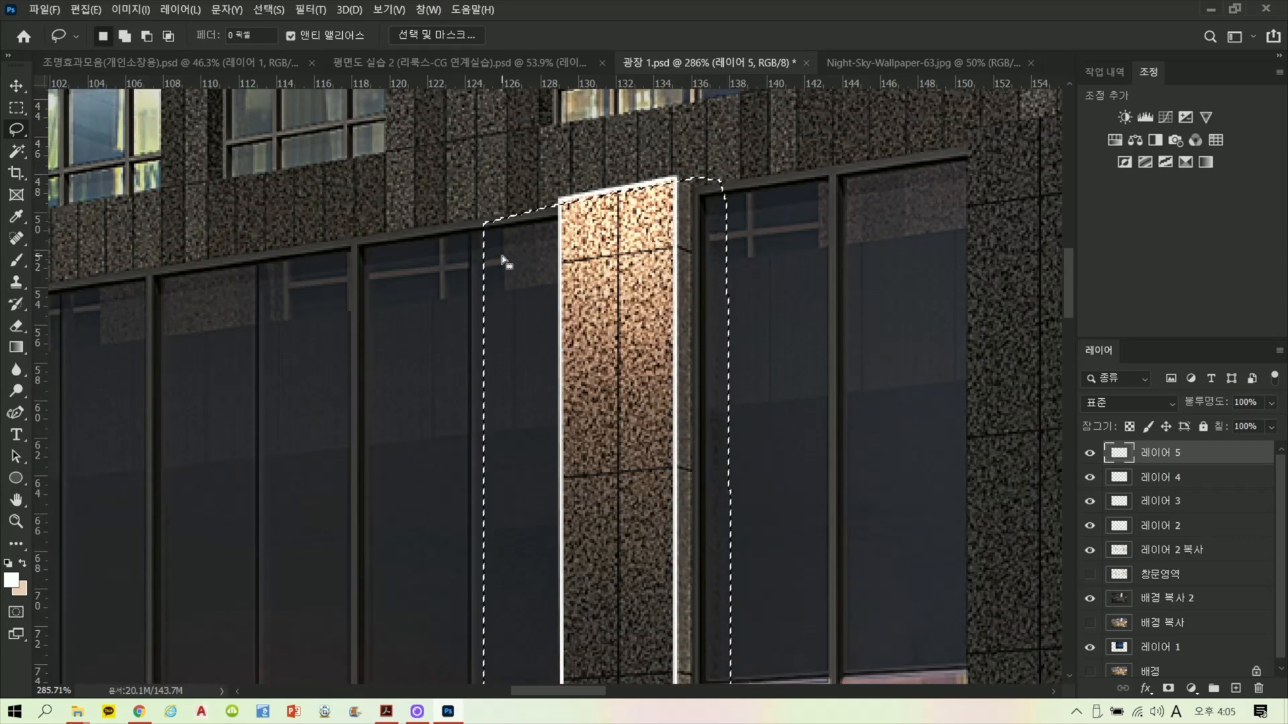
pyautogui.click(846, 261)
pyautogui.scroll(2, 724, 193)
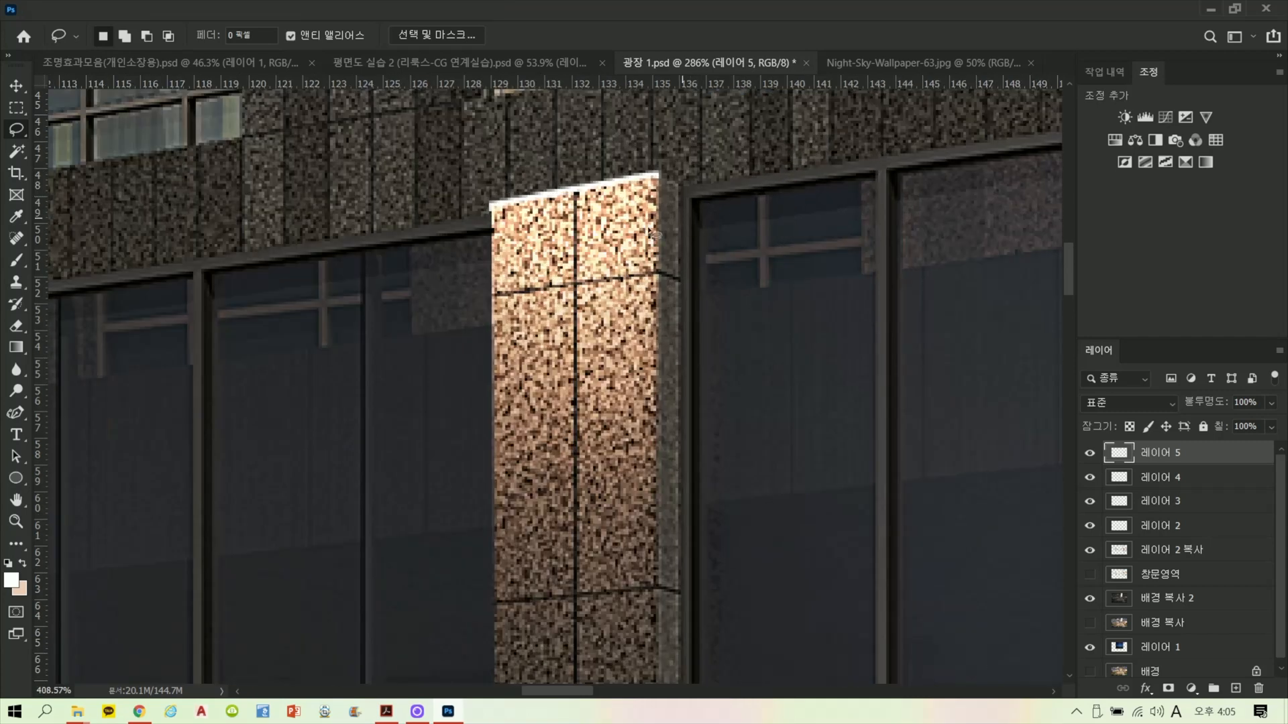
pyautogui.moveTo(505, 262)
pyautogui.mouseDown()
pyautogui.moveTo(645, 114)
pyautogui.moveTo(411, 233)
pyautogui.moveTo(724, 191)
pyautogui.moveTo(496, 285)
pyautogui.moveTo(547, 142)
pyautogui.moveTo(711, 215)
pyautogui.mouseUp()
pyautogui.click(794, 348)
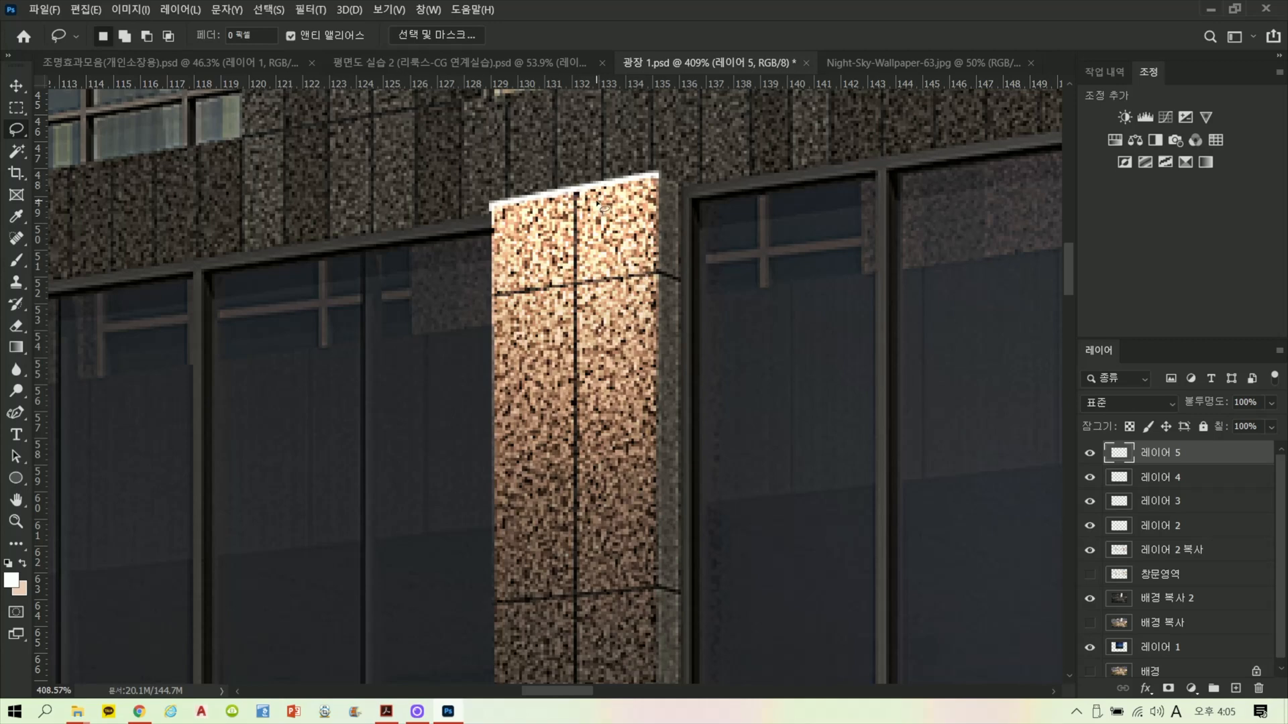
# Step: On a new layer, paint a soft beige glow along the lit pillar's top edge with a 30-pixel brush at 30% opacity
pyautogui.scroll(-5, 599, 206)
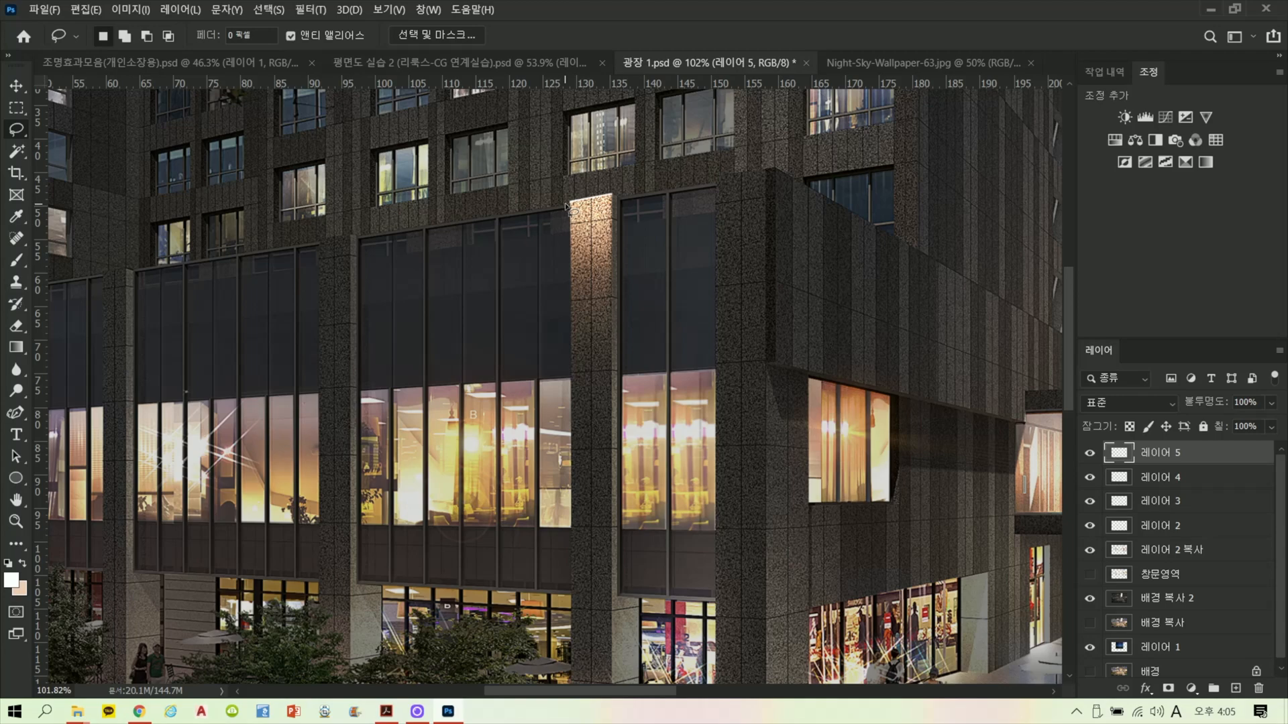
pyautogui.scroll(5, 569, 208)
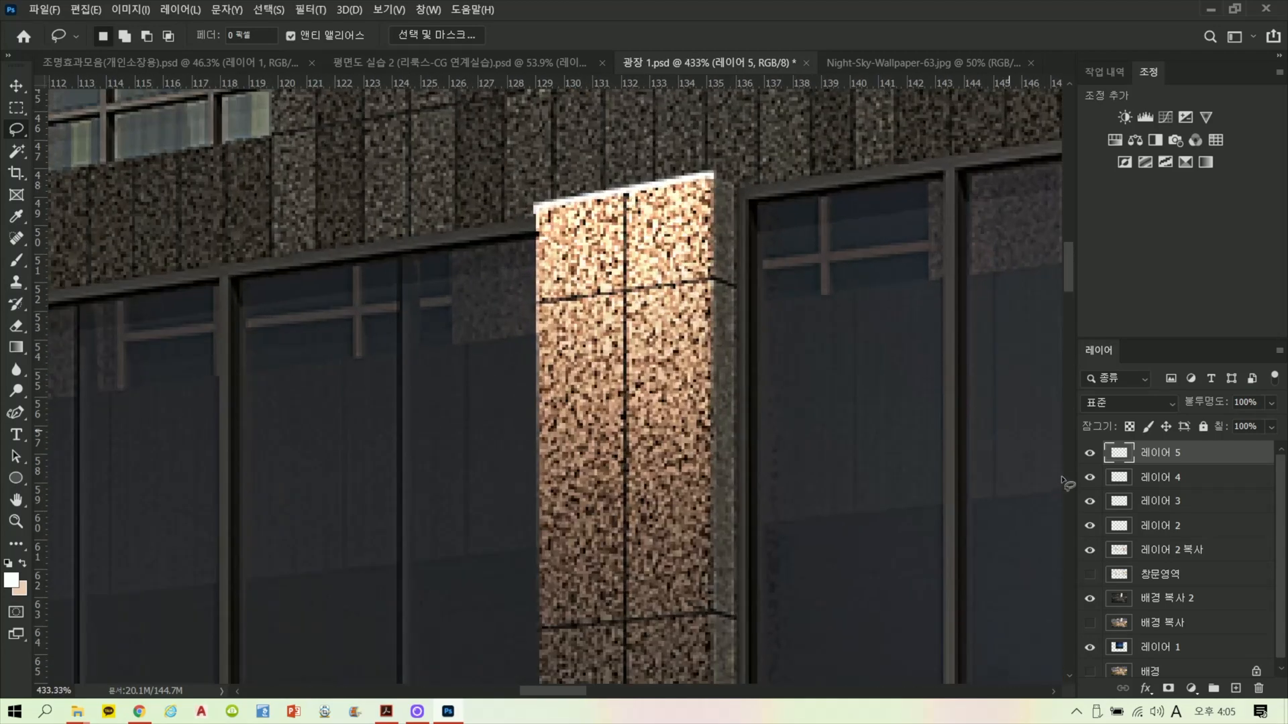
pyautogui.click(1236, 688)
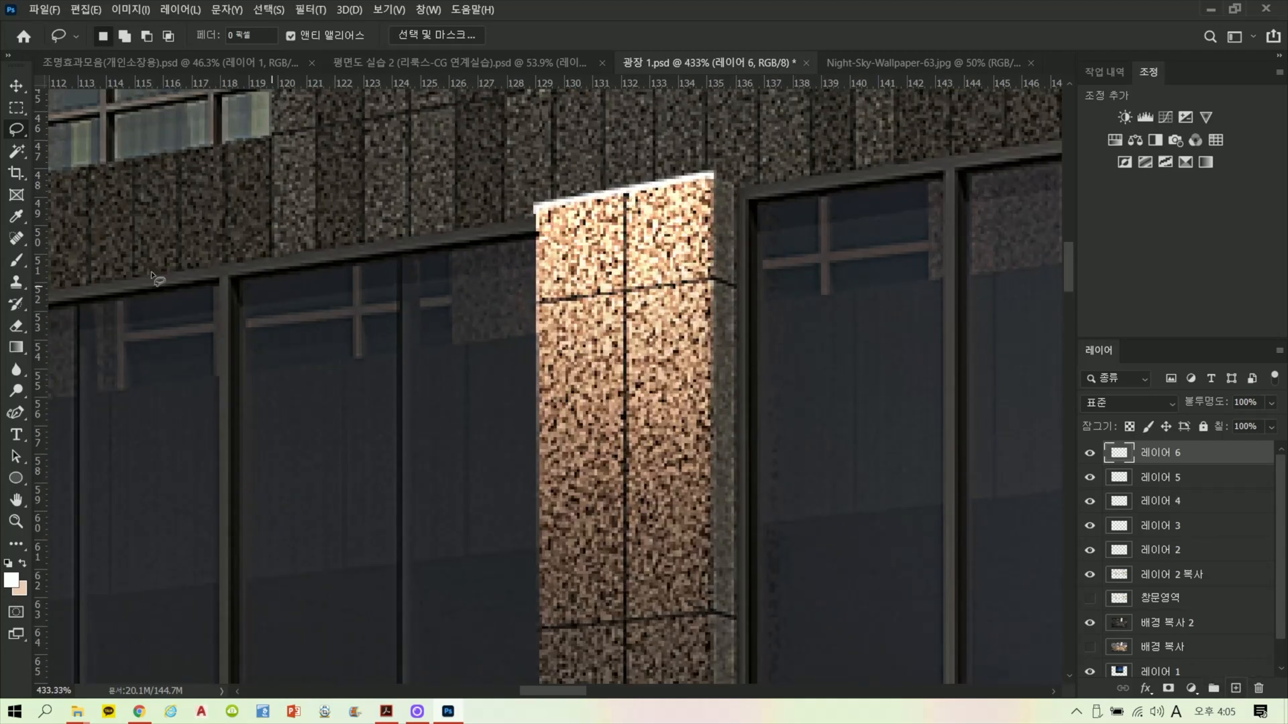
pyautogui.click(20, 266)
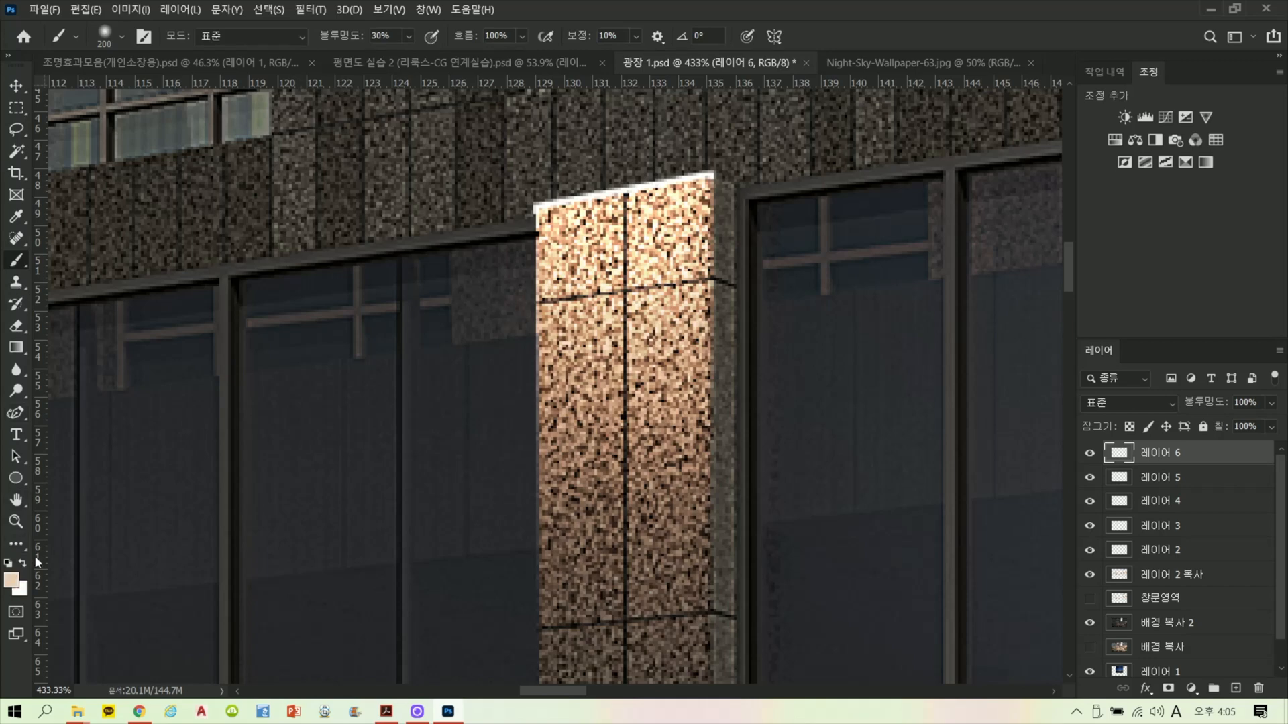
pyautogui.press('[')
pyautogui.press('[')
pyautogui.press('[')
pyautogui.press('[')
pyautogui.press('[')
pyautogui.press('[')
pyautogui.press('[')
pyautogui.press('[')
pyautogui.press('[')
pyautogui.press('[')
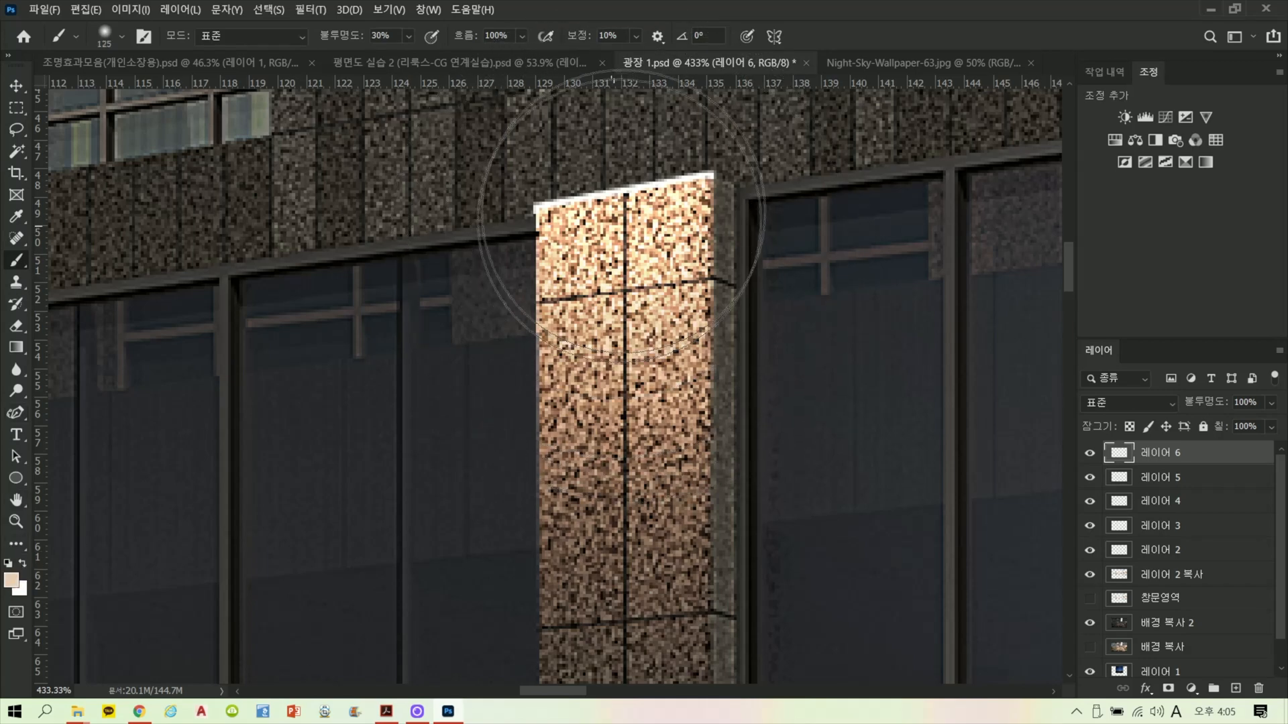
pyautogui.press('[')
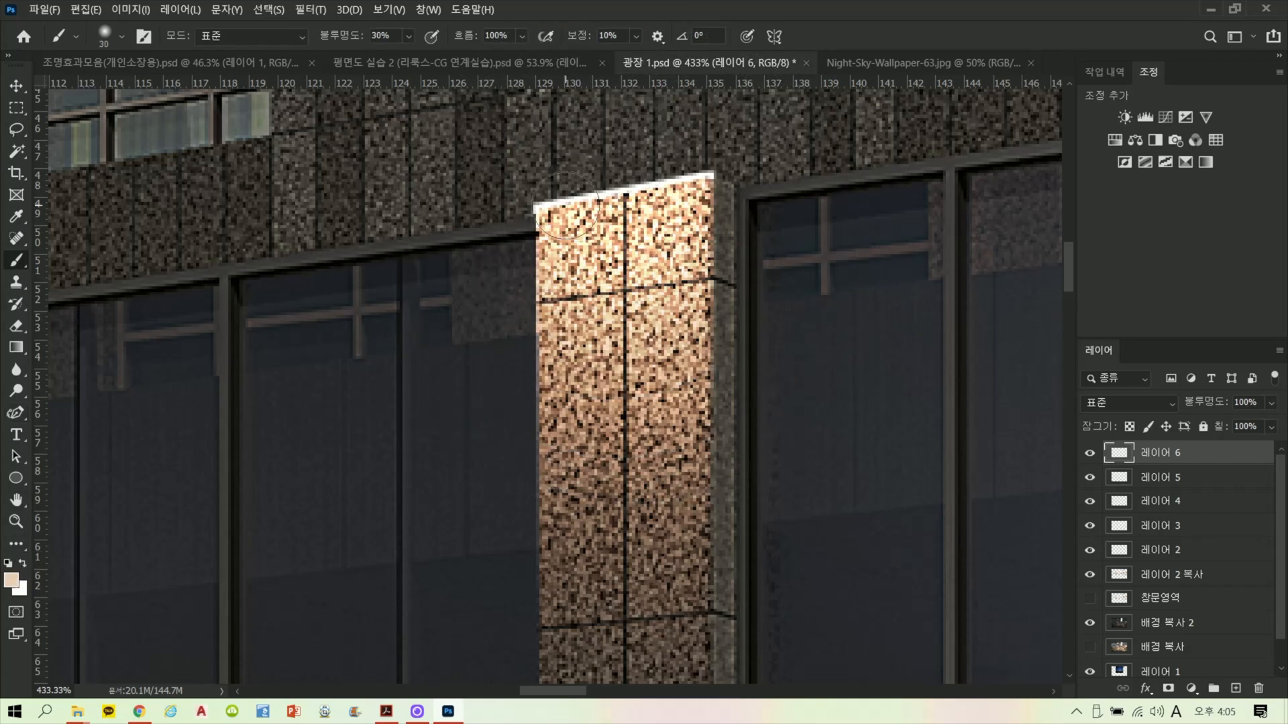
pyautogui.moveTo(537, 196)
pyautogui.mouseDown()
pyautogui.moveTo(673, 199)
pyautogui.moveTo(694, 181)
pyautogui.mouseUp()
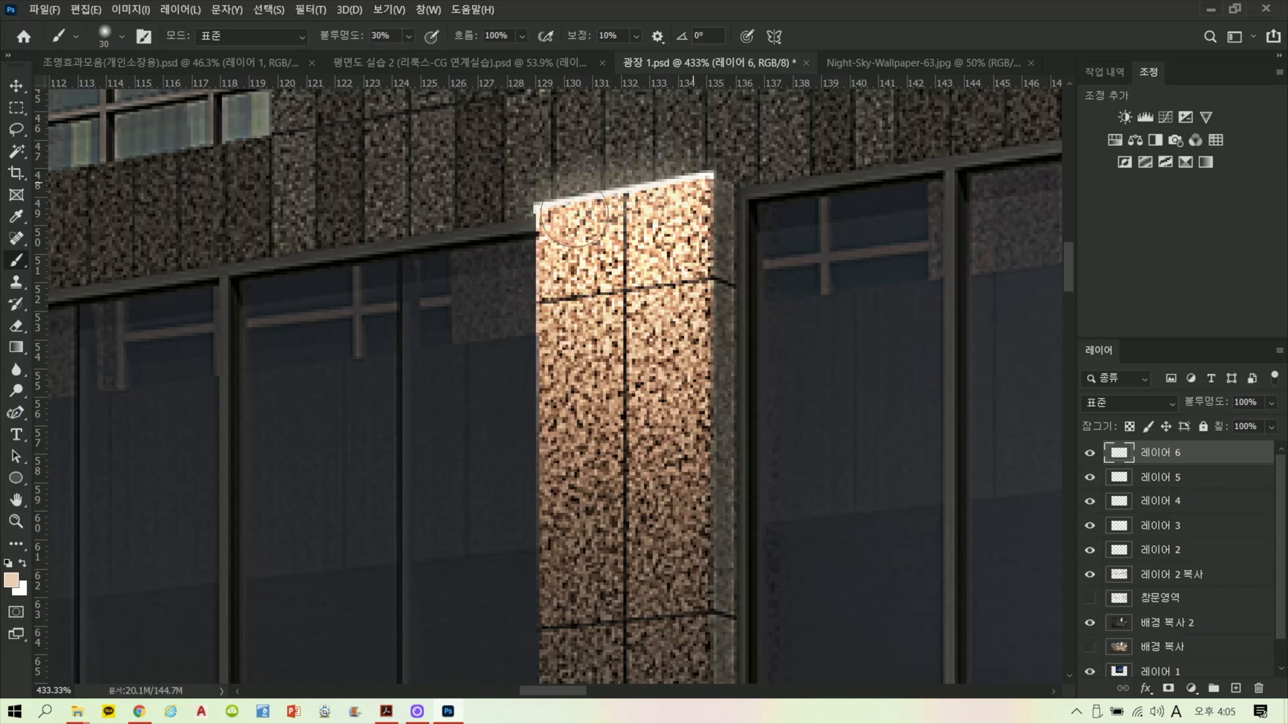
pyautogui.moveTo(555, 216); pyautogui.dragTo(703, 185)
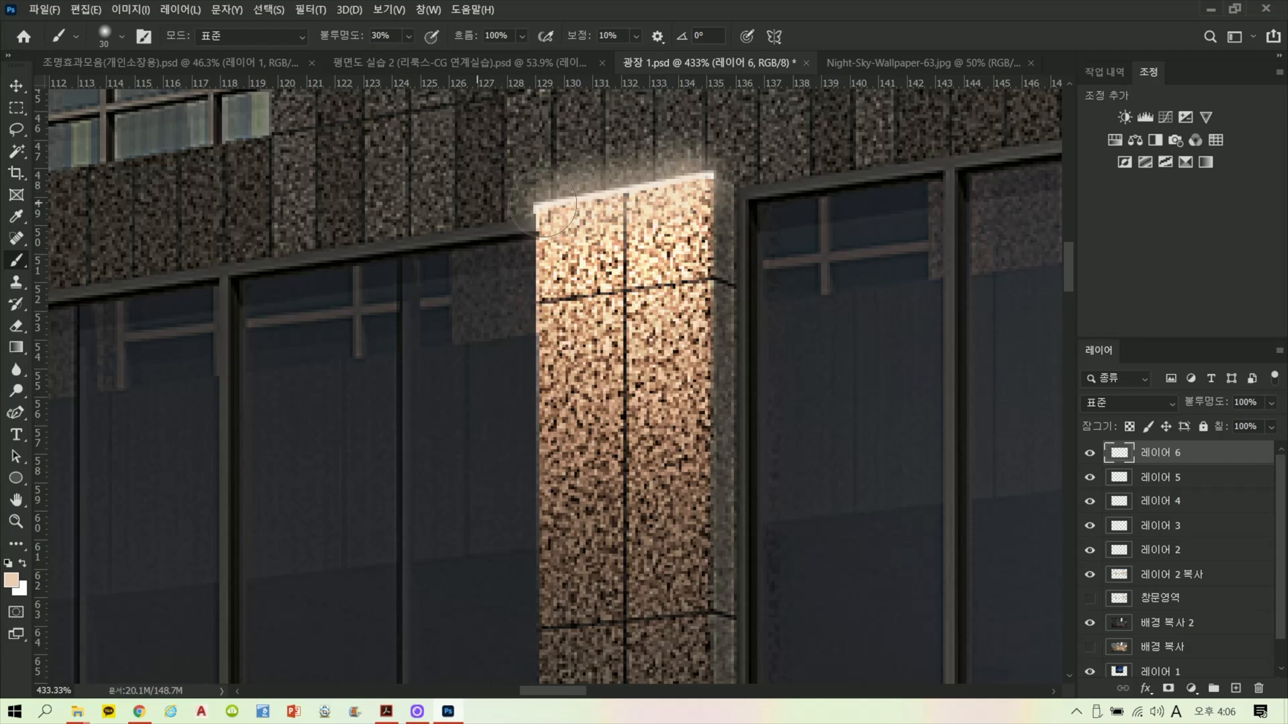
# Step: Set the glow layer's blend mode to Color Dodge (색상 닷지) and its fill to 47%
pyautogui.click(1155, 406)
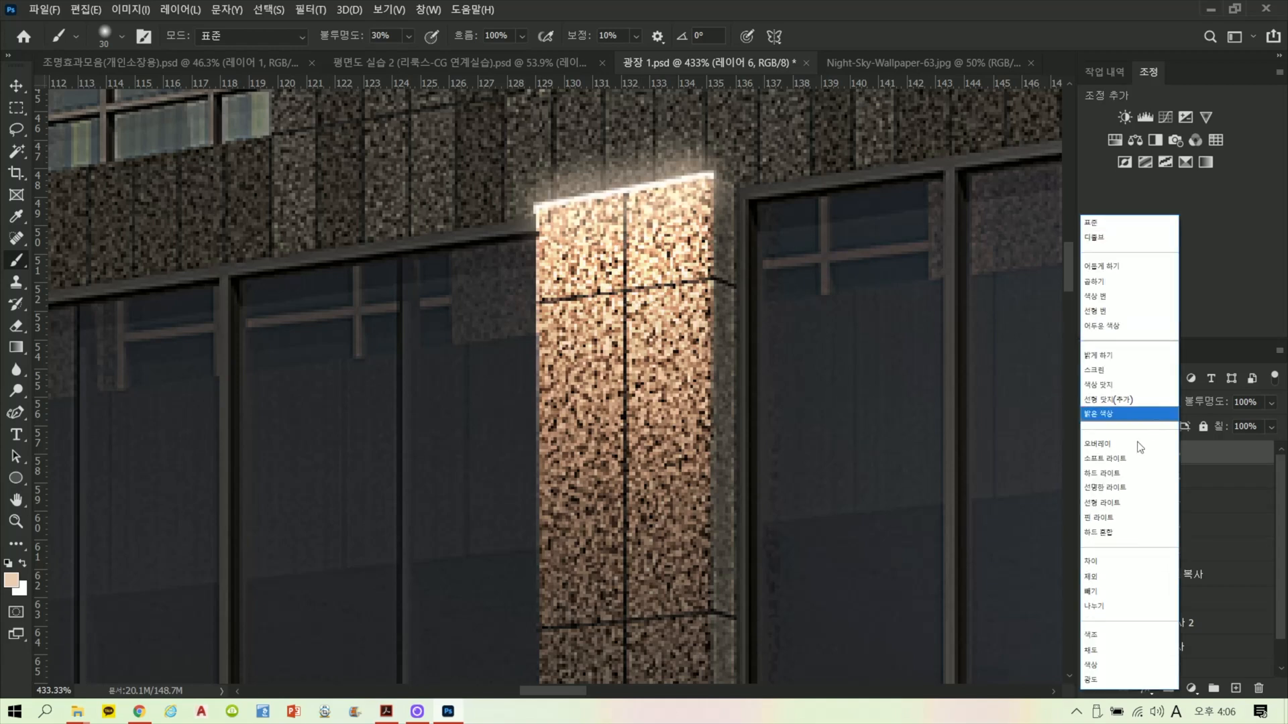
pyautogui.click(1134, 400)
pyautogui.click(1265, 431)
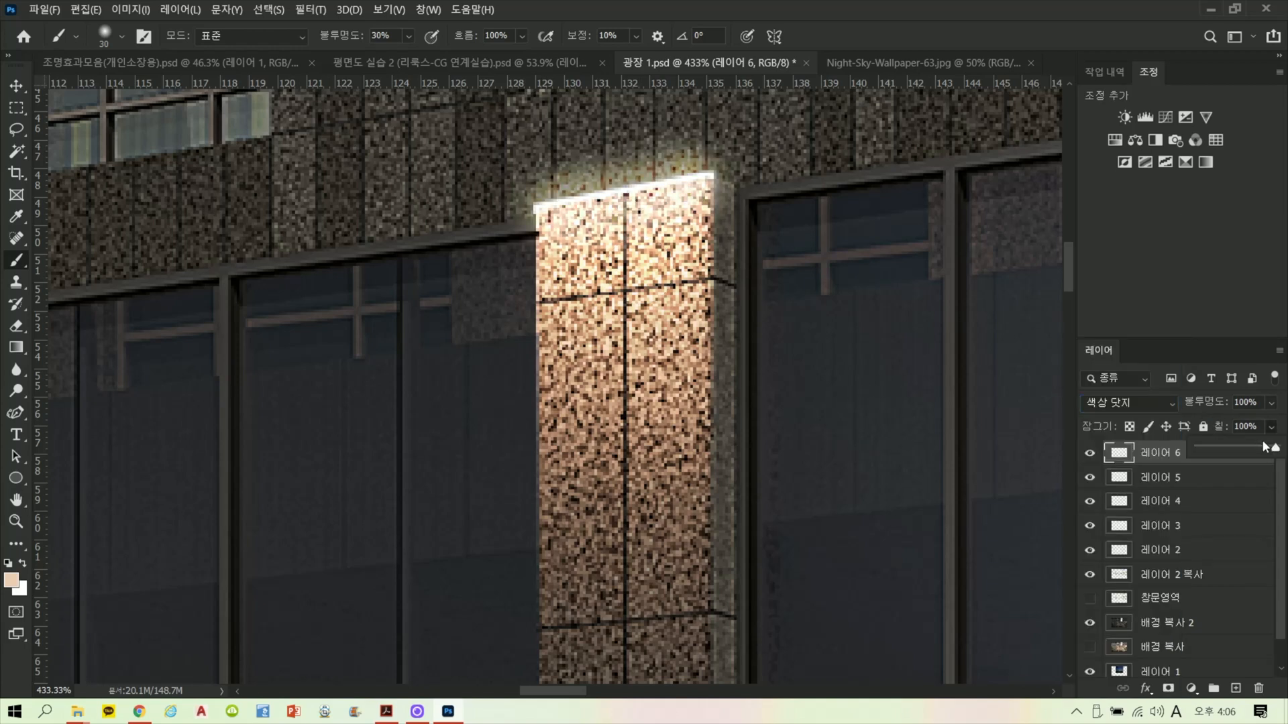
pyautogui.moveTo(1267, 448); pyautogui.dragTo(1222, 451)
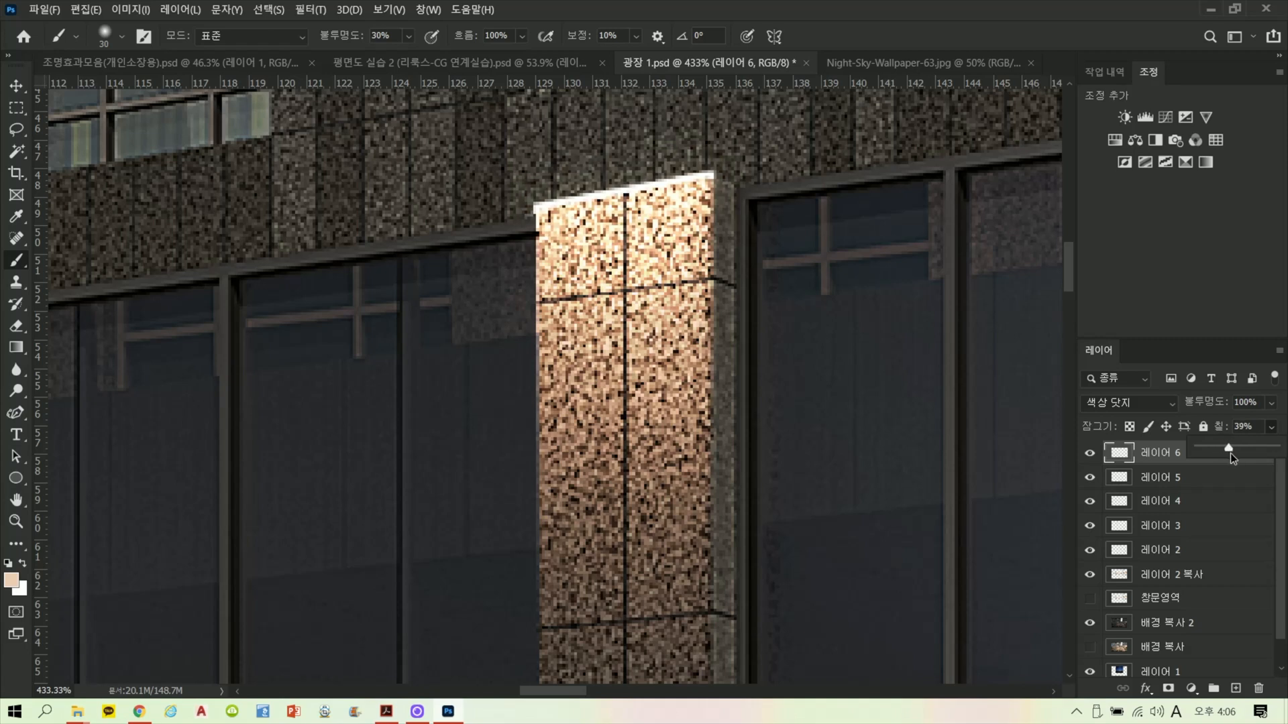
pyautogui.click(1166, 453)
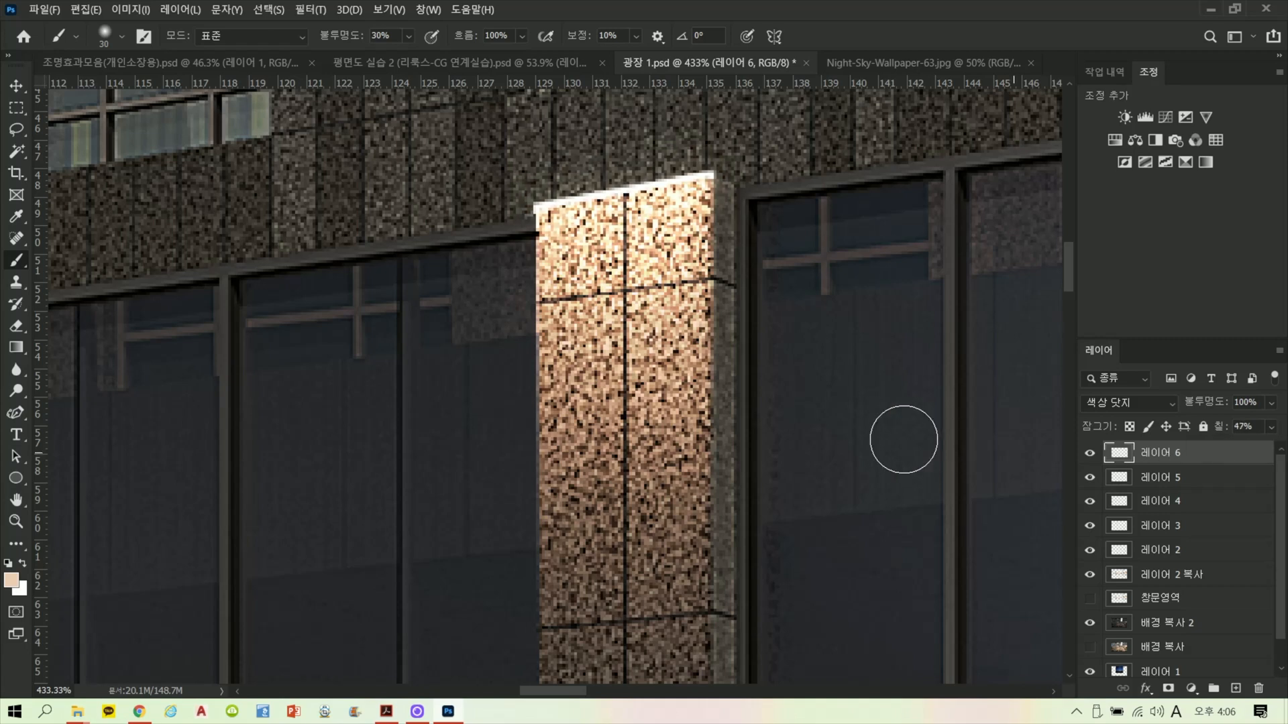
pyautogui.scroll(-10, 817, 434)
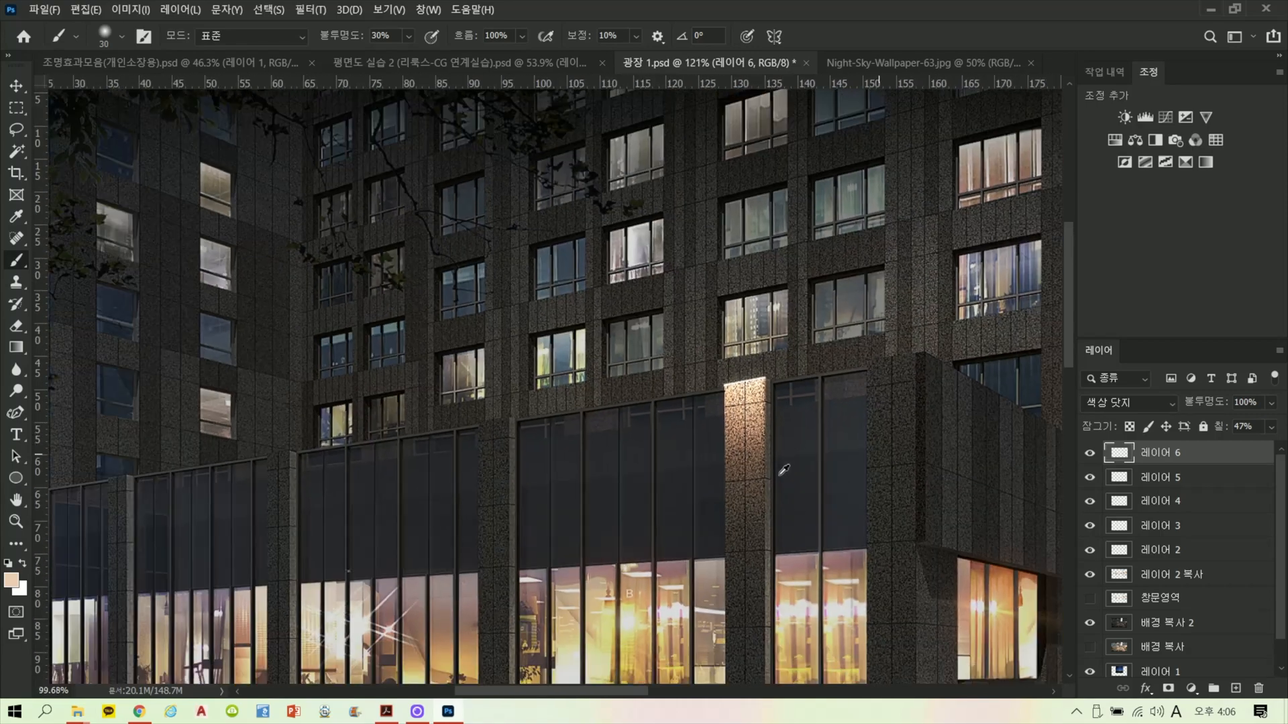
# Step: Add a new layer and lasso the front face of the next unlit pillar to the left of the lit one
pyautogui.scroll(3, 795, 517)
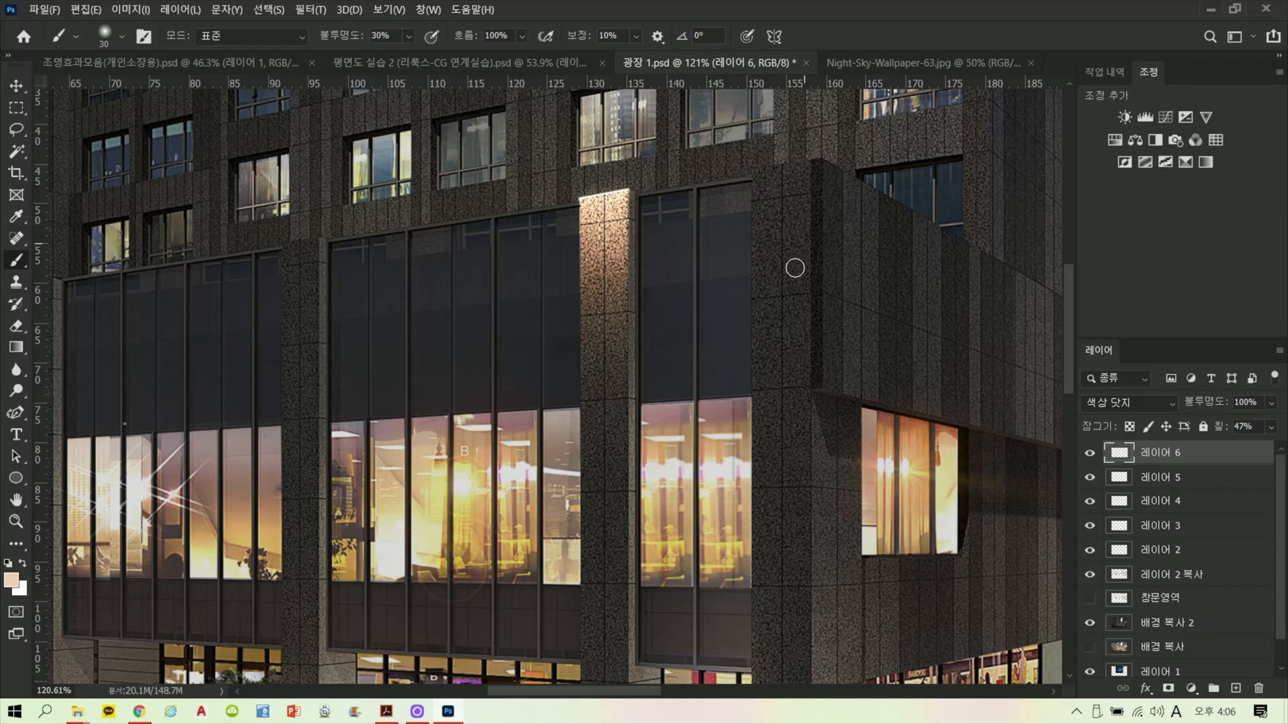
pyautogui.moveTo(508, 390); pyautogui.dragTo(789, 367)
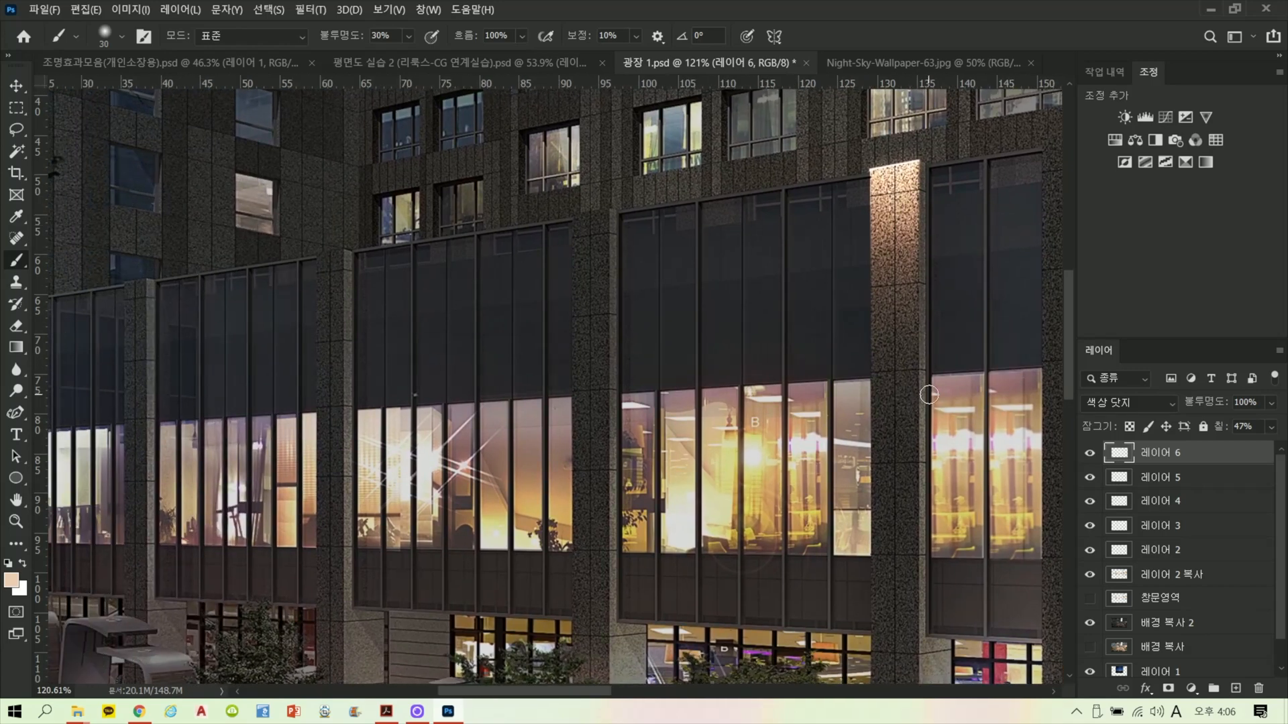
pyautogui.press('l')
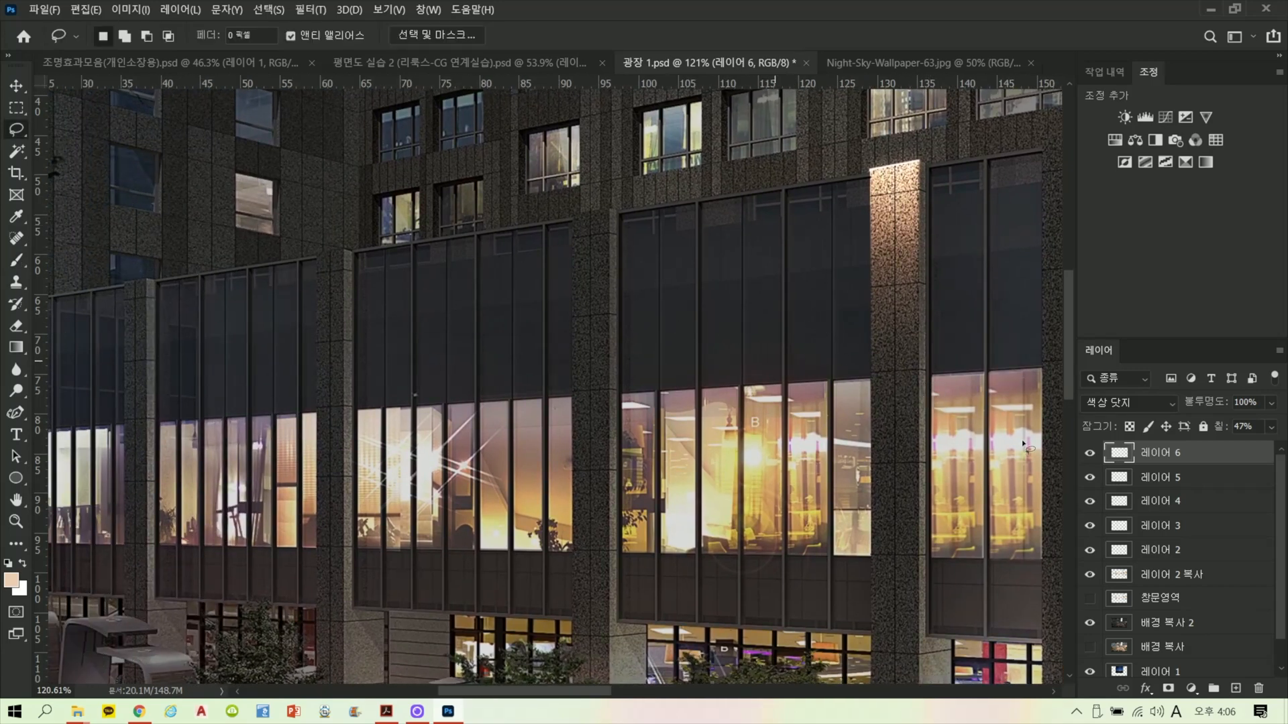
pyautogui.click(1233, 688)
pyautogui.scroll(3, 590, 288)
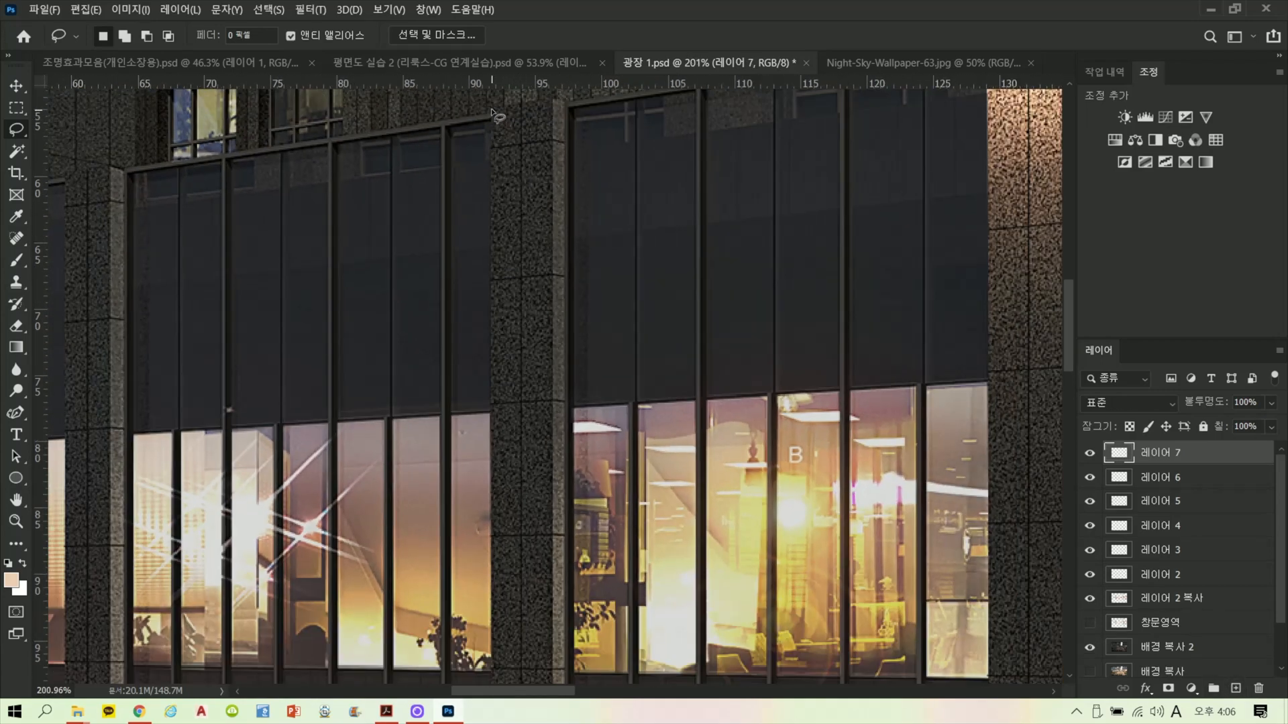
pyautogui.moveTo(496, 116)
pyautogui.mouseDown()
pyautogui.moveTo(529, 523)
pyautogui.moveTo(490, 675)
pyautogui.moveTo(551, 669)
pyautogui.moveTo(570, 307)
pyautogui.moveTo(556, 110)
pyautogui.mouseUp()
pyautogui.scroll(-3, 593, 147)
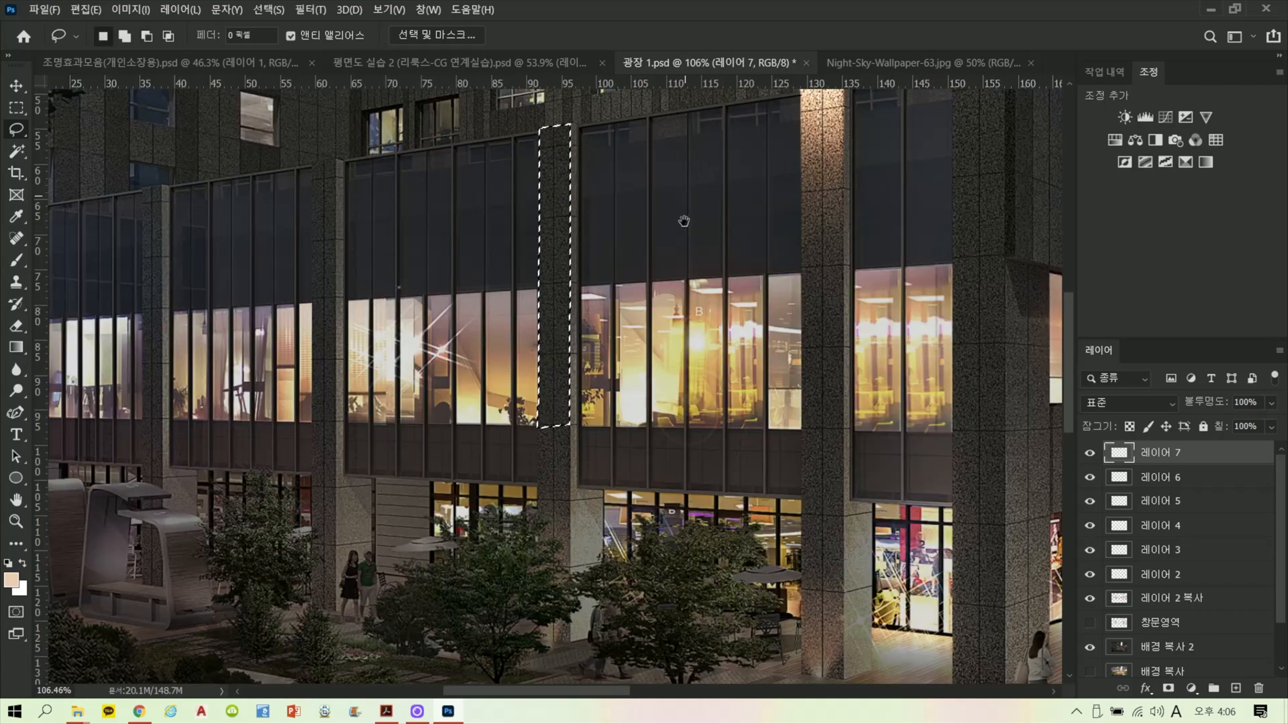
pyautogui.moveTo(683, 221); pyautogui.dragTo(668, 399)
# Step: Paint a beige light fading downward from the selected pillar's top with a soft 300-pixel brush at 30% opacity
pyautogui.click(16, 259)
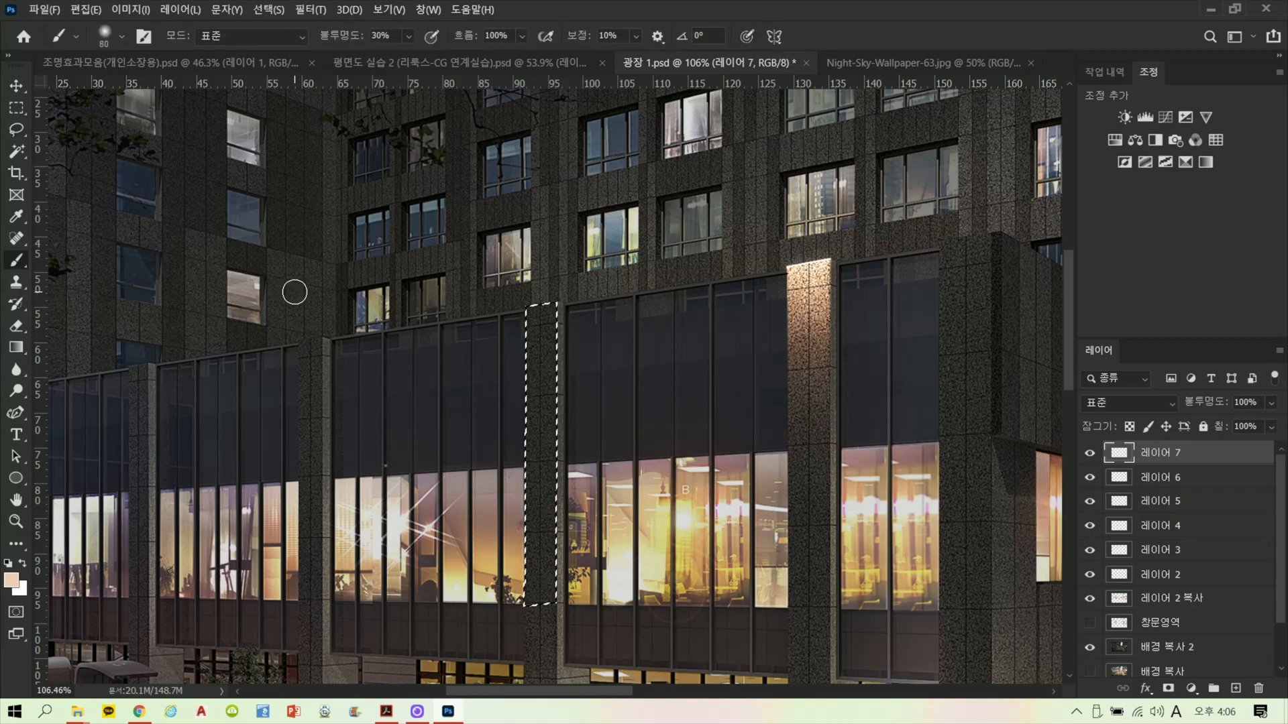
pyautogui.press(']')
pyautogui.press(']')
pyautogui.press(']')
pyautogui.press(']')
pyautogui.press(']')
pyautogui.press(']')
pyautogui.press(']')
pyautogui.press(']')
pyautogui.press(']')
pyautogui.press(']')
pyautogui.press(']')
pyautogui.press(']')
pyautogui.press(']')
pyautogui.press(']')
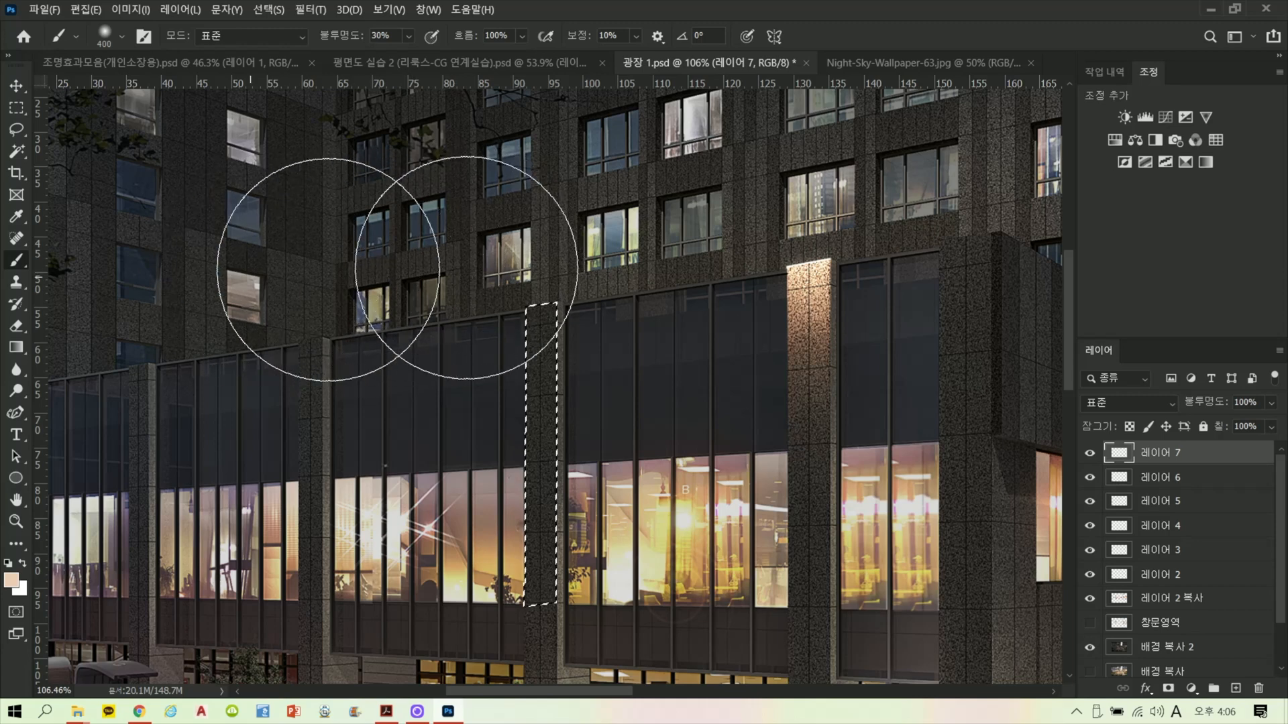
pyautogui.press('[')
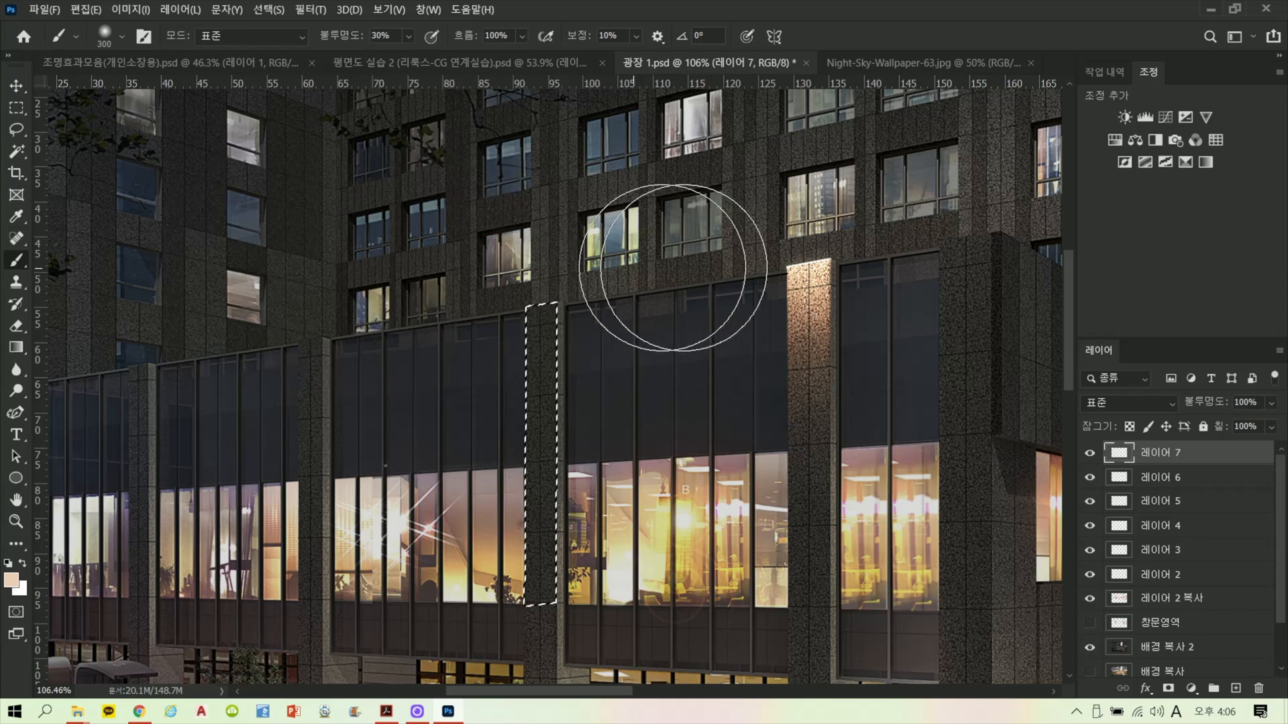
pyautogui.moveTo(458, 312); pyautogui.dragTo(689, 267)
pyautogui.moveTo(110, 321); pyautogui.dragTo(675, 246)
pyautogui.moveTo(263, 270); pyautogui.dragTo(557, 235)
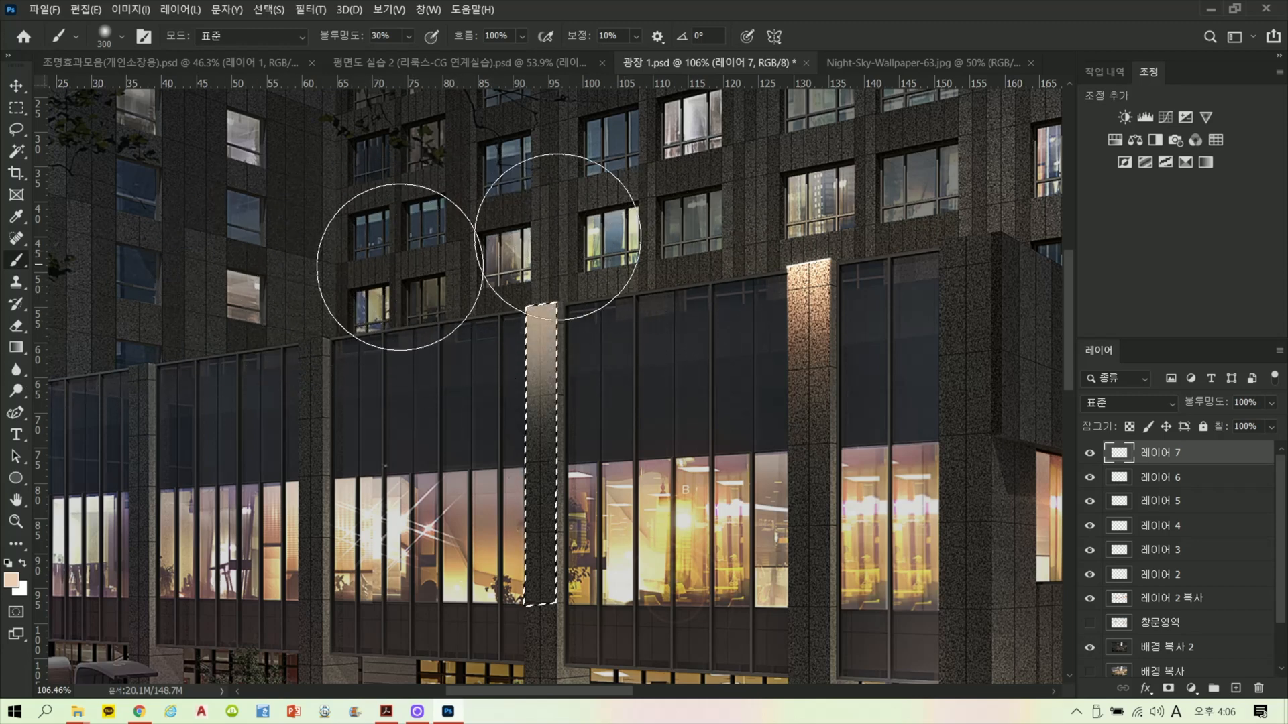
pyautogui.moveTo(399, 268); pyautogui.dragTo(622, 238)
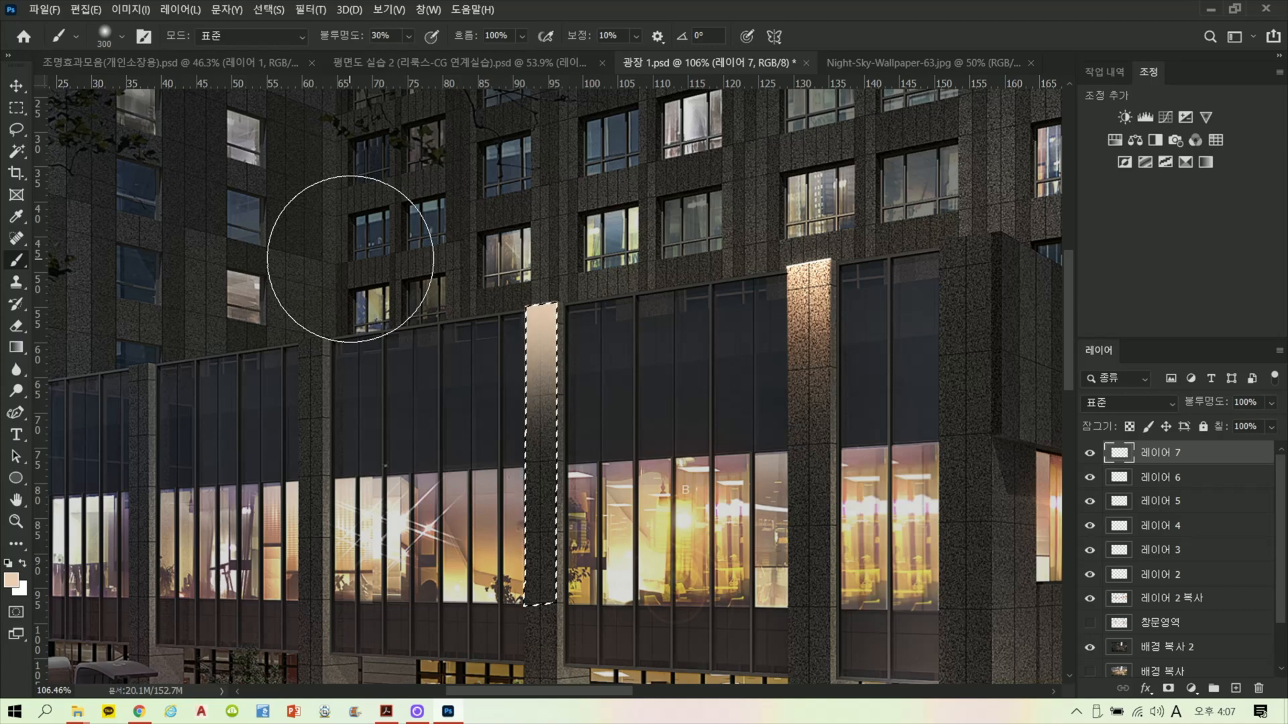
pyautogui.scroll(5, 474, 317)
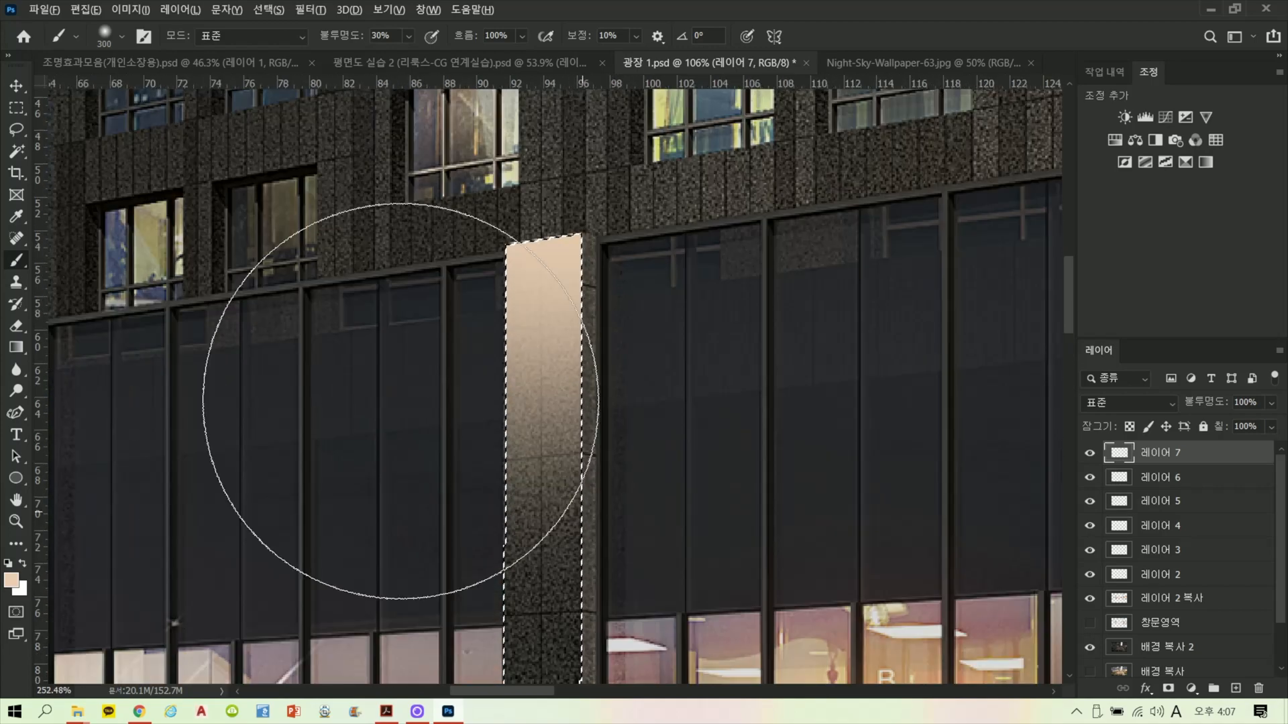
pyautogui.scroll(-3, 647, 365)
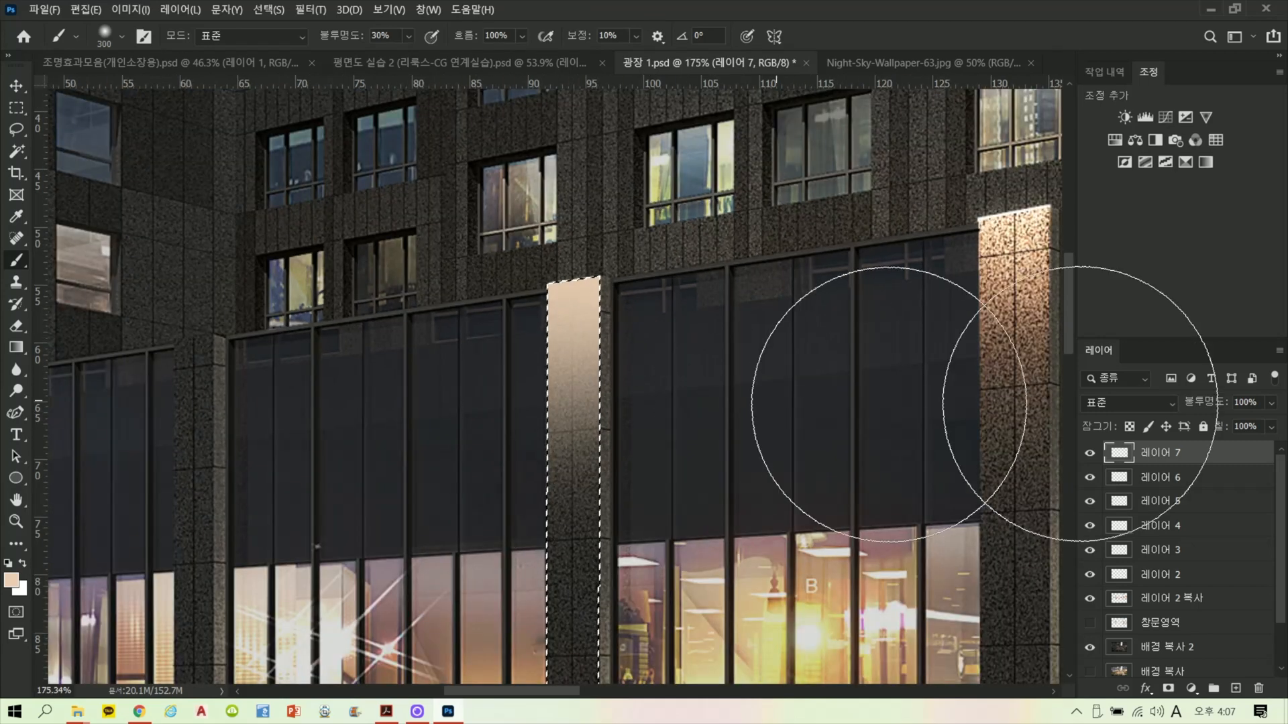
# Step: Set the painted pillar light layer's blend mode to Color Dodge (색상 닷지) and its fill to 68%
pyautogui.click(1098, 403)
pyautogui.click(1113, 400)
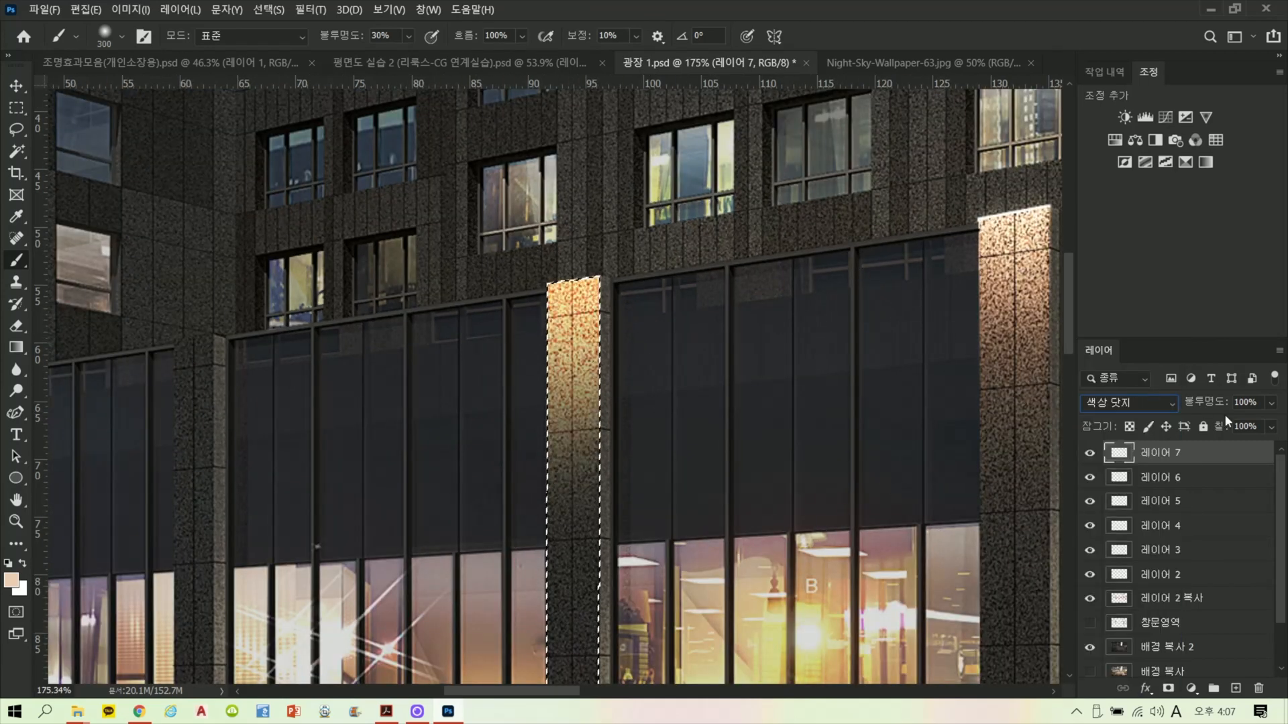
pyautogui.click(1270, 427)
pyautogui.moveTo(1278, 447); pyautogui.dragTo(1251, 447)
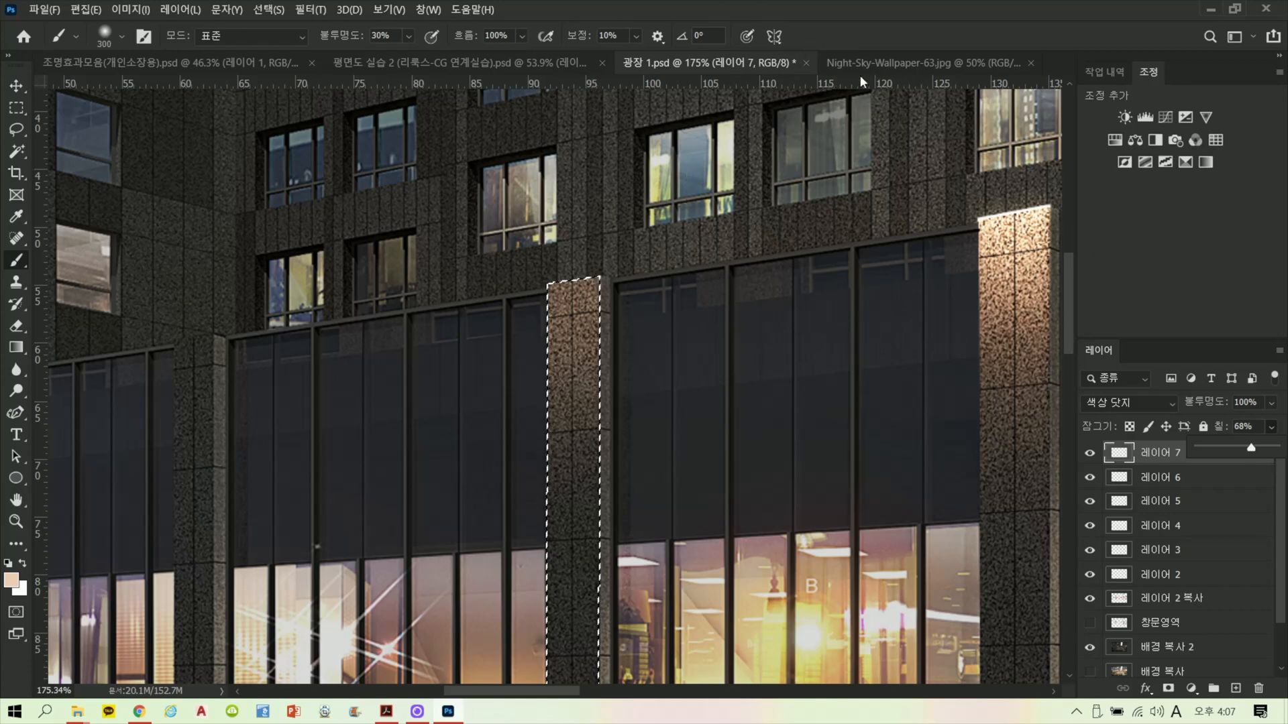
# Step: In 조명효과모음(개인소장용).psd, pick the beige gradient on Layer 12, load it as a selection and copy it
pyautogui.click(201, 64)
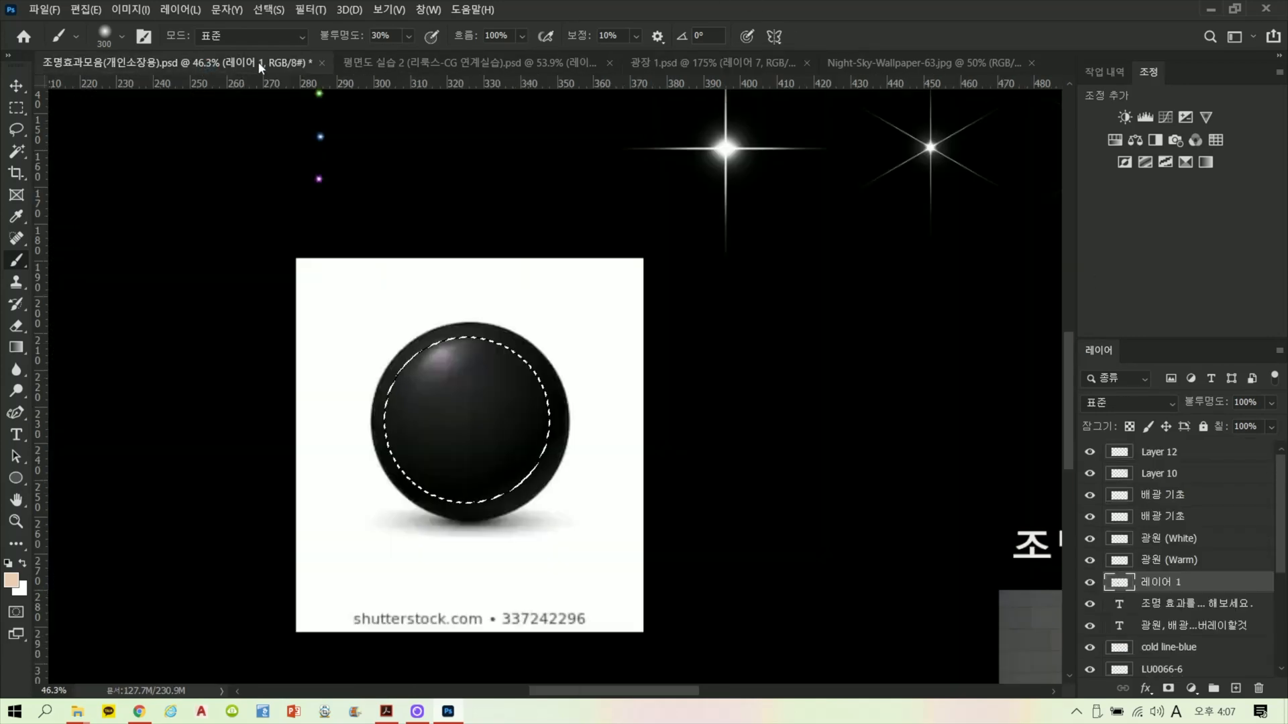
pyautogui.scroll(-5, 513, 261)
pyautogui.moveTo(834, 356); pyautogui.dragTo(550, 532)
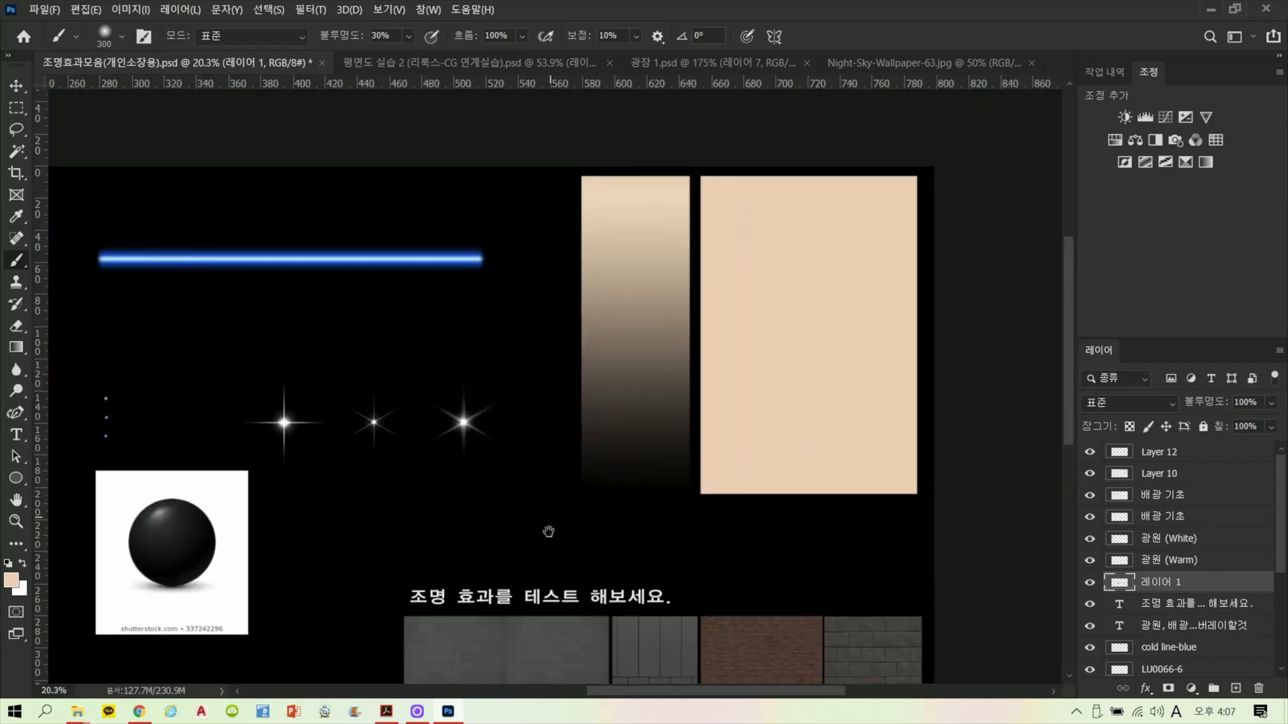
pyautogui.keyDown('ctrl'); pyautogui.rightClick(615, 274); pyautogui.keyUp('ctrl')
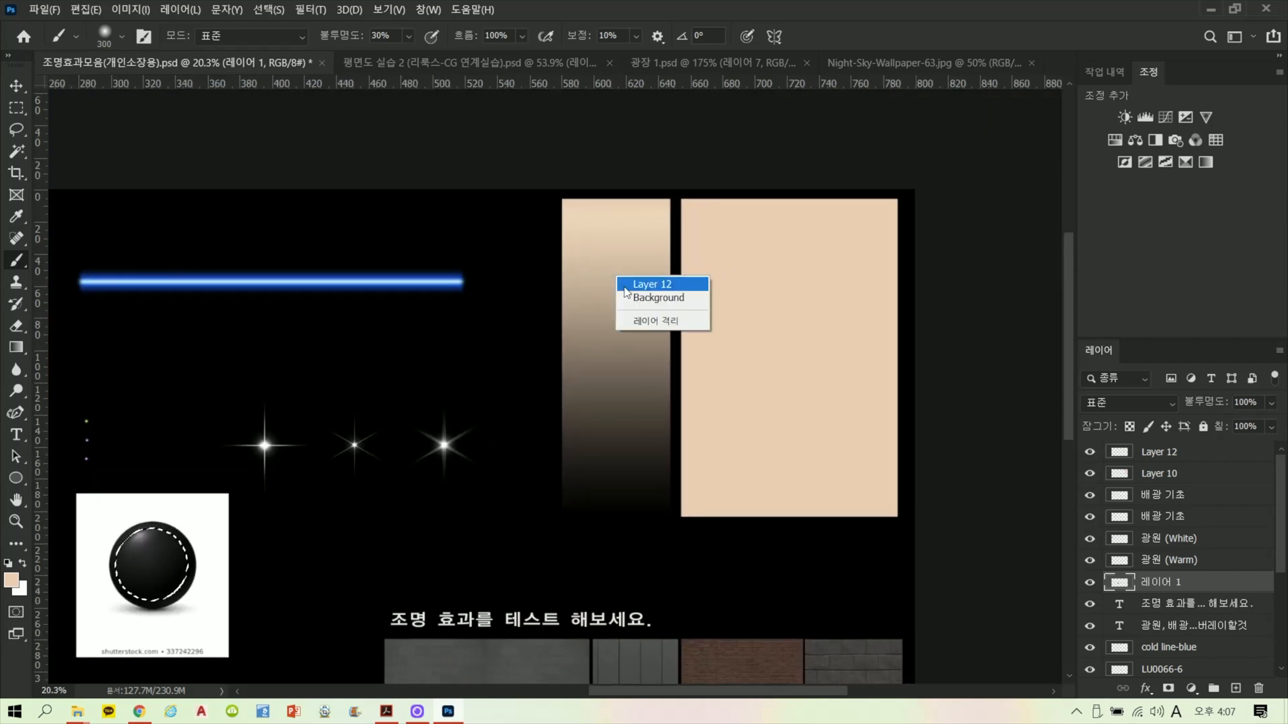
pyautogui.click(628, 283)
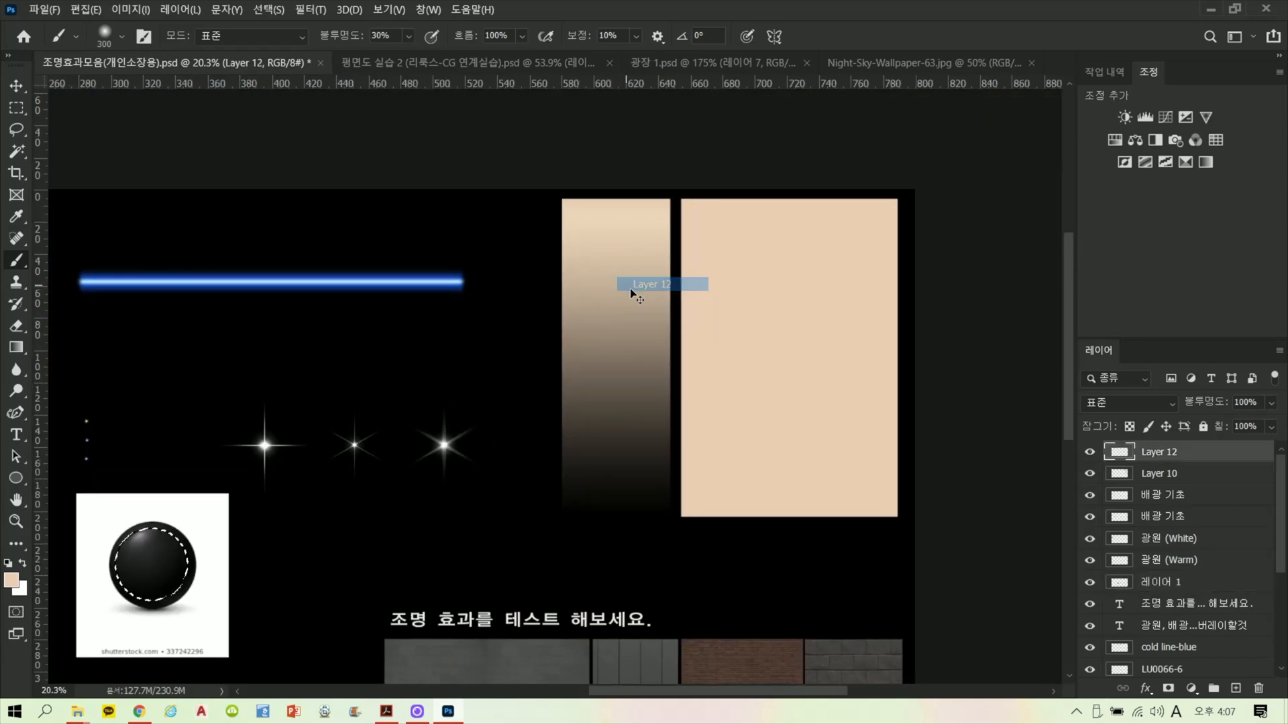
pyautogui.keyDown('ctrl'); pyautogui.click(1119, 453); pyautogui.keyUp('ctrl')
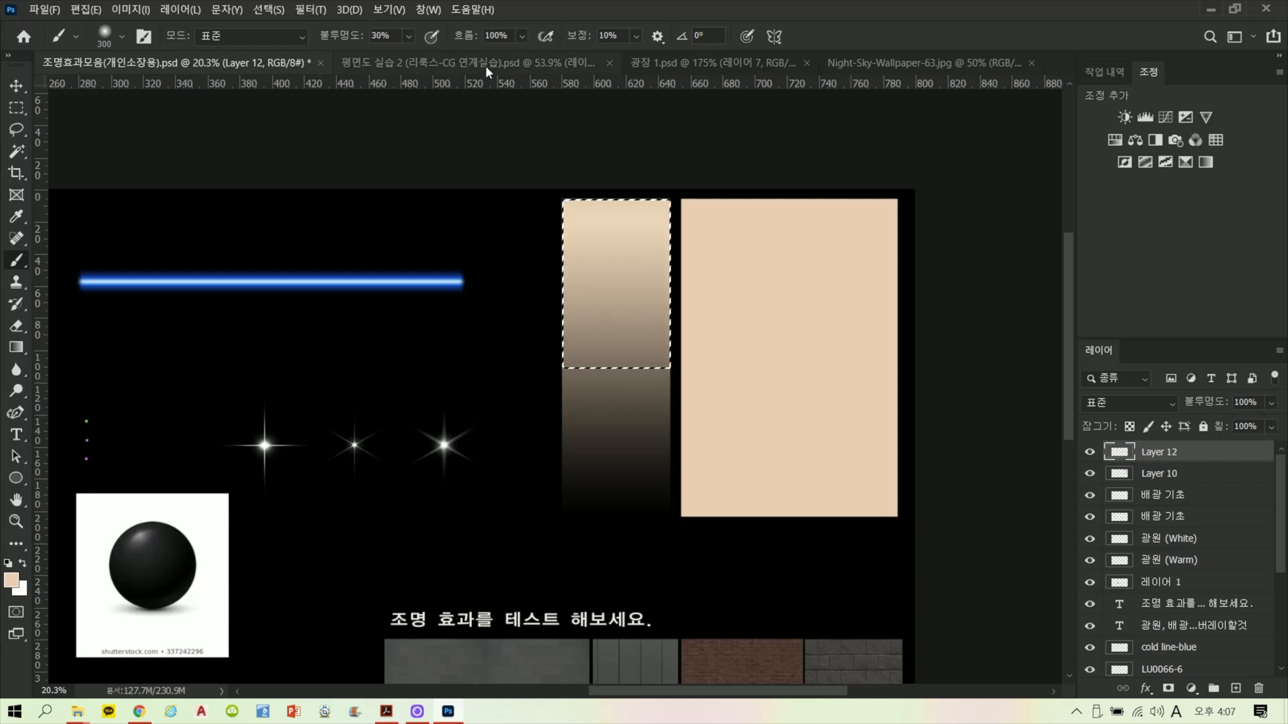
# Step: Return to 광장 1.psd, hide 레이어 7 and paste the copied beige gradient as a new layer
pyautogui.click(643, 63)
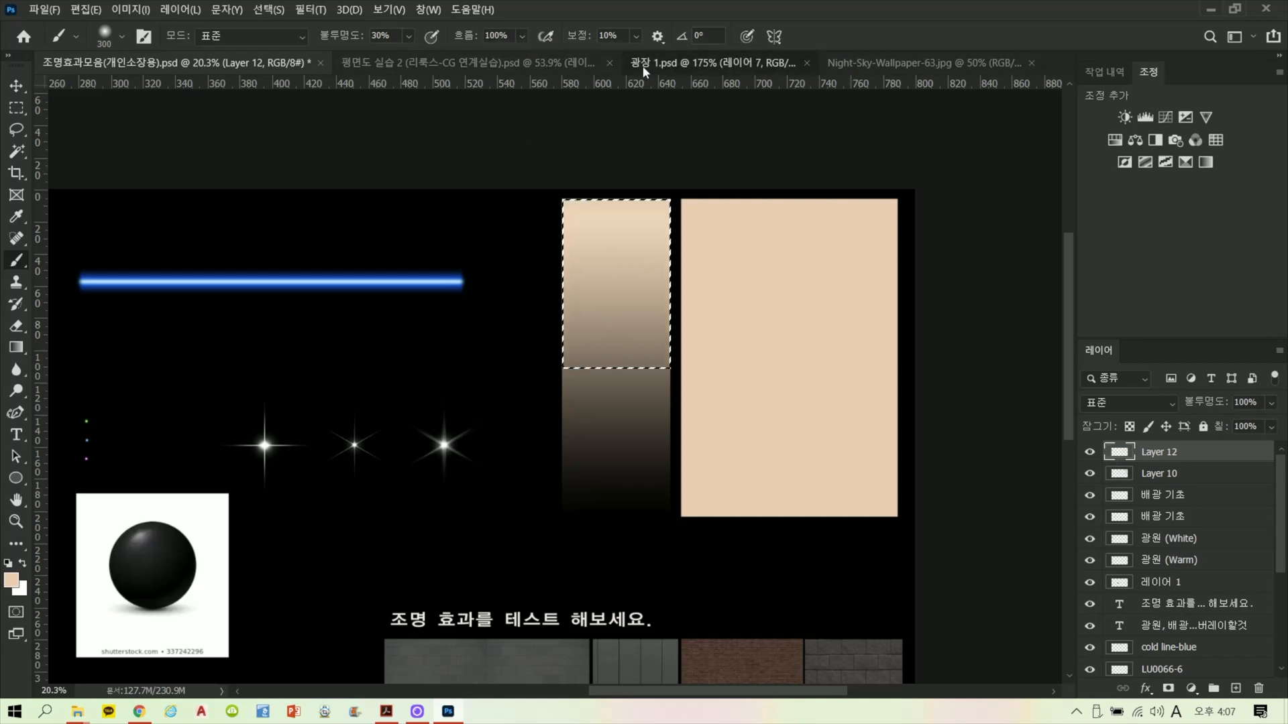
pyautogui.scroll(-1, 532, 344)
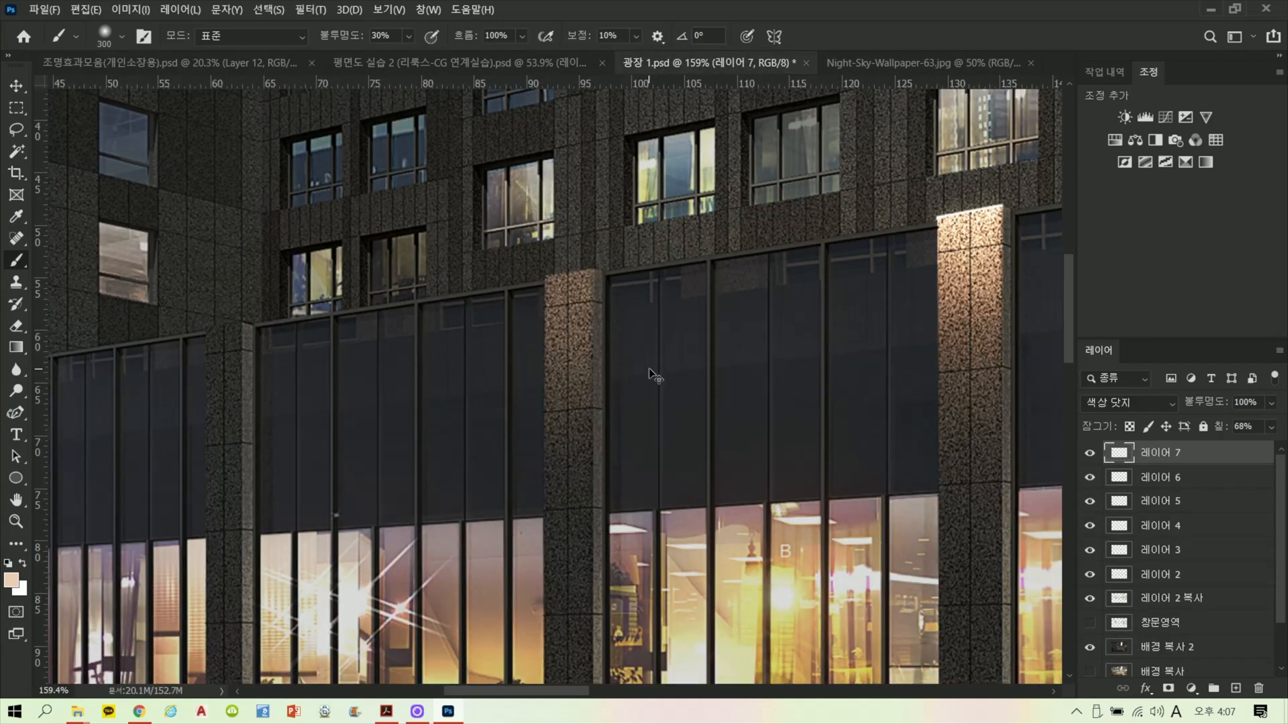
pyautogui.click(1087, 454)
pyautogui.hotkey('ctrl', 'v')
pyautogui.press('t')
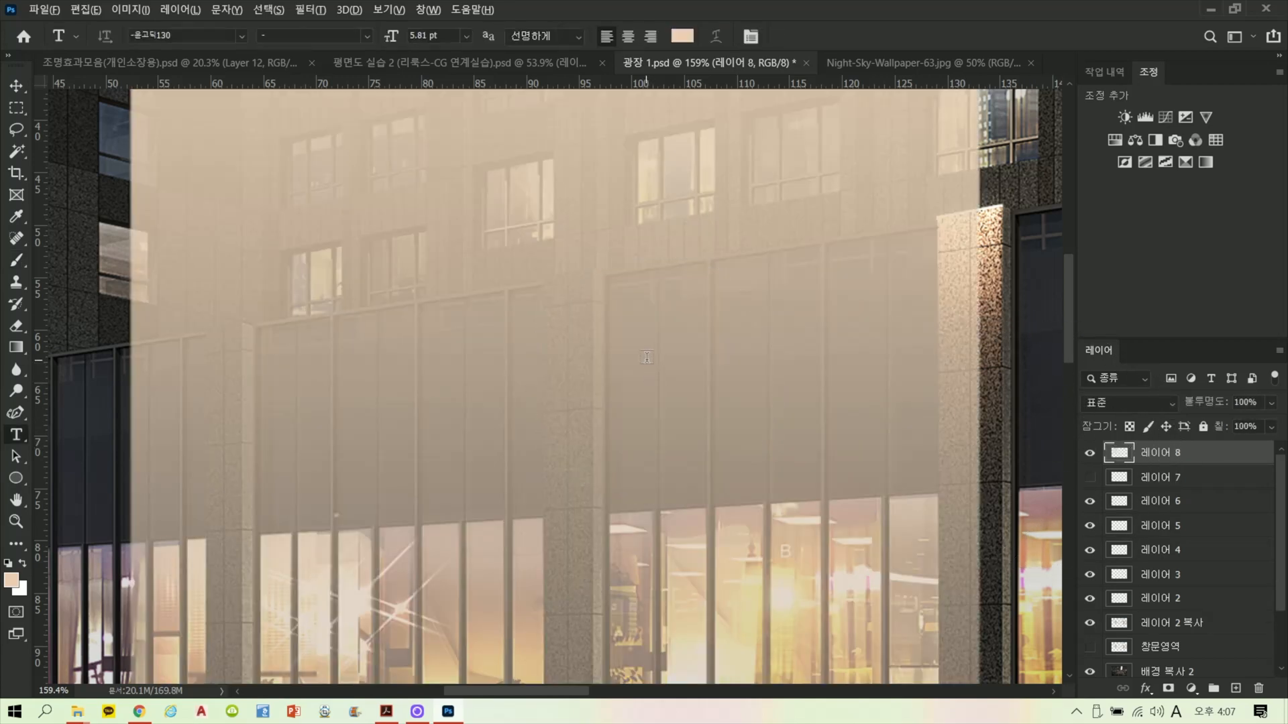
pyautogui.scroll(-10, 576, 320)
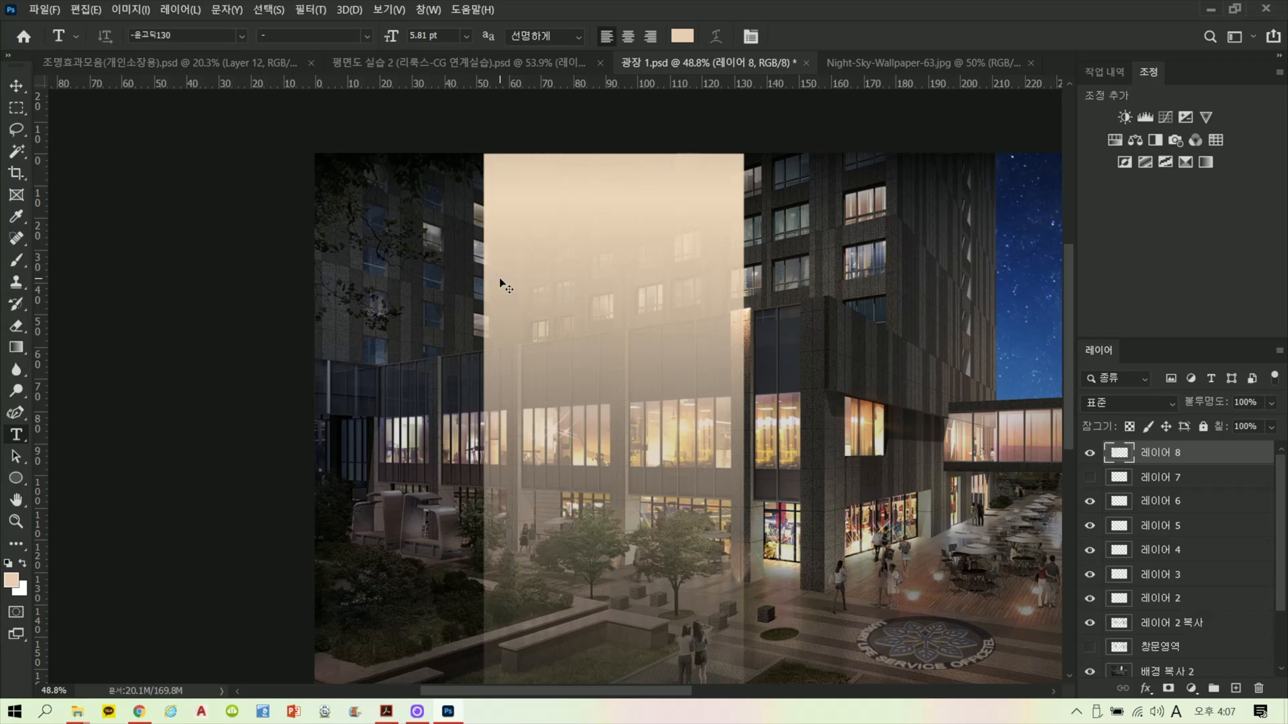
# Step: Scale the pasted gradient down to 15.52% and place it over the top of the second pillar
pyautogui.hotkey('ctrl', 't')
pyautogui.moveTo(561, 271); pyautogui.dragTo(577, 293)
pyautogui.moveTo(502, 177); pyautogui.dragTo(710, 557)
pyautogui.moveTo(696, 610); pyautogui.dragTo(617, 331)
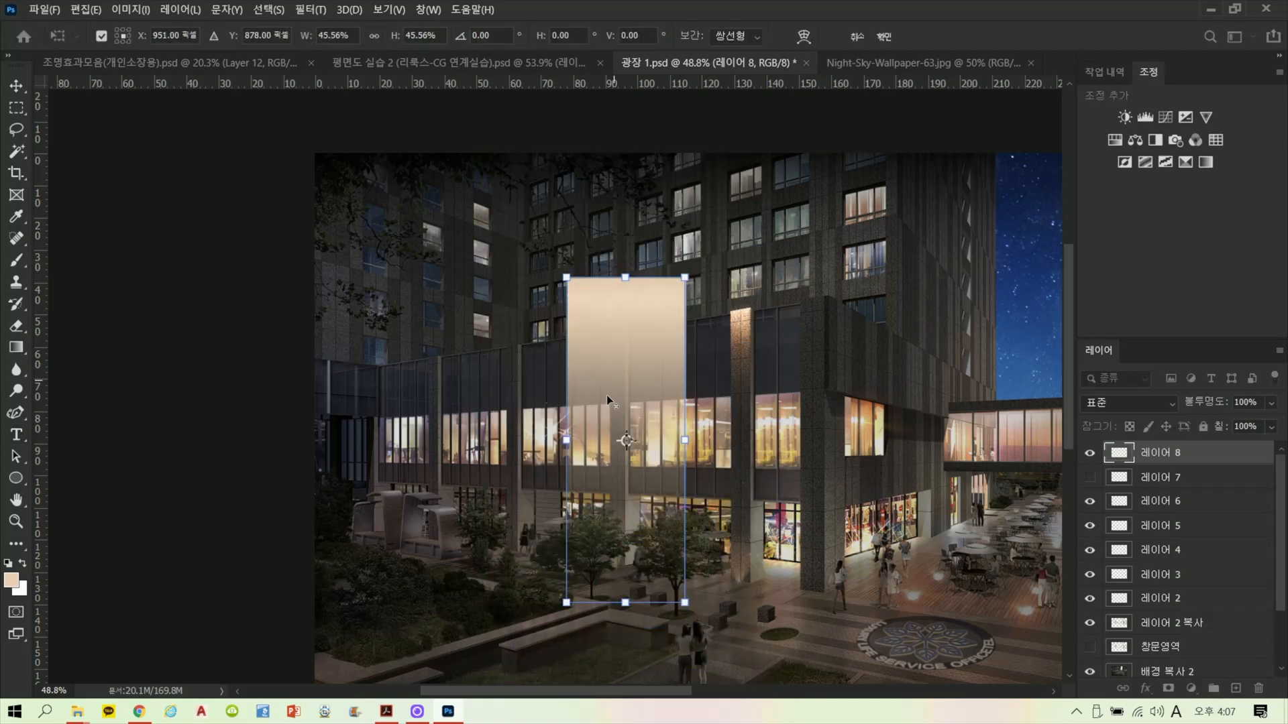
pyautogui.scroll(2, 606, 393)
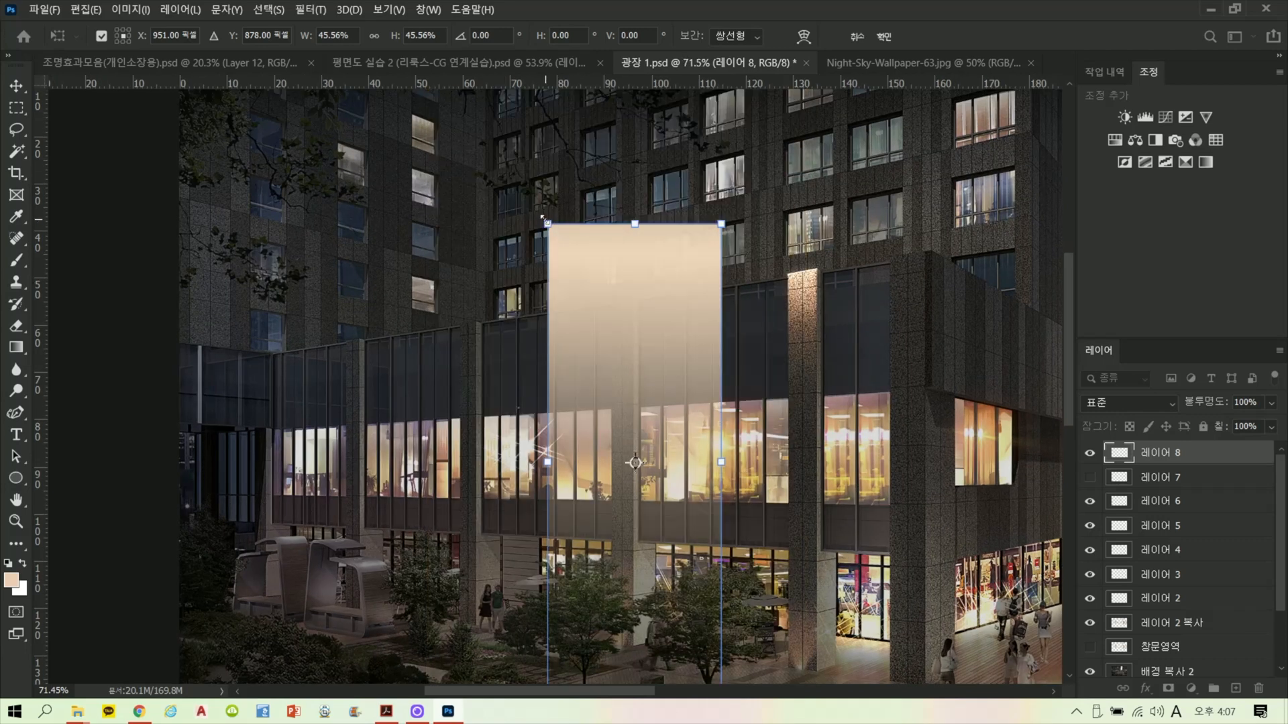
pyautogui.moveTo(581, 269); pyautogui.dragTo(698, 526)
pyautogui.moveTo(703, 612); pyautogui.dragTo(624, 368)
pyautogui.press('Return')
# Step: Distort the gradient's four corners to fit the second pillar's front face in perspective, and apply the transform
pyautogui.scroll(2, 623, 366)
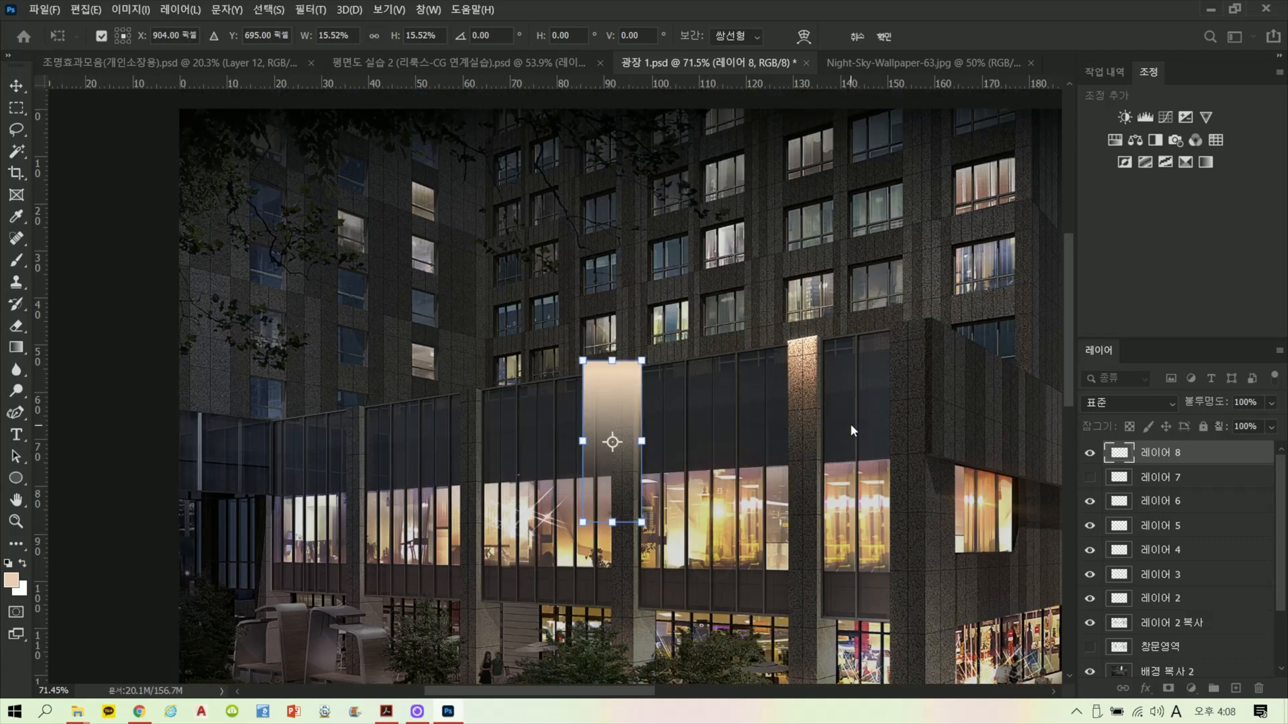
pyautogui.press('super')
pyautogui.press('super')
pyautogui.scroll(4, 619, 450)
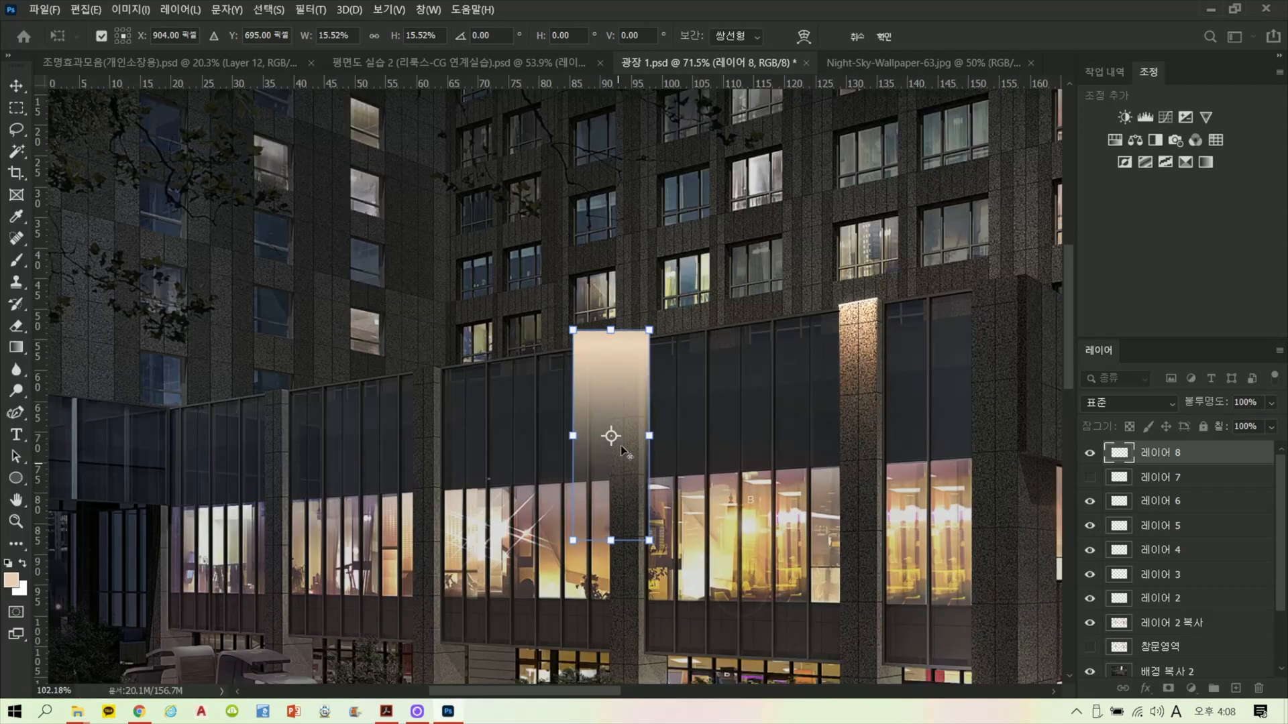
pyautogui.scroll(4, 659, 252)
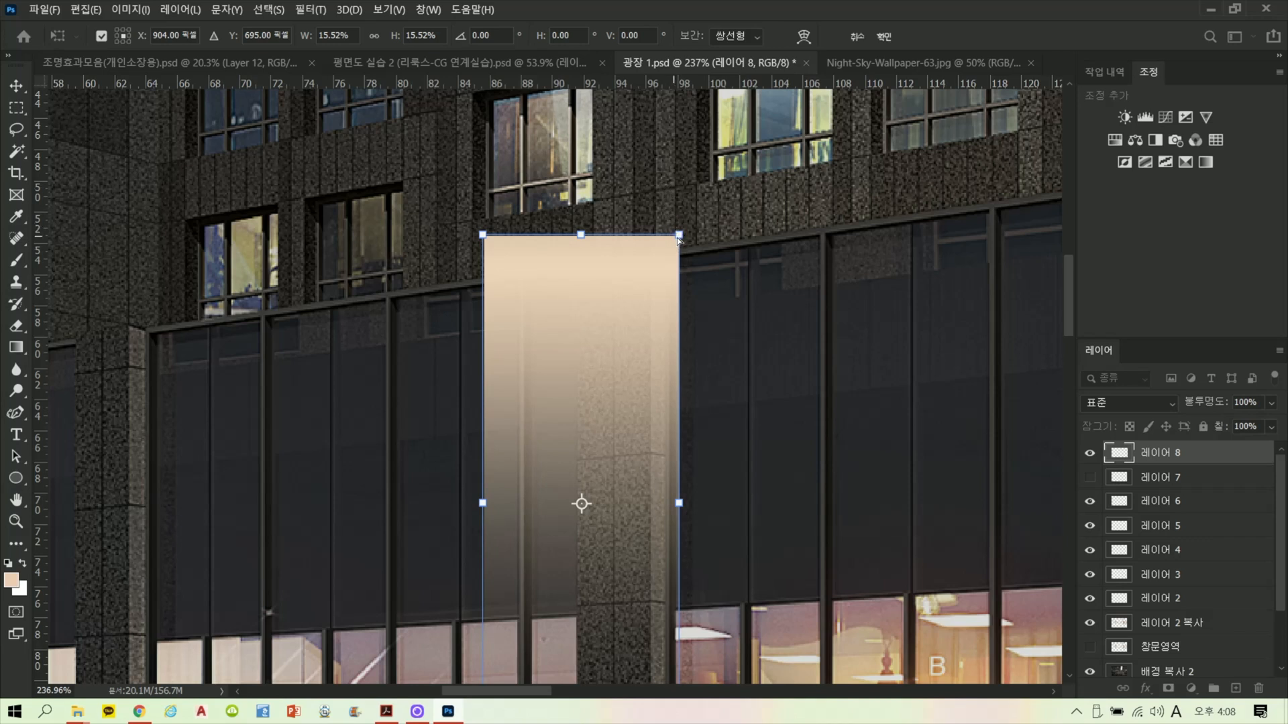
pyautogui.moveTo(678, 238); pyautogui.dragTo(650, 248)
pyautogui.moveTo(483, 235); pyautogui.dragTo(581, 259)
pyautogui.scroll(-4, 710, 372)
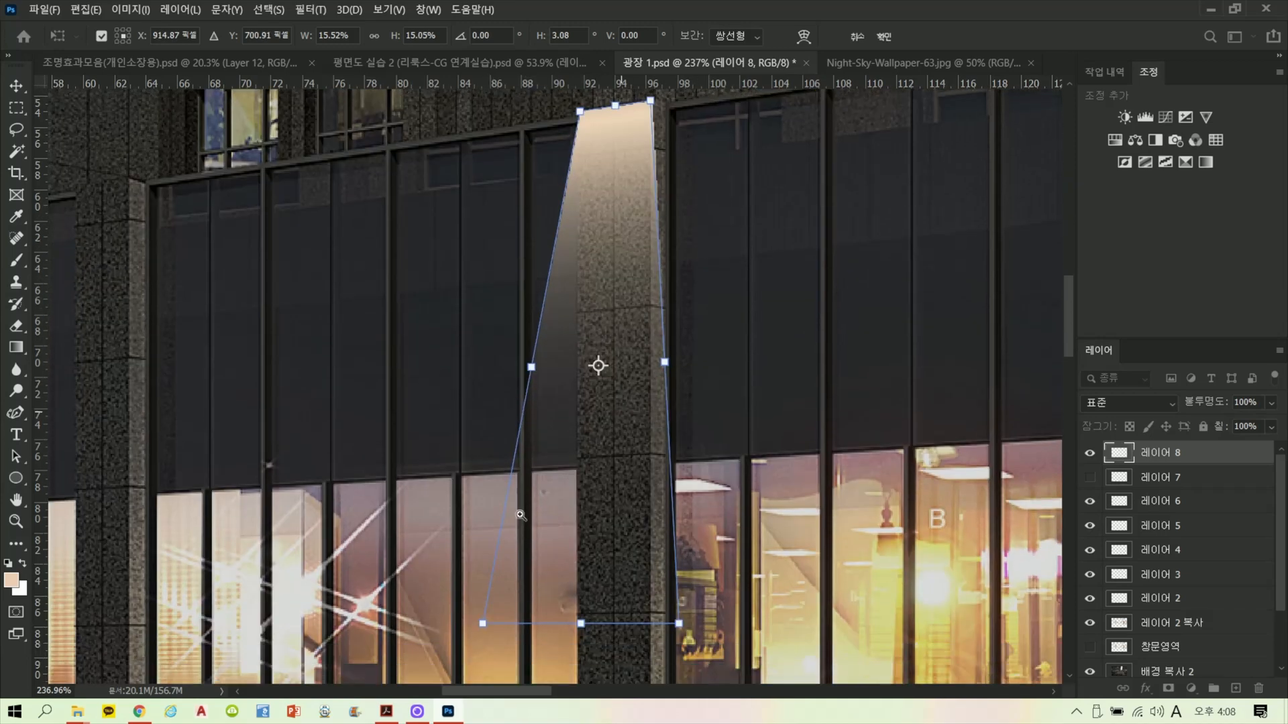
pyautogui.moveTo(480, 630); pyautogui.dragTo(575, 513)
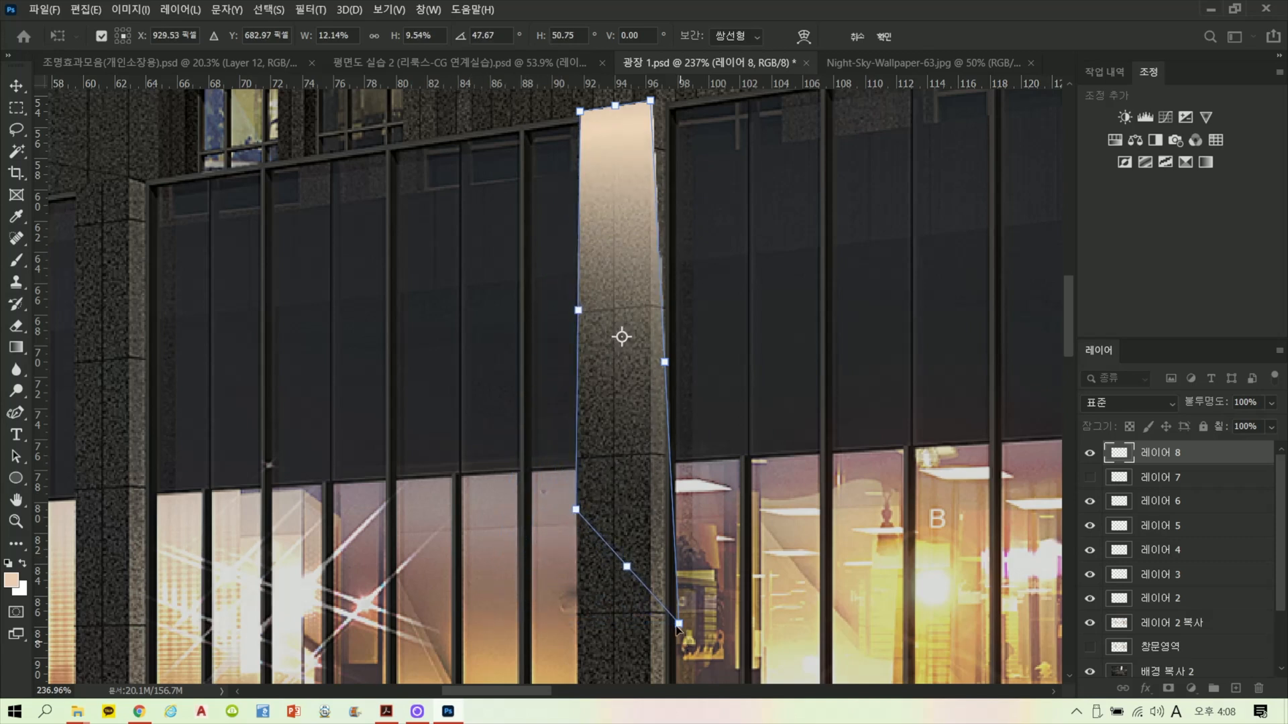
pyautogui.moveTo(679, 625); pyautogui.dragTo(649, 509)
pyautogui.moveTo(784, 283); pyautogui.dragTo(798, 382)
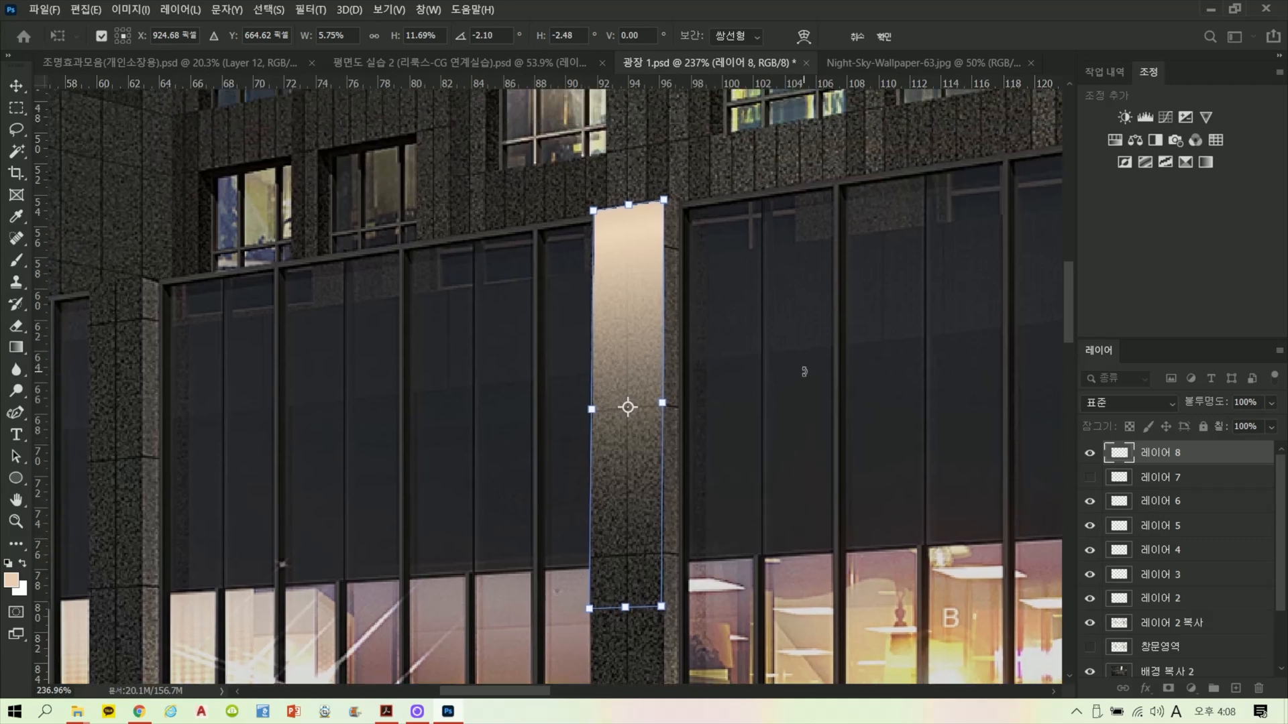
pyautogui.press('Return')
pyautogui.press('t')
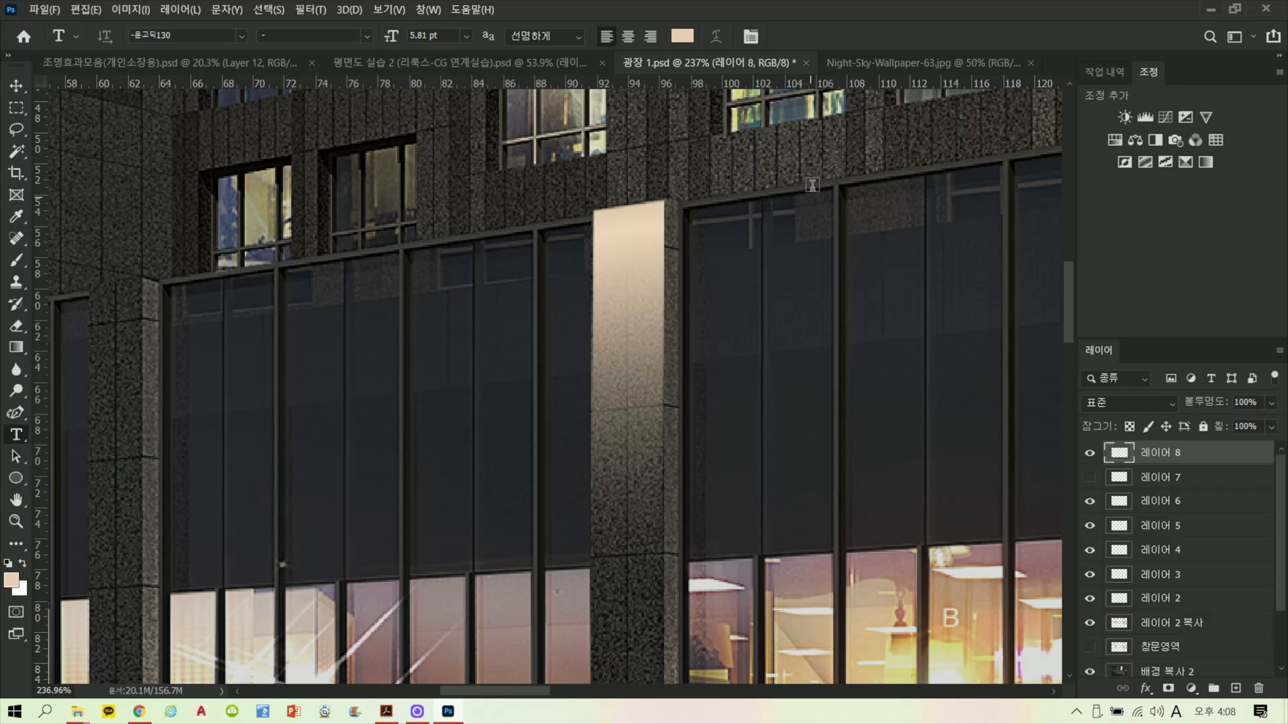
# Step: Set the fitted gradient layer's blend mode to Color Dodge (색상 닷지) and its fill to 85%
pyautogui.click(1153, 411)
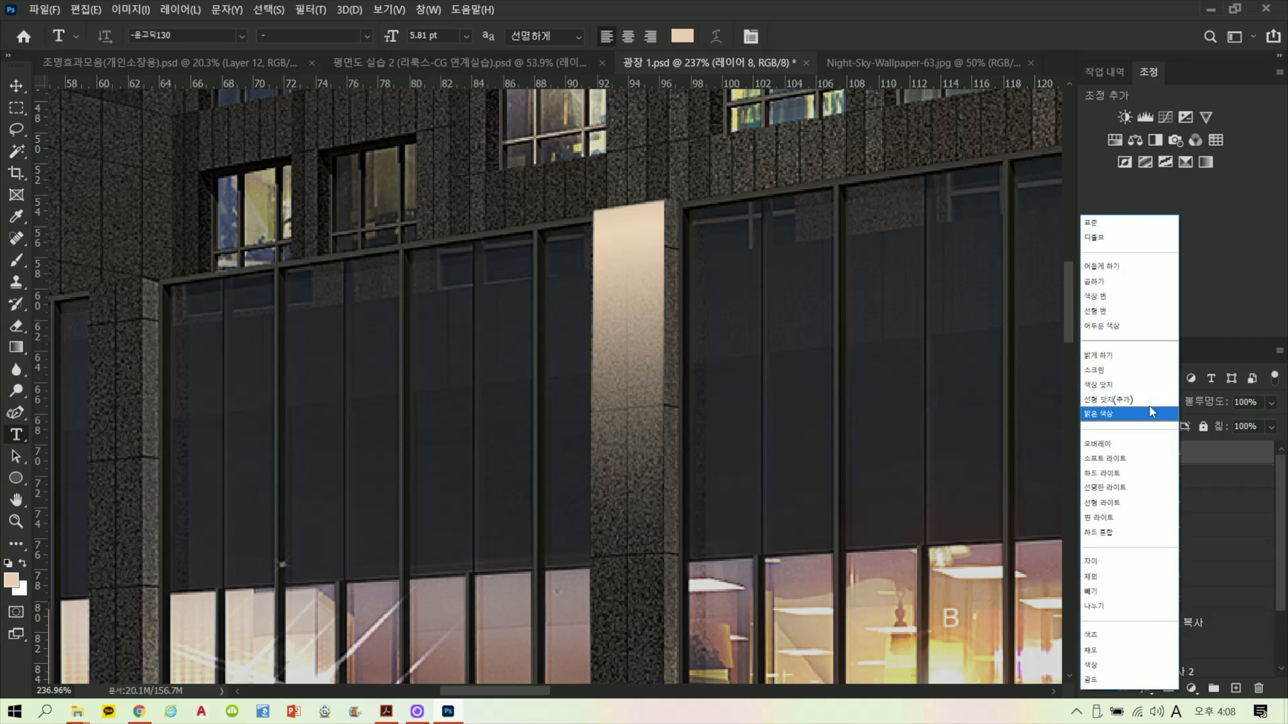
pyautogui.click(1113, 374)
pyautogui.click(1270, 427)
pyautogui.moveTo(1272, 451); pyautogui.dragTo(1257, 456)
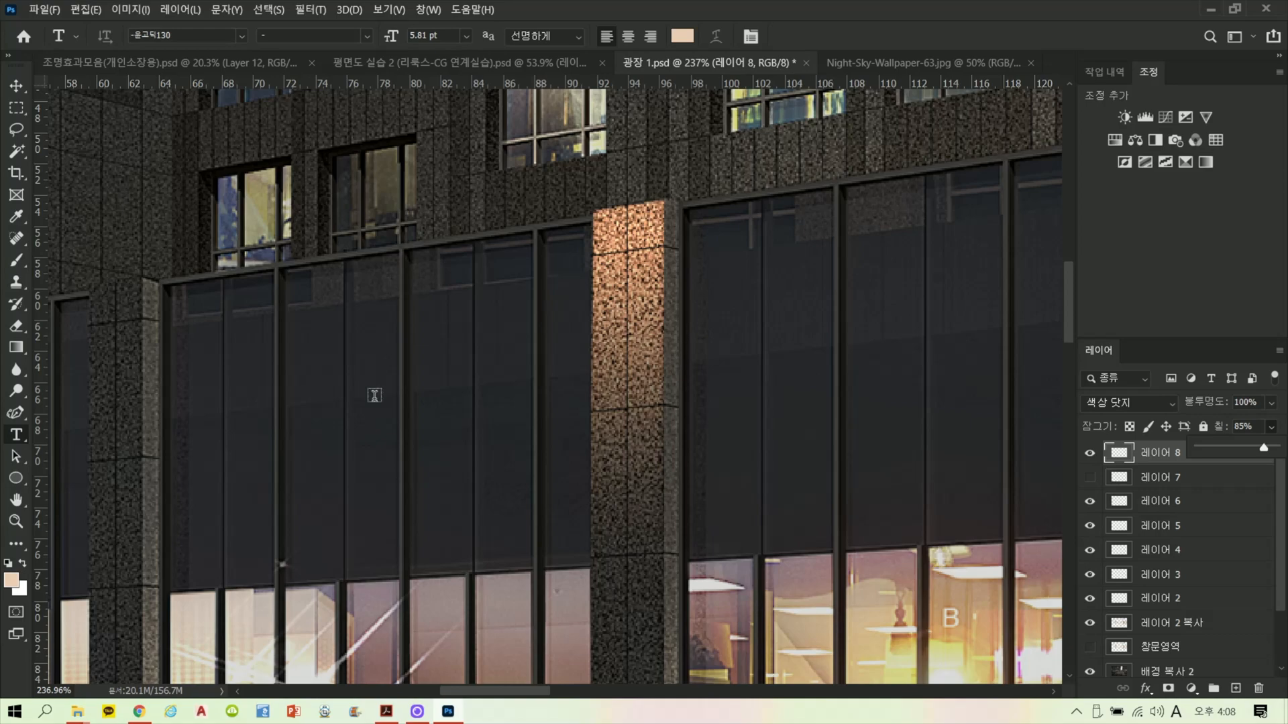
# Step: Compare the two lit pillars up close and look over the remaining unlit pillars on both buildings
pyautogui.scroll(-2, 266, 378)
pyautogui.scroll(-2, 267, 378)
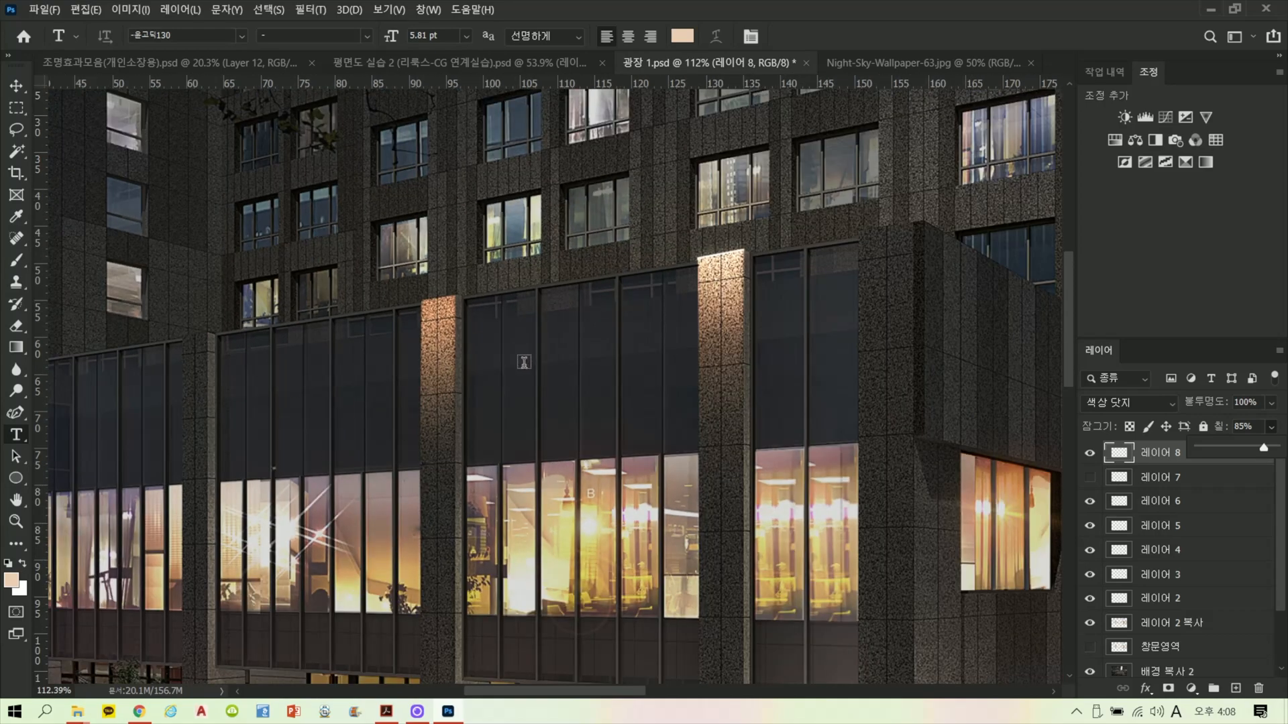
pyautogui.scroll(3, 752, 312)
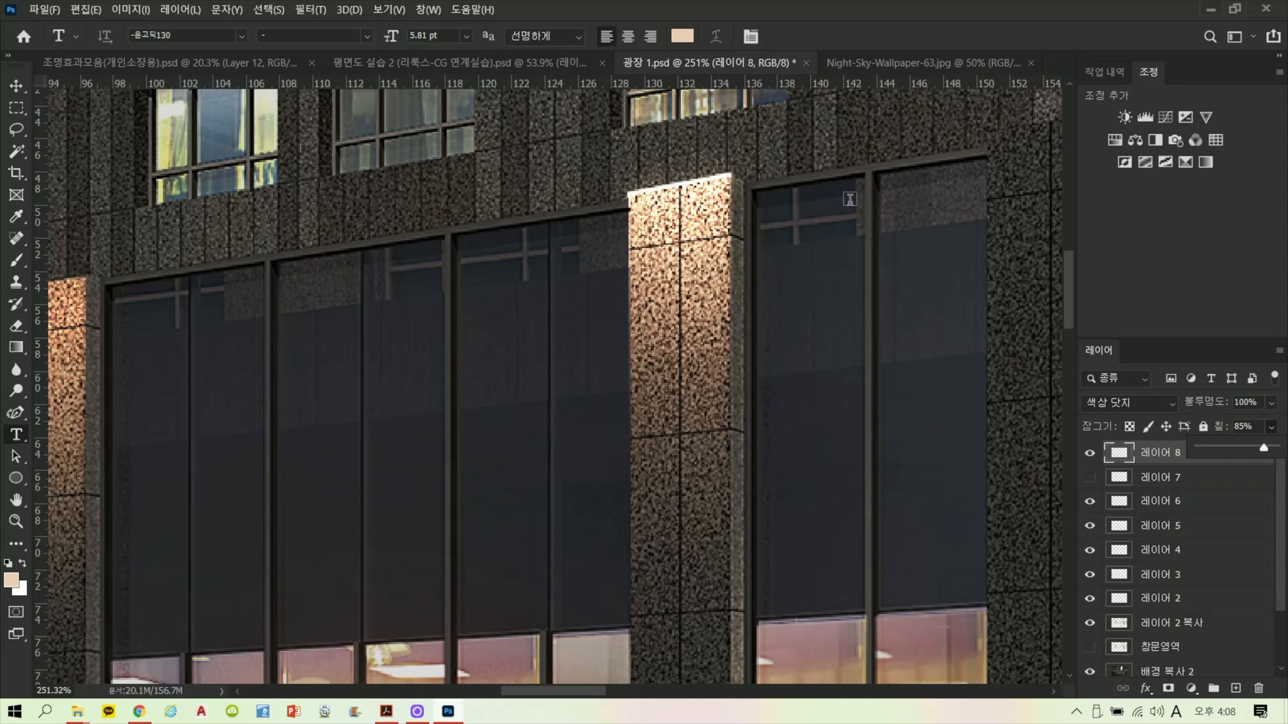
pyautogui.scroll(-2, 469, 193)
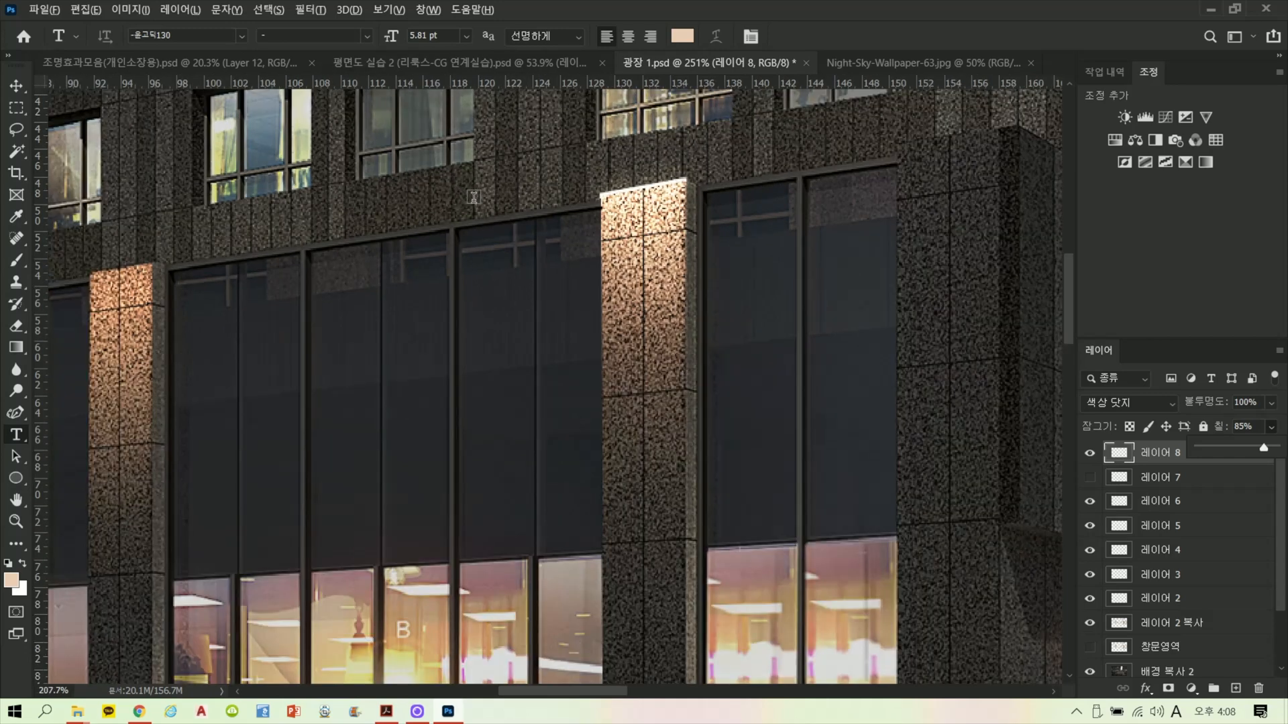
pyautogui.click(15, 132)
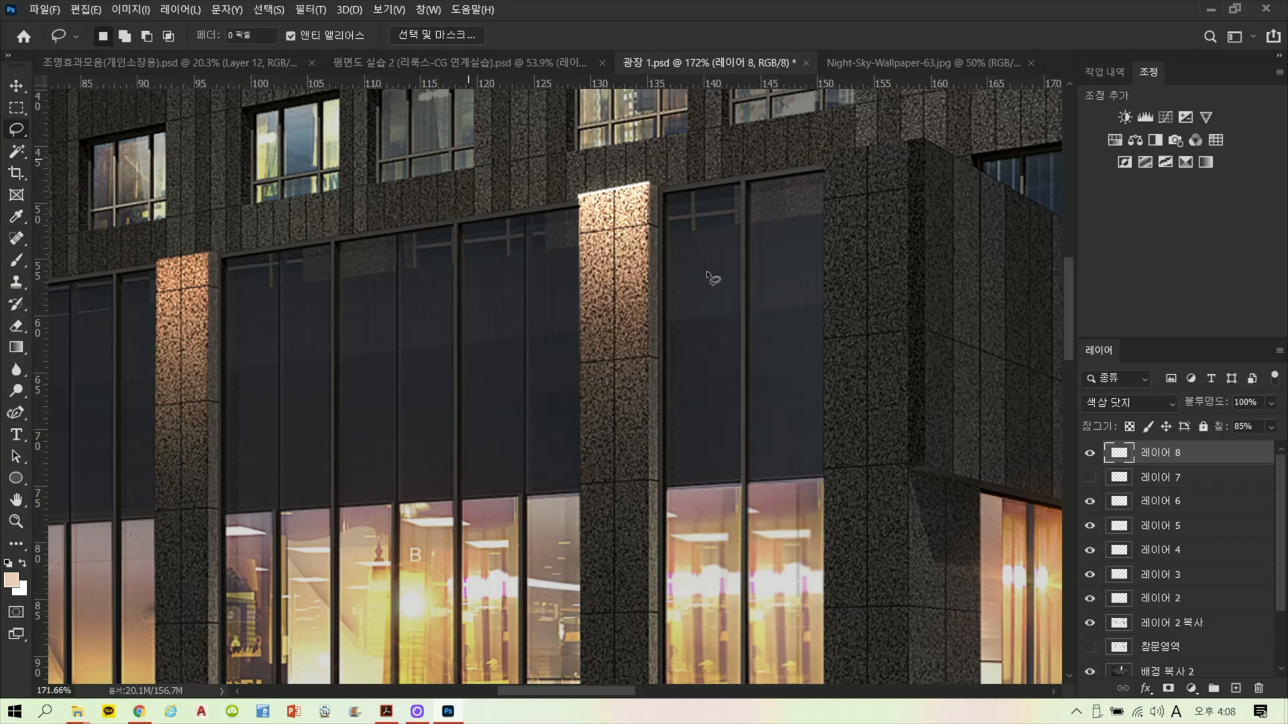
pyautogui.moveTo(425, 427); pyautogui.dragTo(545, 383)
pyautogui.scroll(-2, 666, 330)
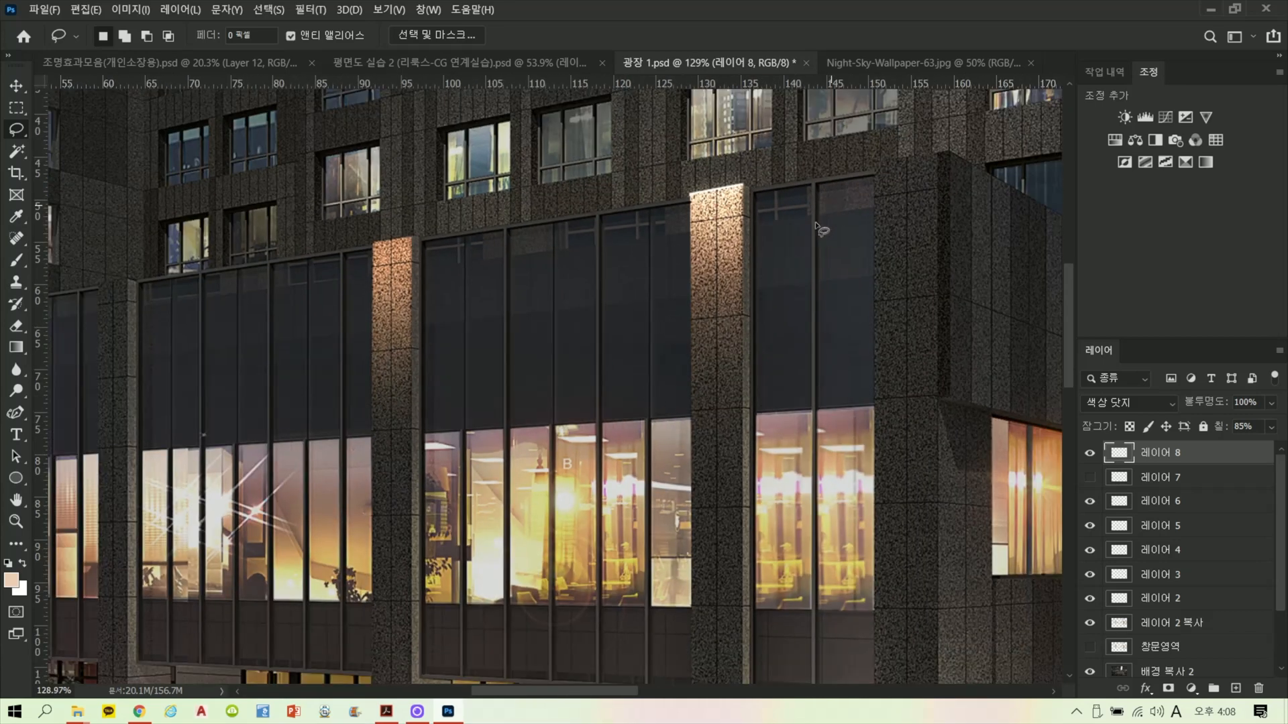
pyautogui.hscroll(-3, 820, 230)
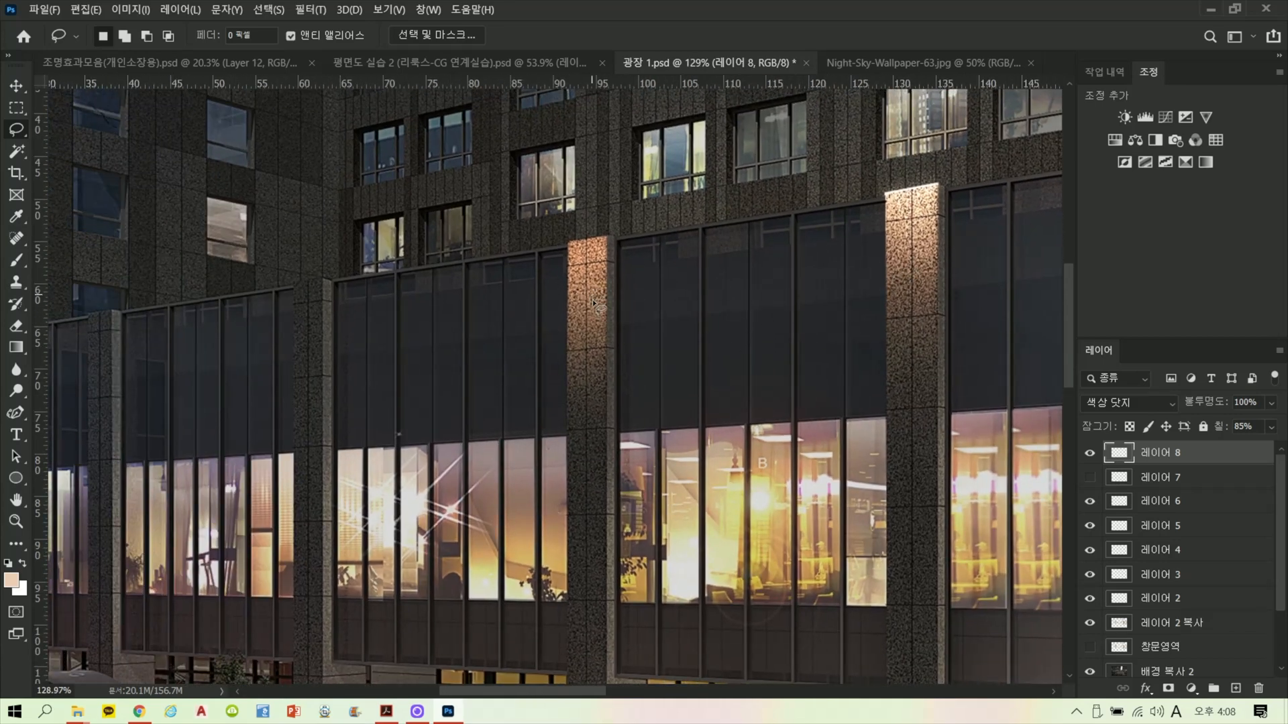
pyautogui.moveTo(291, 391); pyautogui.dragTo(499, 340)
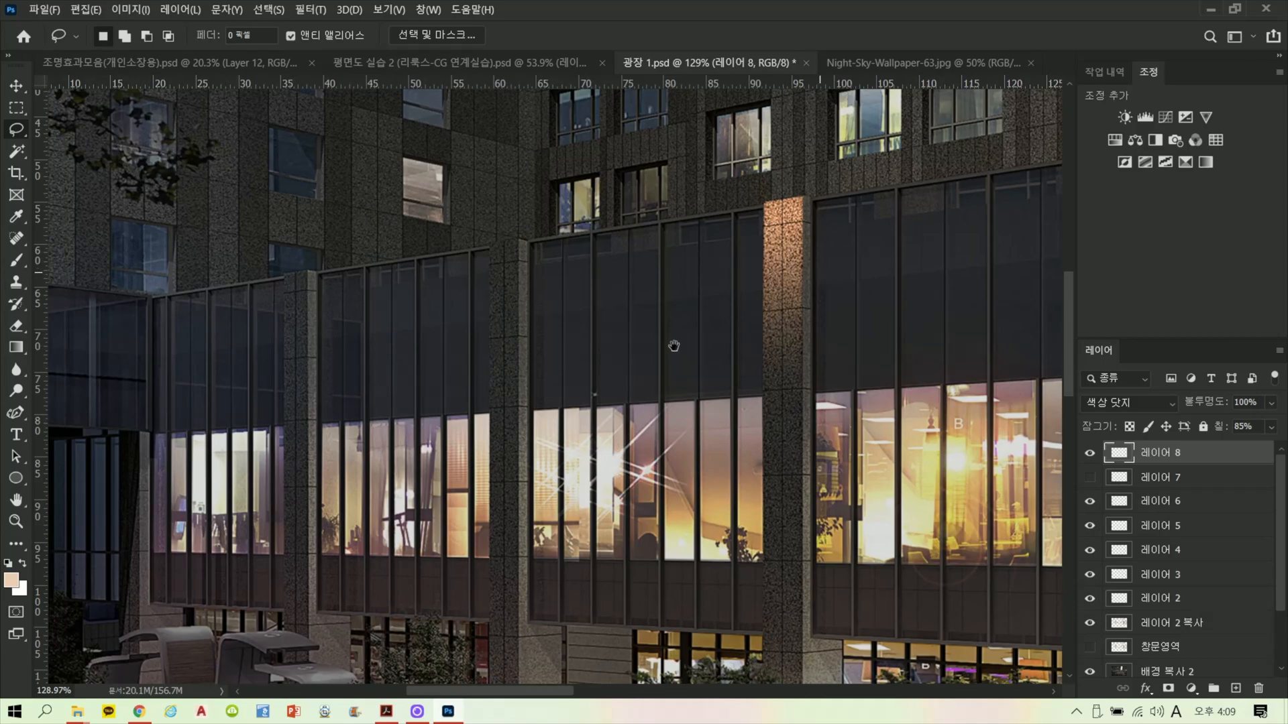
pyautogui.moveTo(673, 345); pyautogui.dragTo(313, 365)
pyautogui.moveTo(783, 396); pyautogui.dragTo(511, 505)
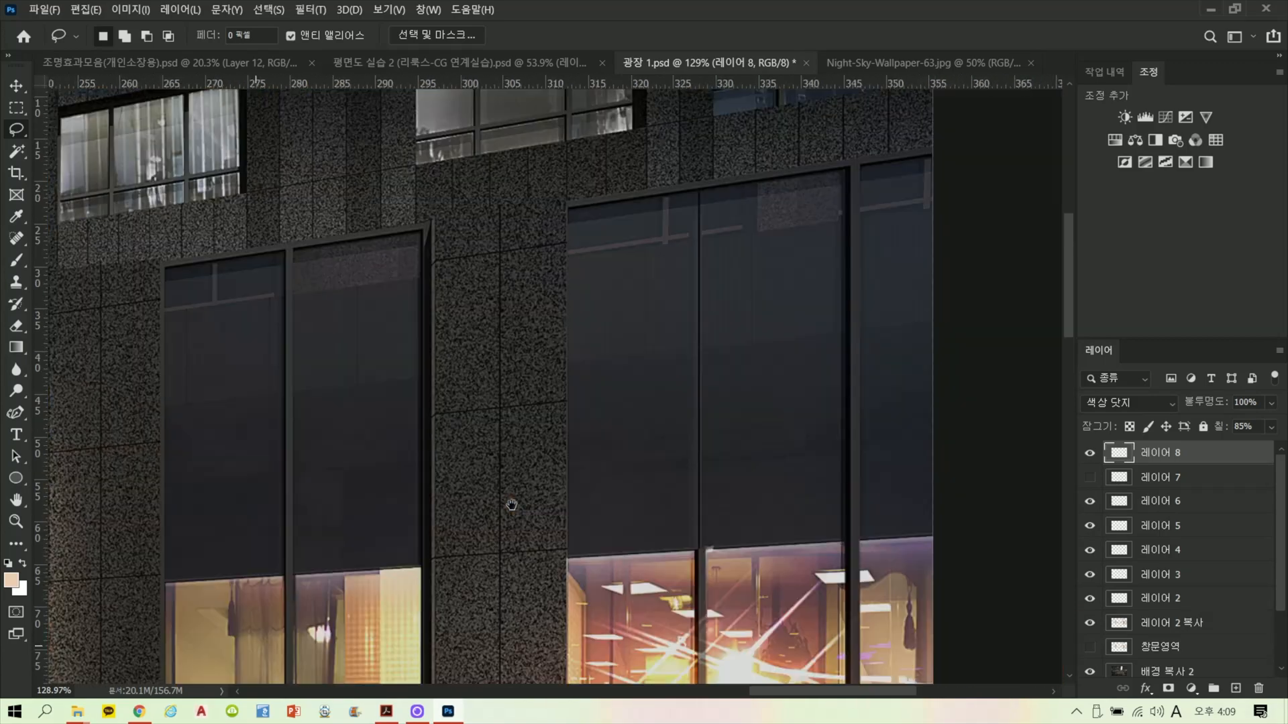
pyautogui.scroll(-4, 269, 382)
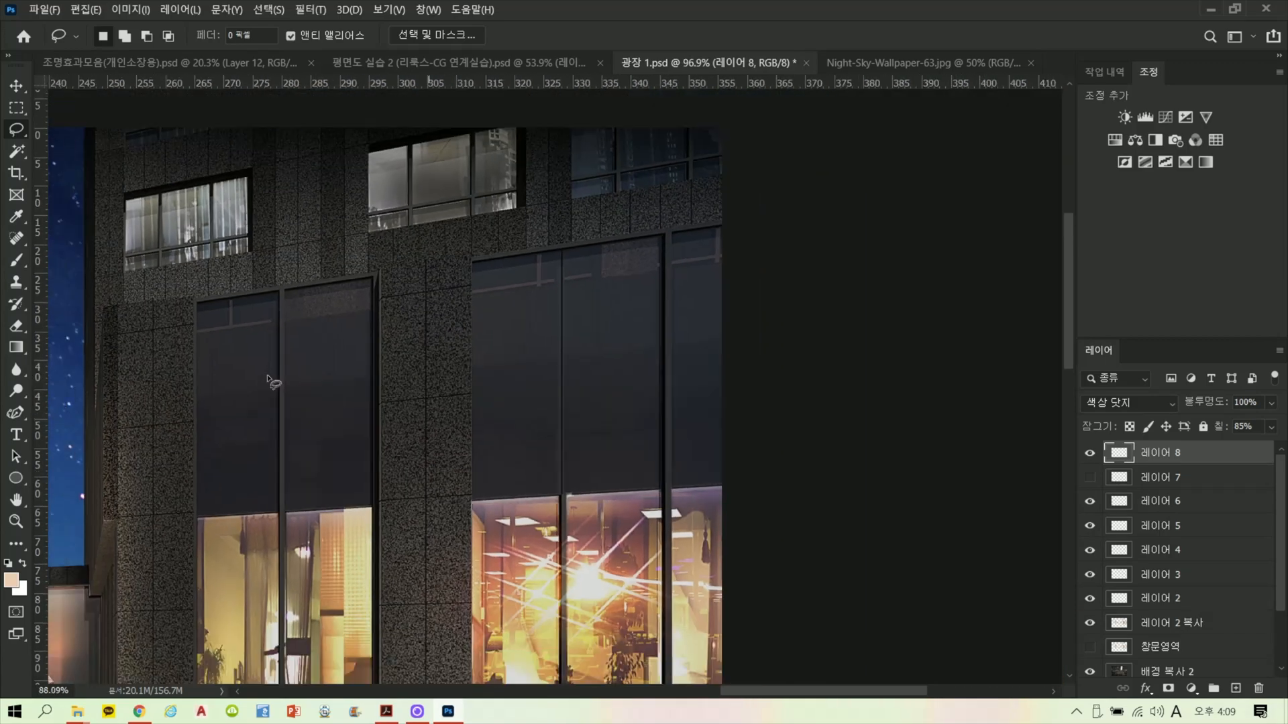
pyautogui.scroll(-4, 570, 384)
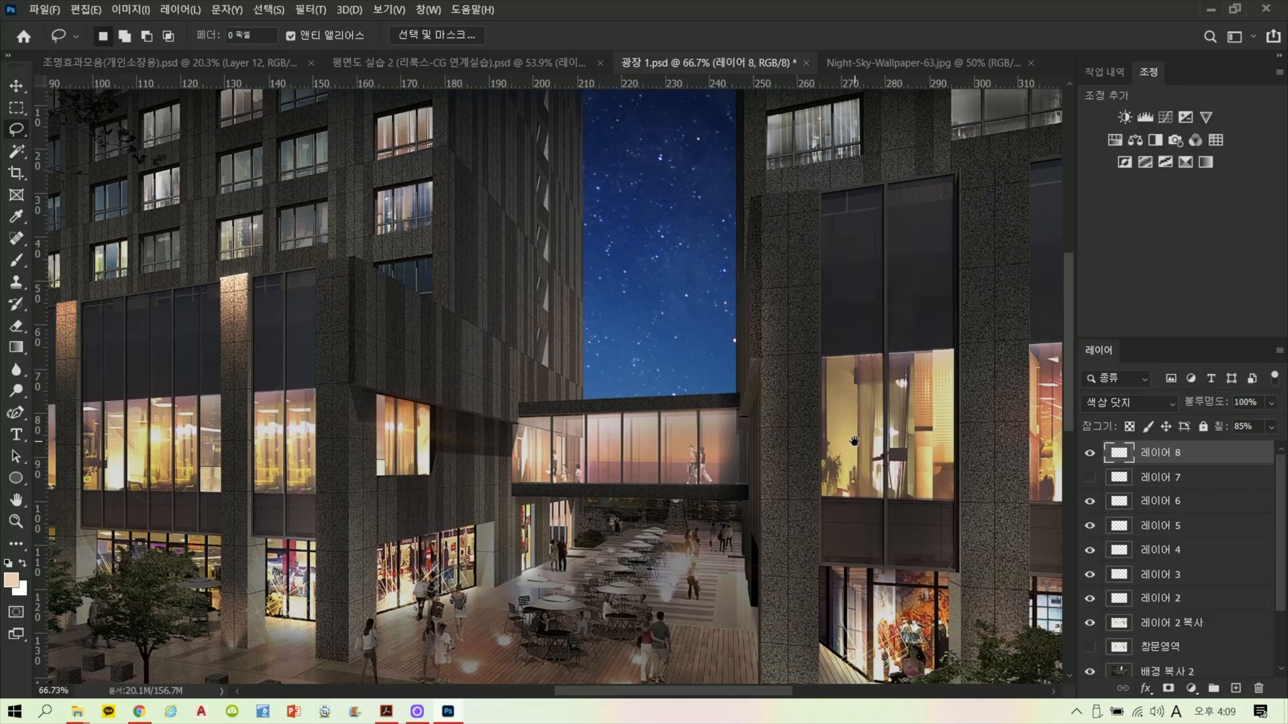
pyautogui.scroll(1, 591, 381)
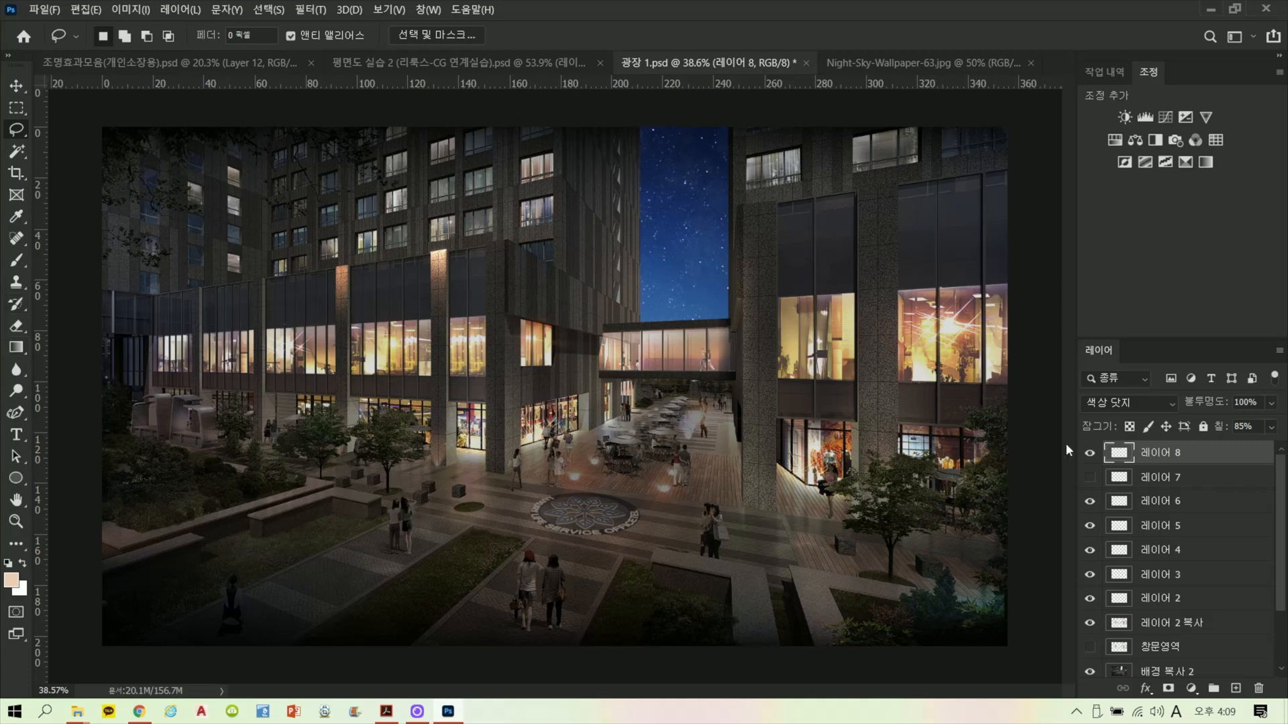
pyautogui.moveTo(417, 717)
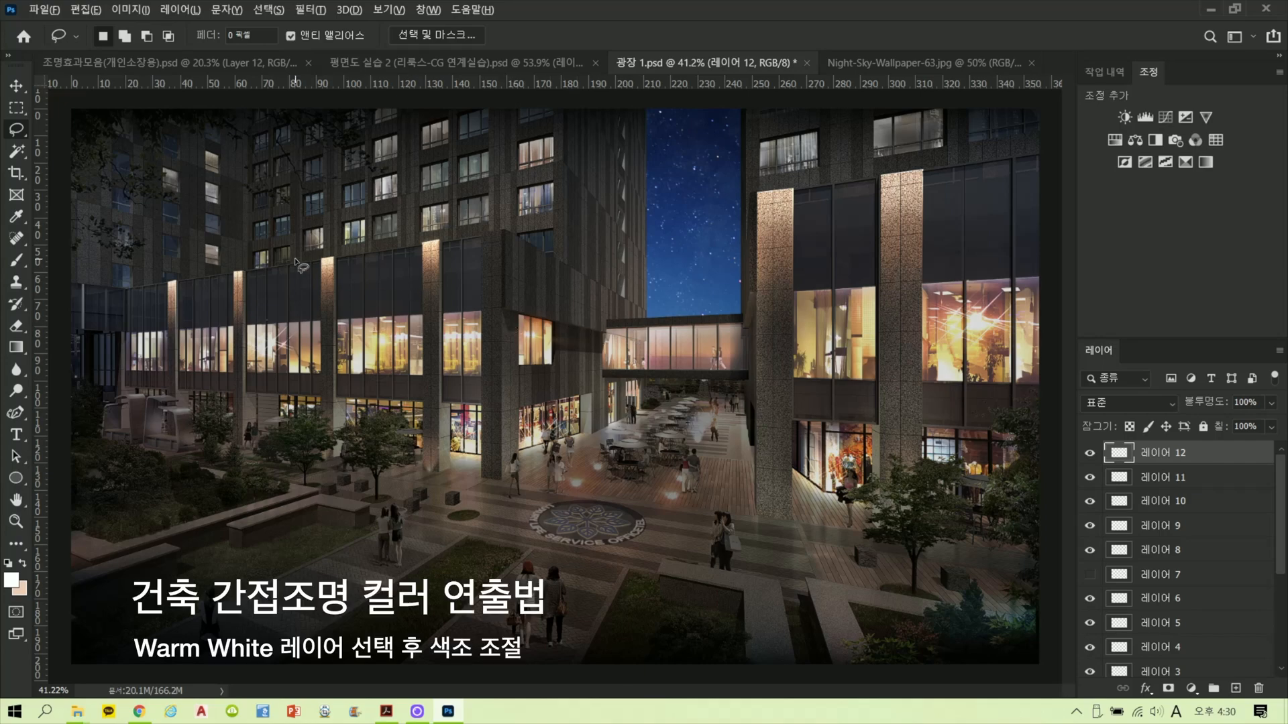
# Step: Select the gradient layer 레이어 3 on the near-corner pillar of the low building and toggle its visibility to identify its light
pyautogui.scroll(2, 300, 265)
pyautogui.scroll(1, 300, 265)
pyautogui.moveTo(440, 457); pyautogui.dragTo(623, 420)
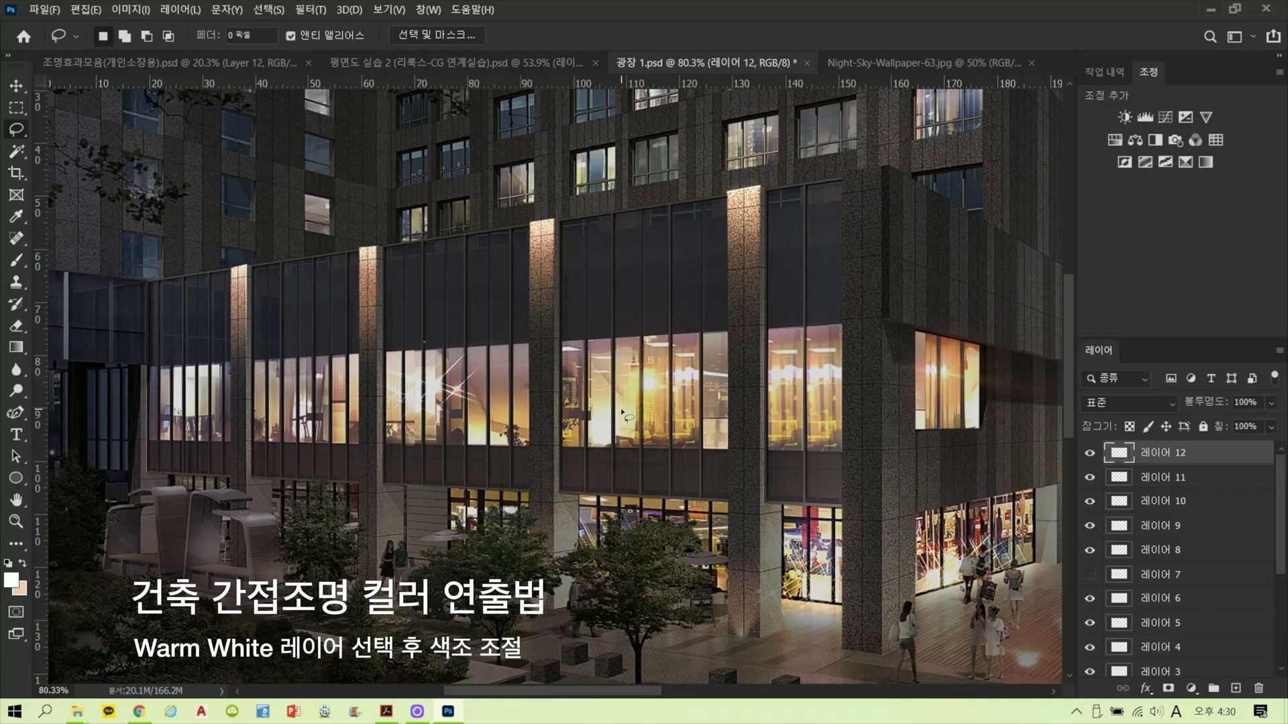
pyautogui.keyDown('ctrl'); pyautogui.rightClick(748, 235); pyautogui.keyUp('ctrl')
pyautogui.click(778, 253)
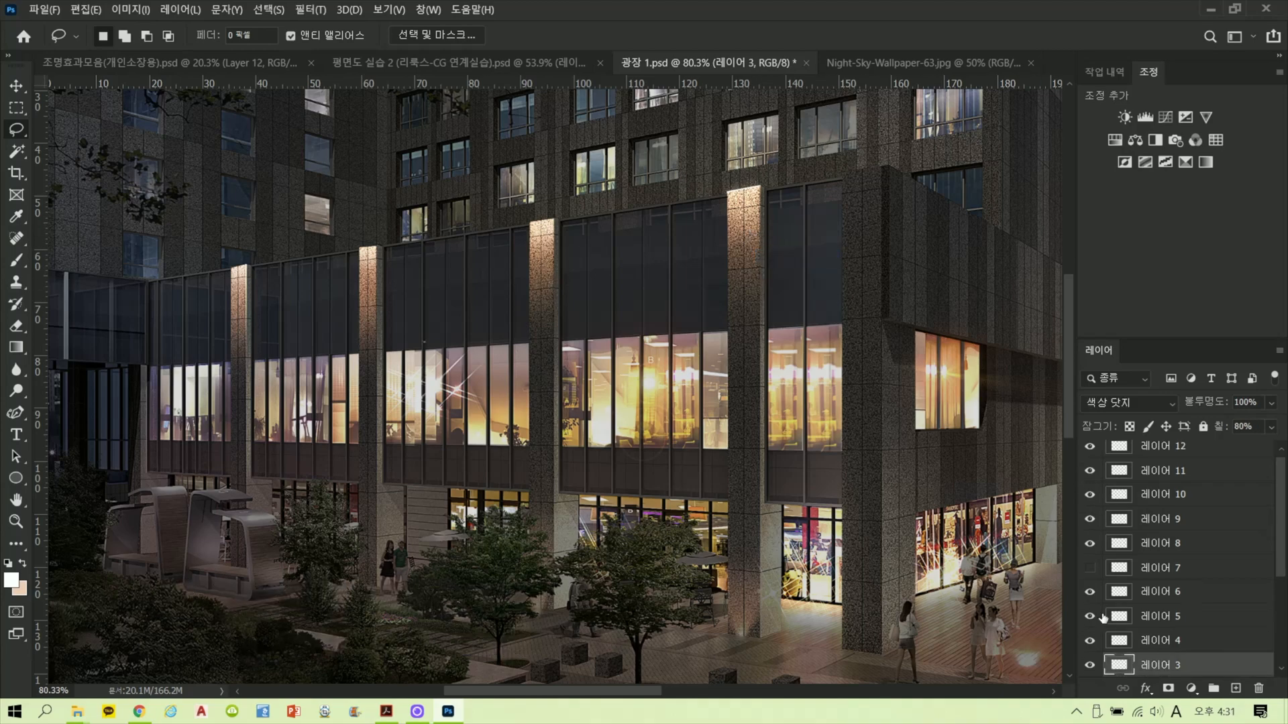
pyautogui.click(1087, 666)
pyautogui.click(1088, 666)
pyautogui.click(1088, 666)
pyautogui.click(1085, 672)
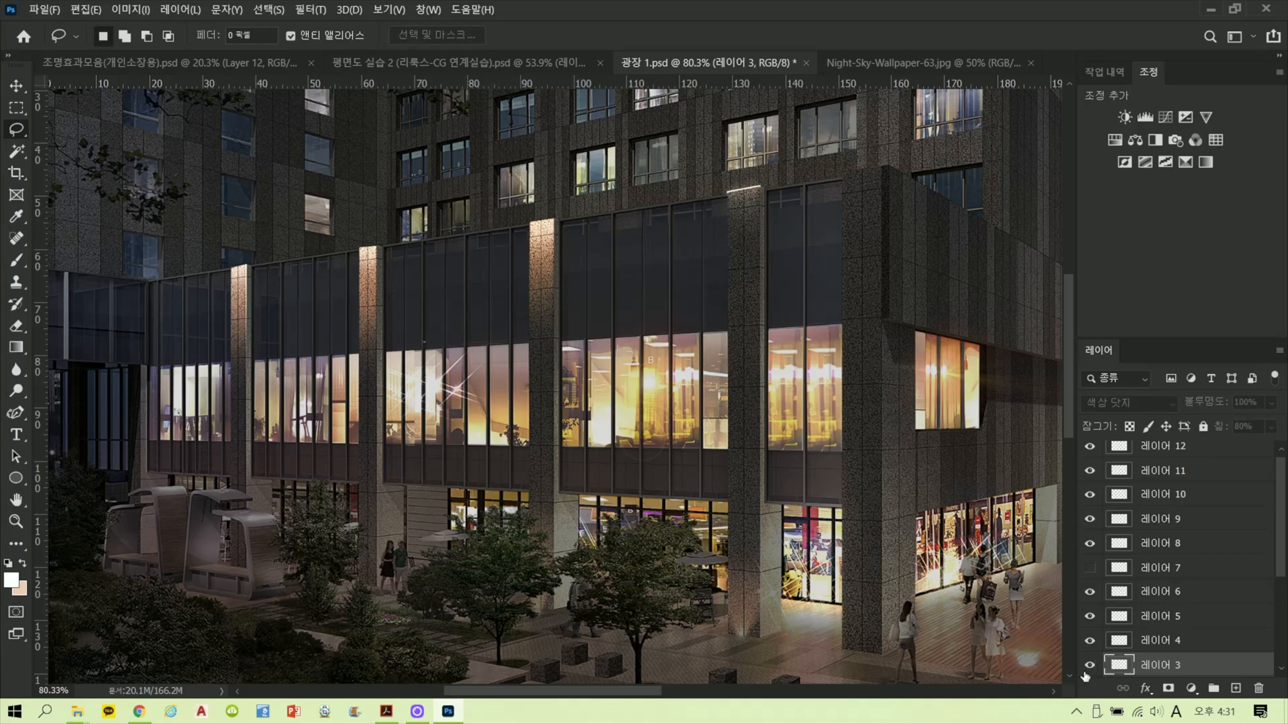
pyautogui.scroll(4, 837, 326)
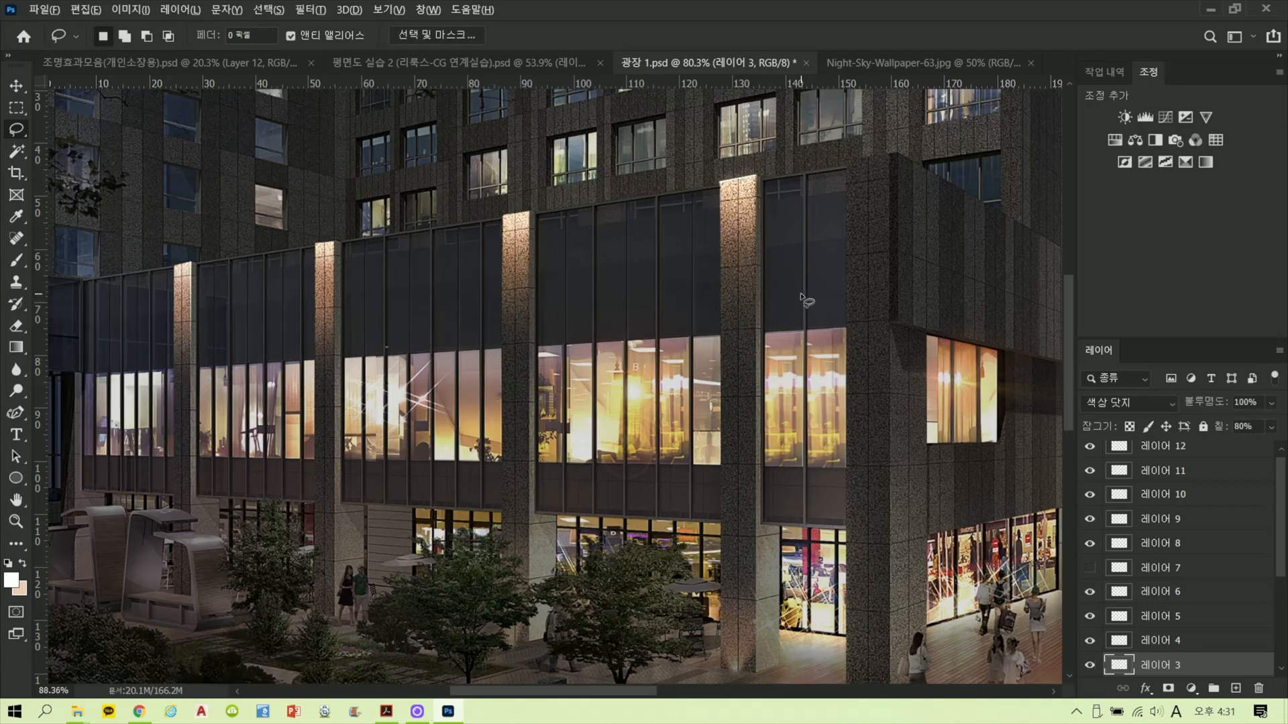
pyautogui.moveTo(815, 308); pyautogui.dragTo(816, 391)
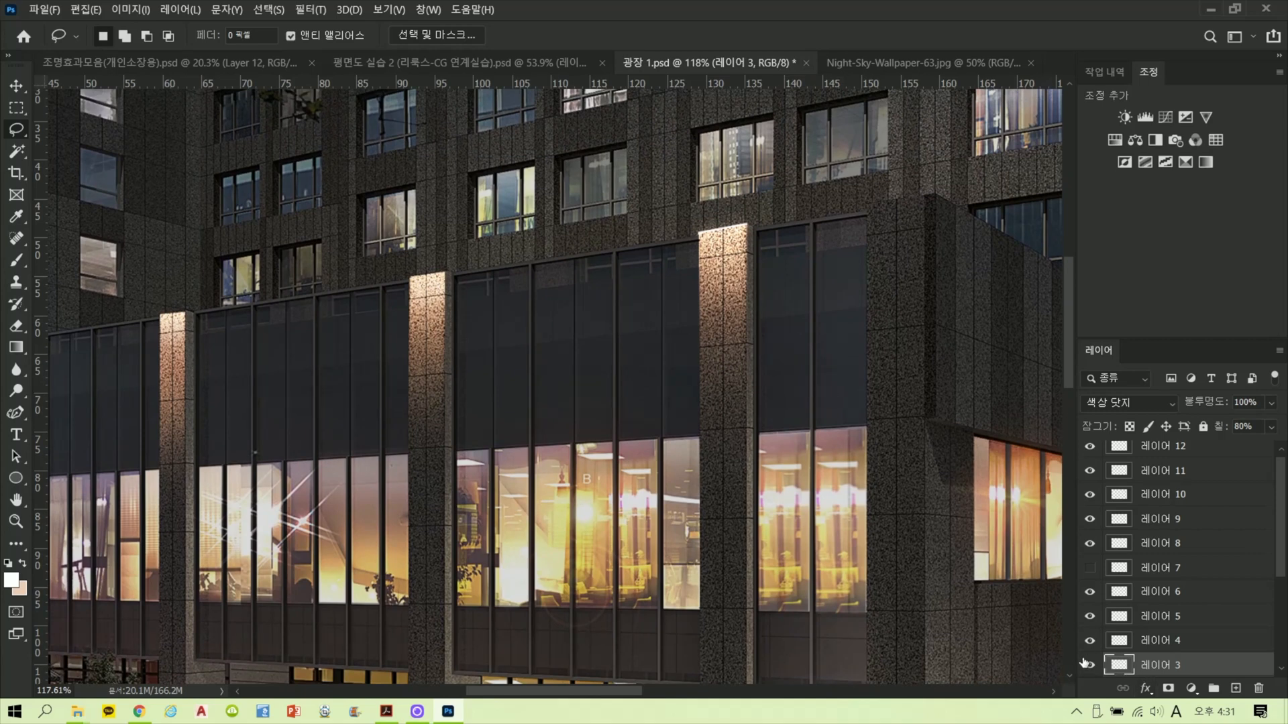
# Step: Open Hue/Saturation on 레이어 3 and try hue -15 and +41, saturation +79, and hue +5, comparing the pillar with its neighbours
pyautogui.hotkey('ctrl', 'u')
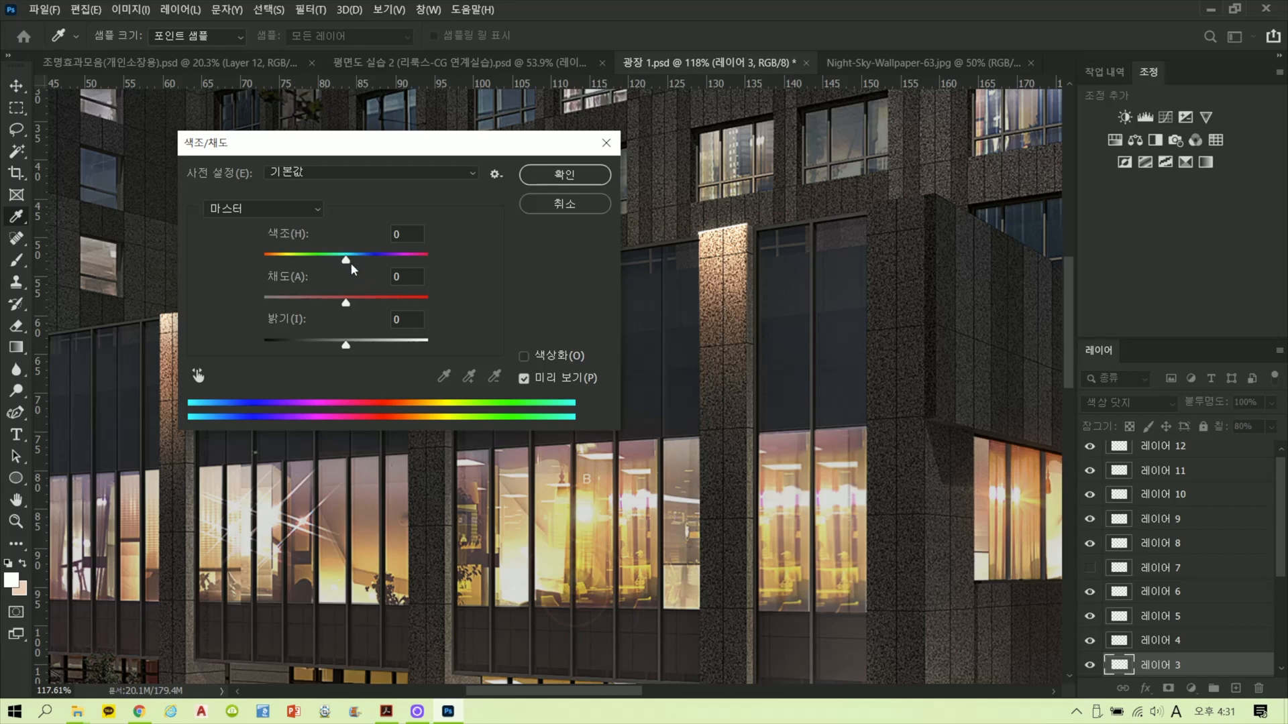
pyautogui.moveTo(351, 260)
pyautogui.mouseDown()
pyautogui.moveTo(289, 260)
pyautogui.moveTo(449, 258)
pyautogui.moveTo(283, 261)
pyautogui.moveTo(316, 249)
pyautogui.moveTo(425, 257)
pyautogui.moveTo(264, 263)
pyautogui.moveTo(337, 263)
pyautogui.mouseUp()
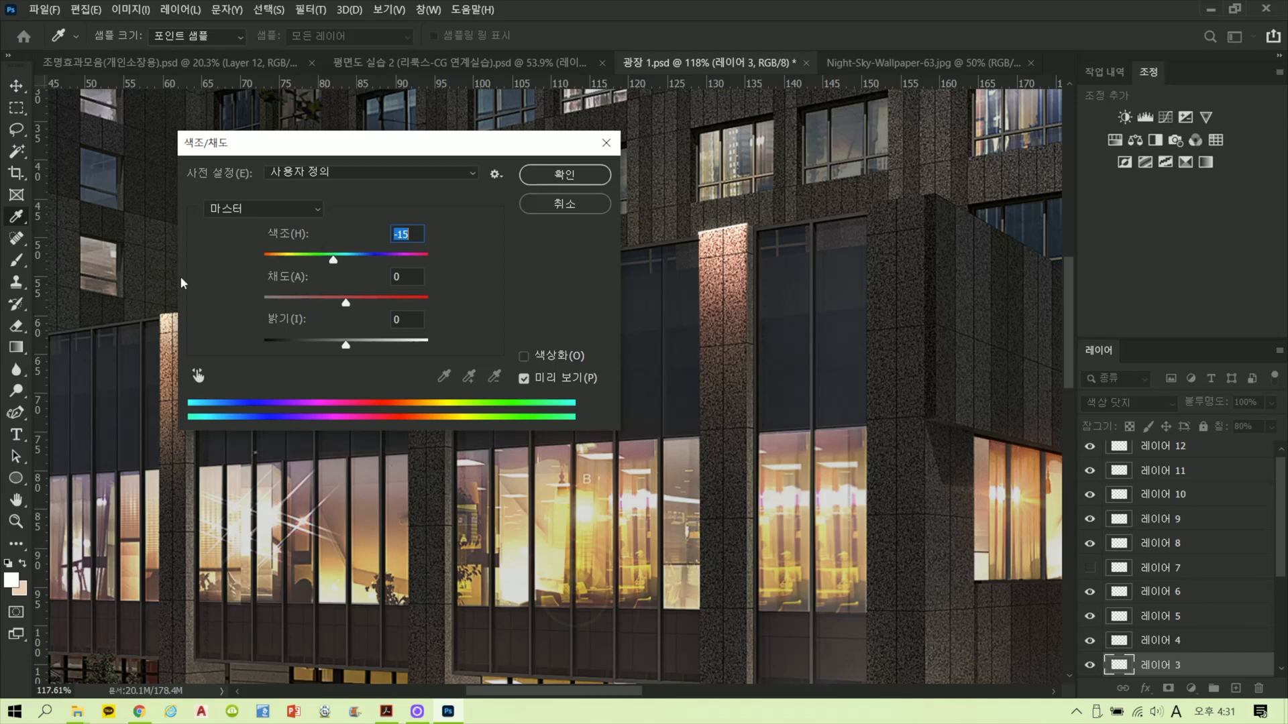
pyautogui.moveTo(335, 262); pyautogui.dragTo(384, 269)
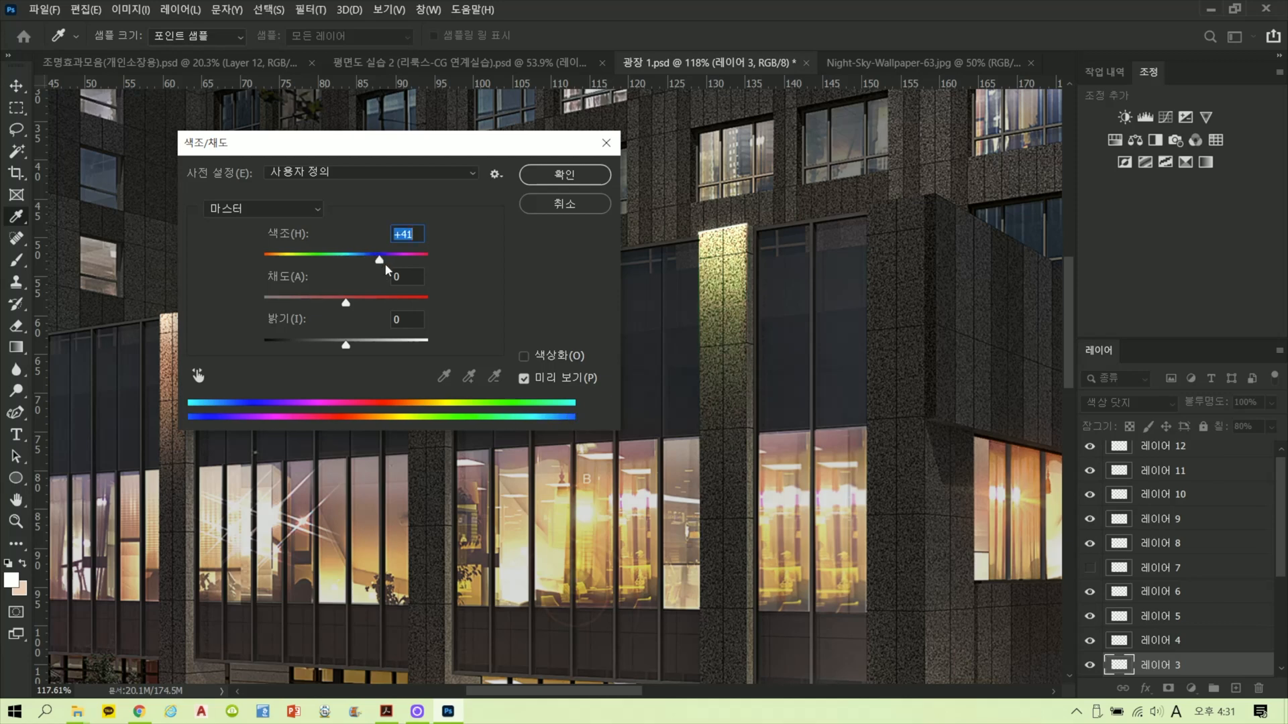
pyautogui.moveTo(333, 304); pyautogui.dragTo(415, 307)
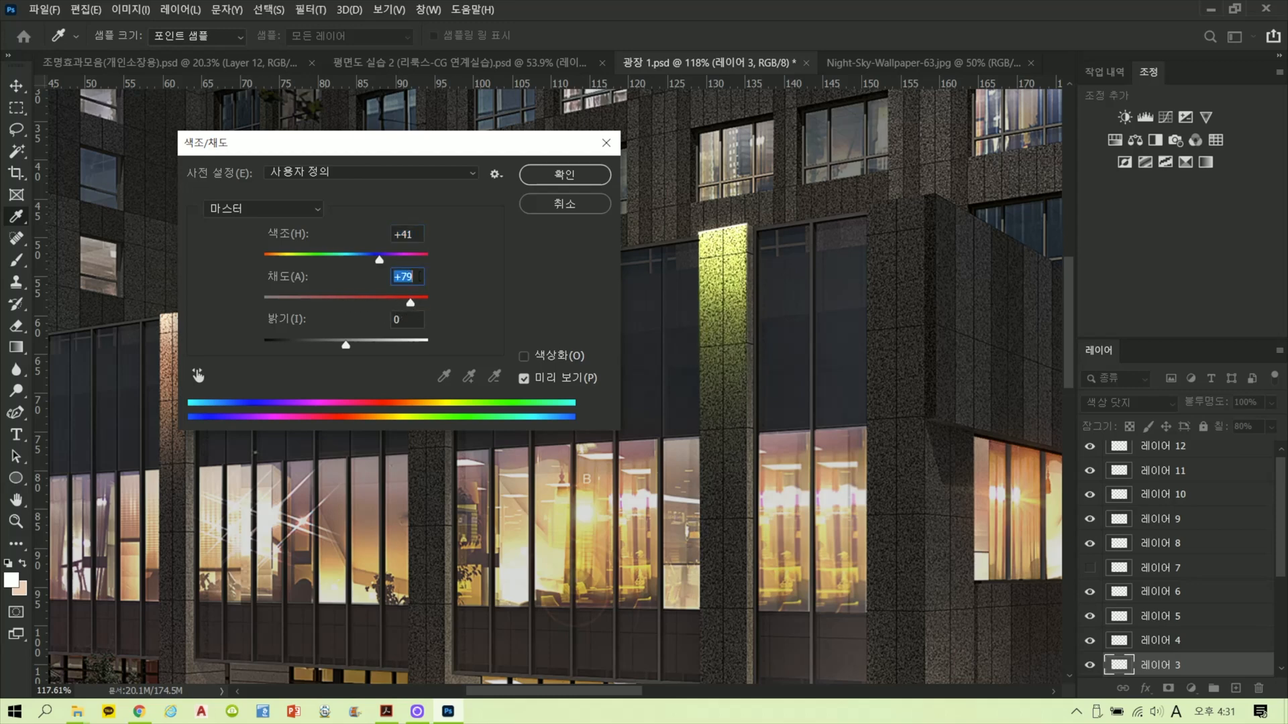
pyautogui.moveTo(381, 263); pyautogui.dragTo(350, 268)
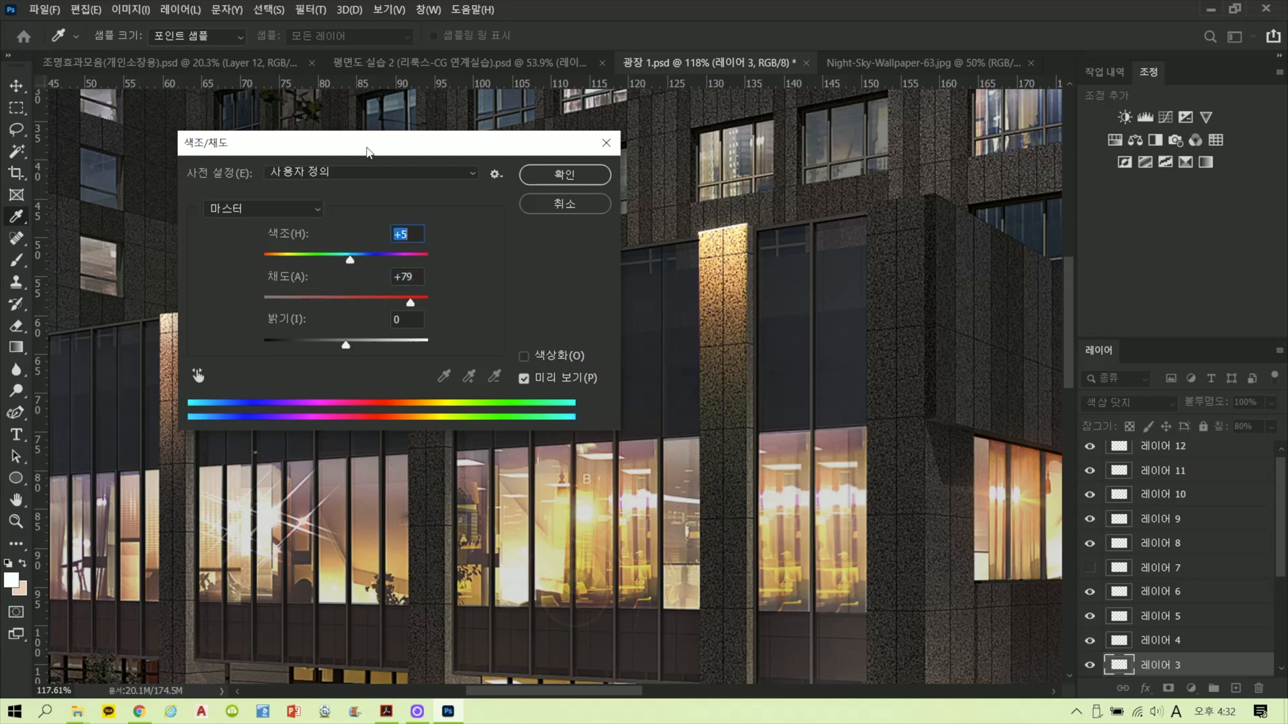
pyautogui.moveTo(367, 142); pyautogui.dragTo(1035, 164)
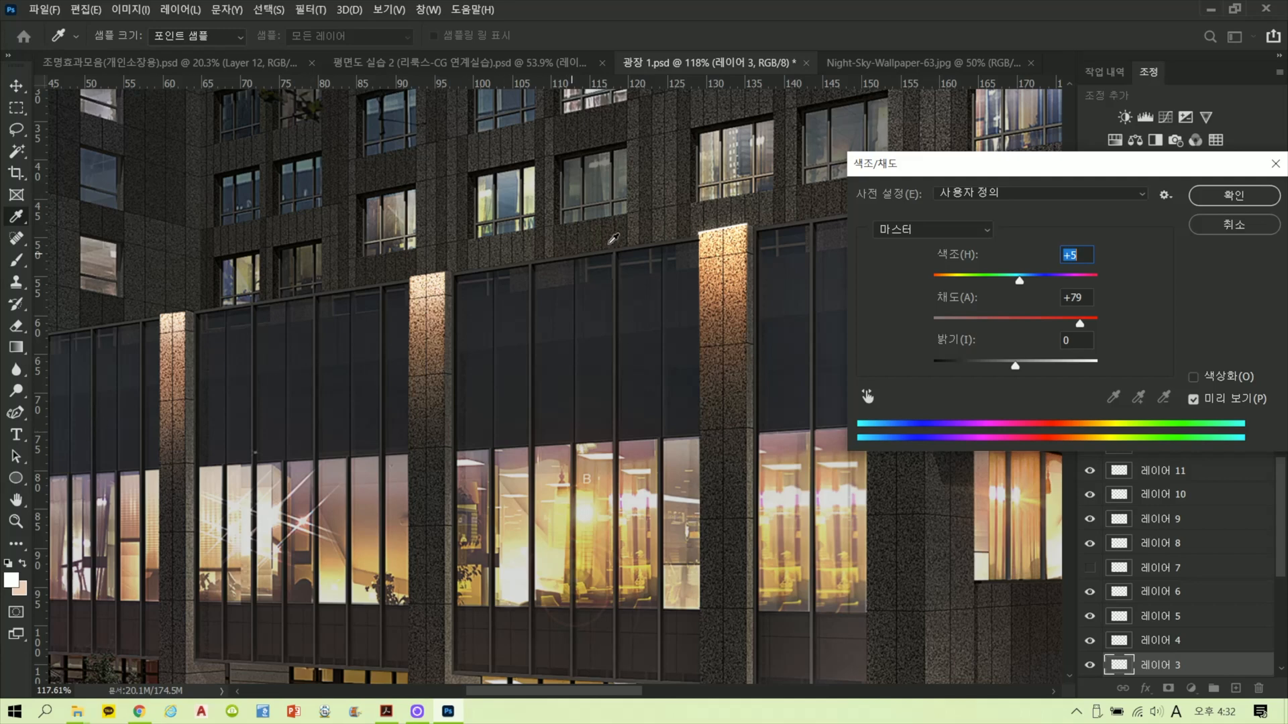
pyautogui.moveTo(950, 171); pyautogui.dragTo(442, 160)
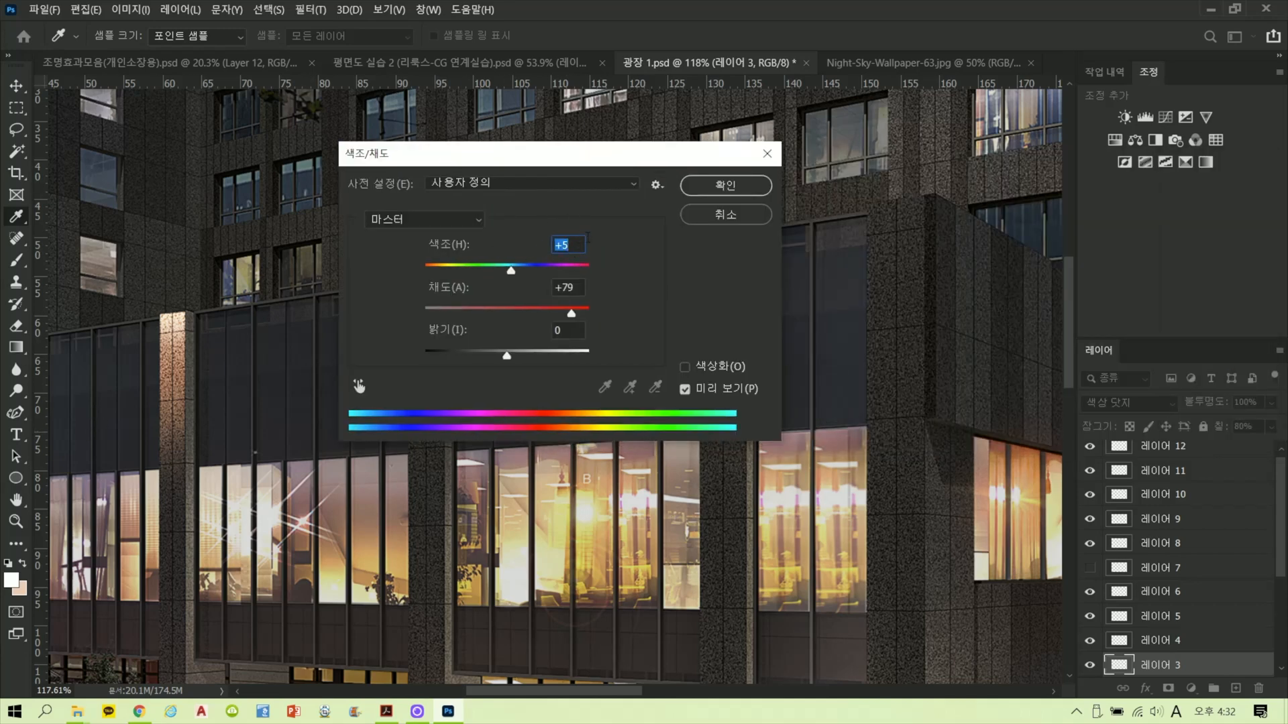
# Step: Set the pillar gradient's hue to +95 and saturation to +50, and apply the green tint
pyautogui.click(572, 314)
pyautogui.press('Tab')
pyautogui.moveTo(557, 166); pyautogui.dragTo(374, 130)
pyautogui.moveTo(326, 241); pyautogui.dragTo(381, 243)
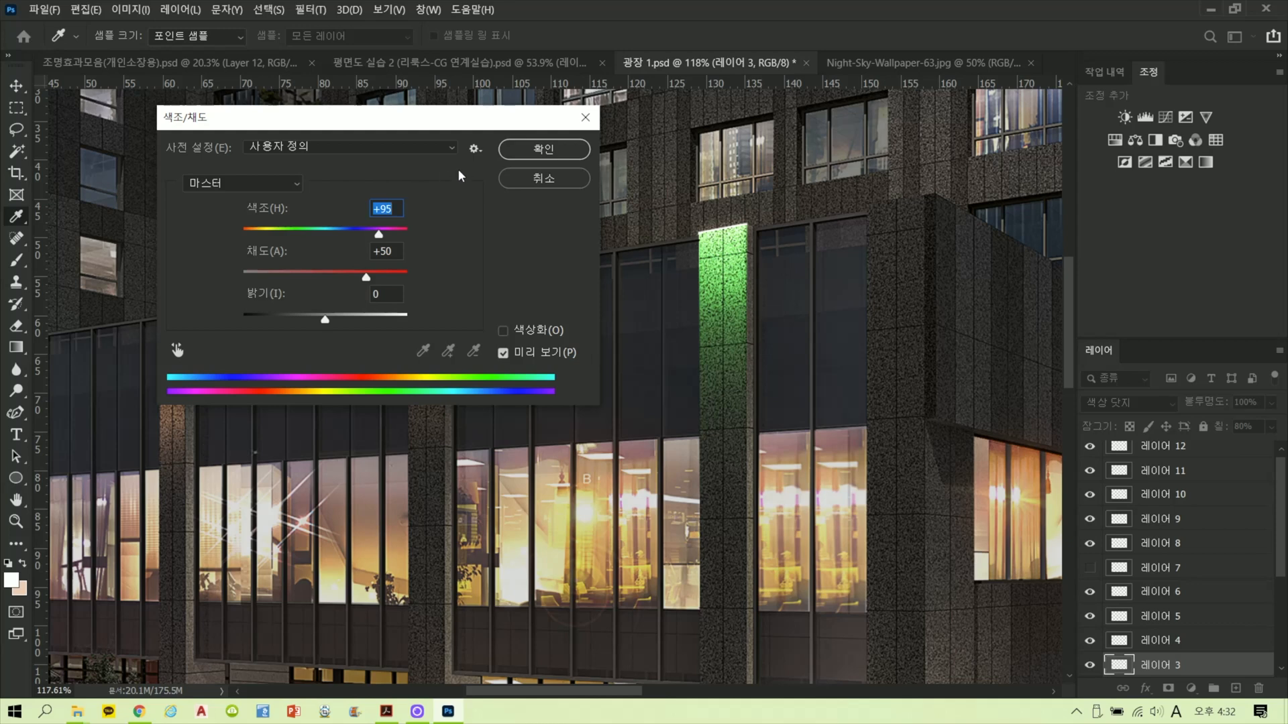
pyautogui.click(543, 148)
pyautogui.press('l')
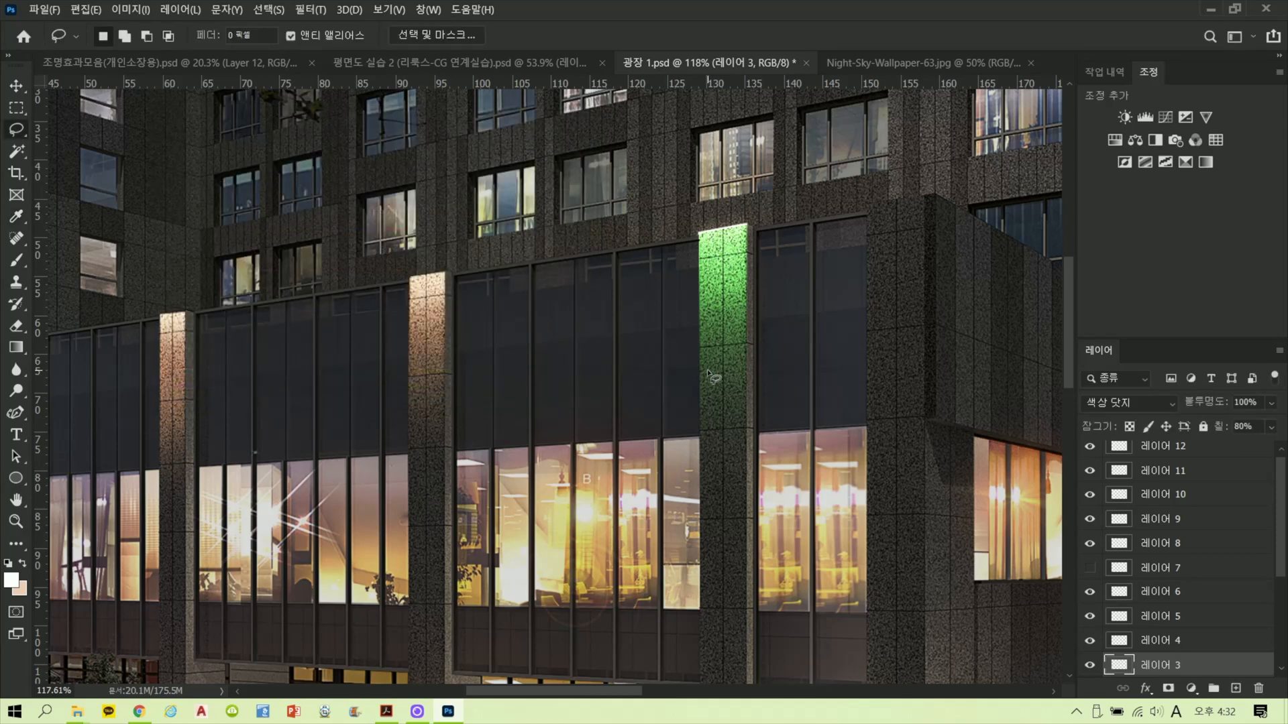
# Step: Select the gradient layer 레이어 8 on the next warm-lit pillar and toggle its visibility to check which pillars it lights
pyautogui.moveTo(463, 437); pyautogui.dragTo(659, 412)
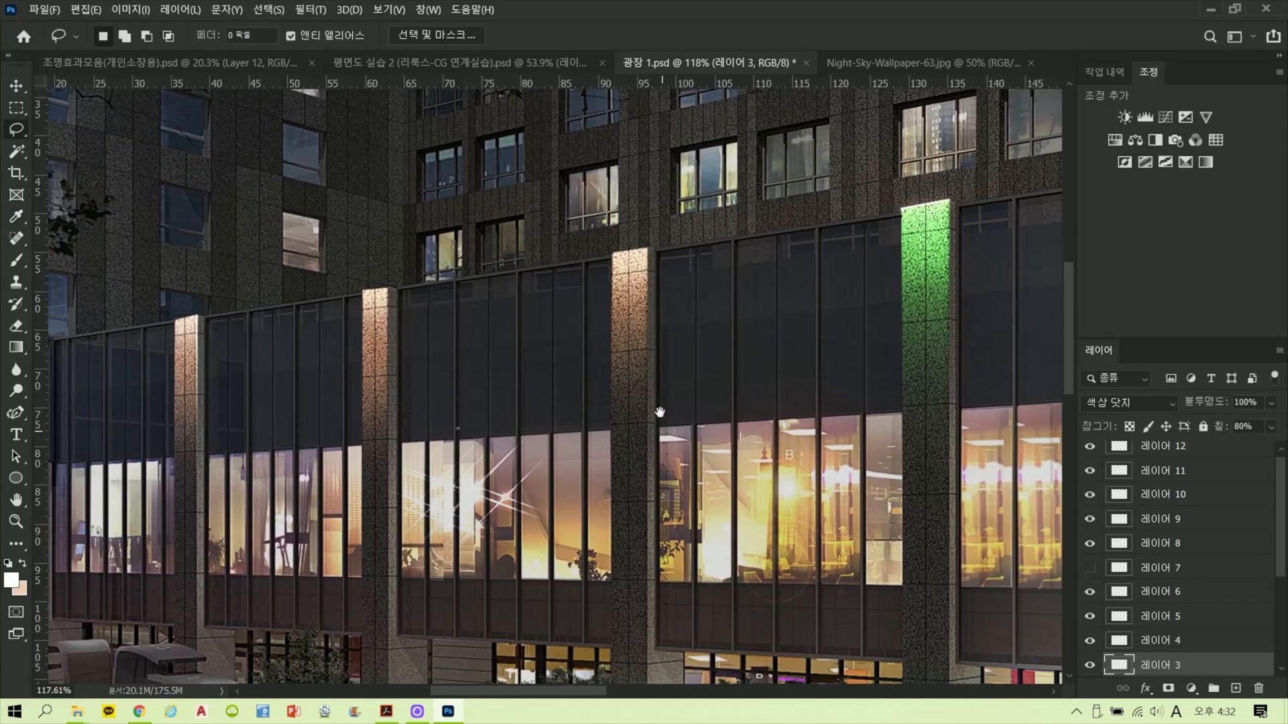
pyautogui.keyDown('ctrl'); pyautogui.rightClick(633, 336); pyautogui.keyUp('ctrl')
pyautogui.click(674, 358)
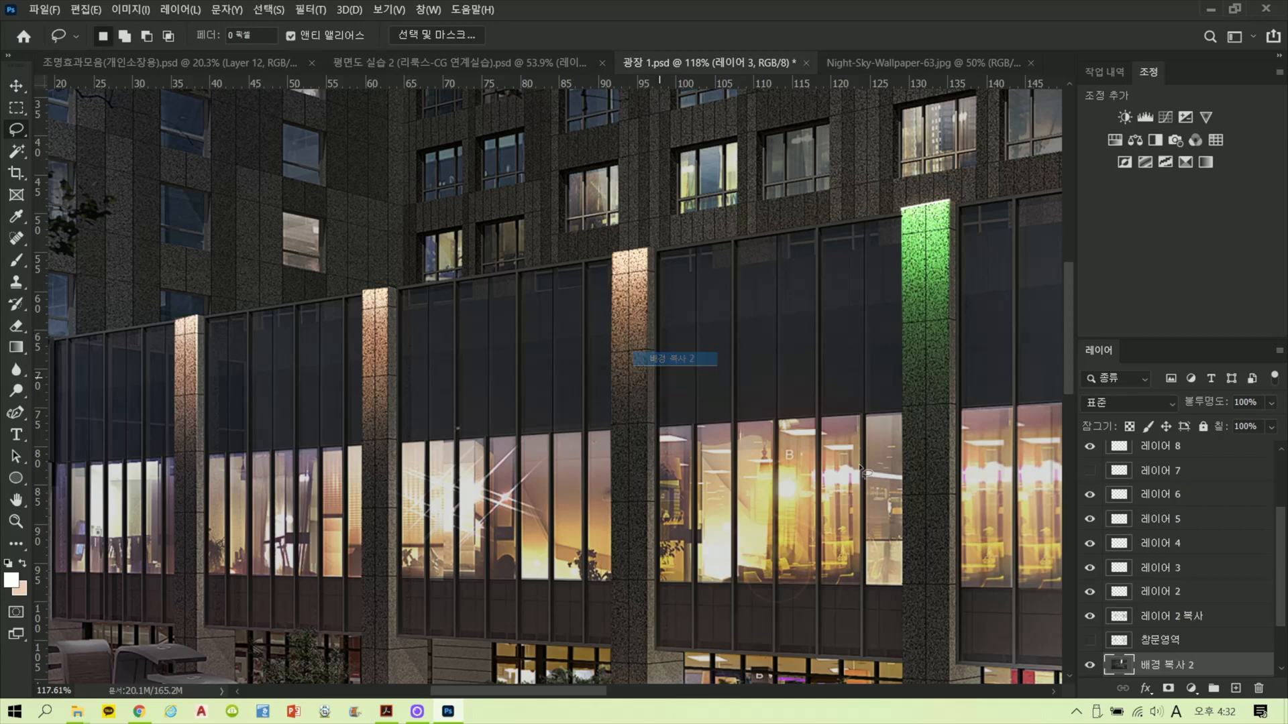
pyautogui.keyDown('ctrl'); pyautogui.rightClick(607, 296); pyautogui.keyUp('ctrl')
pyautogui.keyDown('ctrl'); pyautogui.rightClick(634, 282); pyautogui.keyUp('ctrl')
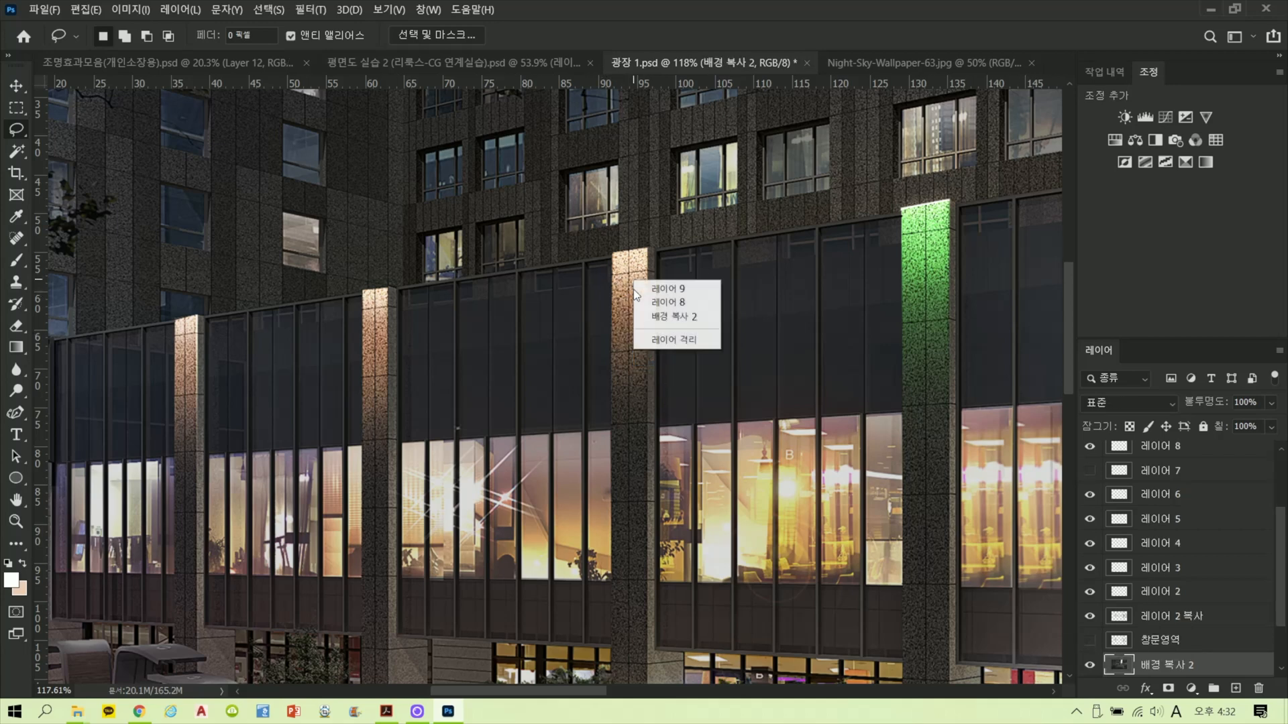
pyautogui.click(668, 302)
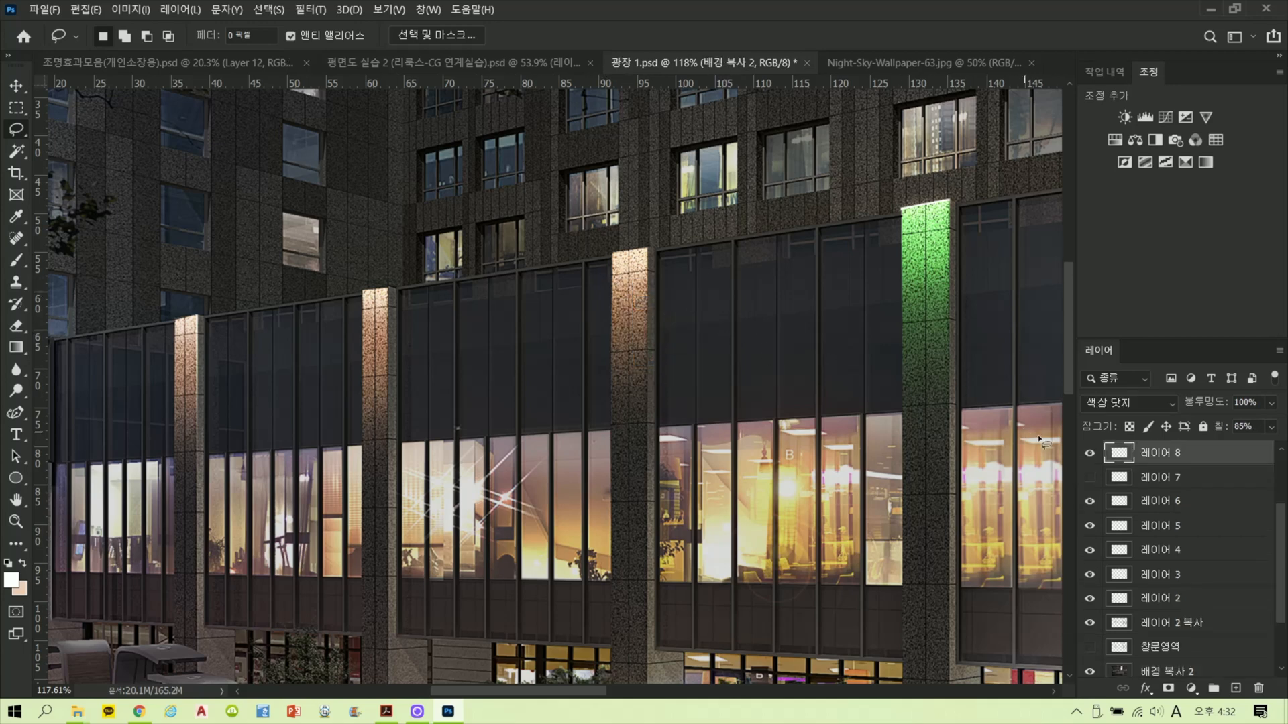
pyautogui.click(1089, 454)
pyautogui.click(1089, 453)
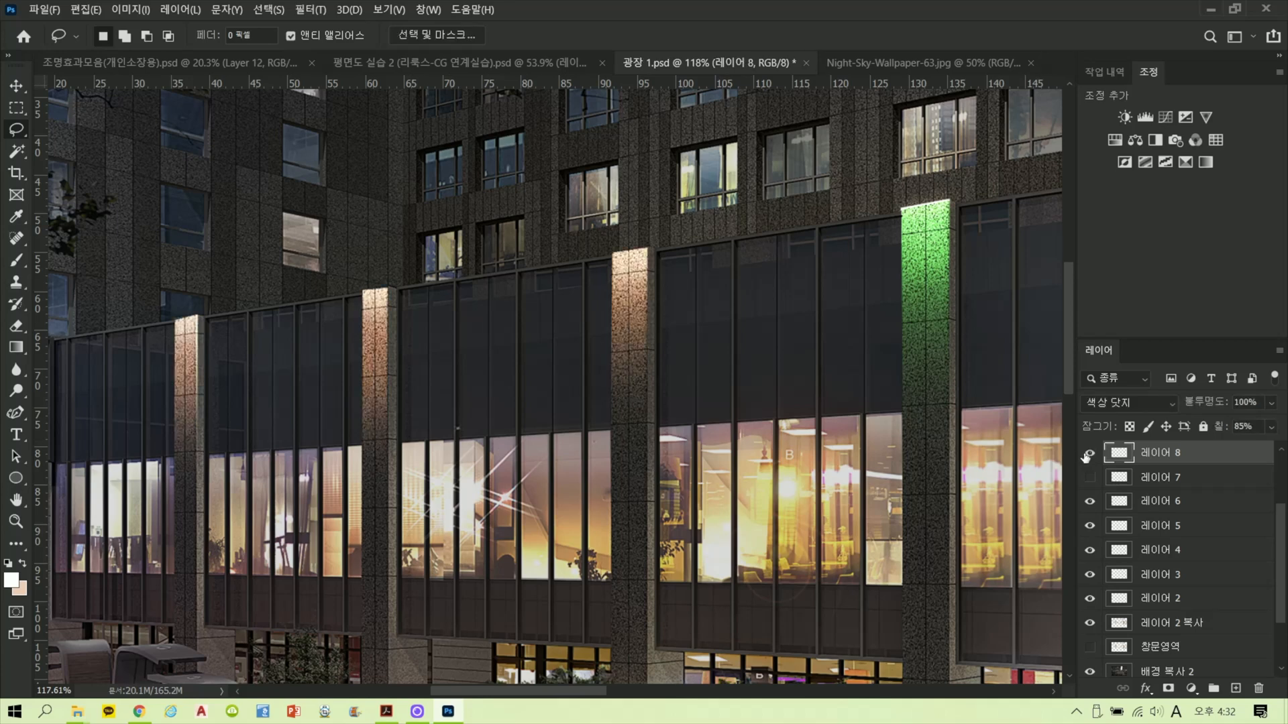
# Step: Try recolouring the 레이어 8 pillar lights with Hue/Saturation, testing hues +95, +147 and +117 with saturation +52
pyautogui.hotkey('ctrl', 'u')
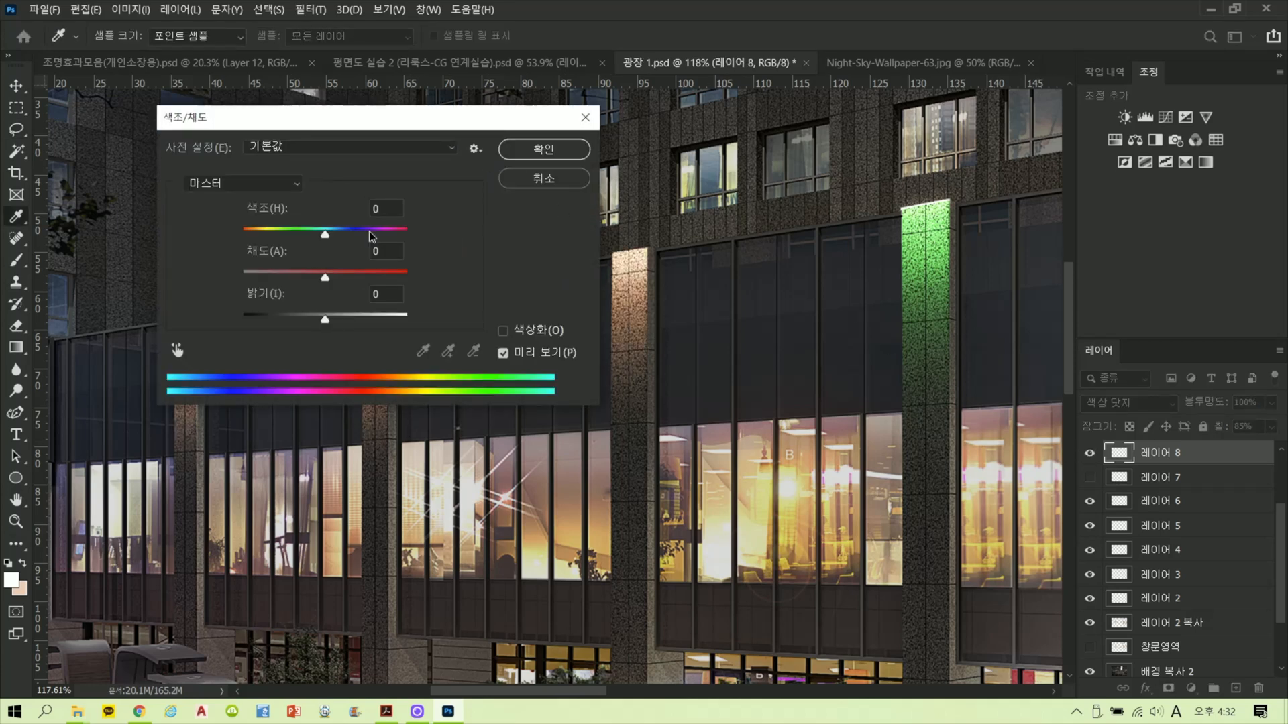
pyautogui.moveTo(369, 231); pyautogui.dragTo(380, 237)
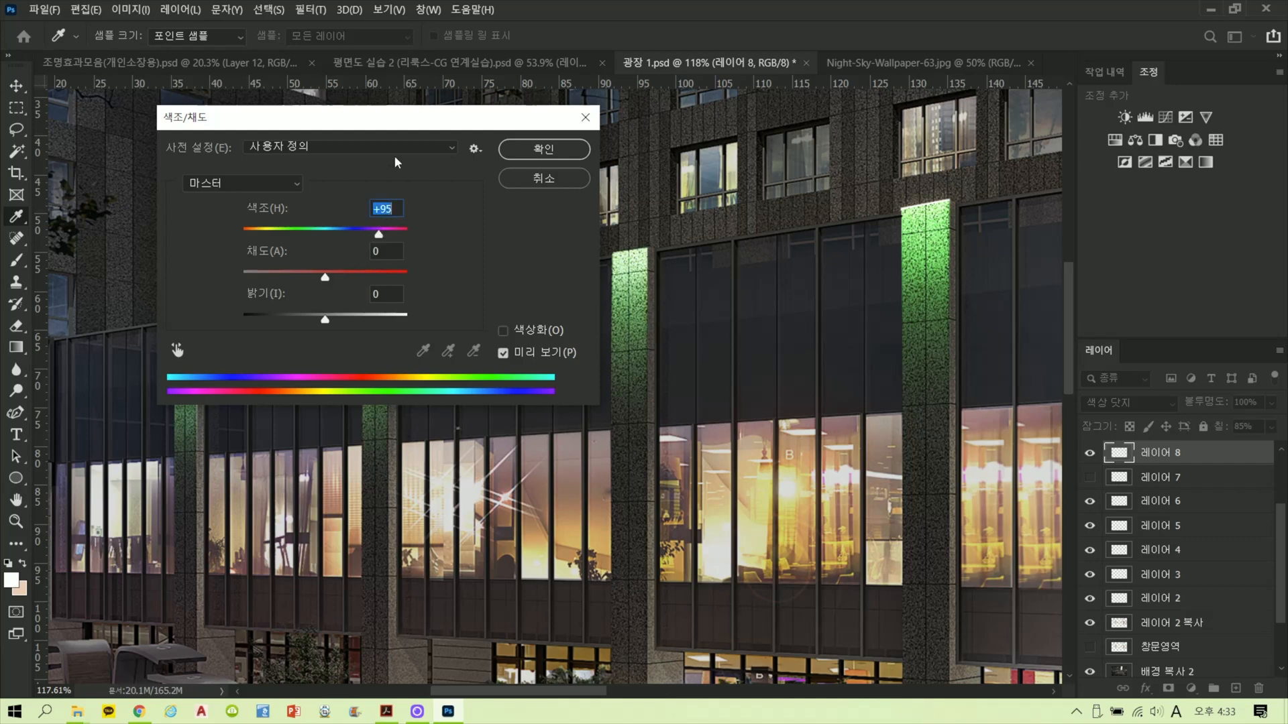
pyautogui.moveTo(332, 275); pyautogui.dragTo(368, 279)
pyautogui.moveTo(384, 235); pyautogui.dragTo(397, 237)
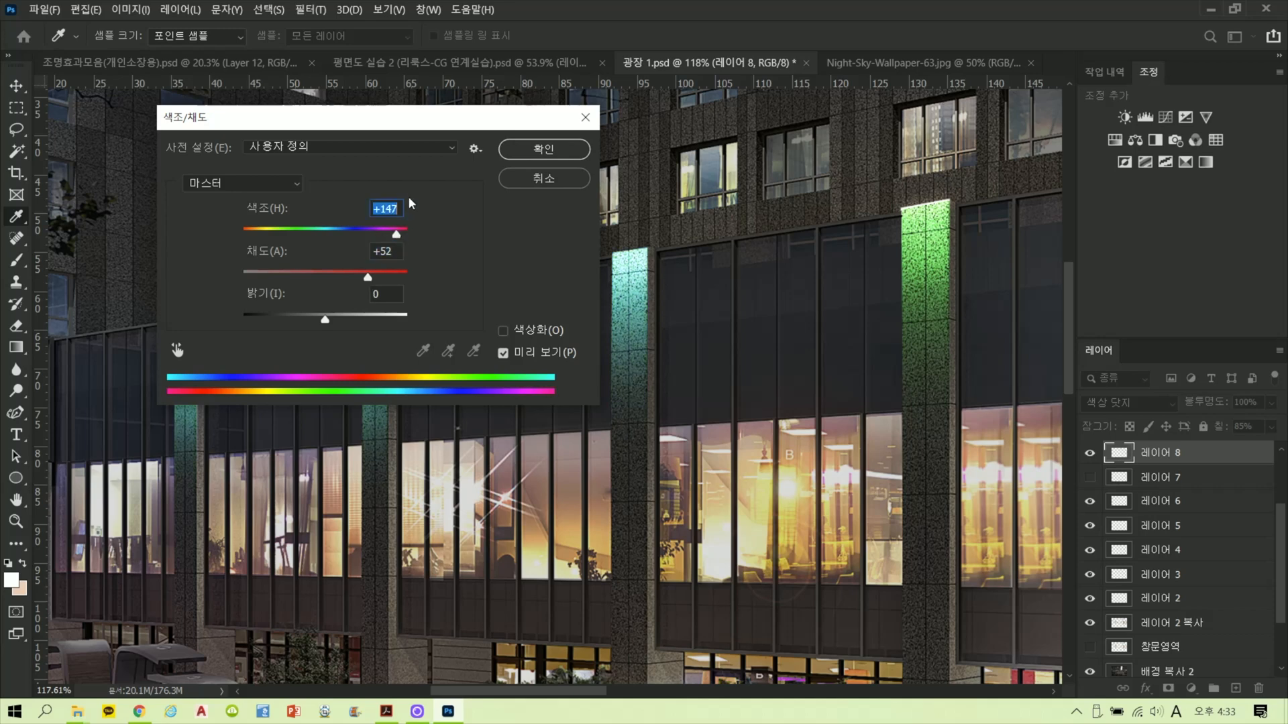
pyautogui.moveTo(446, 125); pyautogui.dragTo(718, 413)
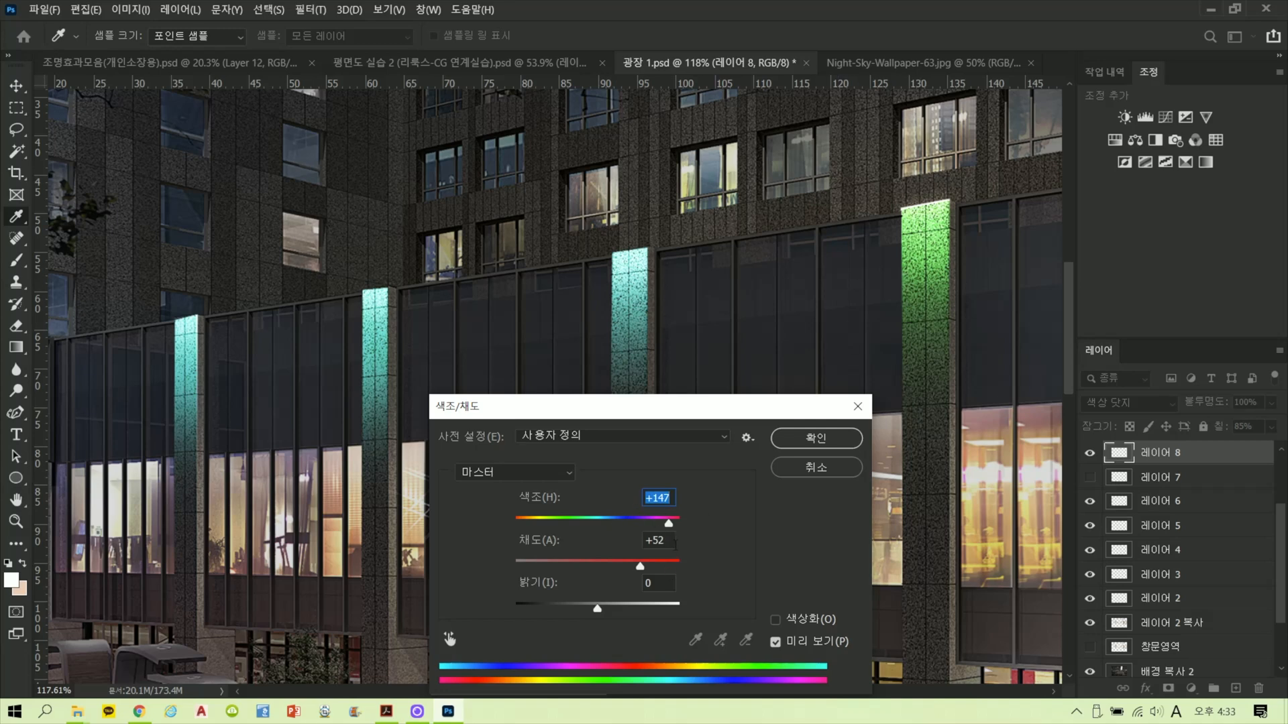
pyautogui.moveTo(667, 529); pyautogui.dragTo(657, 530)
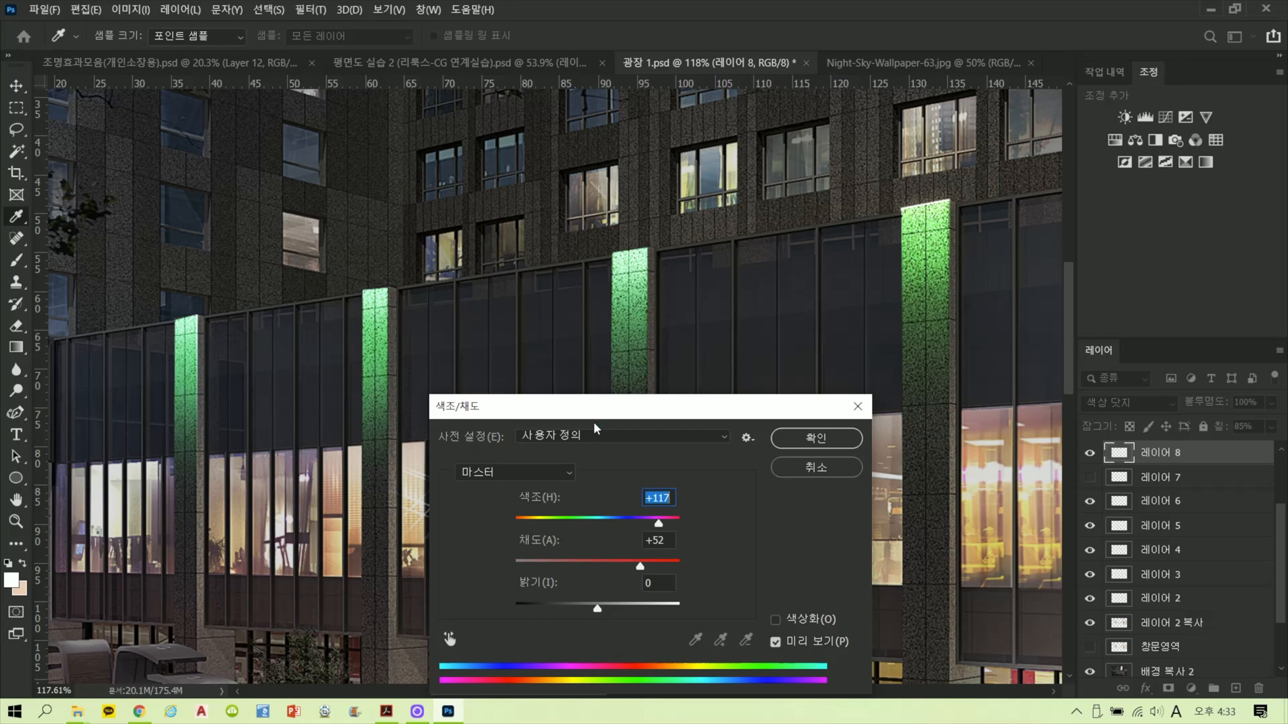
# Step: Try hue -1 and a blue hue of +167 on the 레이어 8 pillar lights, and cancel the adjustment
pyautogui.moveTo(693, 415); pyautogui.dragTo(700, 91)
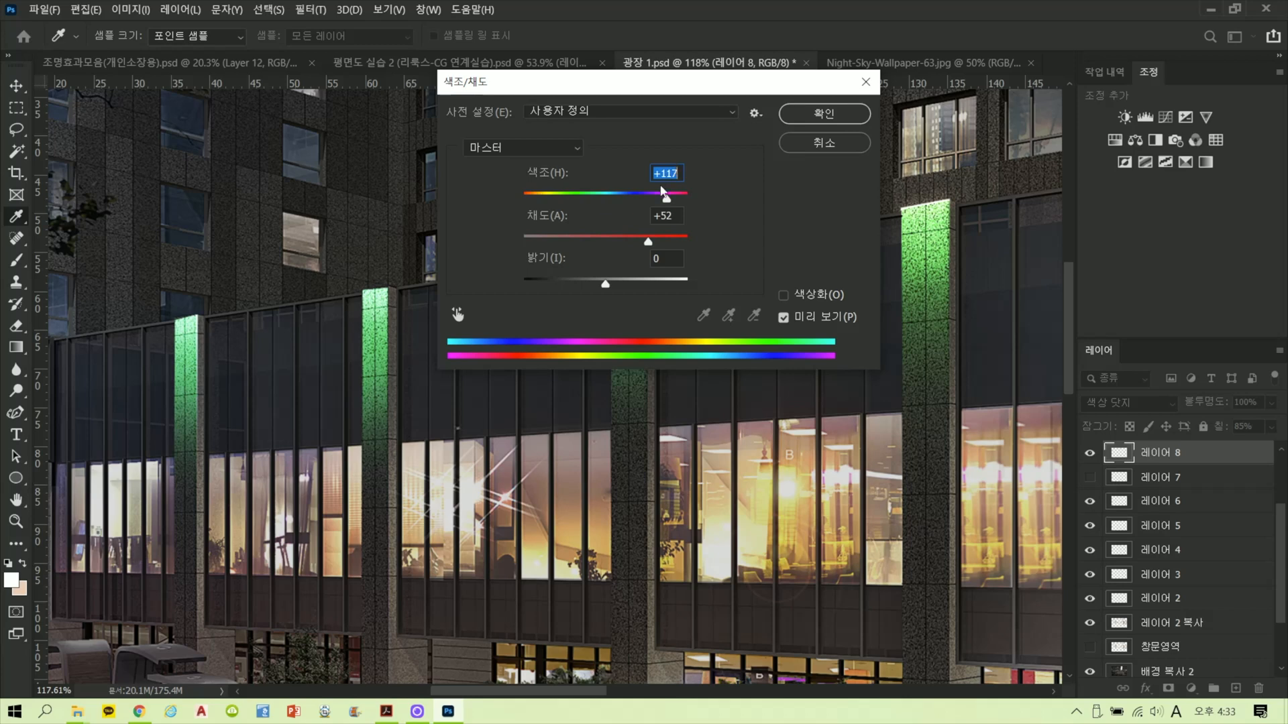
pyautogui.moveTo(662, 195); pyautogui.dragTo(606, 233)
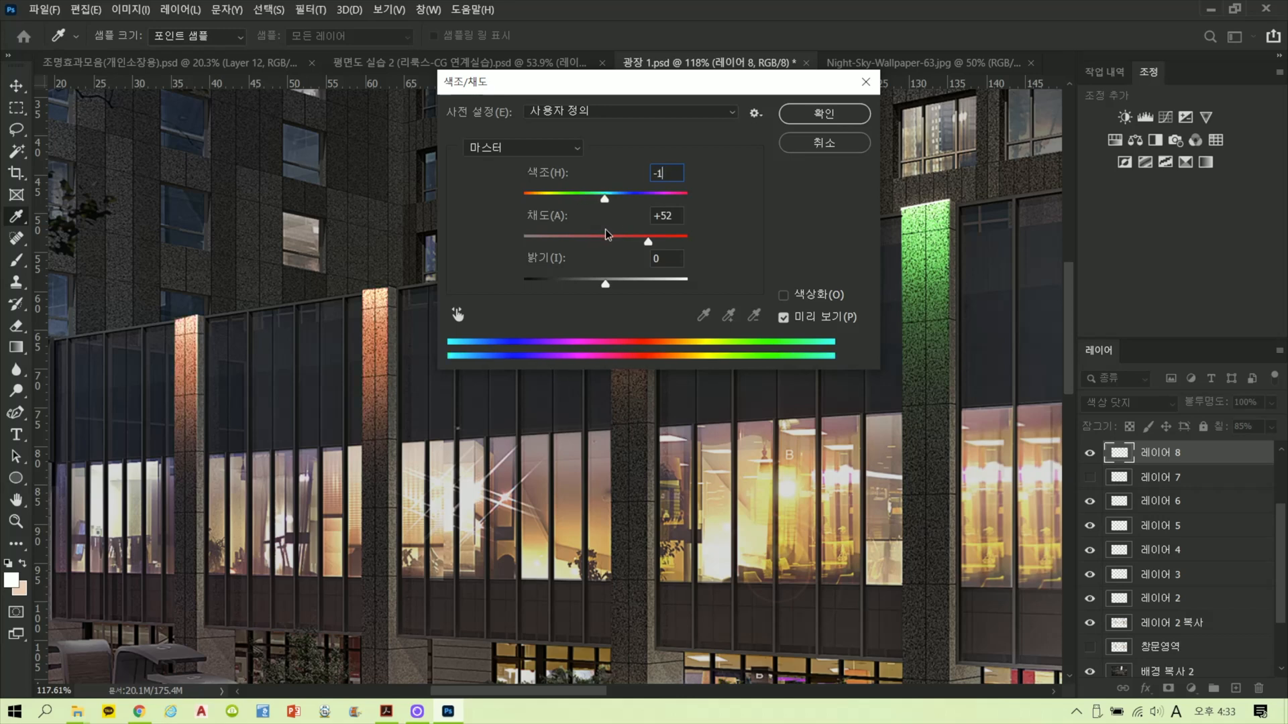
pyautogui.moveTo(607, 233); pyautogui.dragTo(687, 240)
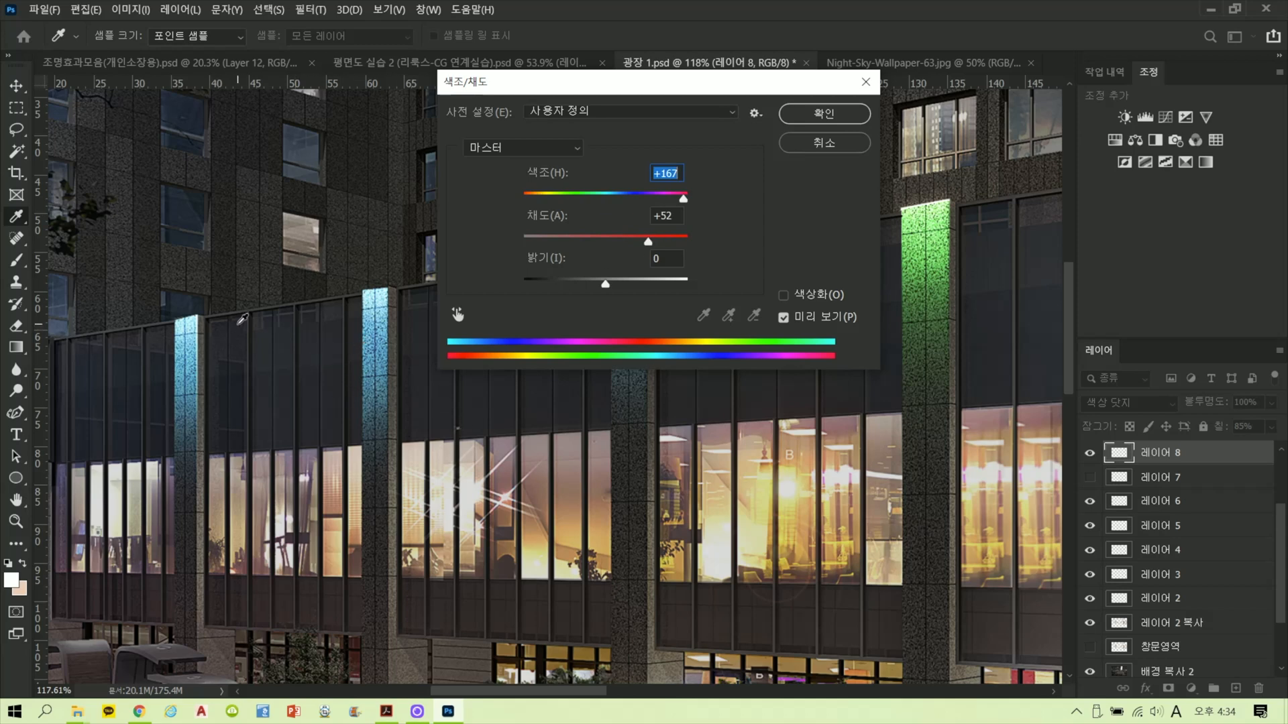
pyautogui.click(803, 146)
pyautogui.press('l')
# Step: Select the green pillar's gradient layer 레이어 3 and compare the pillar up close with its light hidden and shown
pyautogui.scroll(-5, 696, 234)
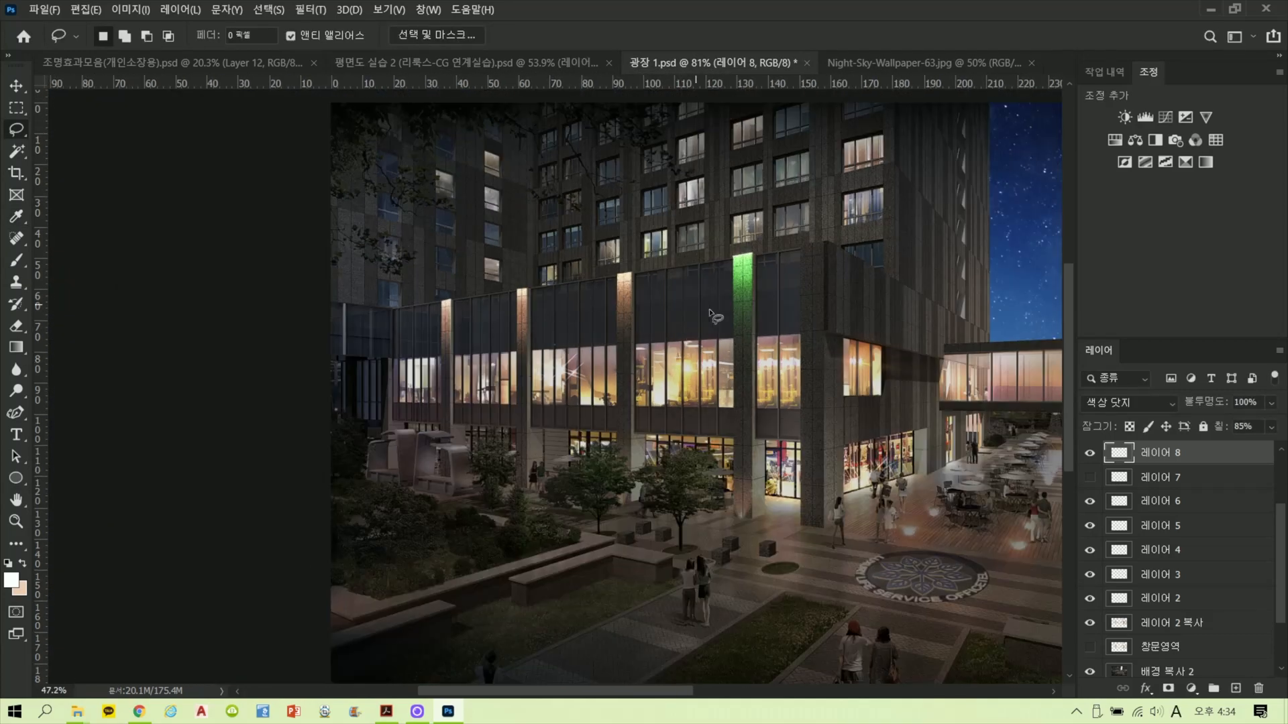
pyautogui.scroll(2, 702, 320)
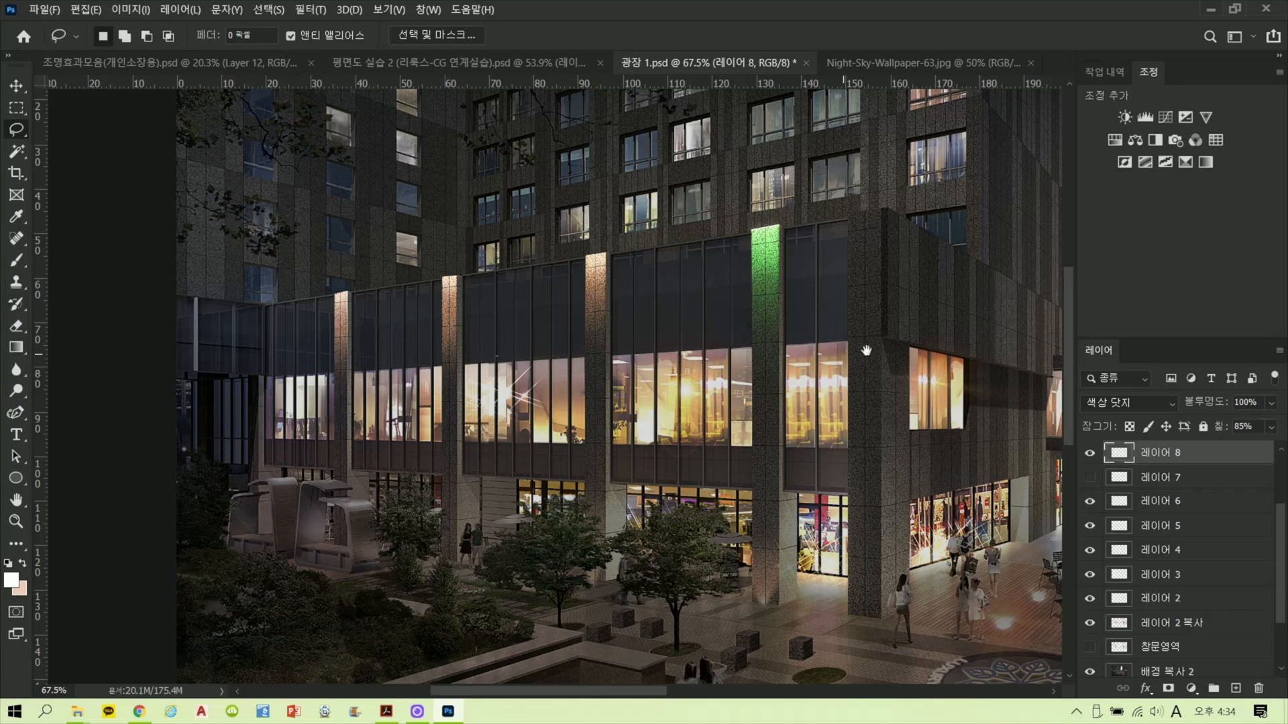
pyautogui.moveTo(865, 365); pyautogui.dragTo(457, 387)
pyautogui.moveTo(461, 297); pyautogui.dragTo(616, 287)
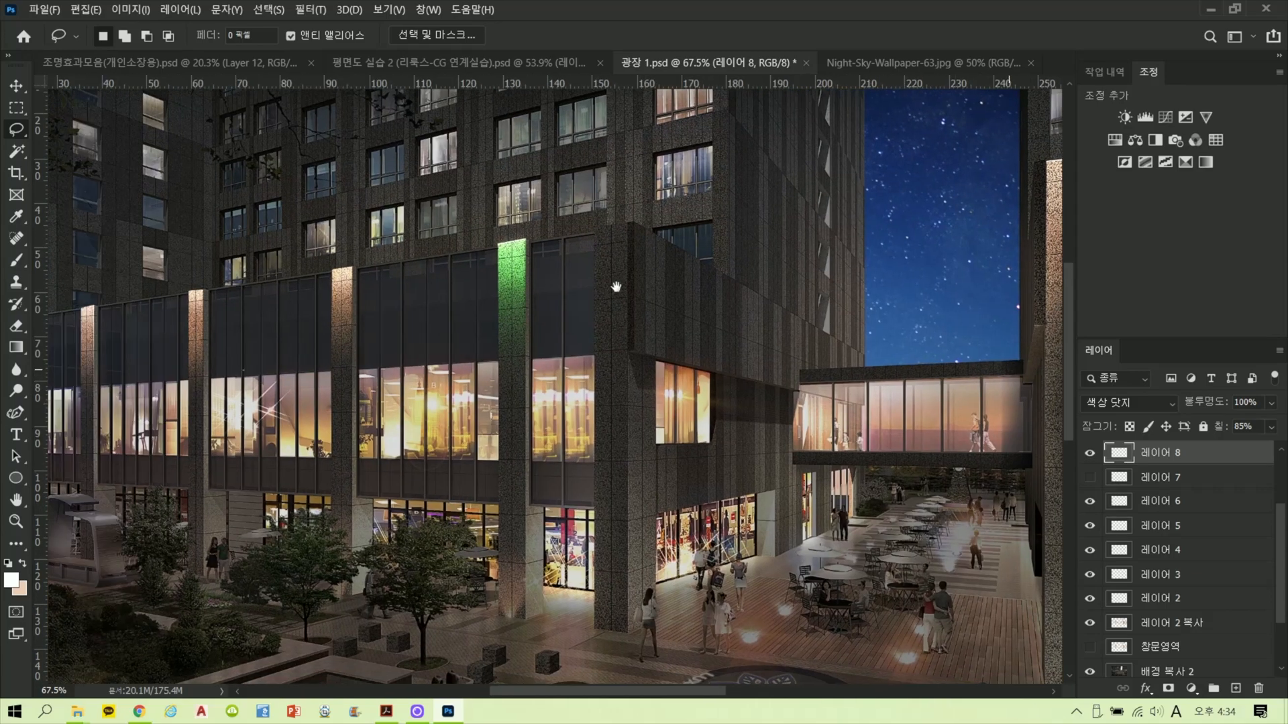
pyautogui.scroll(5, 499, 246)
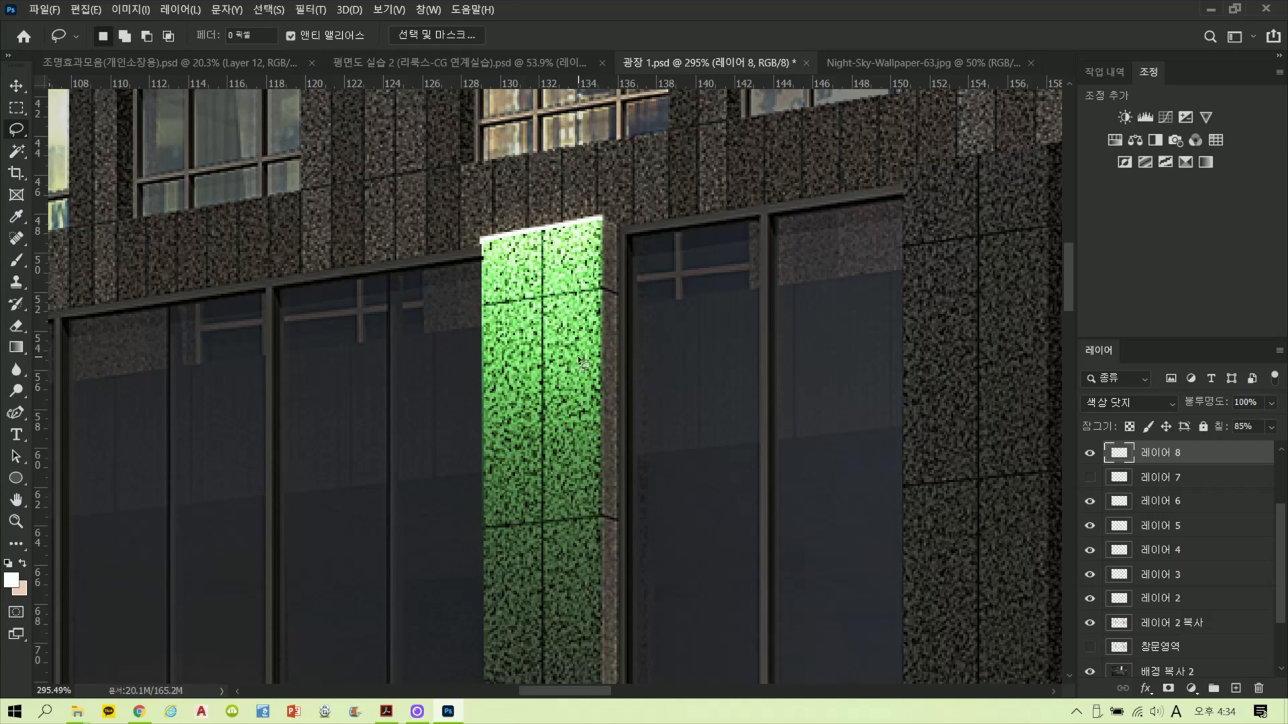
pyautogui.keyDown('ctrl'); pyautogui.rightClick(588, 401); pyautogui.keyUp('ctrl')
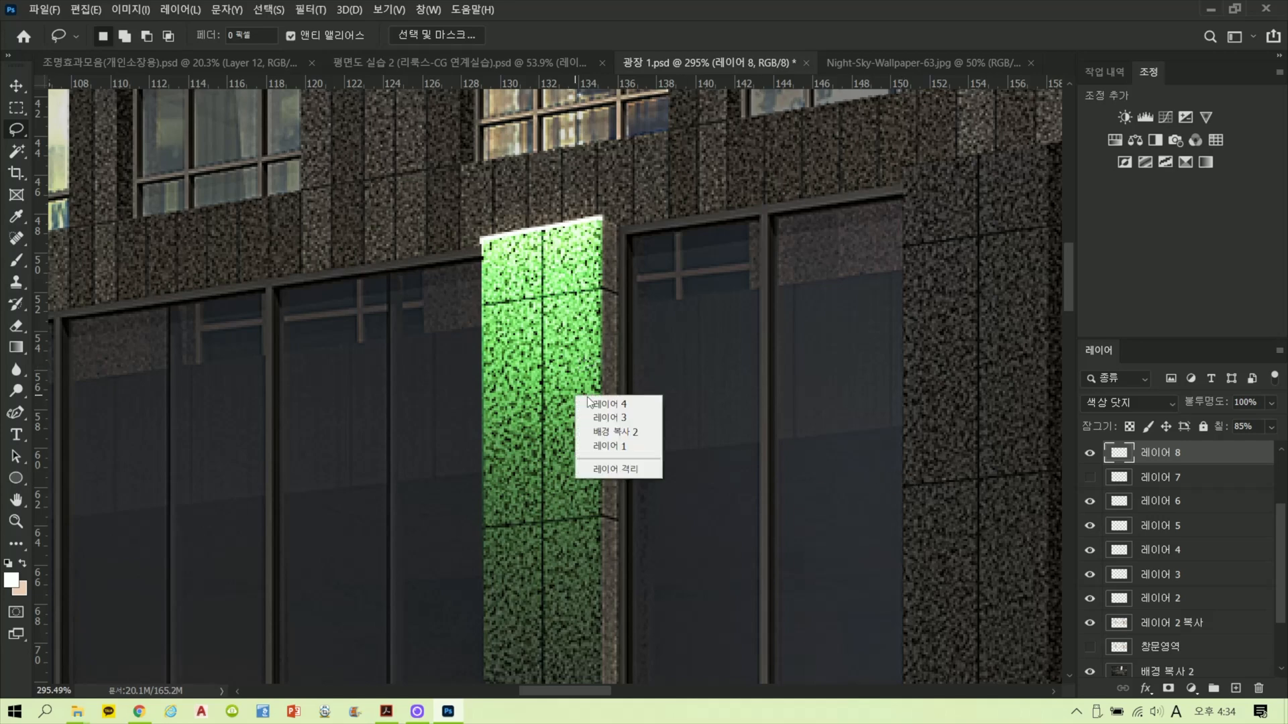
pyautogui.click(607, 417)
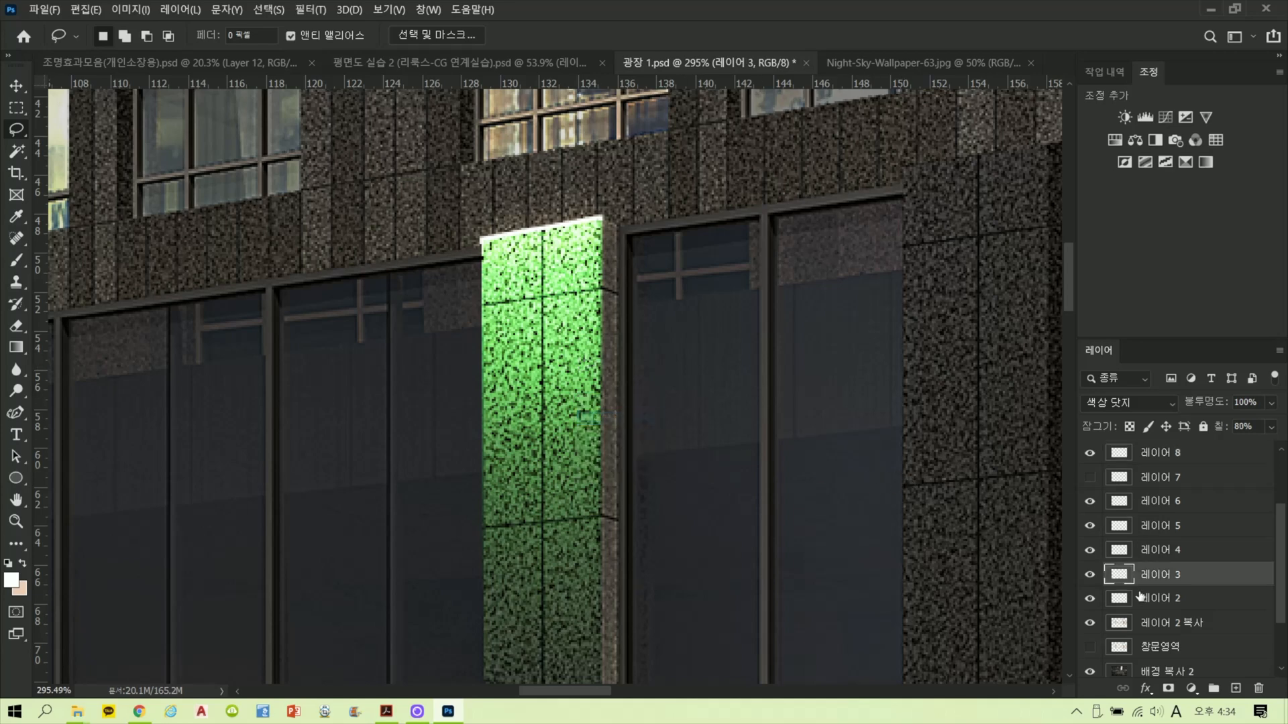
pyautogui.click(1089, 576)
pyautogui.click(1089, 576)
pyautogui.click(1090, 575)
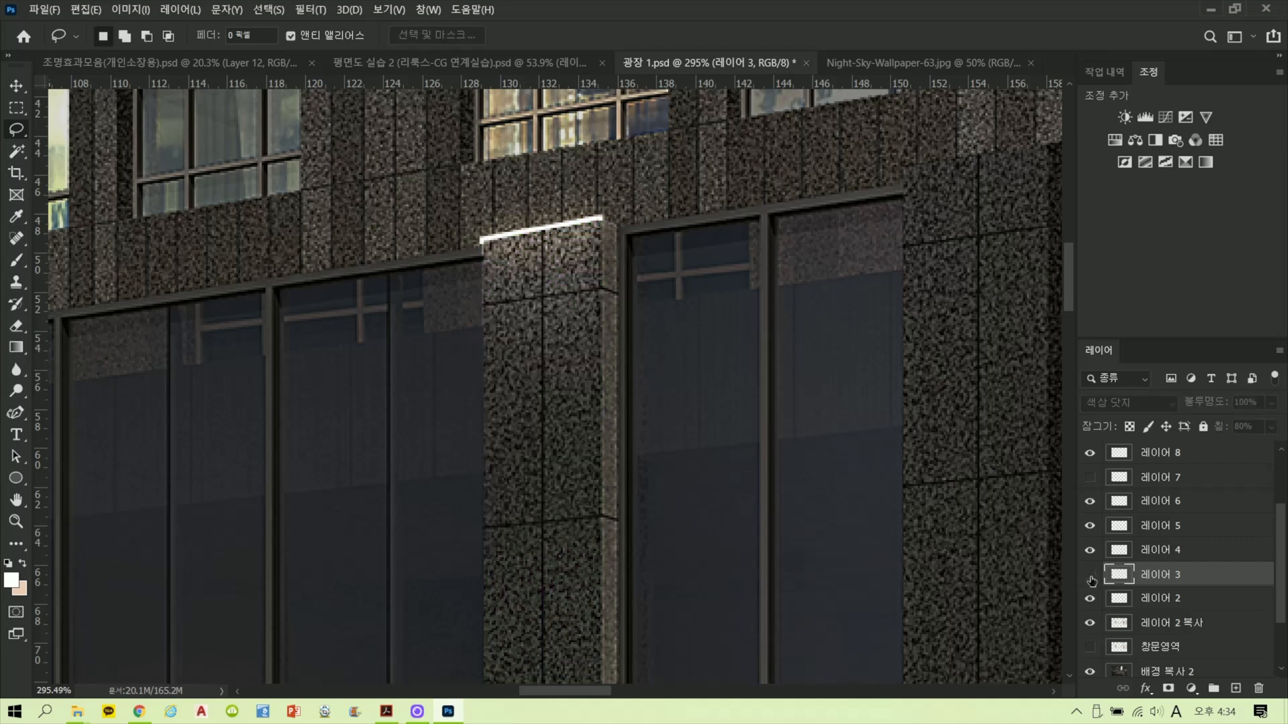
pyautogui.click(1090, 576)
pyautogui.click(1089, 575)
pyautogui.click(1090, 575)
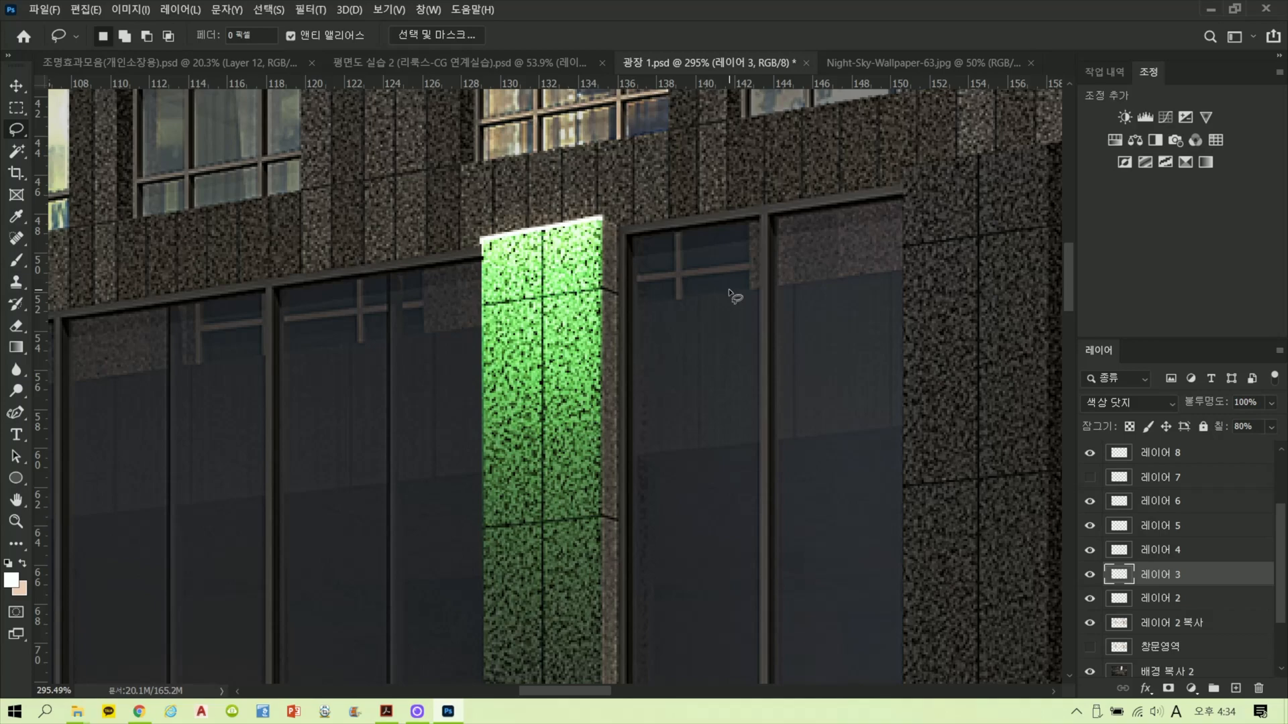
# Step: Inspect the green-lit pillar up close and toggle the visibility of 레이어 5 to check what it lights
pyautogui.scroll(-5, 655, 287)
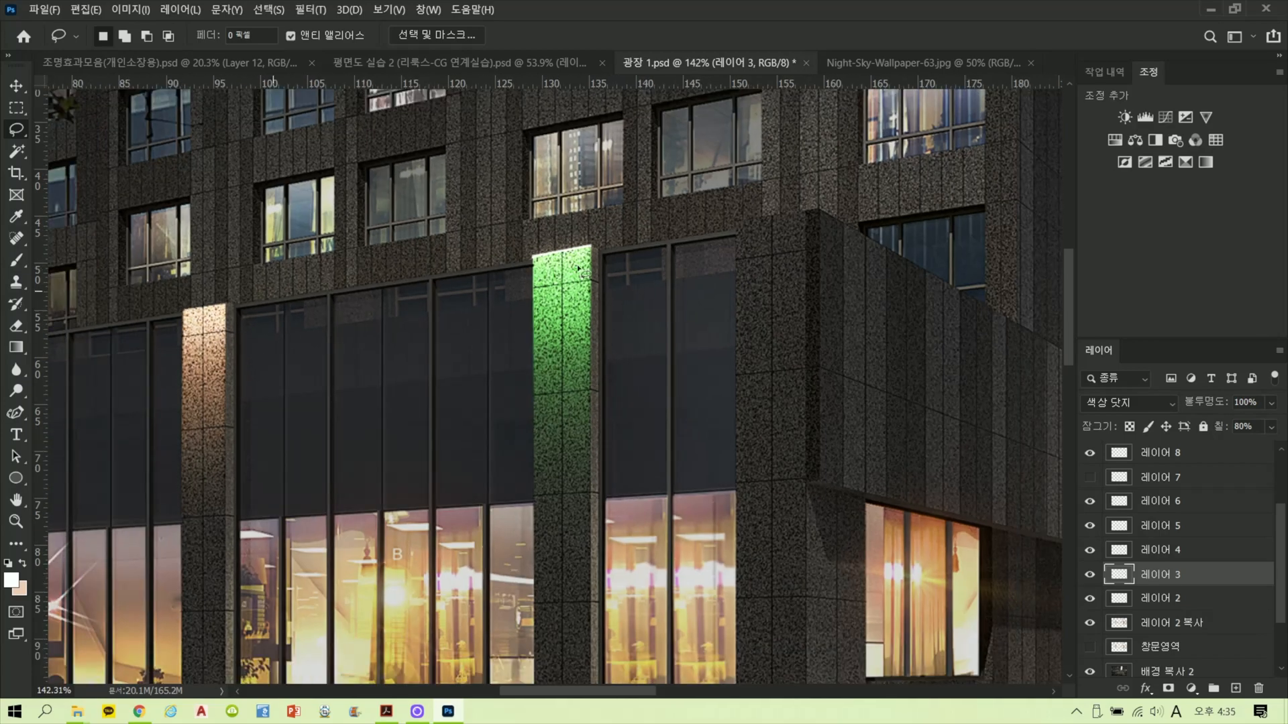
pyautogui.scroll(5, 578, 268)
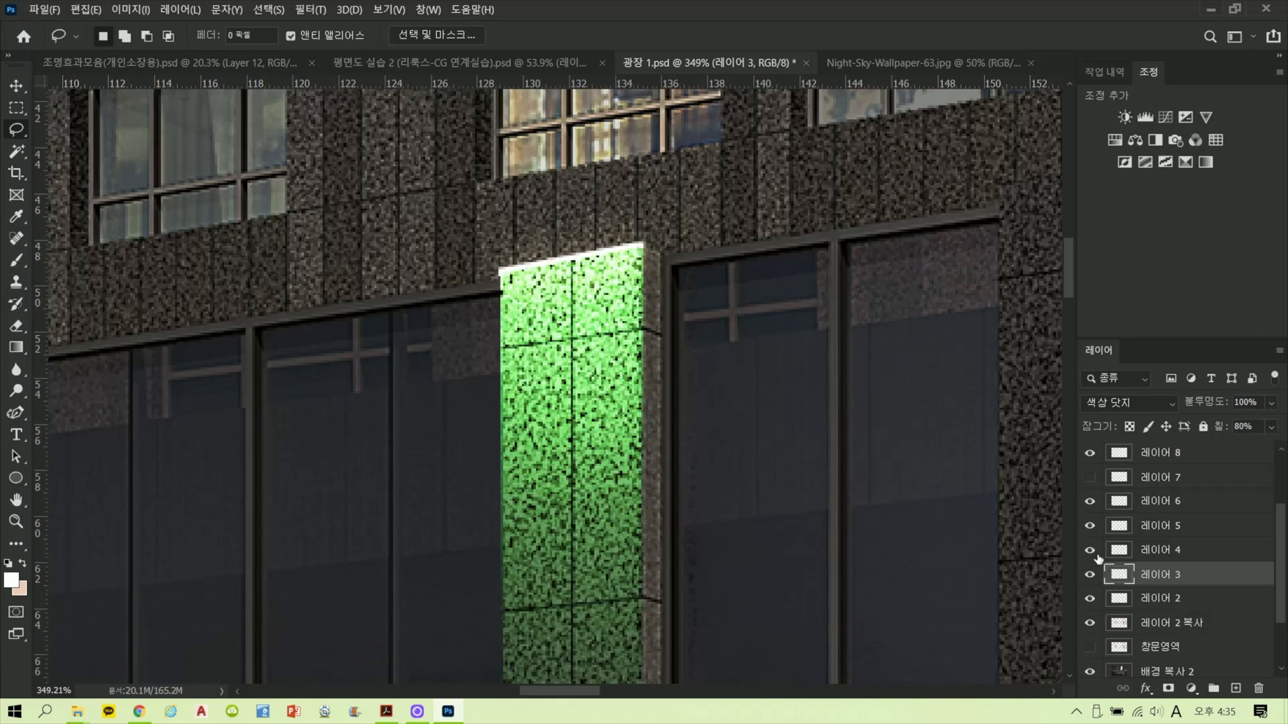
pyautogui.click(1090, 527)
pyautogui.click(1089, 527)
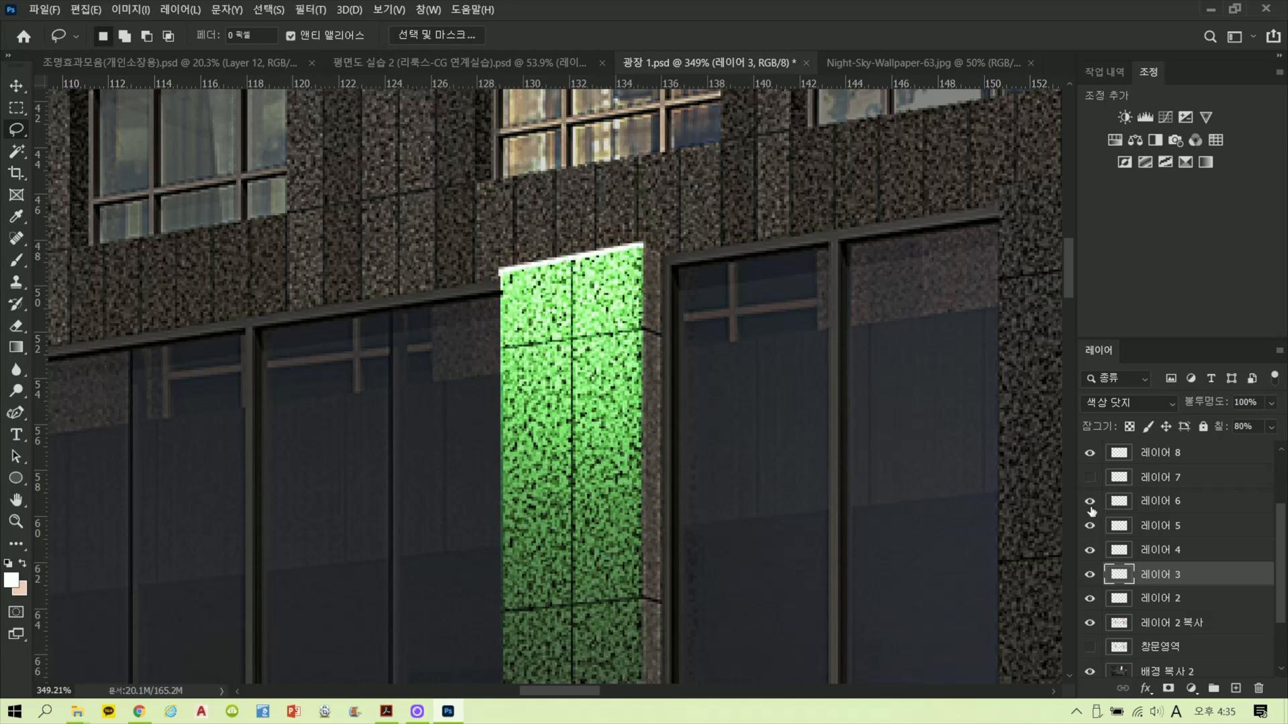
# Step: Recolour the glow layer 레이어 6 with Hue/Saturation, using hue +82 and saturation +57
pyautogui.click(1155, 502)
pyautogui.hotkey('ctrl', 'u')
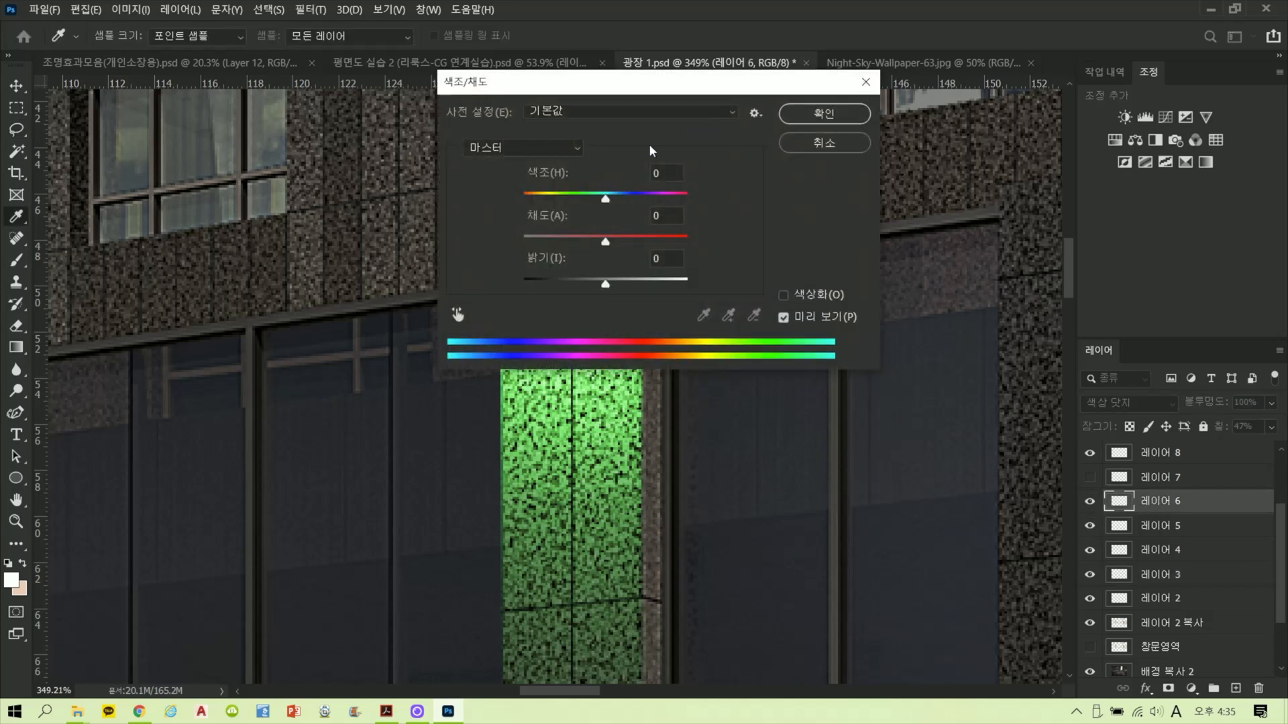
pyautogui.moveTo(661, 82); pyautogui.dragTo(1014, 303)
pyautogui.click(1006, 462)
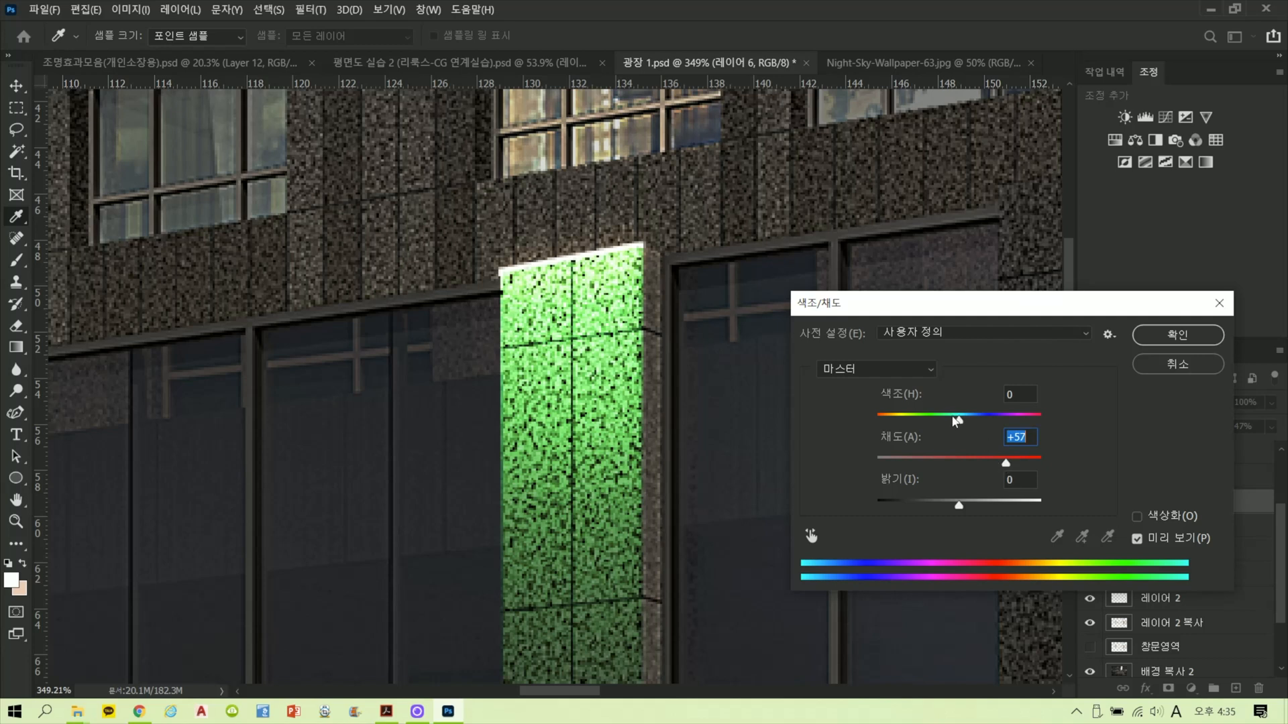
pyautogui.moveTo(957, 416); pyautogui.dragTo(1008, 416)
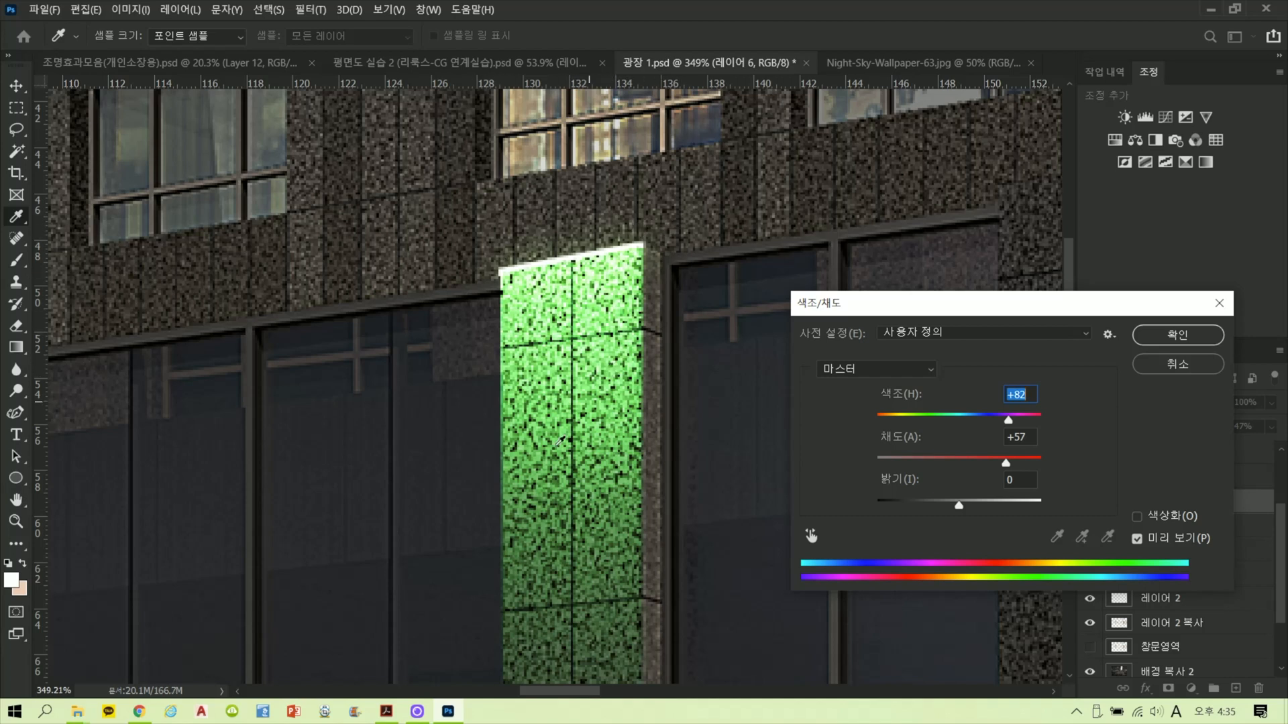
pyautogui.click(1146, 347)
# Step: Examine the green pillar and its recoloured glow against the warm-lit pillars, from close range and across the whole plaza
pyautogui.scroll(-8, 550, 315)
pyautogui.press('l')
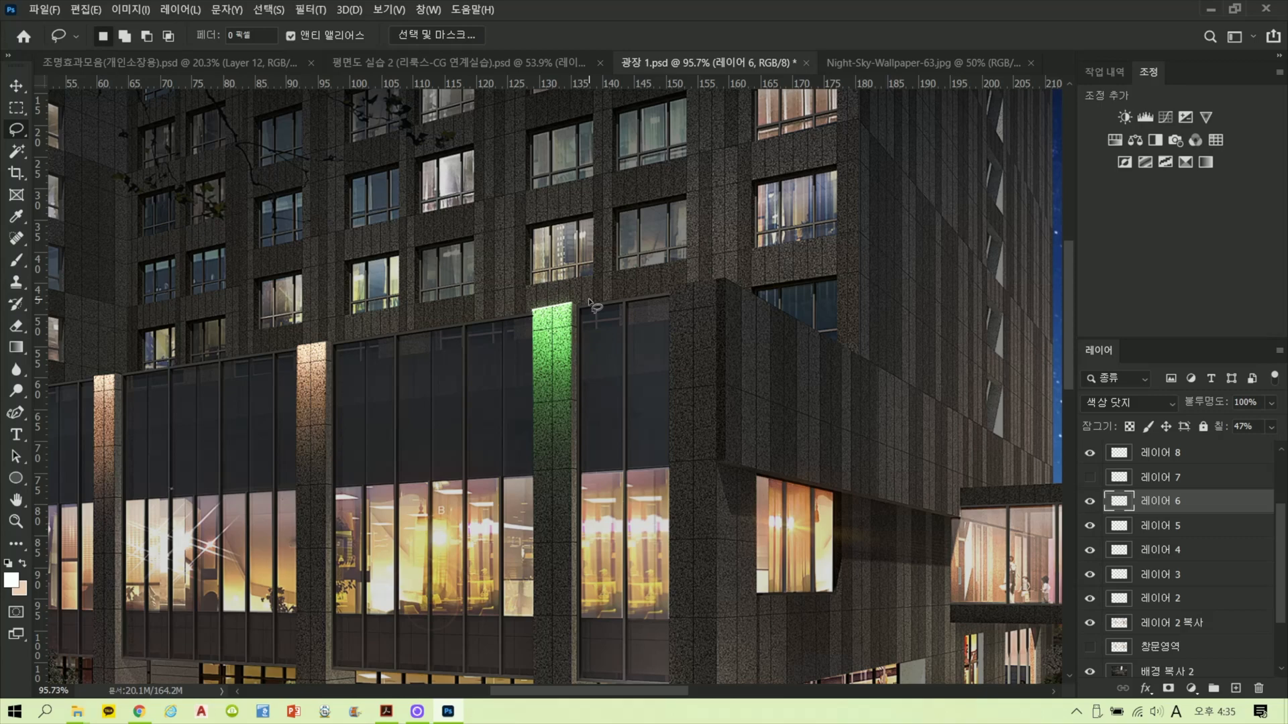
pyautogui.scroll(3, 573, 361)
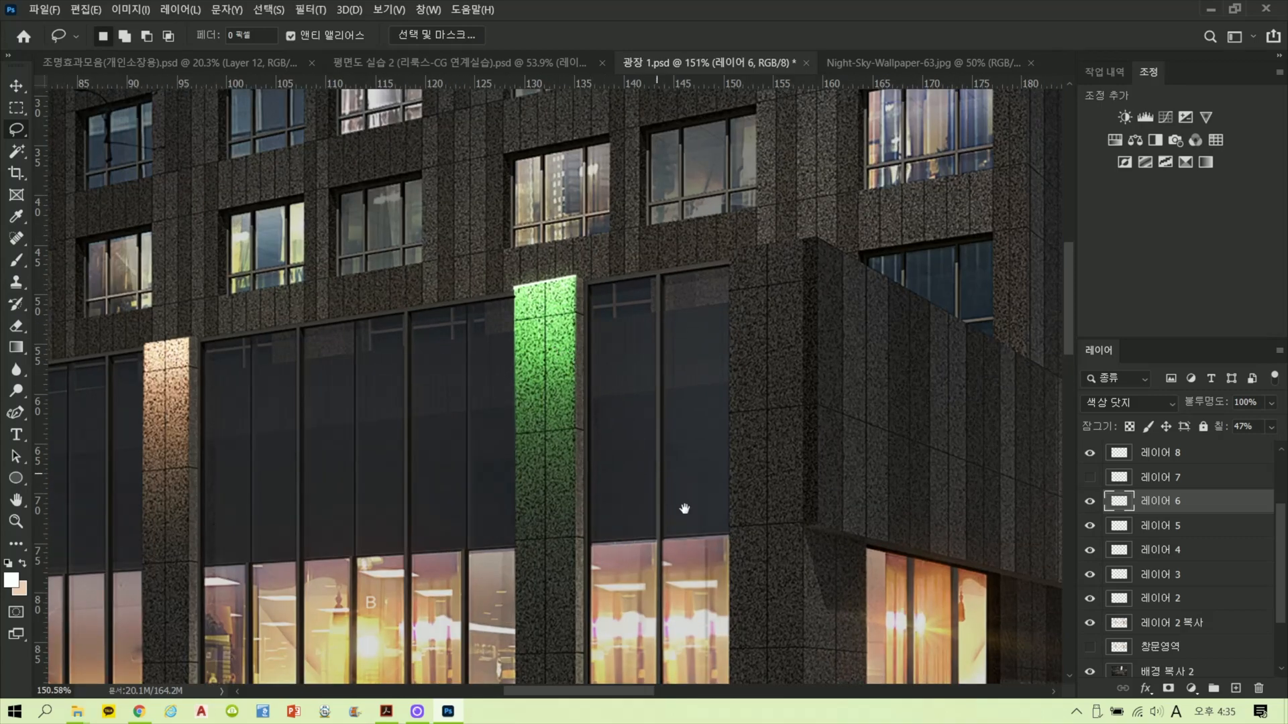
pyautogui.moveTo(684, 508); pyautogui.dragTo(825, 425)
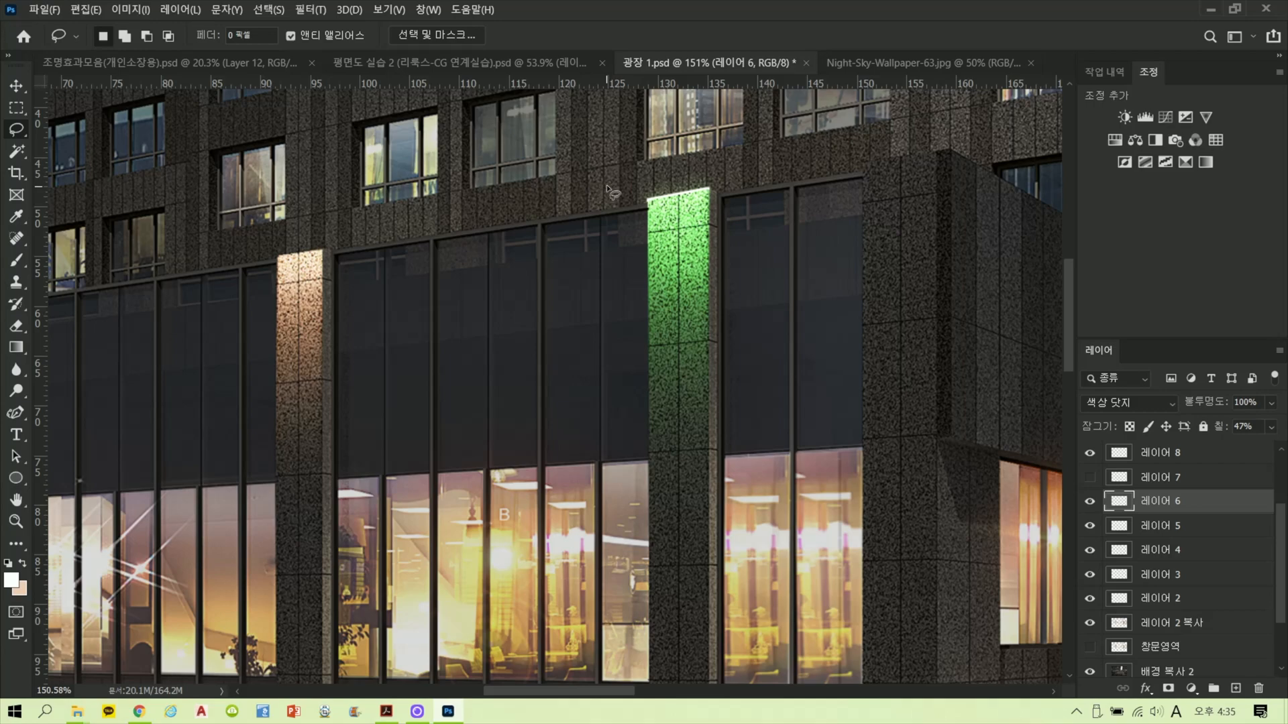
pyautogui.scroll(-2, 607, 192)
pyautogui.scroll(-2, 702, 232)
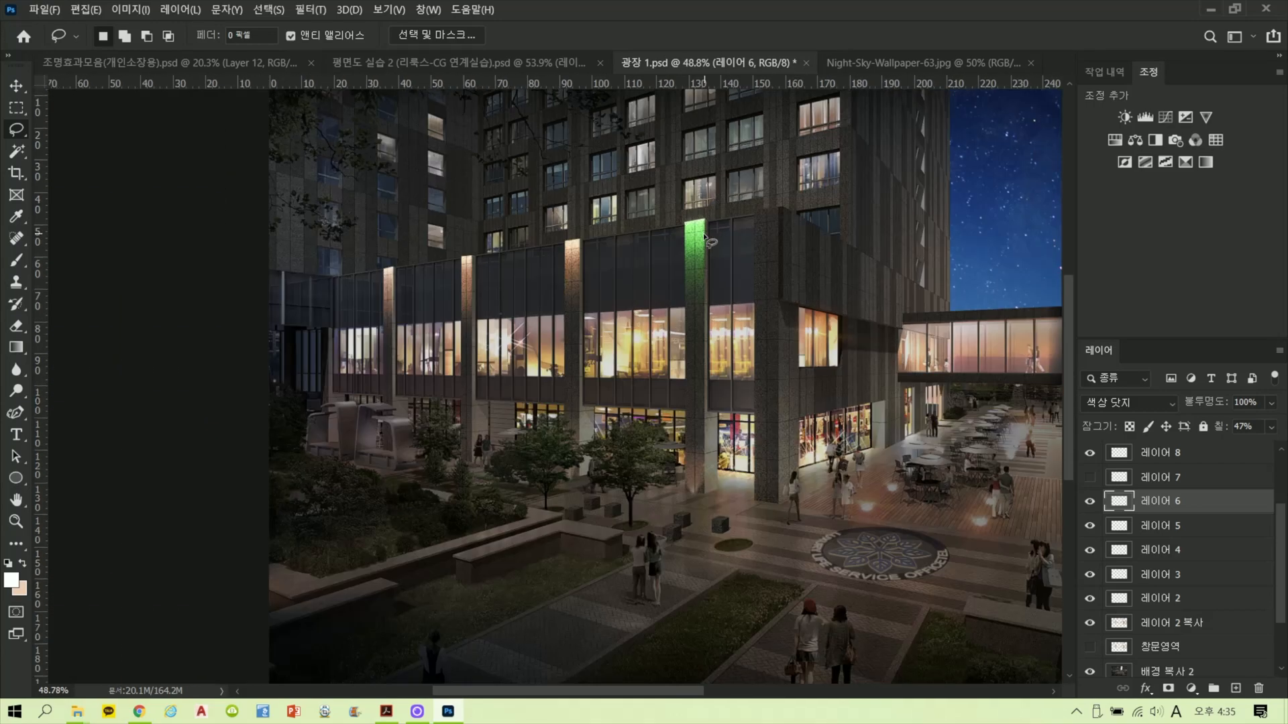
pyautogui.scroll(-2, 704, 238)
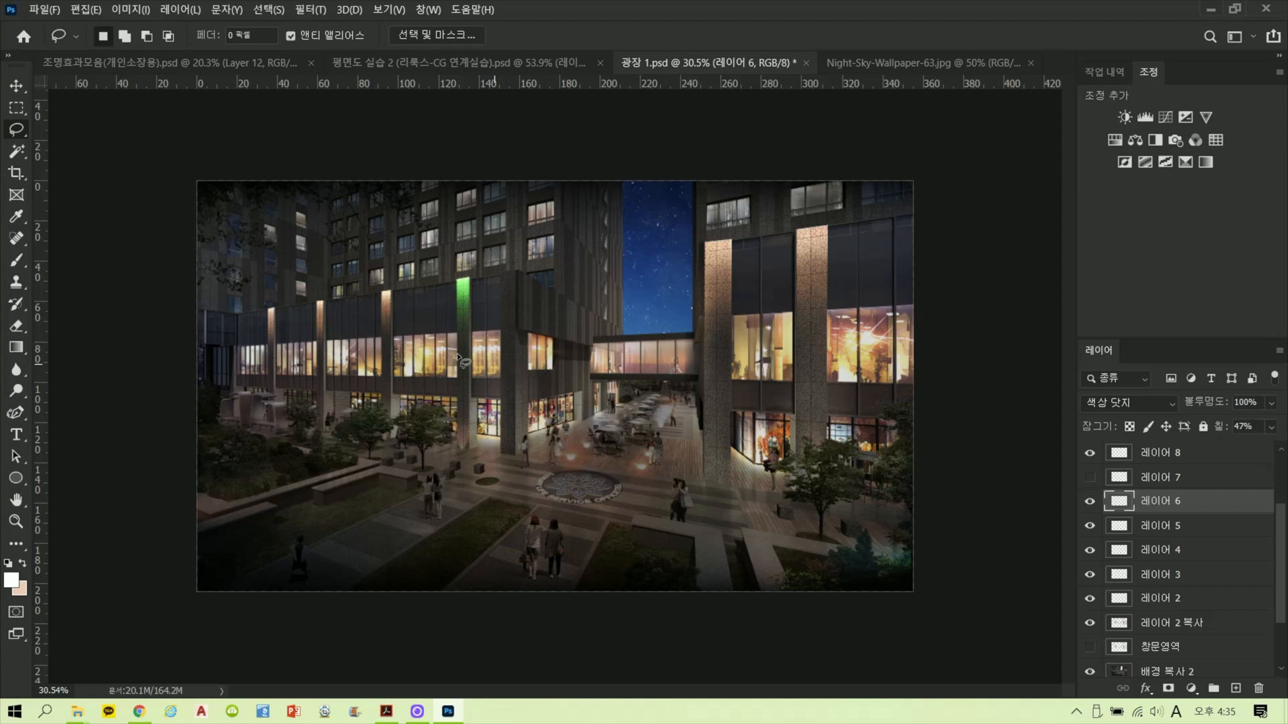
pyautogui.scroll(3, 455, 339)
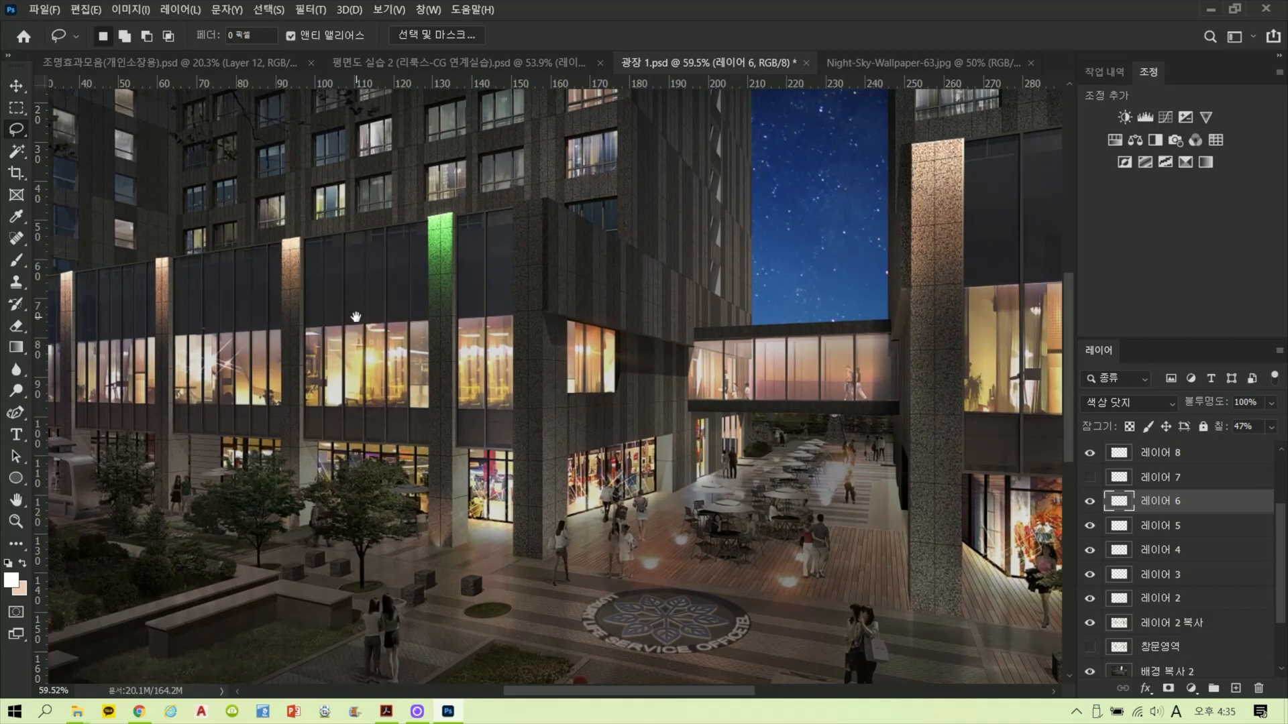
pyautogui.moveTo(399, 342); pyautogui.dragTo(504, 373)
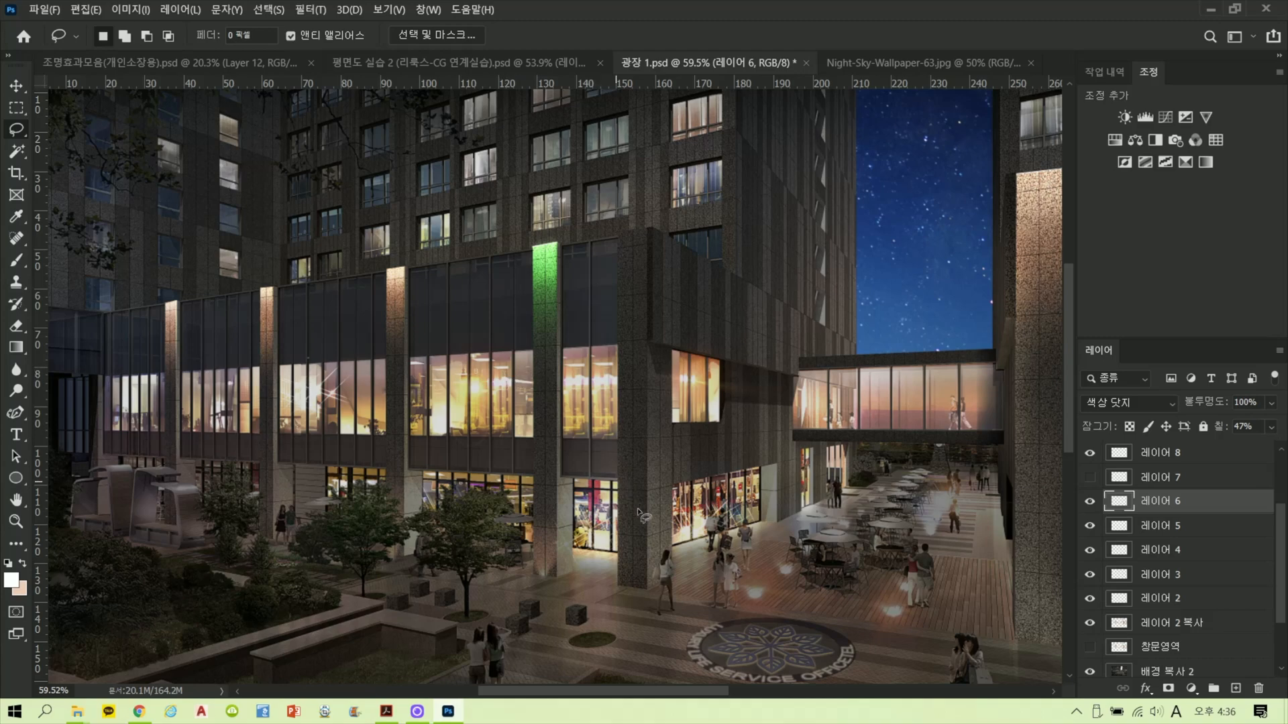
pyautogui.scroll(2, 666, 566)
pyautogui.scroll(4, 666, 566)
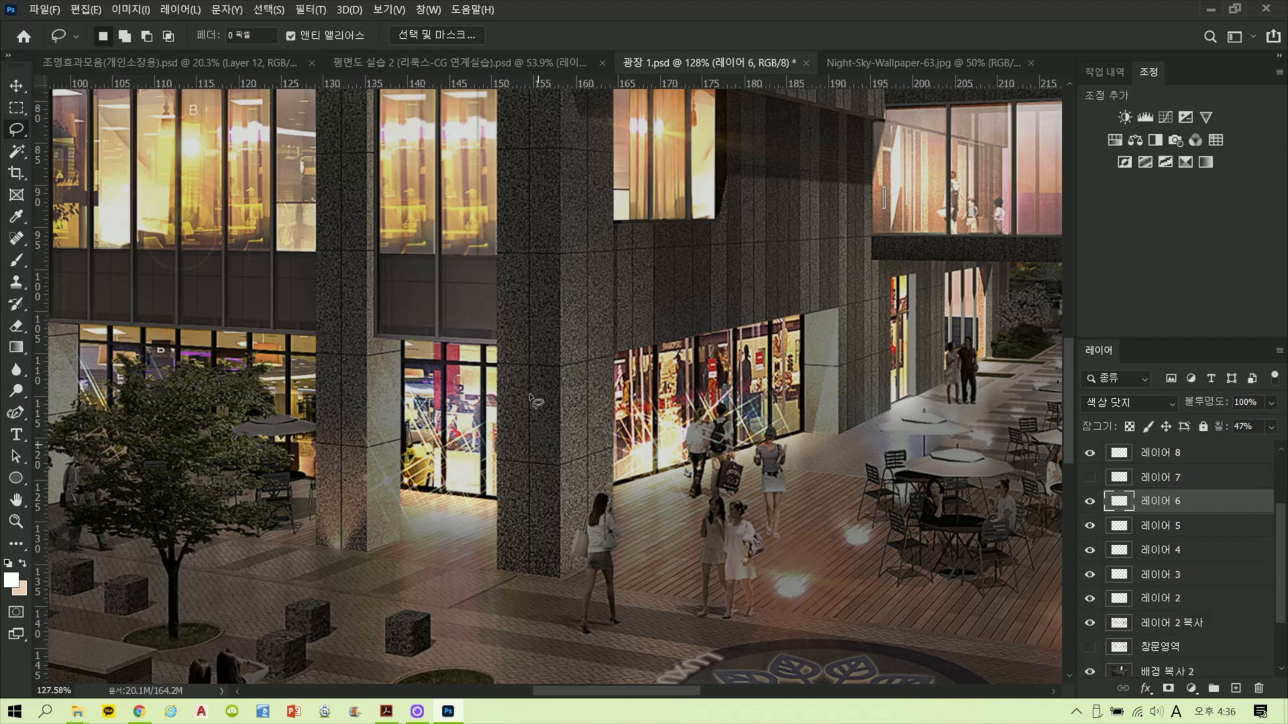
pyautogui.moveTo(533, 402)
pyautogui.mouseDown()
pyautogui.moveTo(539, 372)
pyautogui.moveTo(492, 466)
pyautogui.moveTo(537, 464)
pyautogui.mouseUp()
pyautogui.moveTo(521, 330); pyautogui.dragTo(535, 258)
pyautogui.hotkey('ctrl', 'd')
# Step: Switch to Pinterest in Chrome, return to the boards overview and open the 04. Bracket Lighting board
pyautogui.click(139, 710)
pyautogui.click(281, 12)
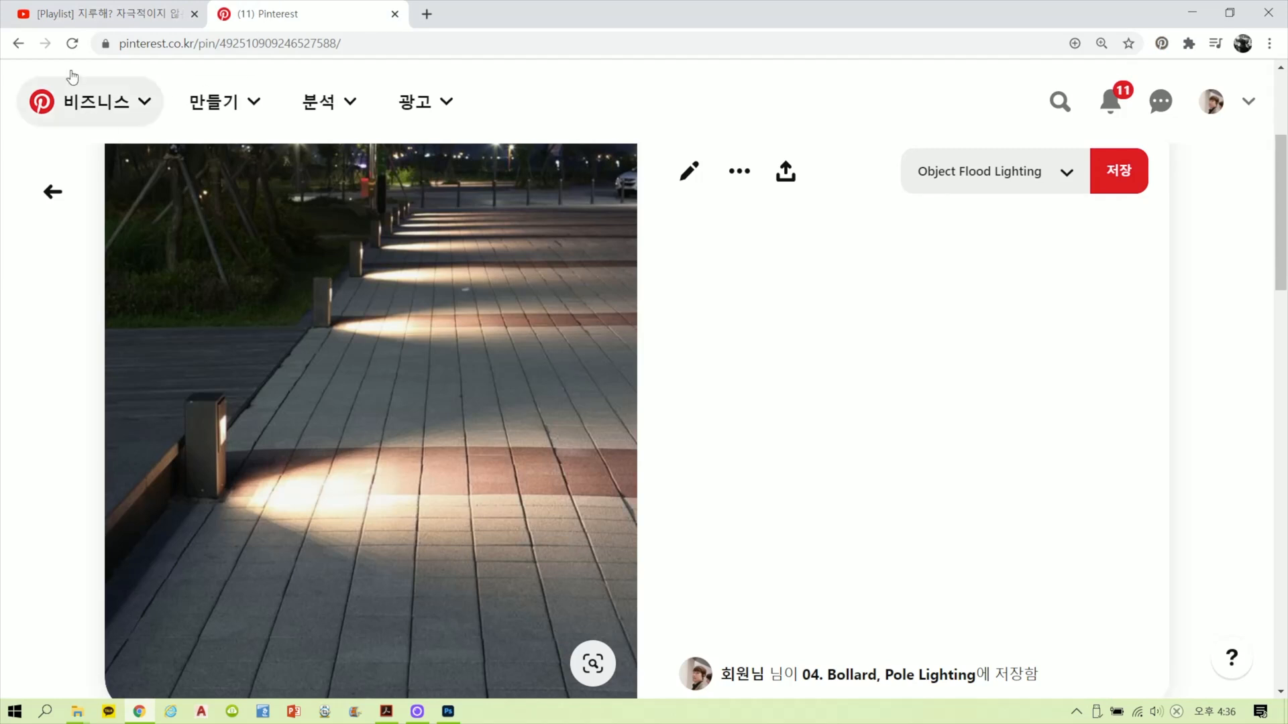
pyautogui.click(19, 44)
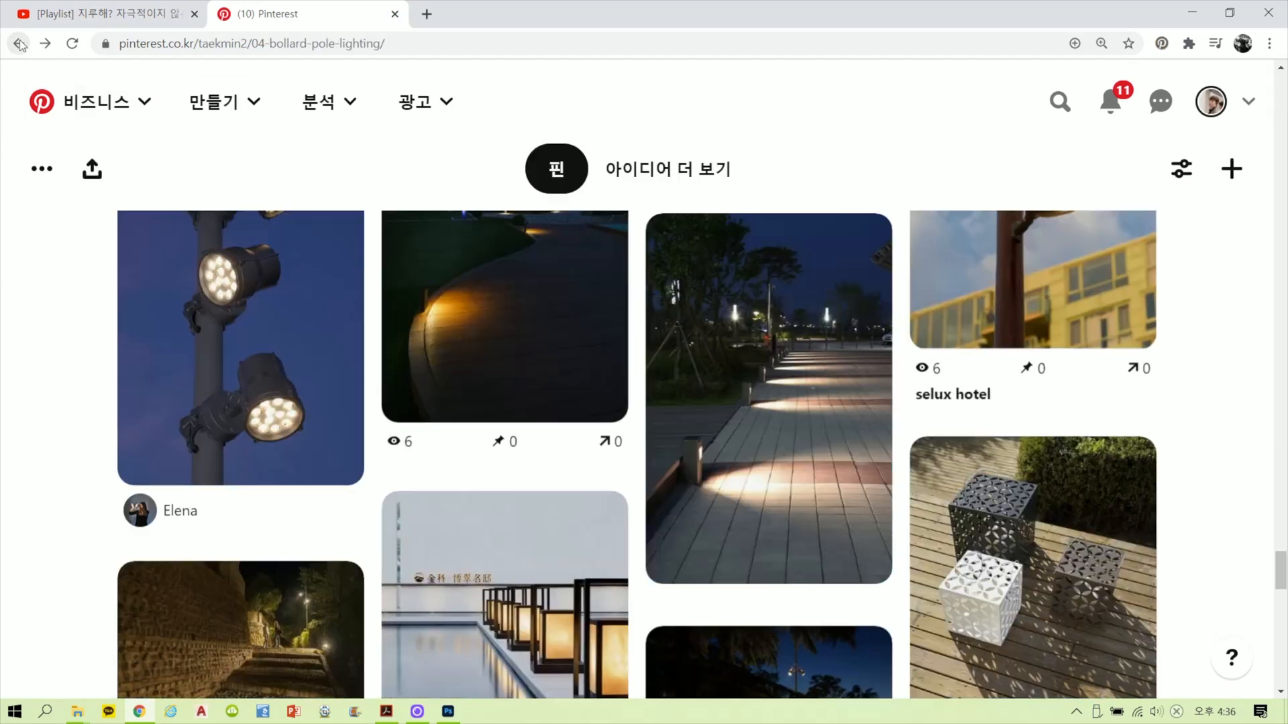
pyautogui.click(22, 51)
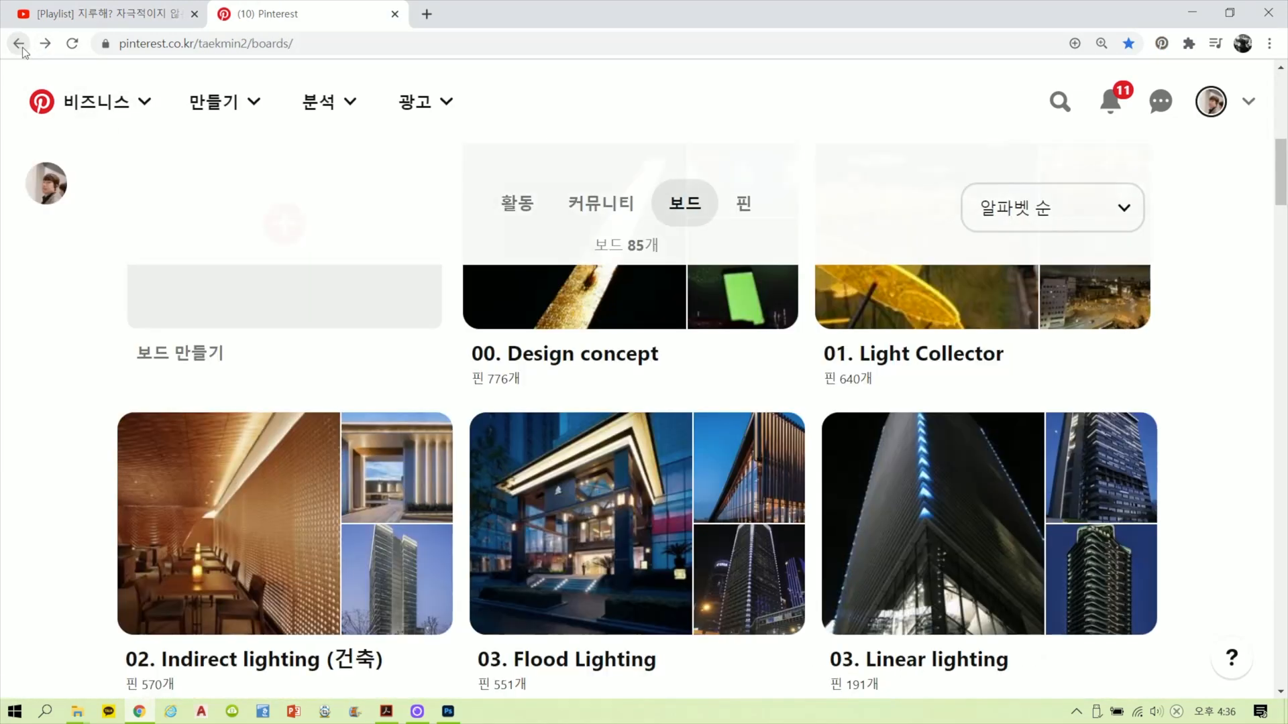
pyautogui.scroll(-5, 666, 454)
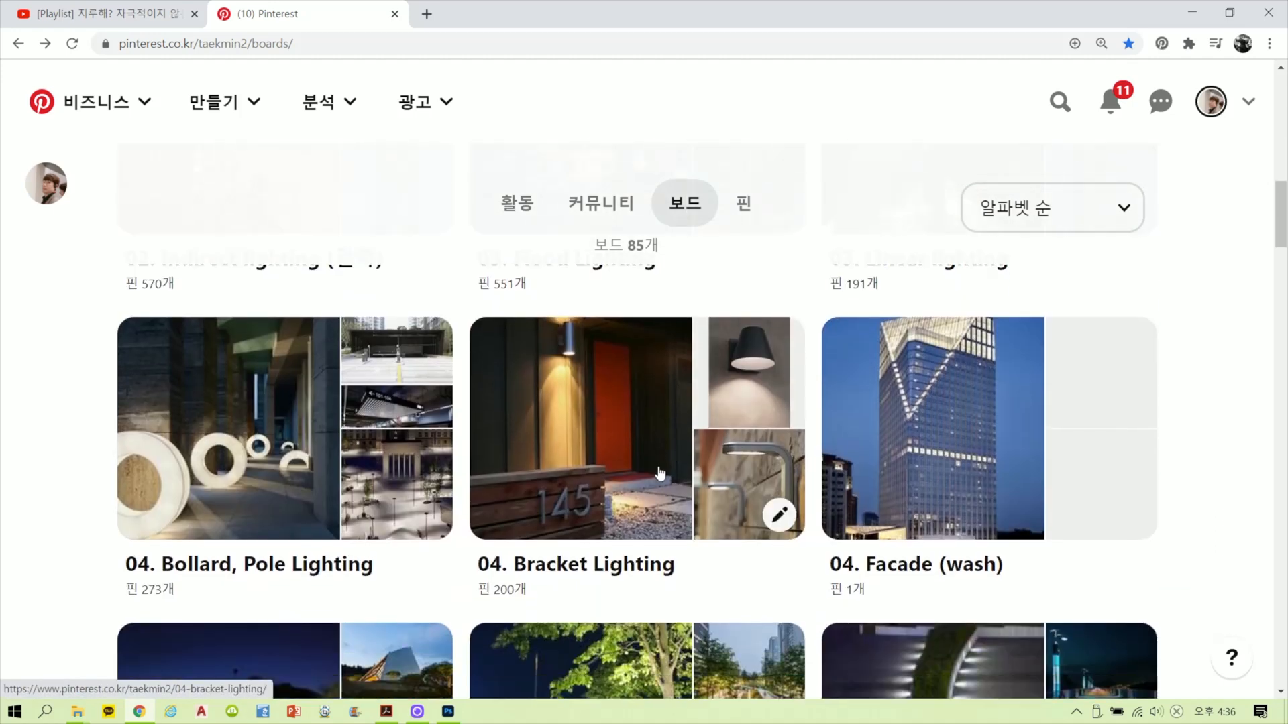
pyautogui.click(587, 458)
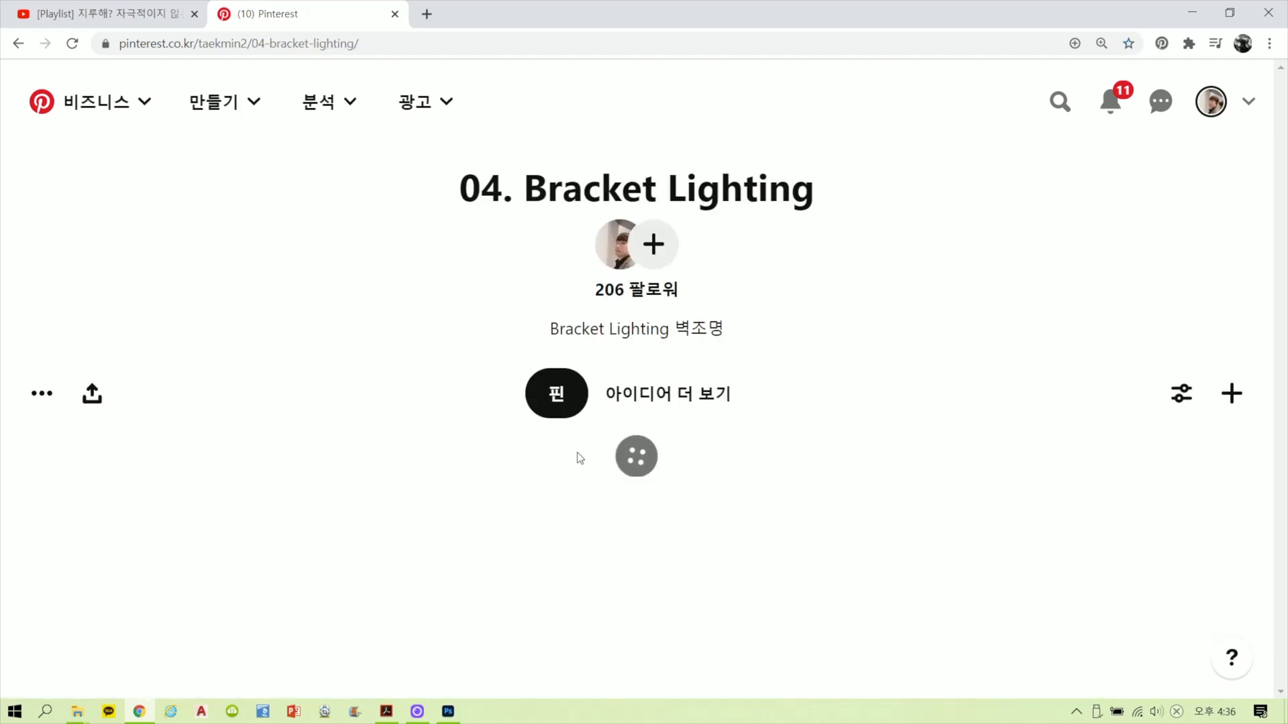
# Step: Browse the 04. Bracket Lighting board for photos of wall-mounted lights washing facades and columns
pyautogui.scroll(-2, 578, 453)
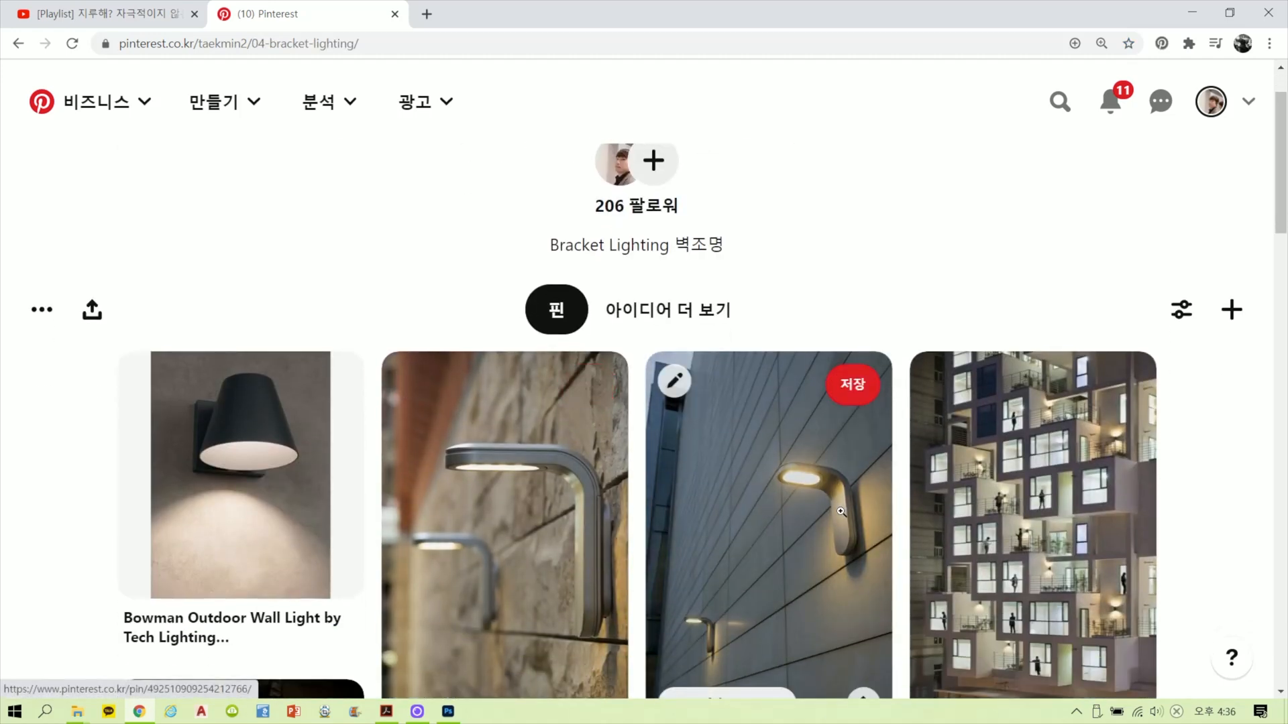
pyautogui.scroll(-3, 840, 511)
pyautogui.scroll(-5, 830, 377)
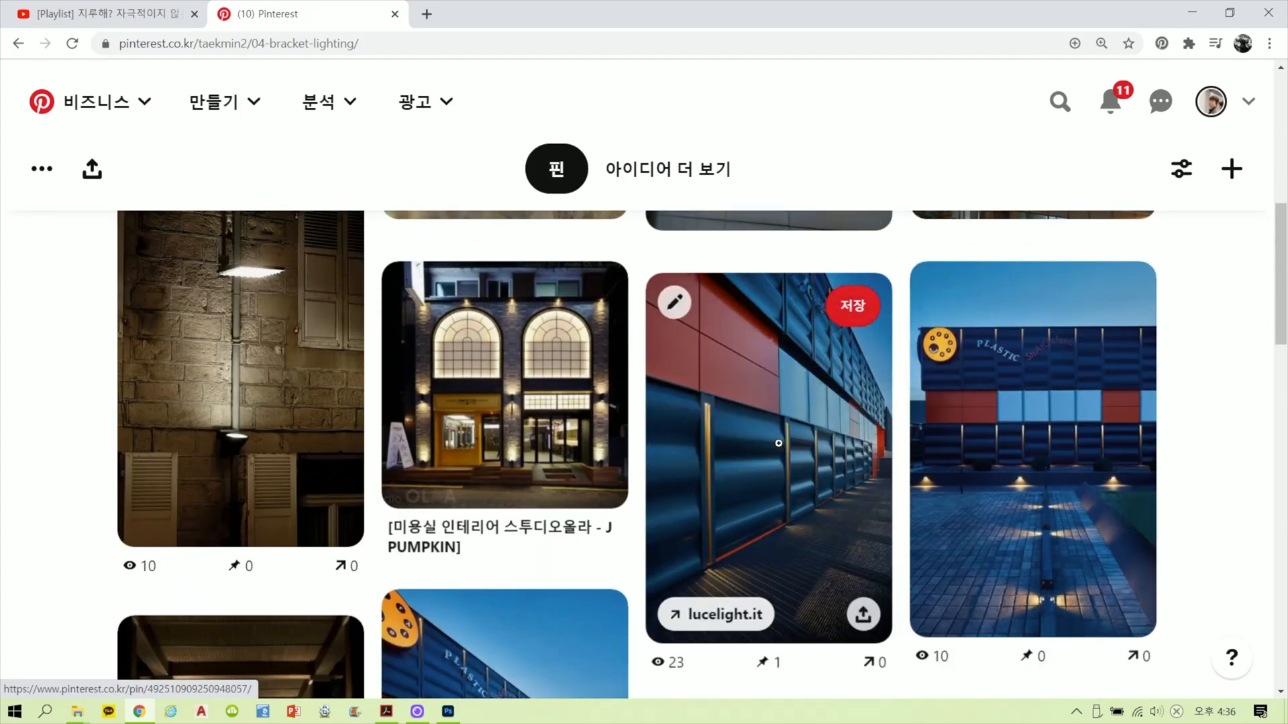
pyautogui.scroll(-10, 795, 479)
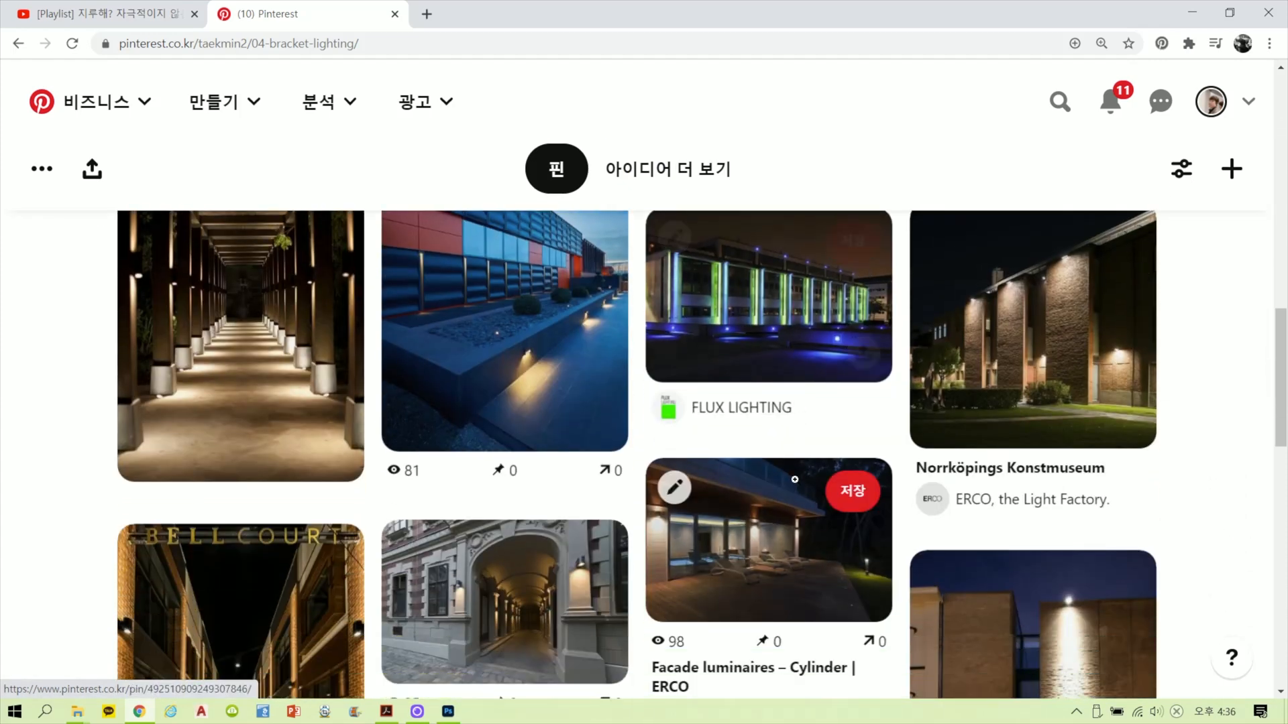
pyautogui.scroll(-9, 797, 485)
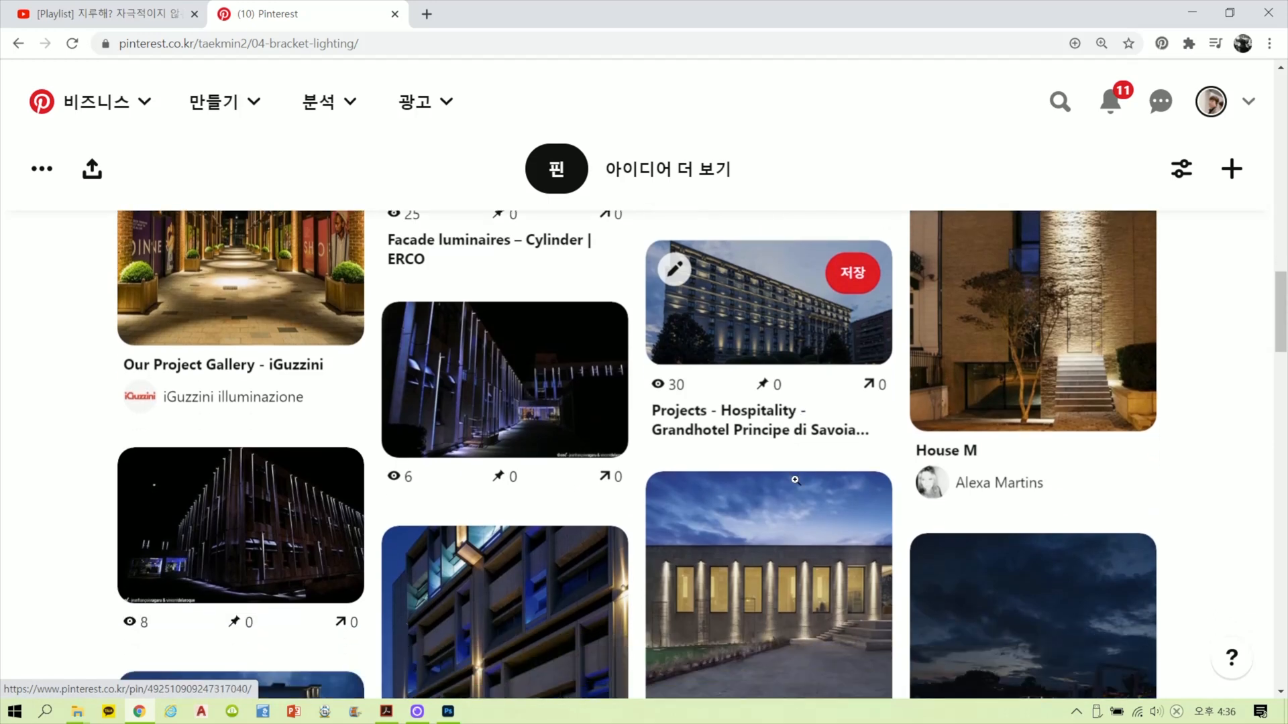
pyautogui.scroll(-9, 795, 479)
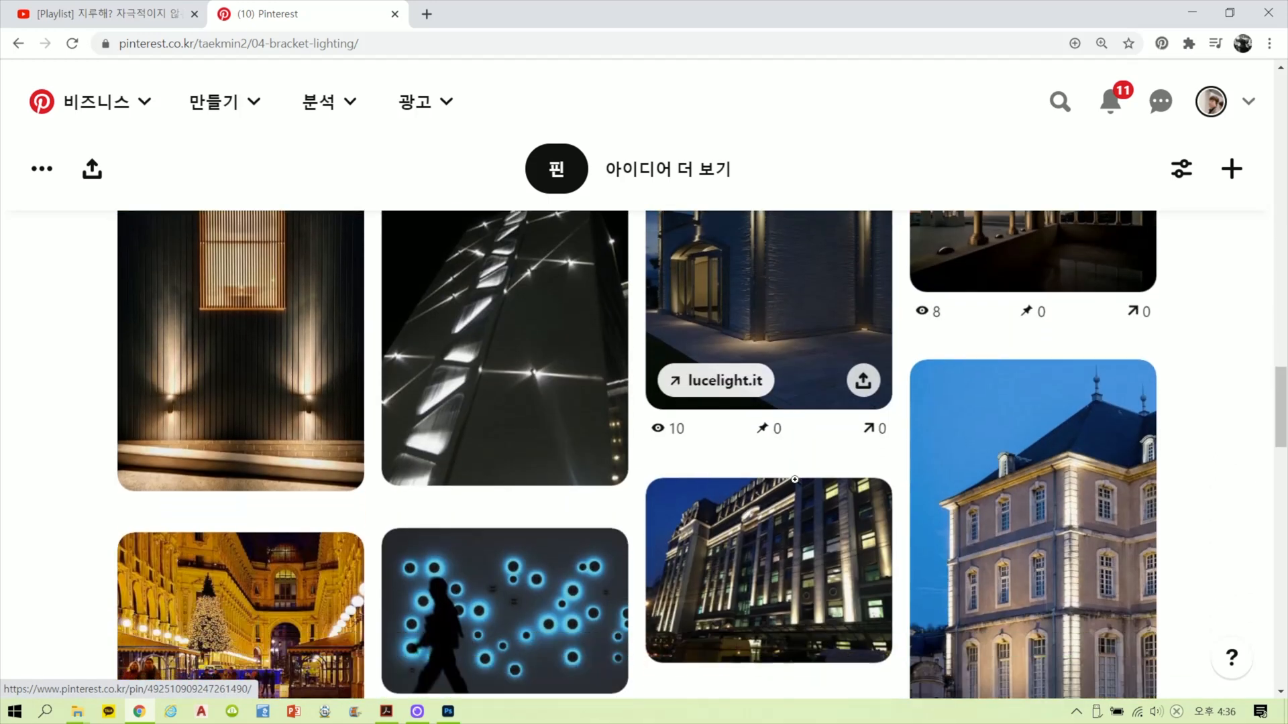
pyautogui.scroll(-11, 795, 480)
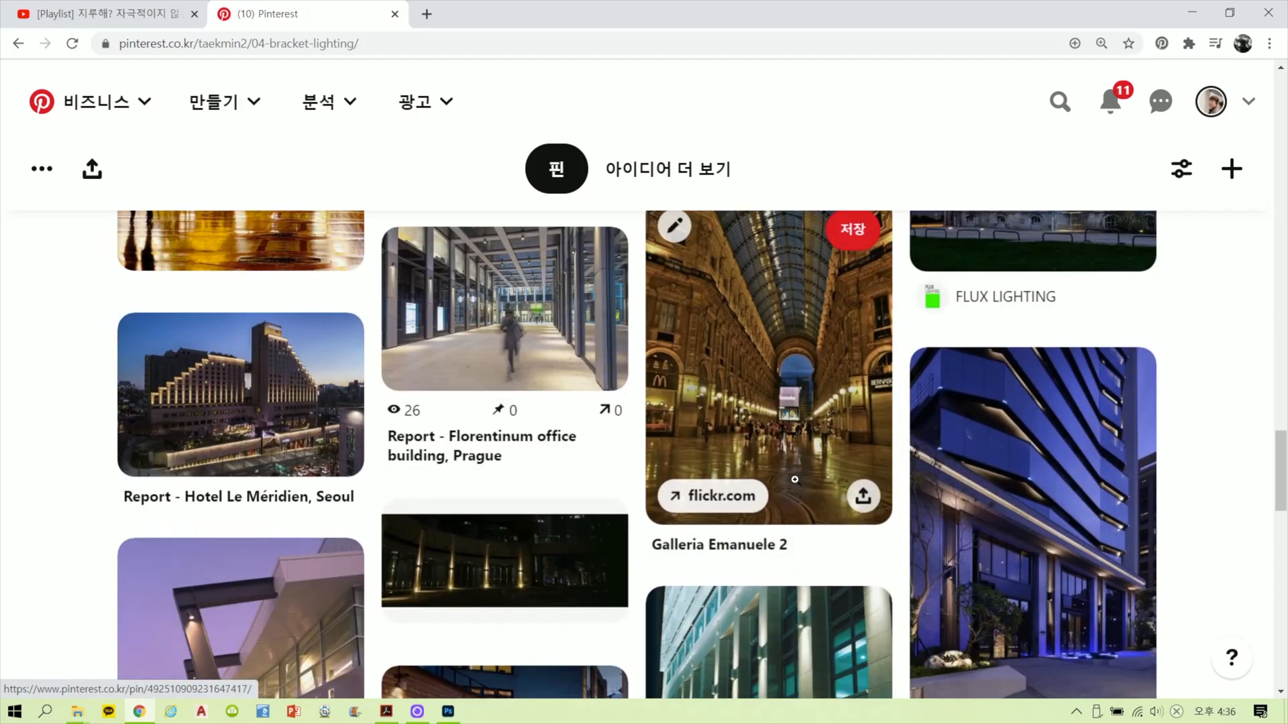
pyautogui.scroll(-11, 797, 478)
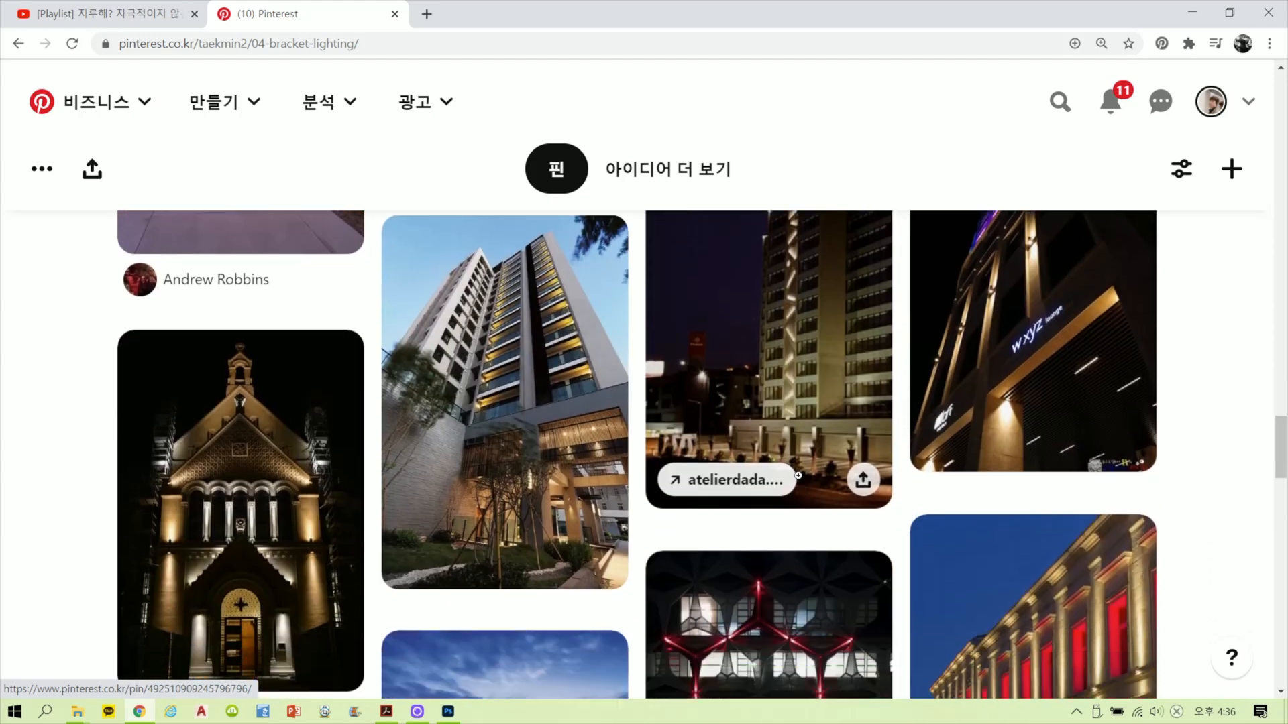
pyautogui.scroll(-1, 798, 475)
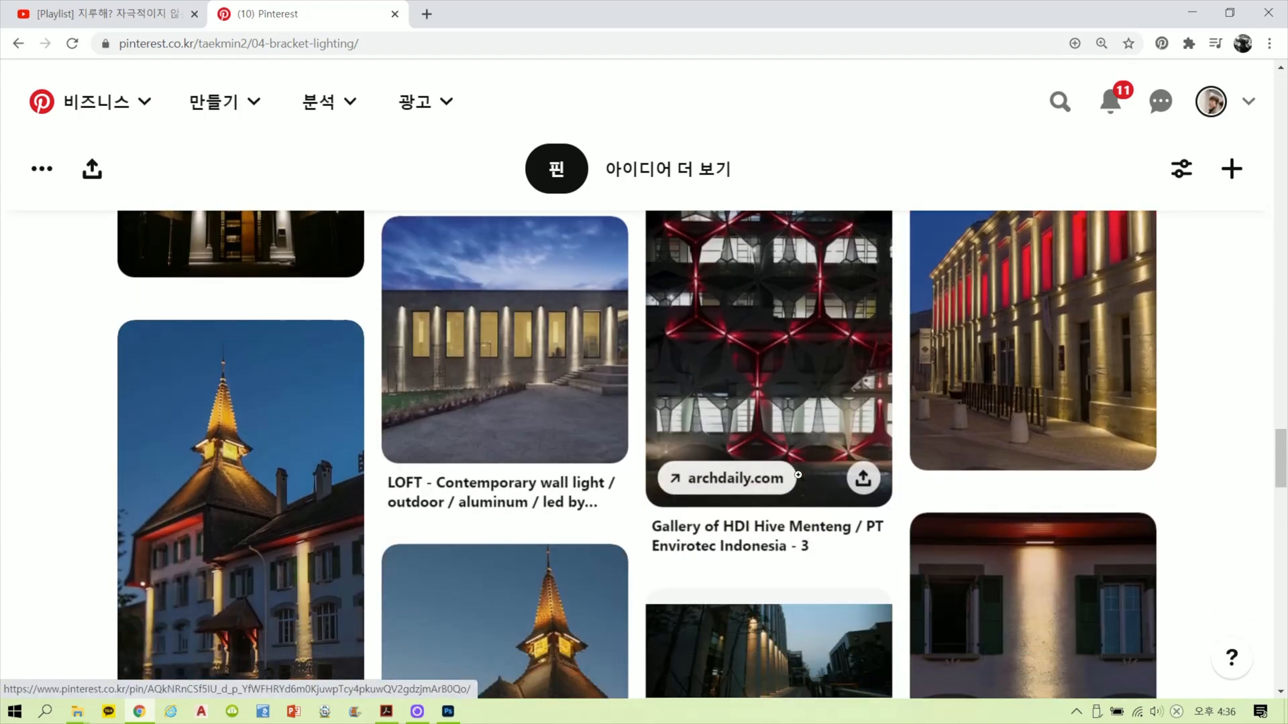
pyautogui.scroll(-9, 798, 483)
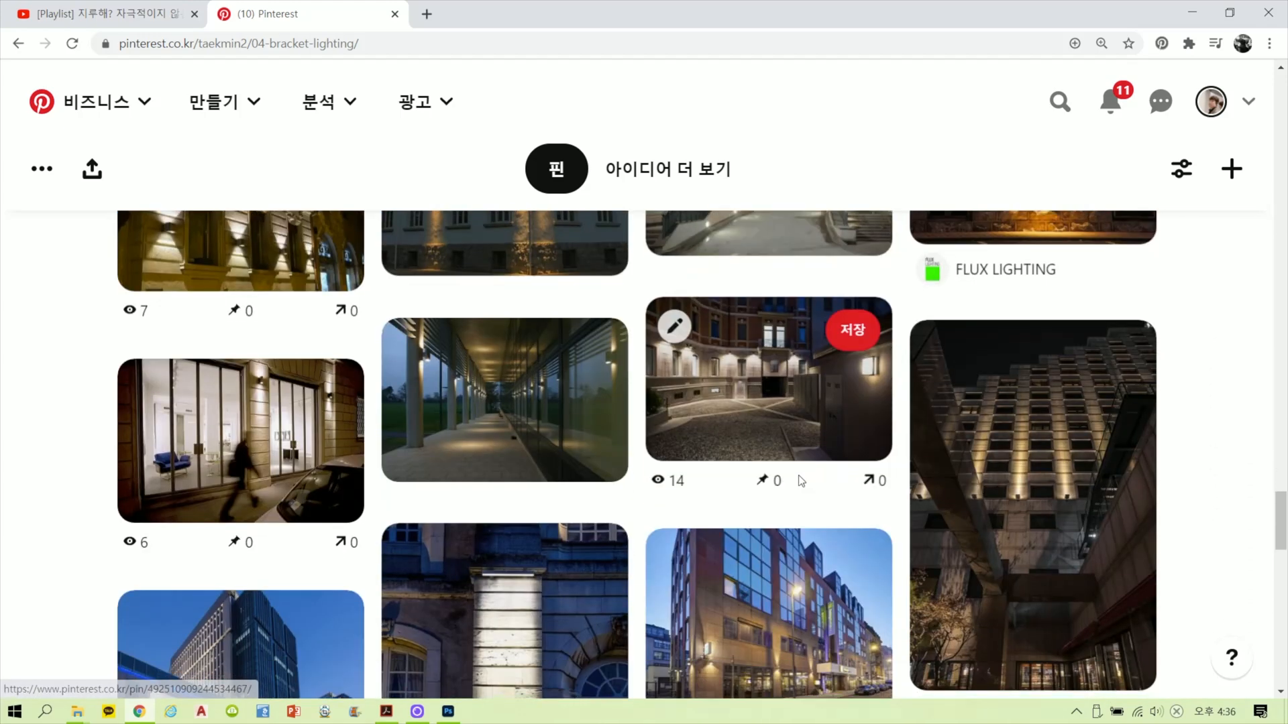
pyautogui.scroll(-4, 781, 491)
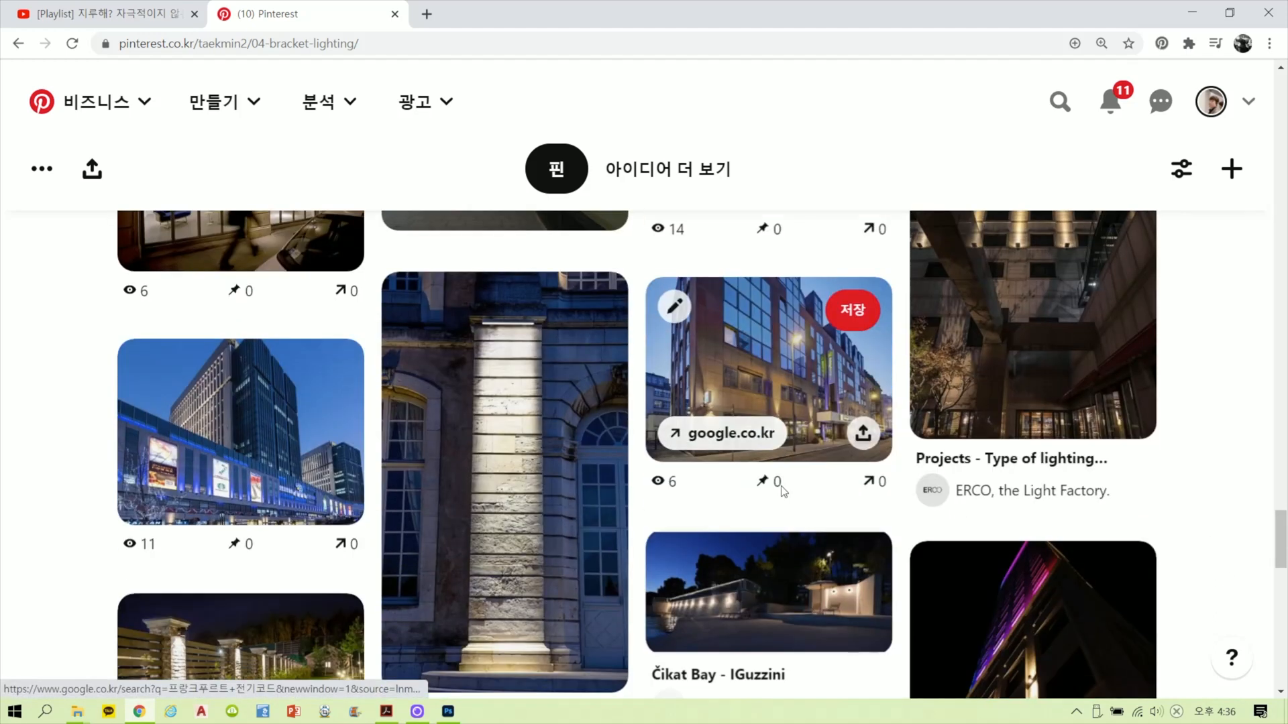
pyautogui.scroll(4, 781, 492)
# Step: Open the storefront wall-light pin from ERCO, view its photo and go back to the board
pyautogui.click(224, 456)
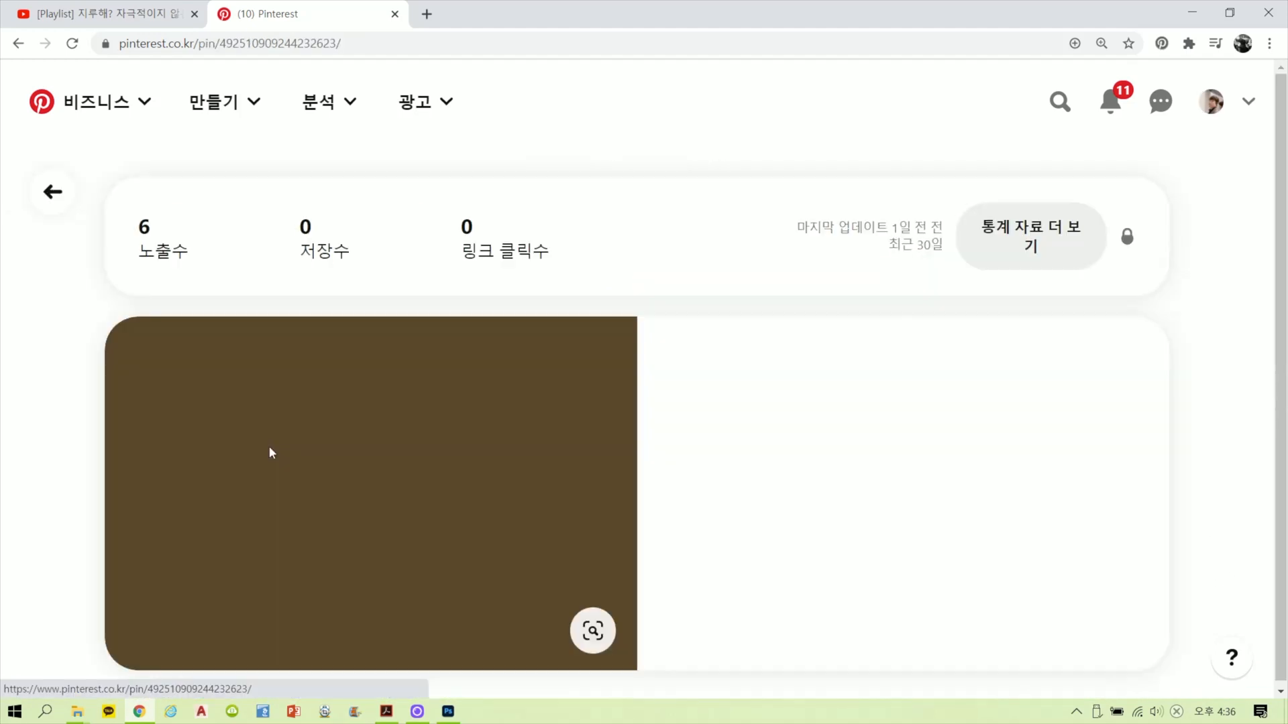
pyautogui.scroll(-1, 751, 491)
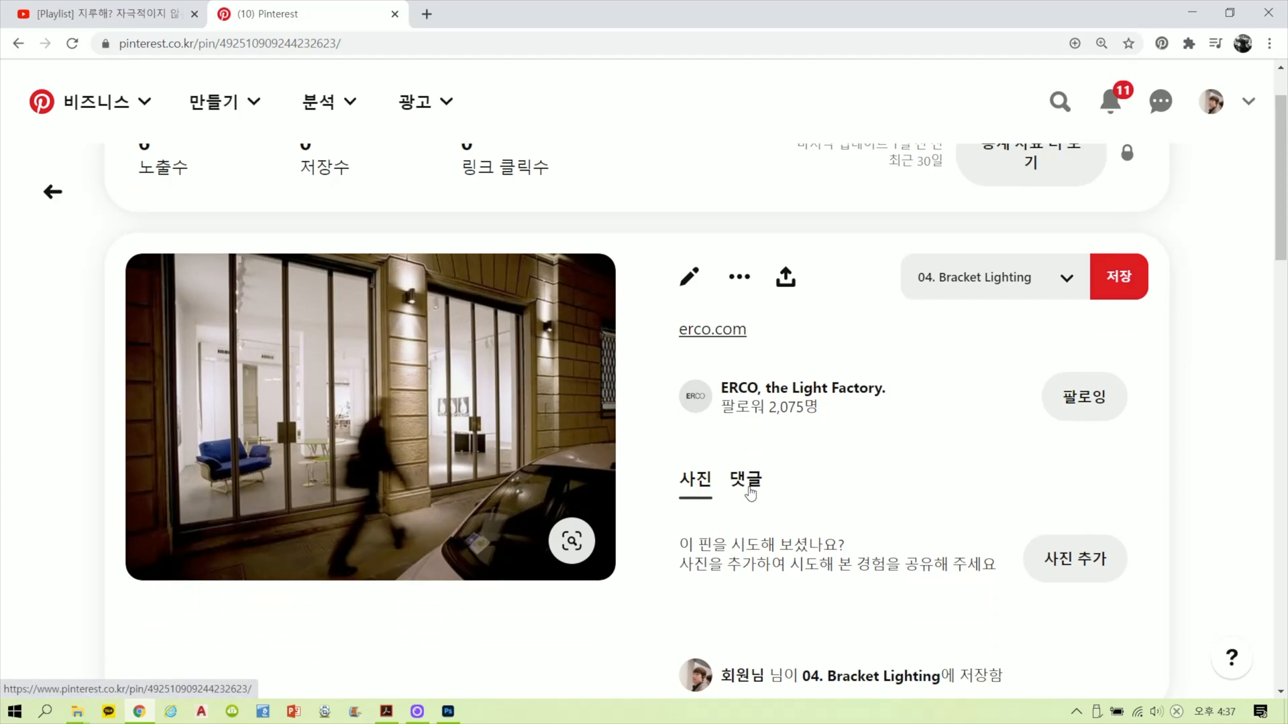
pyautogui.hotkey('alt', 'Left')
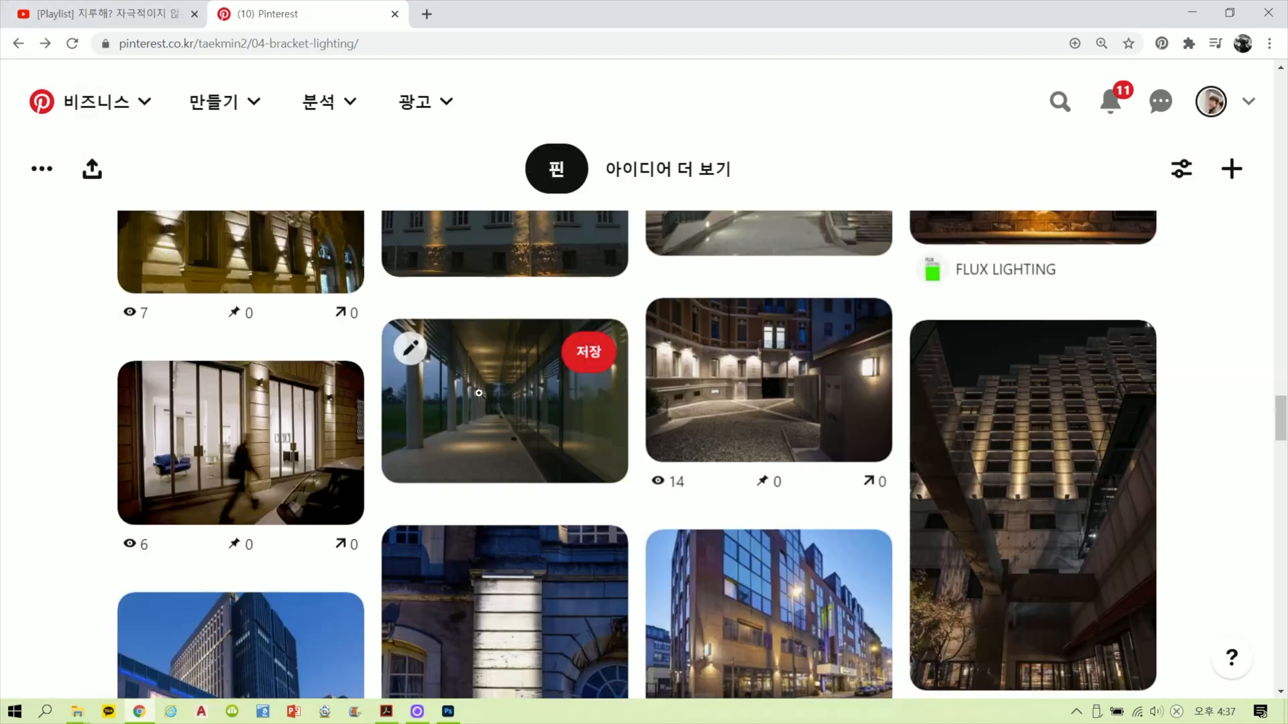
# Step: Look through more bracket lighting references, then return to Photoshop and inspect the unlit corner column up close
pyautogui.scroll(-3, 462, 382)
pyautogui.scroll(-6, 479, 394)
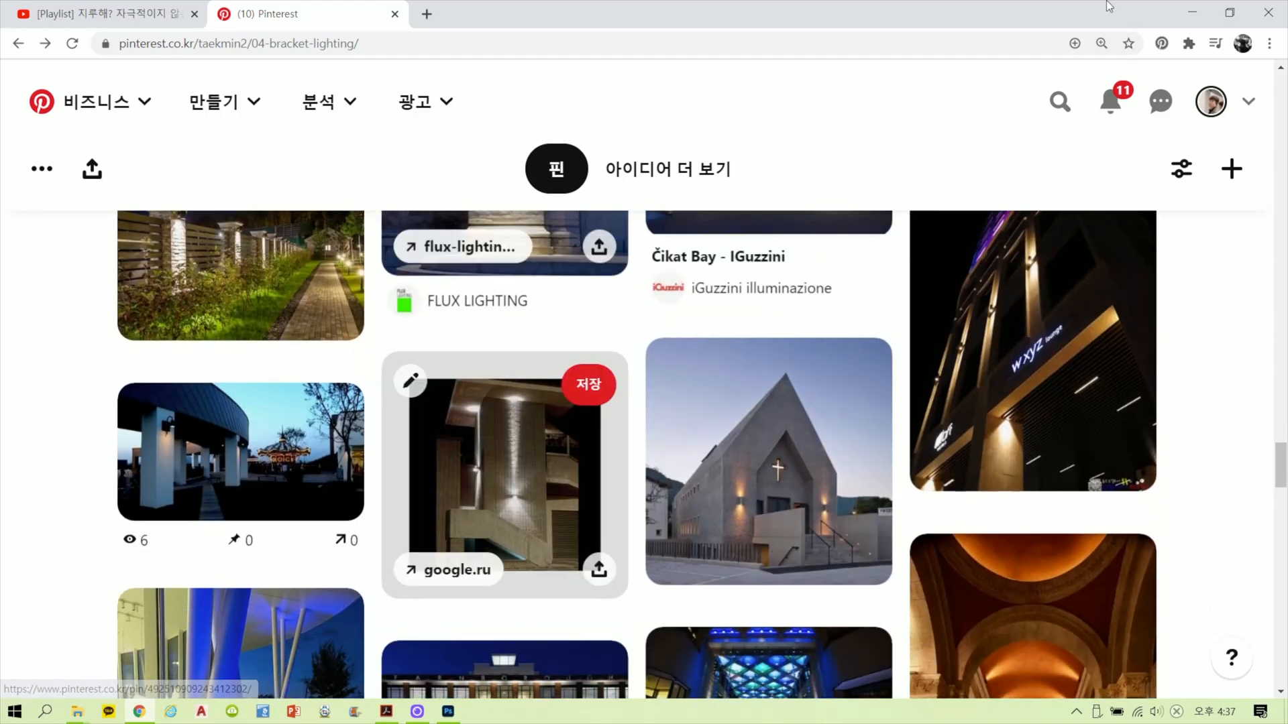
pyautogui.click(1192, 12)
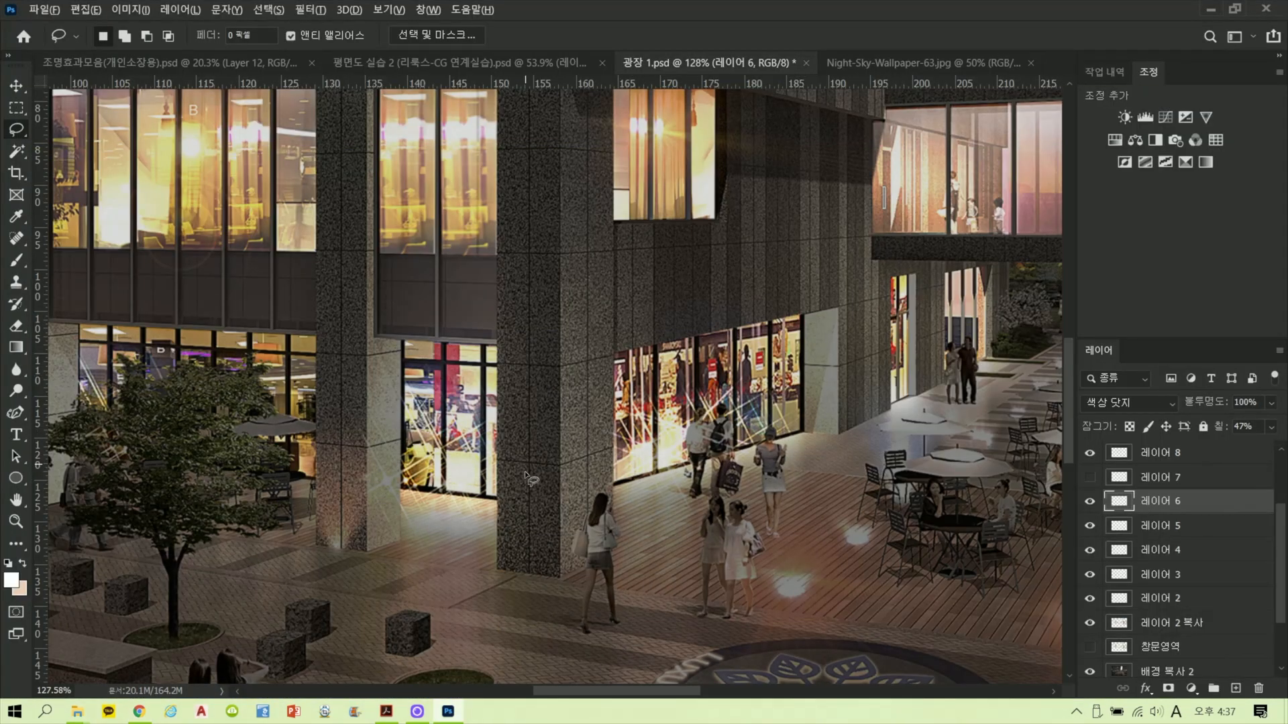
pyautogui.scroll(2, 533, 497)
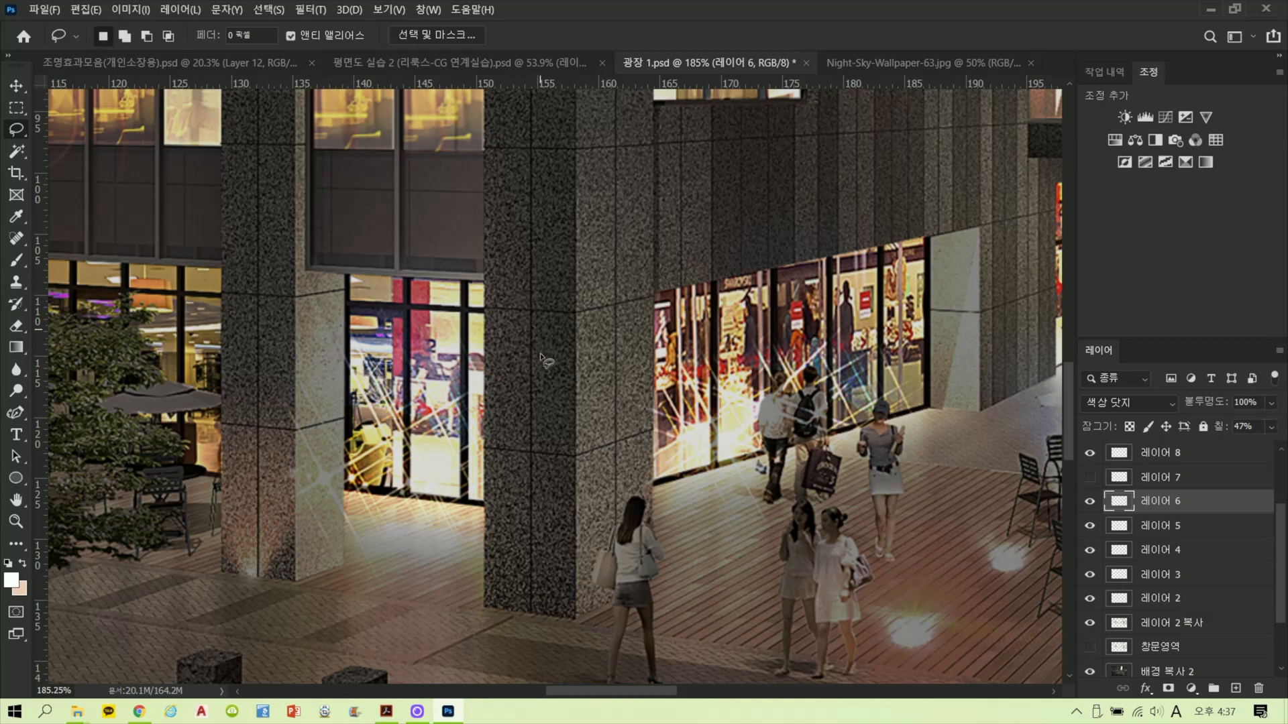
# Step: Switch to Chrome and search the web for 영공조명 in a new tab
pyautogui.click(148, 713)
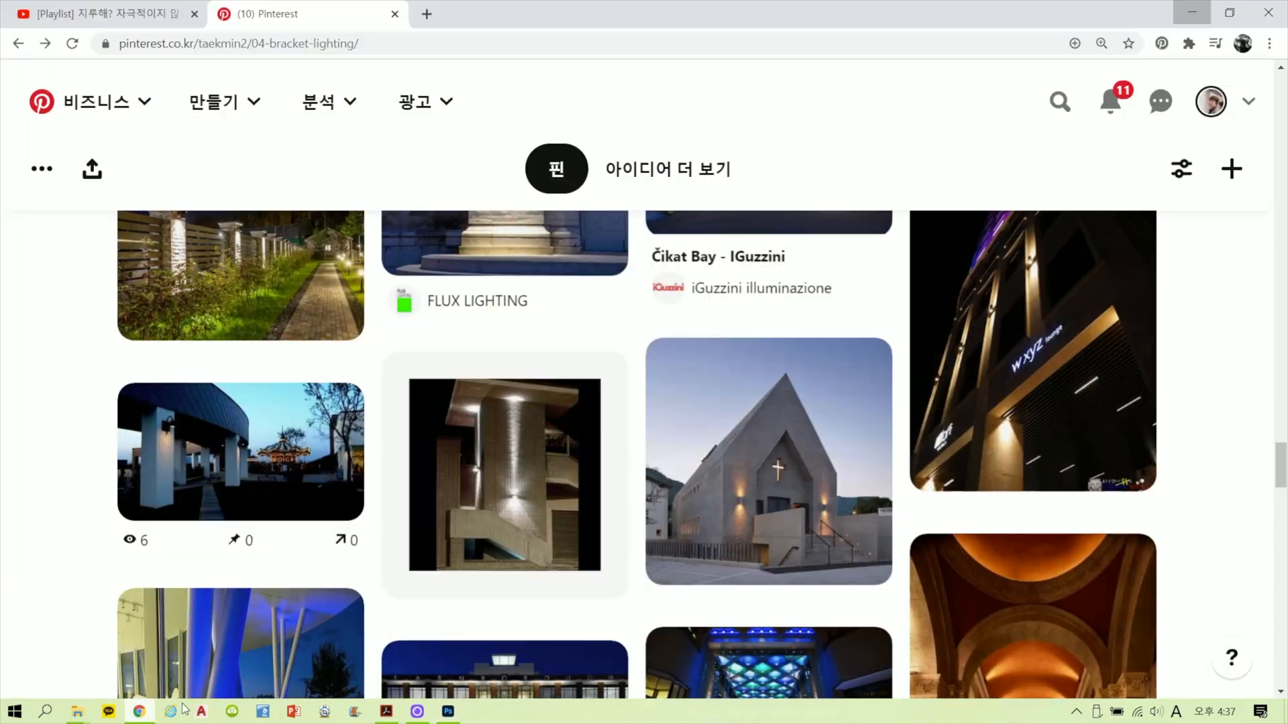
pyautogui.click(426, 13)
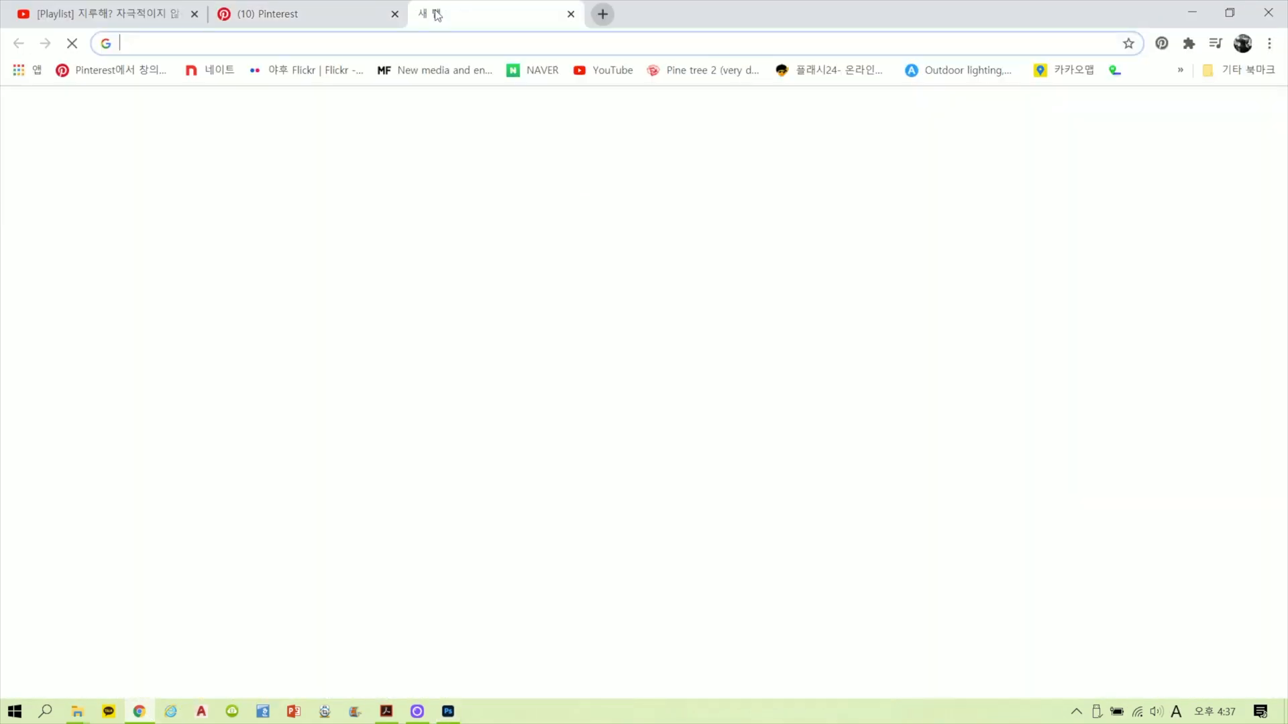
pyautogui.click(609, 43)
pyautogui.write('dud')
pyautogui.press('BackSpace')
pyautogui.press('BackSpace')
pyautogui.press('BackSpace')
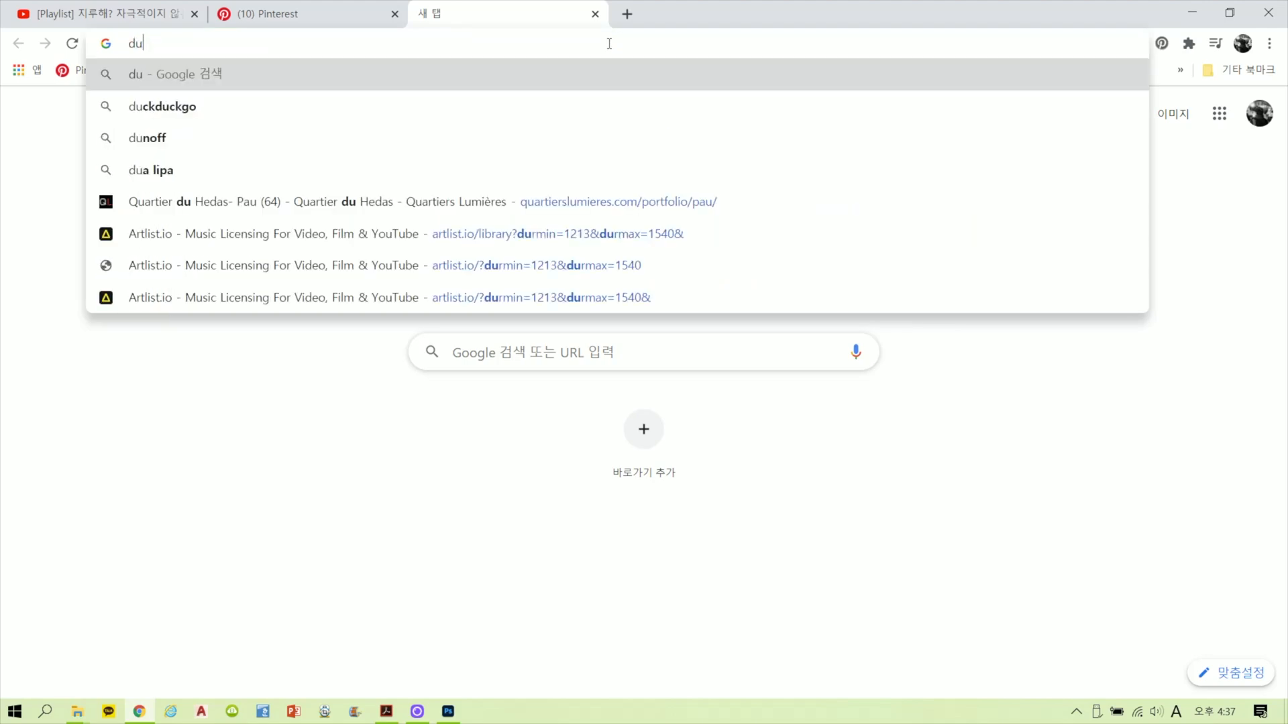
pyautogui.press('Hangul')
pyautogui.write('영공조명')
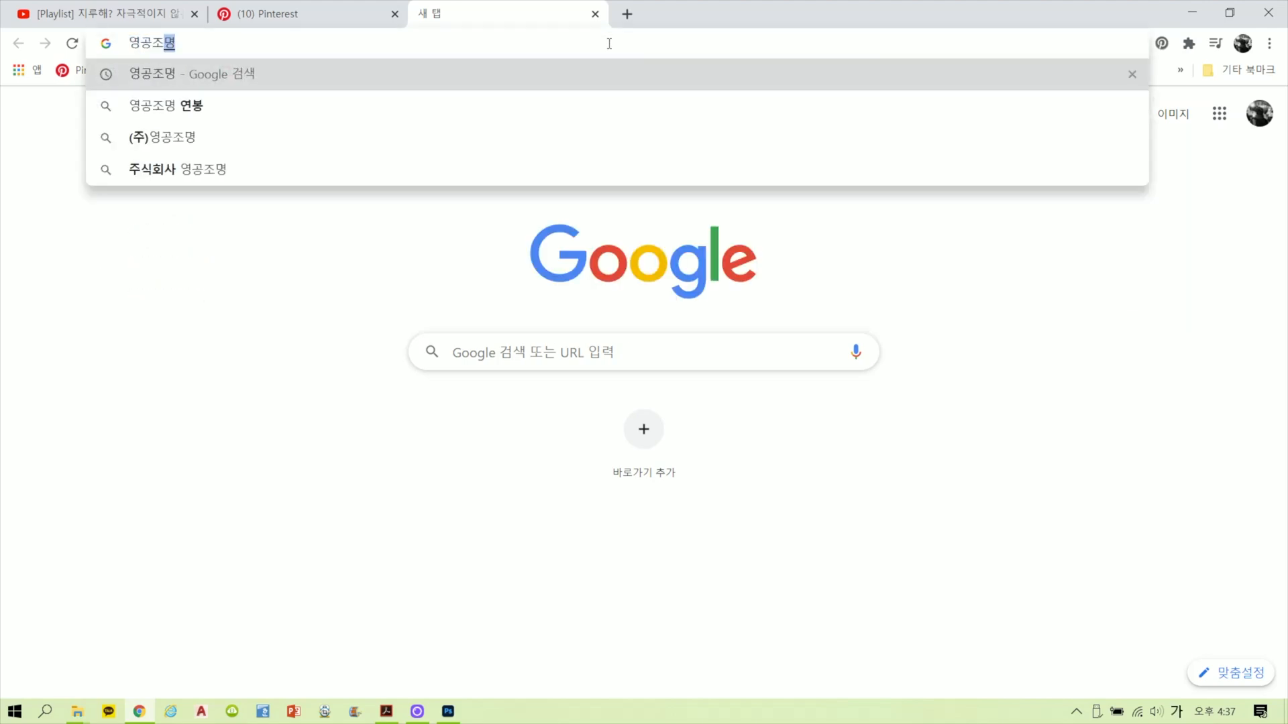
pyautogui.press('Return')
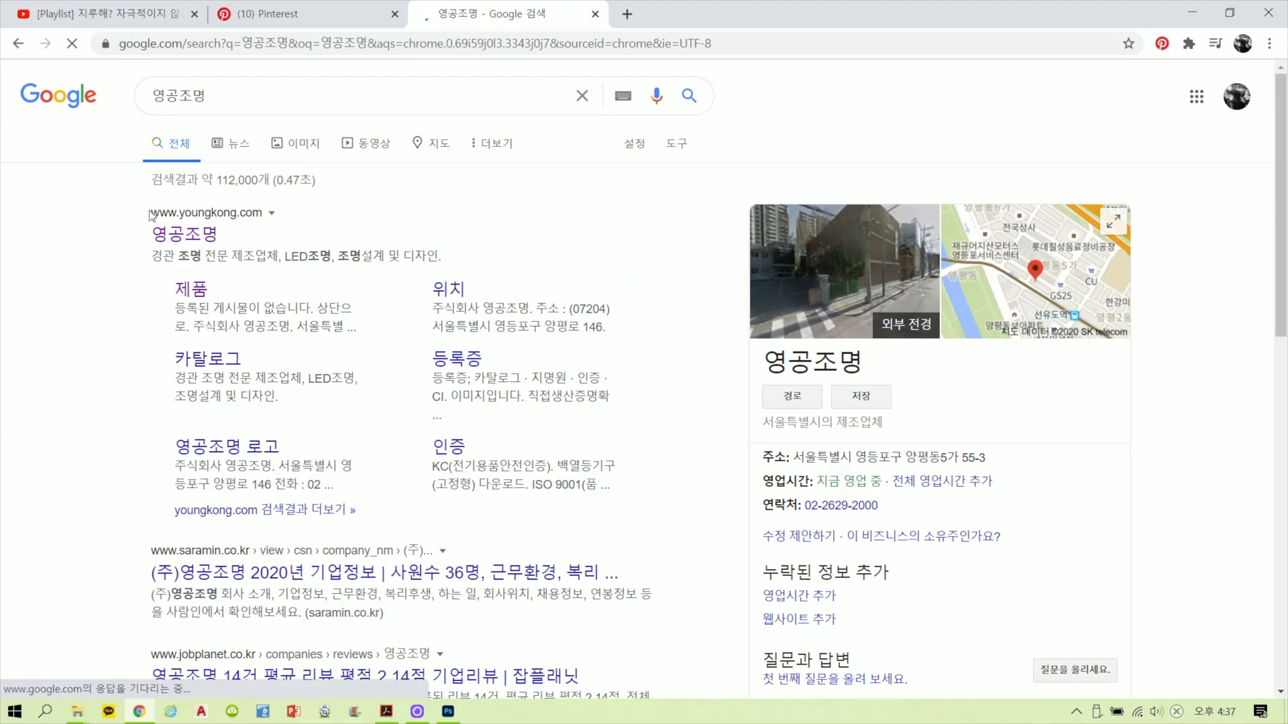
# Step: Open the Youngkong Lighting website and go to the LEO product page among the outdoor surface mounted luminaires
pyautogui.click(183, 238)
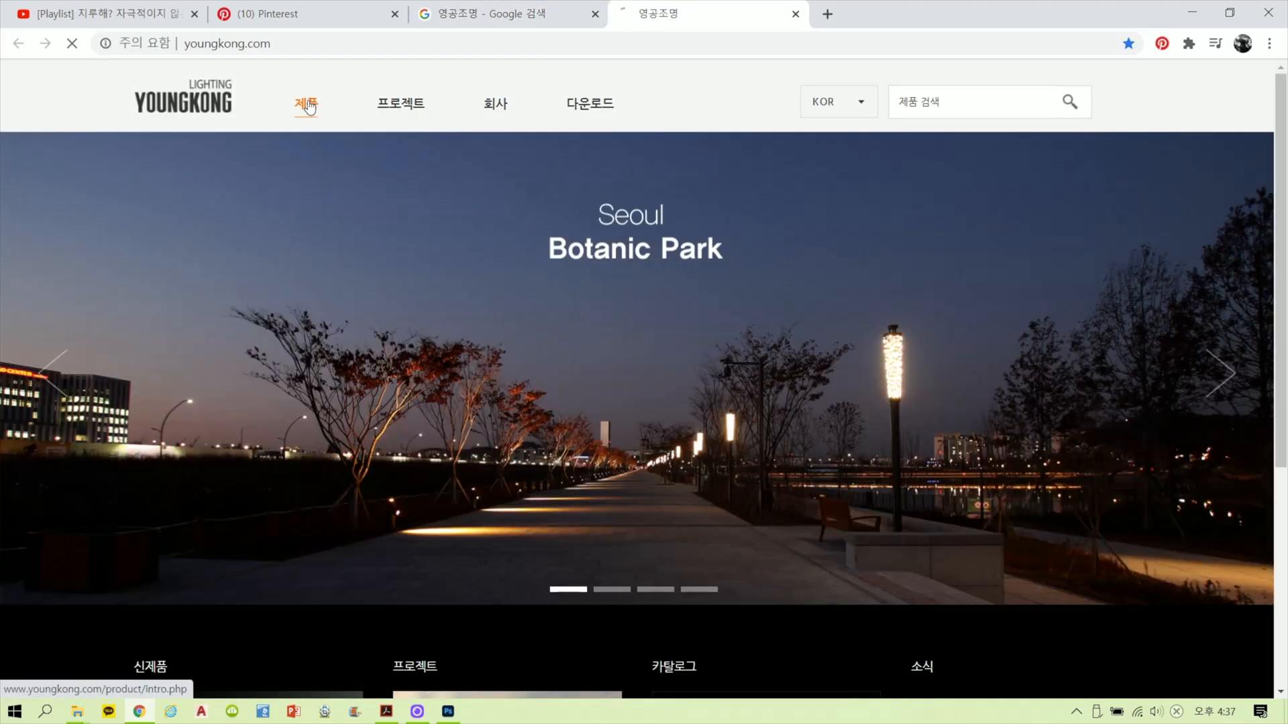
pyautogui.click(308, 107)
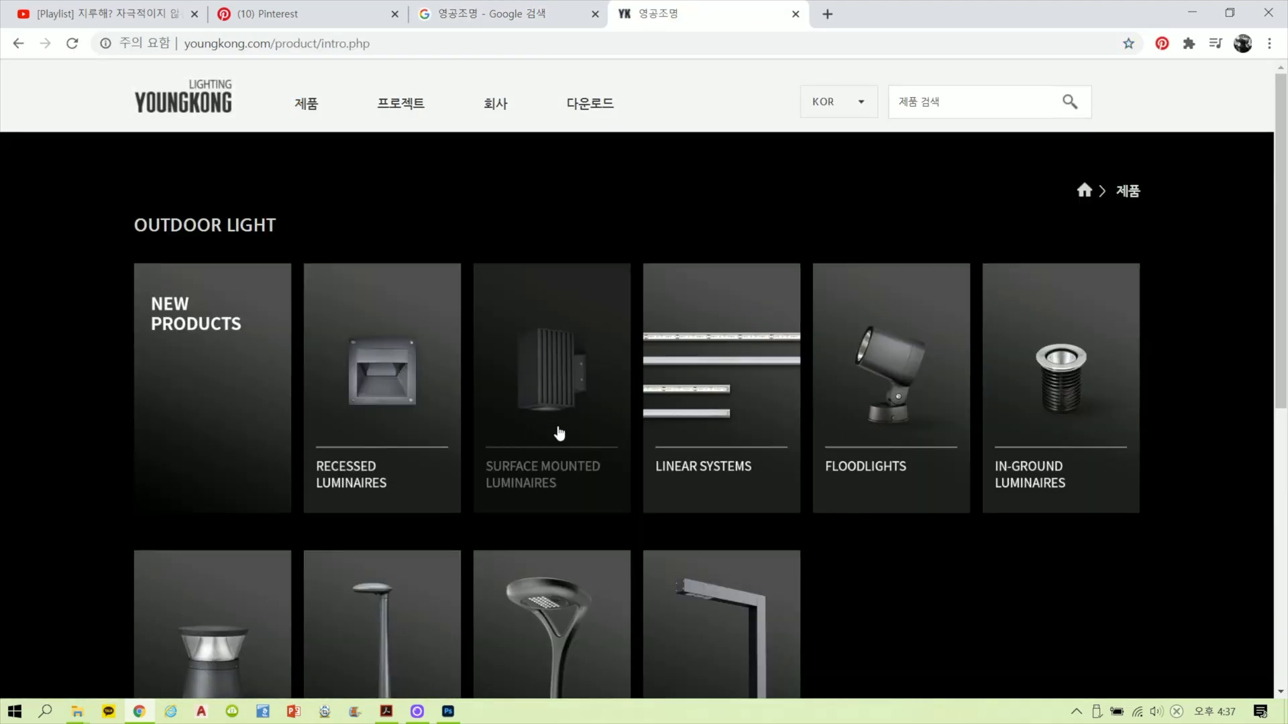
pyautogui.click(588, 370)
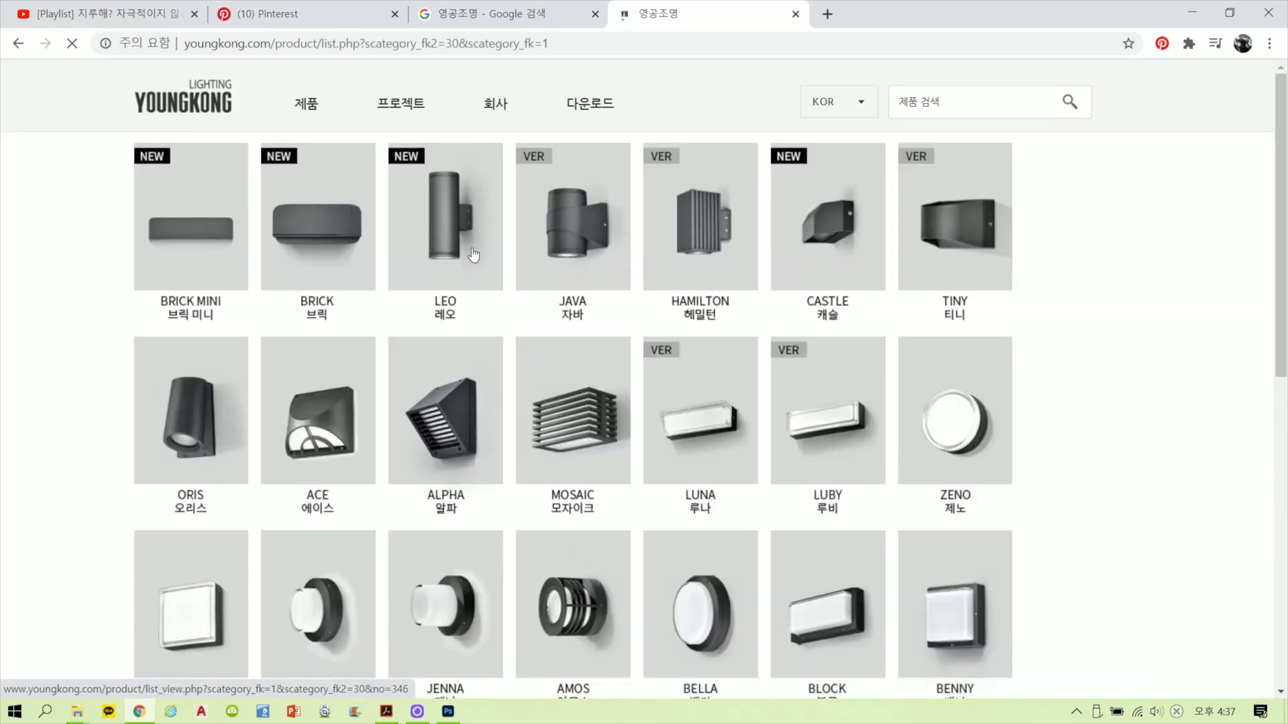
pyautogui.click(470, 233)
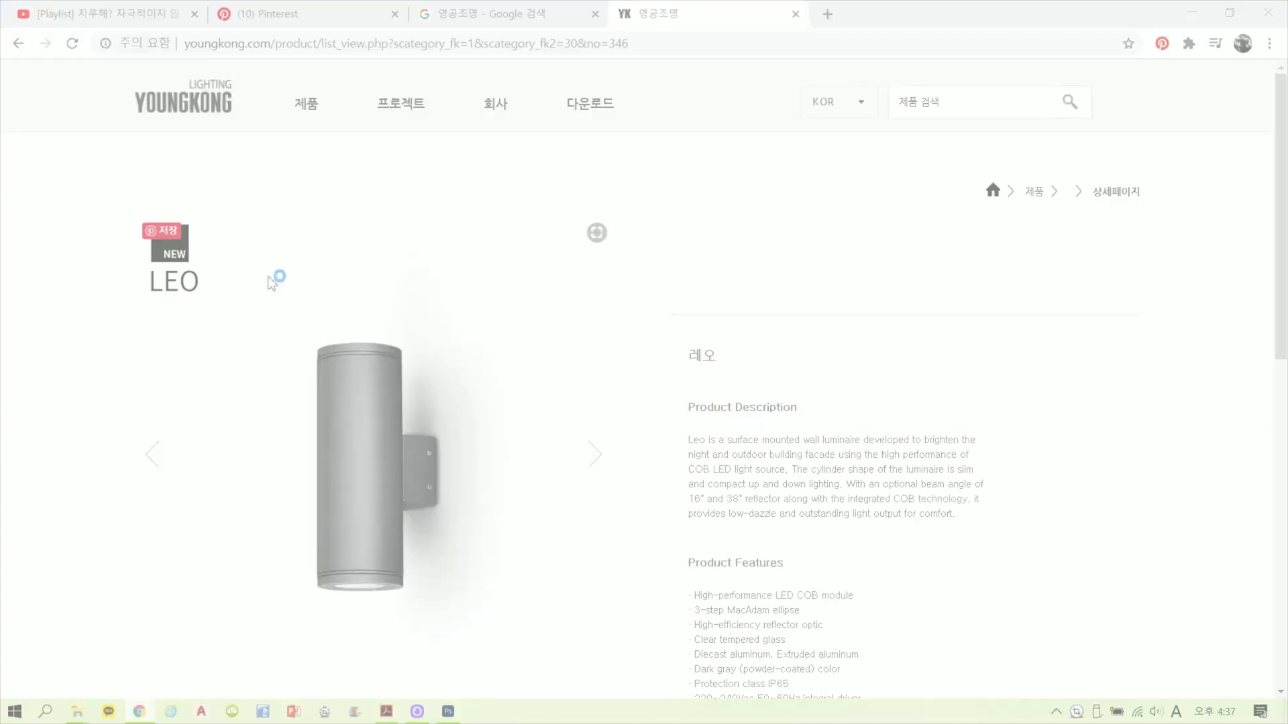
# Step: Capture the LEO wall lamp photo from the product page and paste it into the plaza image in Photoshop
pyautogui.moveTo(284, 319); pyautogui.dragTo(451, 612)
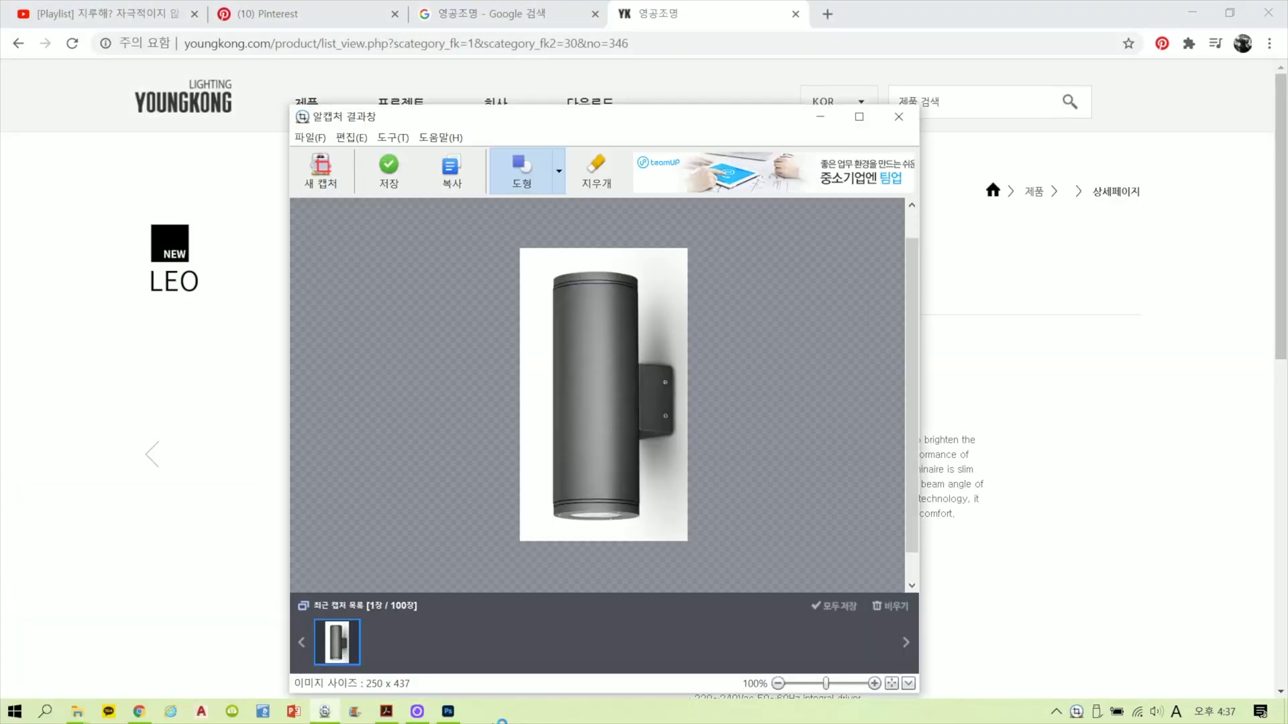
pyautogui.click(448, 712)
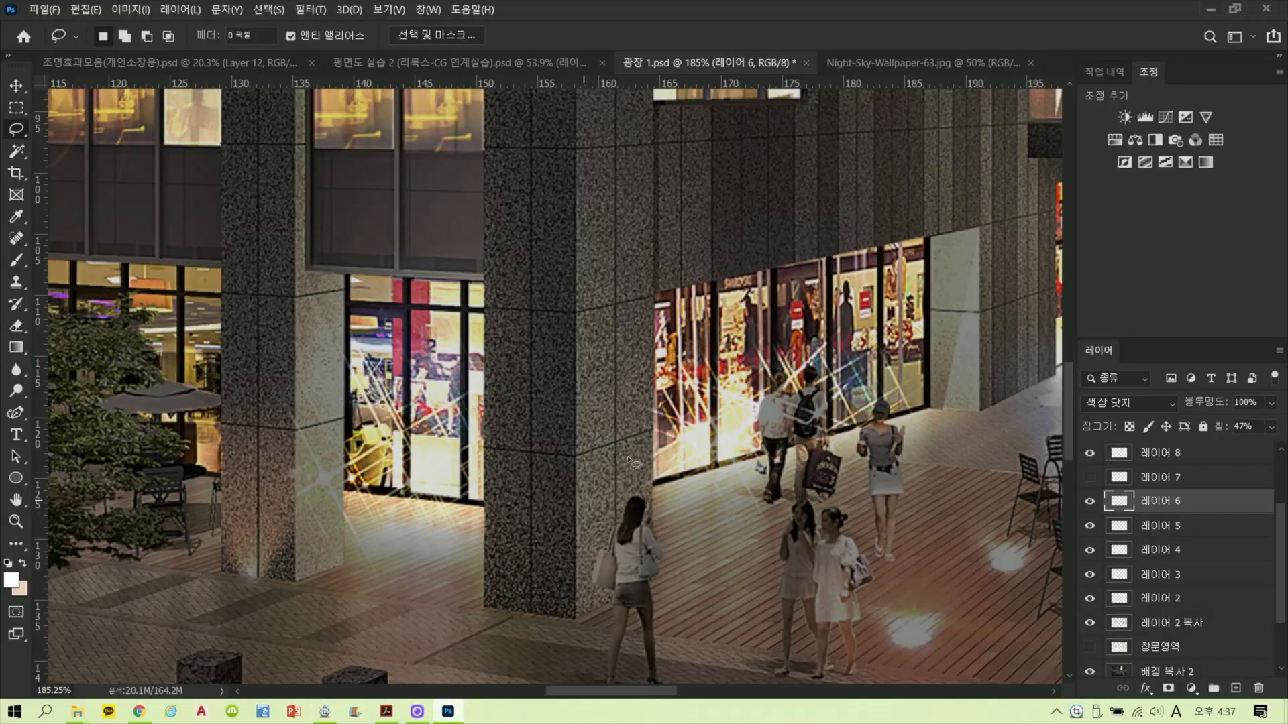
pyautogui.hotkey('ctrl', 'v')
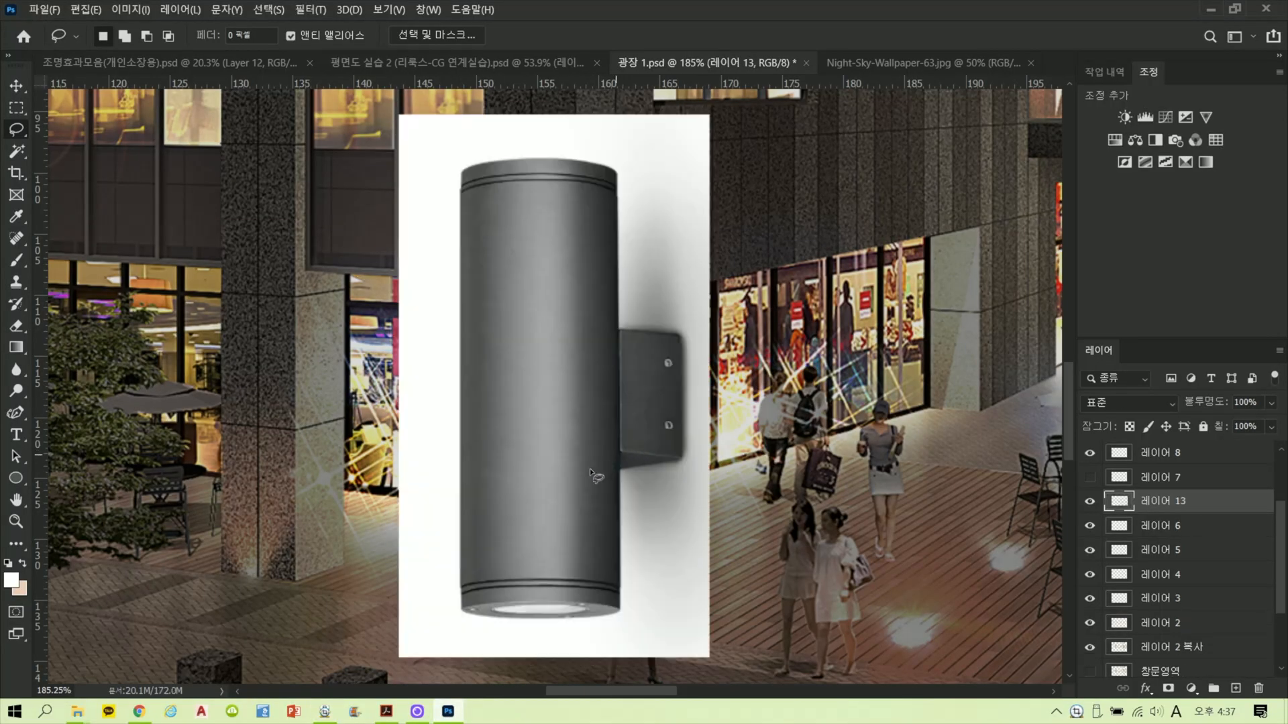
# Step: Outline the lamp's cylindrical body without its bracket, copy it to its own layer and delete the pasted photo layer
pyautogui.scroll(1, 590, 468)
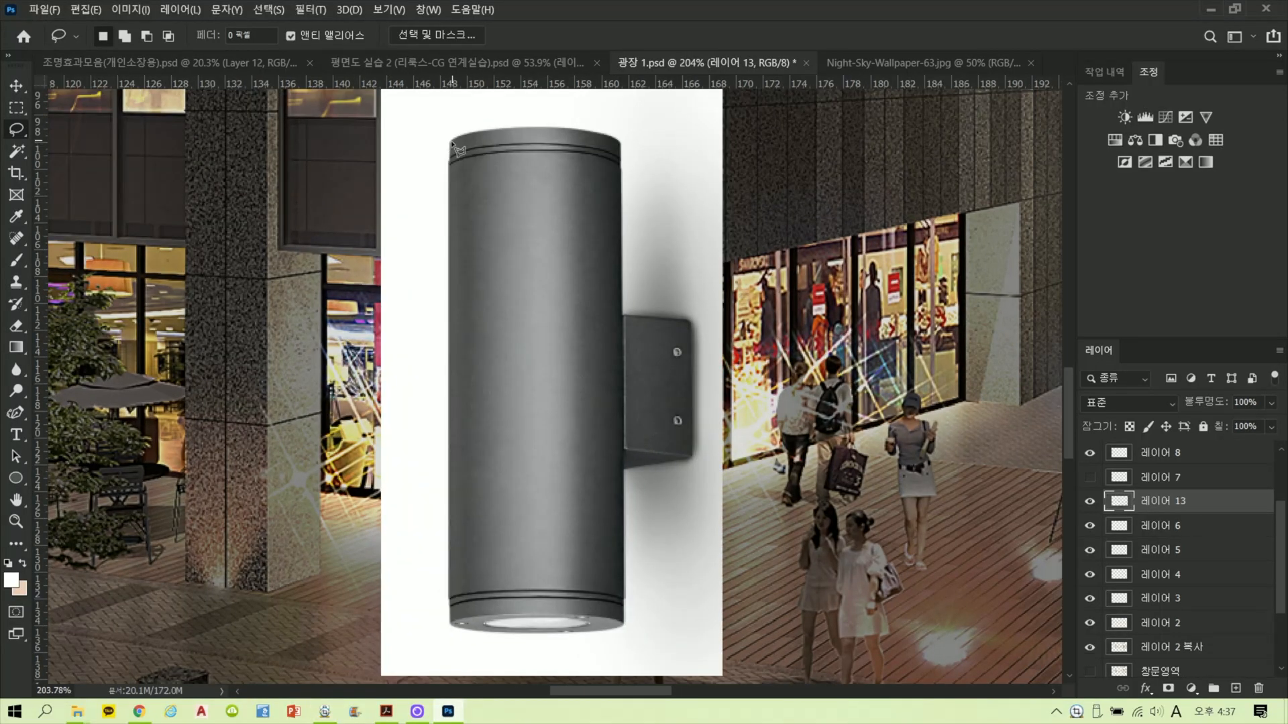
pyautogui.moveTo(455, 146)
pyautogui.mouseDown()
pyautogui.moveTo(443, 578)
pyautogui.moveTo(454, 626)
pyautogui.moveTo(515, 639)
pyautogui.moveTo(618, 631)
pyautogui.mouseUp()
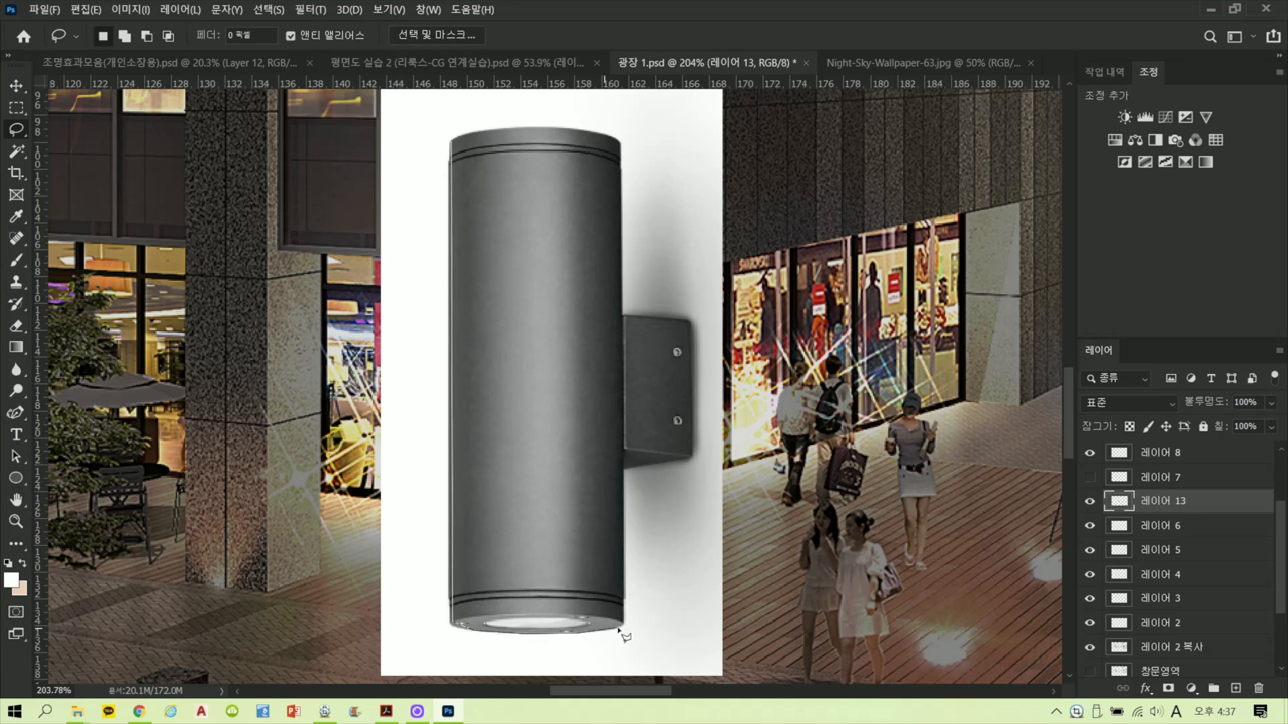
pyautogui.moveTo(645, 562)
pyautogui.mouseDown()
pyautogui.moveTo(626, 144)
pyautogui.moveTo(557, 128)
pyautogui.moveTo(452, 143)
pyautogui.mouseUp()
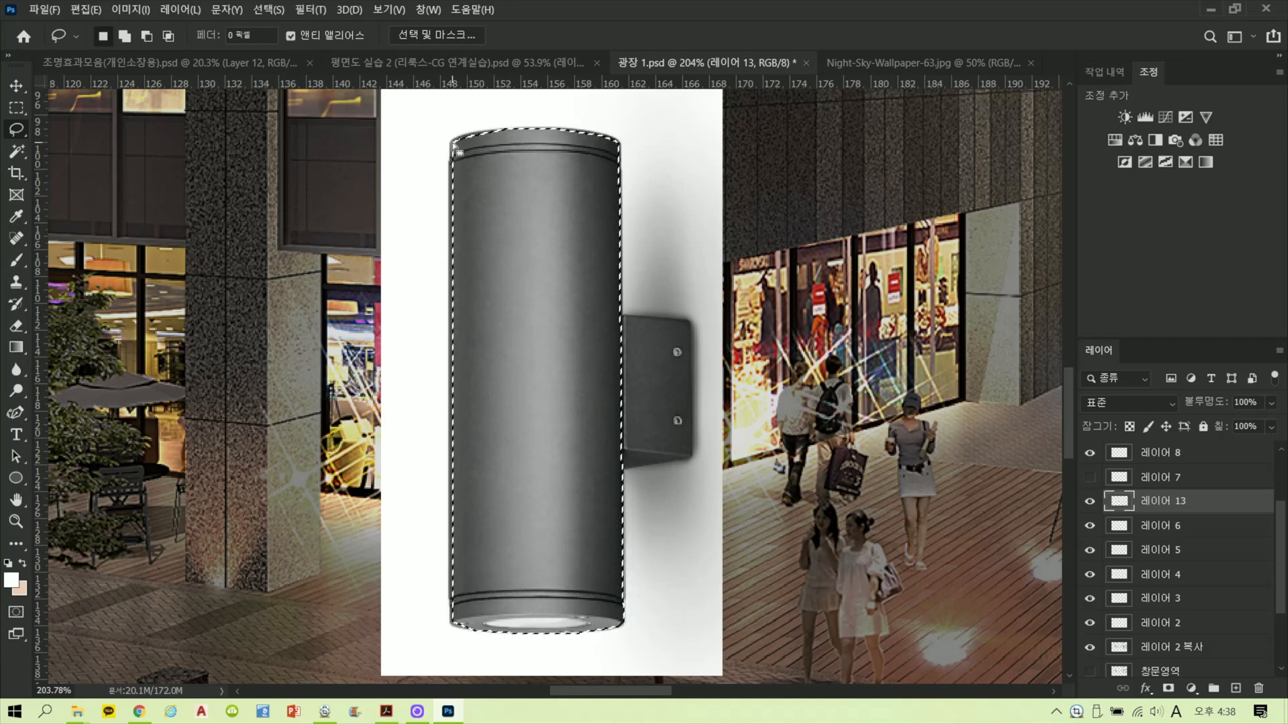
pyautogui.hotkey('ctrl', 'j')
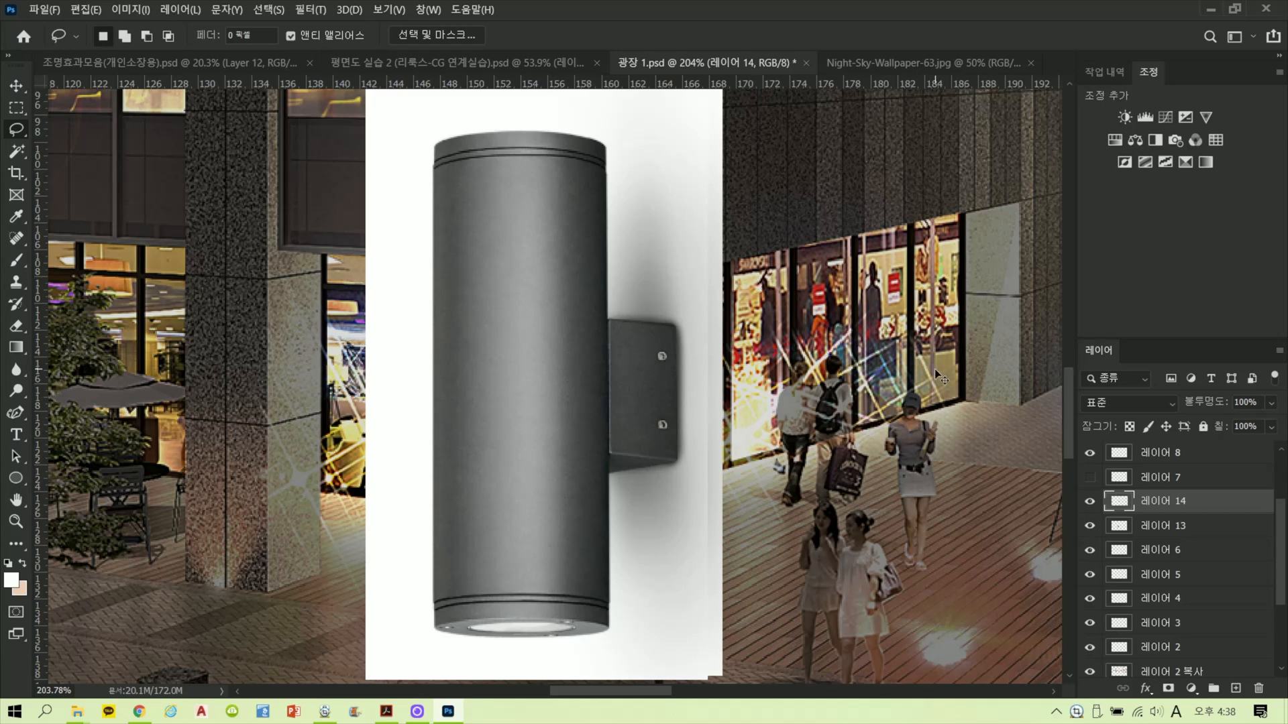
pyautogui.hotkey('ctrl', 'z')
pyautogui.hotkey('ctrl', 'z')
pyautogui.hotkey('ctrl', 'z')
pyautogui.hotkey('ctrl', 'j')
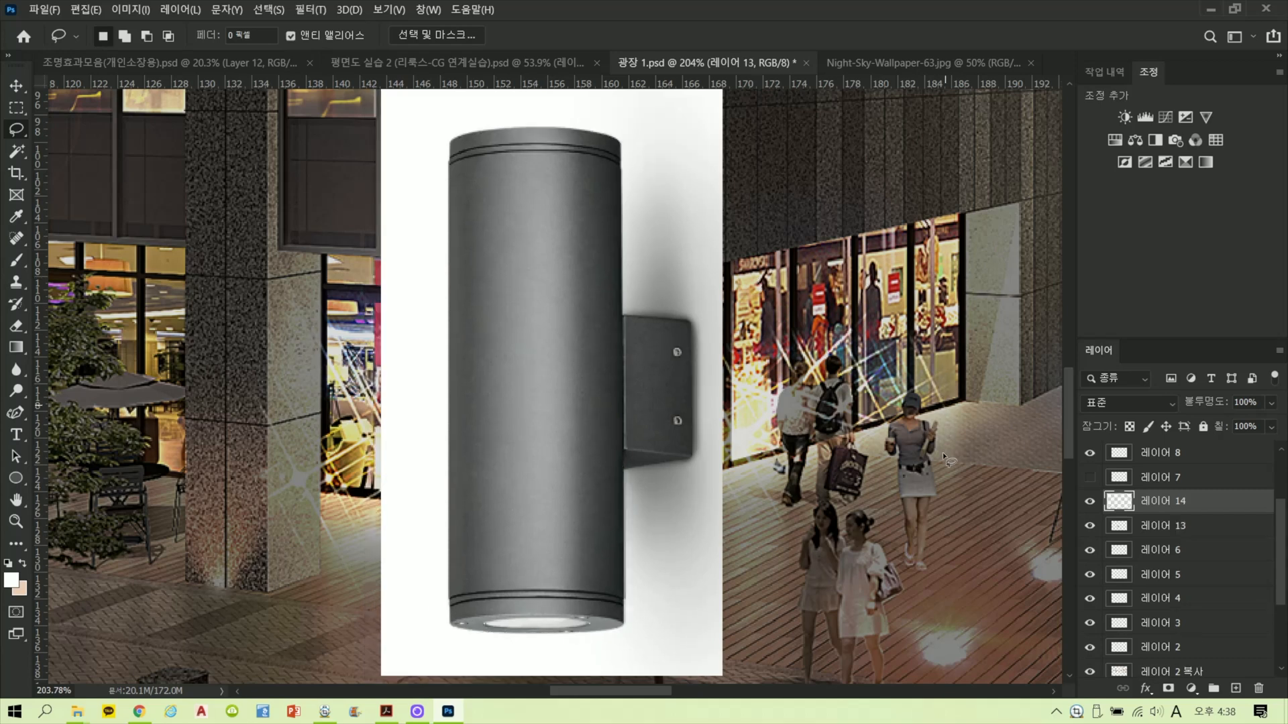
pyautogui.hotkey('alt', '[')
pyautogui.press('Delete')
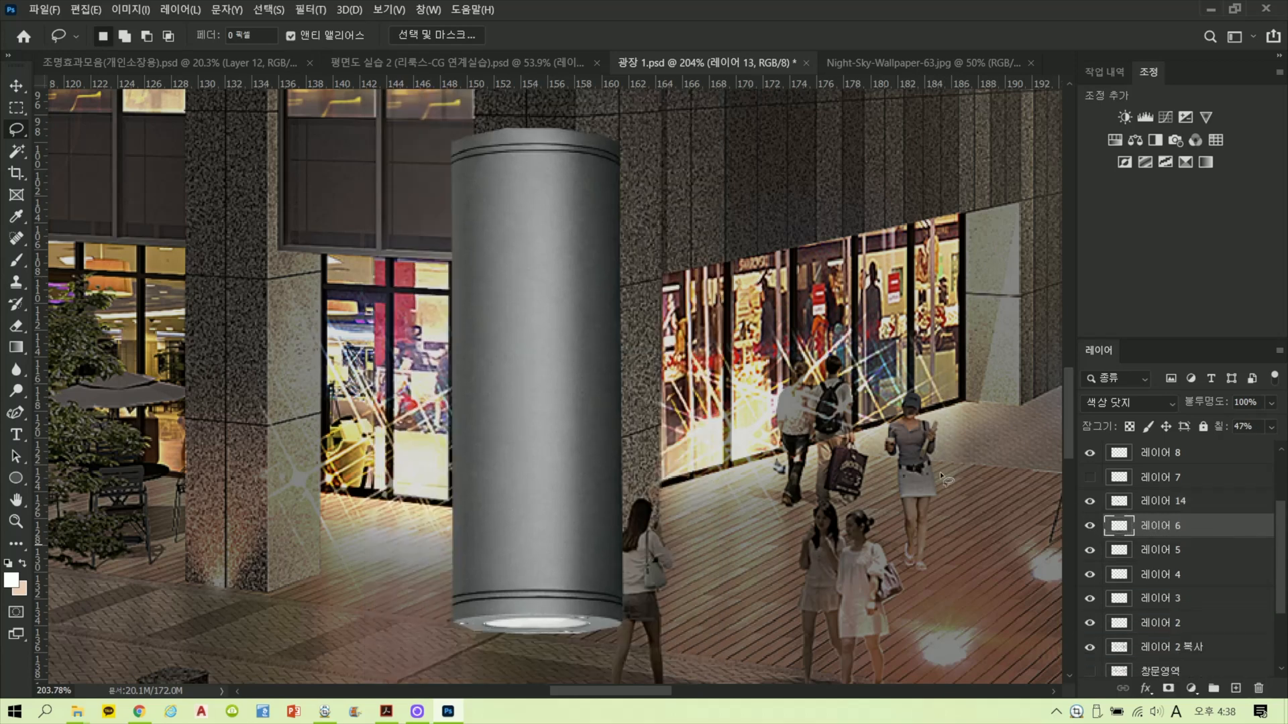
# Step: Scale the cylinder lamp down to a small fixture and place it on the corner column's darker face, just below the horizontal joint
pyautogui.scroll(-2, 672, 392)
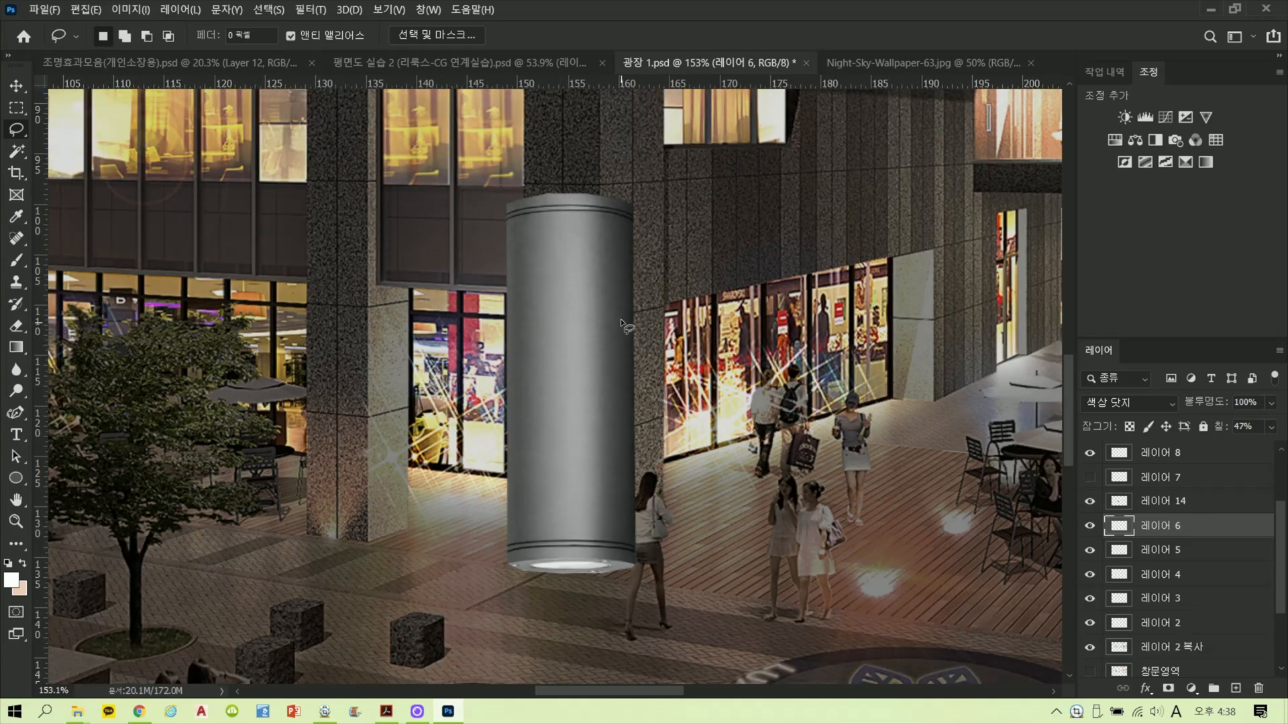
pyautogui.hotkey('ctrl', 't')
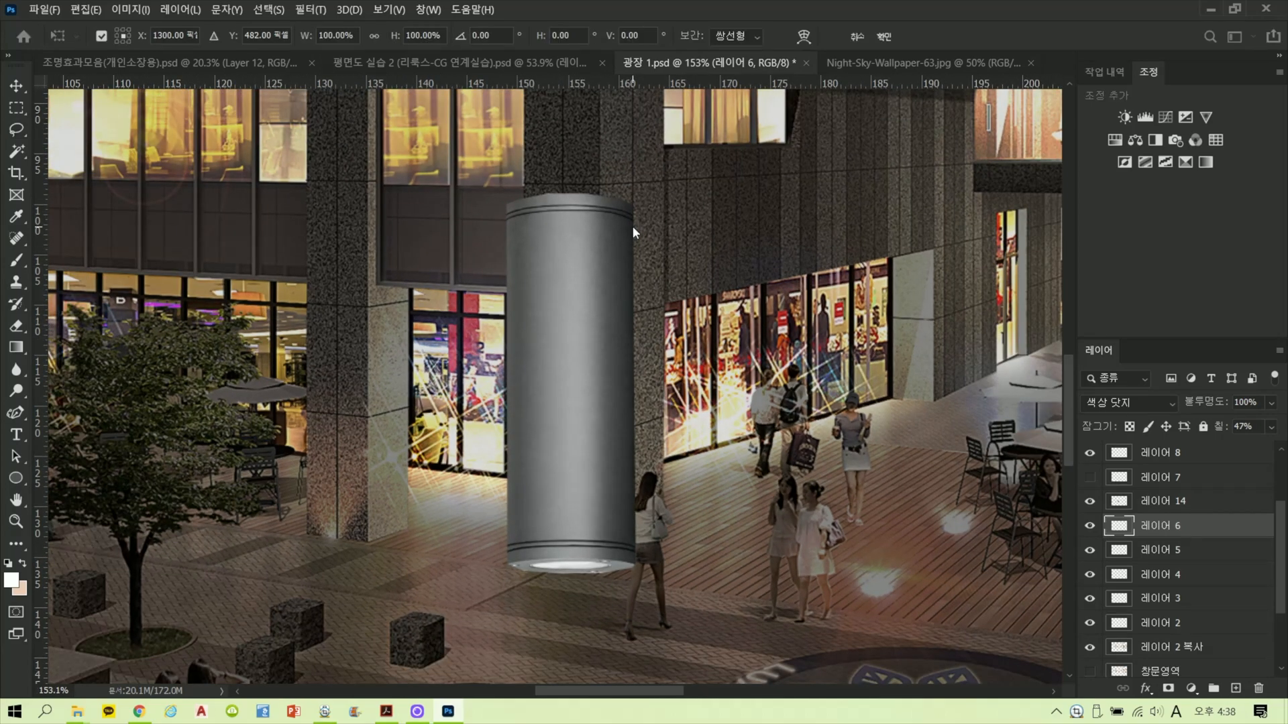
pyautogui.click(1118, 502)
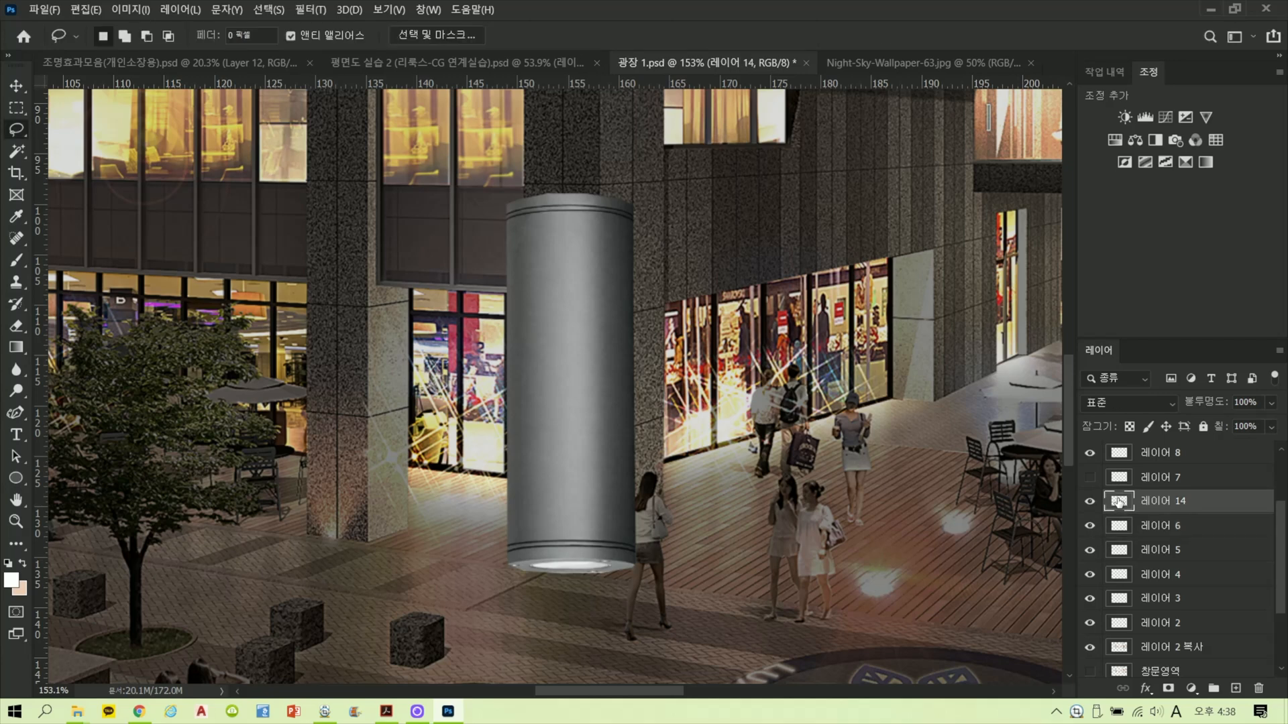
pyautogui.hotkey('ctrl', 't')
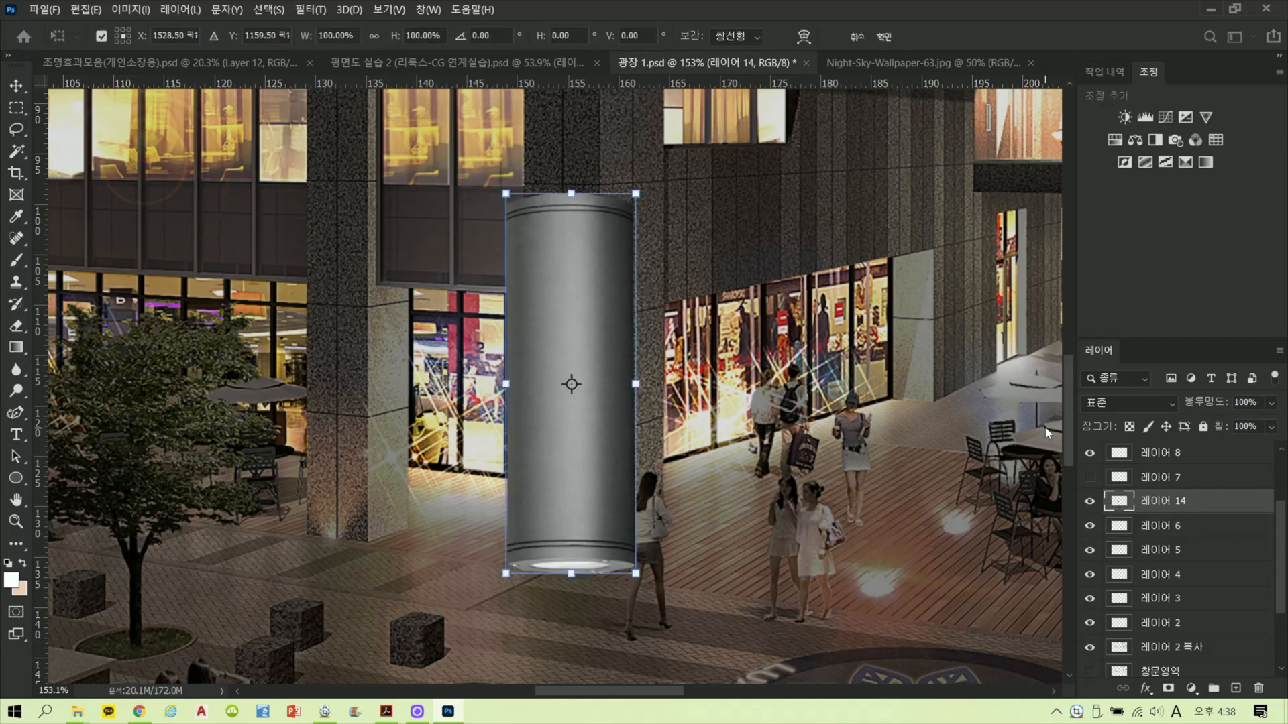
pyautogui.moveTo(642, 194)
pyautogui.mouseDown()
pyautogui.moveTo(593, 315)
pyautogui.moveTo(537, 540)
pyautogui.moveTo(563, 346)
pyautogui.moveTo(567, 362)
pyautogui.mouseUp()
pyautogui.press('Return')
pyautogui.press('l')
pyautogui.hotkey('ctrl', 't')
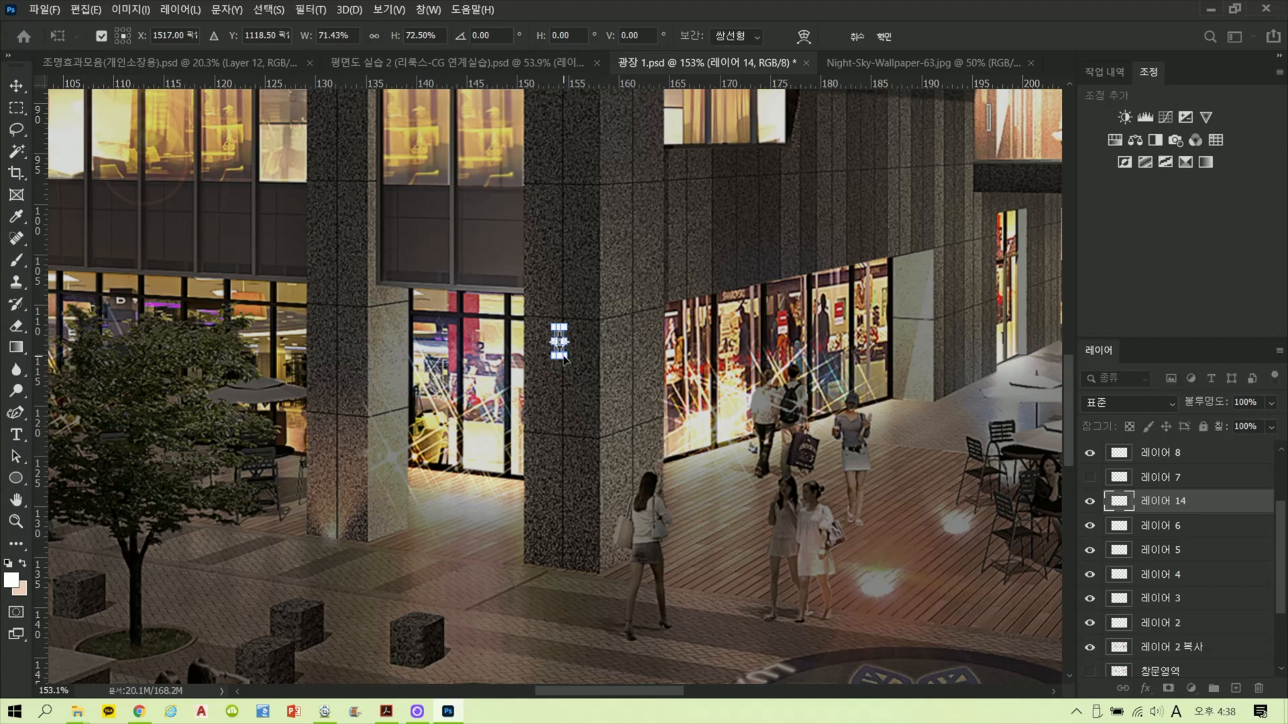
pyautogui.press('Return')
# Step: Nudge the small wall lamp closer to the vertical joint of the corner column and check its placement against the whole facade
pyautogui.scroll(3, 575, 369)
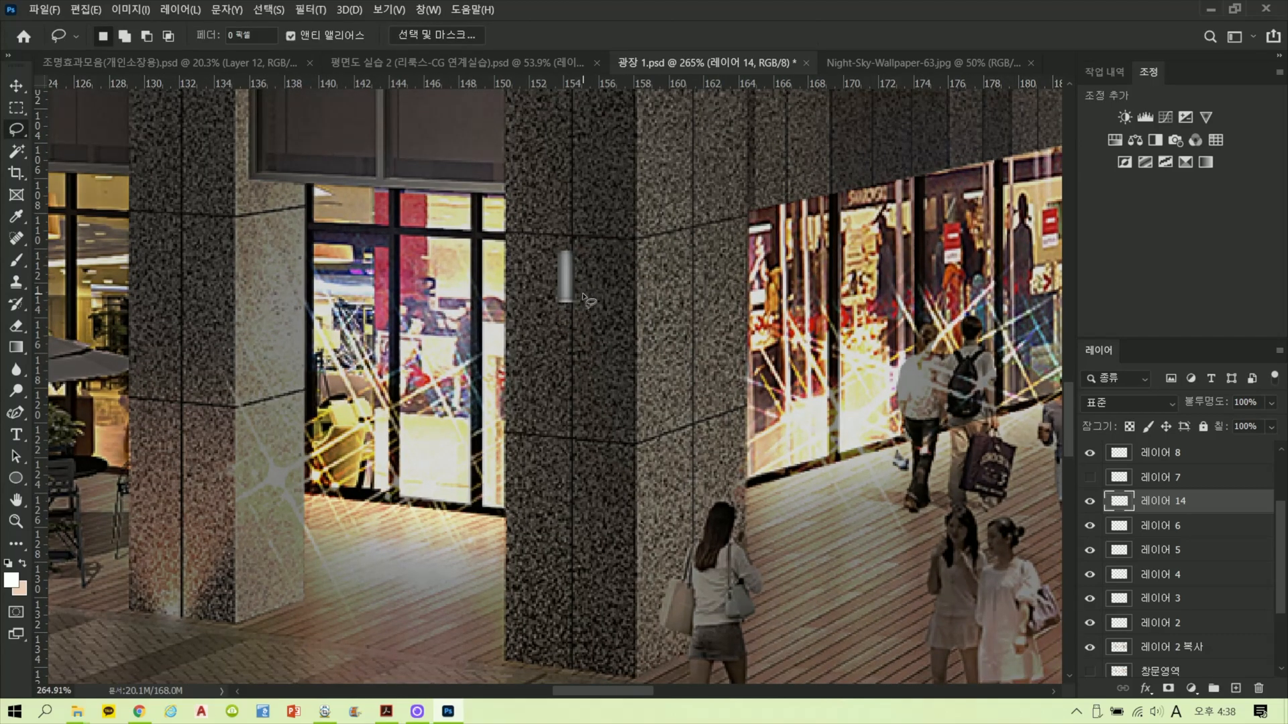
pyautogui.scroll(-5, 594, 303)
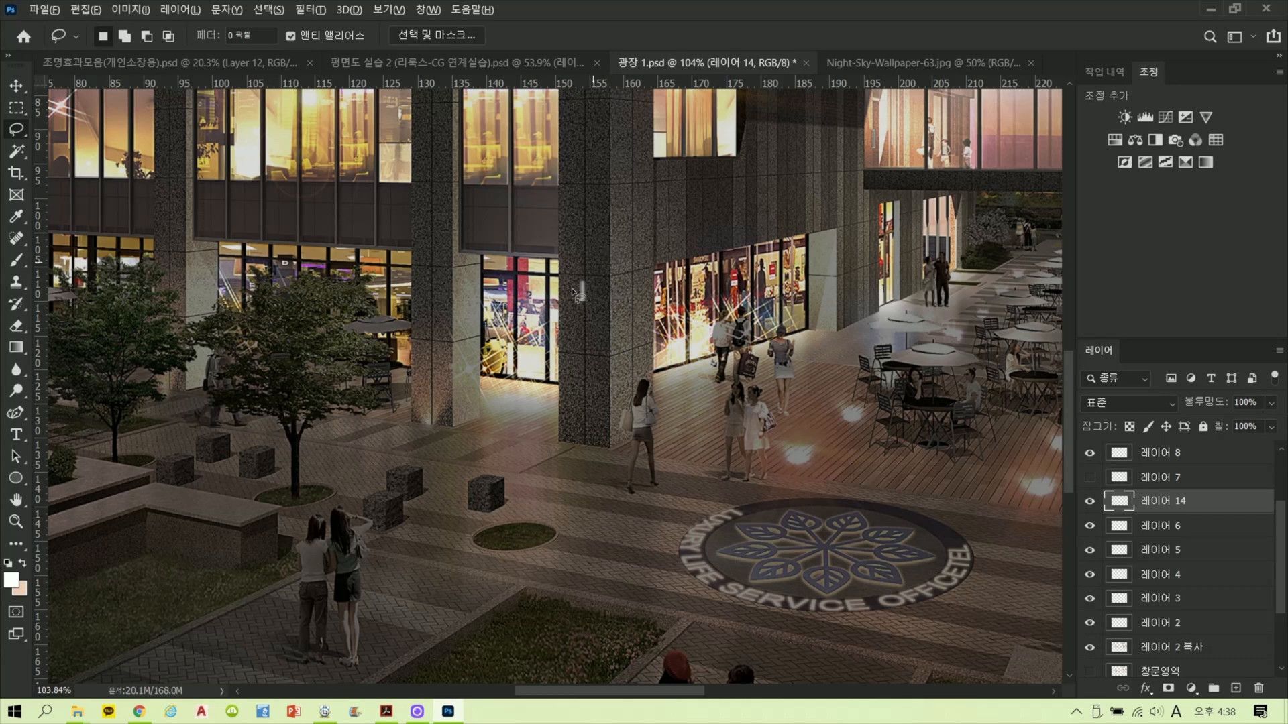
pyautogui.scroll(5, 575, 292)
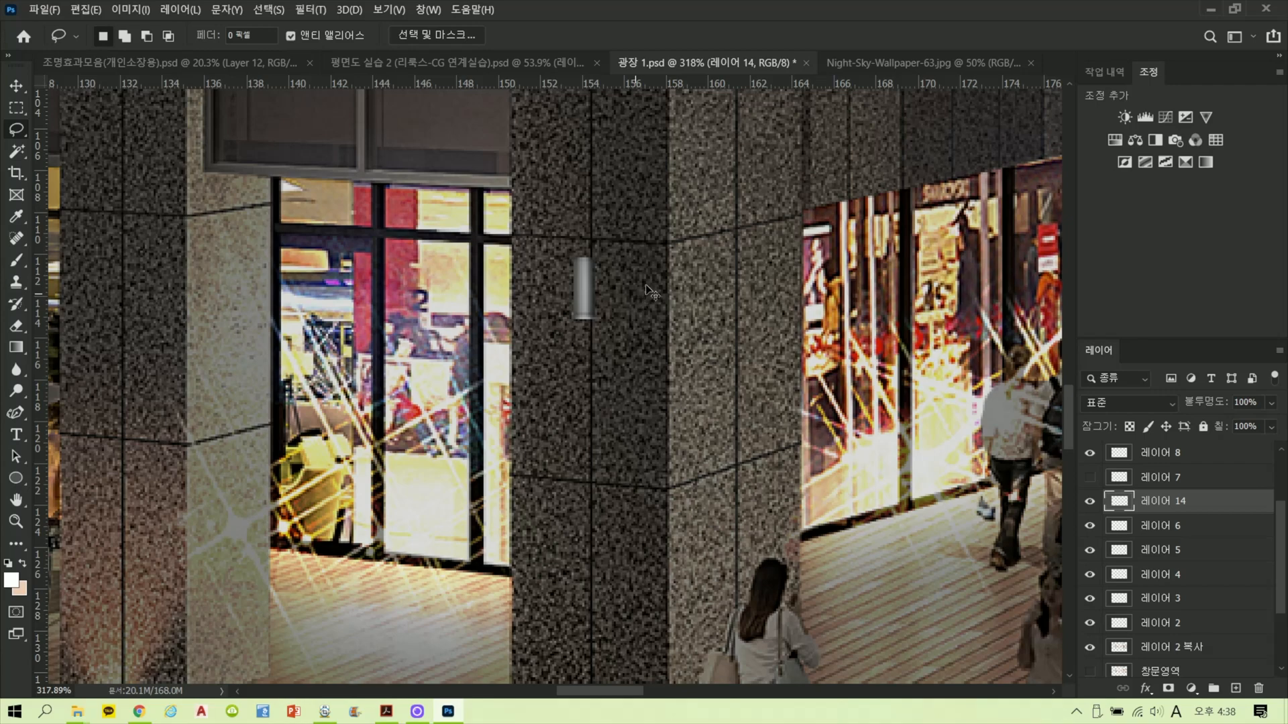
pyautogui.hotkey('ctrl', 't')
pyautogui.moveTo(647, 290)
pyautogui.mouseDown()
pyautogui.moveTo(614, 395)
pyautogui.moveTo(515, 347)
pyautogui.moveTo(525, 344)
pyautogui.mouseUp()
pyautogui.press('Return')
pyautogui.scroll(3, 587, 267)
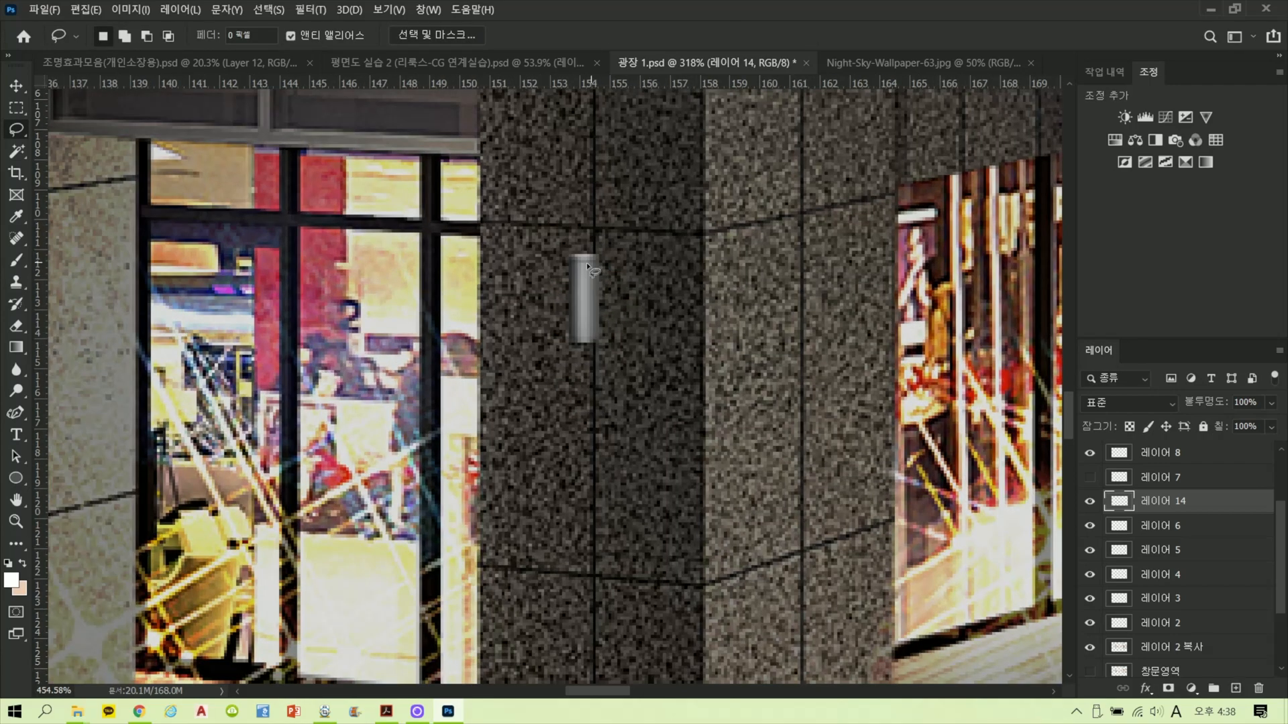
pyautogui.moveTo(587, 306); pyautogui.dragTo(587, 301)
pyautogui.scroll(-3, 633, 317)
pyautogui.scroll(-3, 636, 320)
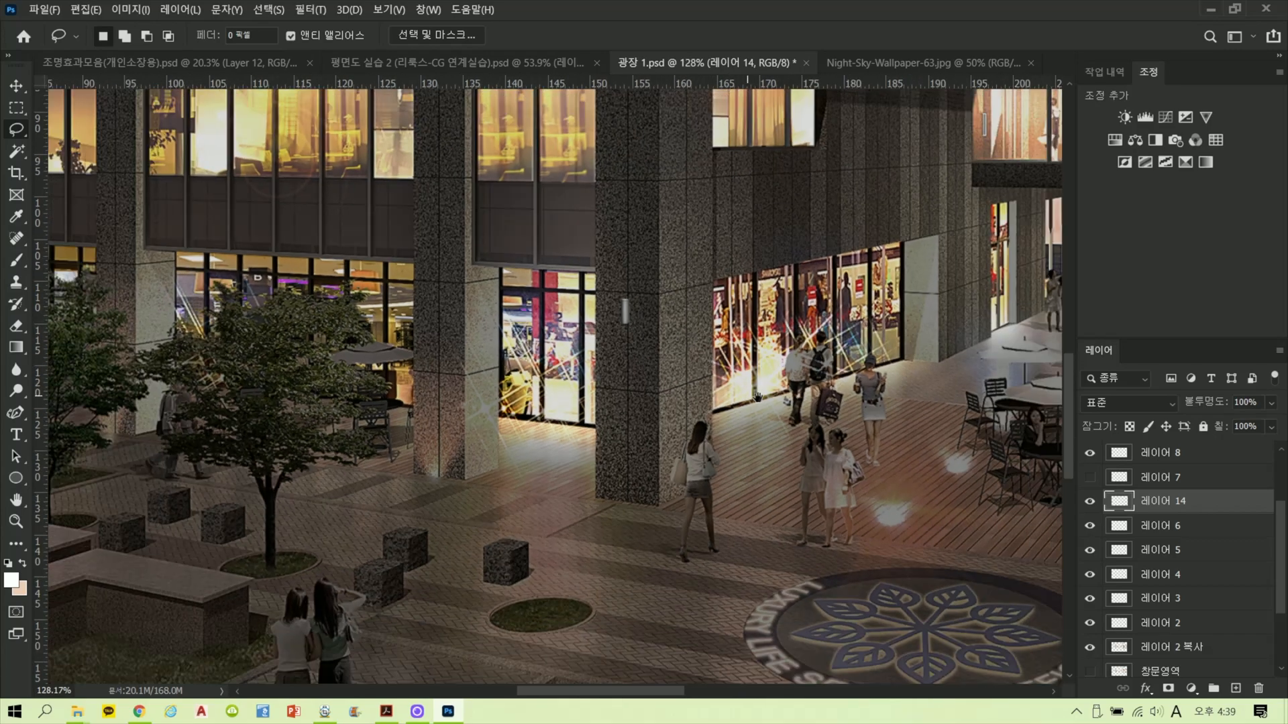
pyautogui.moveTo(631, 413); pyautogui.dragTo(607, 421)
pyautogui.scroll(4, 440, 332)
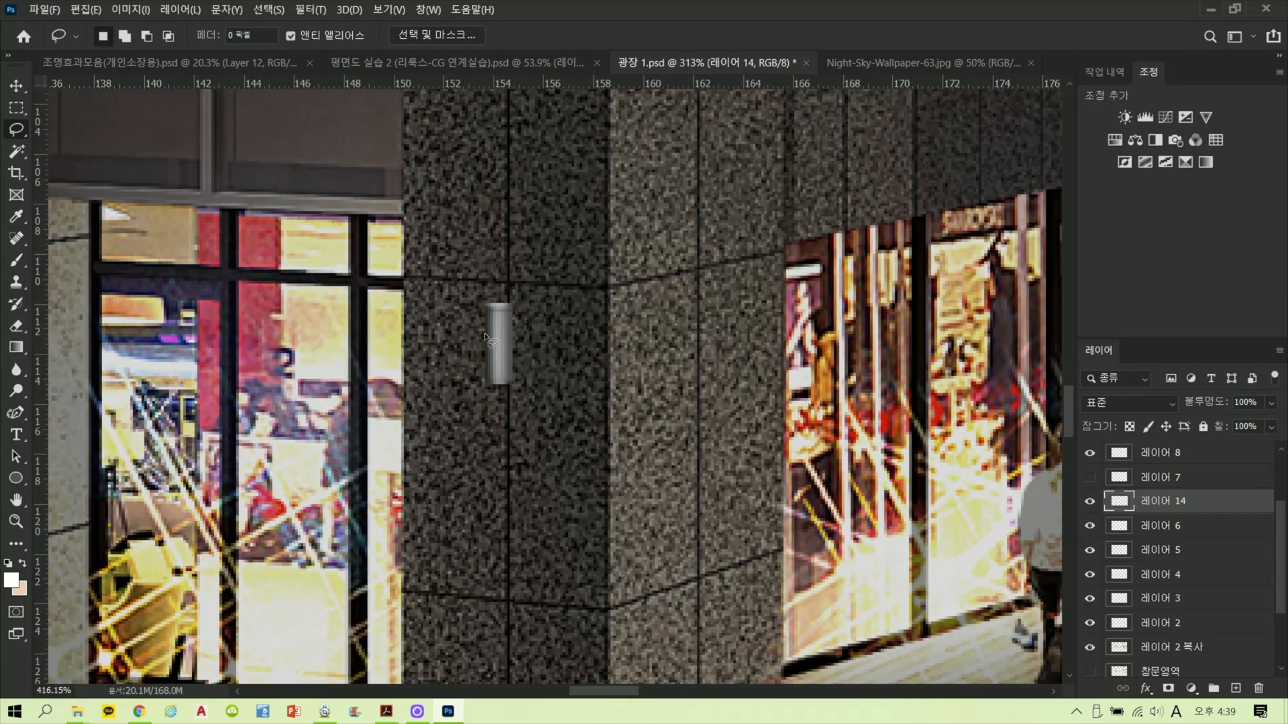
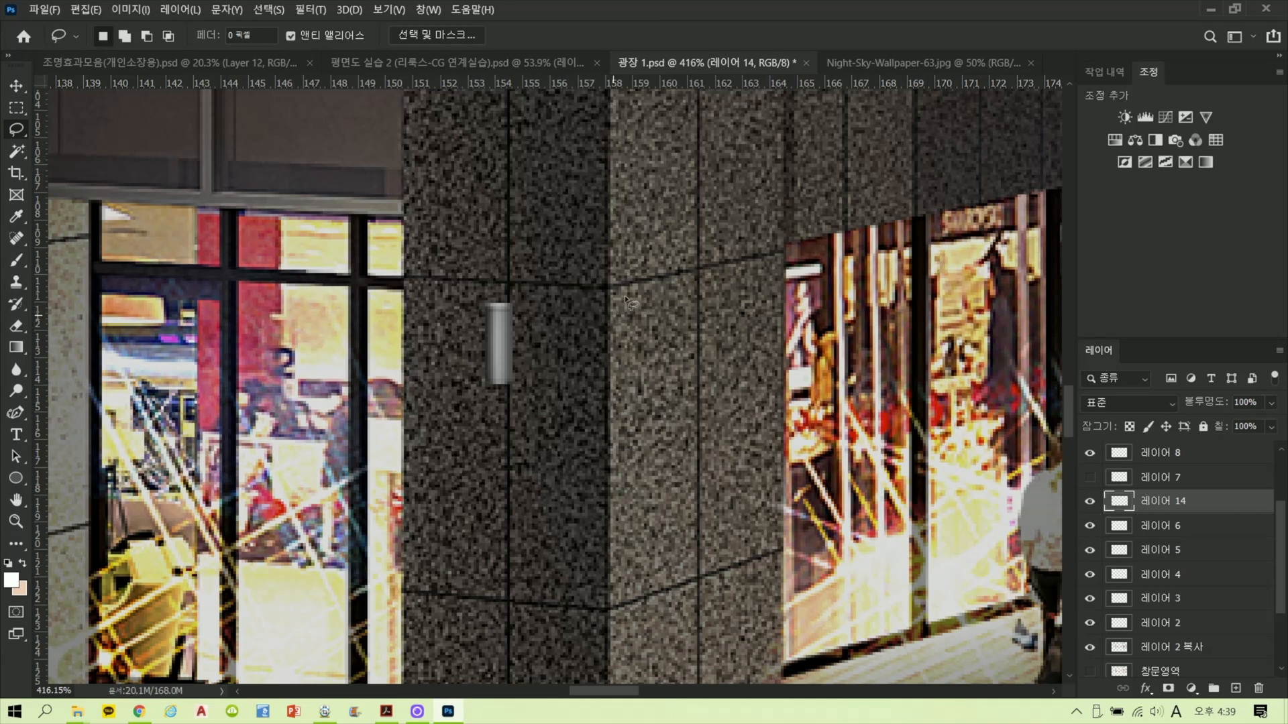
# Step: Darken the wall lamp with Brightness/Contrast, setting brightness to -24 and slightly lowering the contrast
pyautogui.hotkey('alt', 'i')
pyautogui.press('a')
pyautogui.press('c')
pyautogui.click(928, 256)
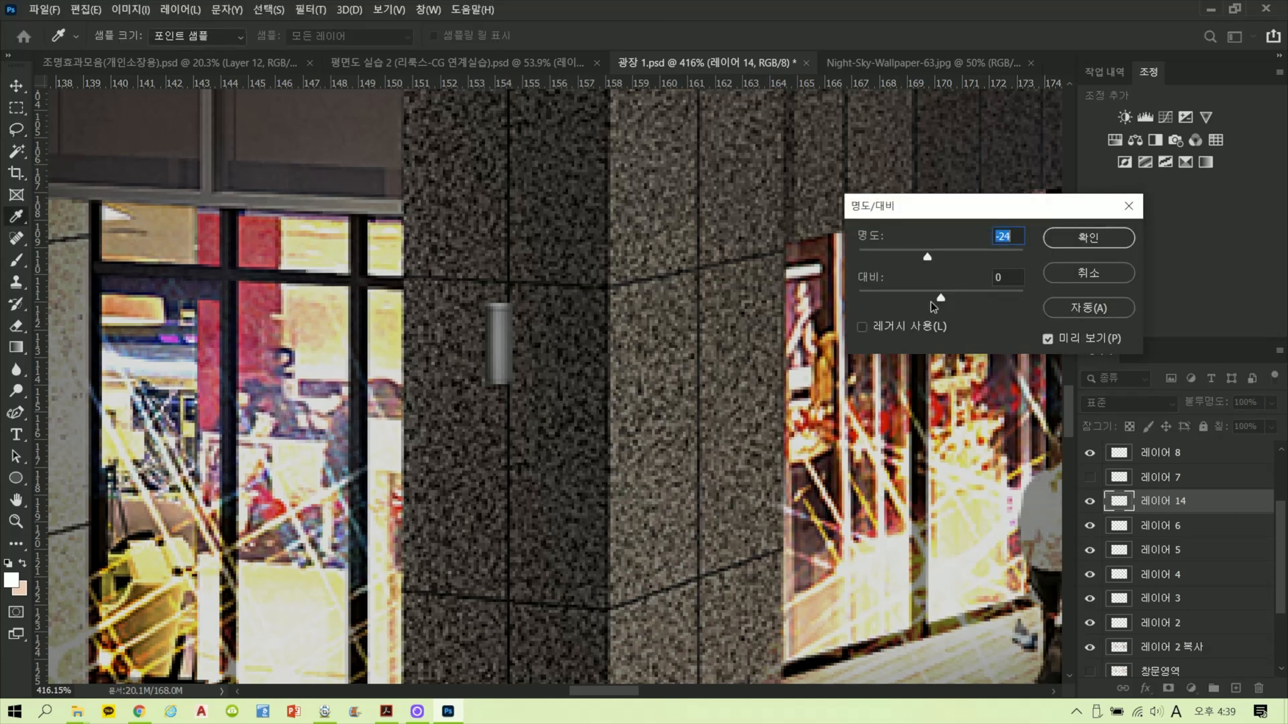
pyautogui.click(931, 301)
pyautogui.click(1088, 238)
# Step: Mute the wall lamp with Hue/Saturation, using saturation -18 and lightness -16
pyautogui.hotkey('ctrl', 'u')
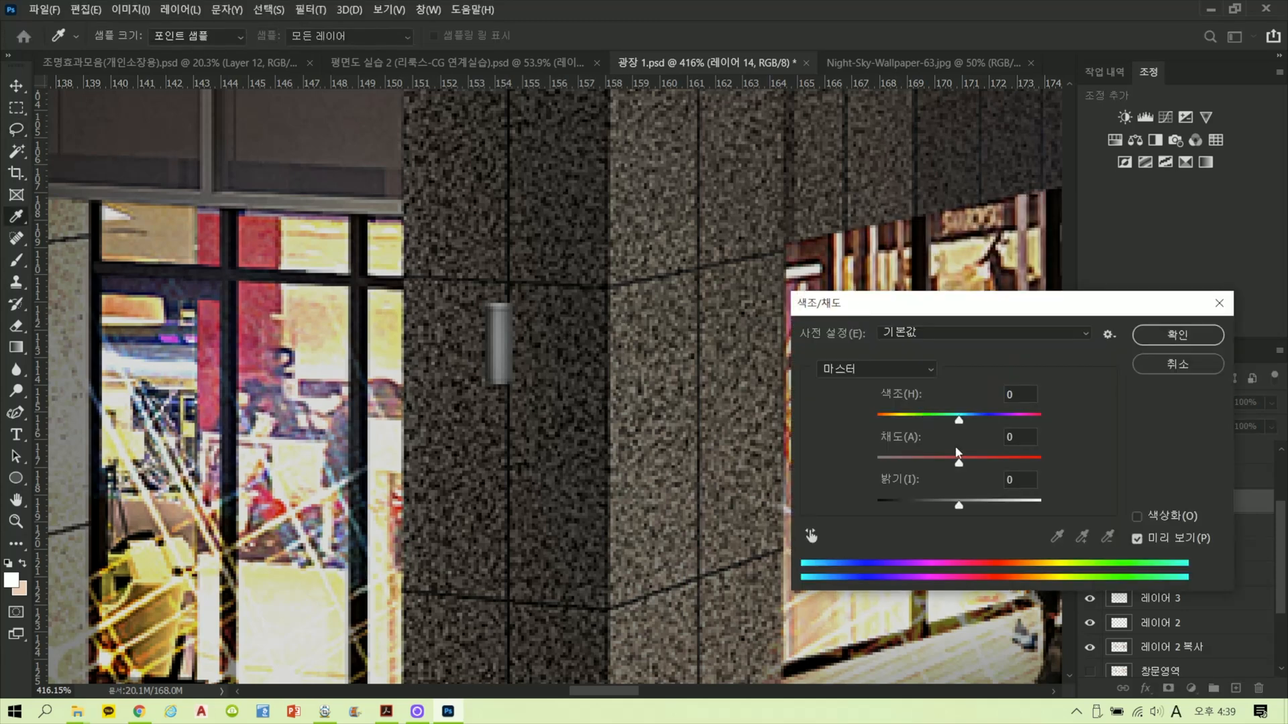
pyautogui.click(944, 461)
pyautogui.click(948, 504)
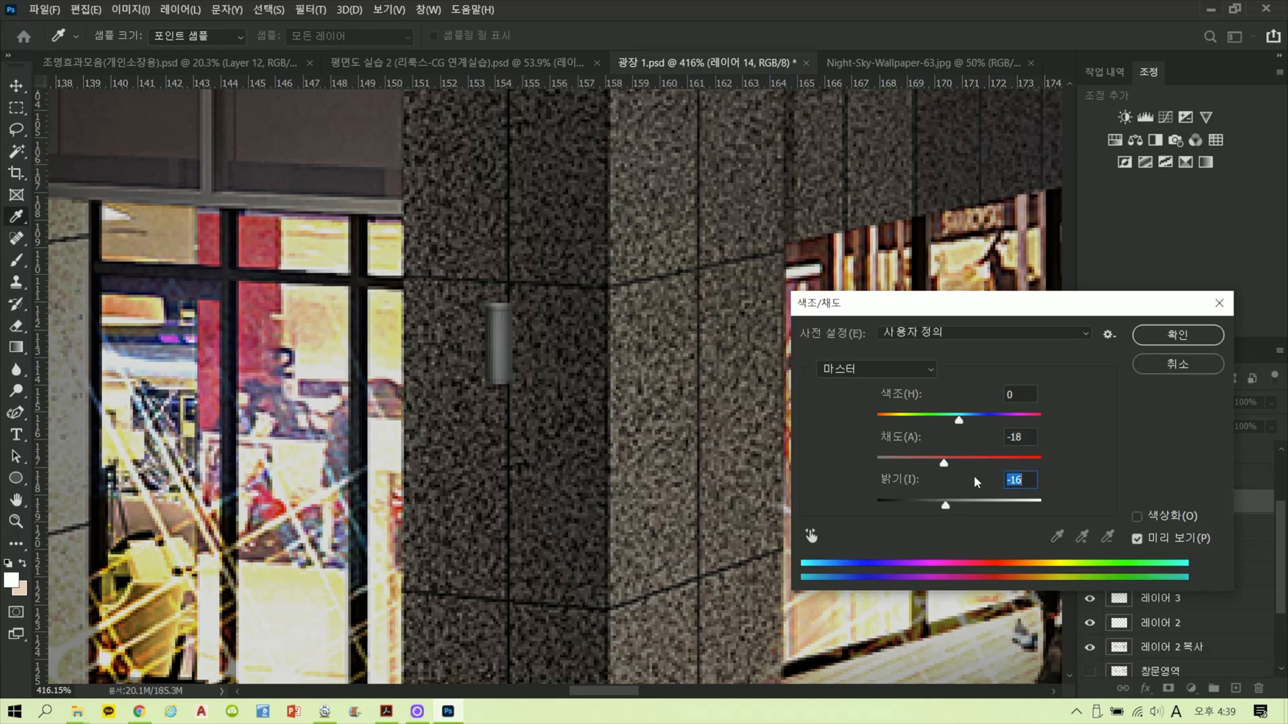
pyautogui.click(1173, 336)
# Step: Darken the wall lamp's midtones with Levels, setting the midtone input to 0.87
pyautogui.hotkey('ctrl', 'l')
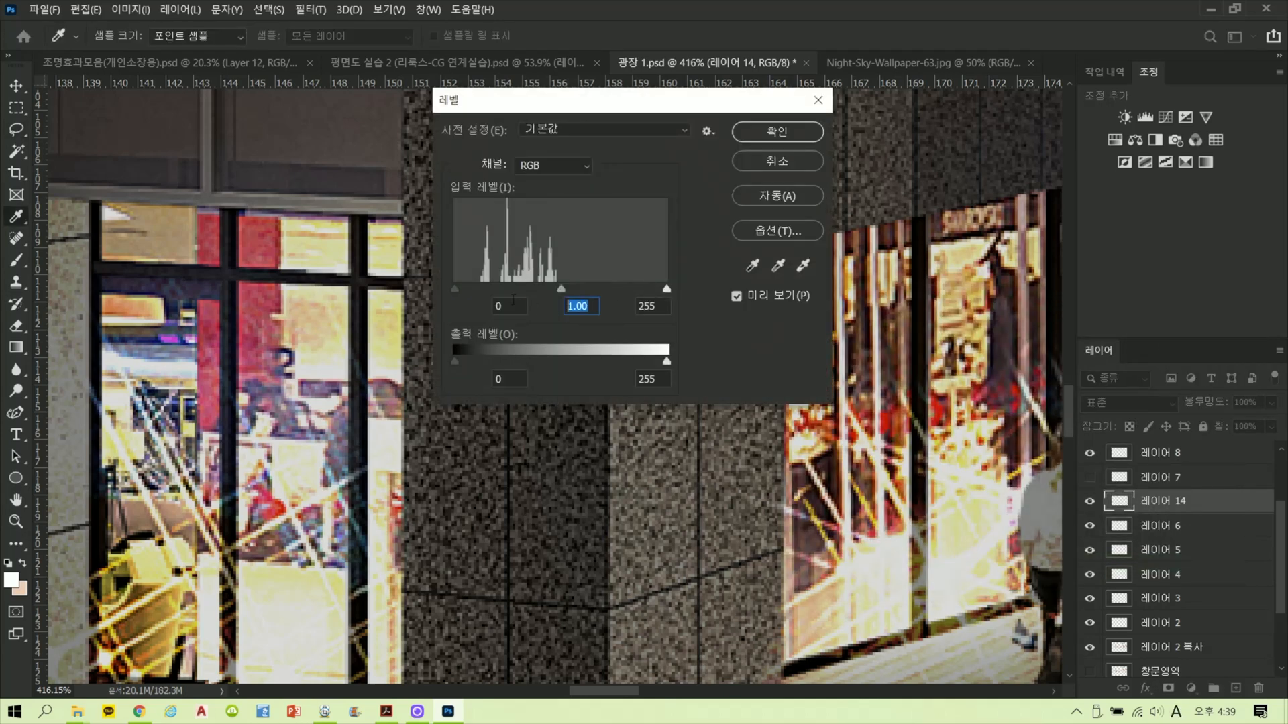
pyautogui.write('0.87')
pyautogui.press('Return')
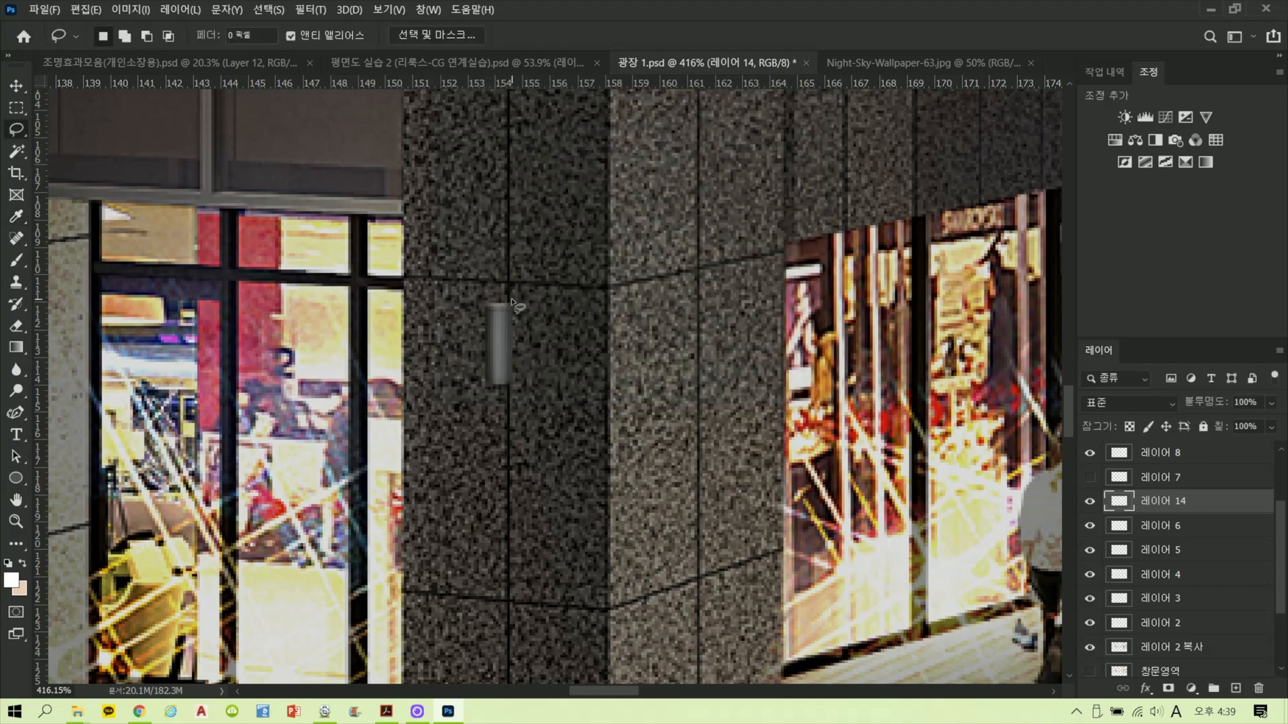
# Step: Move the wall lamp layer, 레이어 14, above 레이어 8 in the layer order
pyautogui.scroll(-2, 683, 314)
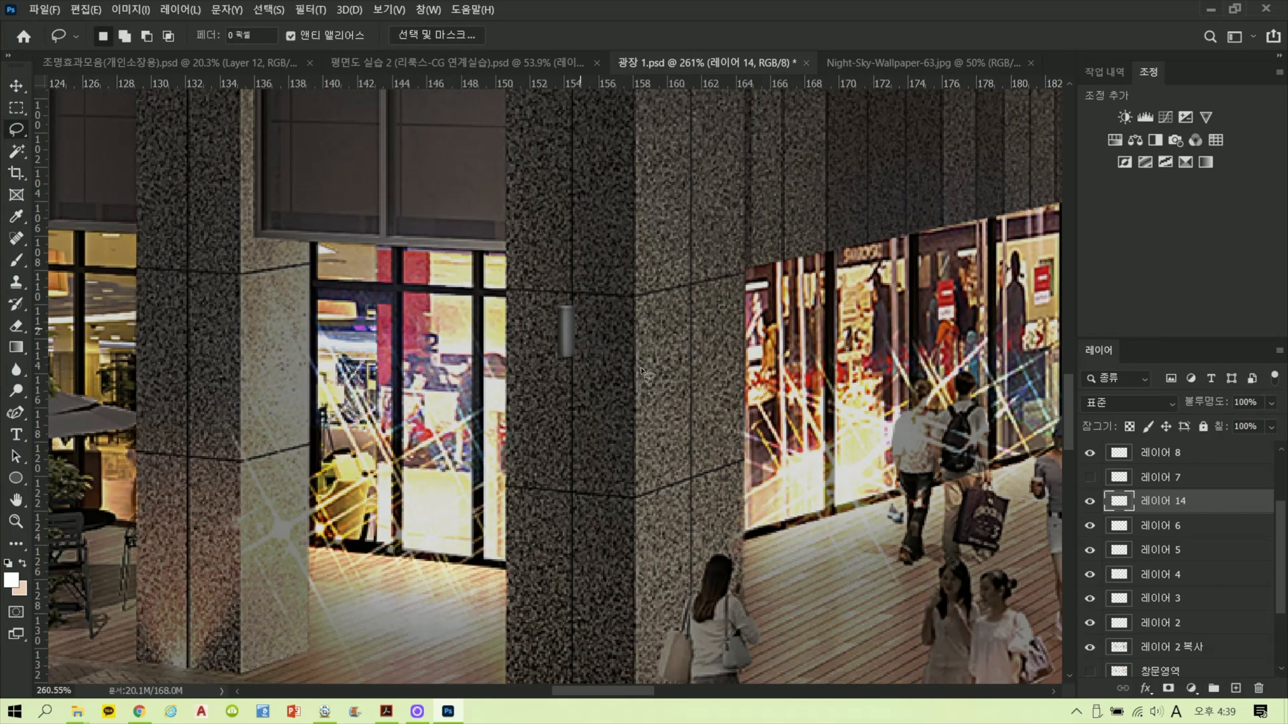
pyautogui.scroll(-3, 652, 381)
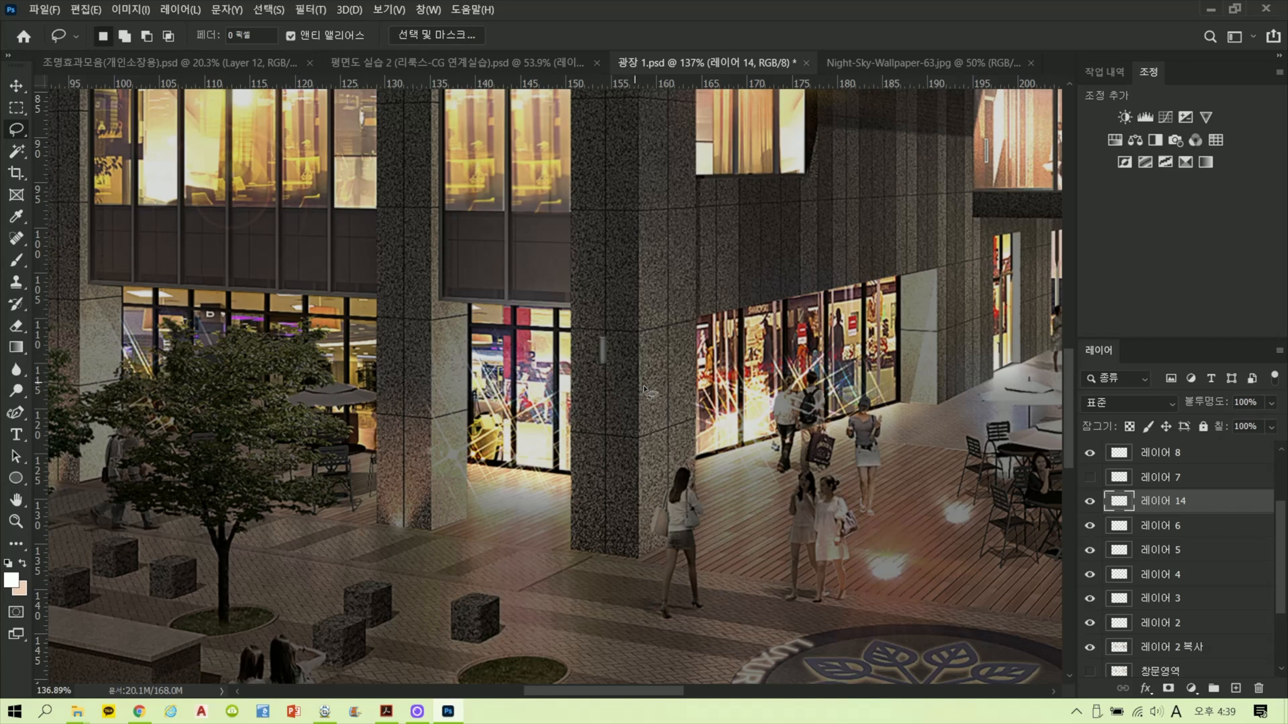
pyautogui.moveTo(1183, 503); pyautogui.dragTo(1204, 453)
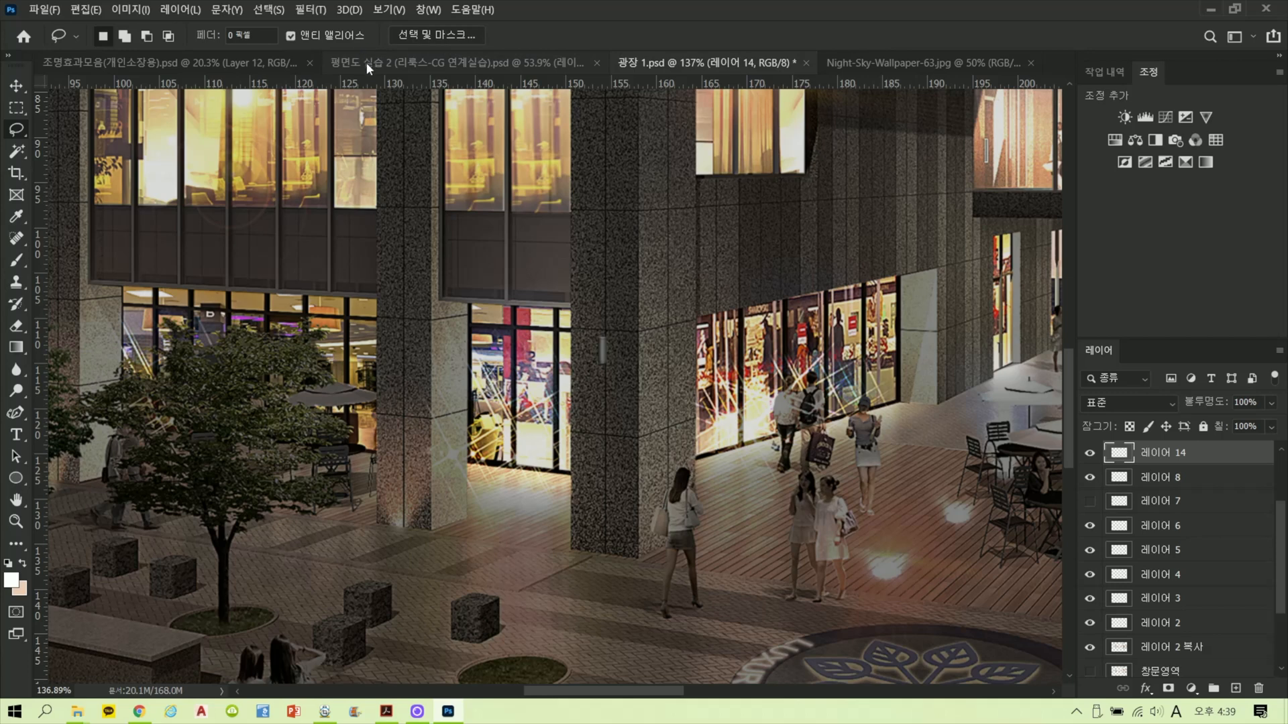
# Step: Copy the smaller, dimmer warm beam (배광 기초) from the lighting effects document and paste it into 광장 1.psd
pyautogui.click(199, 62)
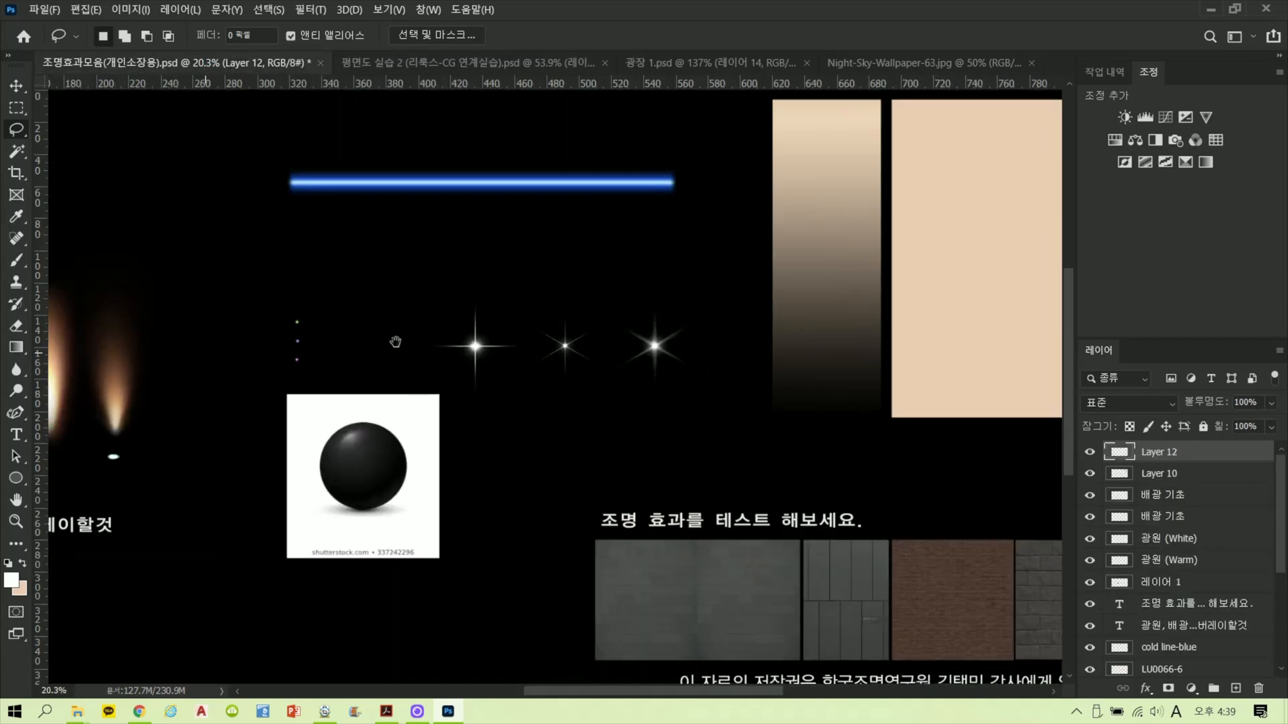
pyautogui.moveTo(396, 342); pyautogui.dragTo(761, 341)
pyautogui.scroll(6, 432, 400)
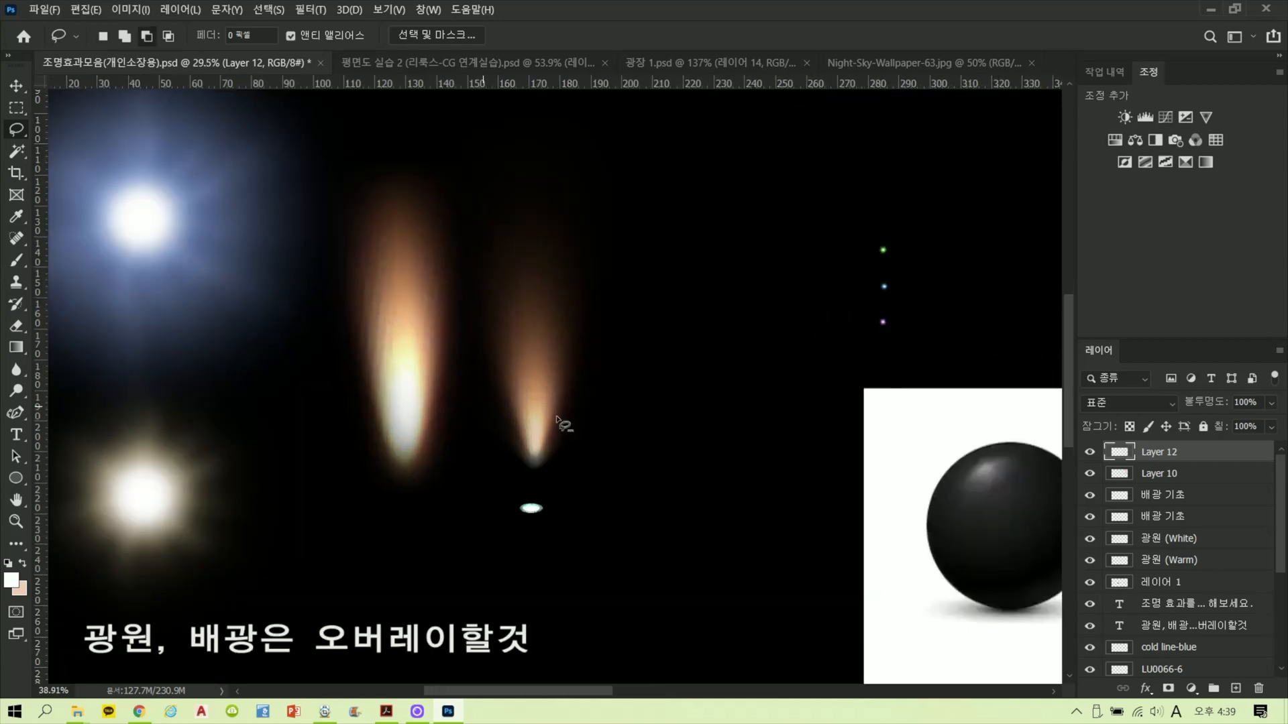
pyautogui.keyDown('ctrl'); pyautogui.rightClick(542, 405); pyautogui.keyUp('ctrl')
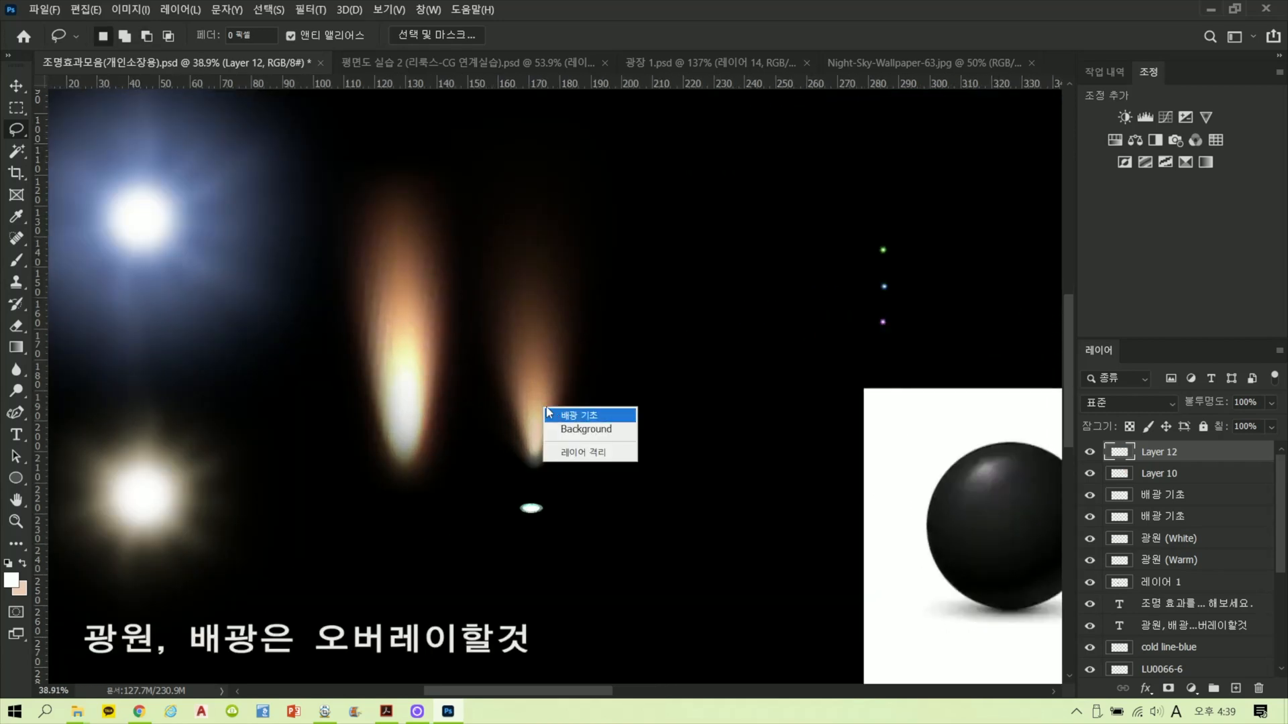
pyautogui.click(551, 414)
pyautogui.moveTo(536, 414); pyautogui.dragTo(584, 353)
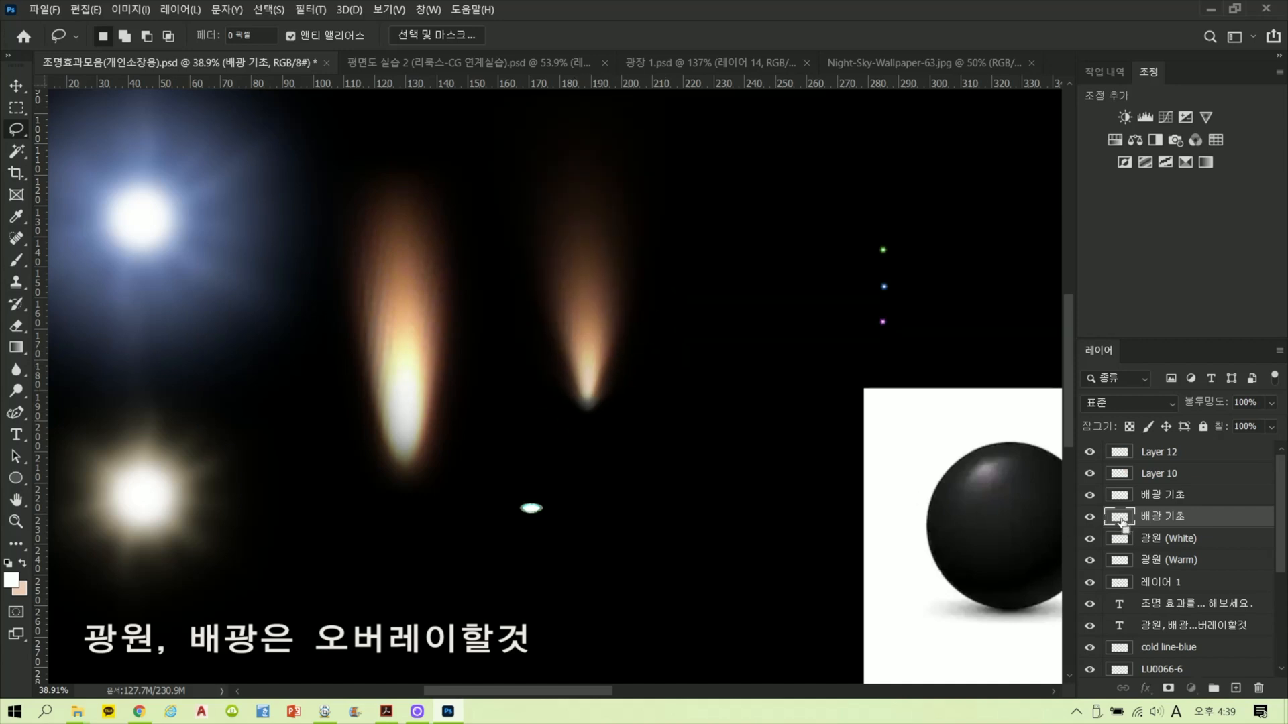
pyautogui.keyDown('ctrl'); pyautogui.click(1120, 520); pyautogui.keyUp('ctrl')
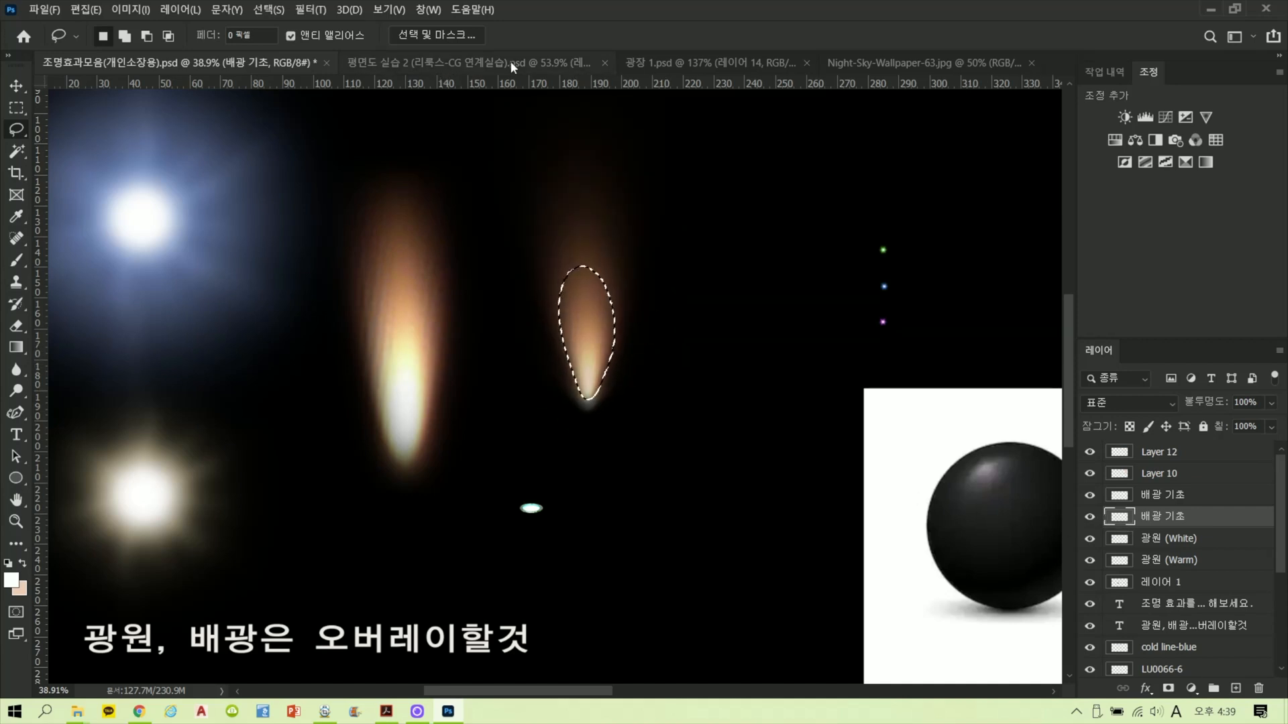
pyautogui.click(747, 66)
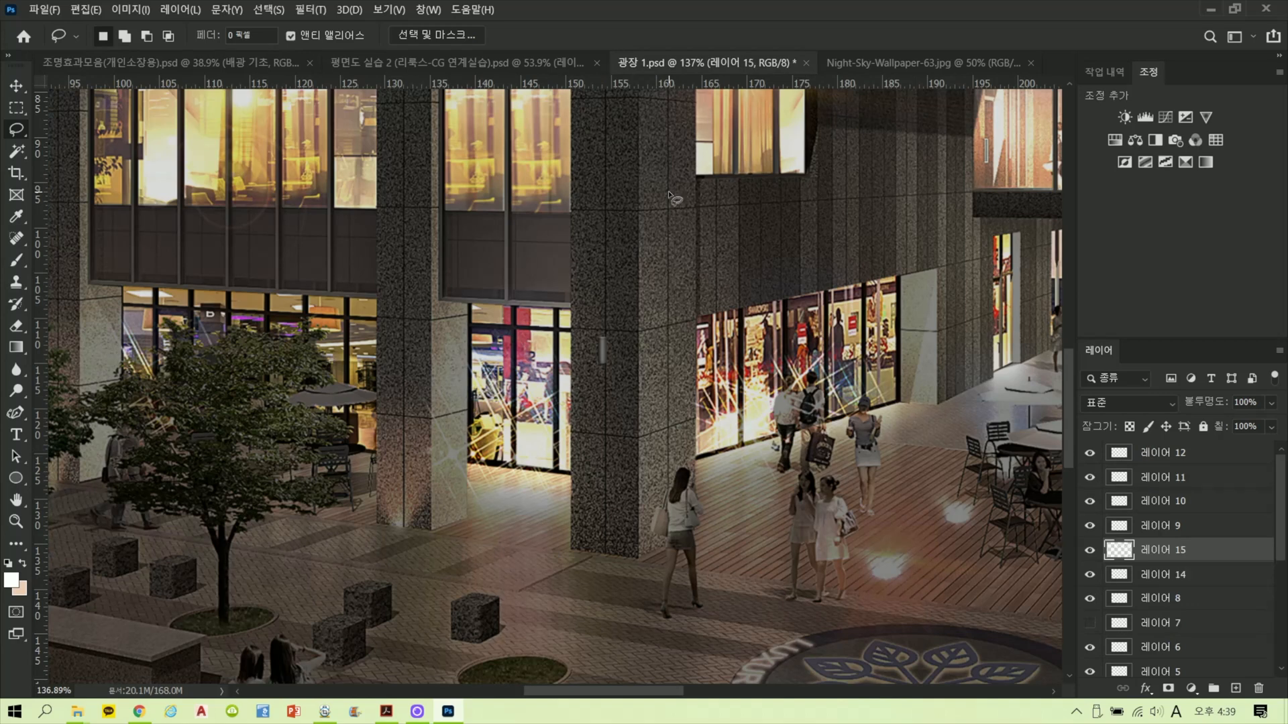
pyautogui.hotkey('ctrl', 'v')
# Step: Try the pasted beam over the corner shopfront and the night sky, and delete its layer
pyautogui.scroll(-3, 599, 345)
pyautogui.moveTo(572, 586); pyautogui.dragTo(684, 363)
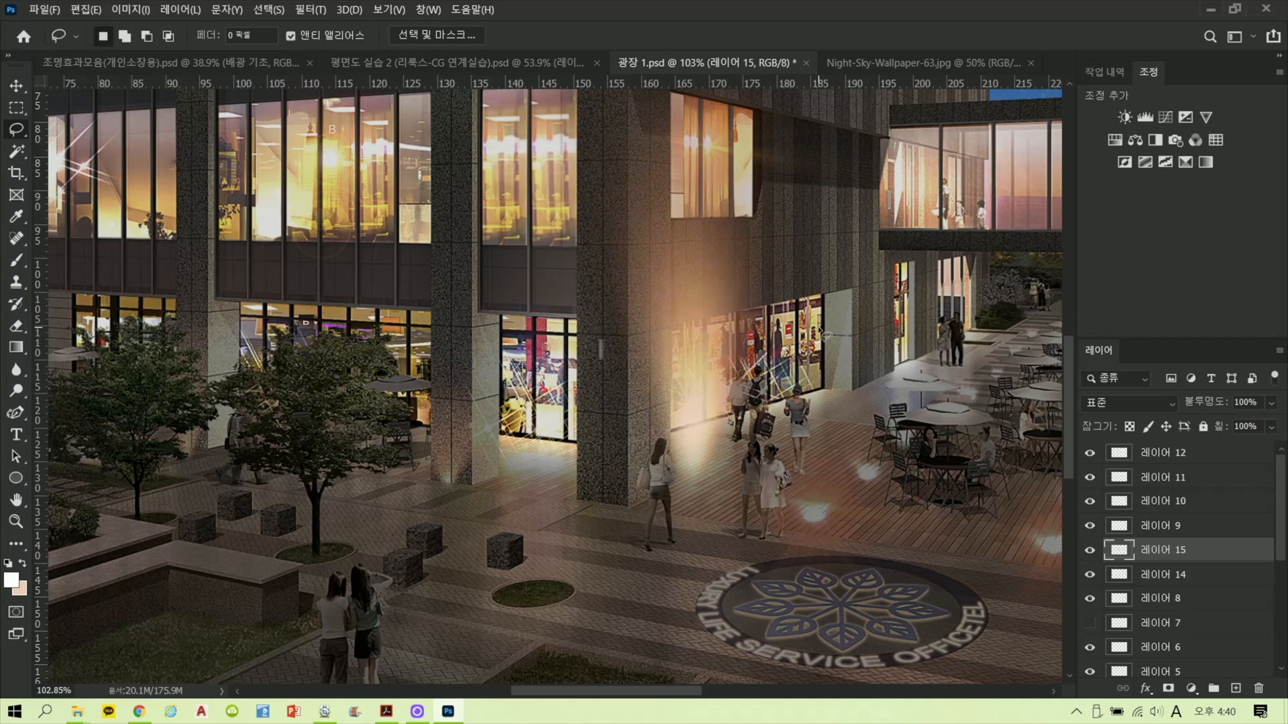
pyautogui.scroll(-4, 823, 333)
pyautogui.moveTo(852, 311); pyautogui.dragTo(571, 479)
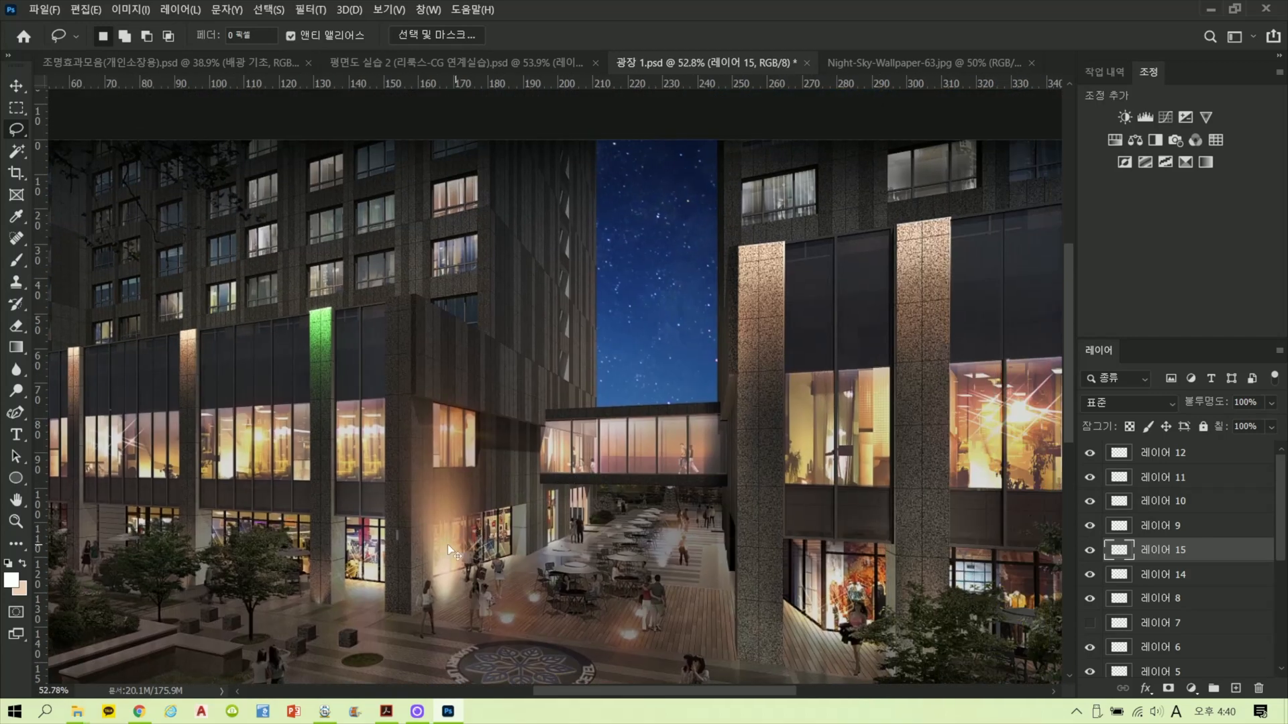
pyautogui.moveTo(453, 552); pyautogui.dragTo(678, 310)
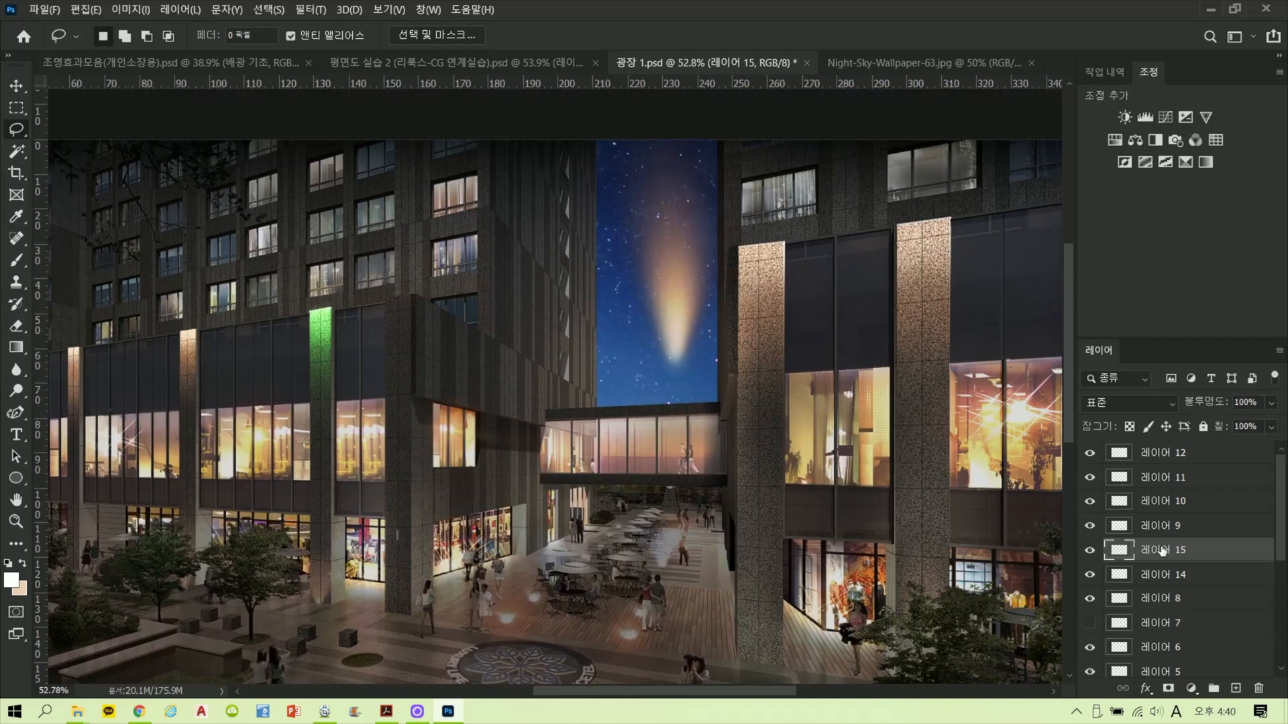
pyautogui.moveTo(1163, 551); pyautogui.dragTo(1258, 688)
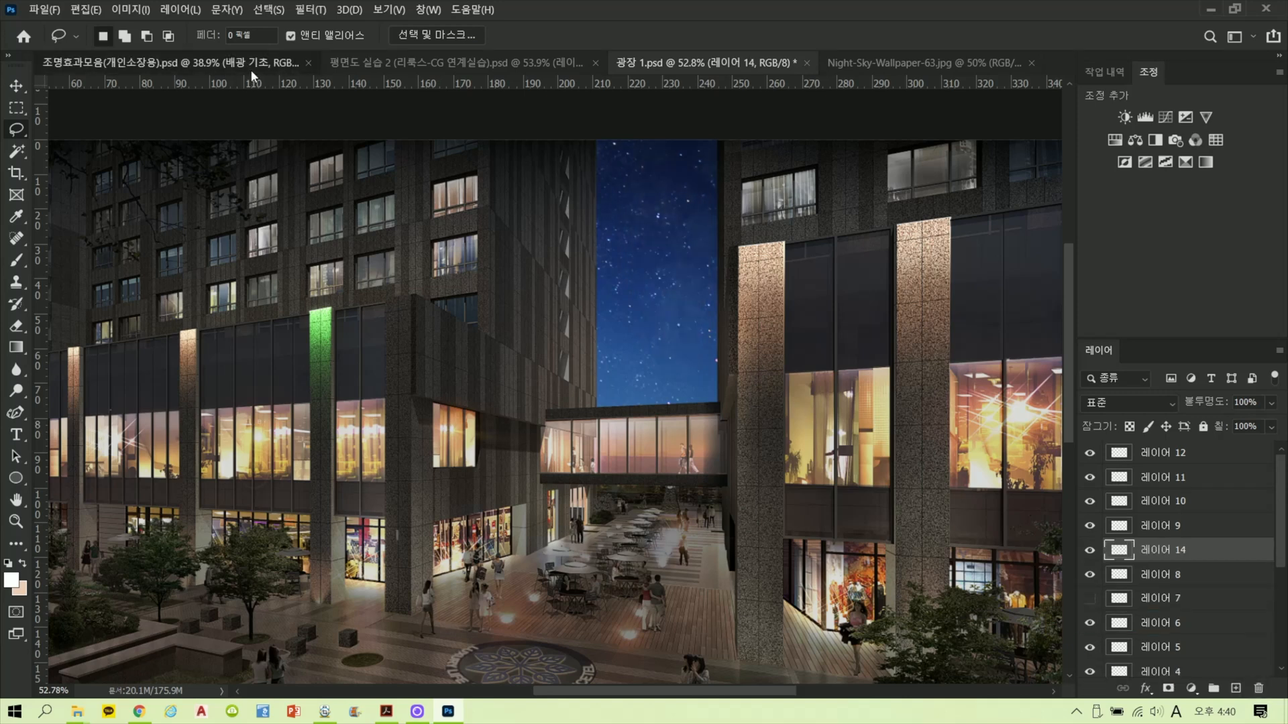
# Step: Copy the larger, brighter warm beam from the lighting effects document into 광장 1.psd and place it between the buildings
pyautogui.click(250, 65)
pyautogui.keyDown('ctrl'); pyautogui.rightClick(403, 318); pyautogui.keyUp('ctrl')
pyautogui.click(423, 322)
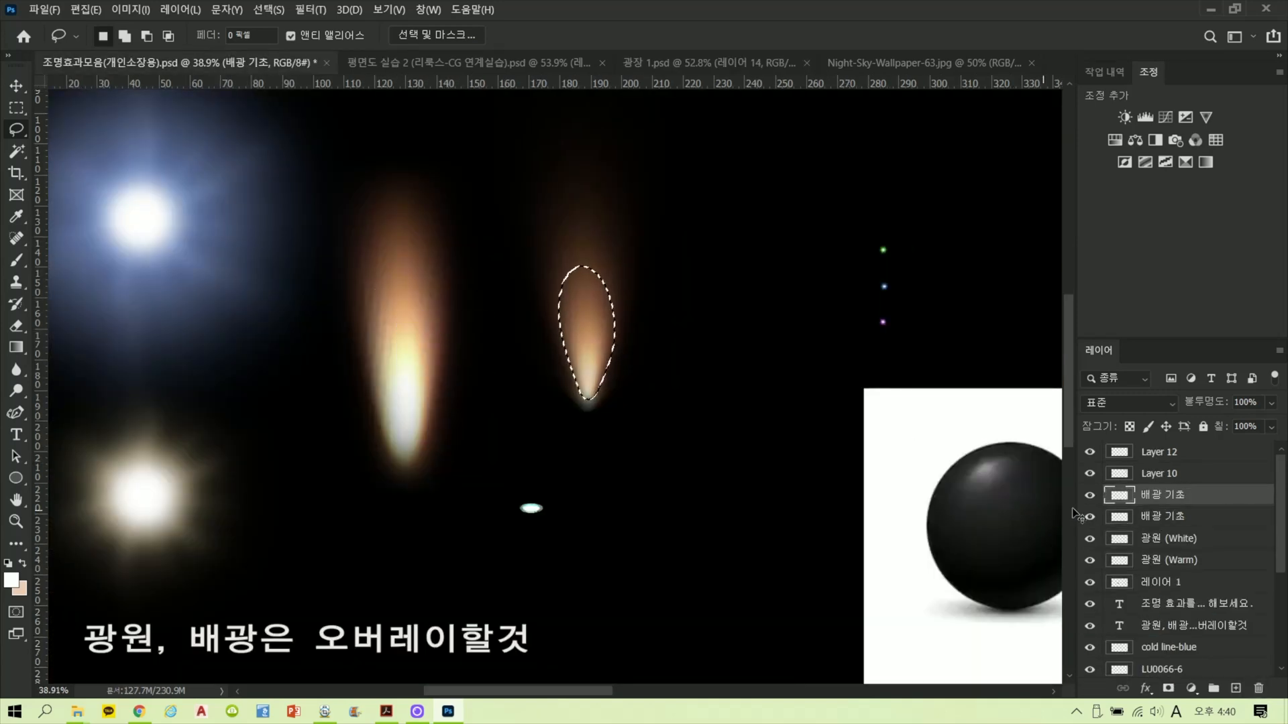
pyautogui.keyDown('ctrl'); pyautogui.click(1110, 497); pyautogui.keyUp('ctrl')
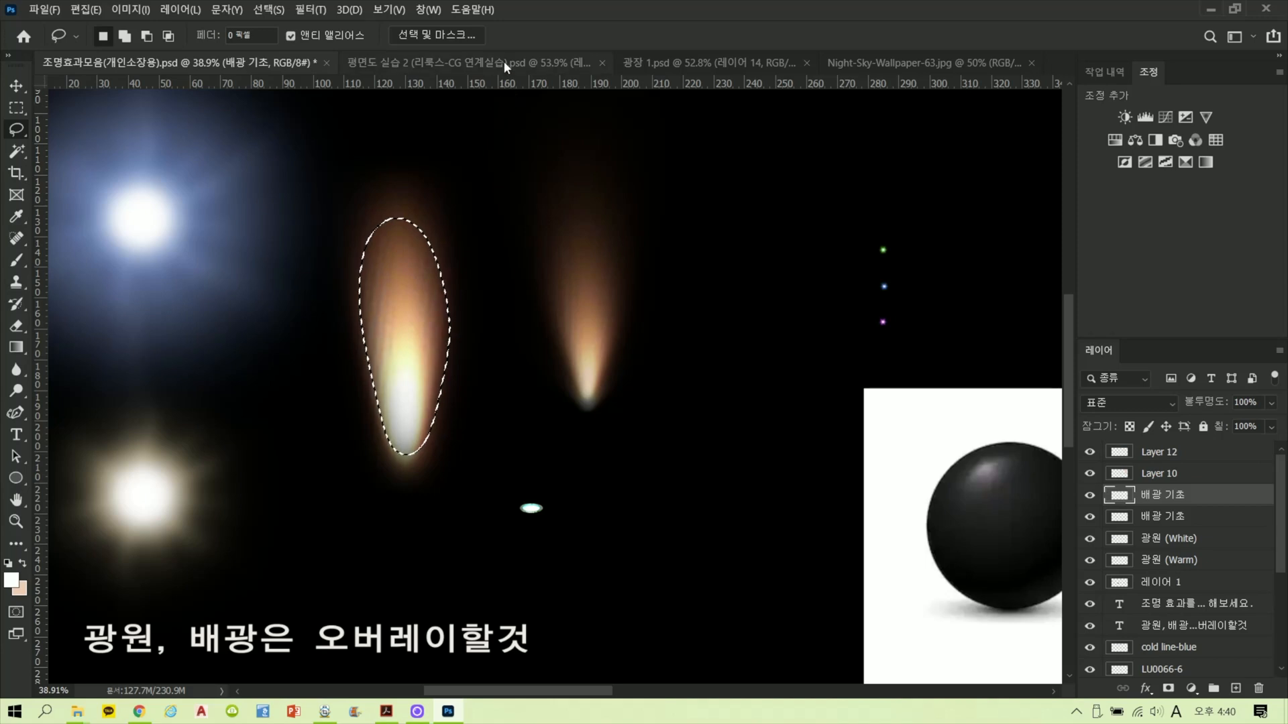
pyautogui.click(719, 63)
pyautogui.hotkey('ctrl', 'v')
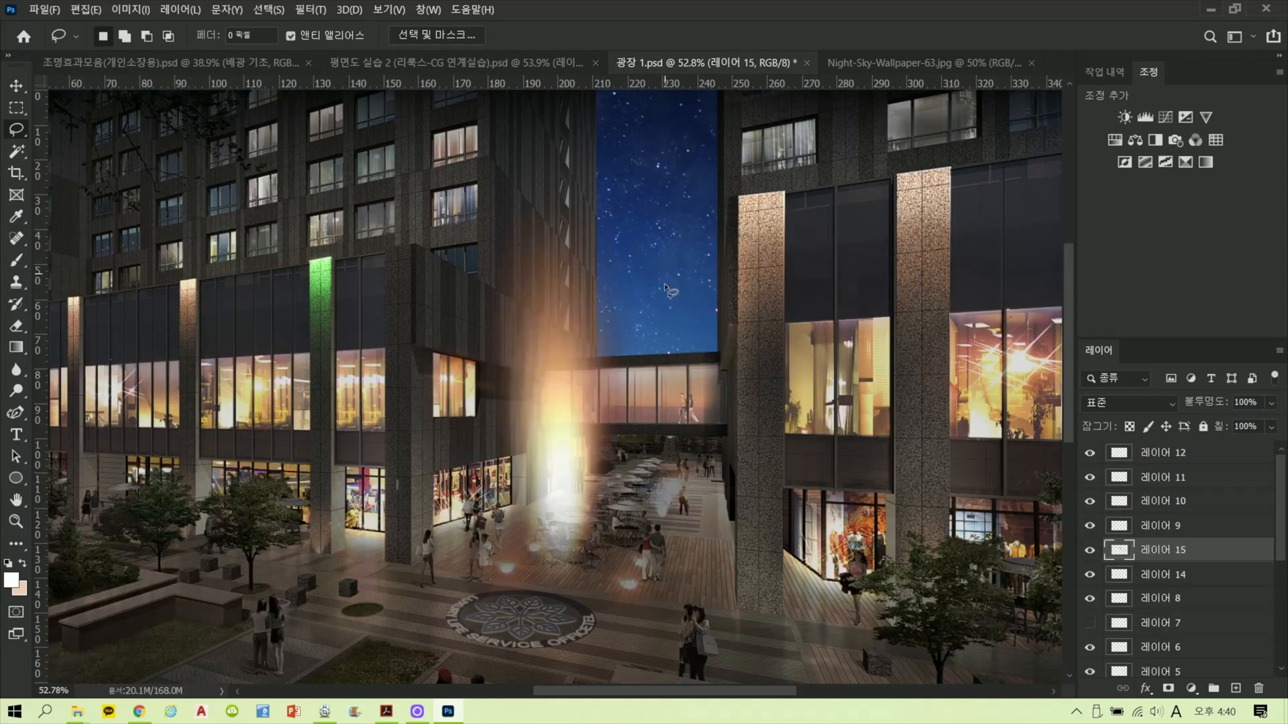
pyautogui.moveTo(646, 381); pyautogui.dragTo(667, 348)
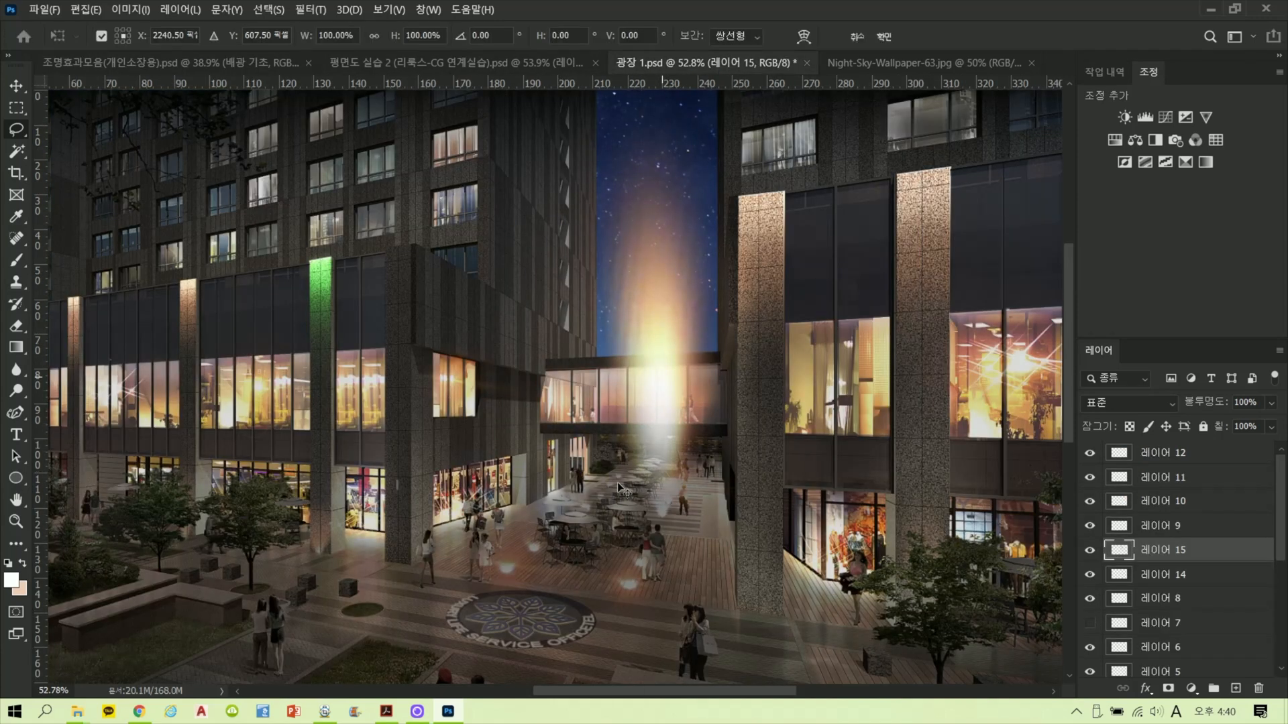
# Step: Scale the pasted beam to 44.82% and position it over the open sky between the buildings
pyautogui.hotkey('ctrl', 't')
pyautogui.moveTo(549, 523); pyautogui.dragTo(664, 280)
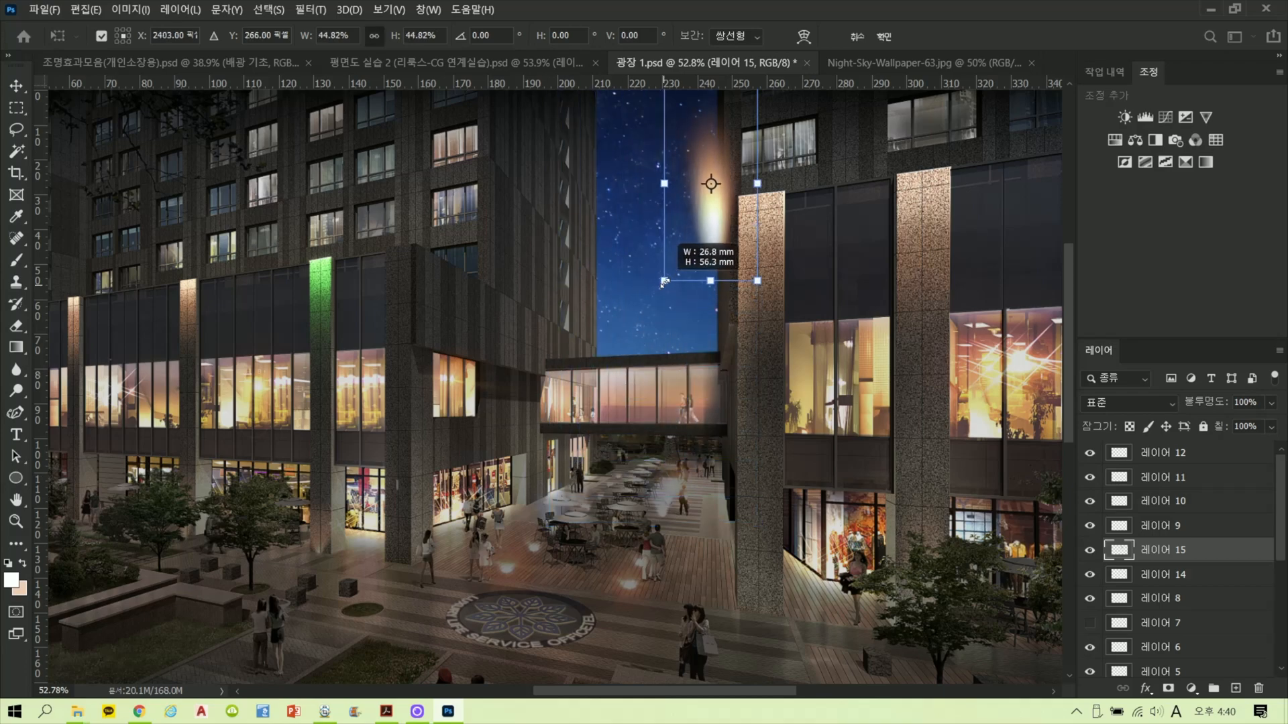
pyautogui.moveTo(724, 202); pyautogui.dragTo(662, 263)
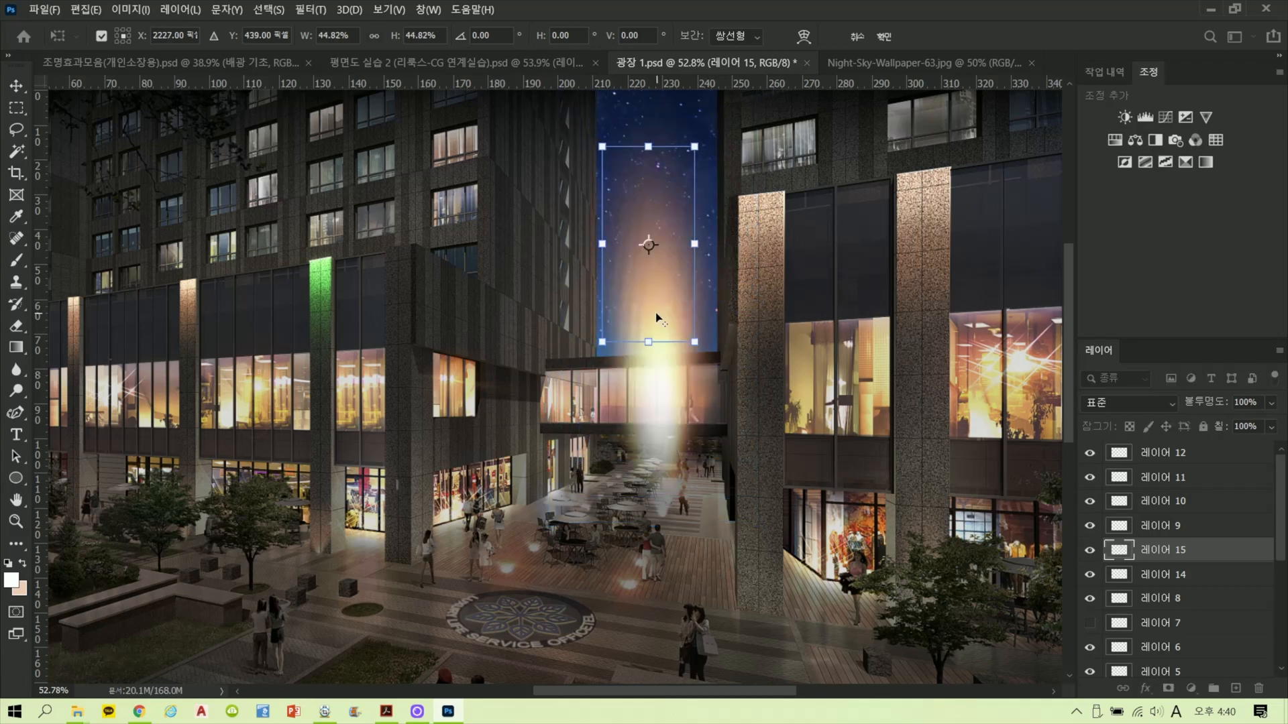
# Step: Distort the beam in perspective into a cone with a narrow base and wide top, and move it higher in the sky
pyautogui.scroll(3, 662, 263)
pyautogui.moveTo(790, 271); pyautogui.dragTo(745, 381)
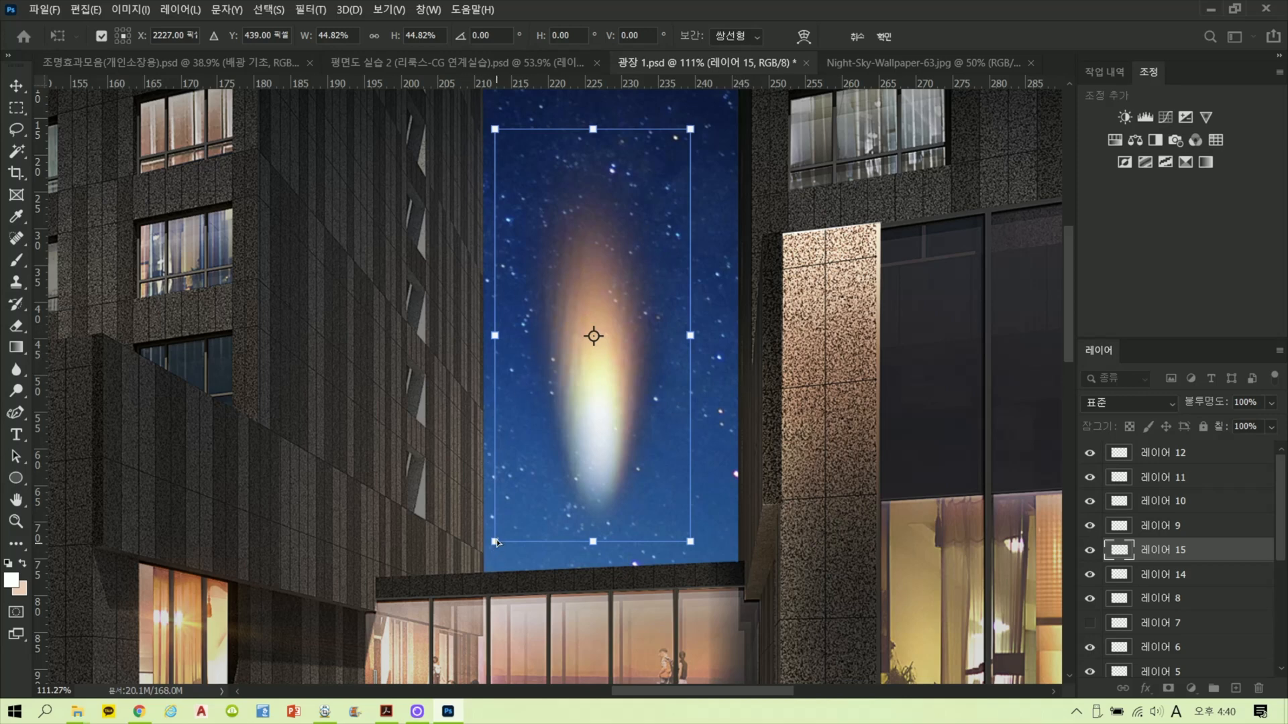
pyautogui.moveTo(496, 542); pyautogui.dragTo(542, 541)
pyautogui.moveTo(685, 541); pyautogui.dragTo(567, 541)
pyautogui.moveTo(495, 128); pyautogui.dragTo(403, 129)
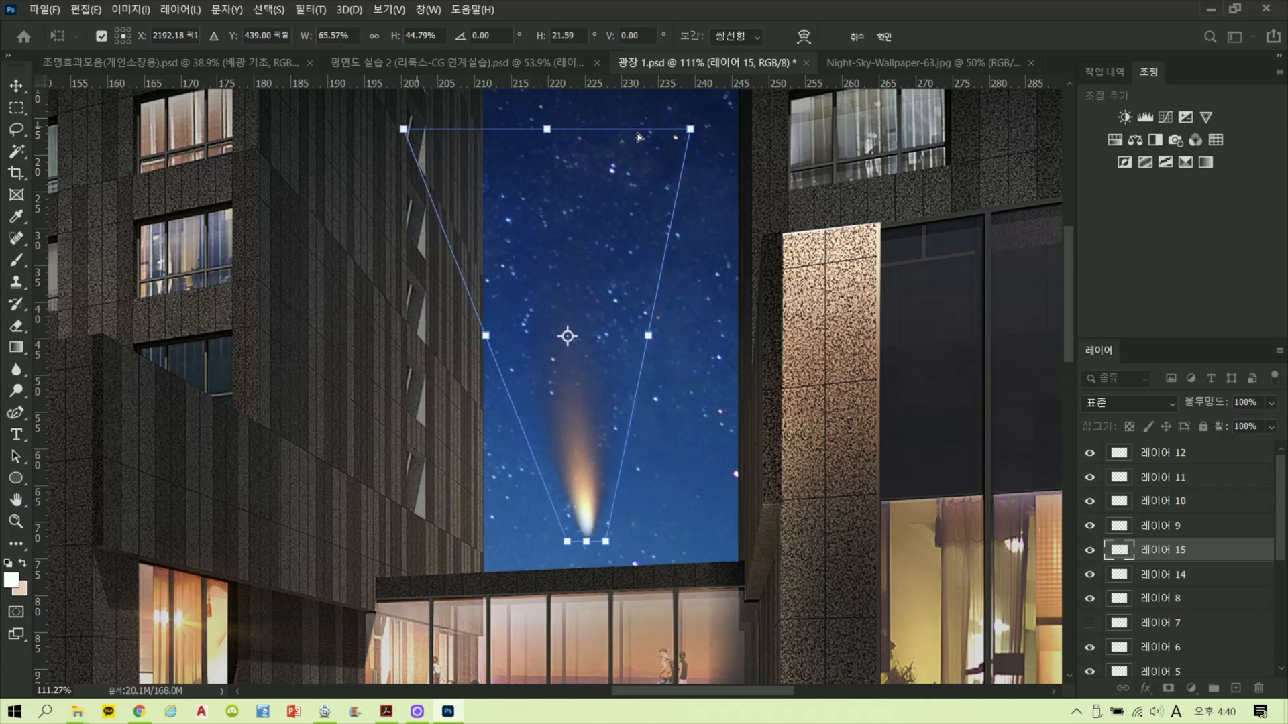
pyautogui.moveTo(685, 132); pyautogui.dragTo(823, 129)
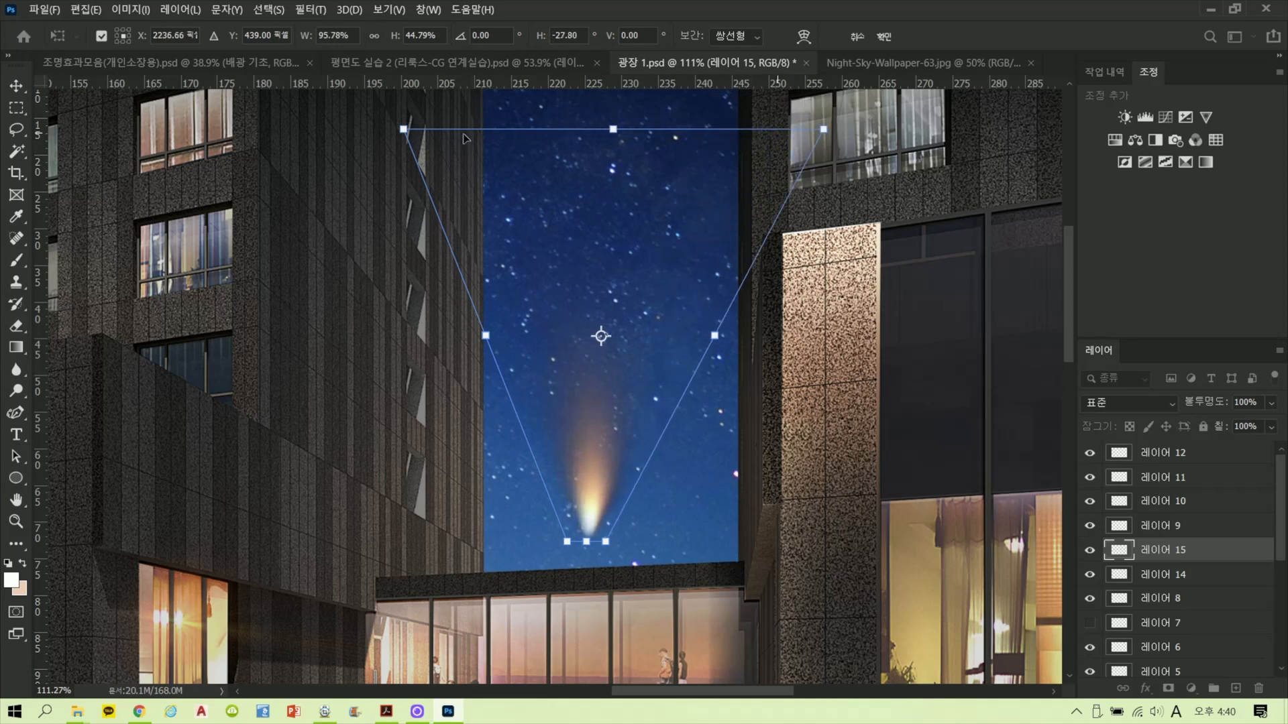
pyautogui.moveTo(404, 129); pyautogui.dragTo(365, 137)
pyautogui.moveTo(340, 134); pyautogui.dragTo(322, 134)
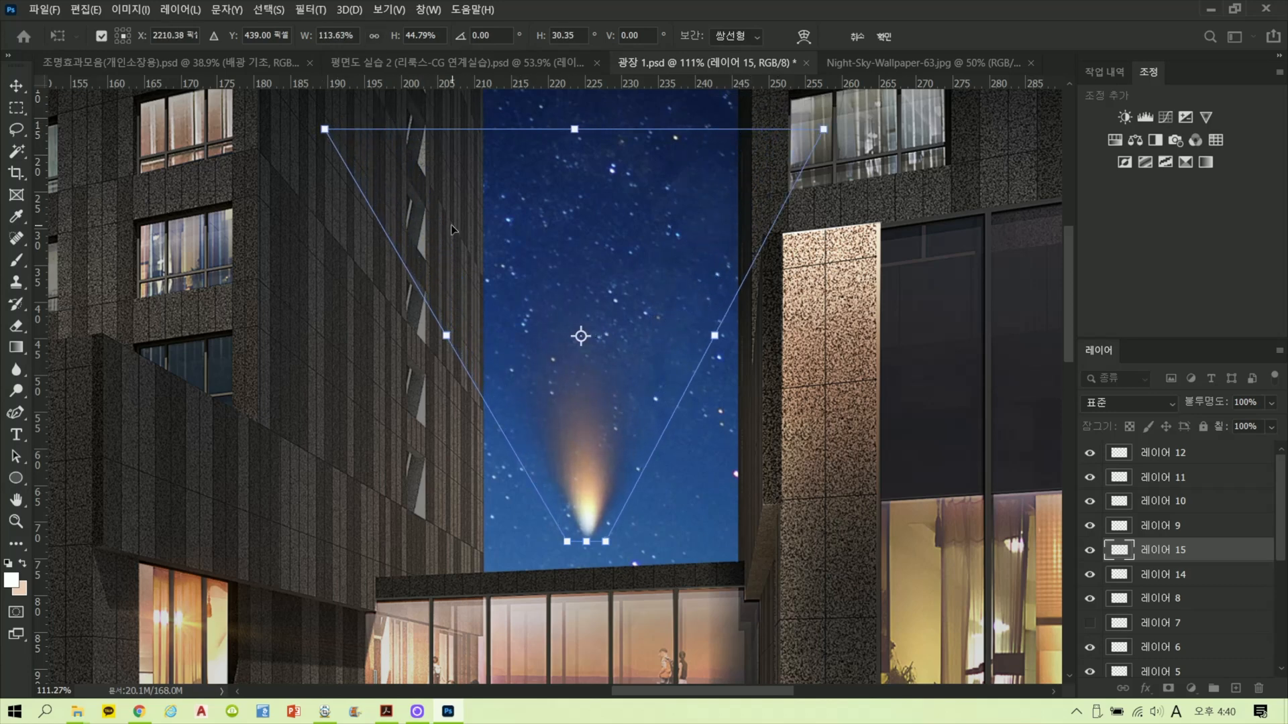
pyautogui.press('Return')
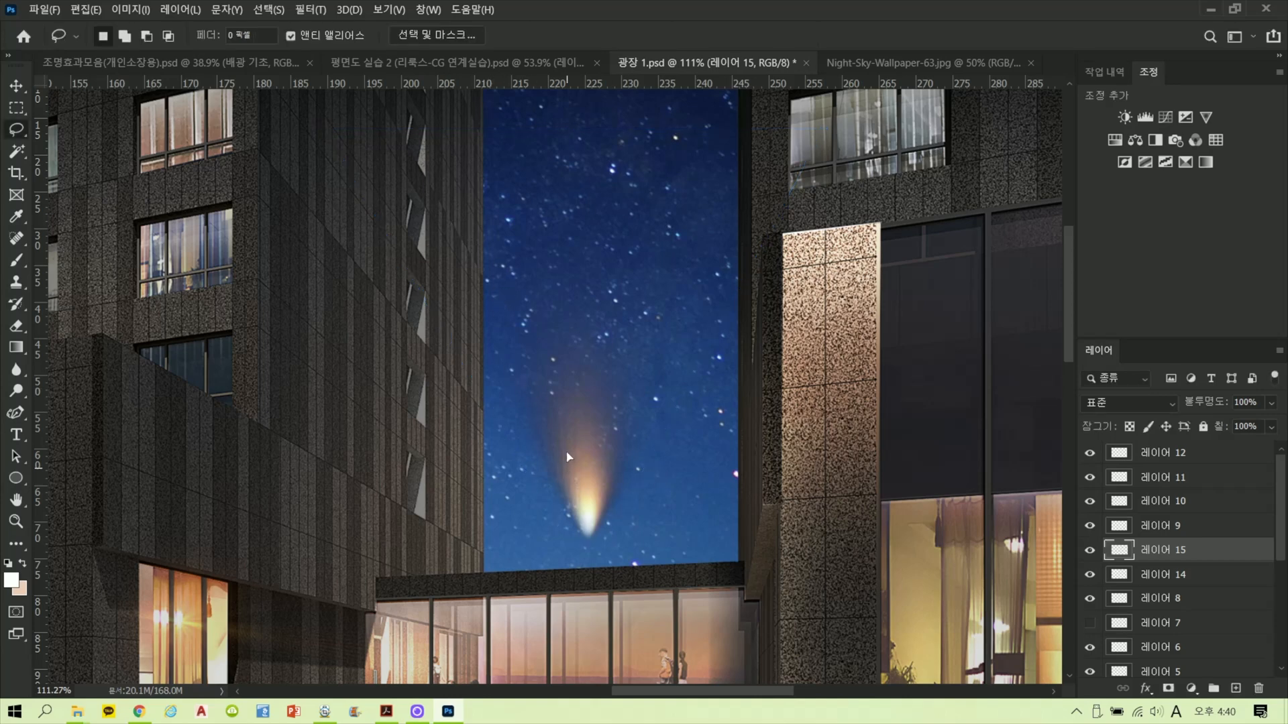
pyautogui.moveTo(568, 457)
pyautogui.mouseDown()
pyautogui.moveTo(621, 347)
pyautogui.moveTo(595, 336)
pyautogui.mouseUp()
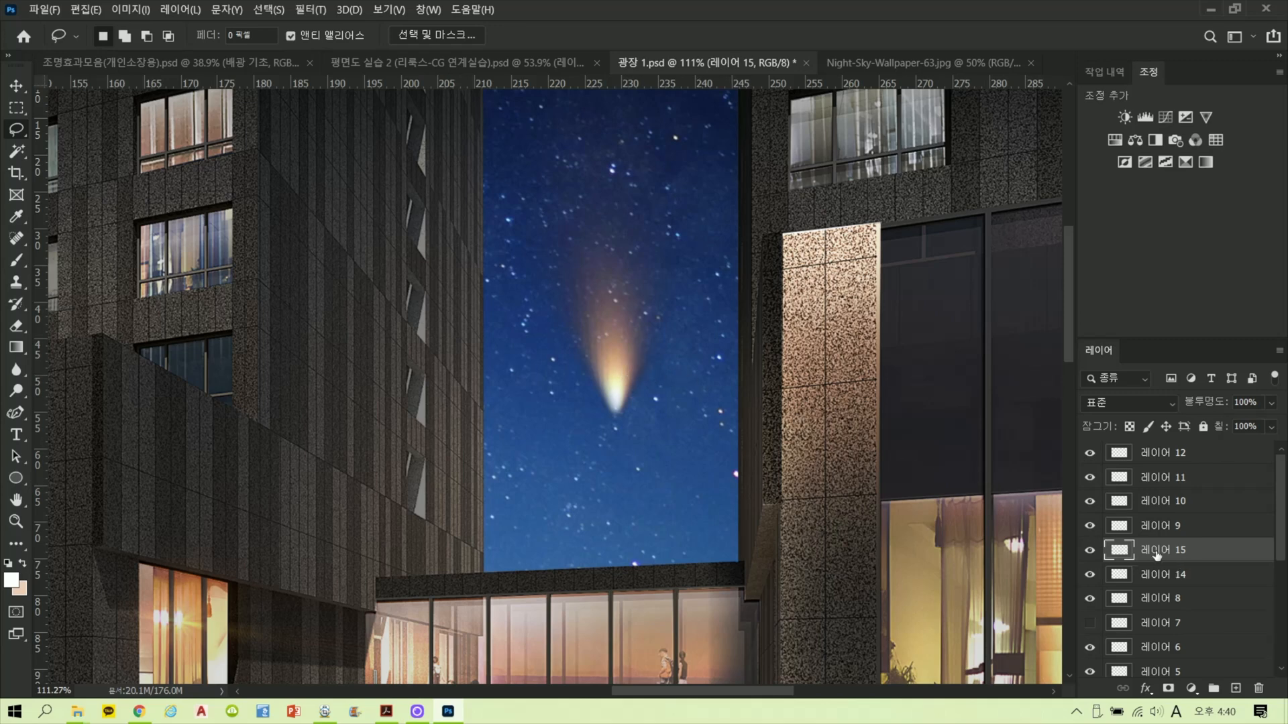
# Step: Duplicate the cone beam layer 레이어 15 and squash the copy to 20.76% height toward the beam's base
pyautogui.moveTo(1156, 551); pyautogui.dragTo(1234, 687)
pyautogui.hotkey('ctrl', 't')
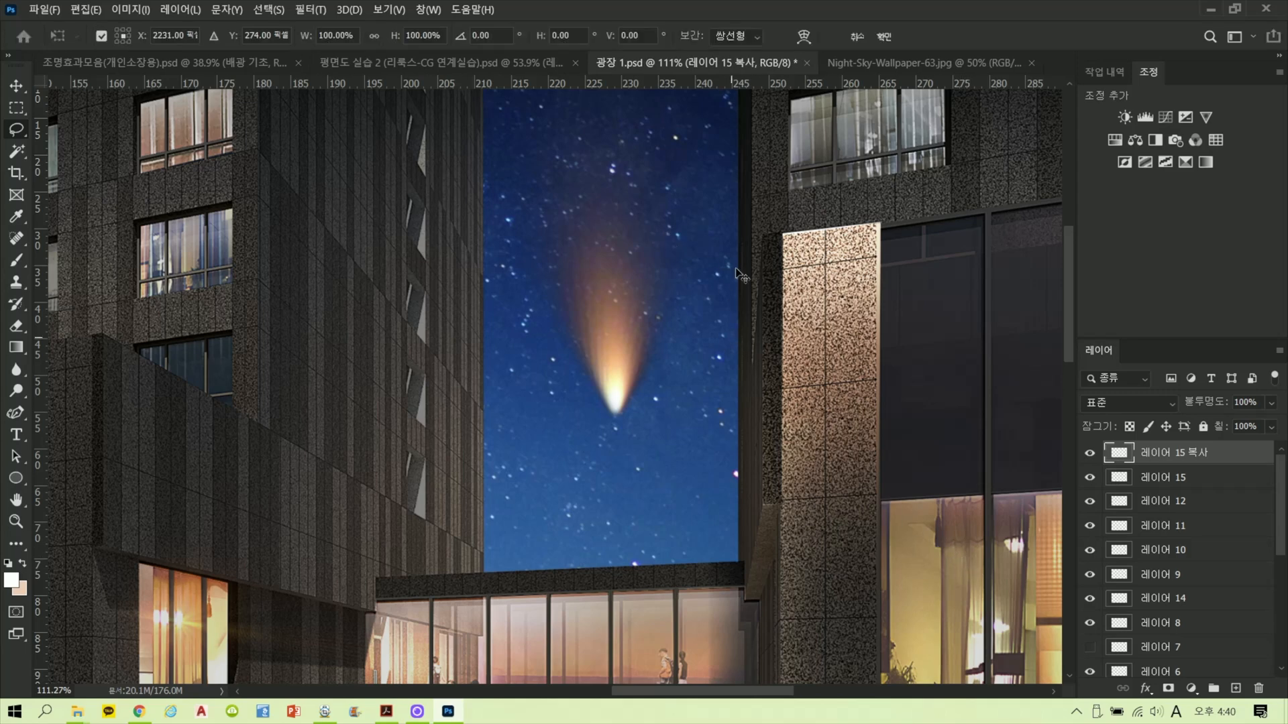
pyautogui.scroll(3, 775, 385)
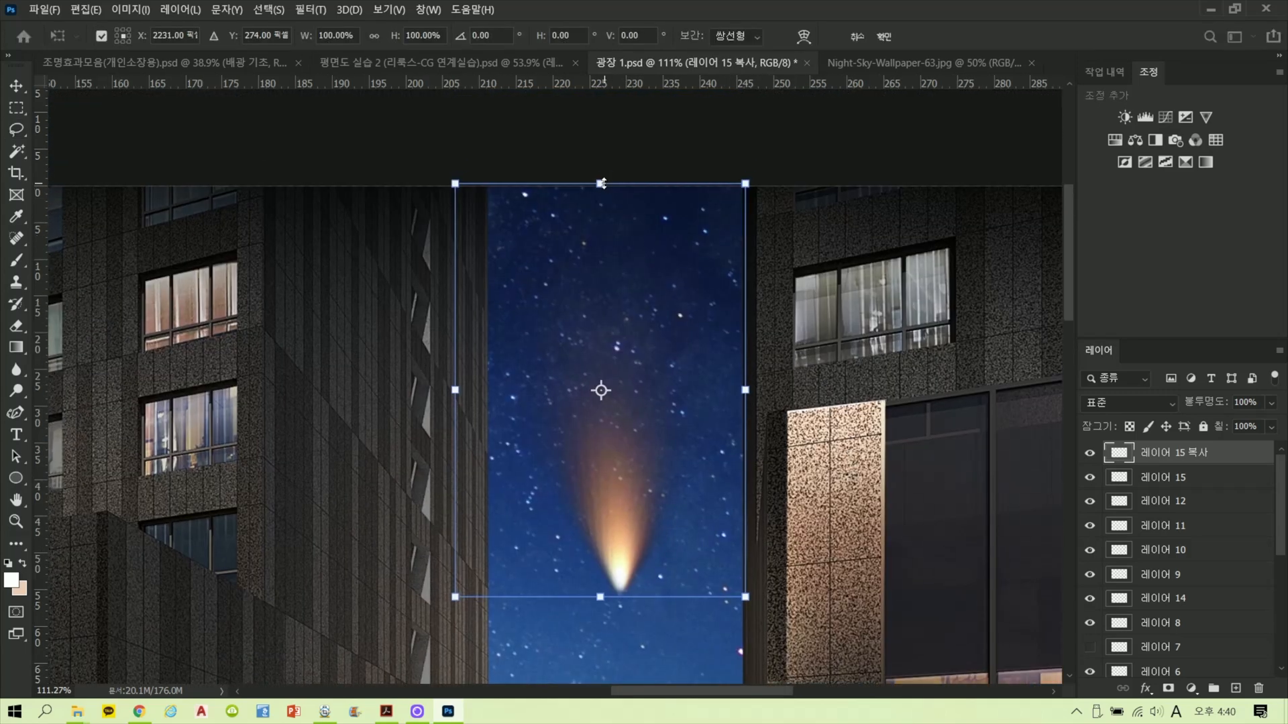
pyautogui.moveTo(602, 183); pyautogui.dragTo(610, 511)
# Step: Nudge the squashed beam copy slightly below the main beam's base and reduce its fill to 36%
pyautogui.scroll(3, 587, 536)
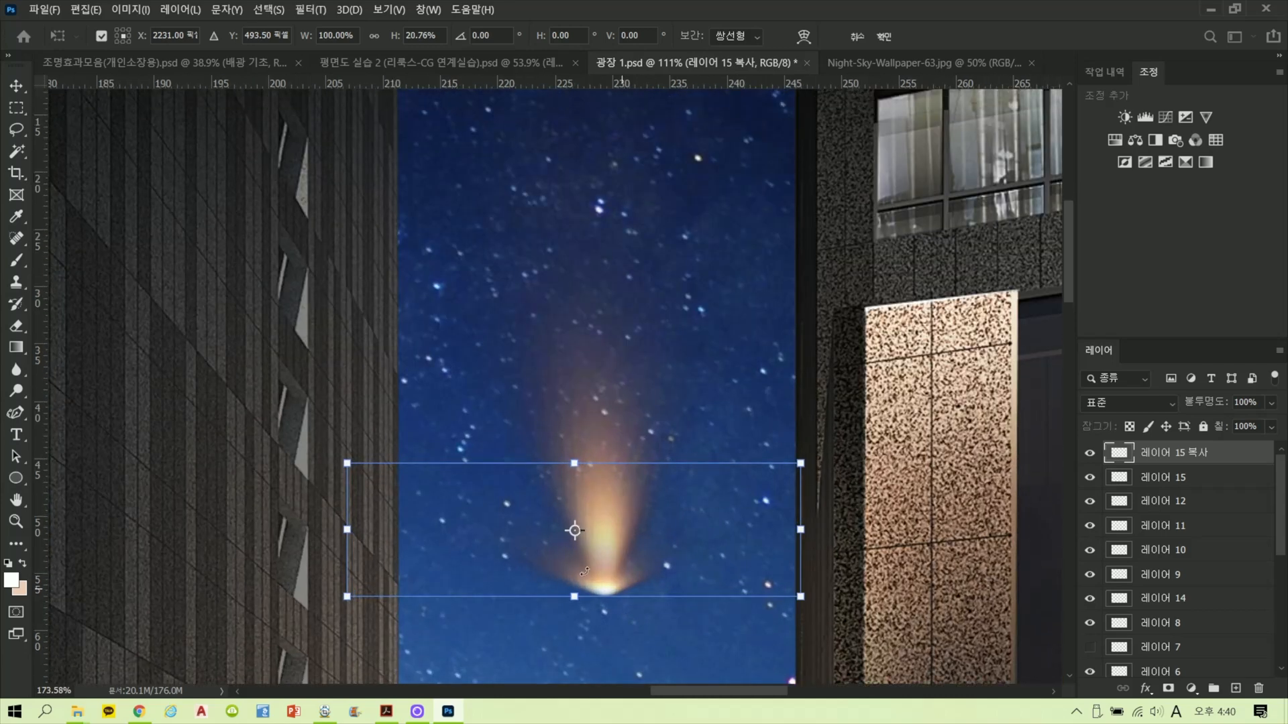
pyautogui.scroll(1, 697, 561)
pyautogui.hotkey('alt', 'space')
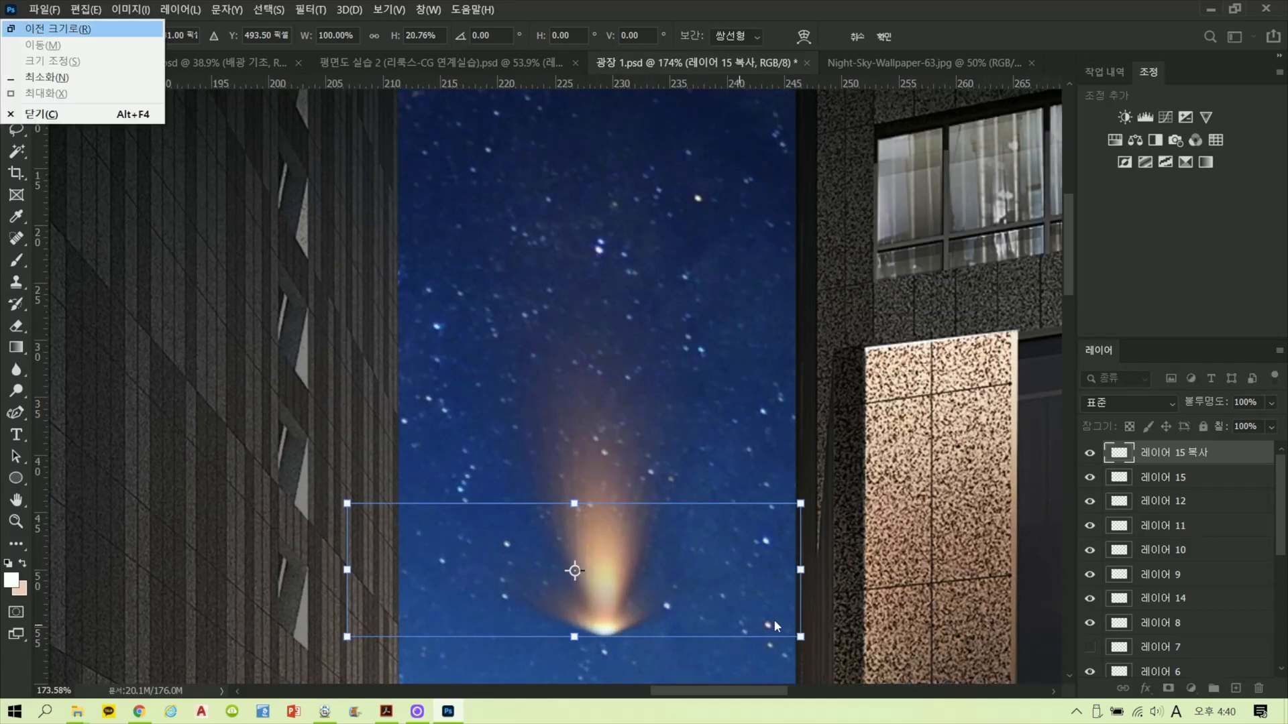
pyautogui.moveTo(774, 620); pyautogui.dragTo(729, 418)
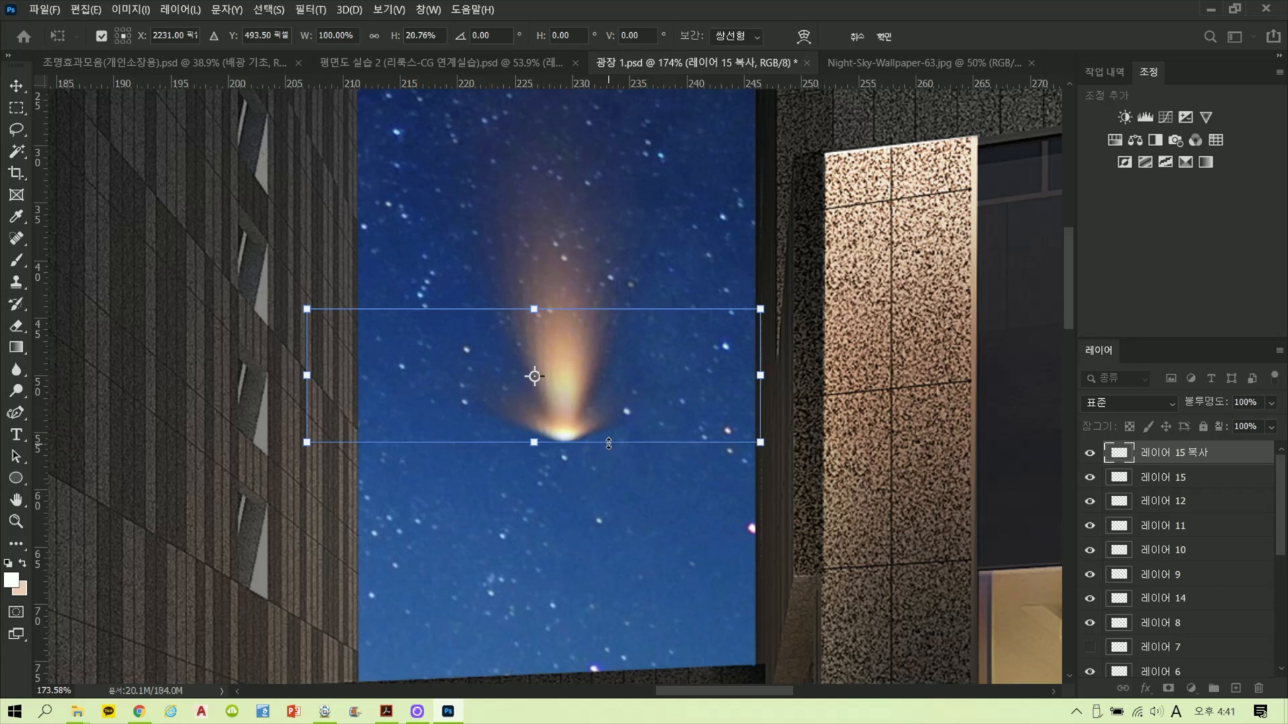
pyautogui.moveTo(602, 428); pyautogui.dragTo(602, 436)
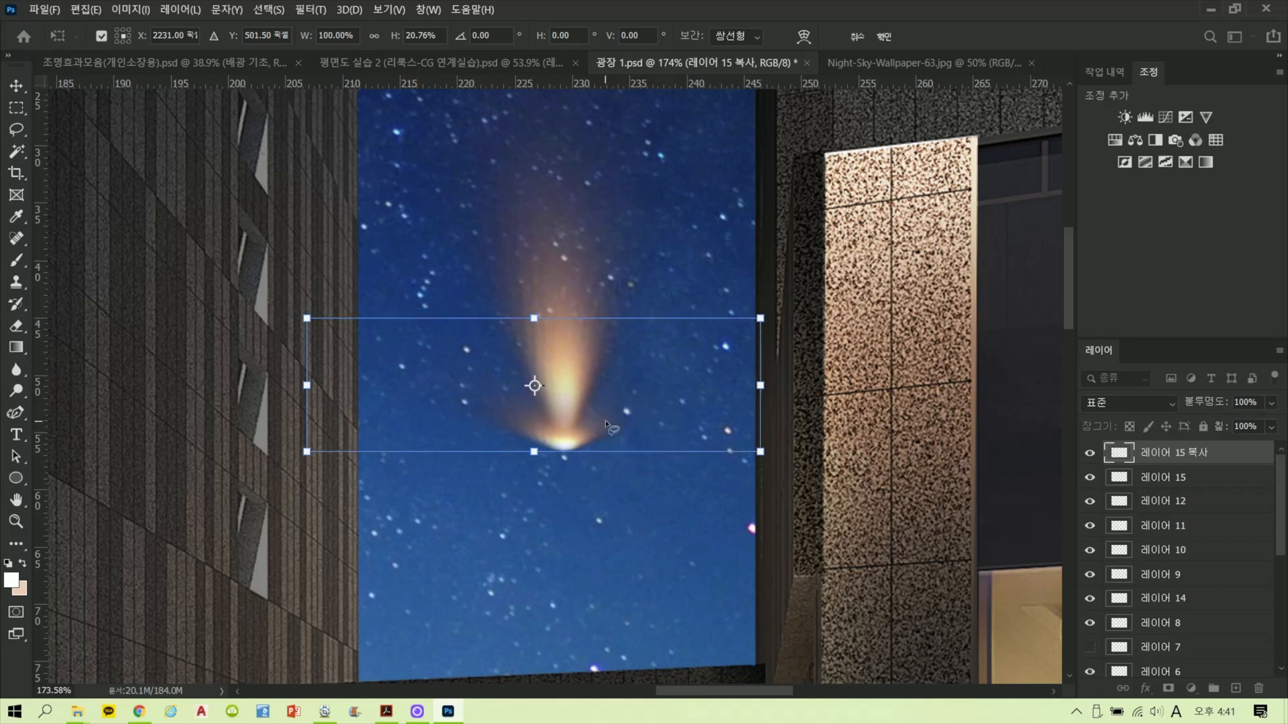
pyautogui.press('Return')
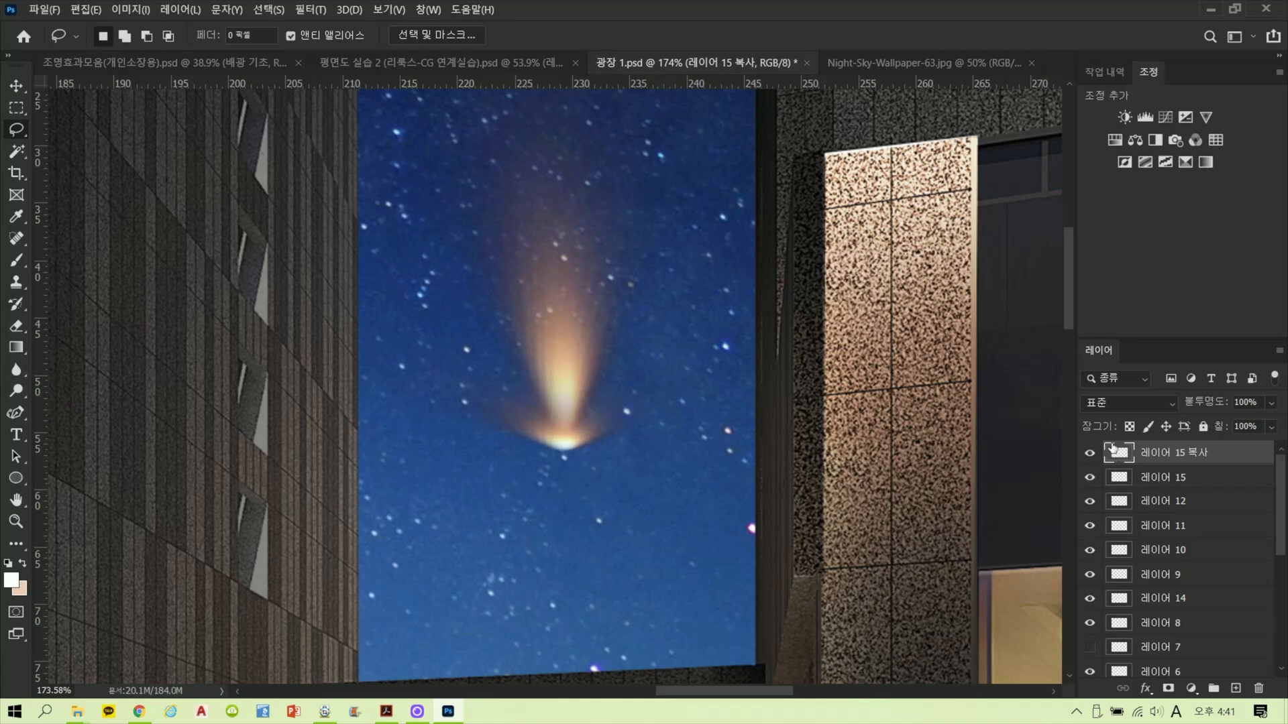
pyautogui.click(1270, 428)
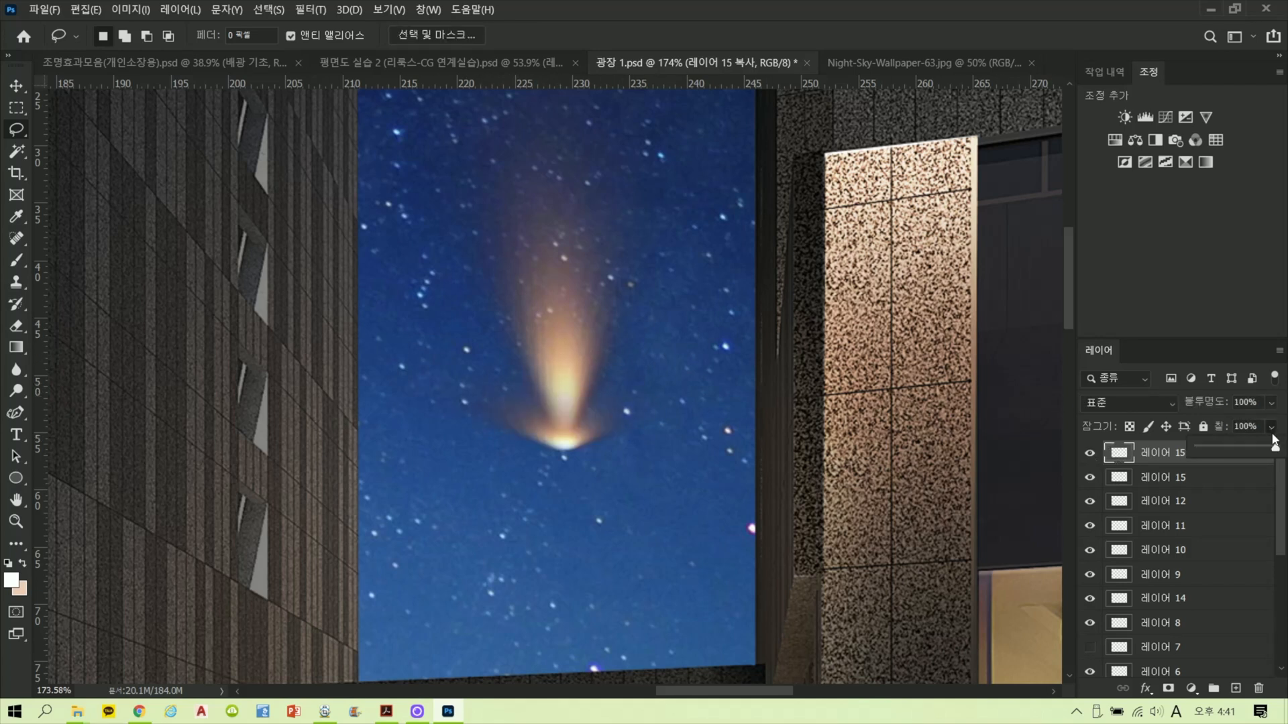
pyautogui.moveTo(1244, 448); pyautogui.dragTo(1226, 449)
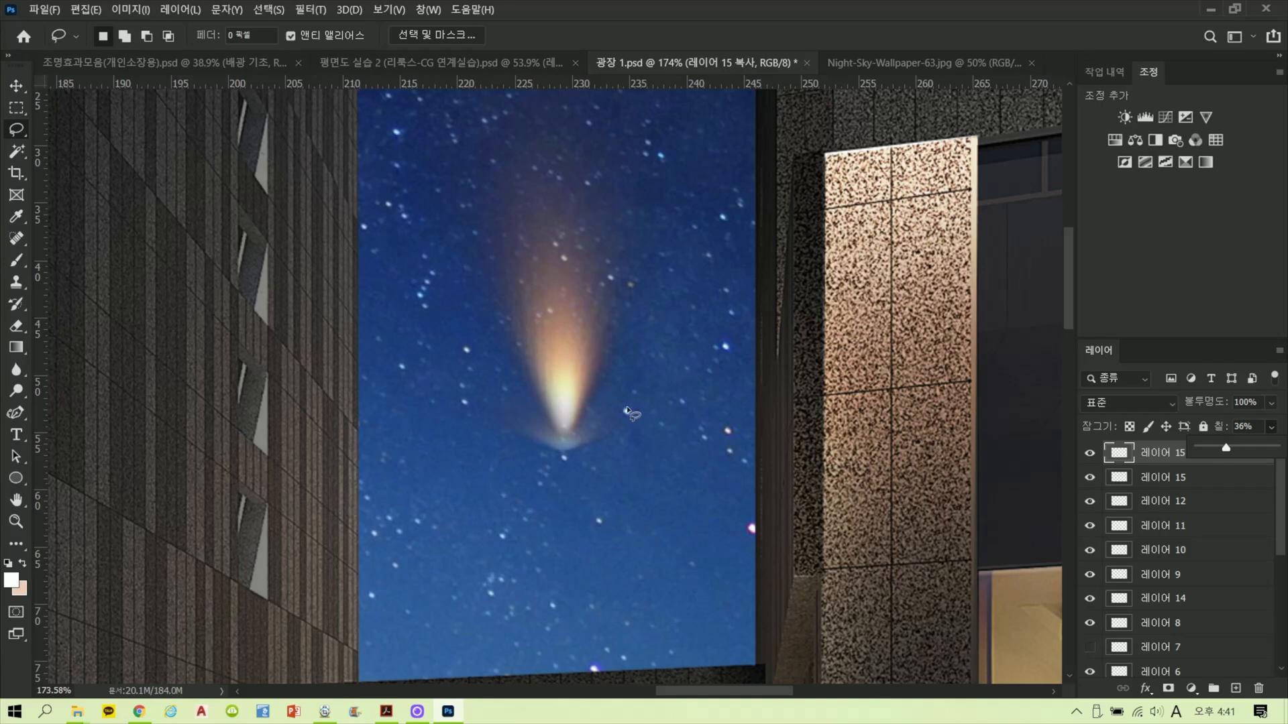
# Step: Switch to Chrome and view the LEO wall luminaire's product page as a lighting reference
pyautogui.hotkey('alt', 'Tab')
pyautogui.click(138, 711)
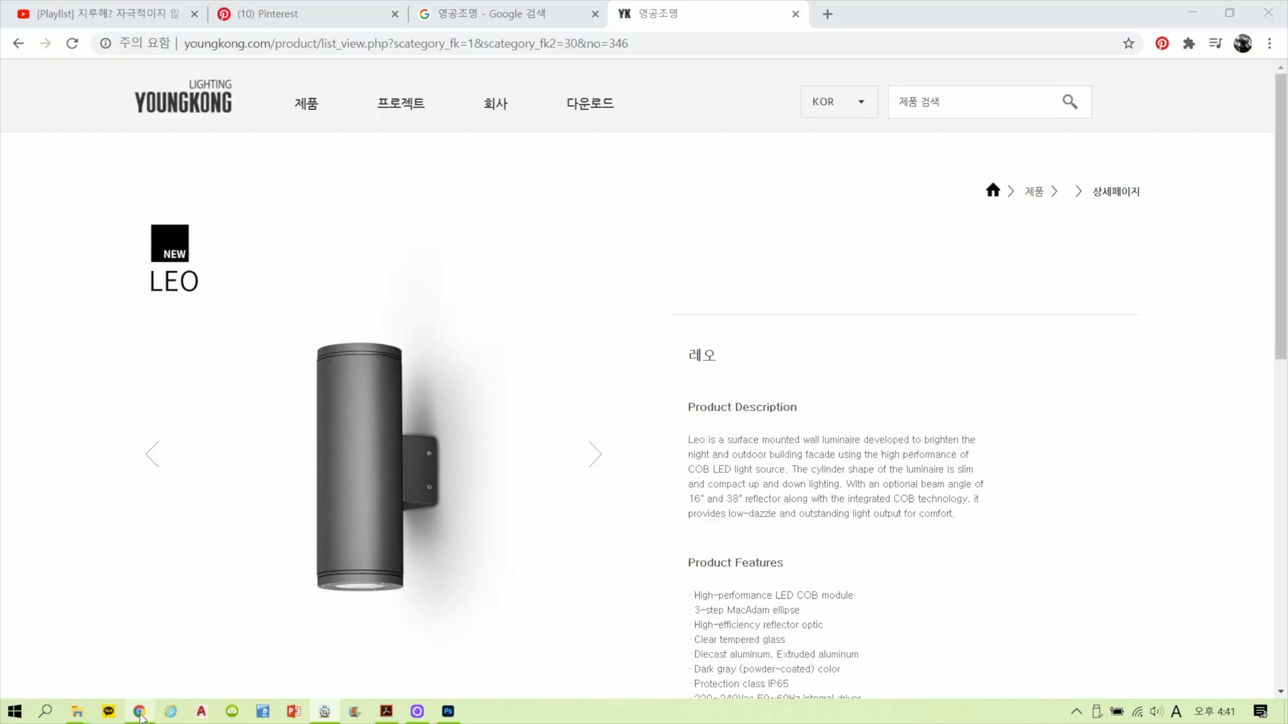
# Step: Examine the pin of a brick wall lit by up-down fixtures on the 04. Bracket Lighting Pinterest board, and return to the board
pyautogui.click(245, 7)
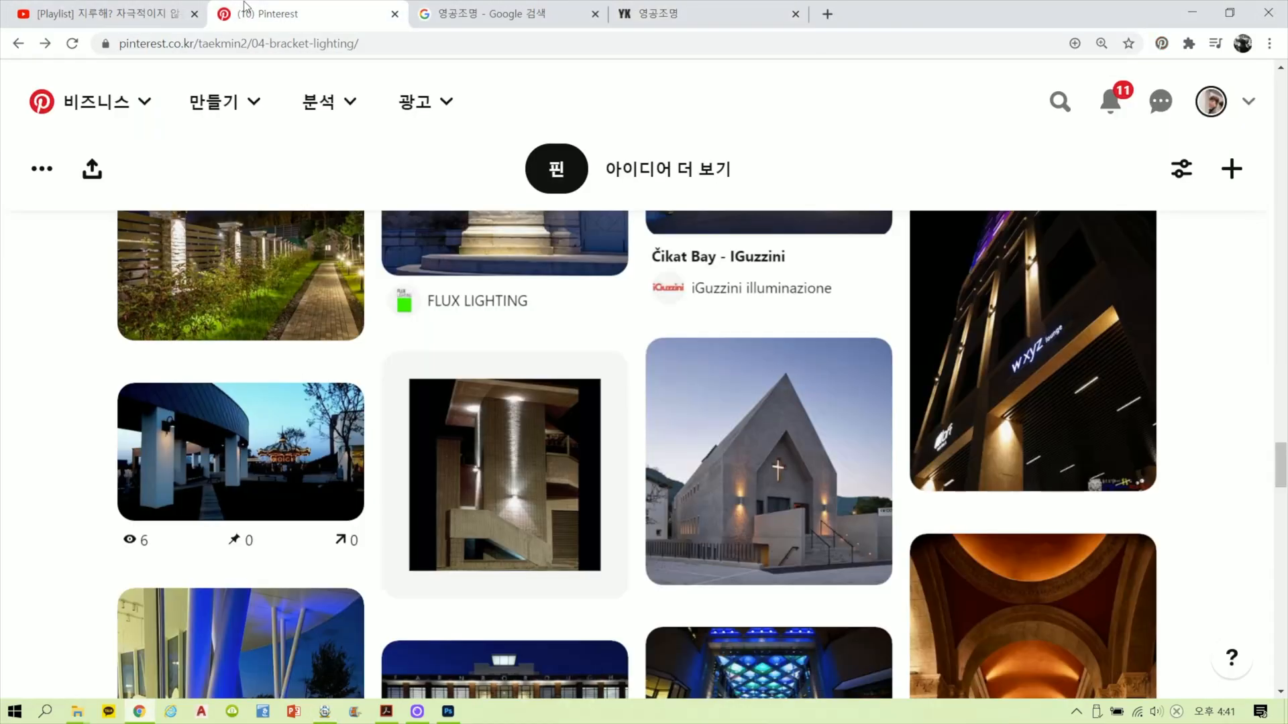
pyautogui.click(545, 515)
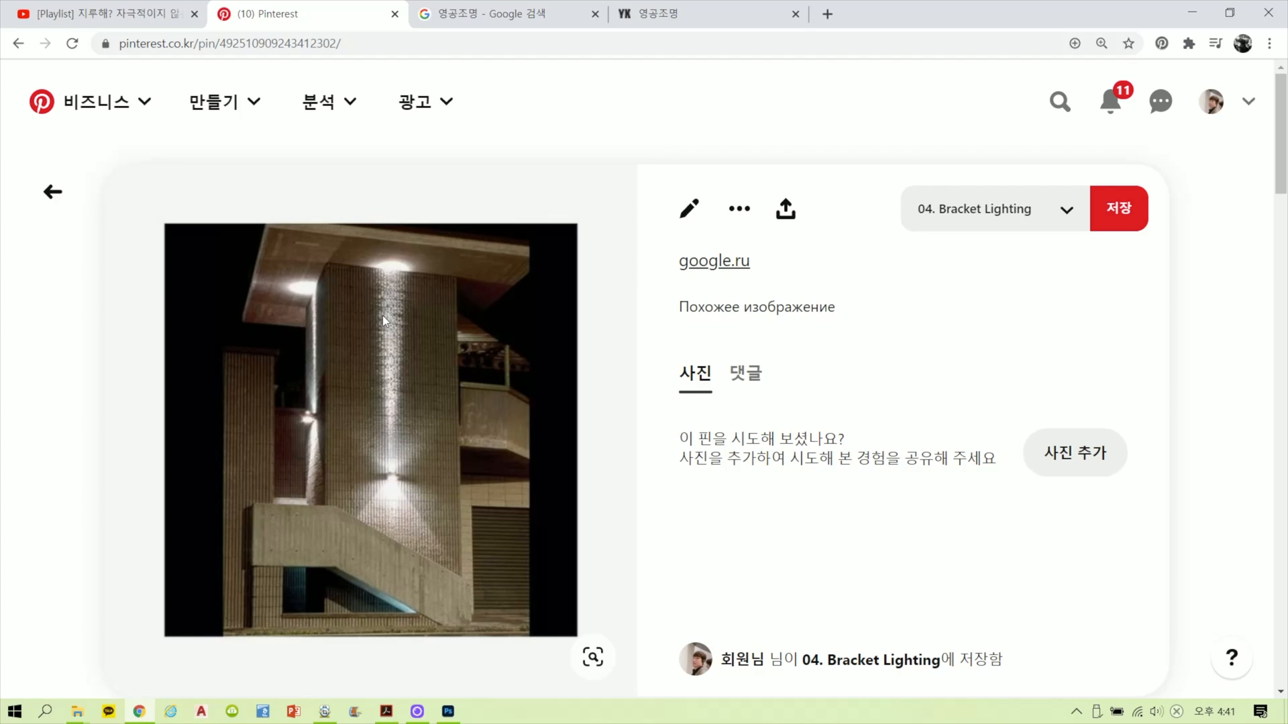
pyautogui.click(18, 43)
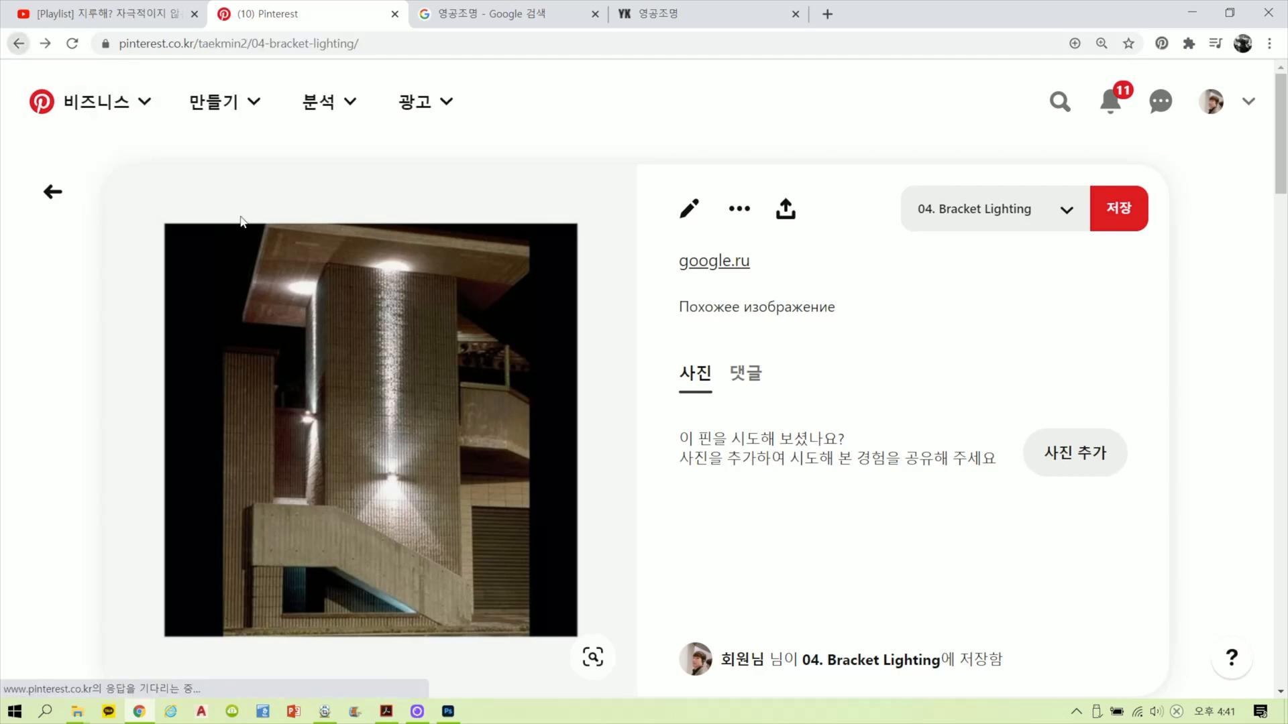
# Step: Look through the bracket lighting board and examine a close-up of the timber facade with warm narrow downlight beams
pyautogui.scroll(-10, 397, 434)
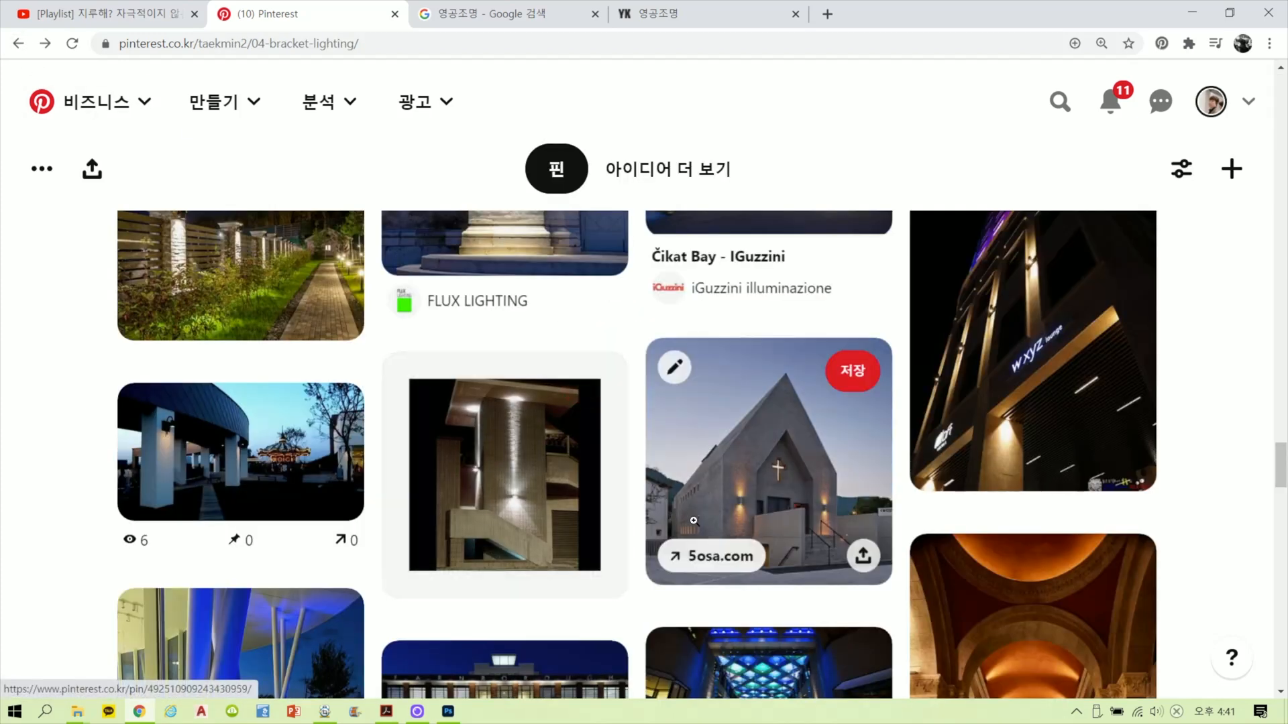
pyautogui.scroll(-5, 841, 511)
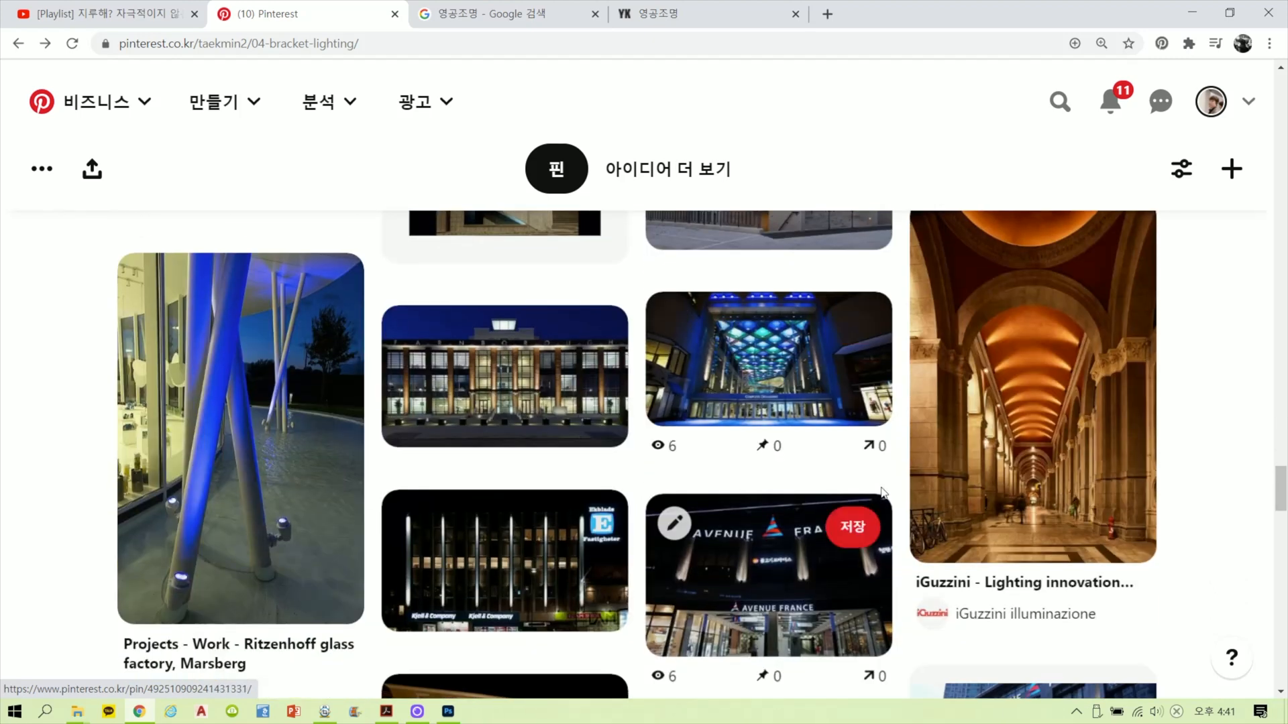
pyautogui.scroll(-2, 881, 485)
pyautogui.scroll(-6, 881, 485)
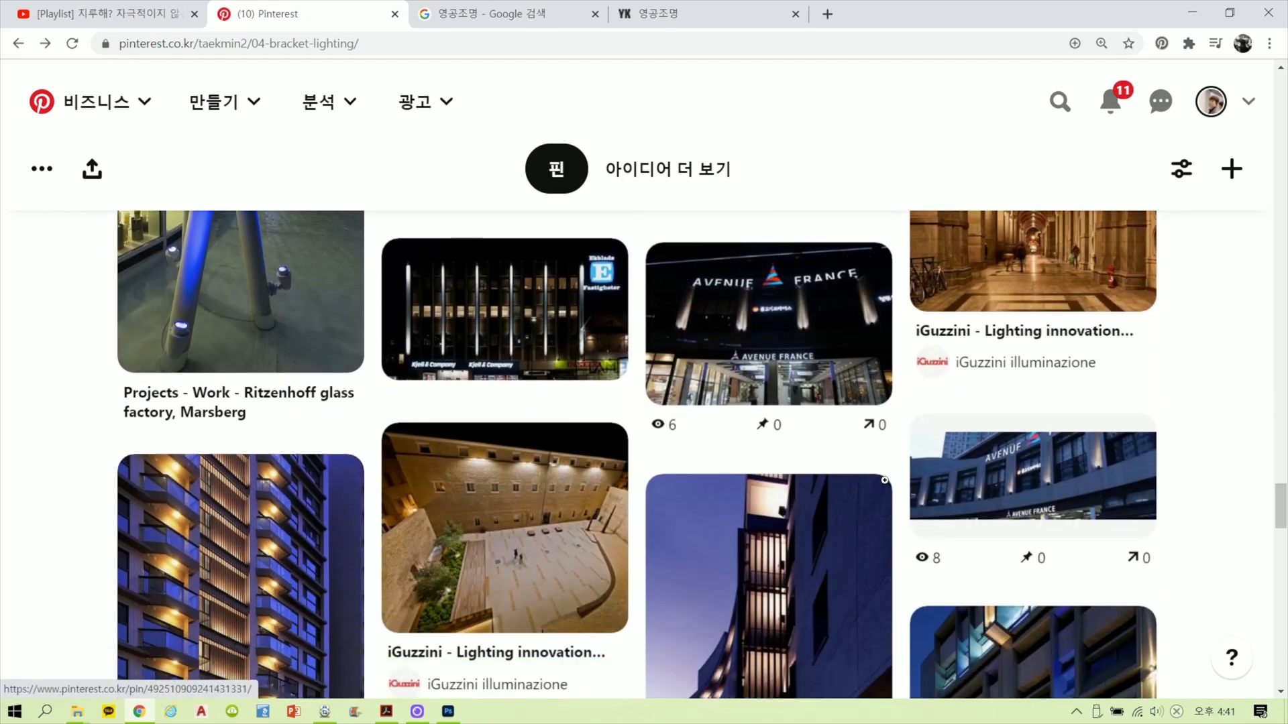
pyautogui.scroll(-8, 885, 480)
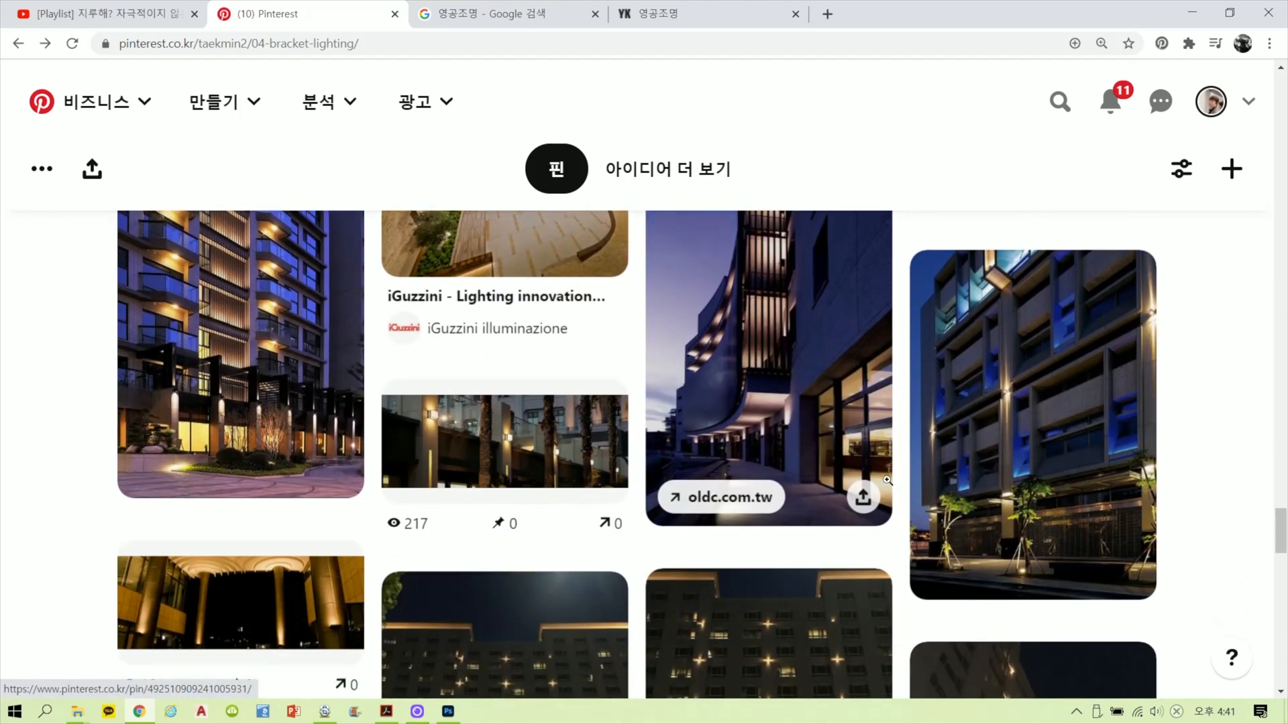
pyautogui.scroll(-11, 887, 500)
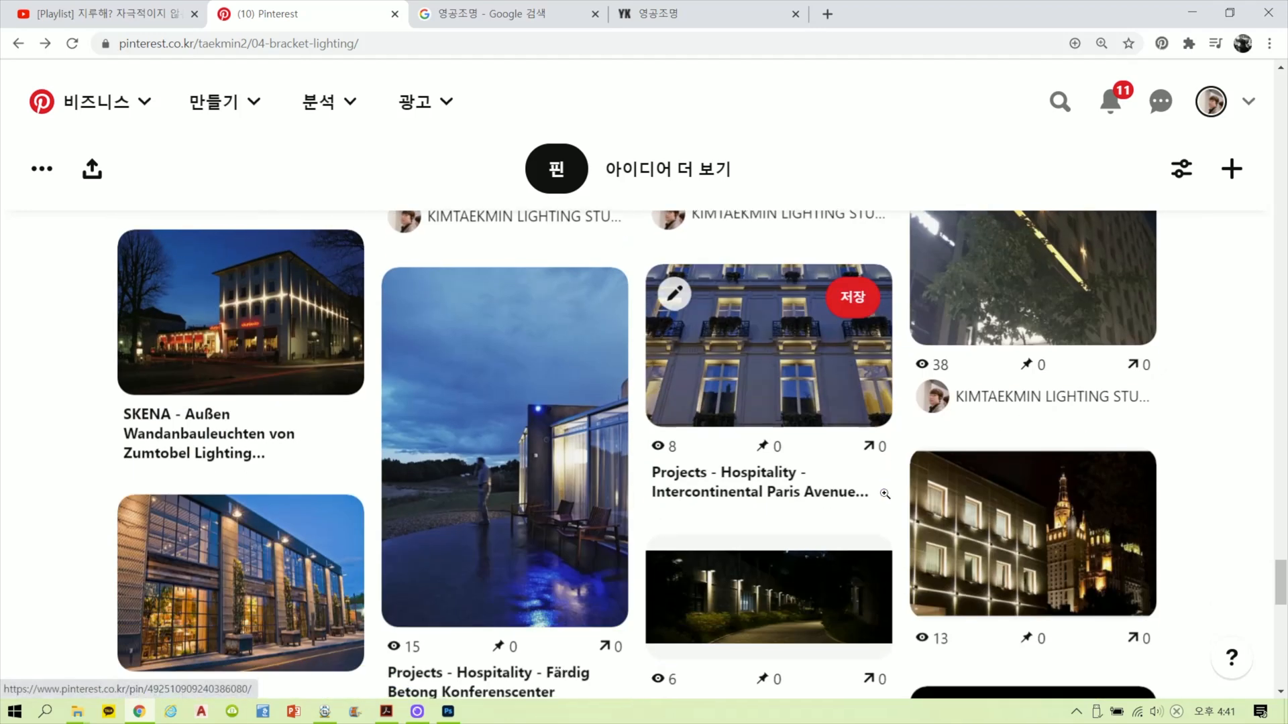
pyautogui.scroll(-1, 887, 490)
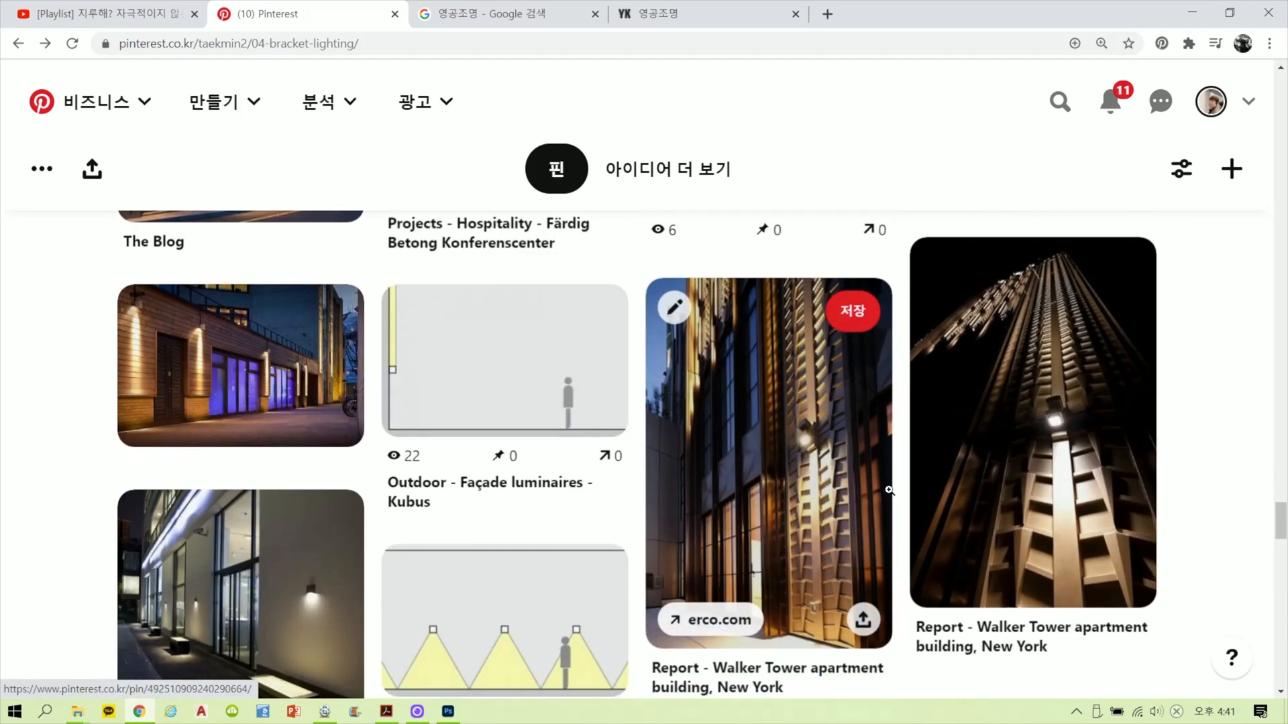
pyautogui.click(339, 349)
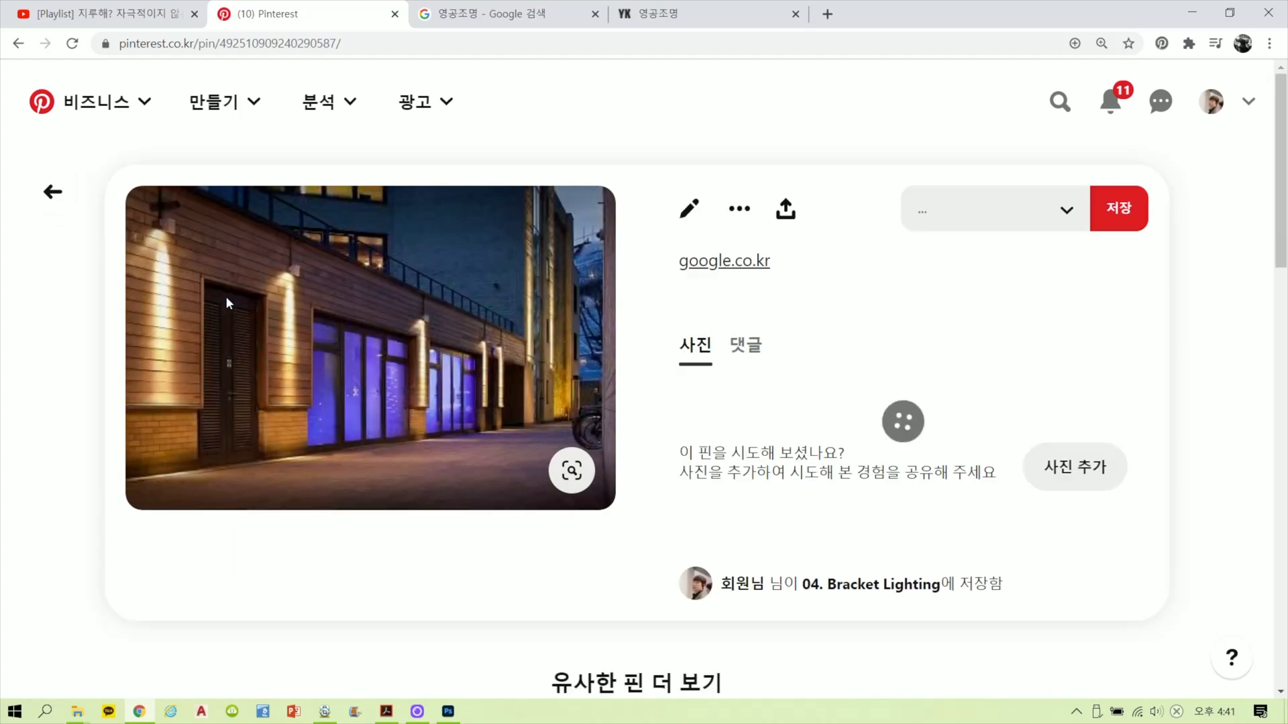
pyautogui.scroll(5, 245, 287)
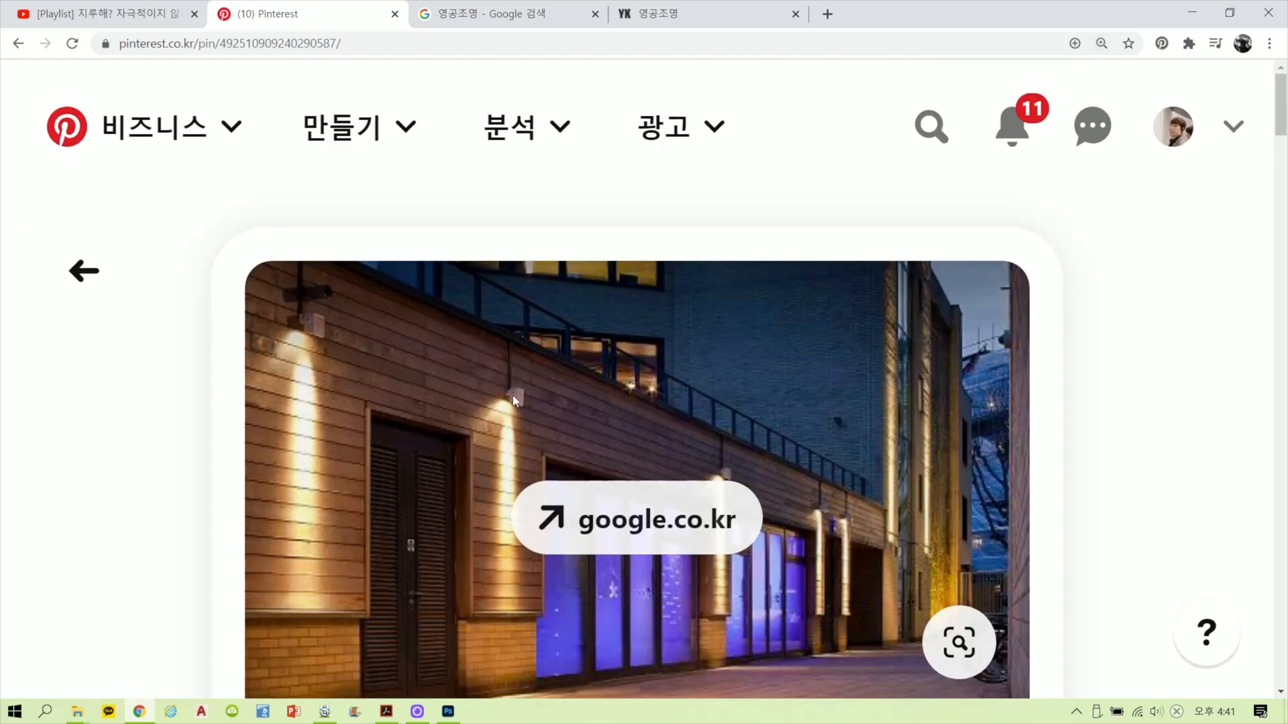
pyautogui.scroll(-1, 529, 411)
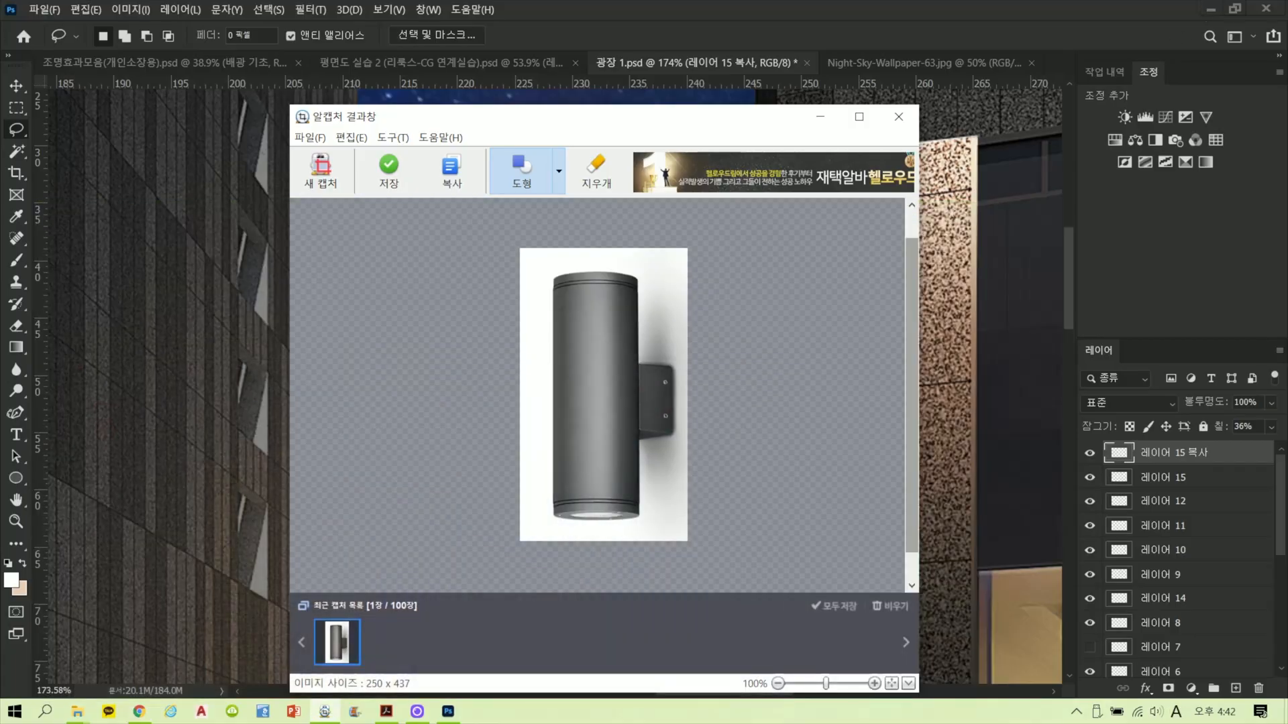
# Step: Switch back to Photoshop, closing the capture window, and merge the two beam layers 레이어 15 and 레이어 15 복사
pyautogui.click(1193, 12)
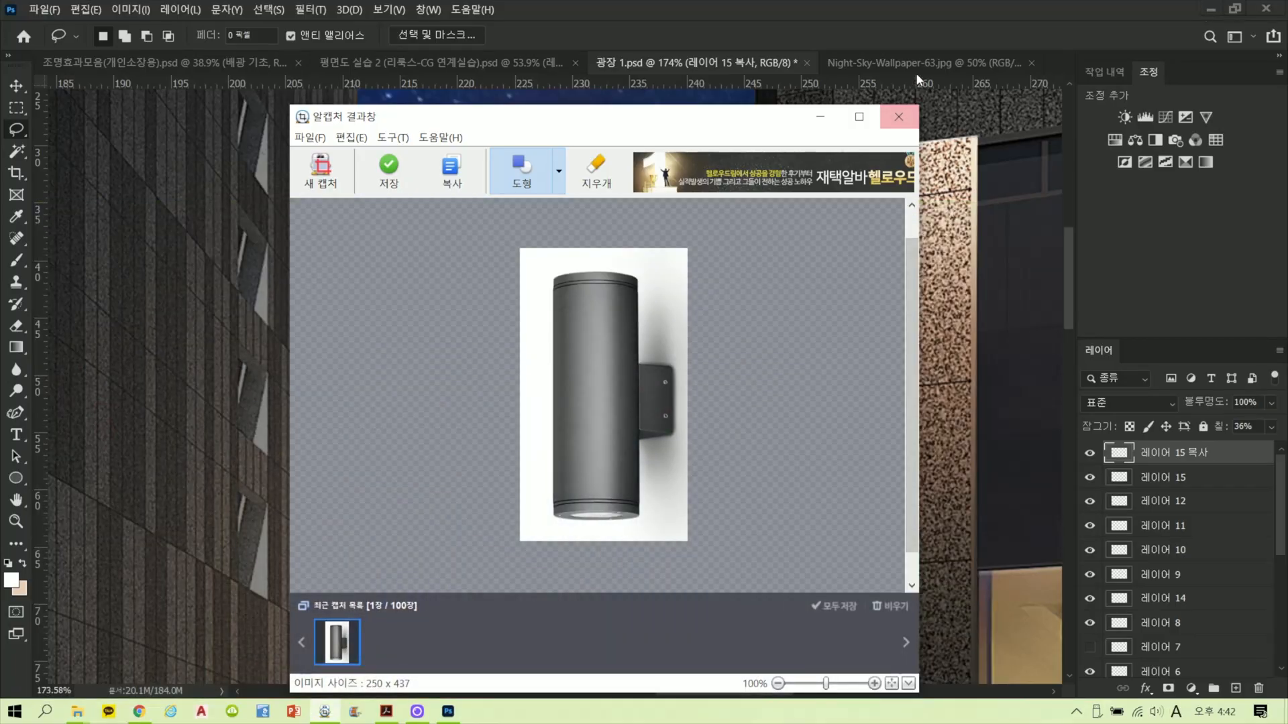
pyautogui.click(902, 114)
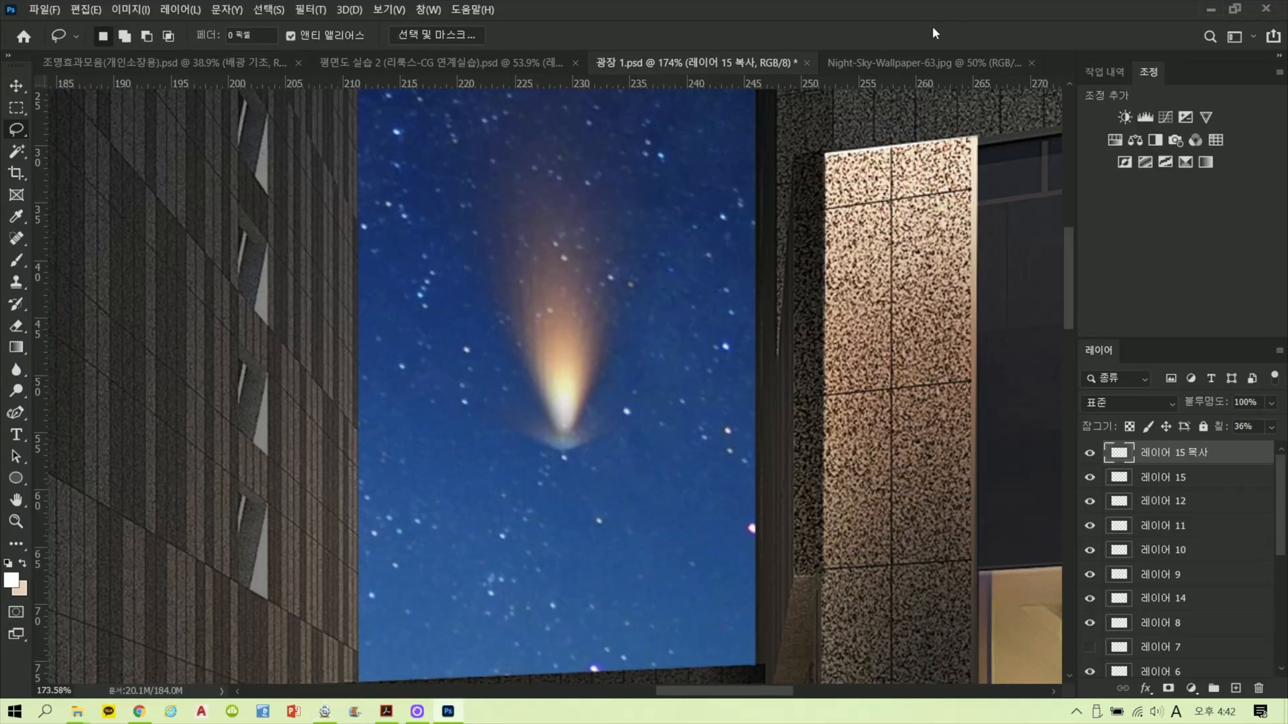
pyautogui.keyDown('shift'); pyautogui.click(1180, 479); pyautogui.keyUp('shift')
pyautogui.moveTo(580, 371); pyautogui.dragTo(574, 360)
pyautogui.hotkey('ctrl', 'e')
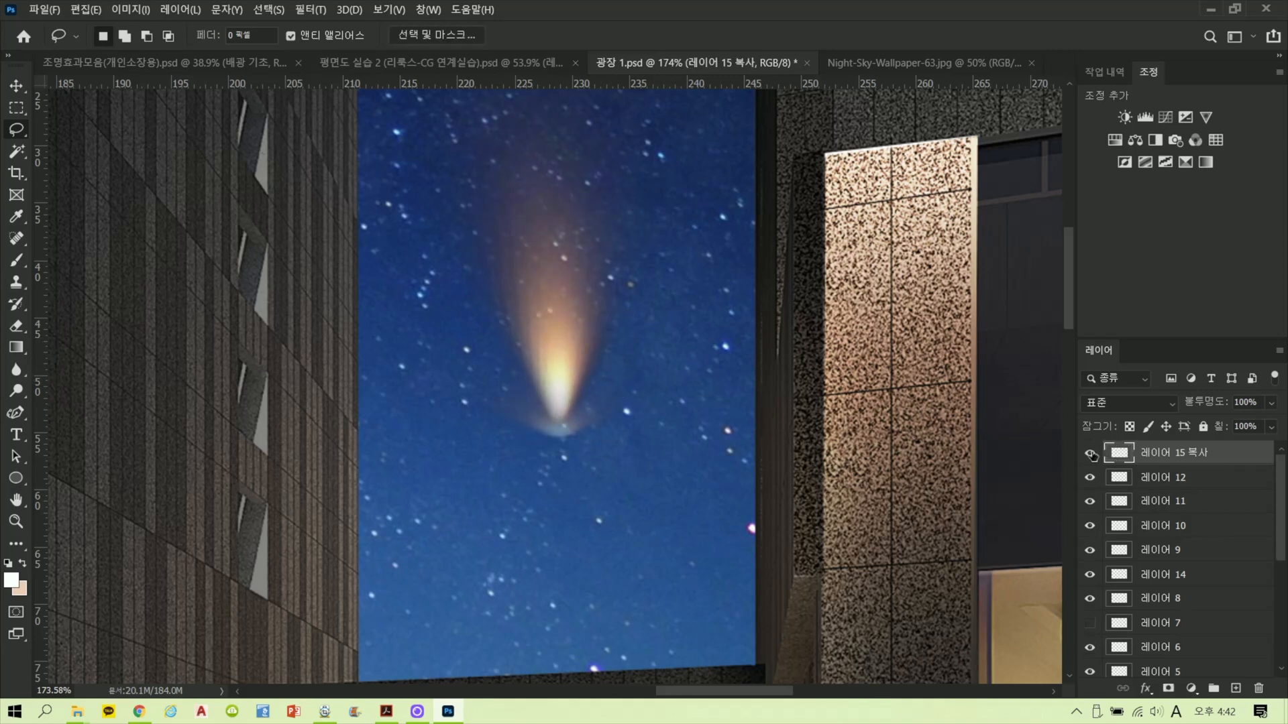
# Step: Toggle the merged beam's visibility to check it, and move it from the sky onto the corner column above the bracket fixture
pyautogui.click(1090, 454)
pyautogui.click(1090, 454)
pyautogui.click(1091, 454)
pyautogui.click(1090, 454)
pyautogui.click(1090, 454)
pyautogui.click(1091, 454)
pyautogui.scroll(-5, 678, 375)
pyautogui.moveTo(602, 401); pyautogui.dragTo(359, 621)
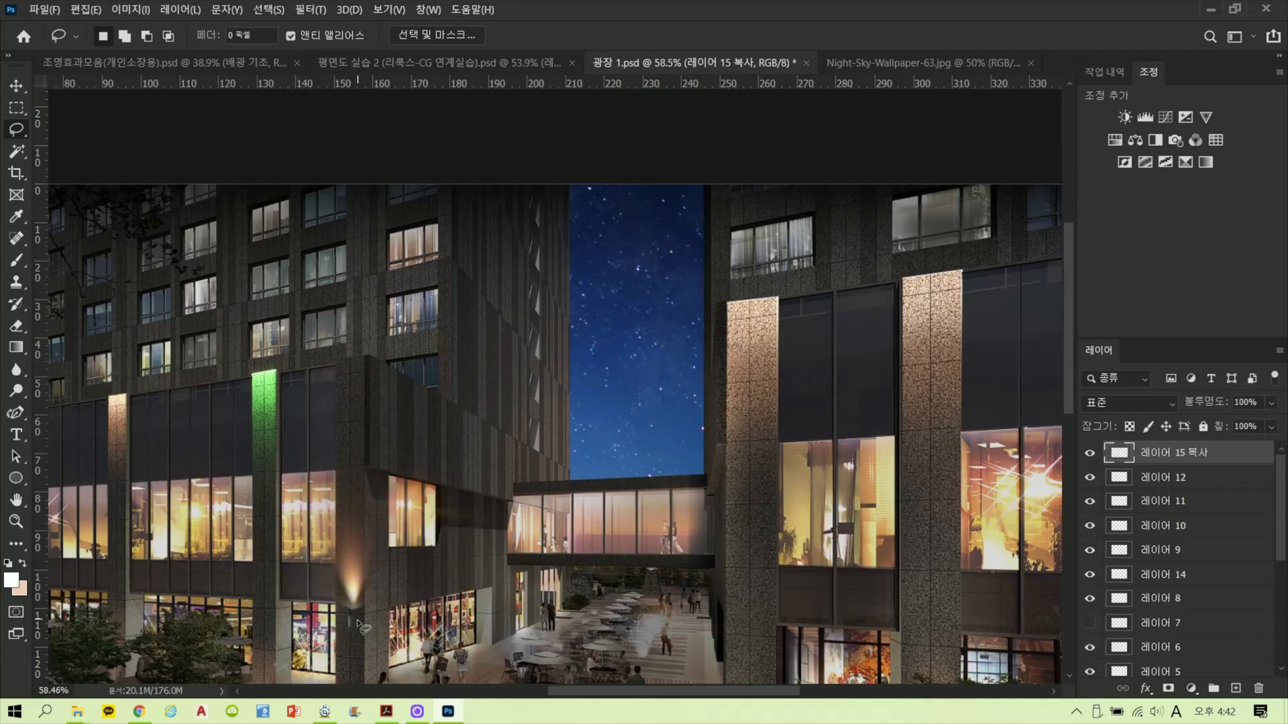
# Step: Scale the beam to 36.41% width and 36.30% height, with its base near the top of the column's fixture
pyautogui.scroll(5, 360, 626)
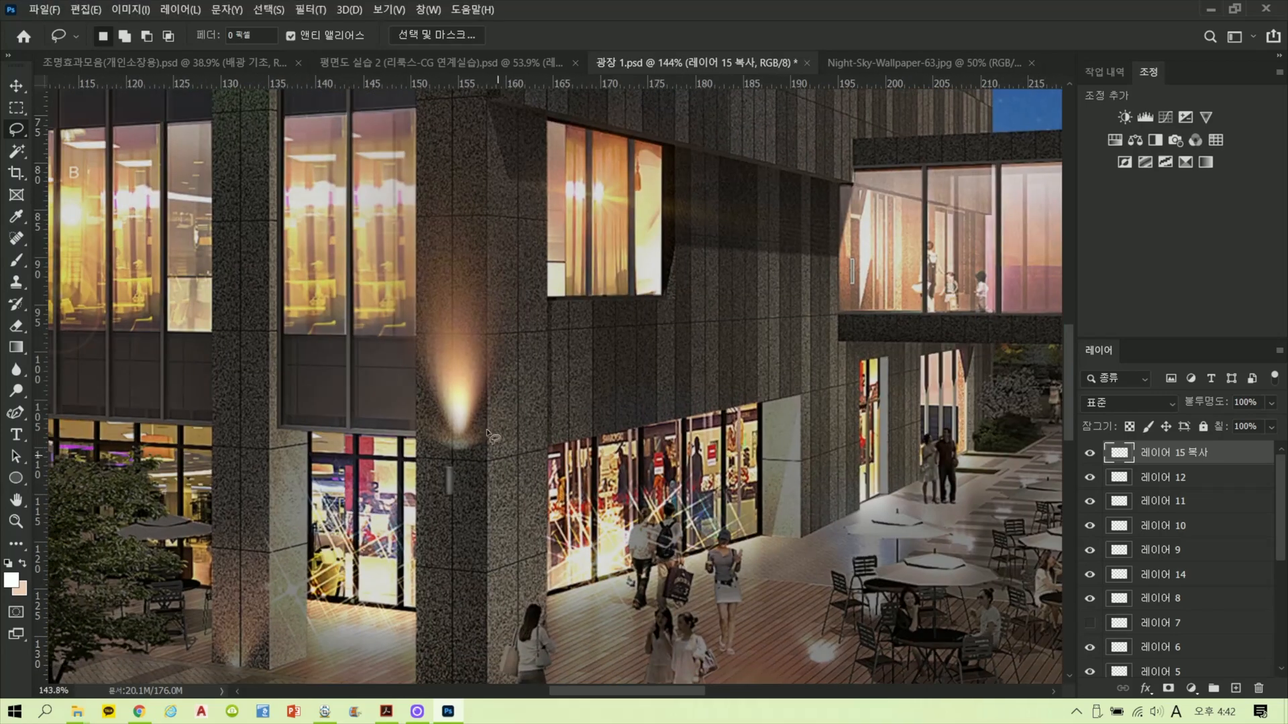
pyautogui.hotkey('ctrl', 't')
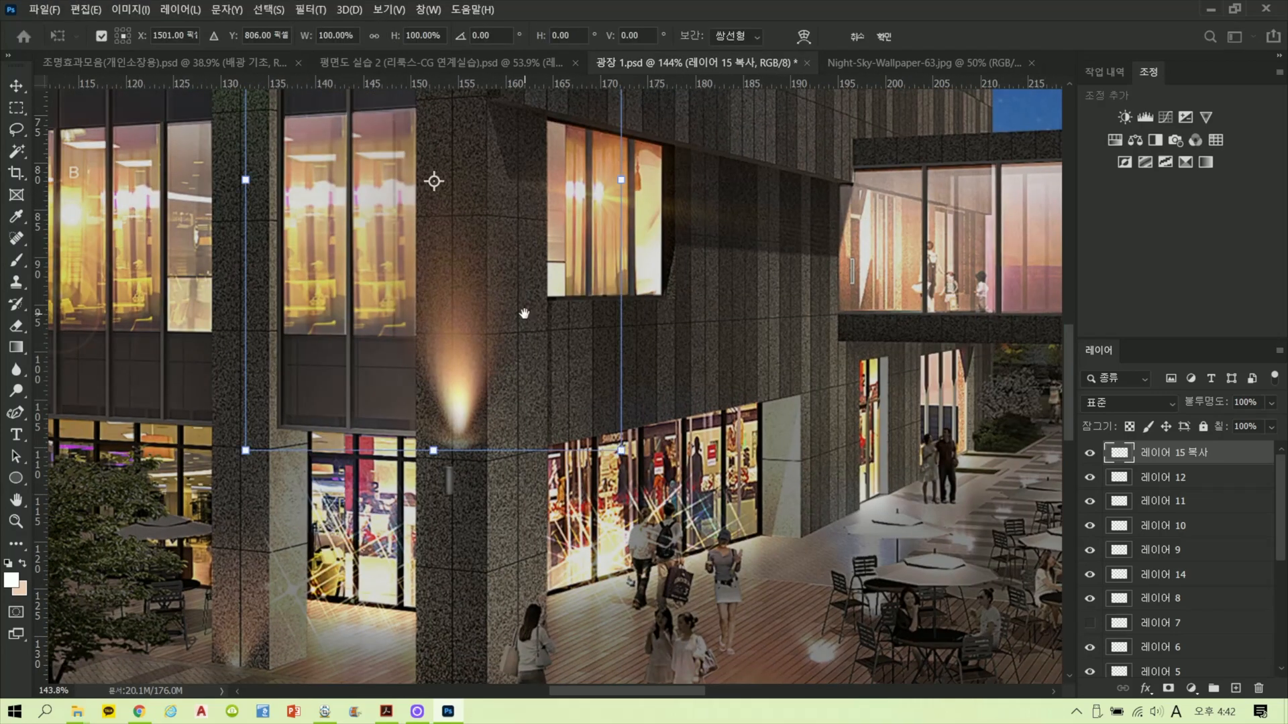
pyautogui.moveTo(524, 313); pyautogui.dragTo(571, 475)
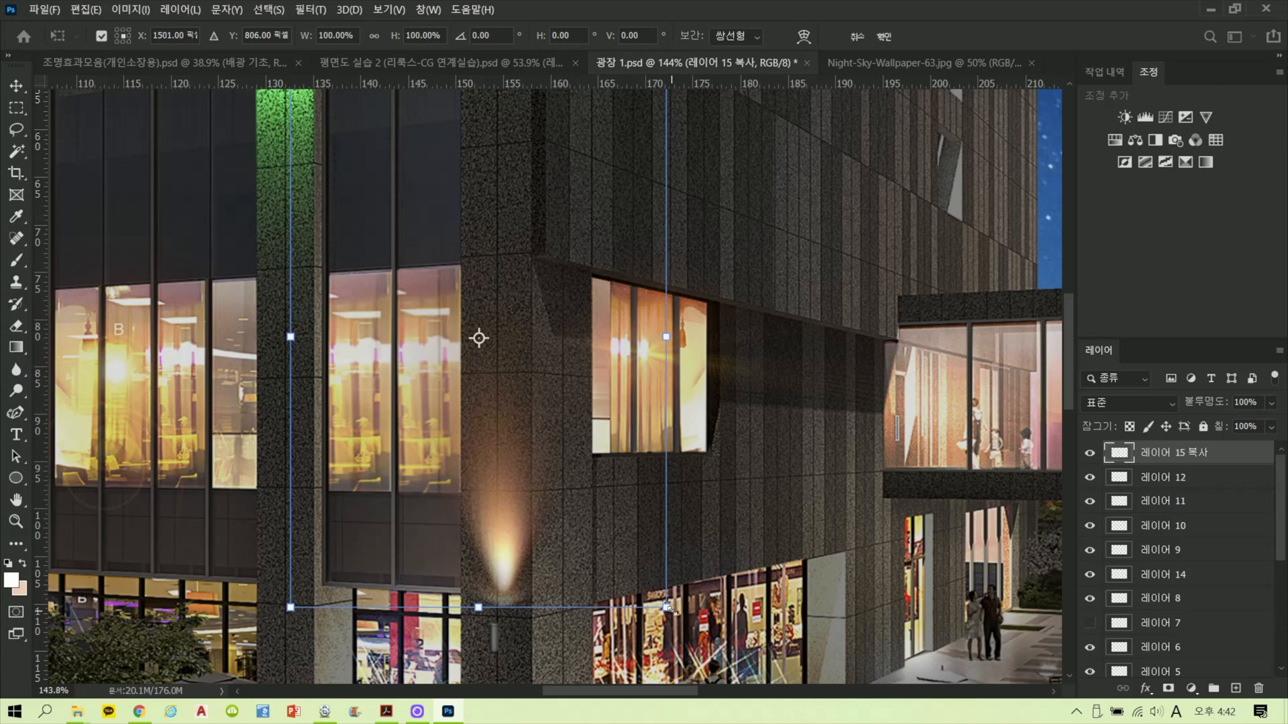
pyautogui.moveTo(658, 604); pyautogui.dragTo(530, 596)
pyautogui.scroll(4, 507, 659)
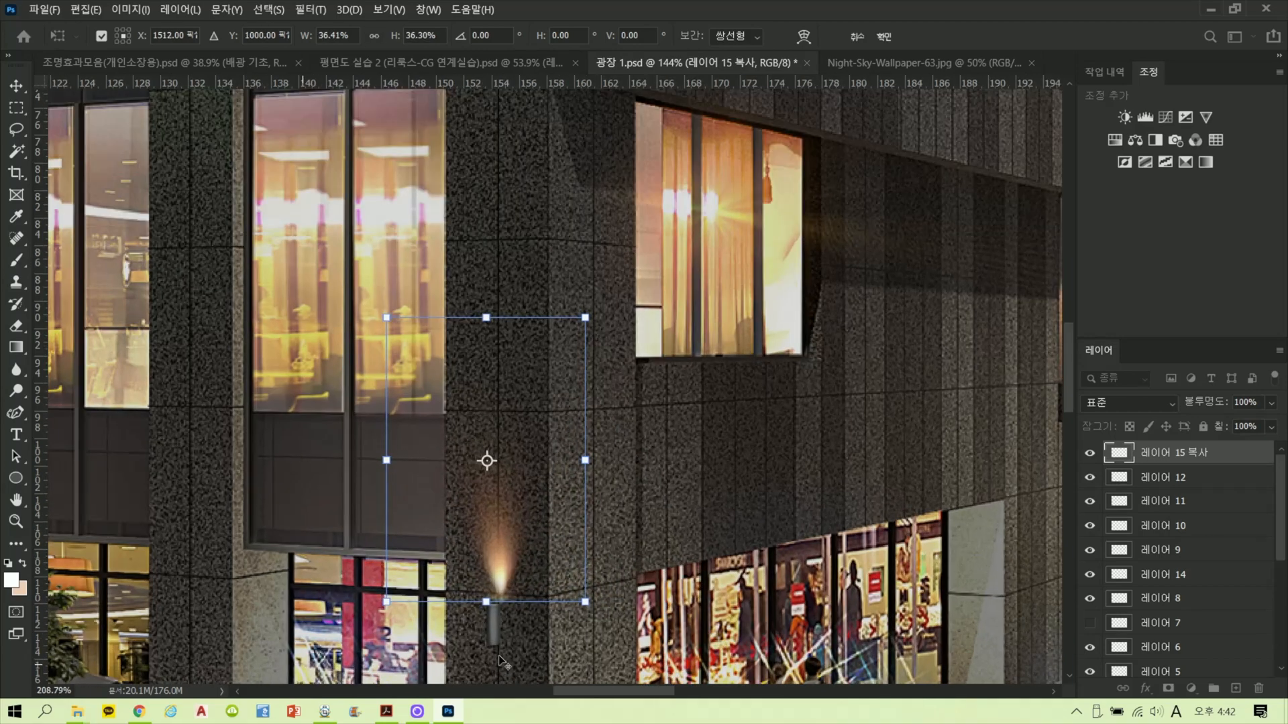
# Step: Skew the beam 2.90° vertically to follow the column's perspective, and seat its base just above the fixture
pyautogui.scroll(2, 502, 662)
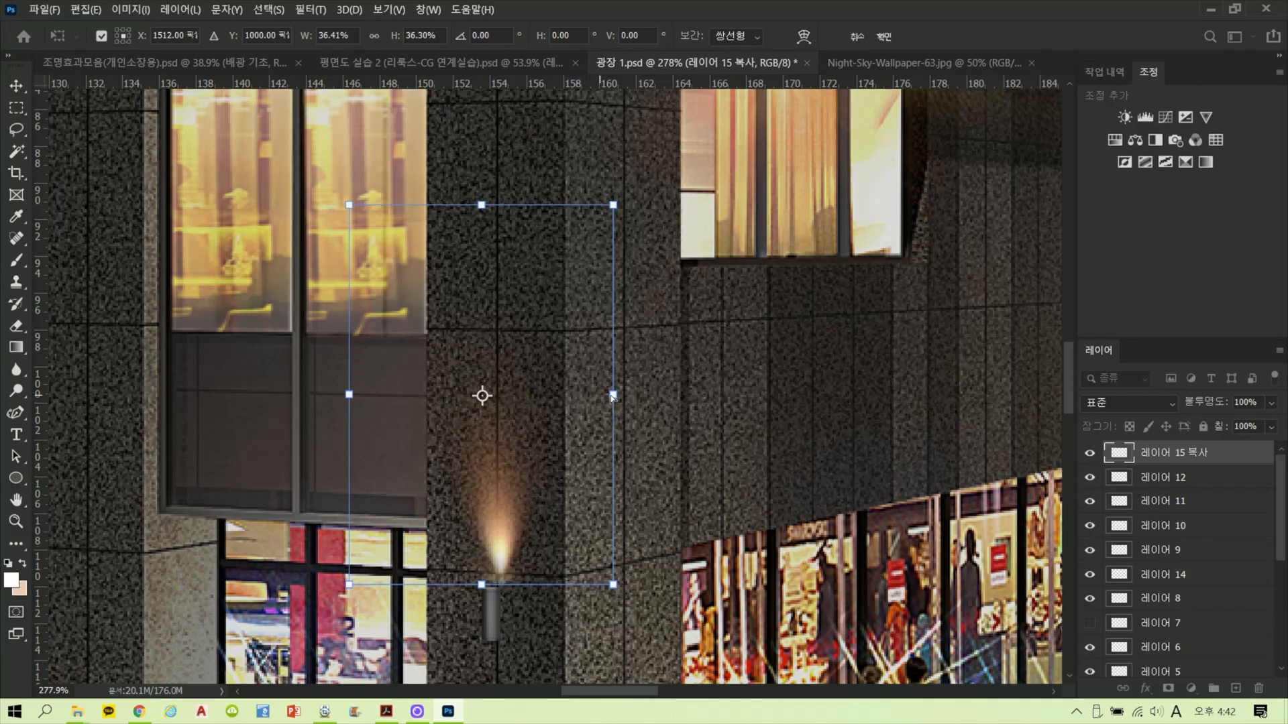
pyautogui.moveTo(613, 396); pyautogui.dragTo(615, 409)
pyautogui.scroll(-3, 655, 452)
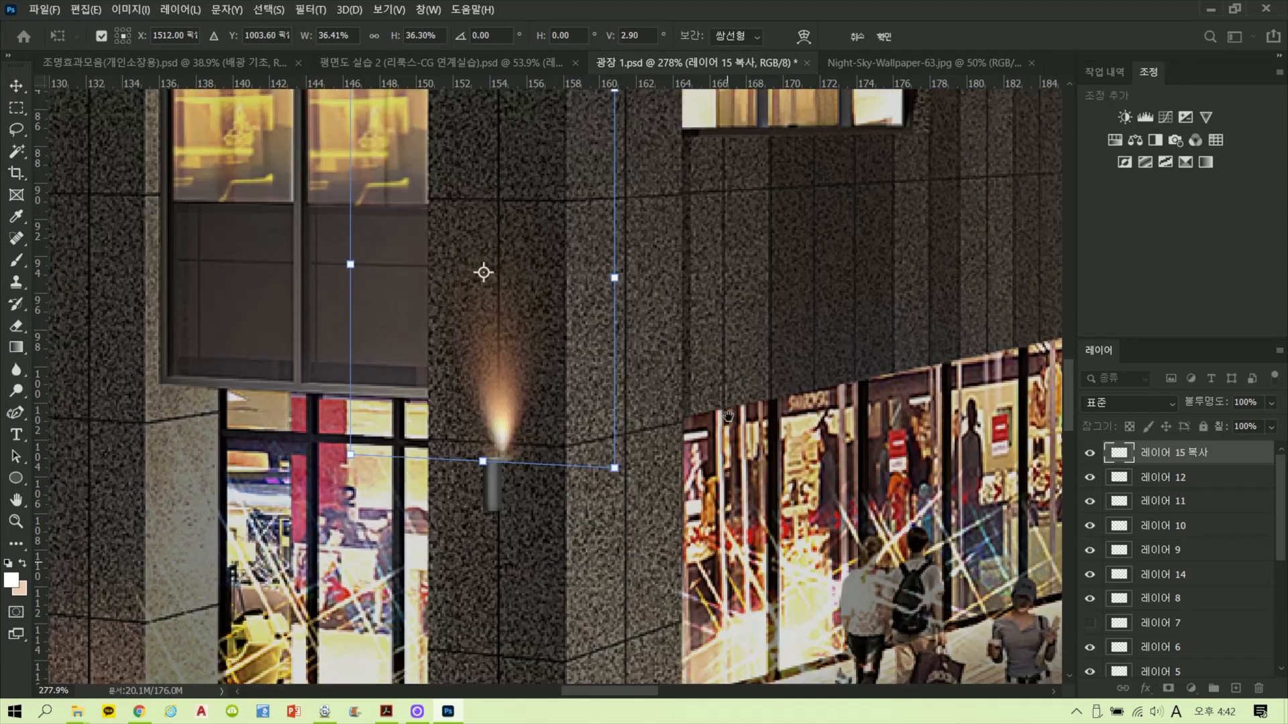
pyautogui.moveTo(521, 347)
pyautogui.mouseDown()
pyautogui.moveTo(504, 310)
pyautogui.moveTo(508, 343)
pyautogui.moveTo(505, 331)
pyautogui.mouseUp()
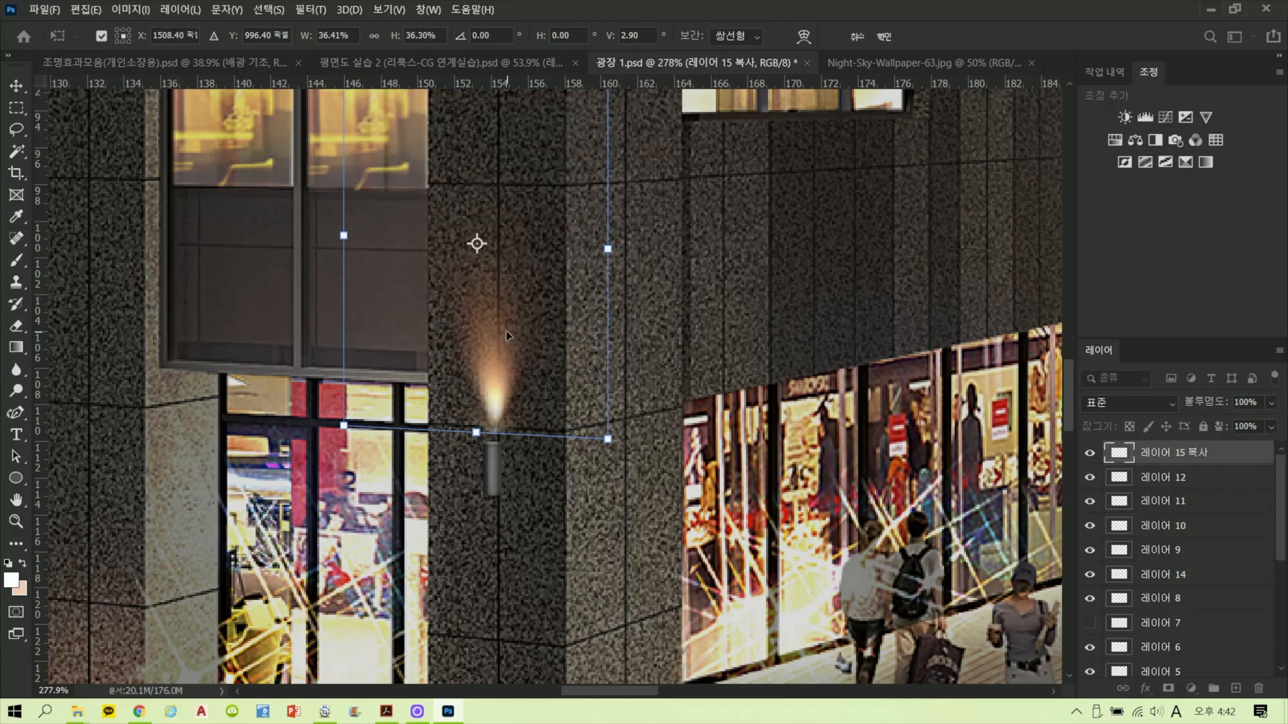
pyautogui.press('Return')
pyautogui.press('l')
# Step: Duplicate the upward beam layer and flip the copy both vertically and horizontally
pyautogui.scroll(-4, 530, 429)
pyautogui.scroll(5, 531, 429)
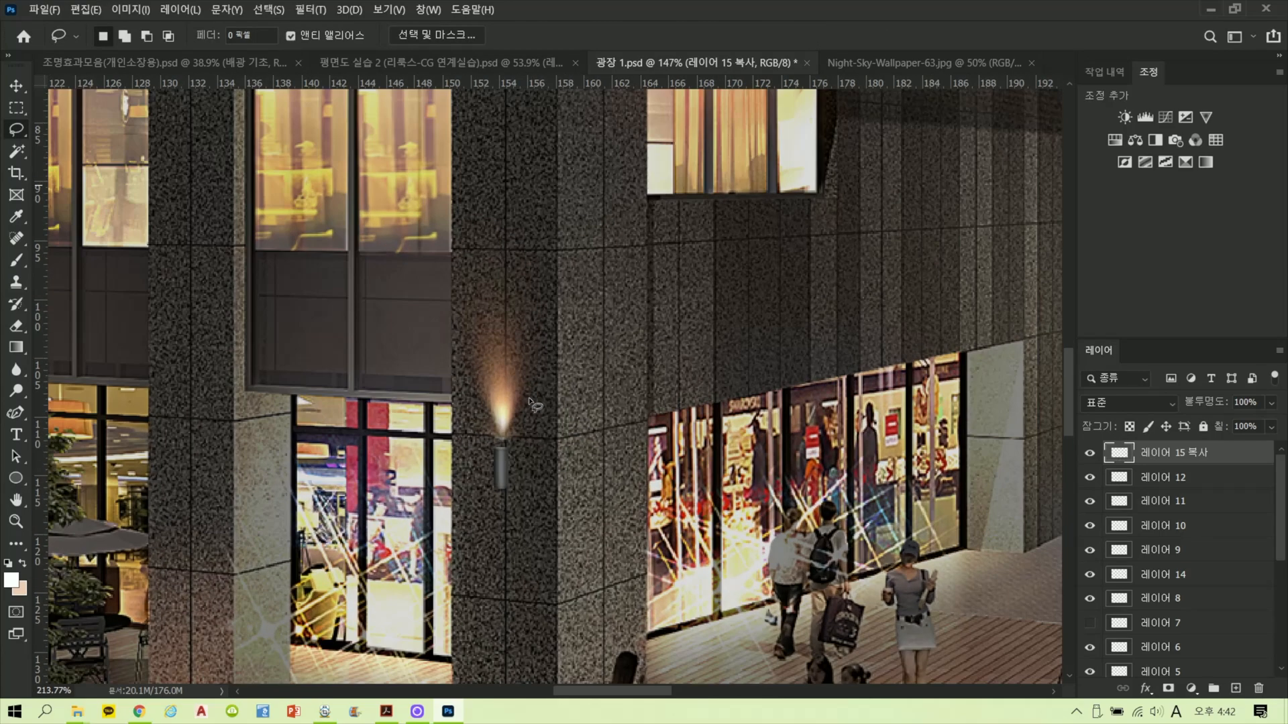
pyautogui.moveTo(498, 395)
pyautogui.mouseDown()
pyautogui.moveTo(506, 387)
pyautogui.moveTo(550, 490)
pyautogui.mouseUp()
pyautogui.scroll(-2, 655, 420)
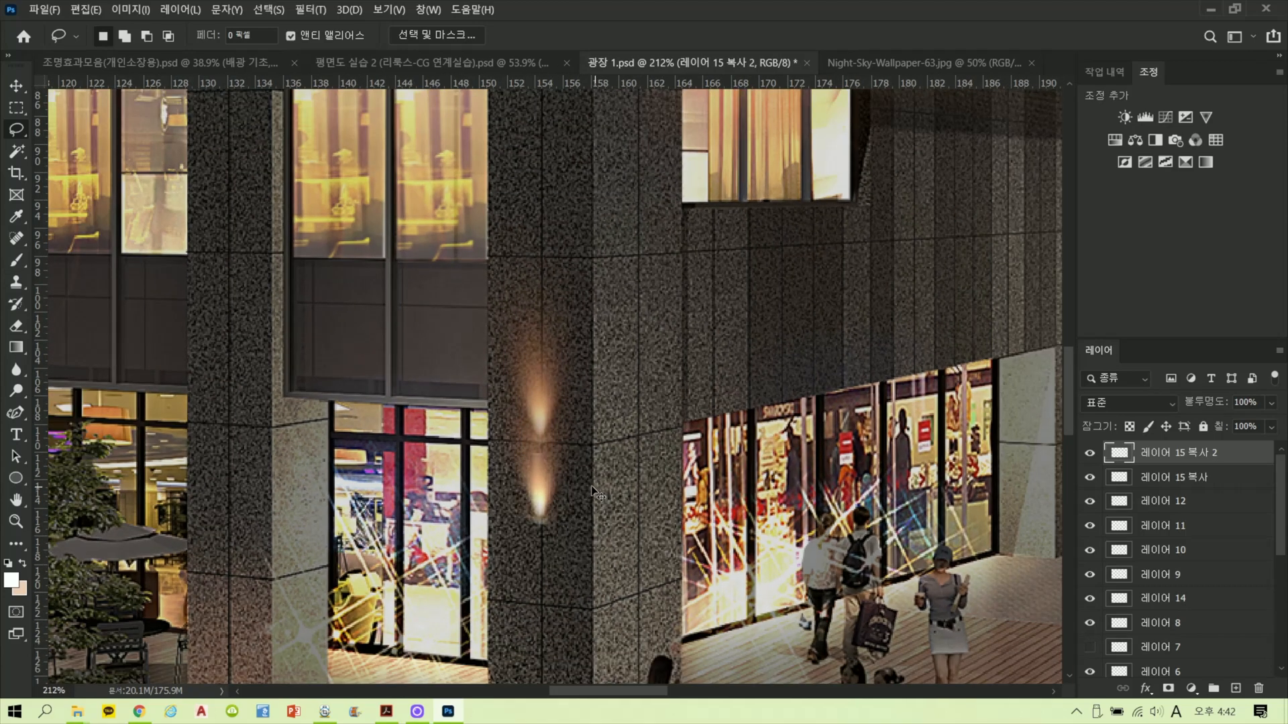
pyautogui.hotkey('ctrl', 't')
pyautogui.rightClick(574, 482)
pyautogui.click(604, 473)
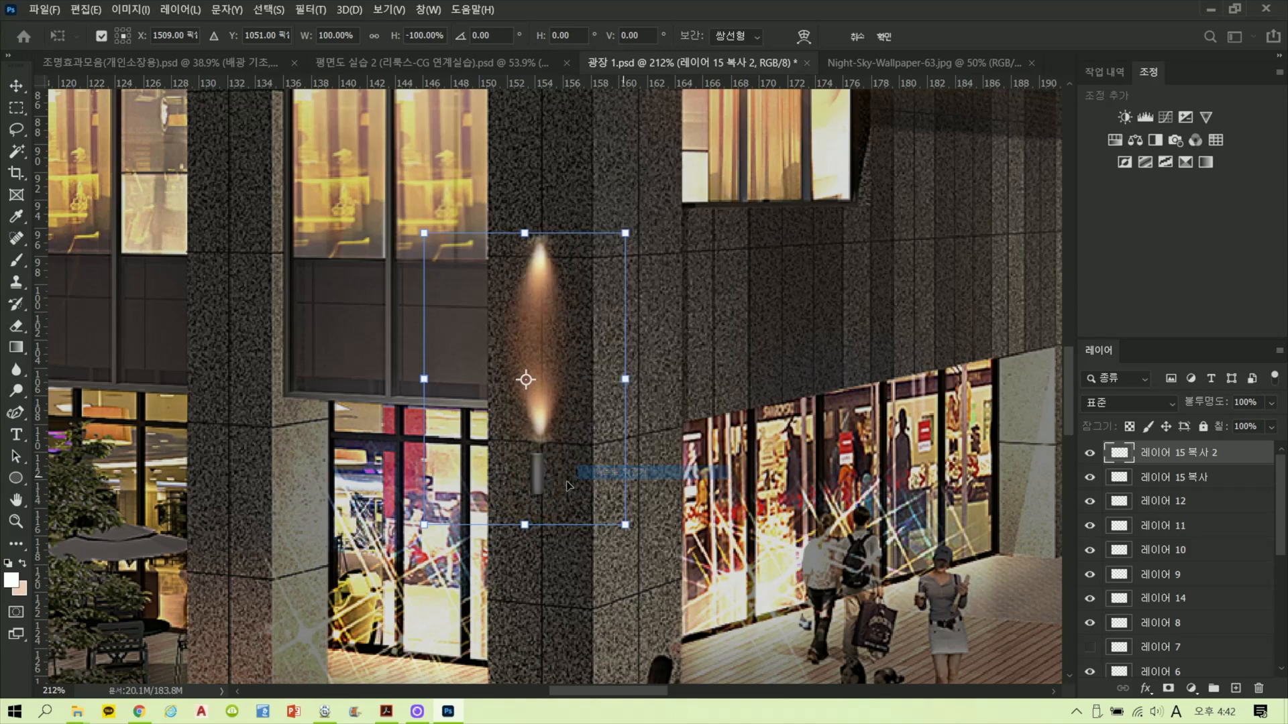
pyautogui.rightClick(567, 484)
pyautogui.click(604, 655)
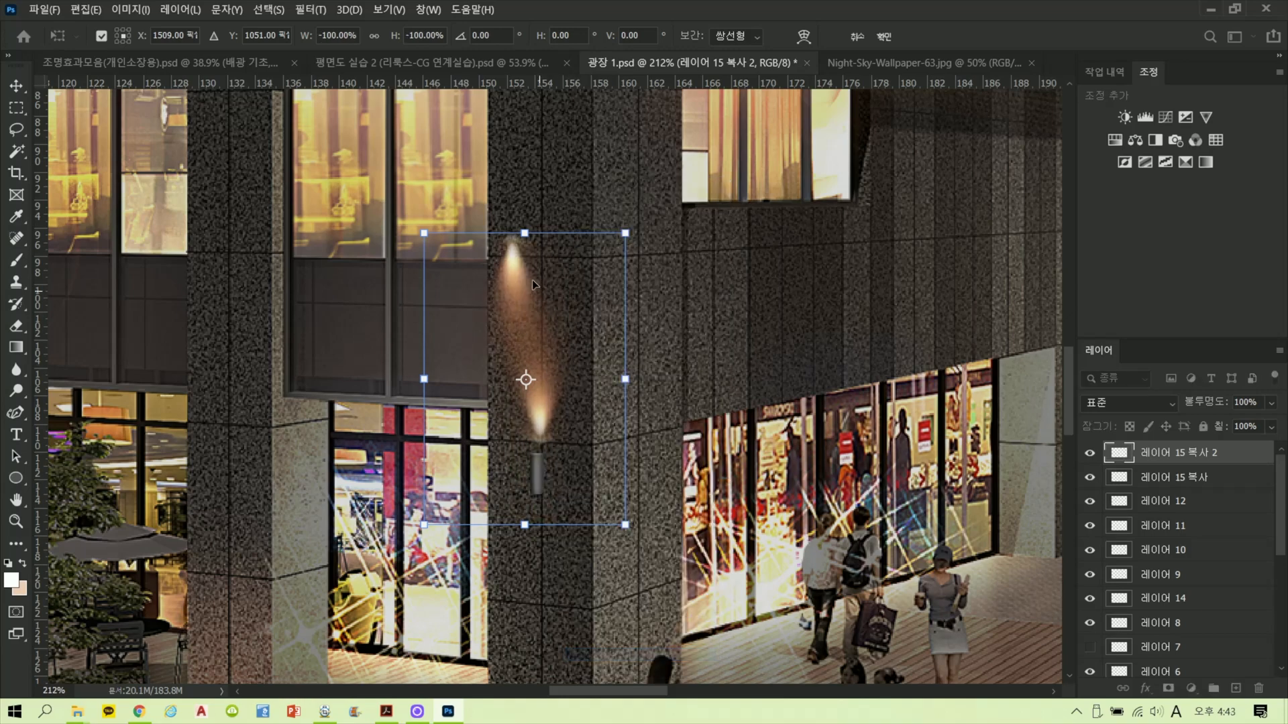
# Step: Position the flipped beam copy directly under the fixture, aligned with it as the downward light
pyautogui.moveTo(534, 284); pyautogui.dragTo(548, 546)
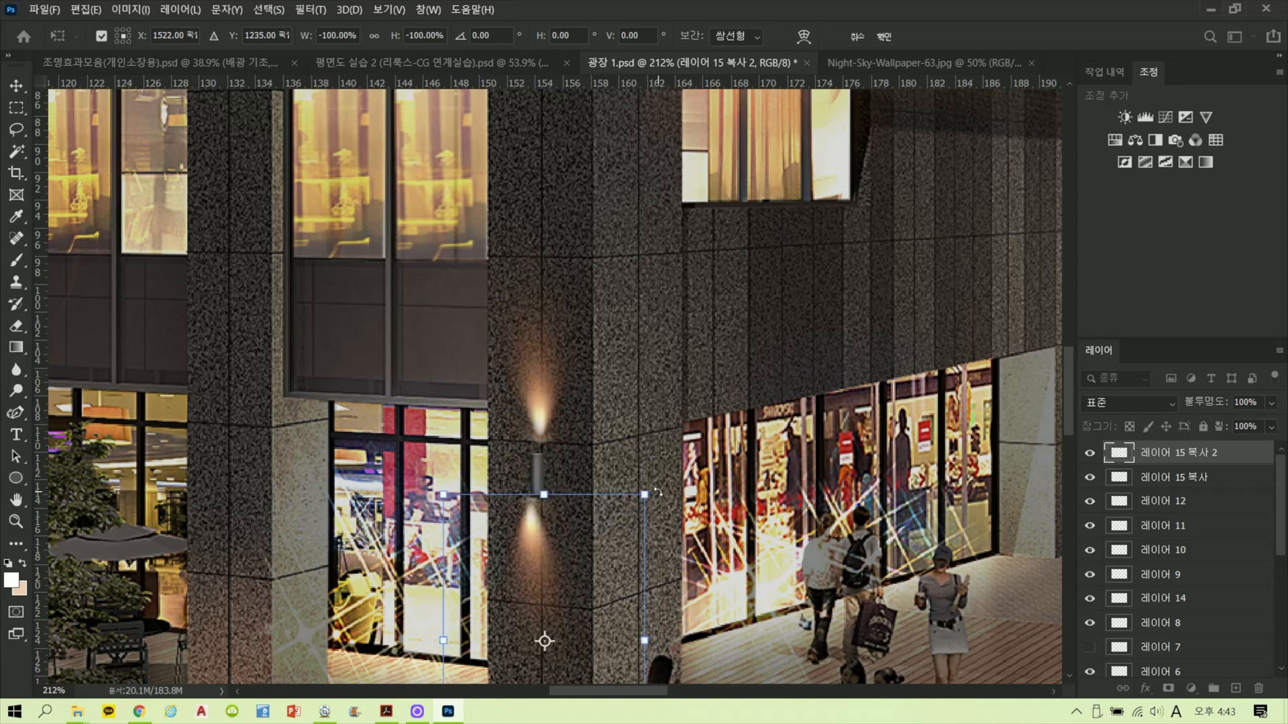
pyautogui.press('Return')
pyautogui.press('l')
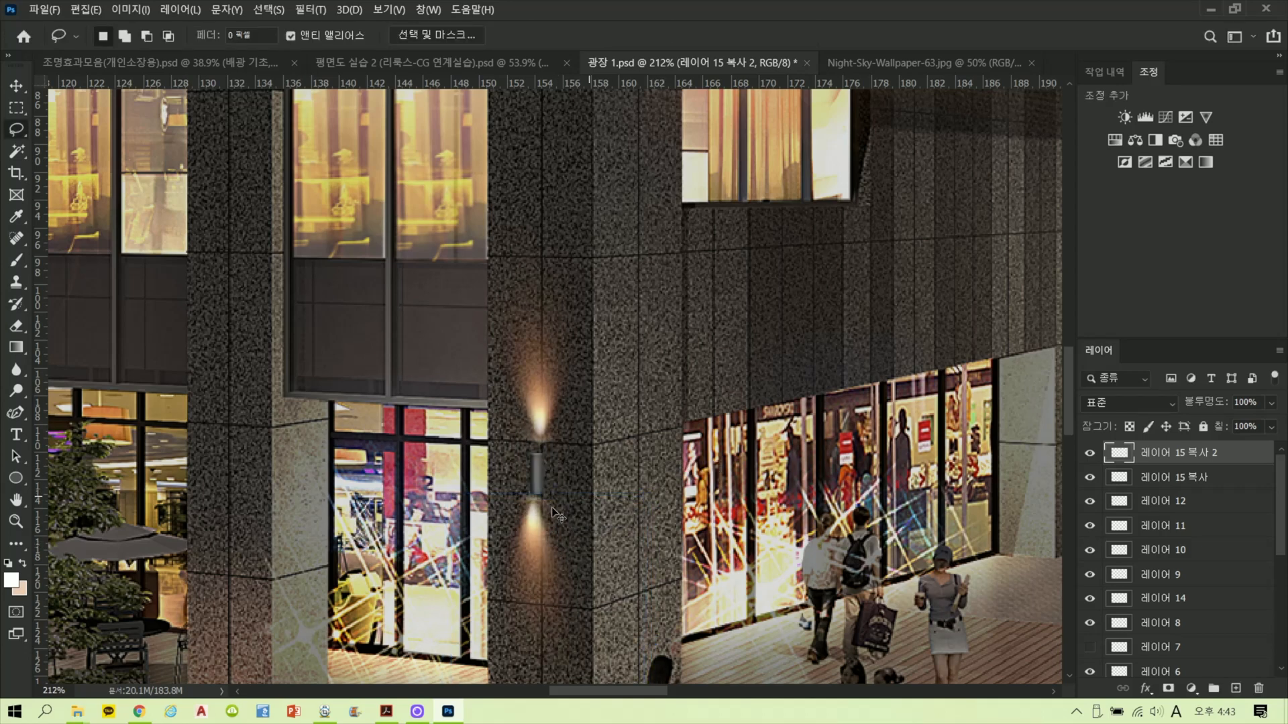
pyautogui.moveTo(551, 507); pyautogui.dragTo(544, 531)
# Step: Inspect the column's up-down bracket light close up and against the surrounding facade
pyautogui.scroll(-3, 603, 410)
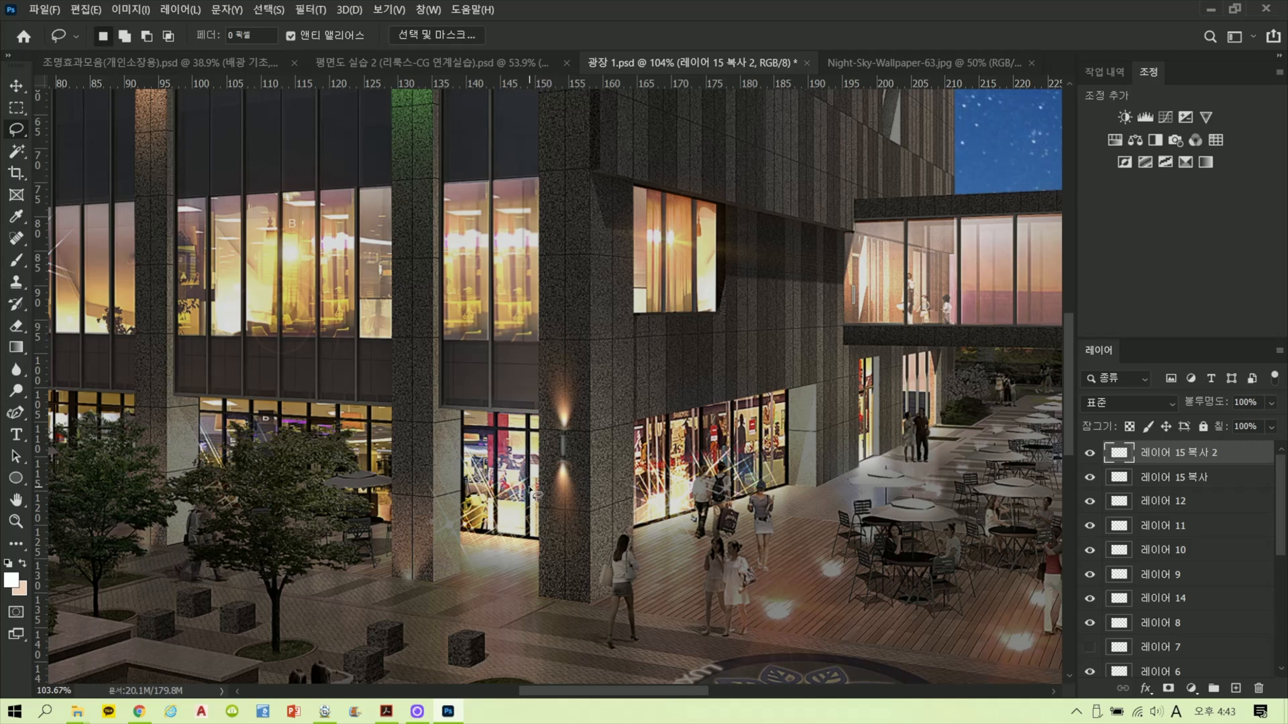
pyautogui.scroll(5, 536, 482)
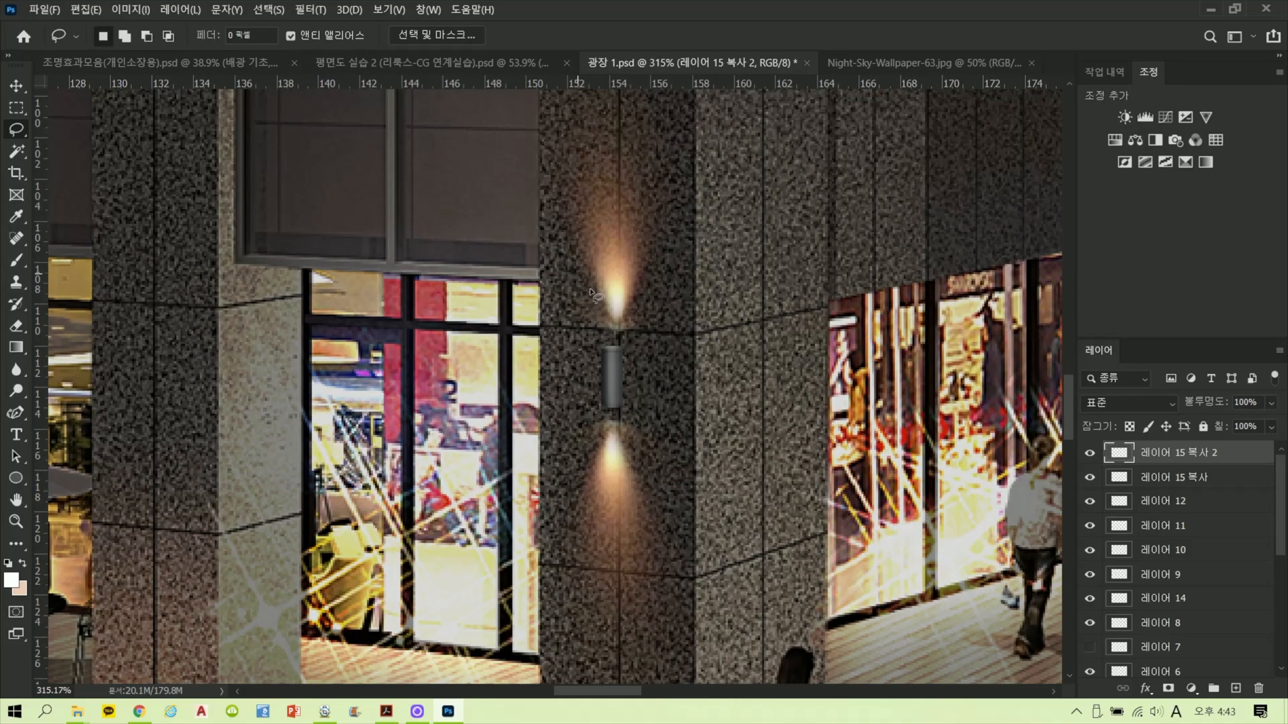
pyautogui.moveTo(708, 342); pyautogui.dragTo(635, 434)
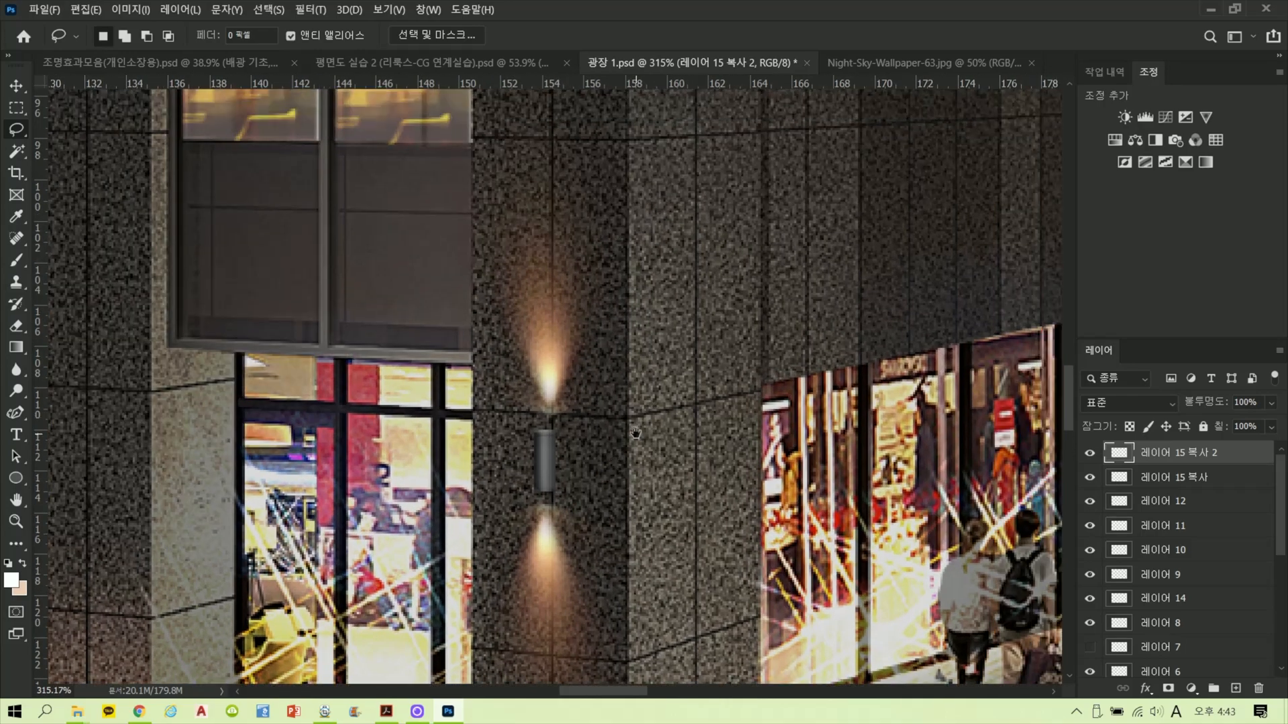
pyautogui.scroll(-2, 623, 324)
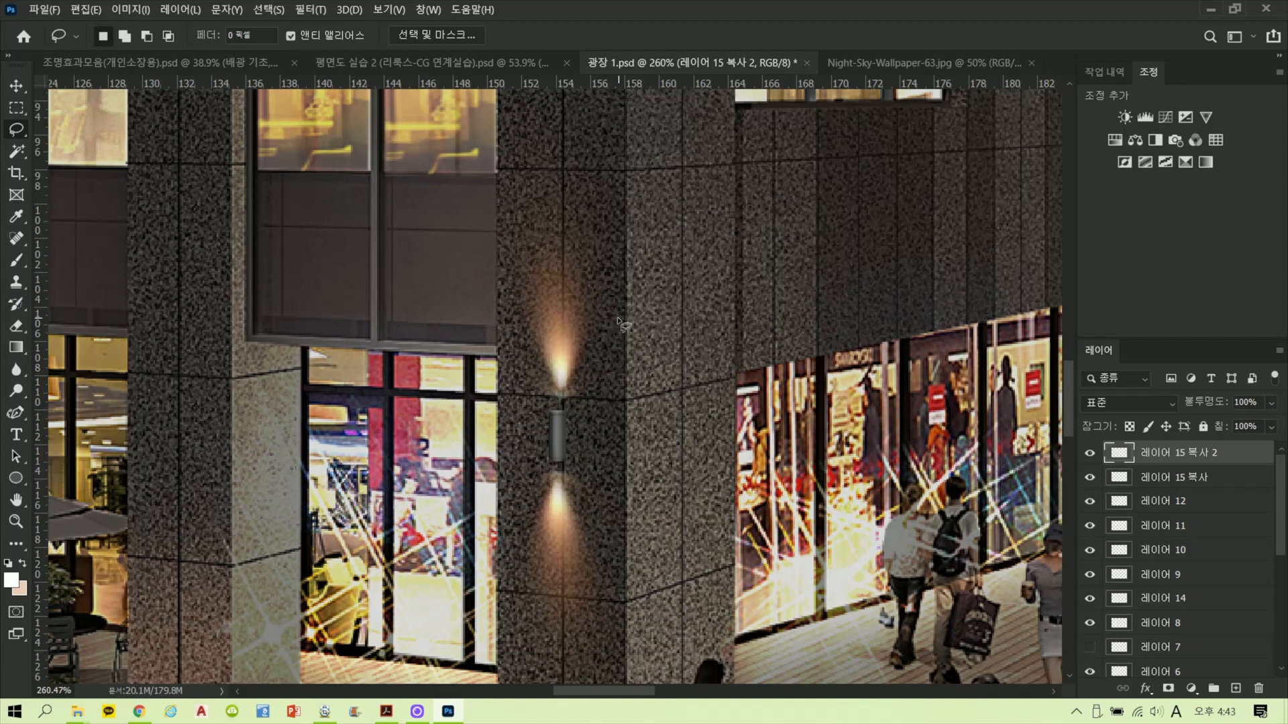
pyautogui.scroll(-2, 623, 323)
pyautogui.moveTo(654, 498); pyautogui.dragTo(668, 451)
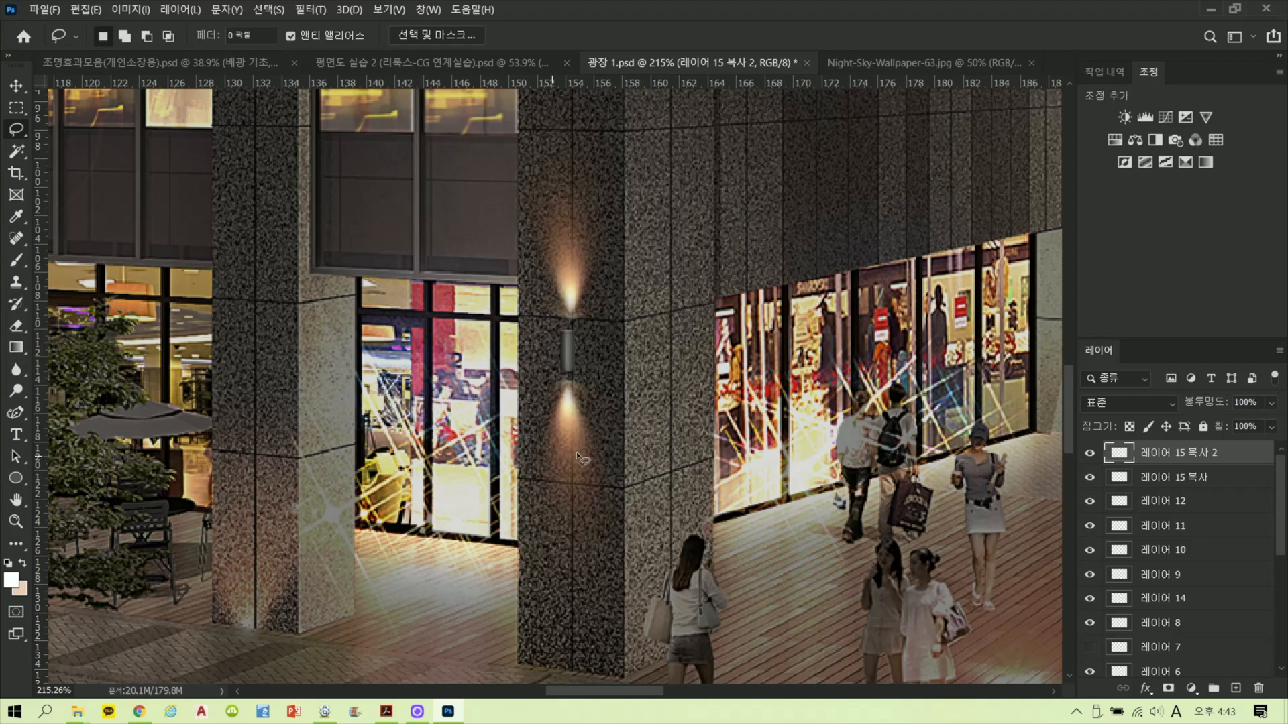
pyautogui.scroll(-1, 593, 423)
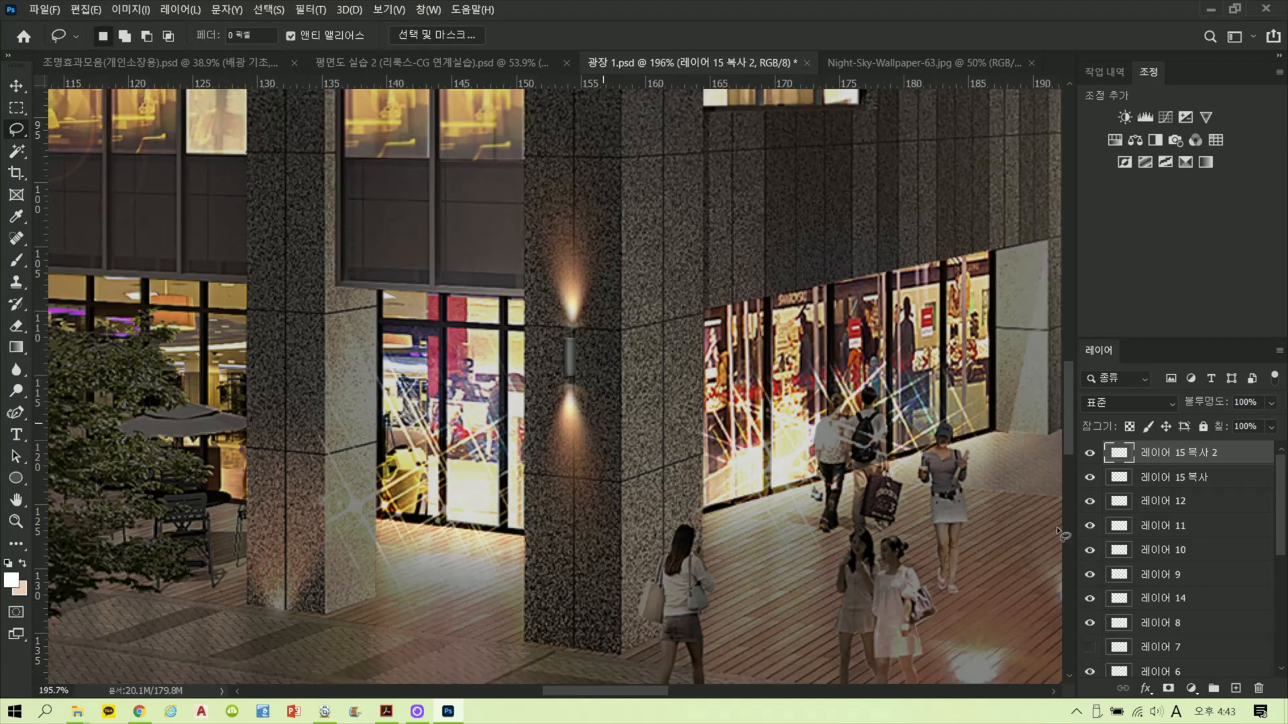
# Step: Merge the upward and downward beam layers into one layer and check it by toggling its visibility
pyautogui.click(1177, 479)
pyautogui.press('Delete')
pyautogui.click(1090, 454)
pyautogui.click(1090, 456)
pyautogui.click(1090, 456)
pyautogui.click(1089, 456)
pyautogui.click(1090, 456)
pyautogui.click(1090, 456)
# Step: Compare the Screen and Color Dodge blend modes on the merged beam layer and keep it on Screen
pyautogui.click(1097, 408)
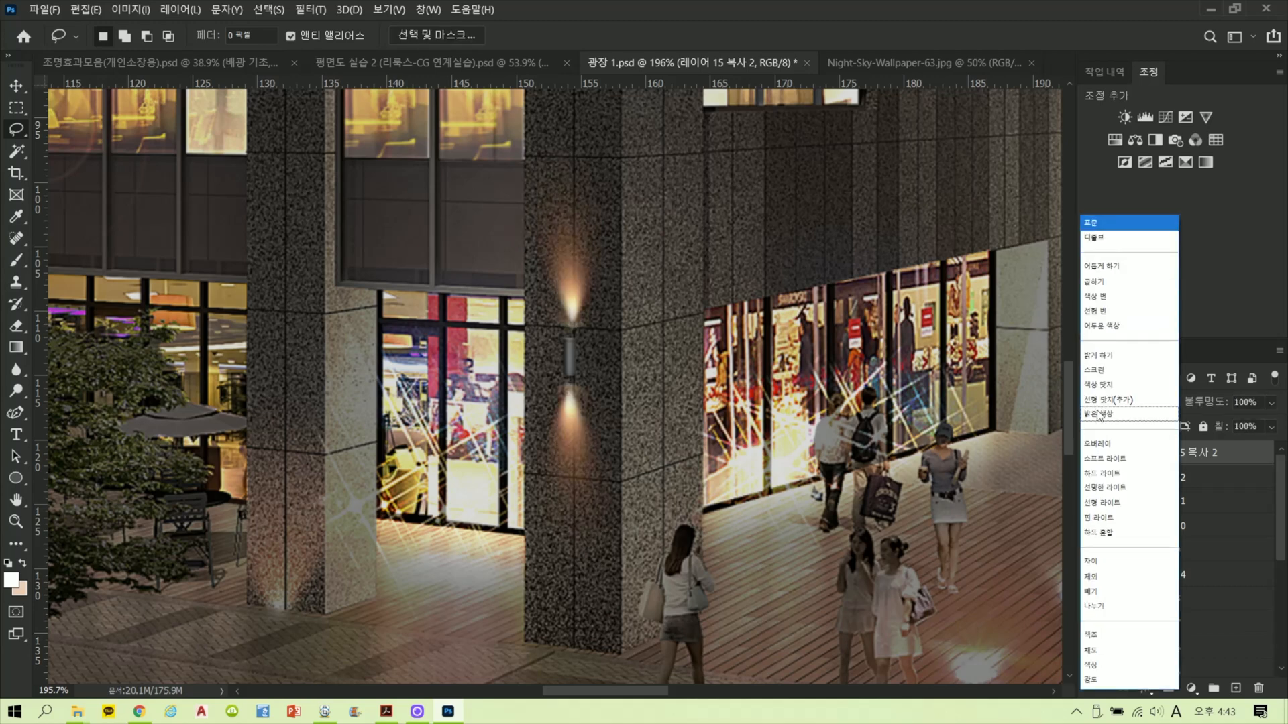
pyautogui.click(1104, 371)
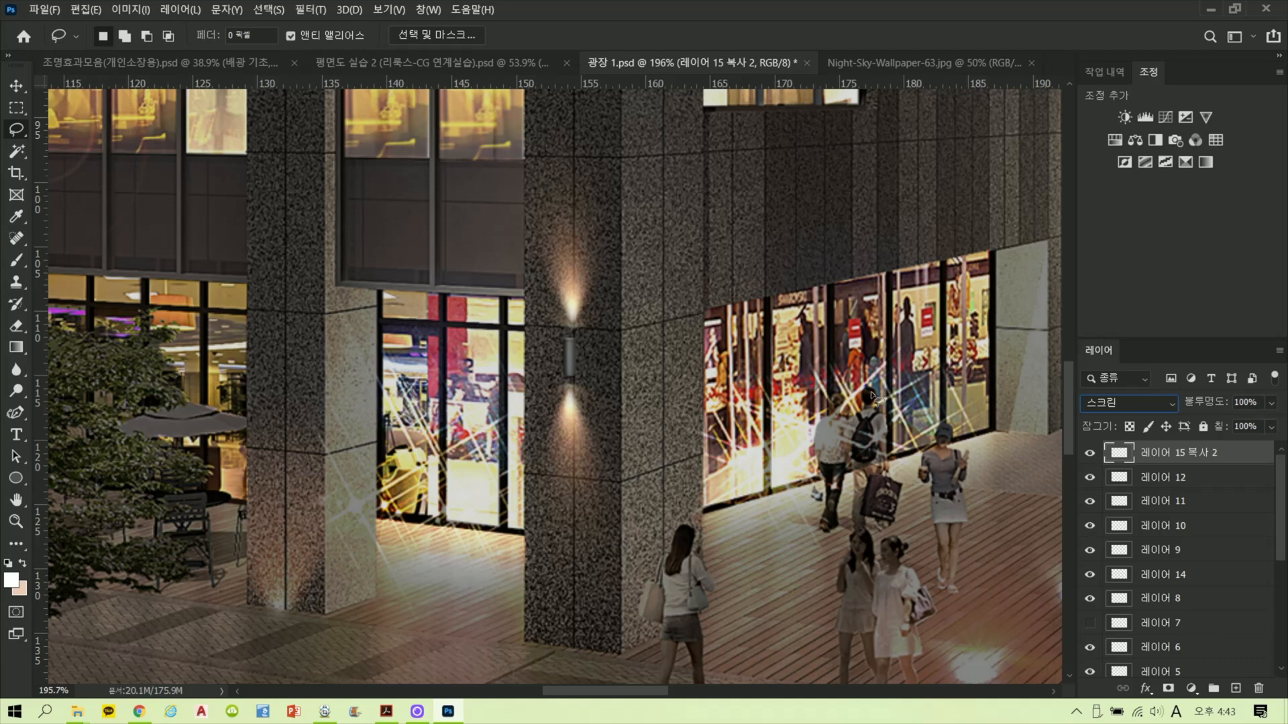
pyautogui.click(1106, 406)
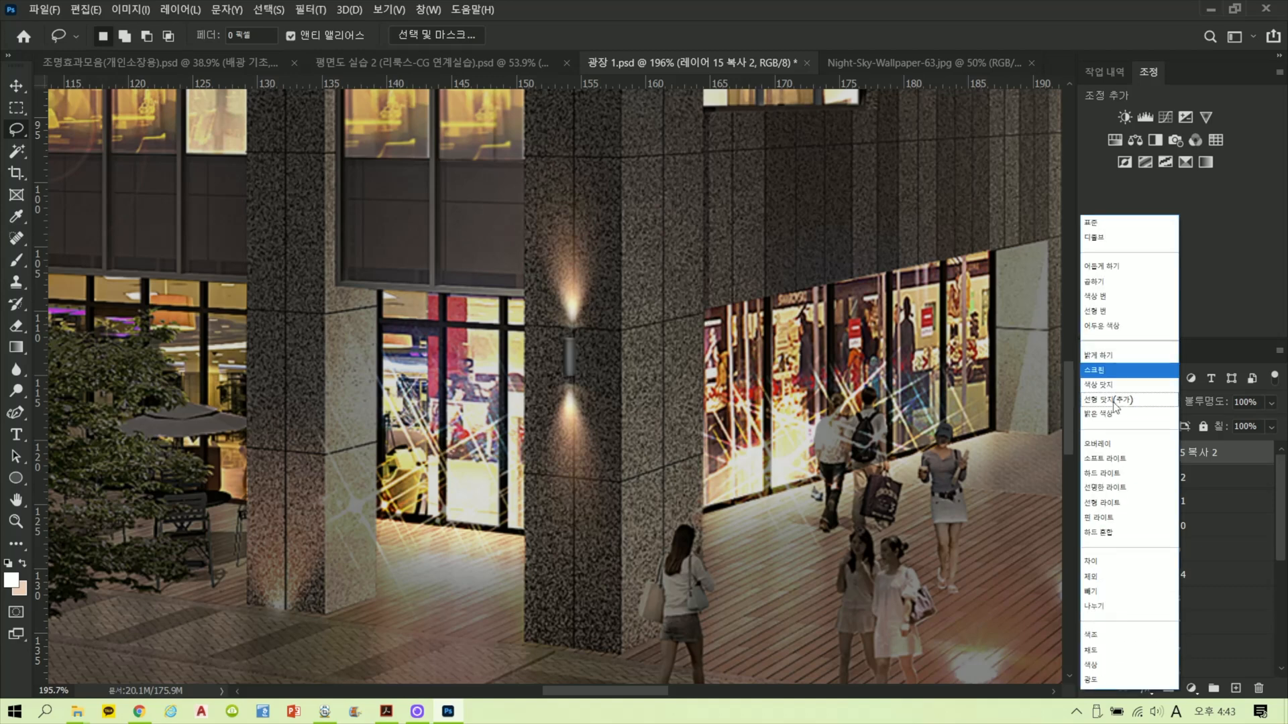
pyautogui.click(1117, 385)
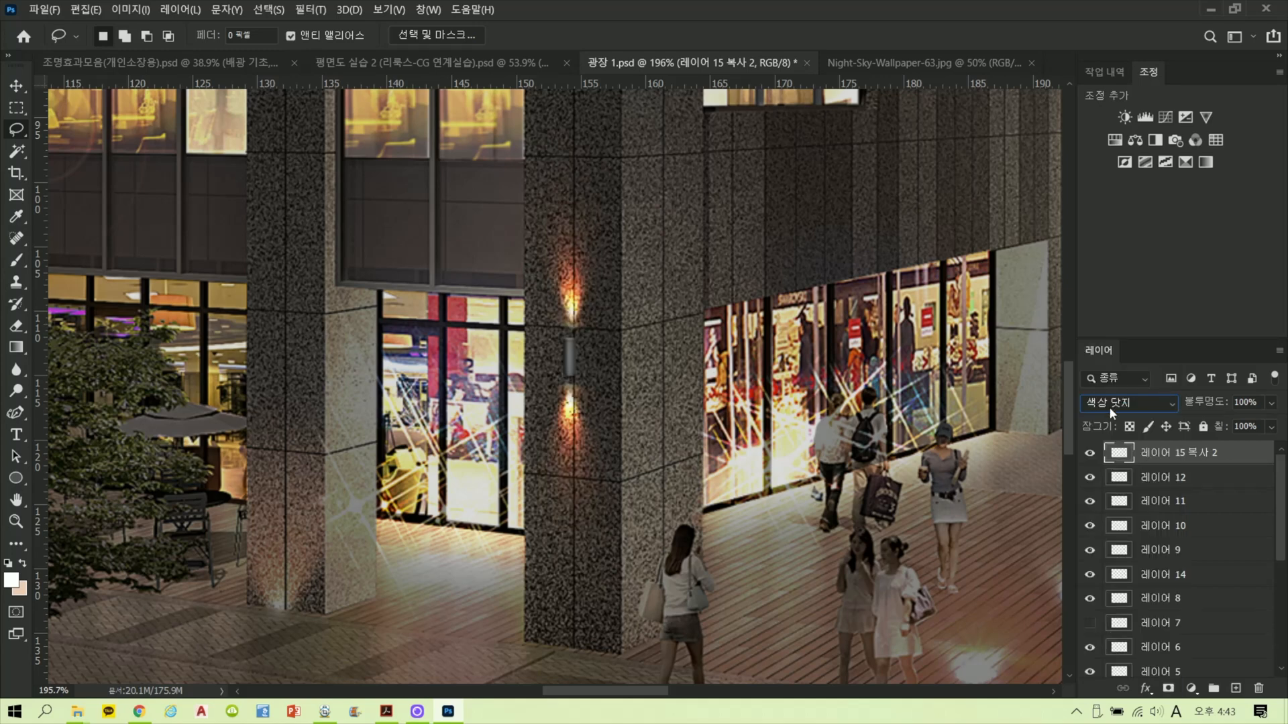
pyautogui.click(1116, 402)
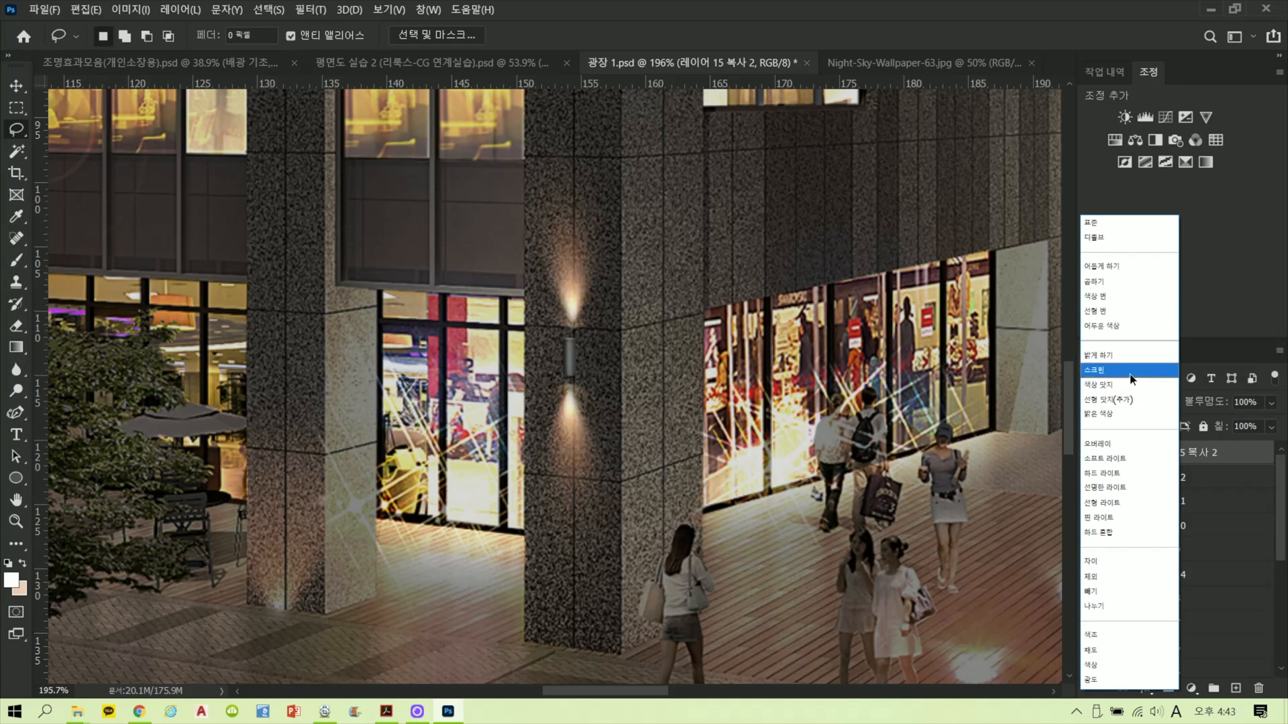
pyautogui.click(1113, 370)
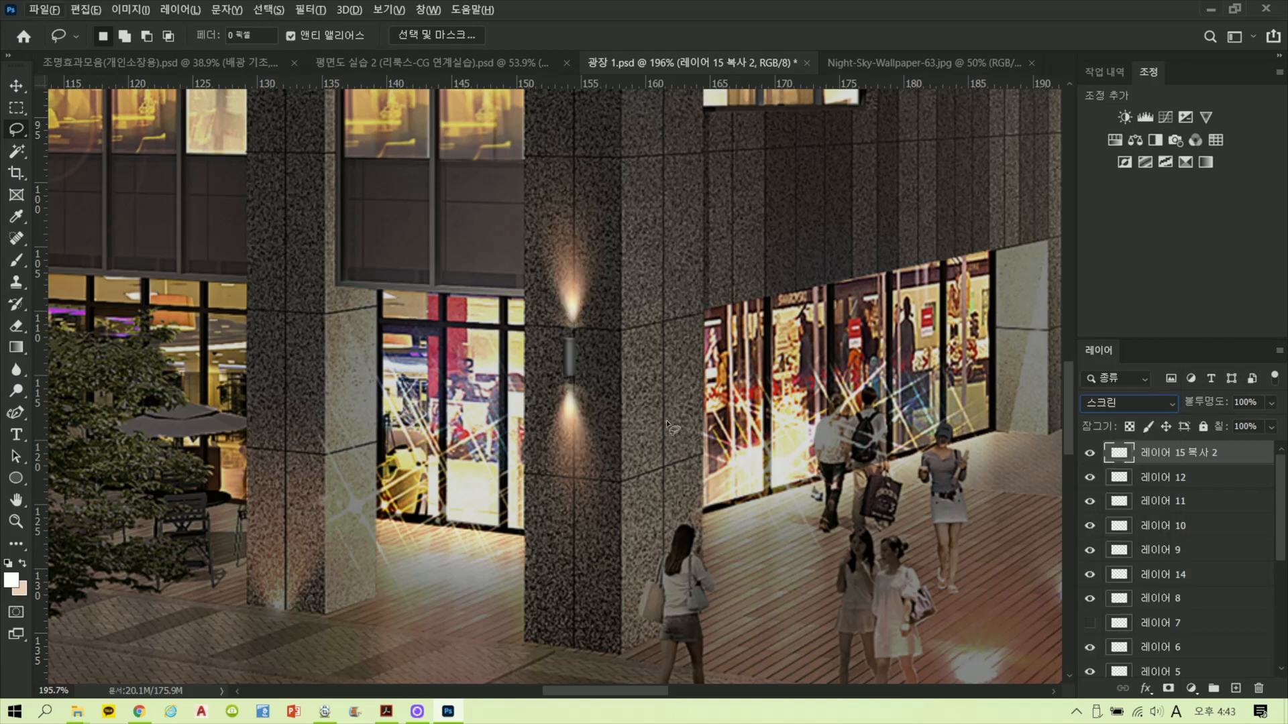
pyautogui.scroll(4, 577, 474)
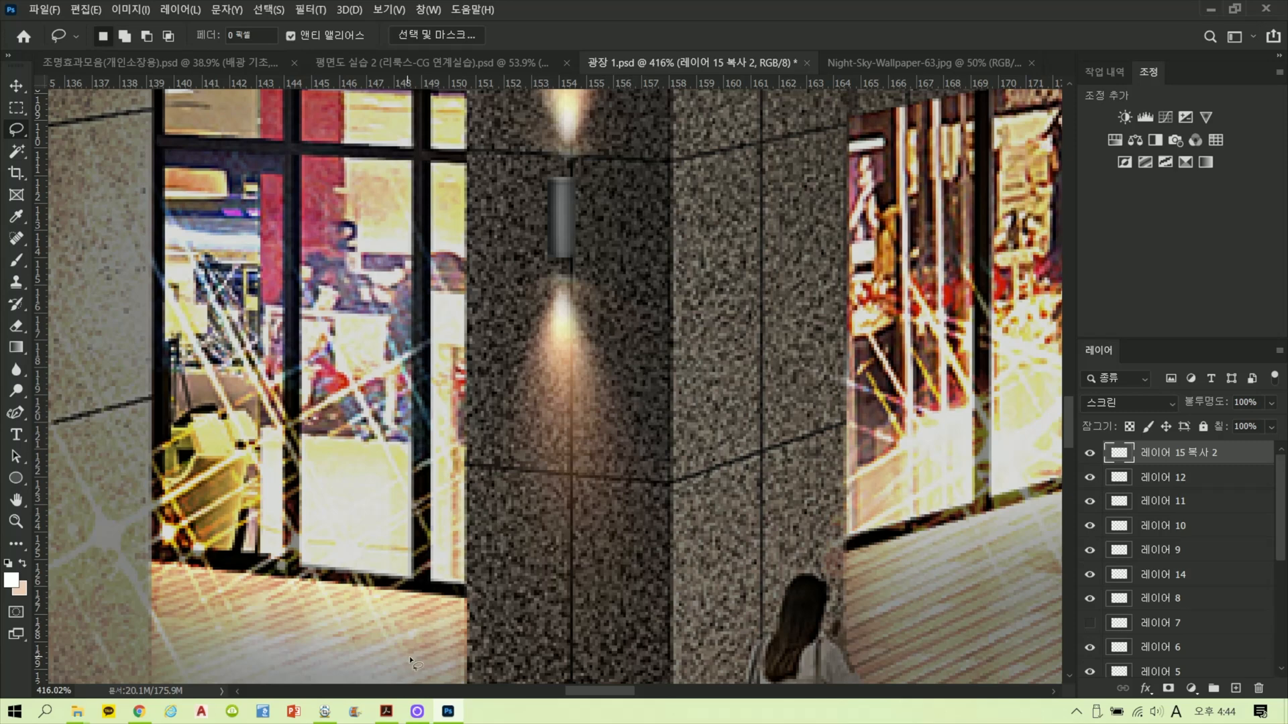
# Step: Switch to the lighting textbook PDF in Acrobat and review the light source, highlight and light distribution layers with their blending criteria
pyautogui.click(386, 712)
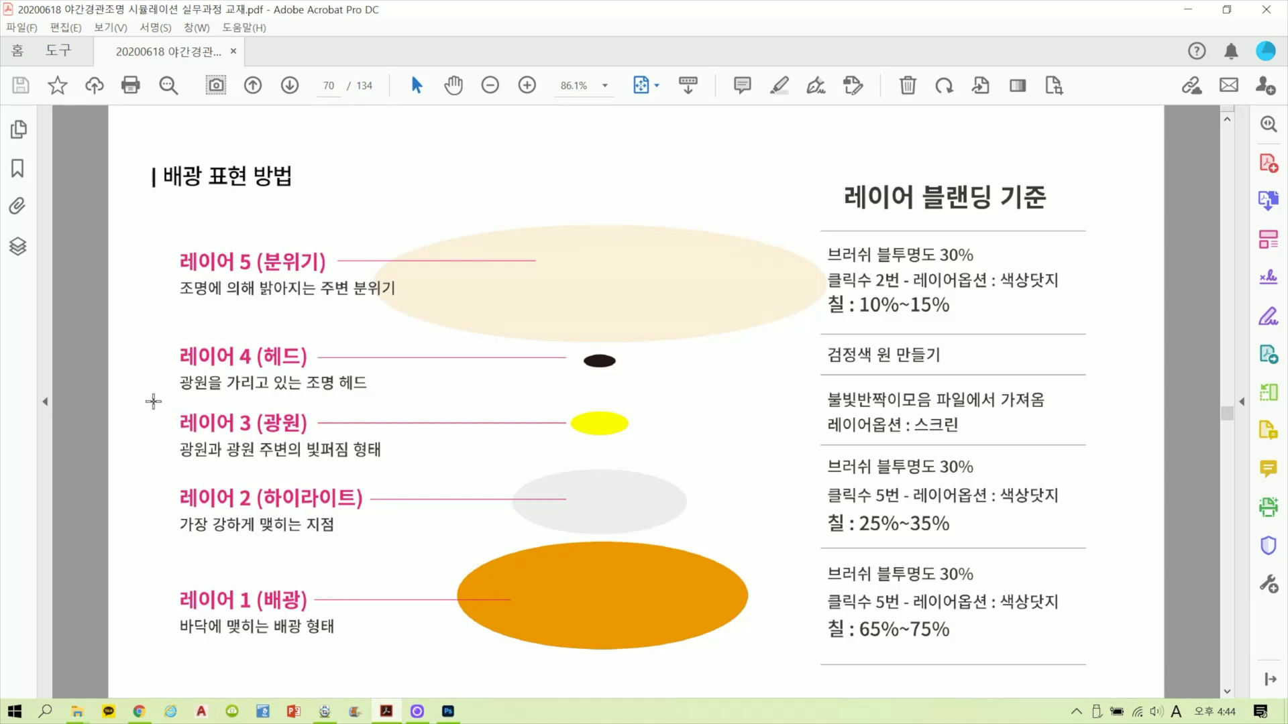
pyautogui.moveTo(153, 401); pyautogui.dragTo(676, 470)
pyautogui.click(233, 545)
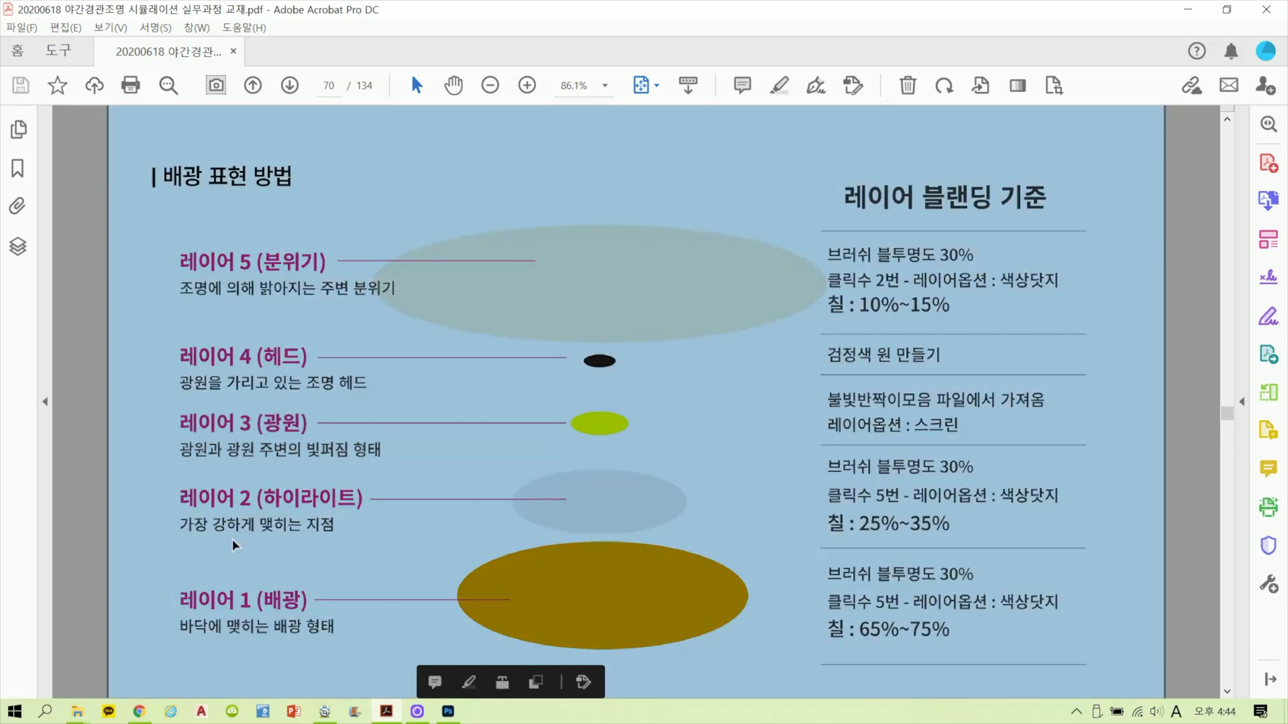
pyautogui.moveTo(155, 474); pyautogui.dragTo(770, 661)
pyautogui.click(798, 456)
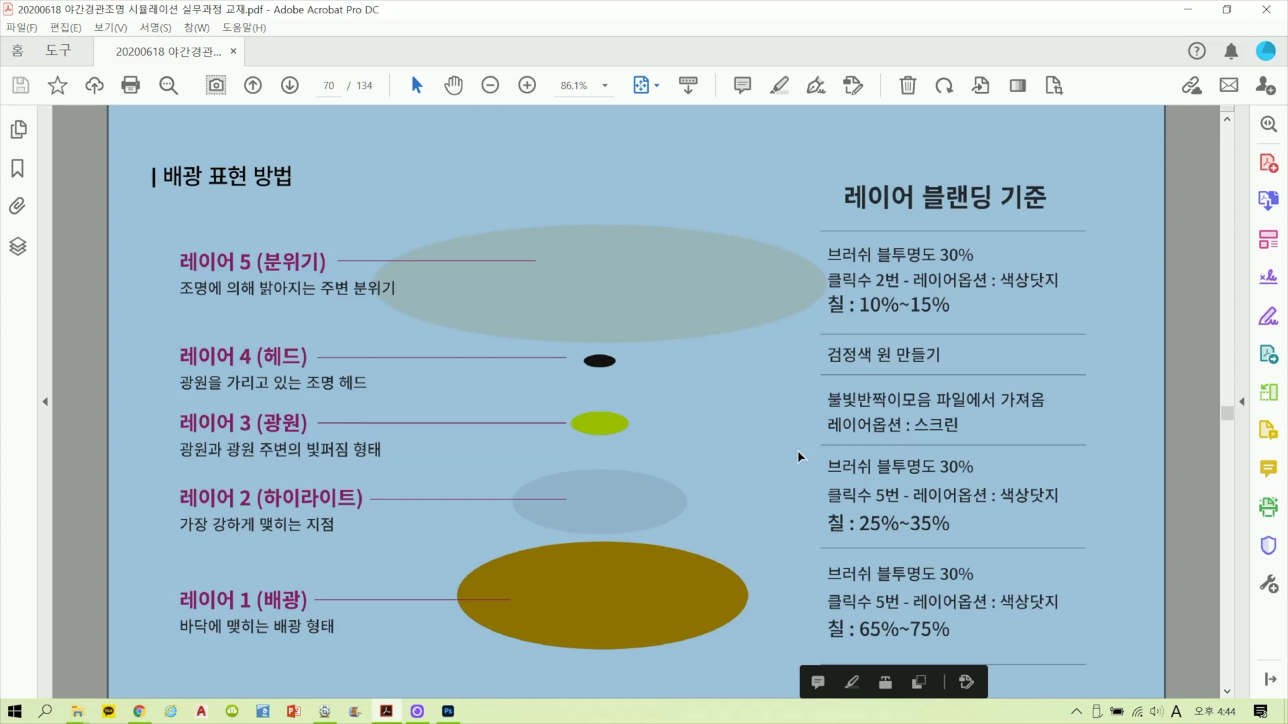
pyautogui.click(1187, 9)
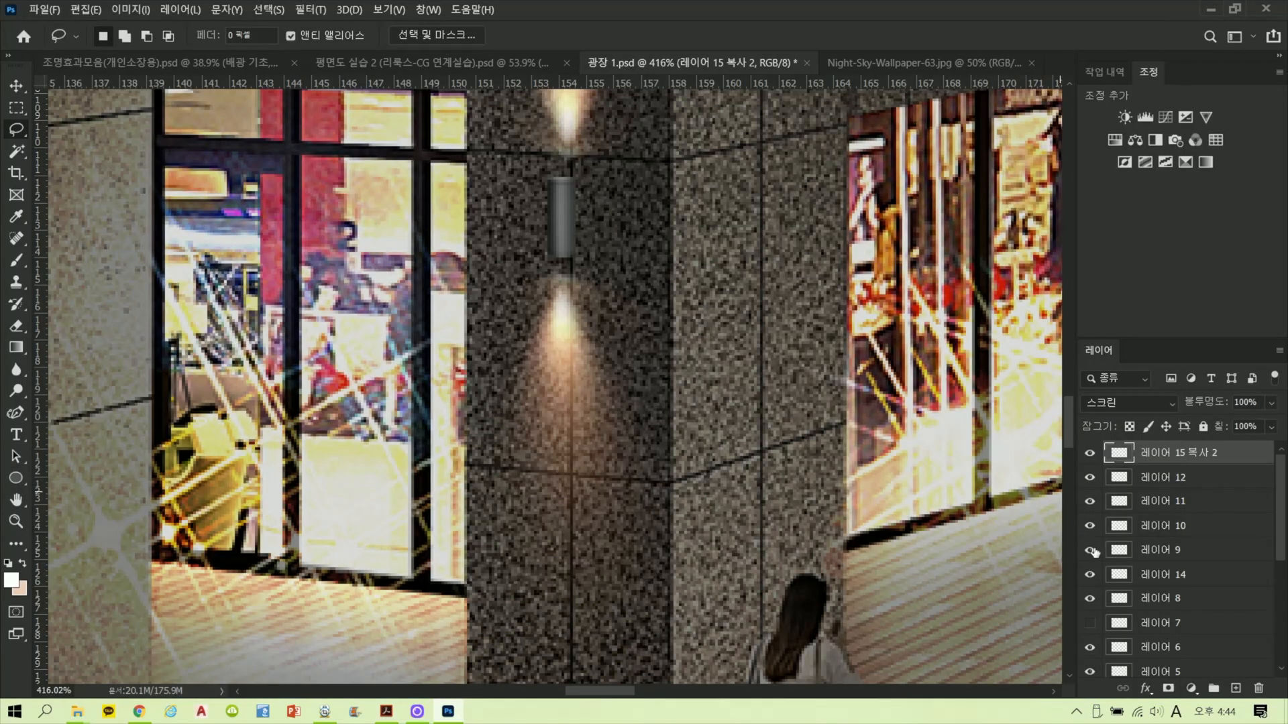
# Step: Switch back to Photoshop, create a new layer and place it directly beneath the merged beam layer
pyautogui.scroll(-3, 734, 354)
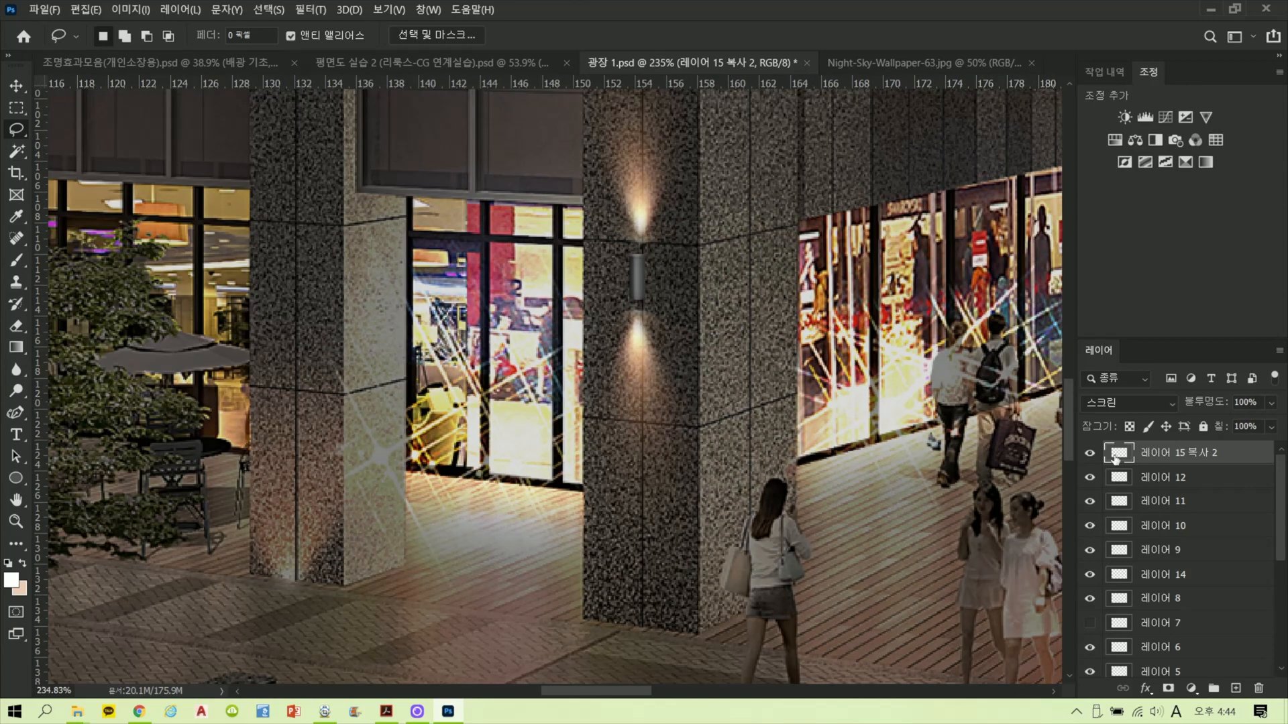
pyautogui.click(1235, 688)
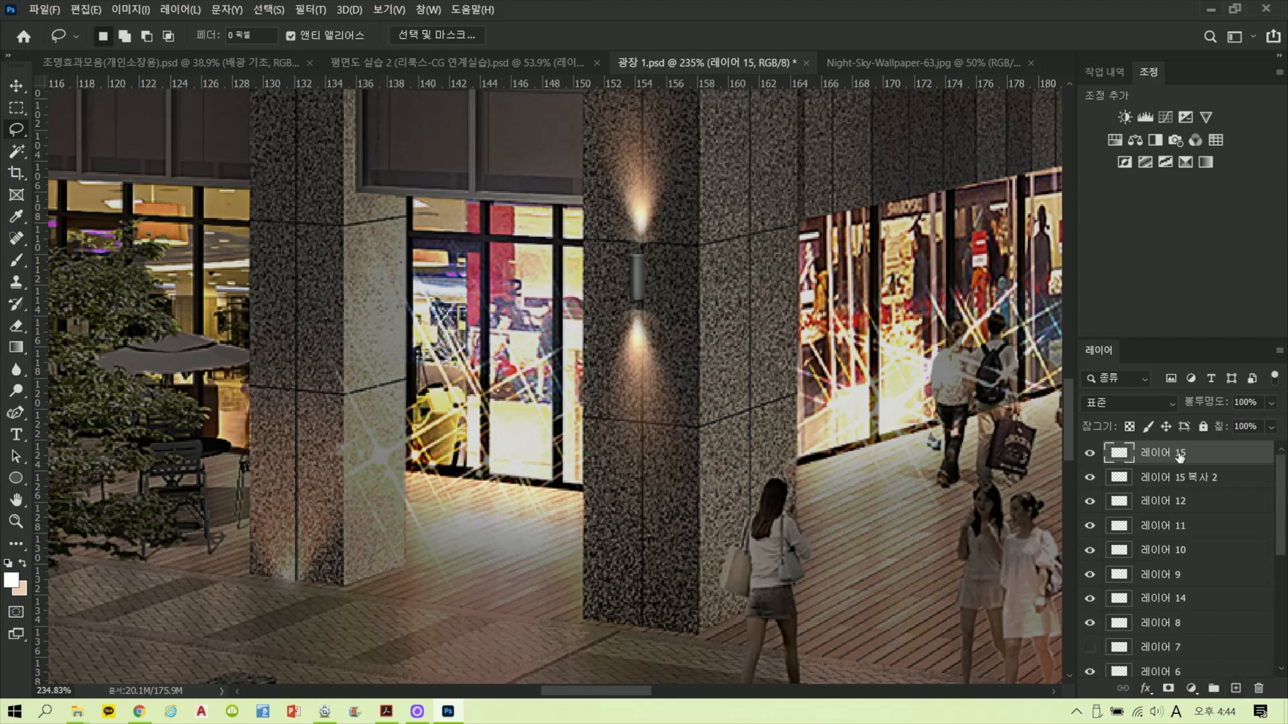
pyautogui.moveTo(1179, 456); pyautogui.dragTo(1176, 490)
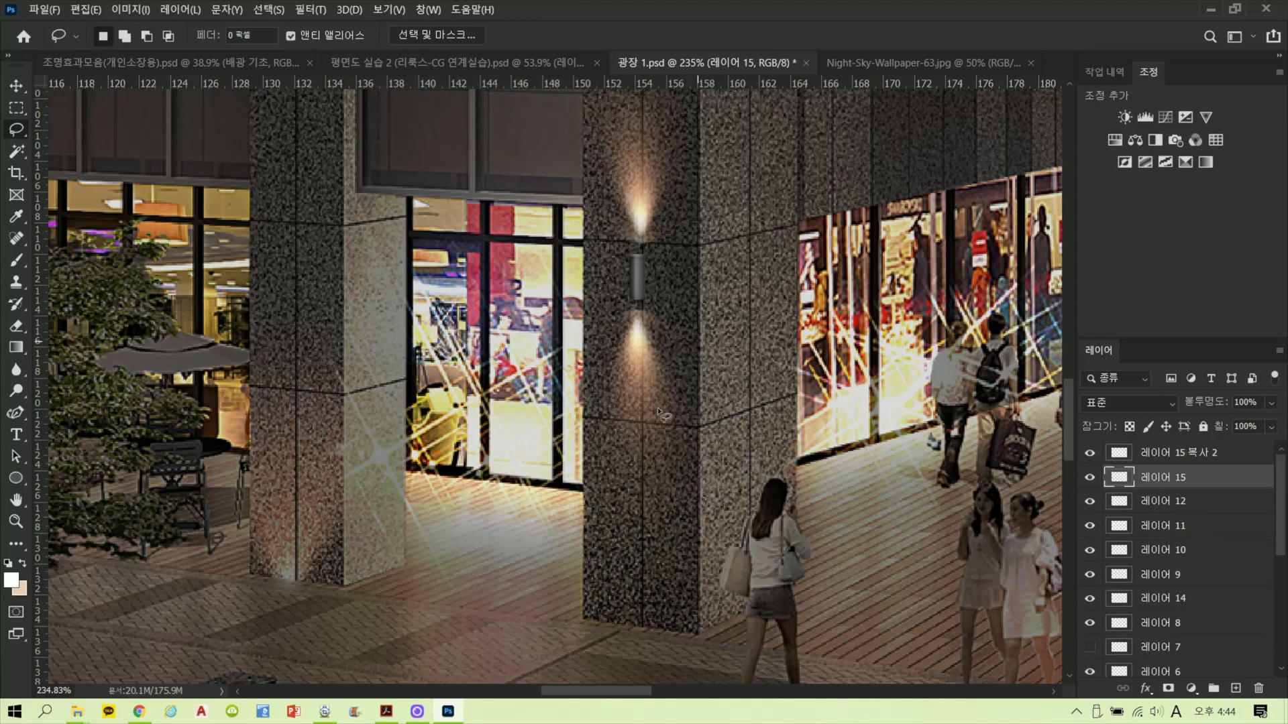
# Step: Set up the soft round brush in the peach colour, shaped as a narrow upright ellipse at a 91° angle
pyautogui.scroll(1, 662, 413)
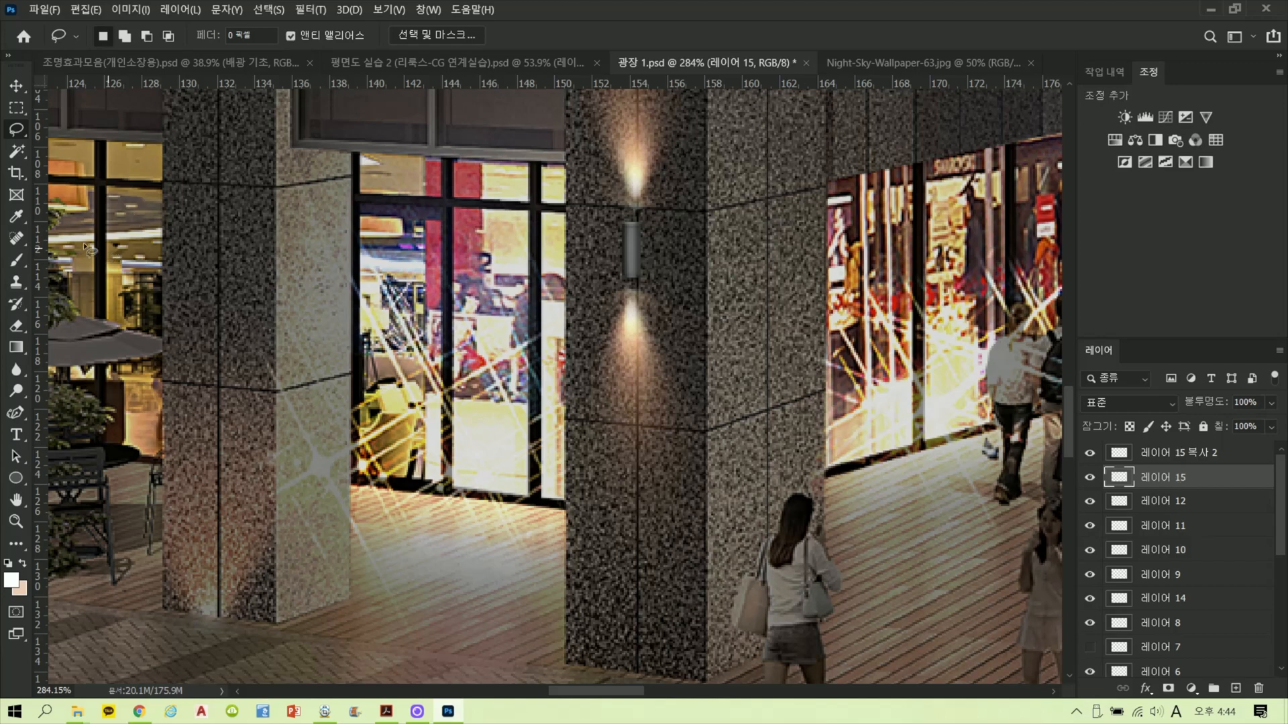
pyautogui.click(16, 261)
pyautogui.click(24, 564)
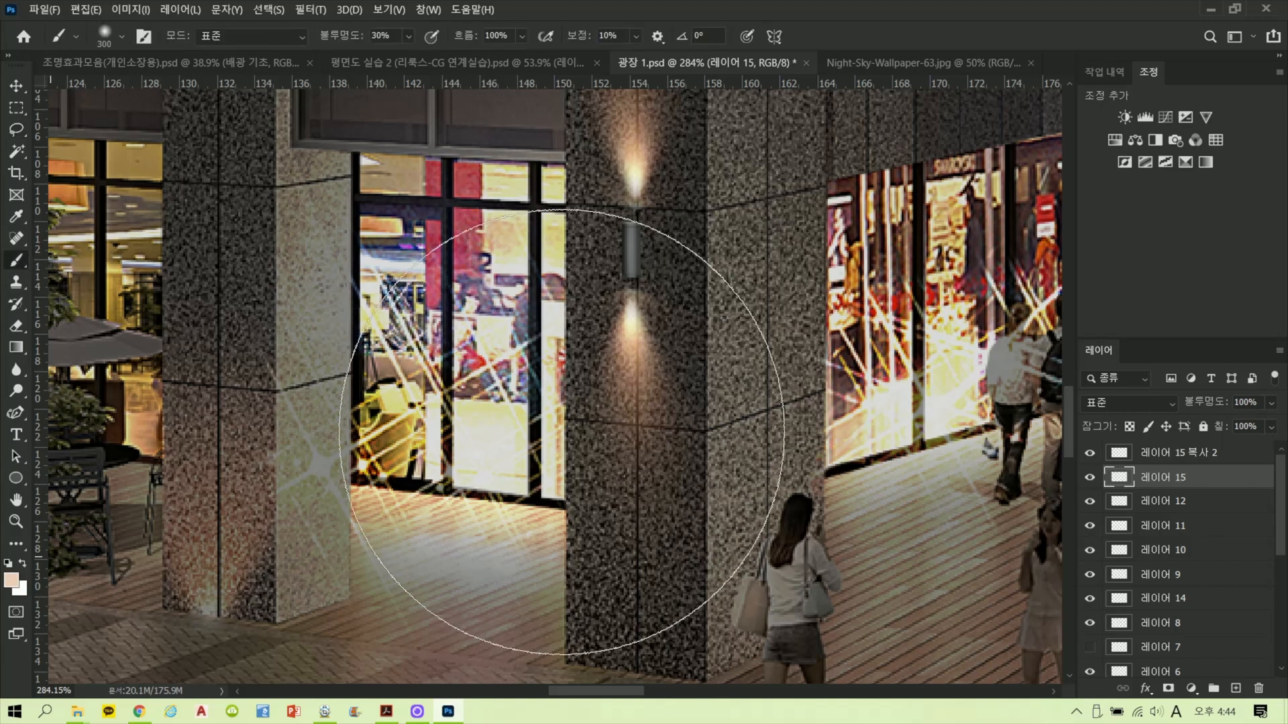
pyautogui.scroll(-1, 666, 372)
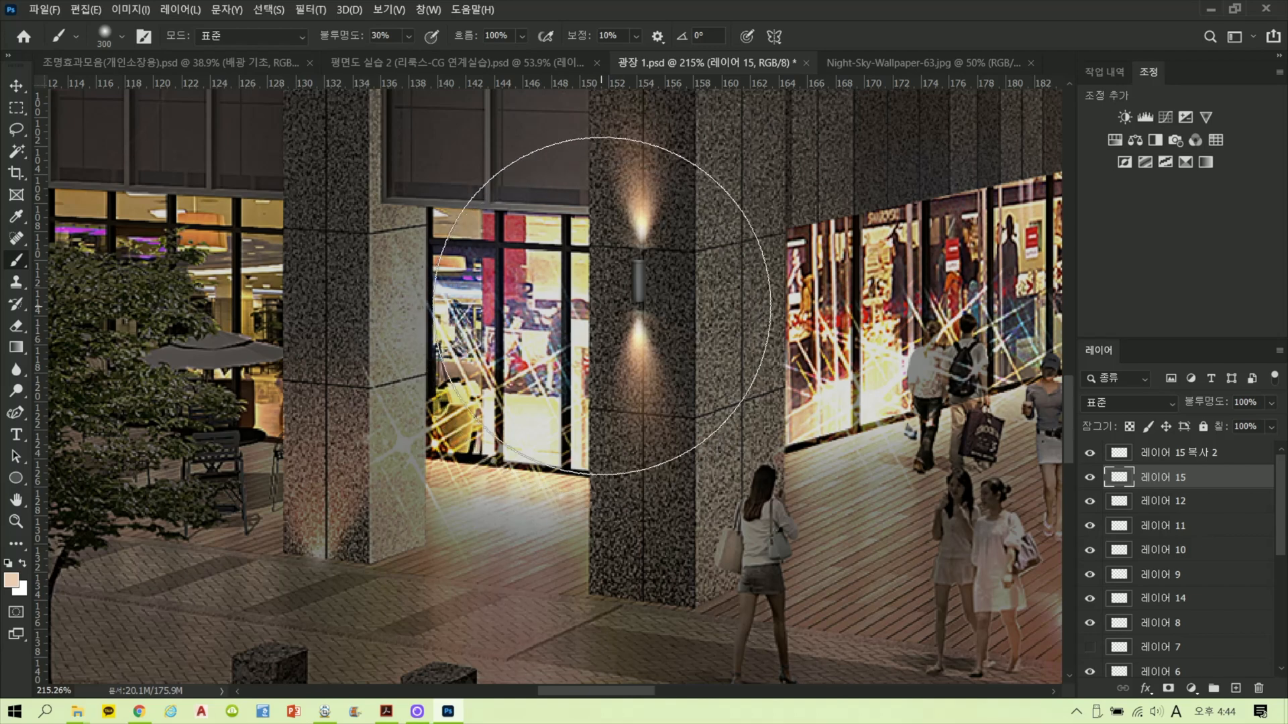
pyautogui.rightClick(597, 303)
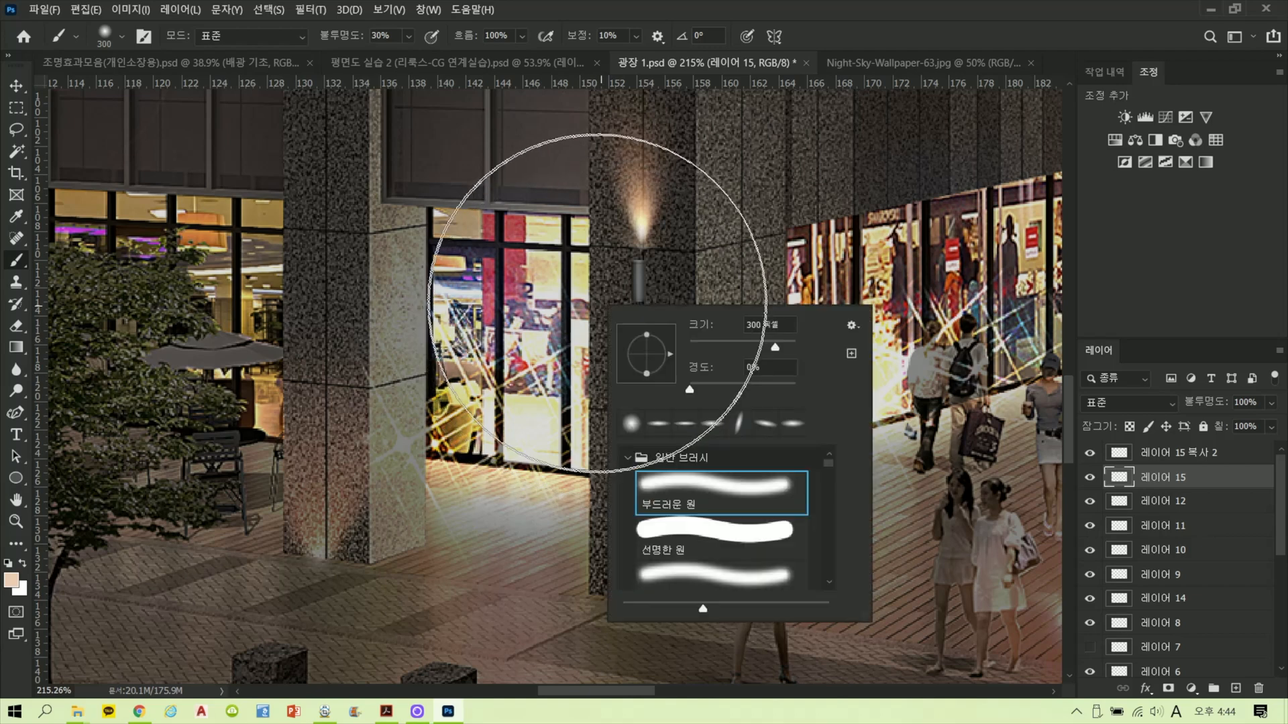
pyautogui.click(645, 326)
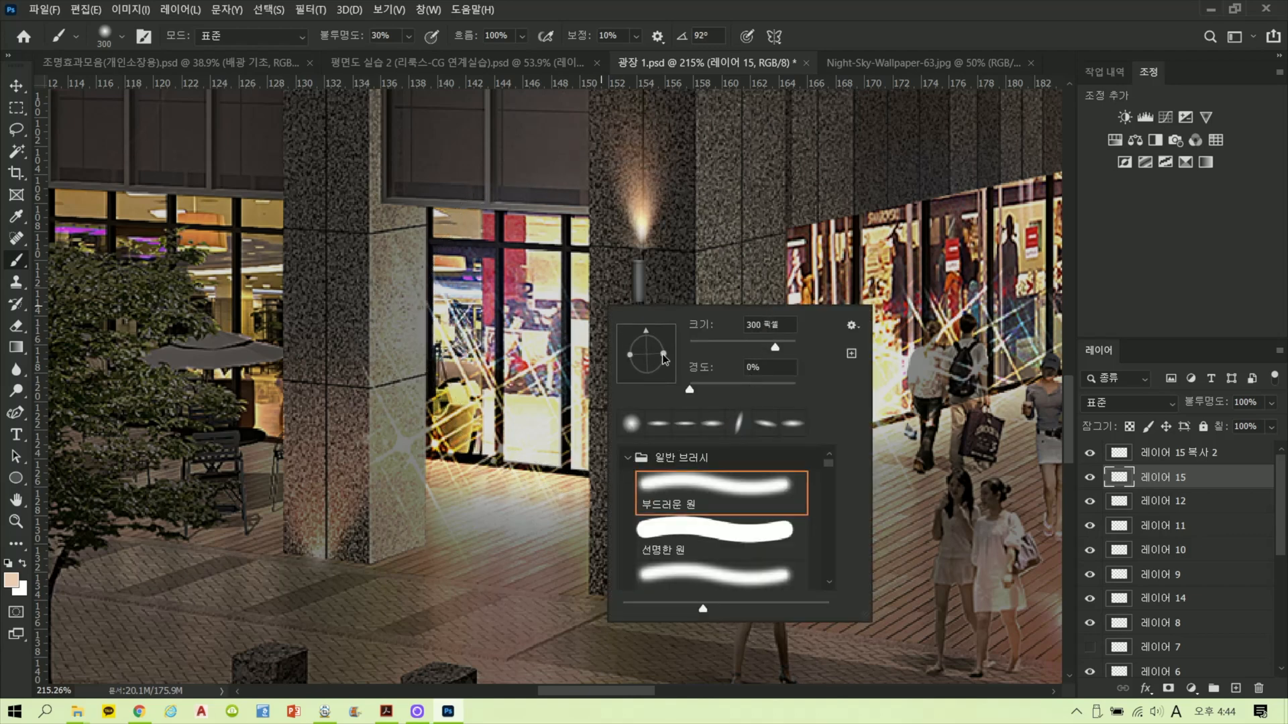
pyautogui.moveTo(662, 353); pyautogui.dragTo(658, 355)
pyautogui.click(647, 328)
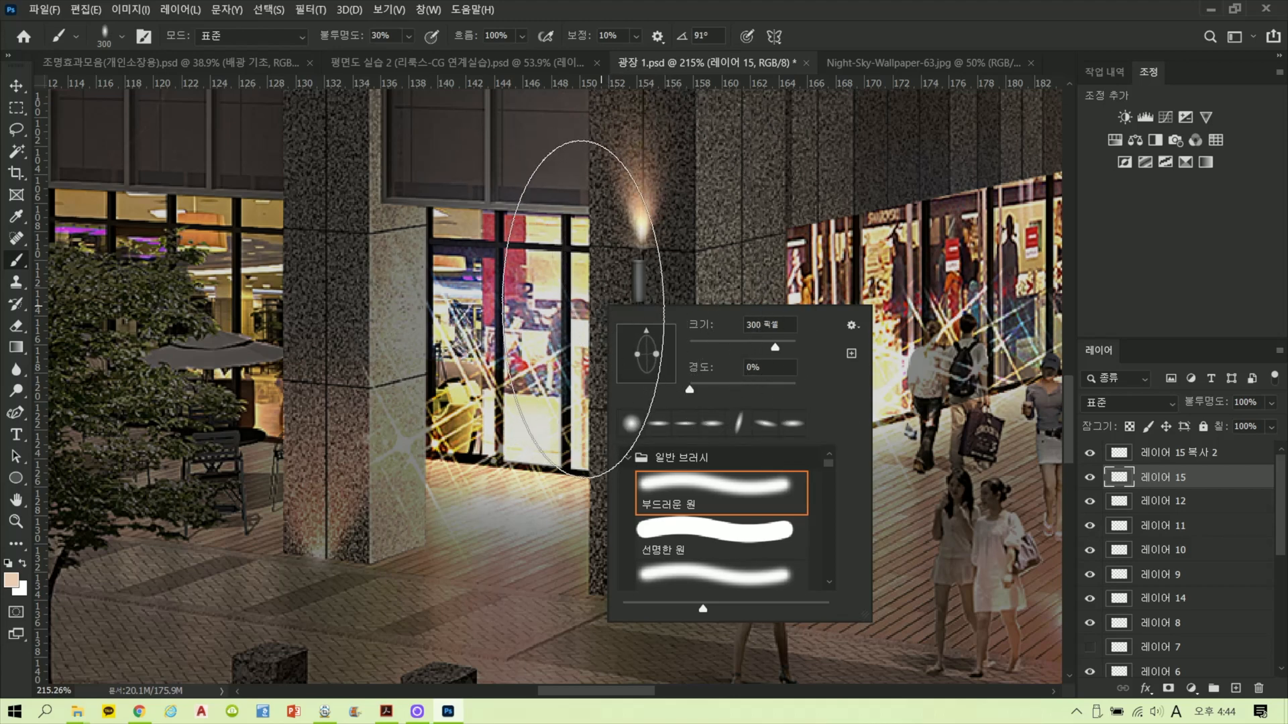
pyautogui.click(923, 33)
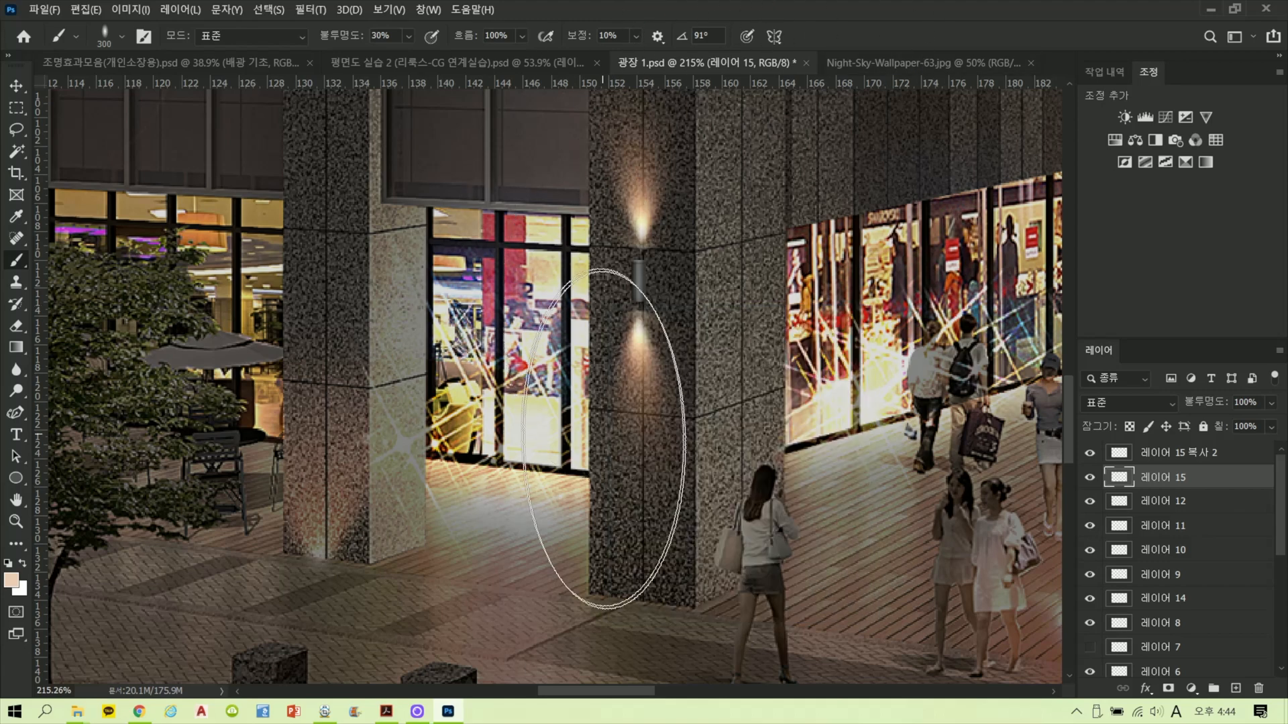
# Step: Paint a soft peach glow on the column below the fixture at brush size 175 and above it at size 200
pyautogui.press('[')
pyautogui.press('[')
pyautogui.press('[')
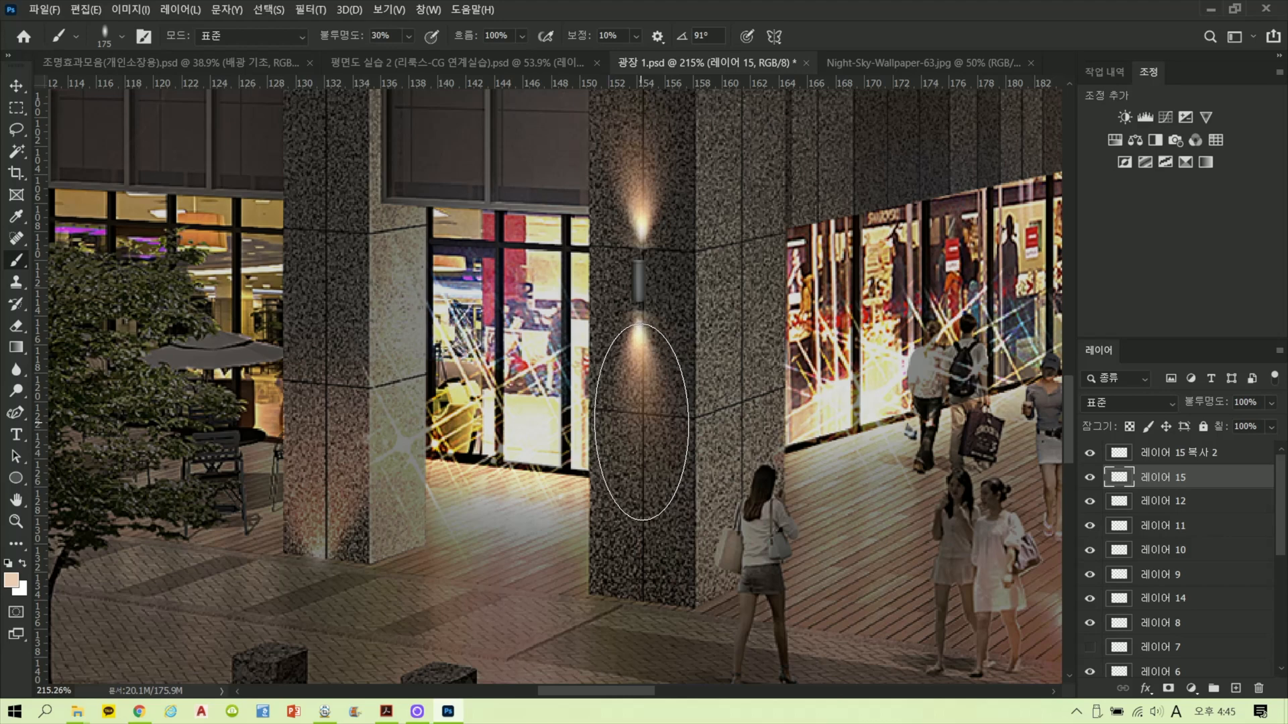
pyautogui.click(641, 422)
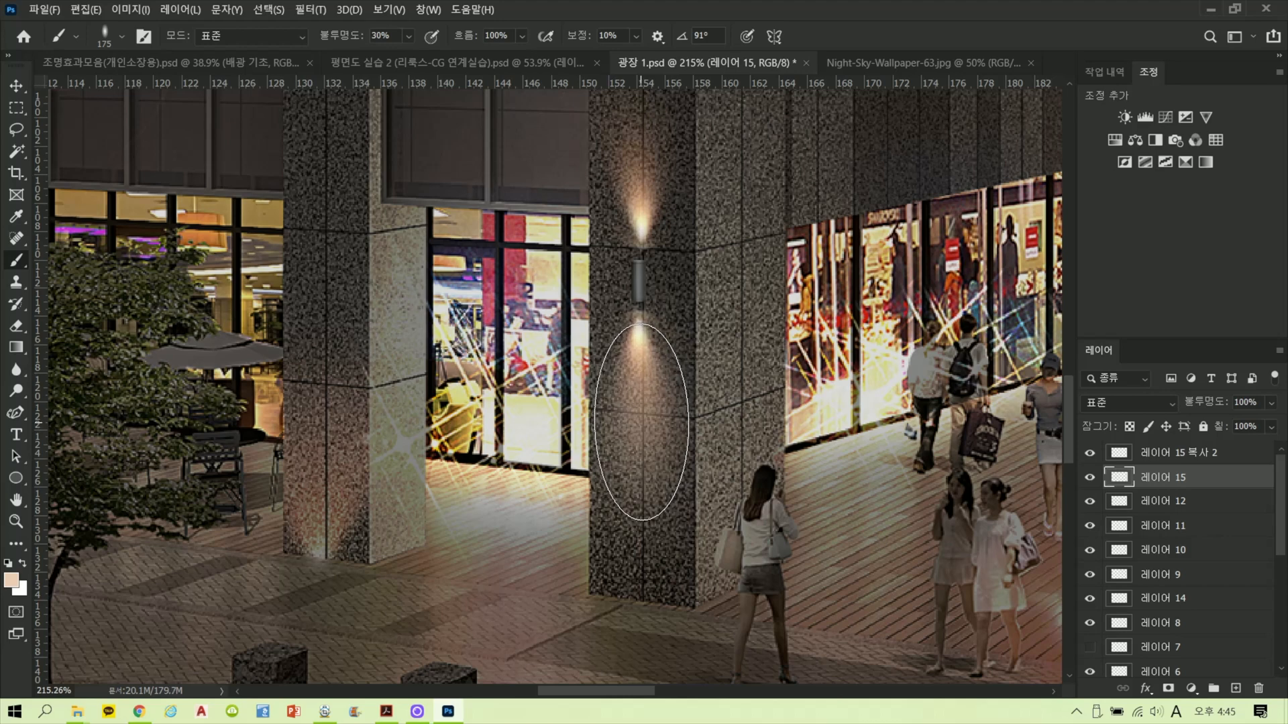
pyautogui.click(641, 421)
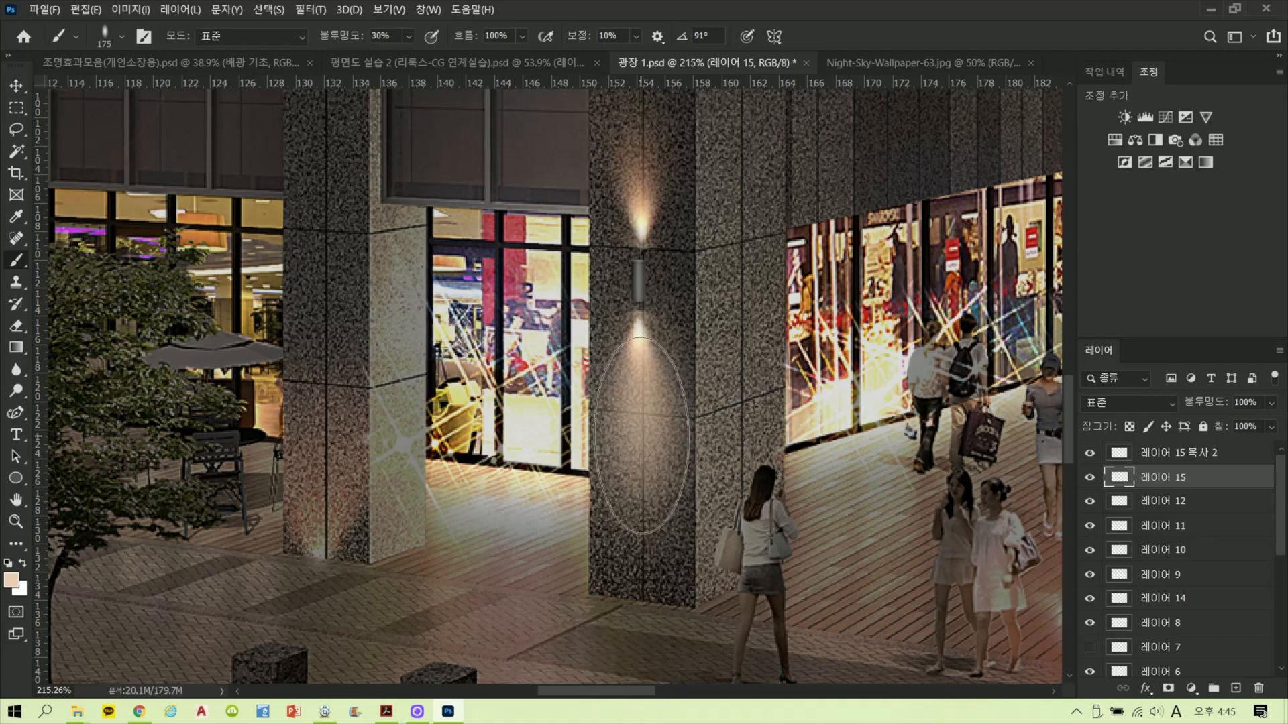
pyautogui.press(']')
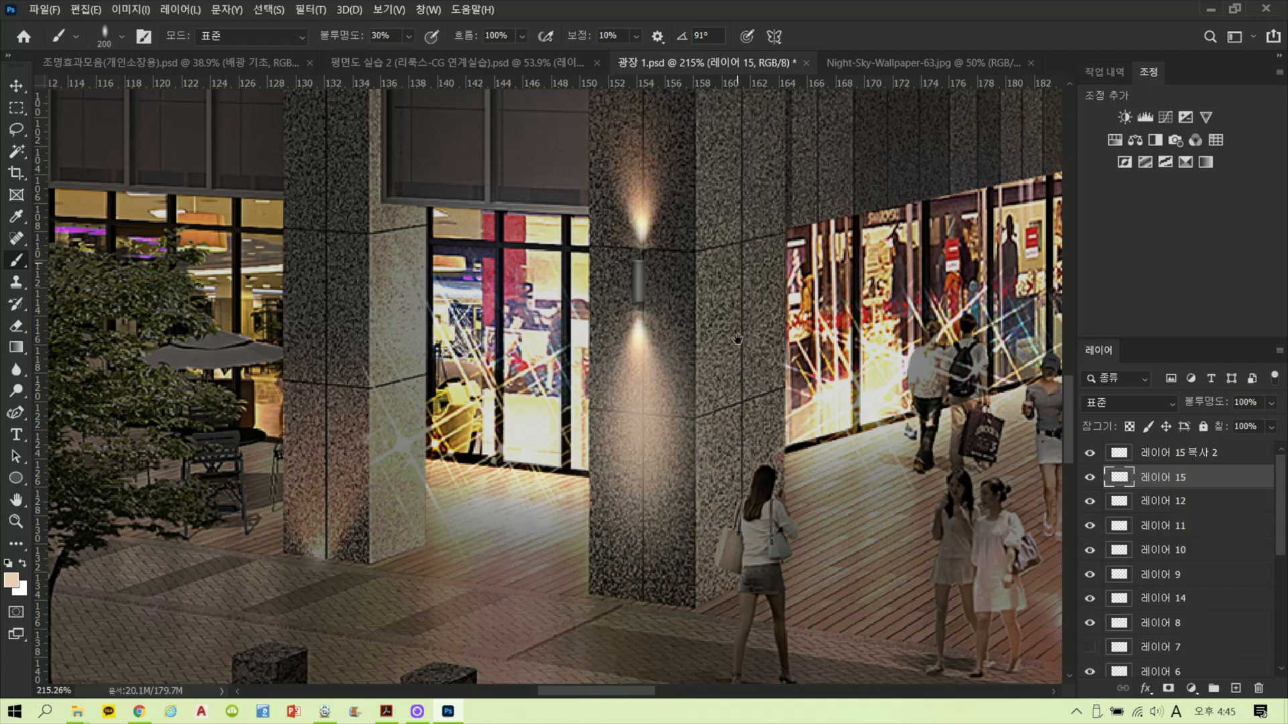
pyautogui.scroll(3, 682, 259)
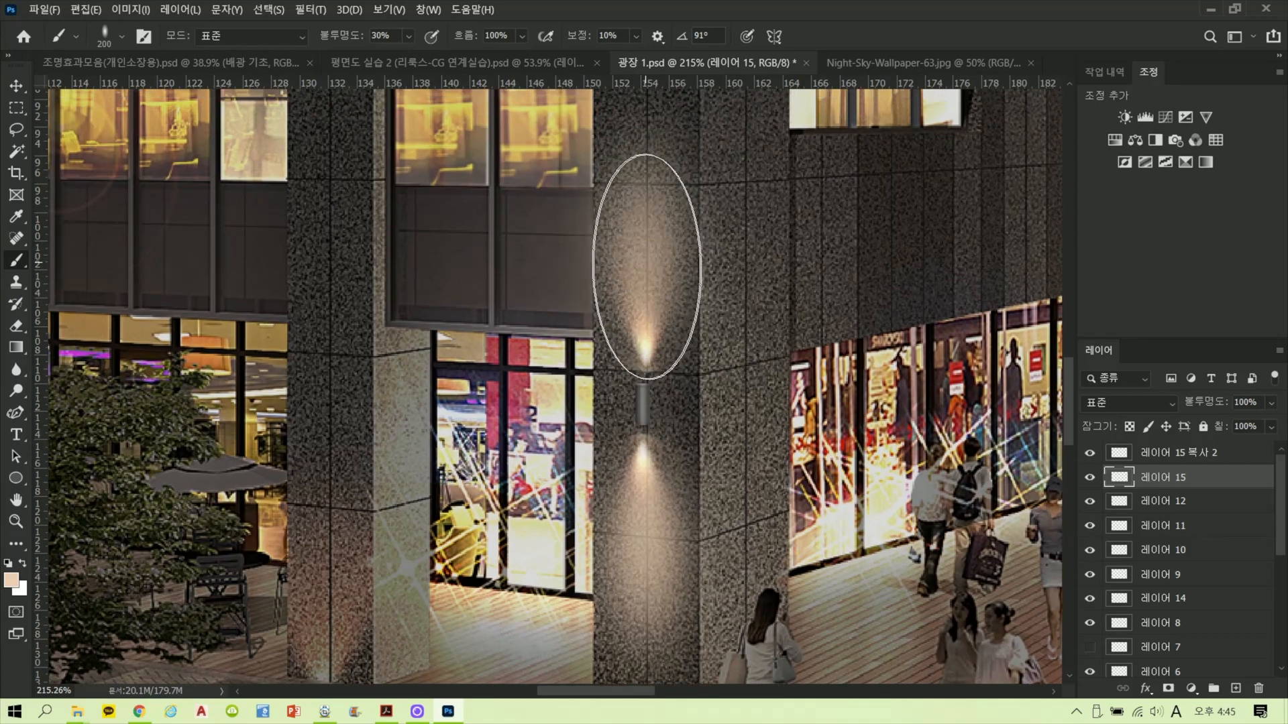
pyautogui.scroll(-3, 751, 285)
pyautogui.scroll(-2, 751, 284)
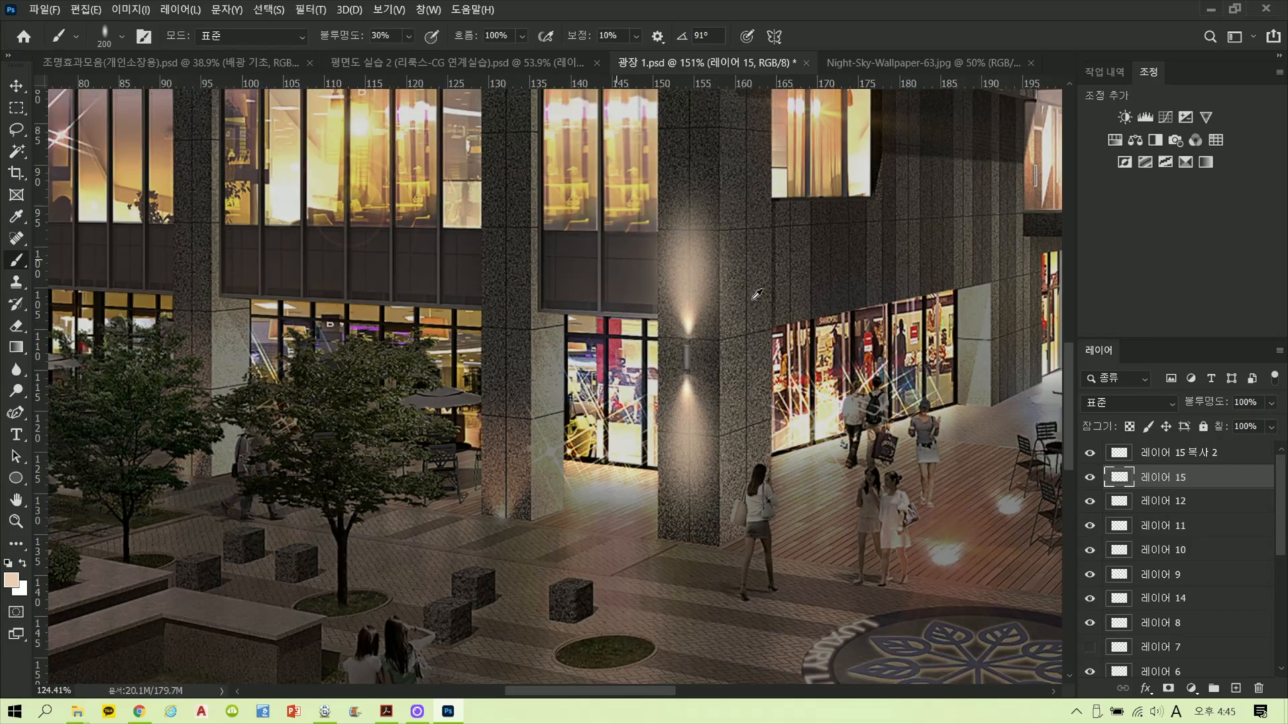
pyautogui.scroll(3, 739, 379)
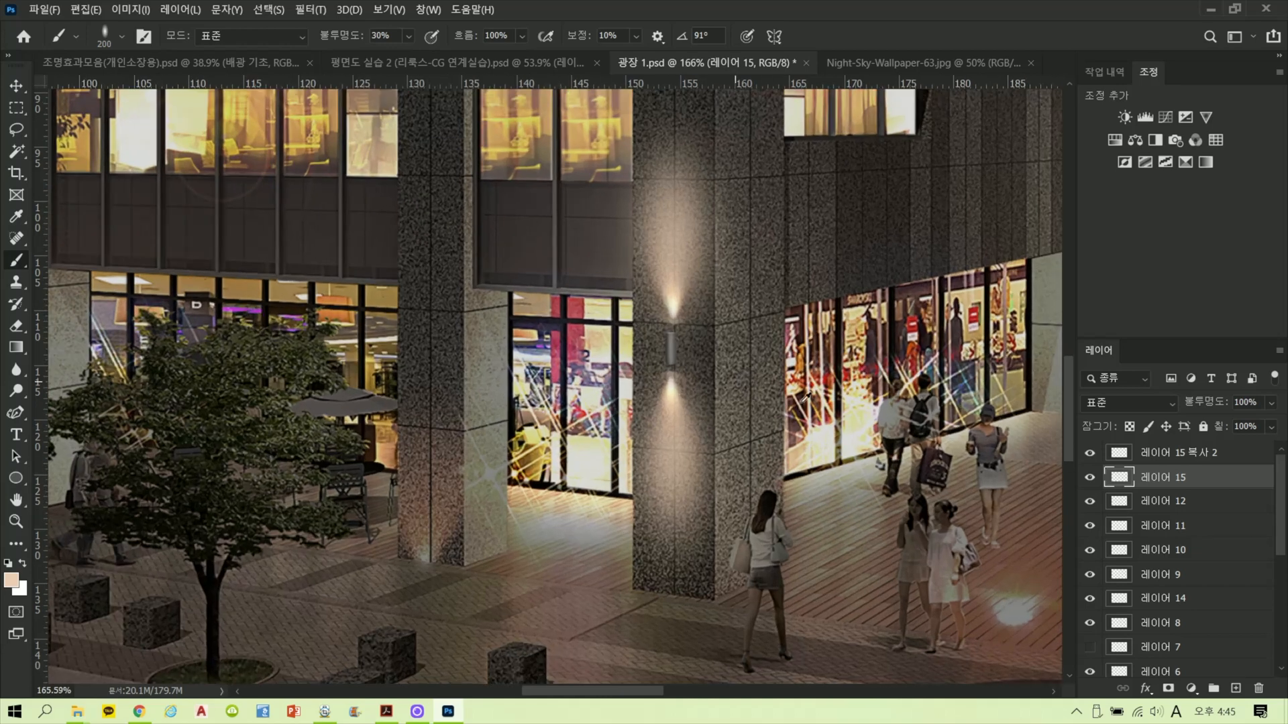
# Step: Set the glow layer to Color Dodge with 77% fill, and compare the column with the glow hidden and shown
pyautogui.click(1148, 410)
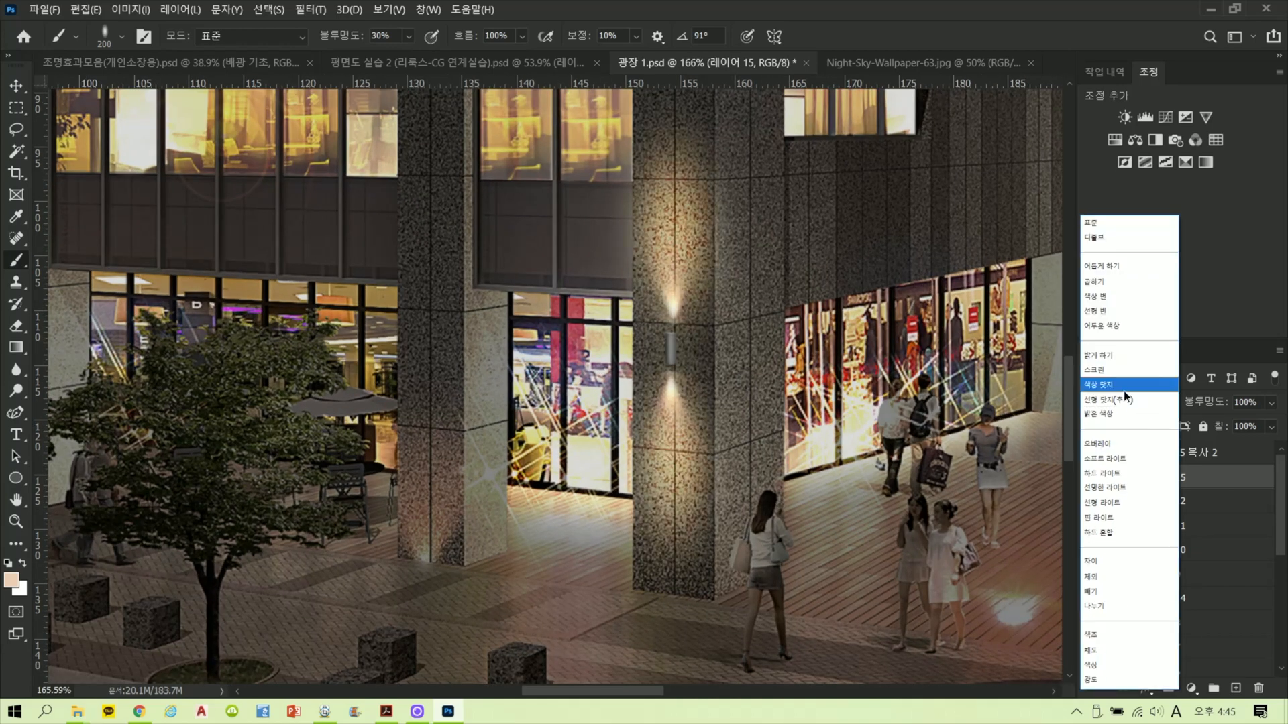
pyautogui.click(1147, 403)
pyautogui.click(1269, 427)
pyautogui.moveTo(1269, 448); pyautogui.dragTo(1264, 450)
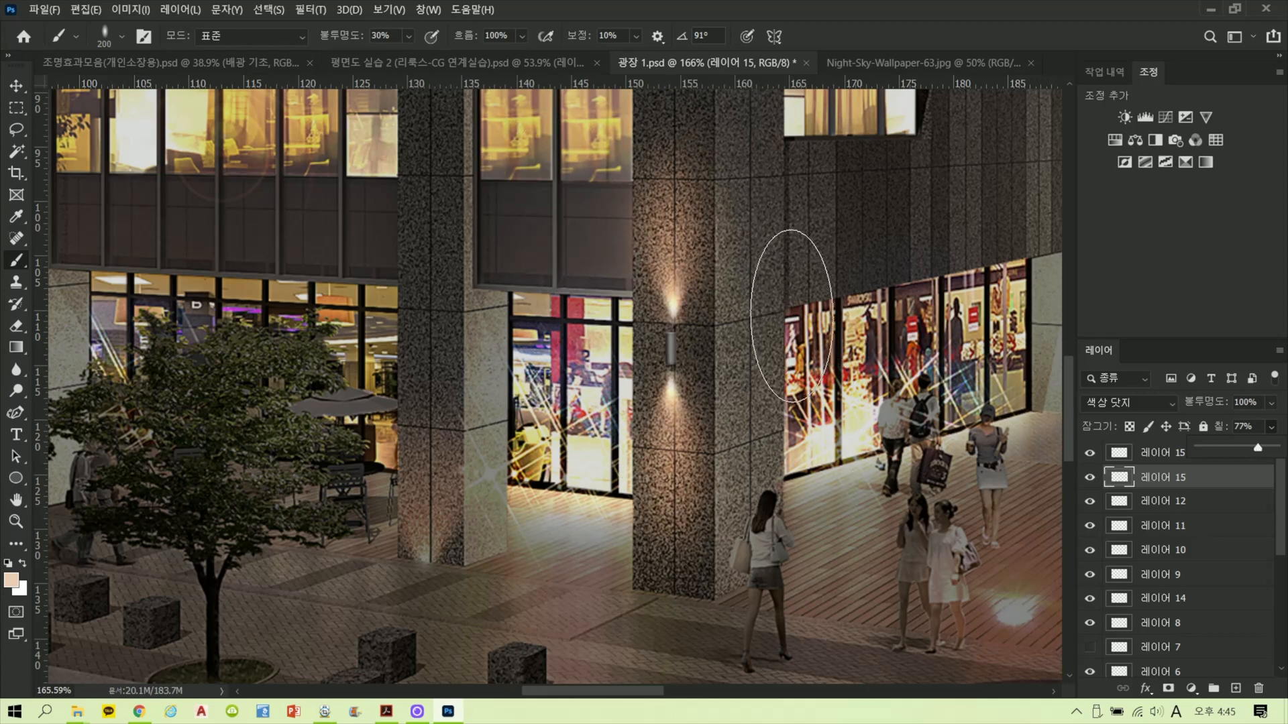
pyautogui.click(1090, 485)
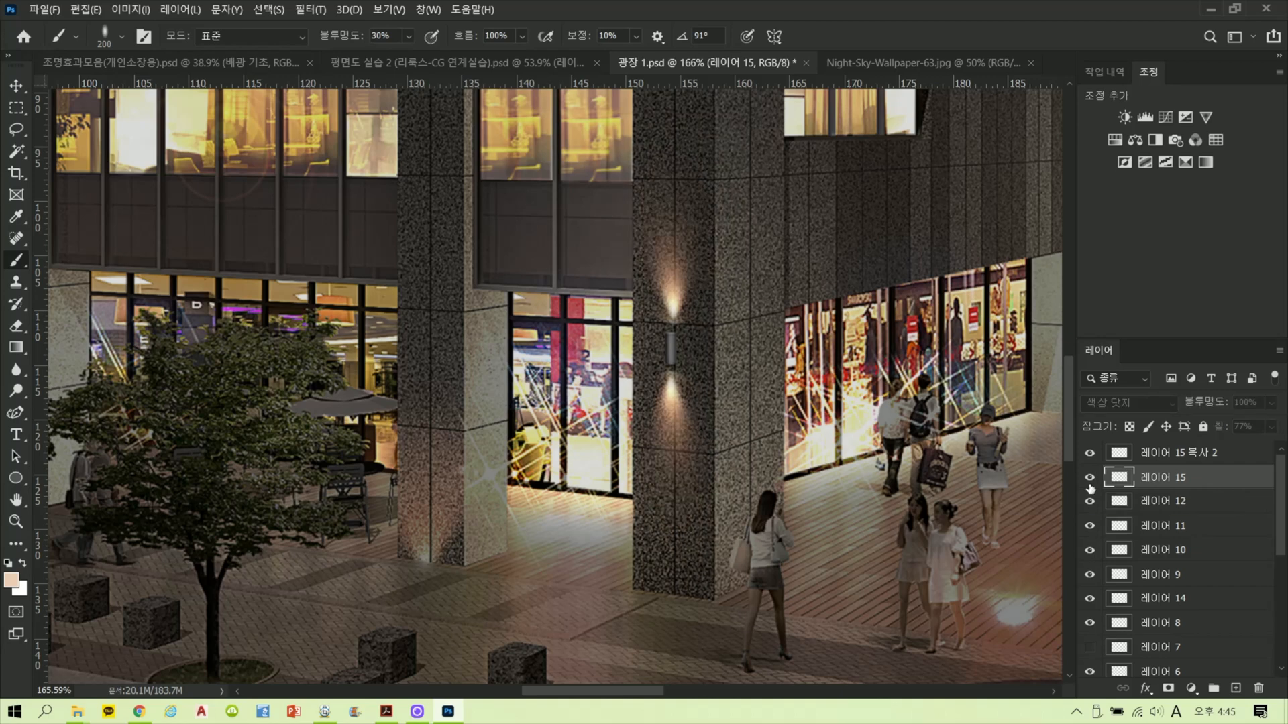
pyautogui.click(1090, 486)
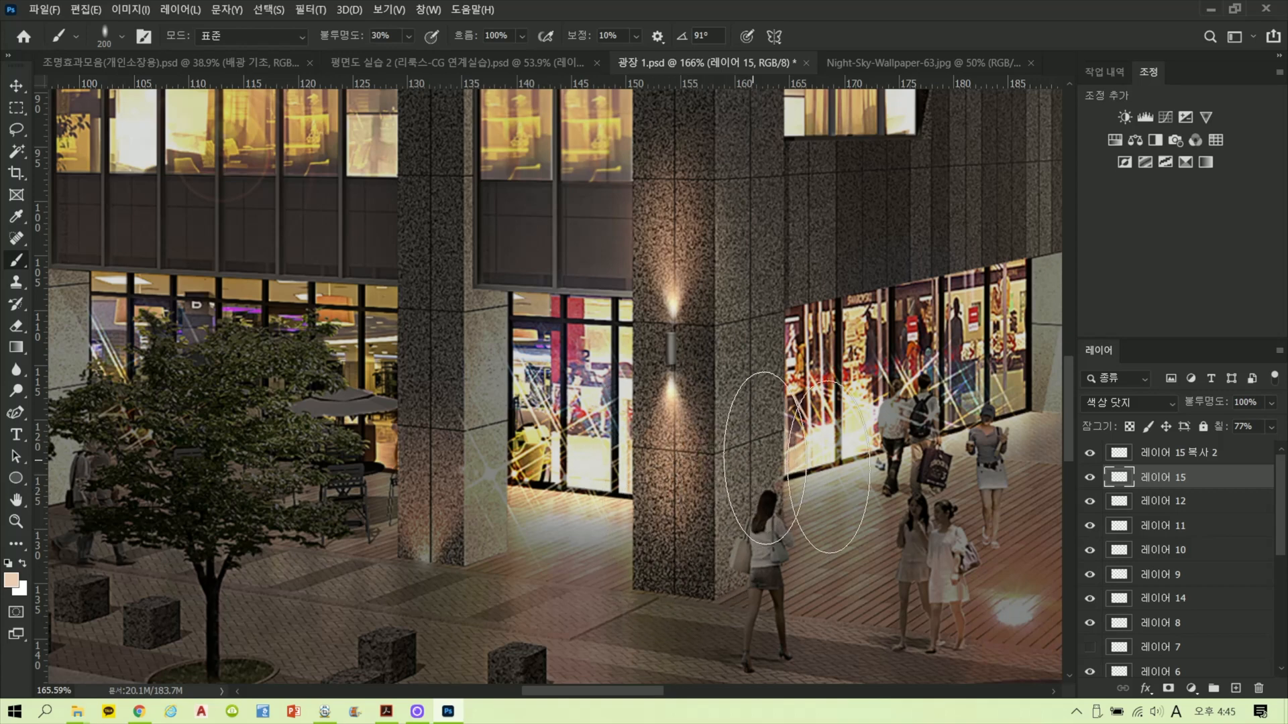
# Step: On a new layer, paint white highlights on the column below and above the wall fixture with the soft brush at size 90
pyautogui.click(1236, 688)
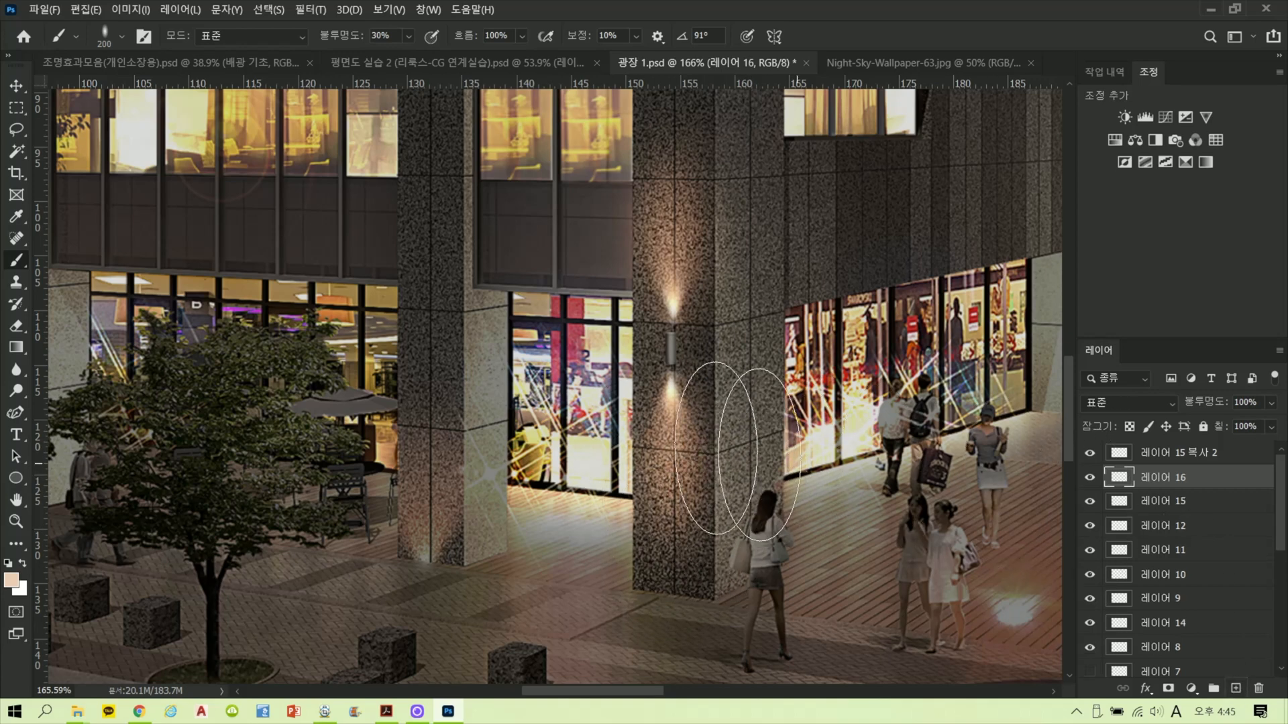
pyautogui.click(24, 563)
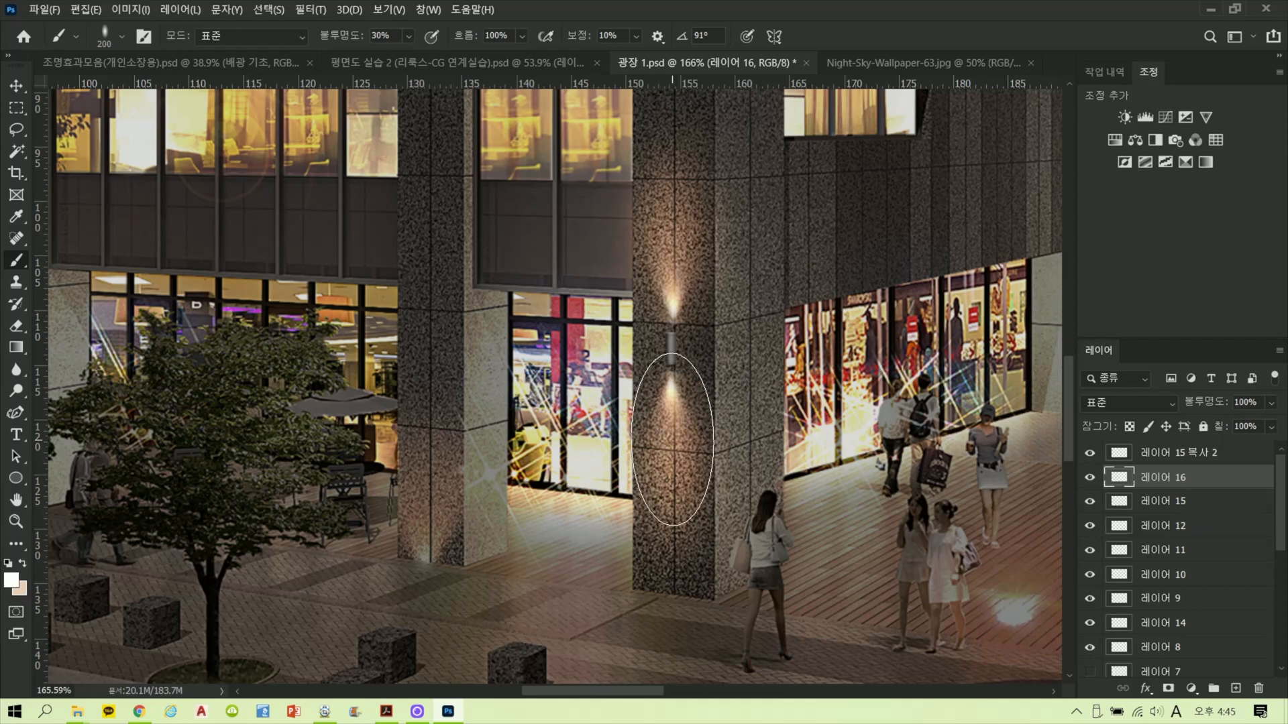
pyautogui.press('[')
pyautogui.press('[')
pyautogui.press('[')
pyautogui.press('[')
pyautogui.press('[')
pyautogui.click(674, 434)
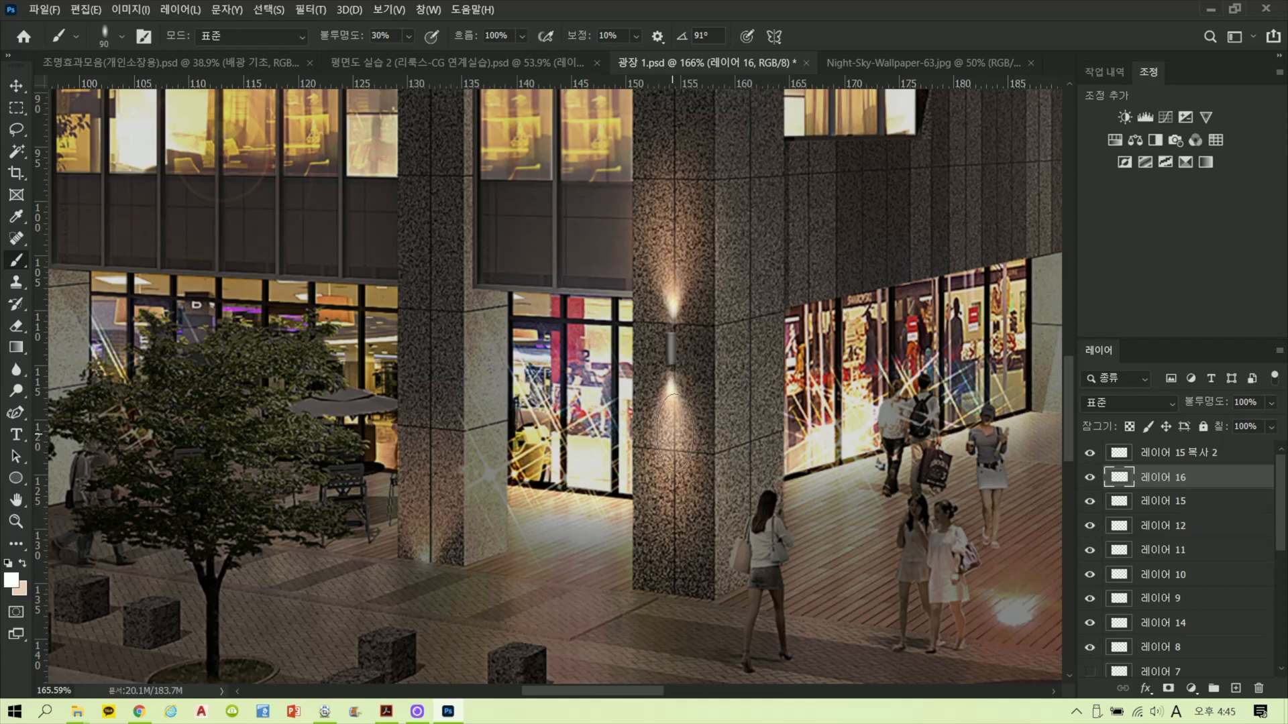
pyautogui.click(674, 275)
pyautogui.click(674, 274)
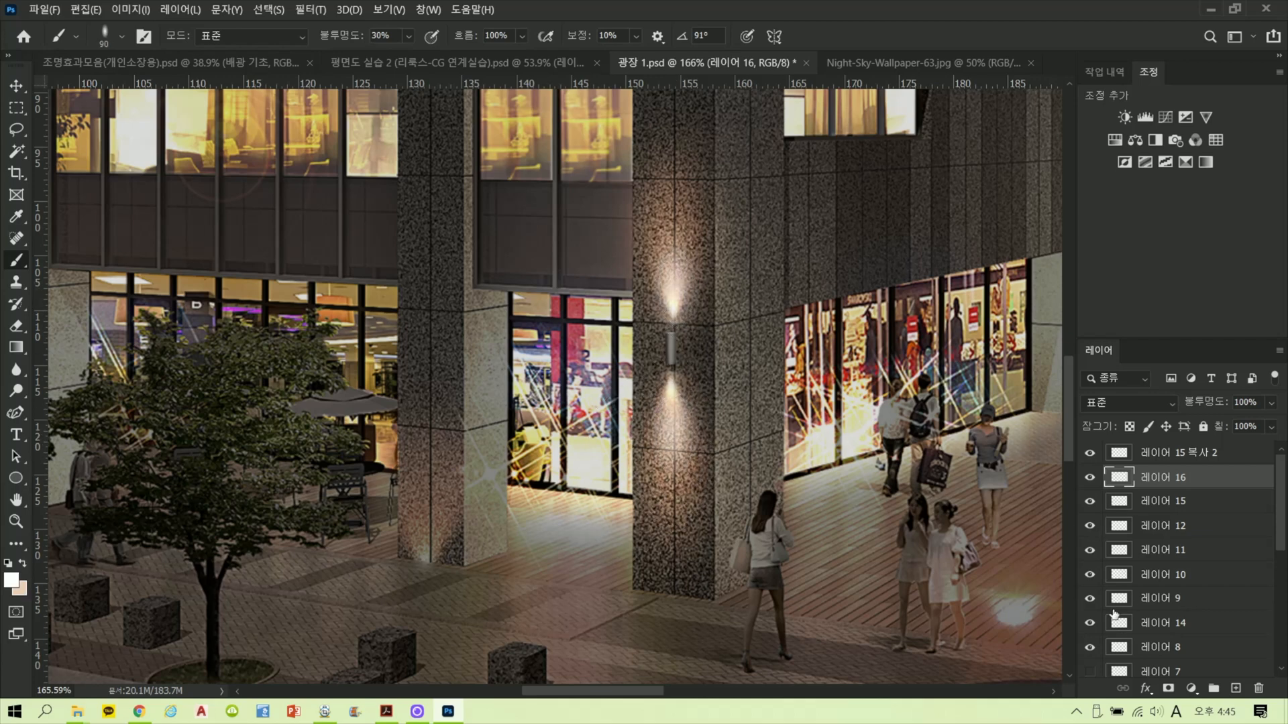
# Step: Set the white highlight layer to Color Dodge with 50% fill
pyautogui.click(1101, 406)
pyautogui.click(1117, 387)
pyautogui.moveTo(1231, 451); pyautogui.dragTo(1225, 451)
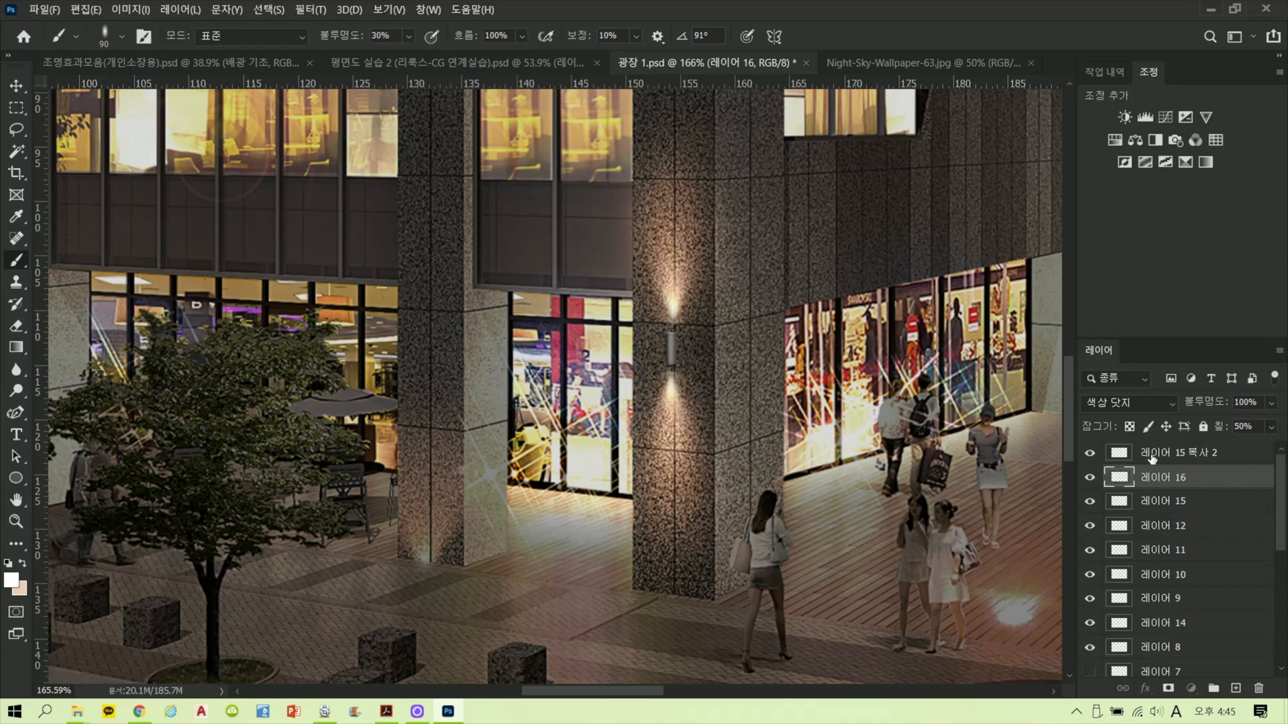
# Step: Compare the column lighting with the merged beam layer hidden and shown
pyautogui.click(1127, 459)
pyautogui.click(1090, 453)
pyautogui.click(1090, 453)
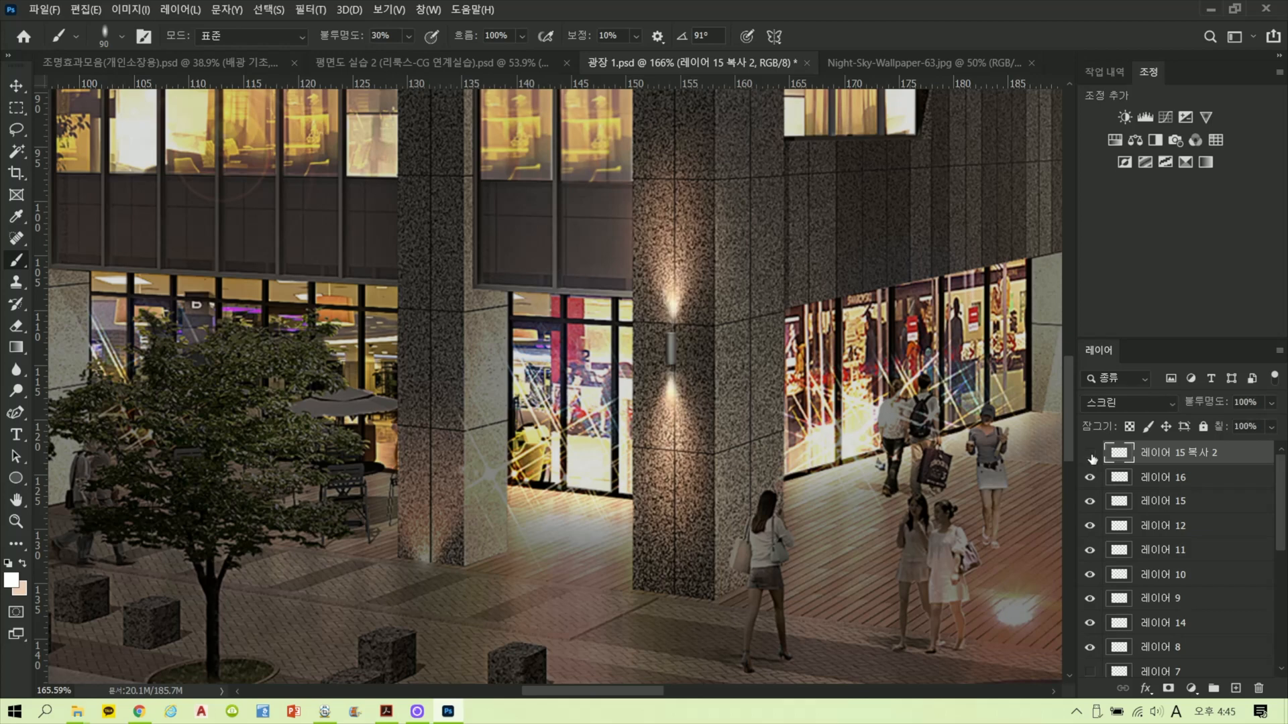
pyautogui.click(1089, 454)
pyautogui.click(1089, 454)
pyautogui.click(1090, 454)
pyautogui.click(1090, 454)
pyautogui.click(1090, 454)
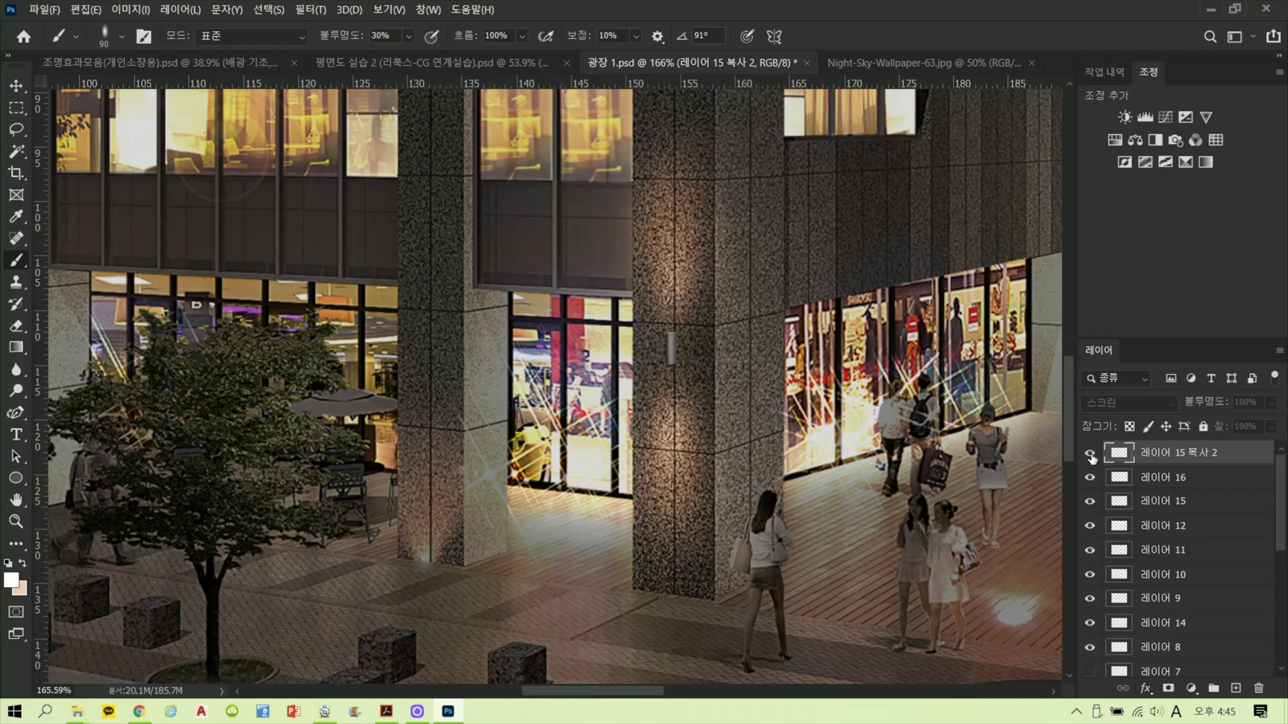
pyautogui.click(1090, 454)
pyautogui.click(1090, 454)
pyautogui.click(1089, 454)
pyautogui.click(1090, 454)
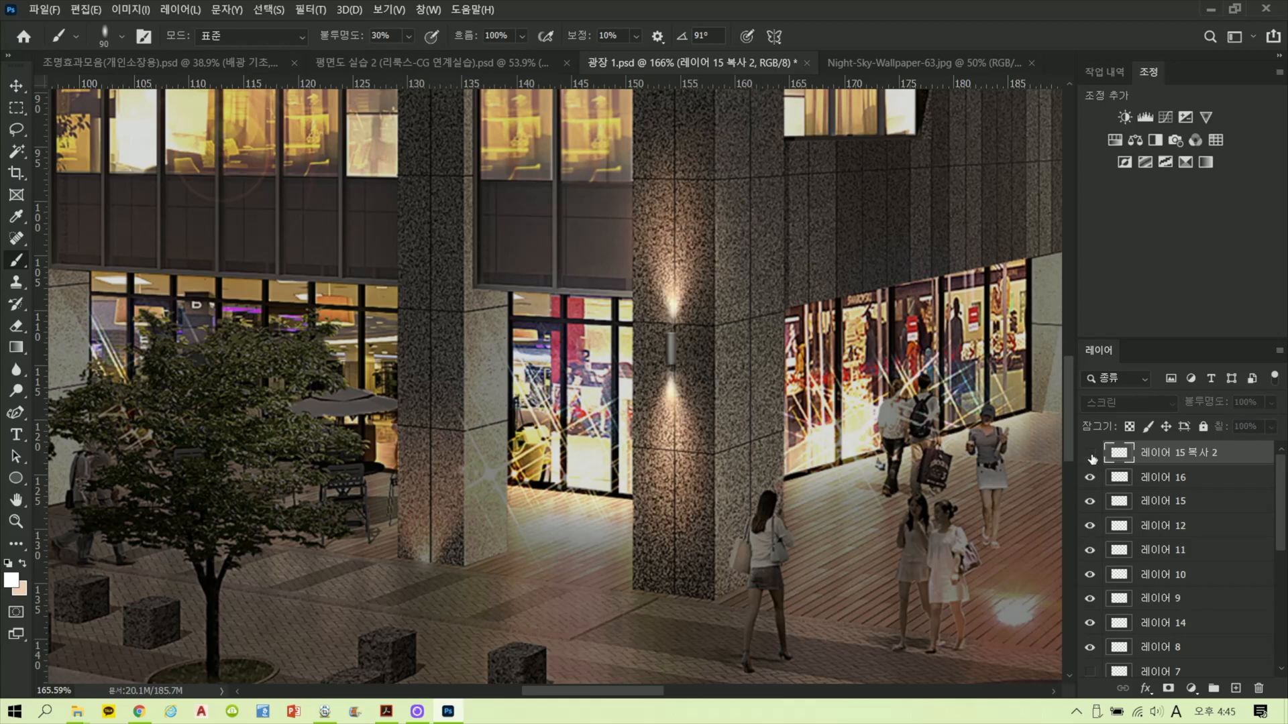
pyautogui.click(1090, 454)
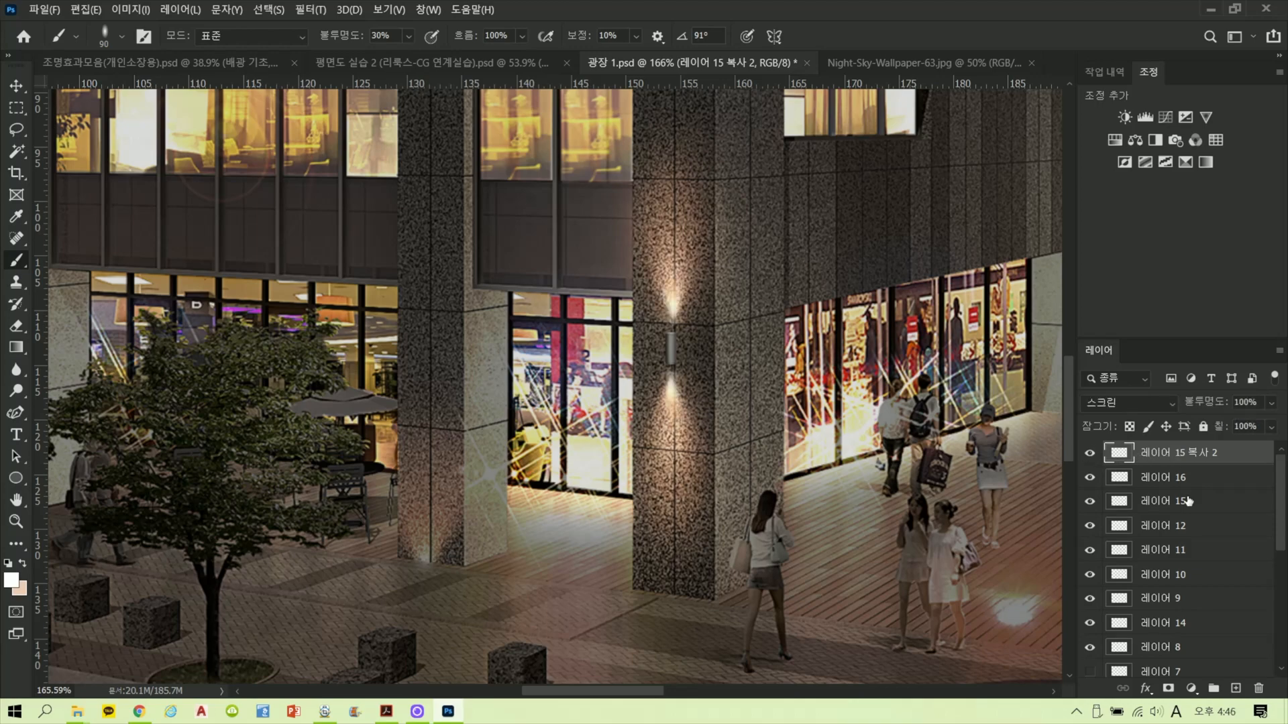
# Step: On a new layer, lasso a thin strip along the fixture's top rim and fill it with white
pyautogui.click(1234, 688)
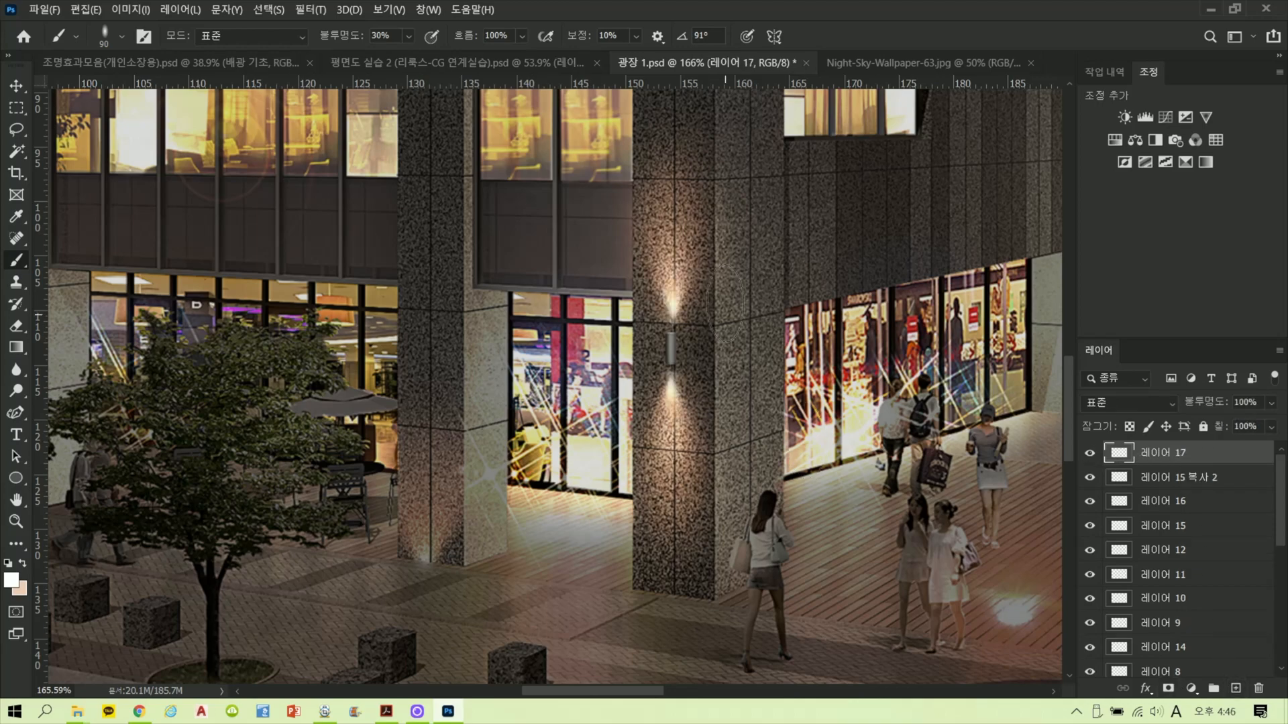
pyautogui.scroll(1, 690, 327)
pyautogui.scroll(12, 690, 326)
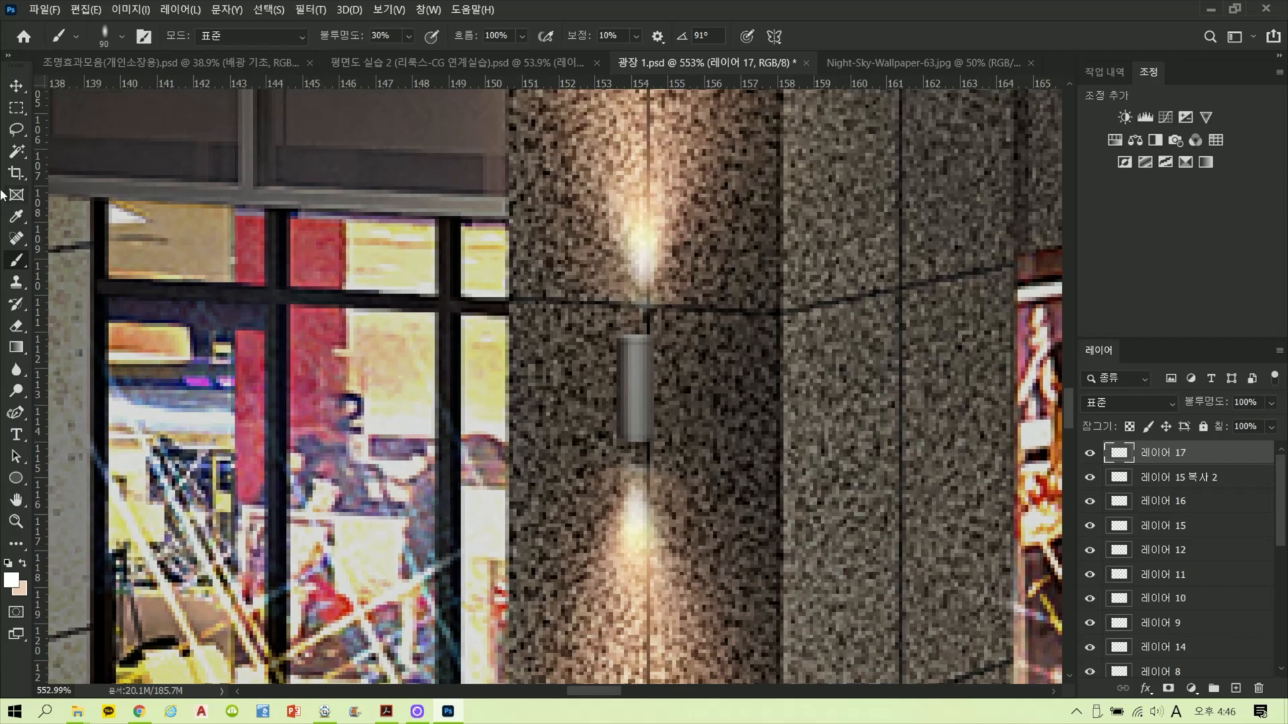
pyautogui.click(24, 131)
pyautogui.scroll(2, 609, 335)
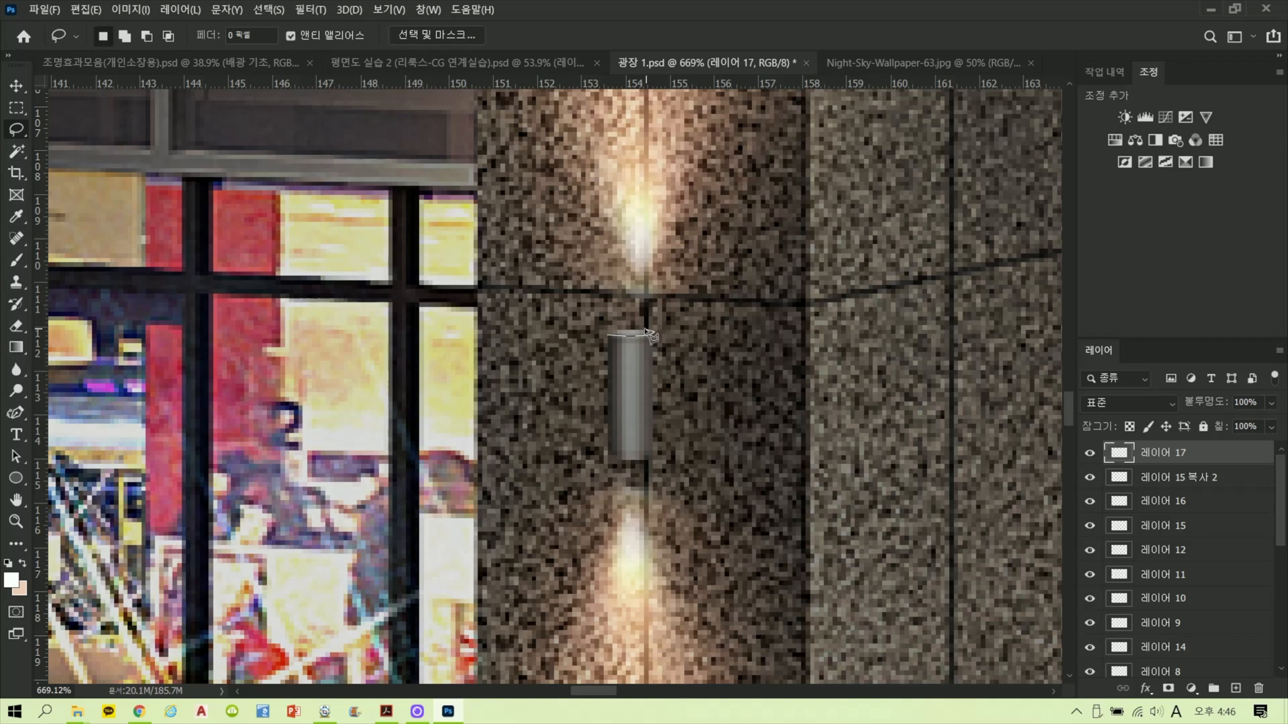
pyautogui.moveTo(647, 331); pyautogui.dragTo(609, 332)
# Step: Add another layer and set up the peach brush as a flat, wide ellipse at a 2° angle
pyautogui.click(1235, 688)
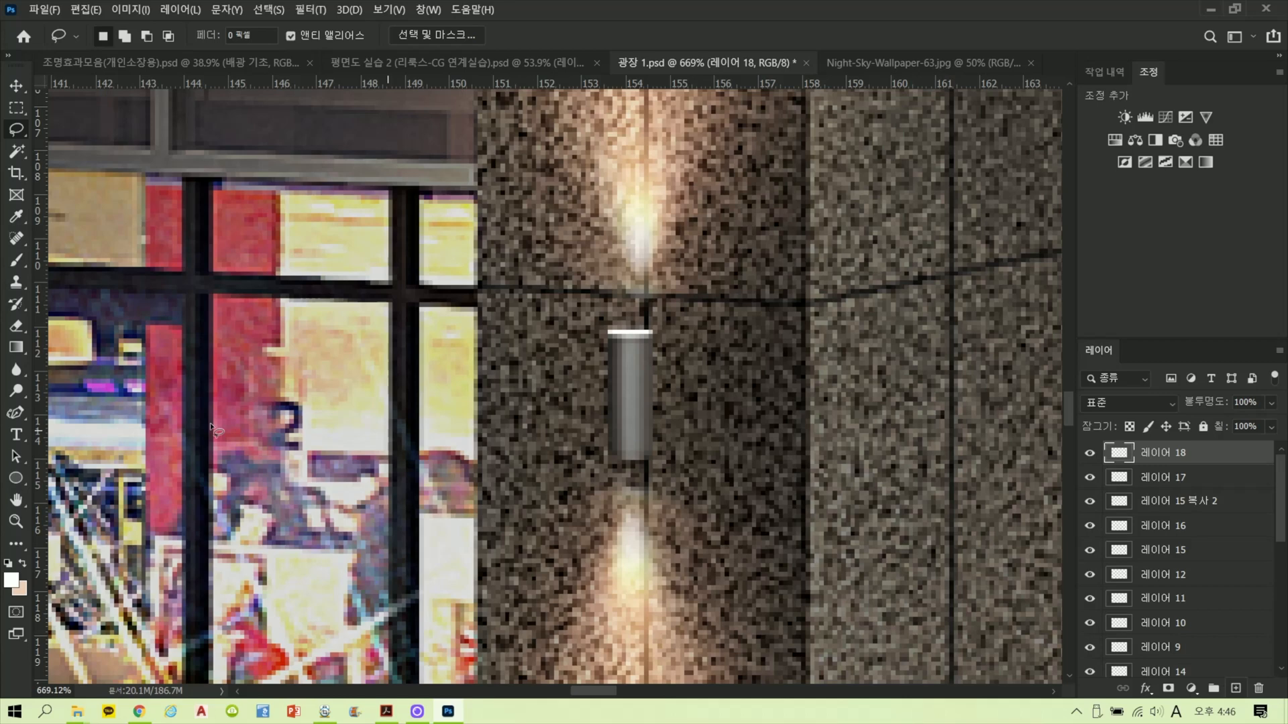
pyautogui.click(22, 564)
pyautogui.click(18, 263)
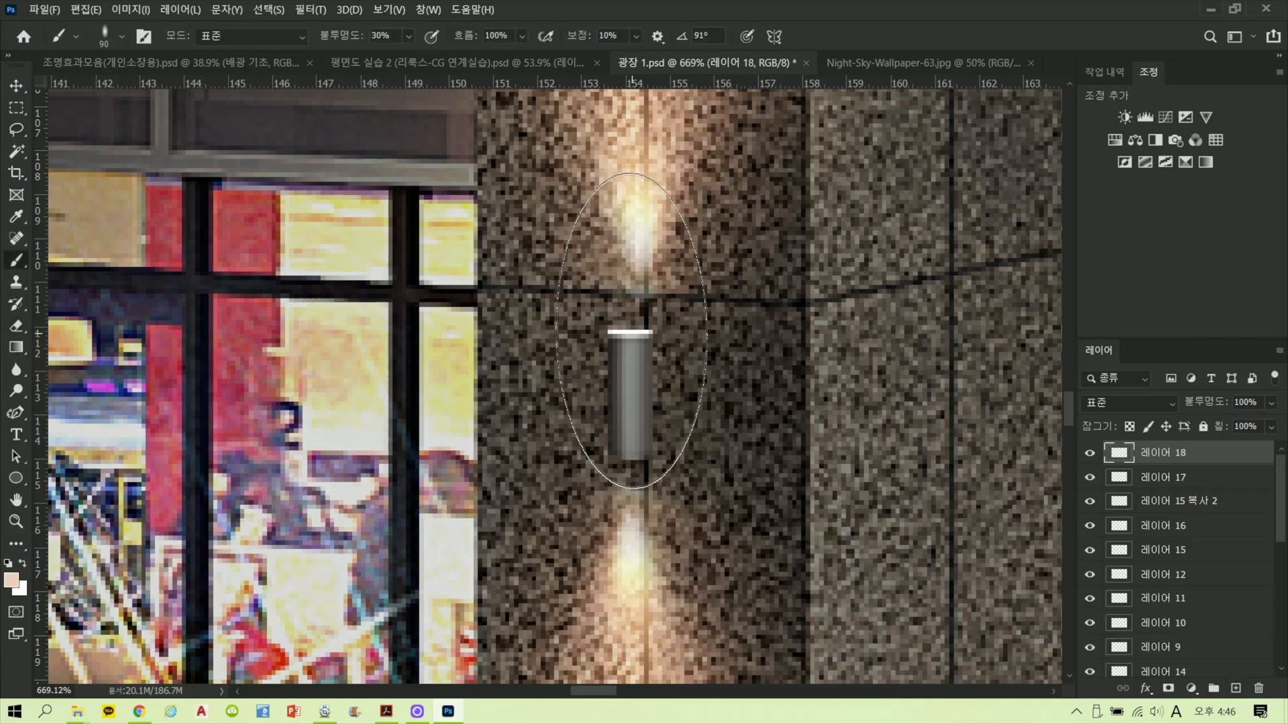
pyautogui.rightClick(641, 335)
pyautogui.moveTo(681, 356); pyautogui.dragTo(705, 377)
pyautogui.click(801, 7)
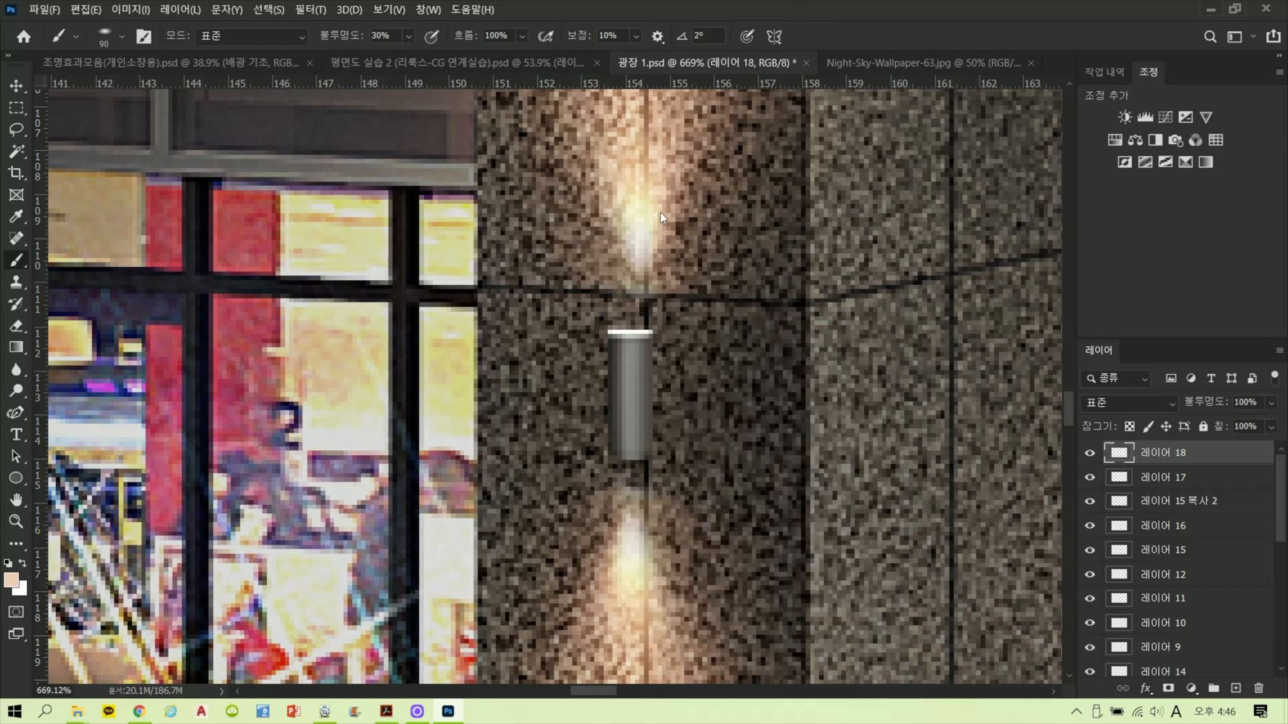
# Step: Paint a soft peach glow around the fixture's white rim and body with the brush at sizes 20 and 35
pyautogui.press('[')
pyautogui.press('[')
pyautogui.press('[')
pyautogui.press('[')
pyautogui.press('[')
pyautogui.press('[')
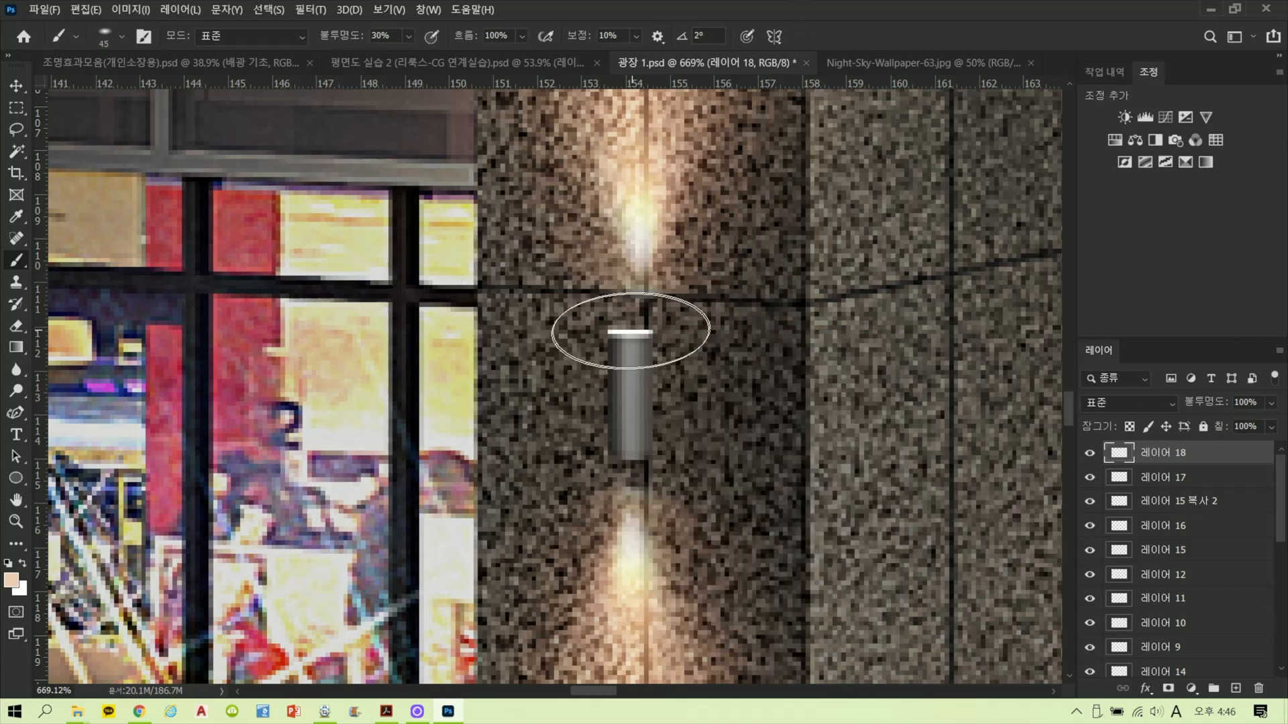
pyautogui.press('[')
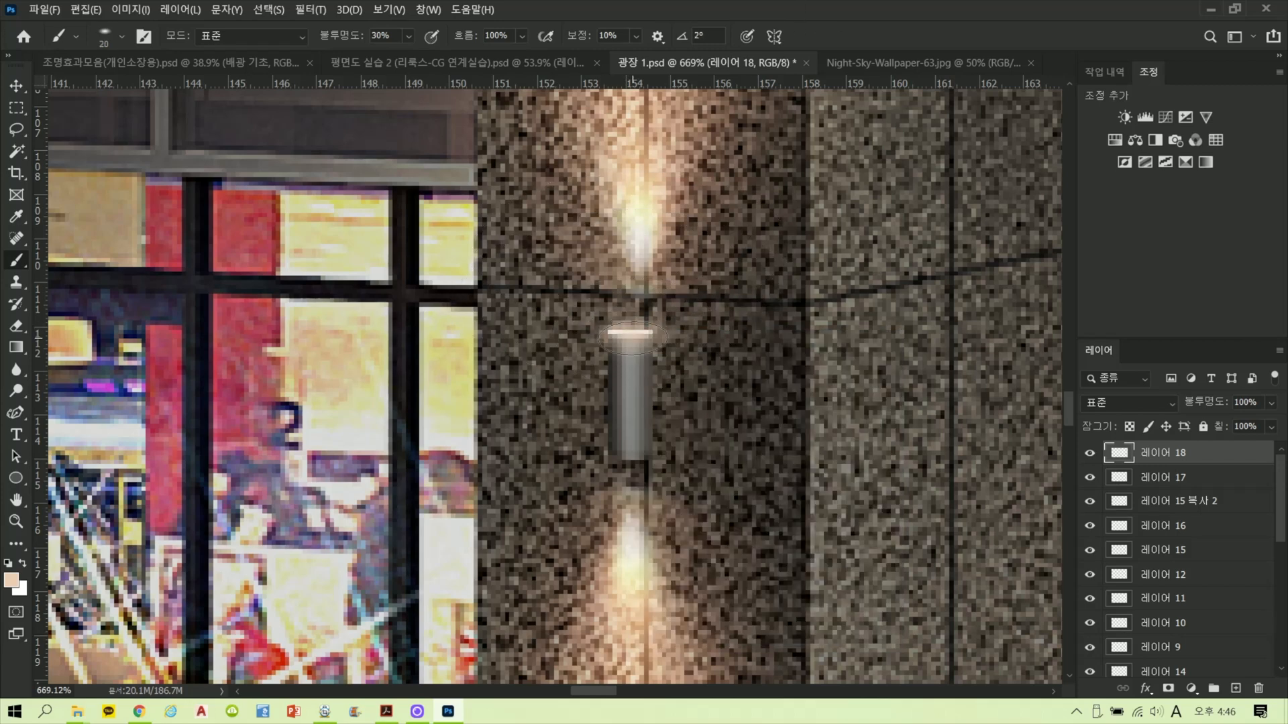
pyautogui.press(']')
pyautogui.press(']')
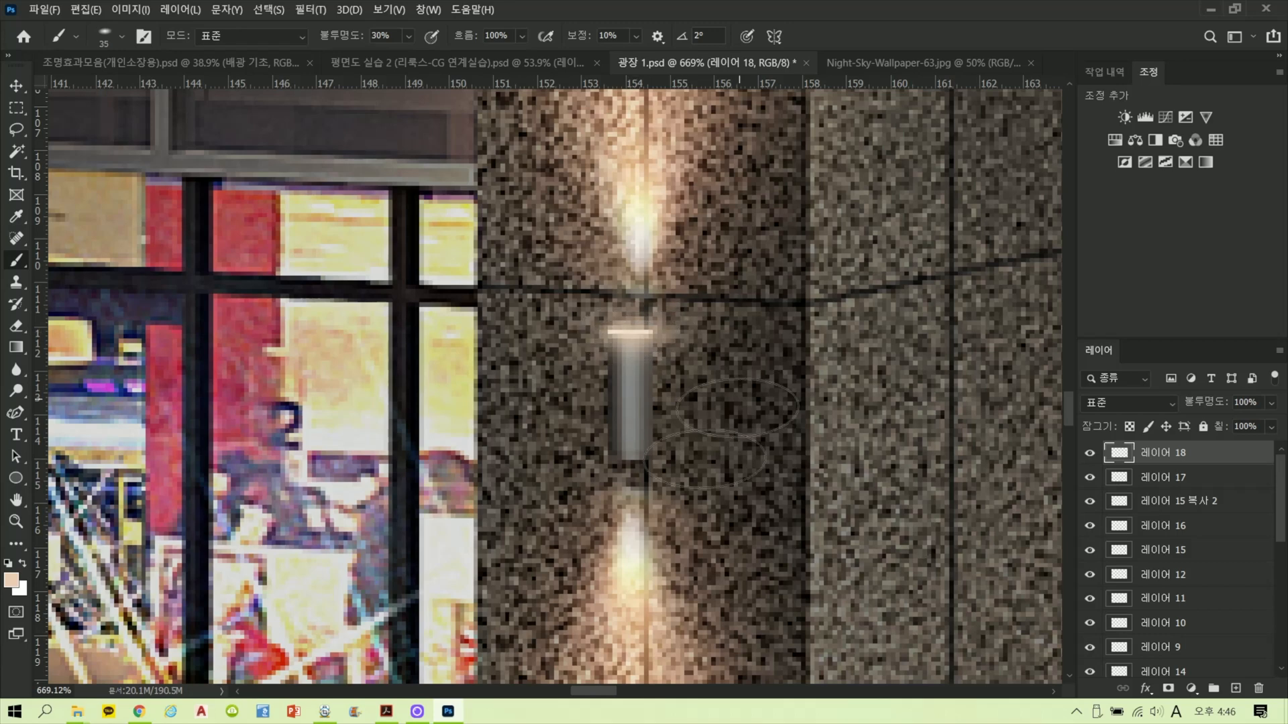
# Step: Set the fixture glow layer to Color Dodge with 64% fill and check the lit column in the wider scene
pyautogui.click(1140, 407)
pyautogui.click(1114, 376)
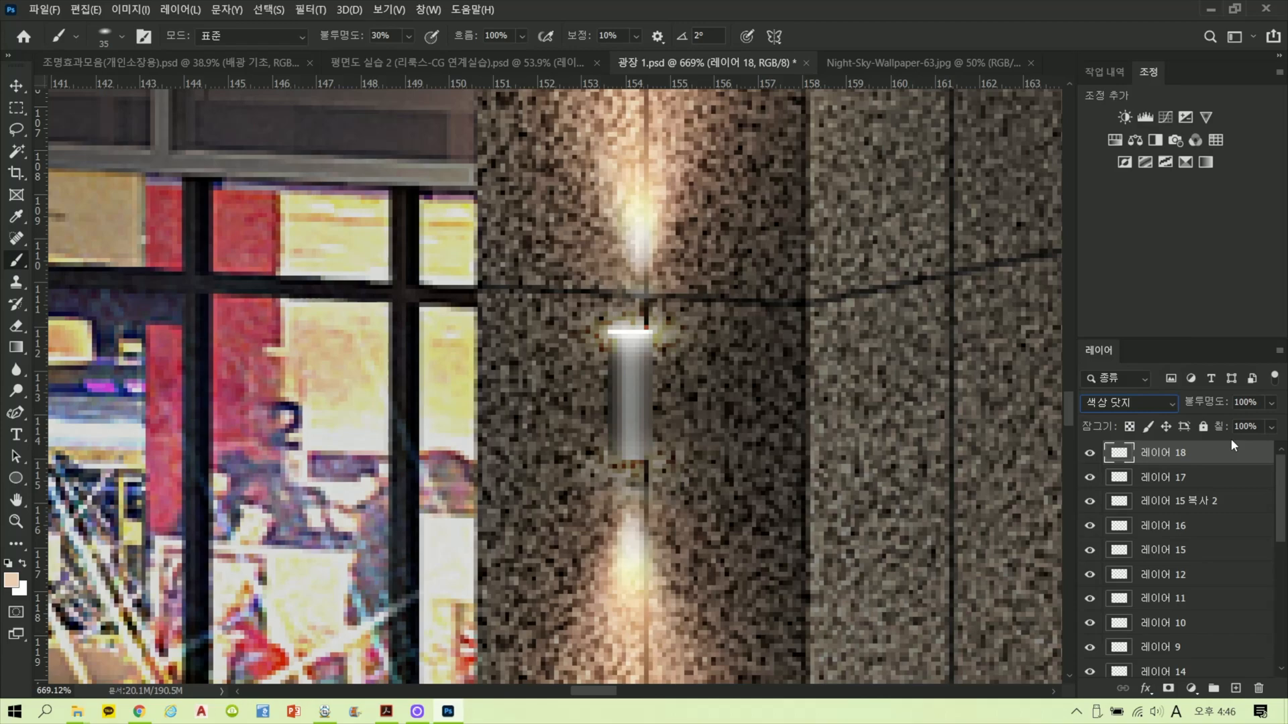
pyautogui.click(1270, 426)
pyautogui.moveTo(1279, 447); pyautogui.dragTo(1247, 447)
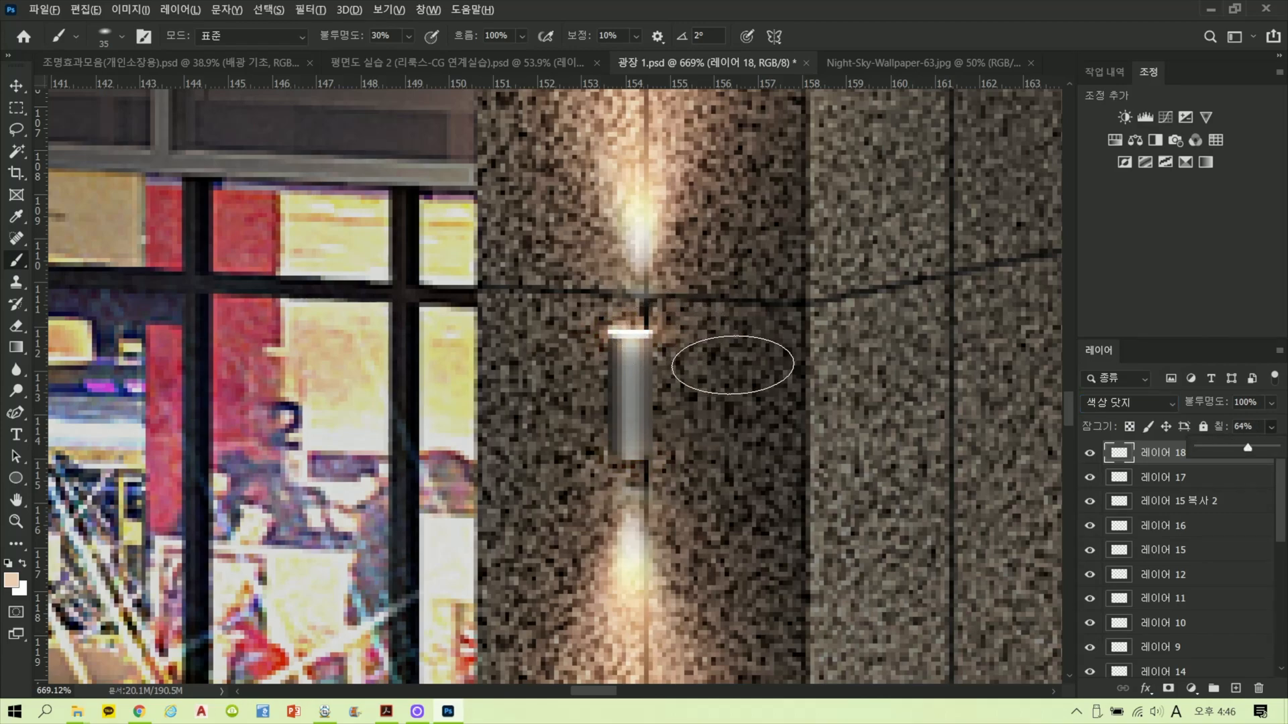
pyautogui.scroll(-8, 732, 365)
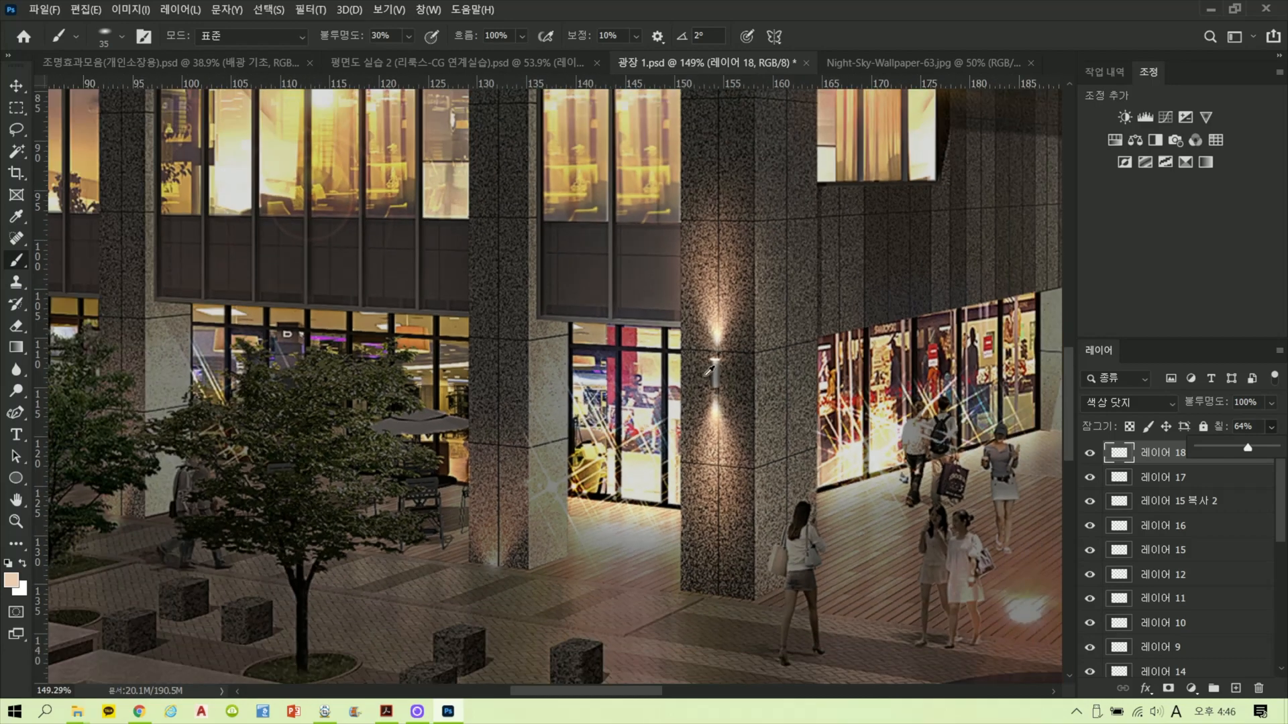
pyautogui.moveTo(858, 494); pyautogui.dragTo(718, 472)
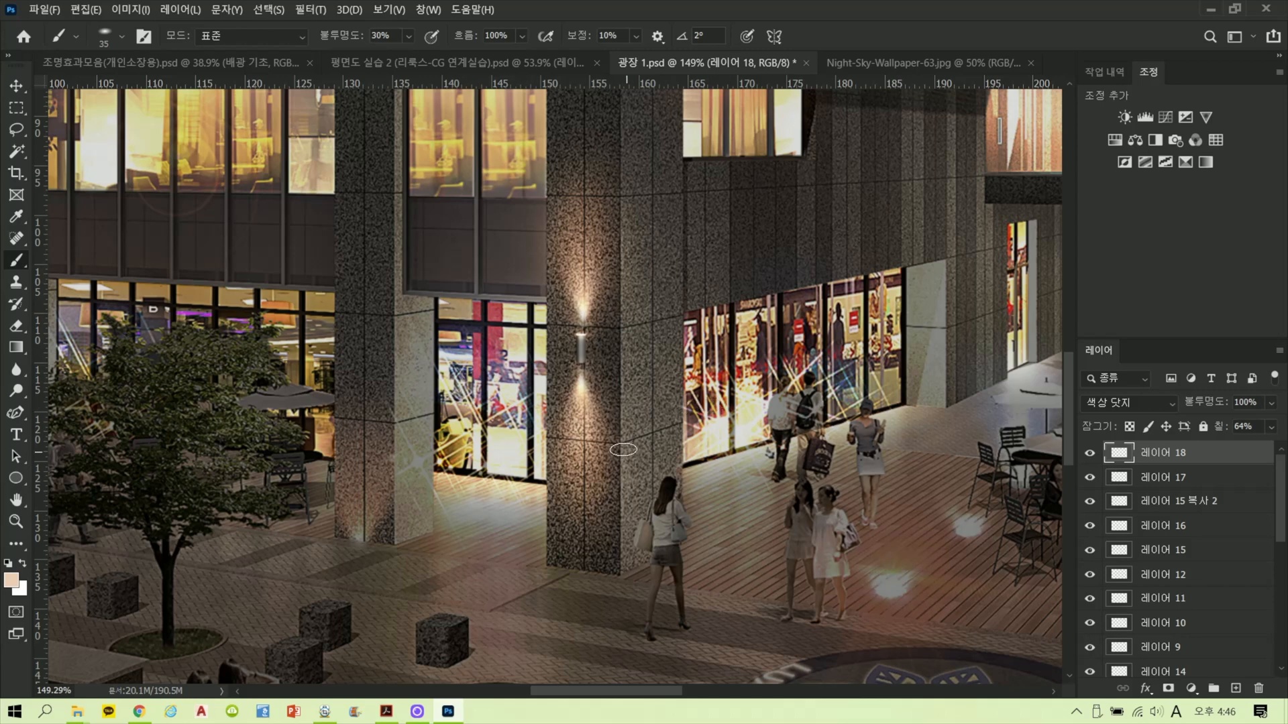
pyautogui.scroll(3, 610, 493)
pyautogui.moveTo(733, 494); pyautogui.dragTo(702, 395)
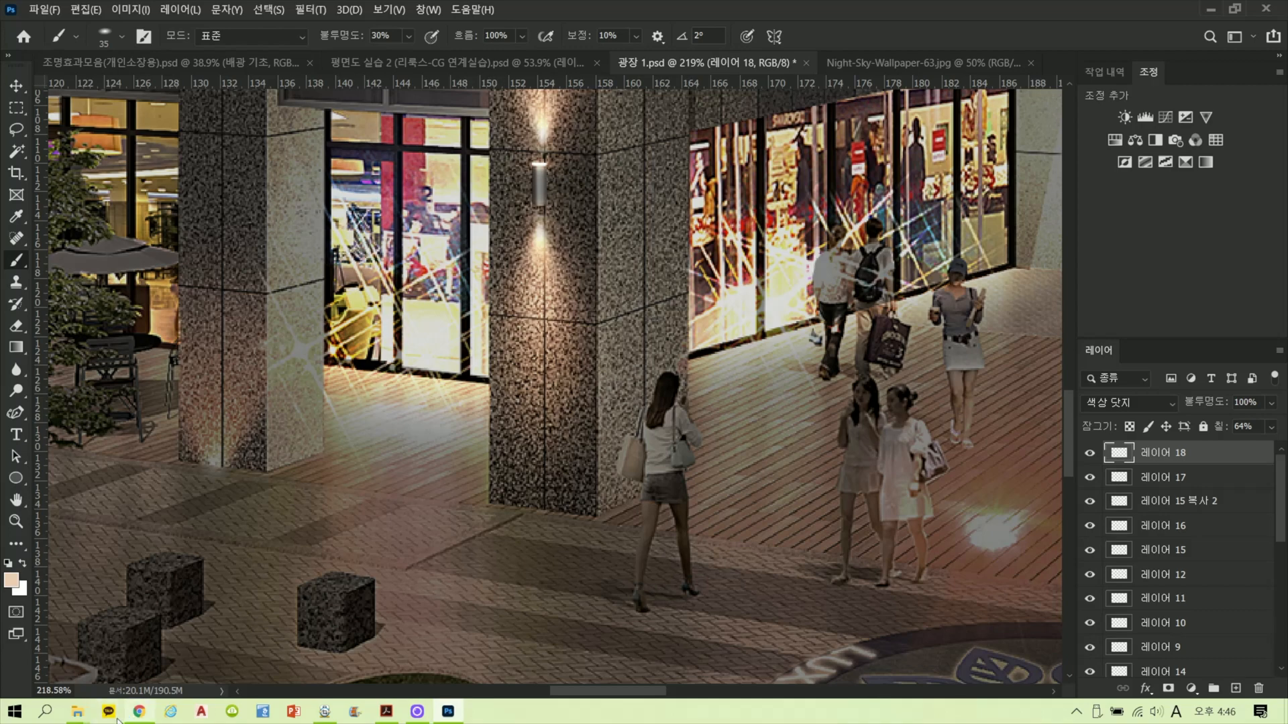
# Step: Switch to Chrome and examine the open flood lighting pin and the Bracket Lighting board for references on how wall lights fall
pyautogui.click(139, 711)
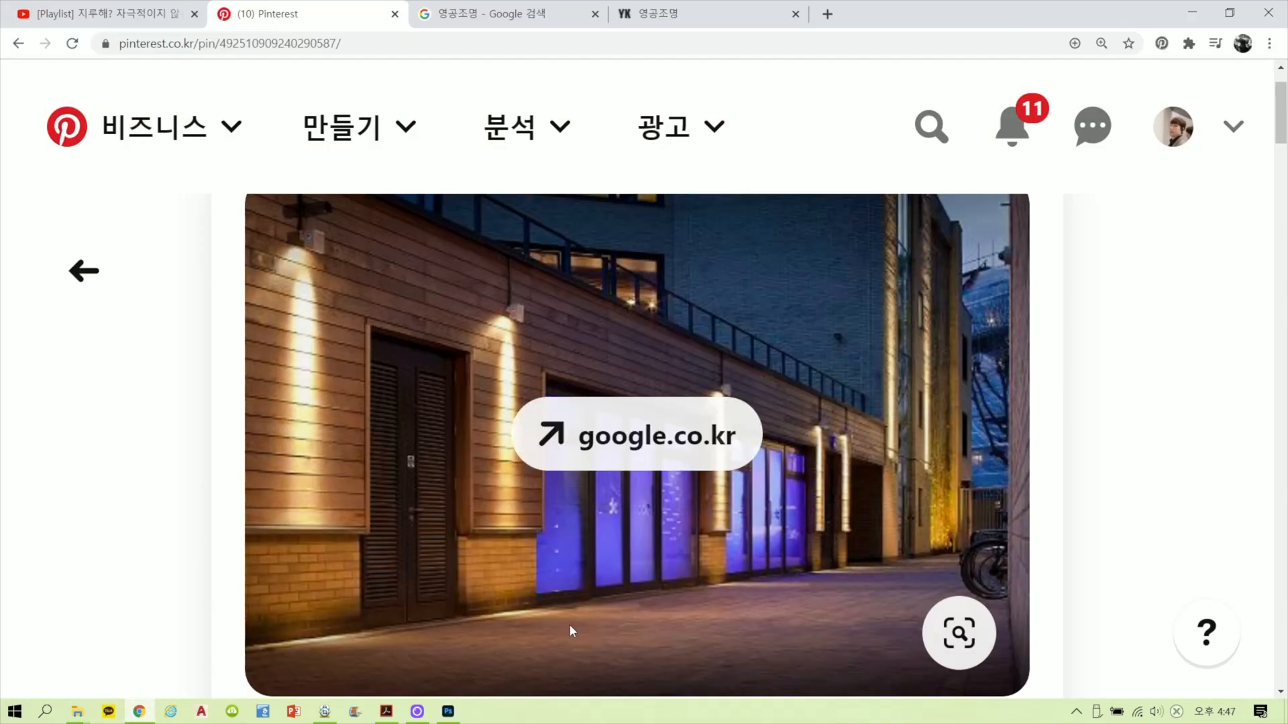
pyautogui.scroll(-1, 574, 630)
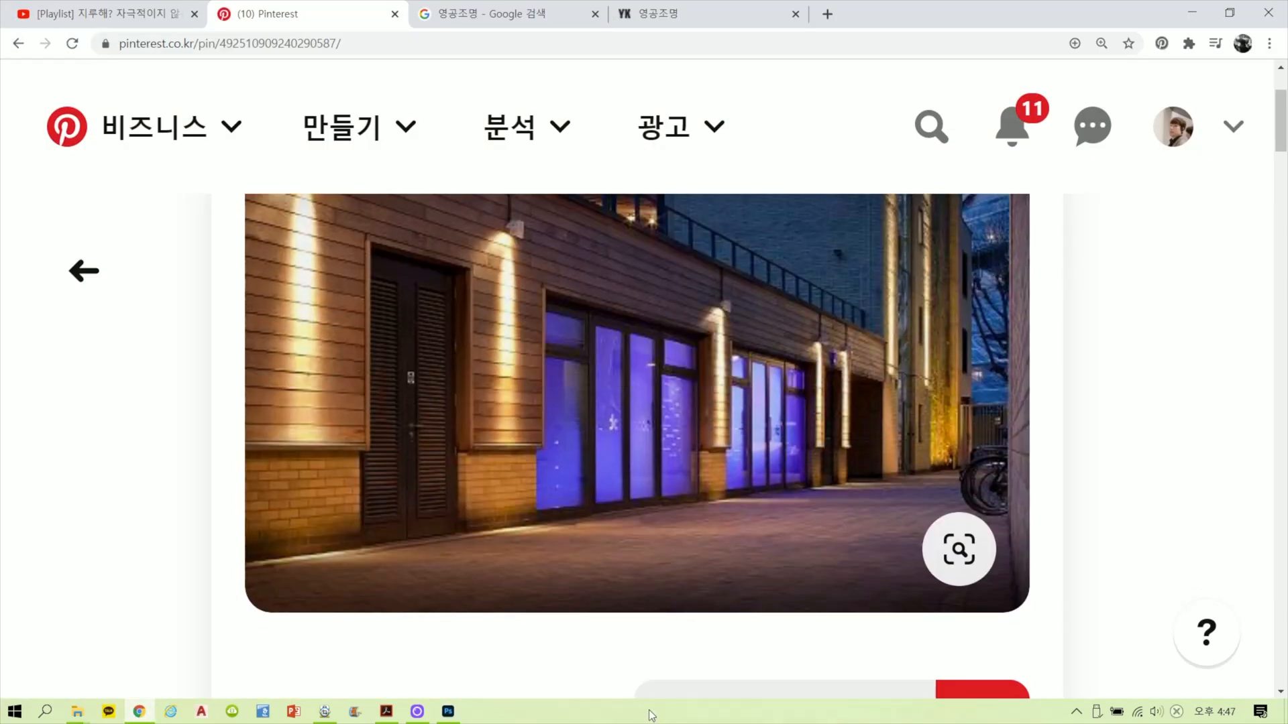
pyautogui.scroll(-1, 644, 656)
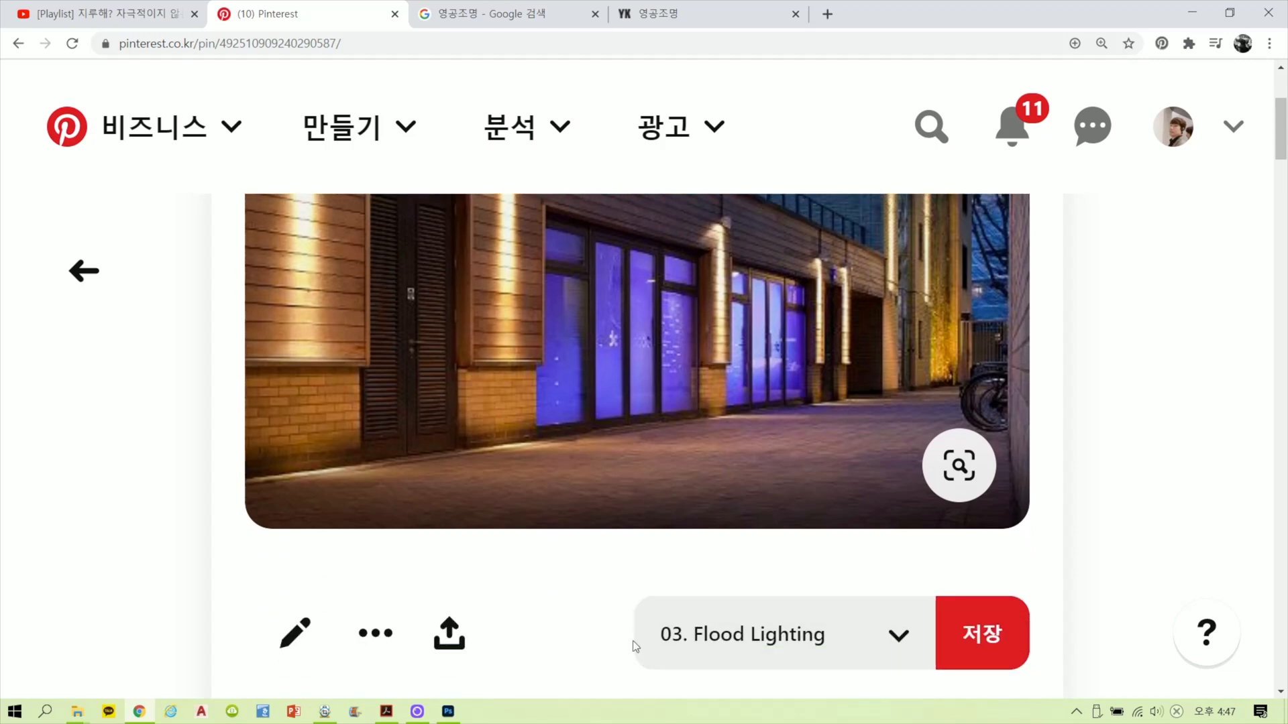
pyautogui.click(18, 43)
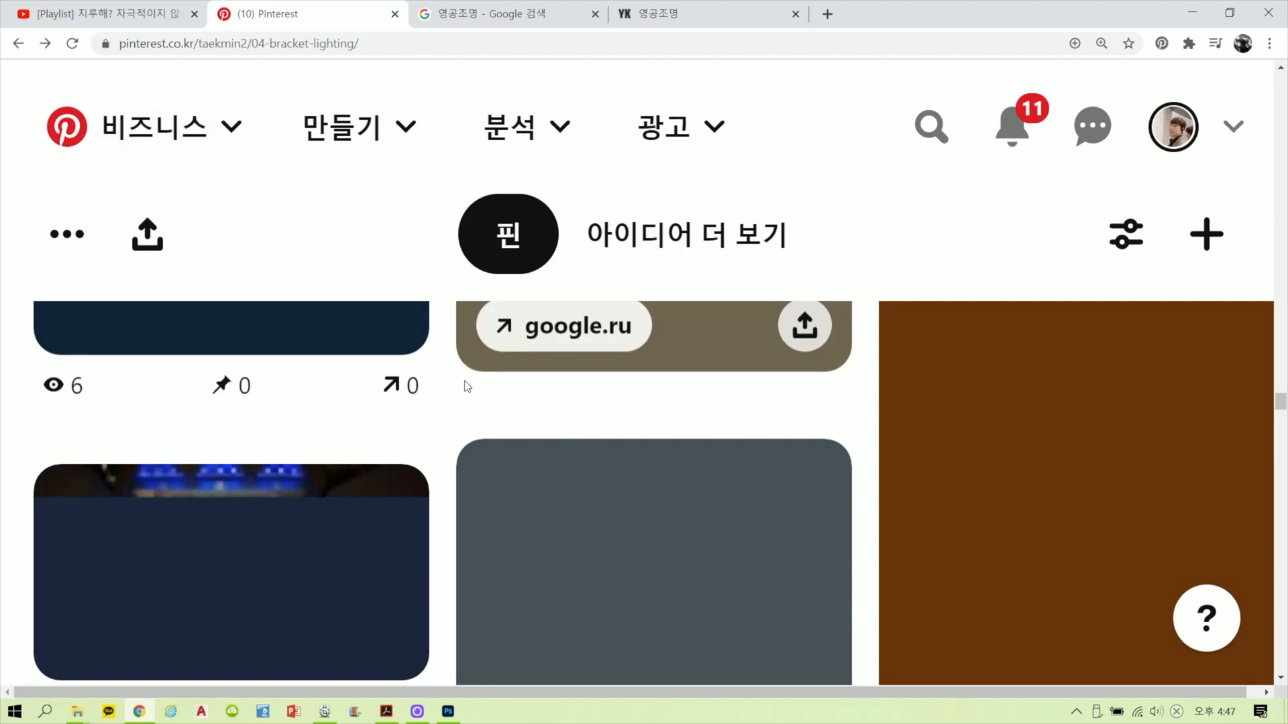
pyautogui.scroll(-6, 467, 387)
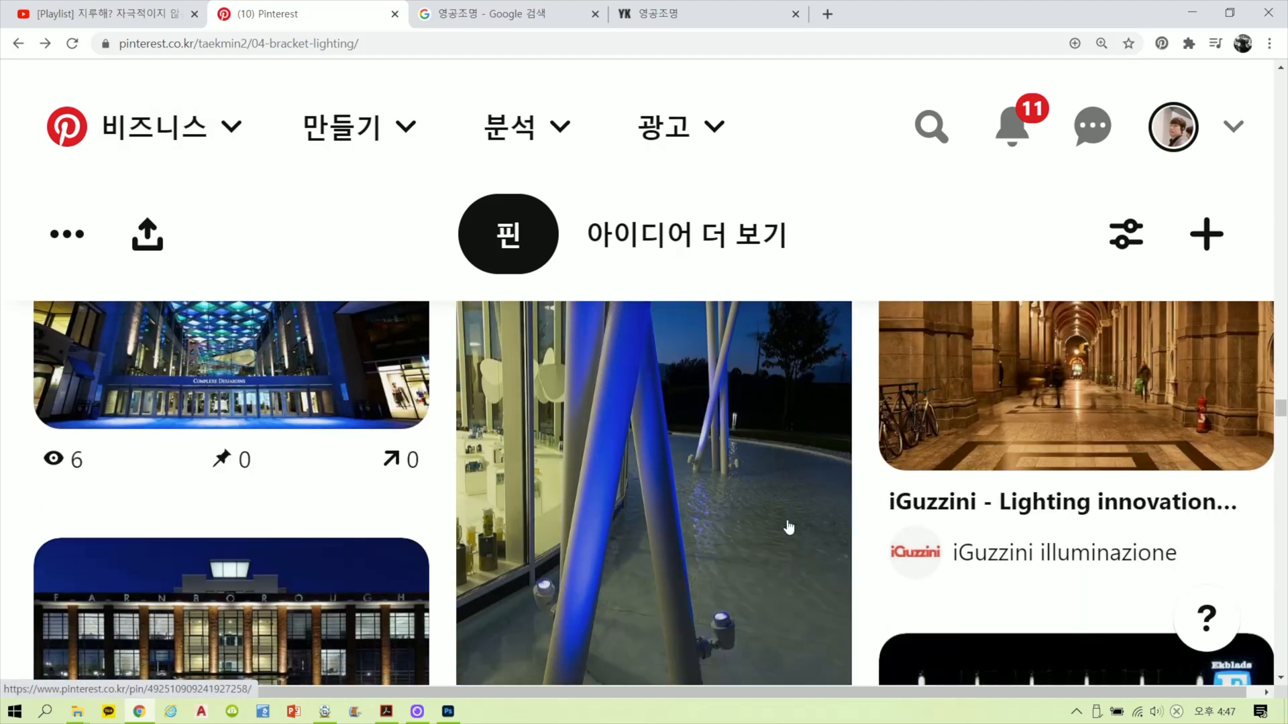
pyautogui.scroll(-5, 668, 496)
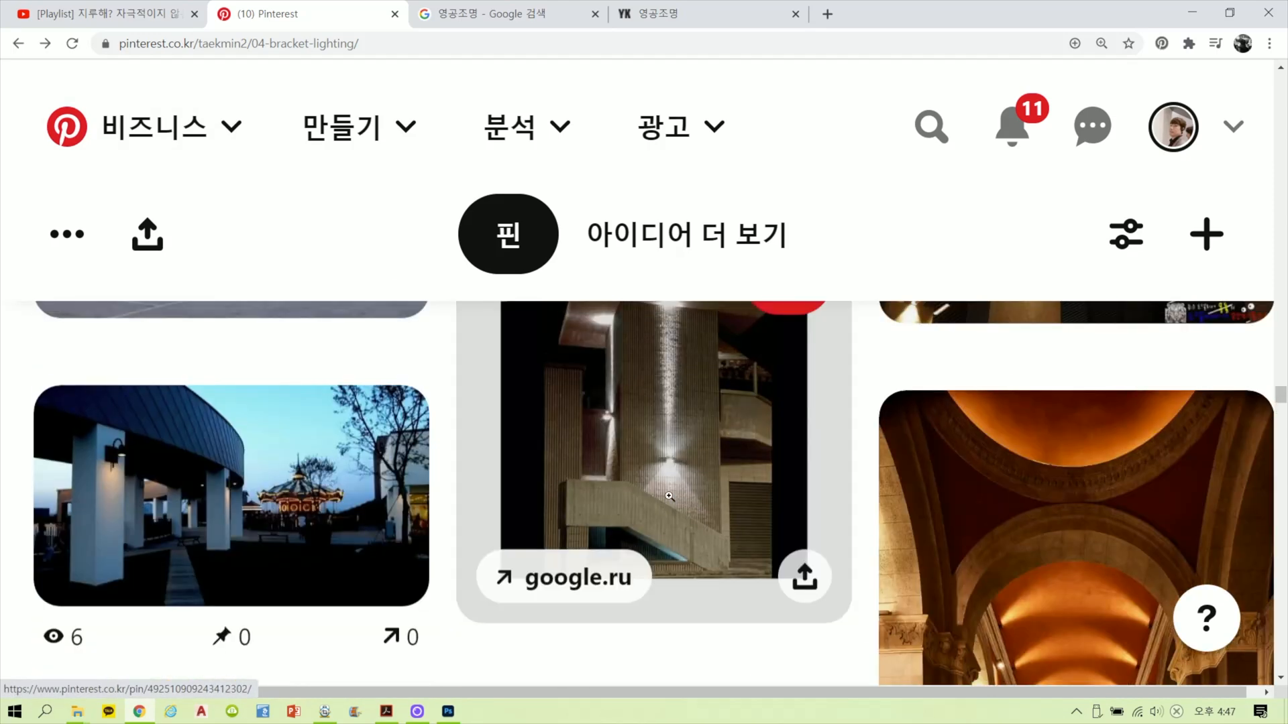
pyautogui.scroll(5, 668, 499)
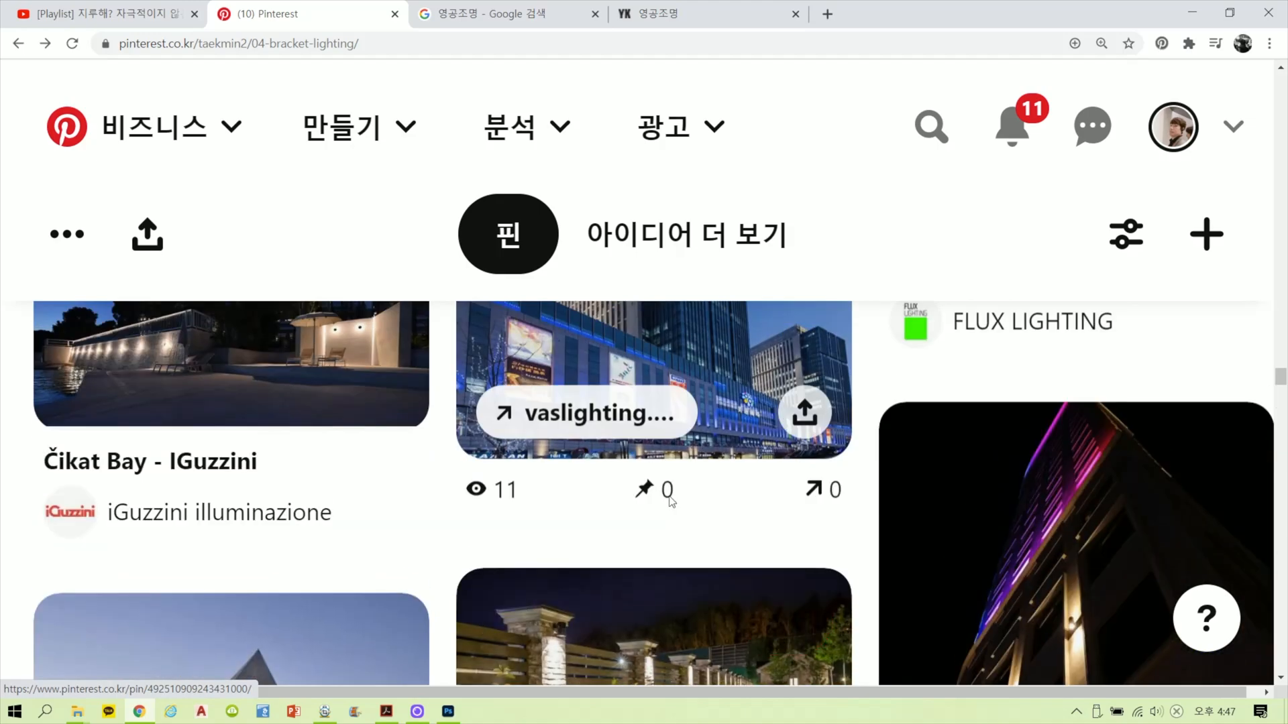
pyautogui.scroll(3, 668, 495)
pyautogui.scroll(4, 668, 496)
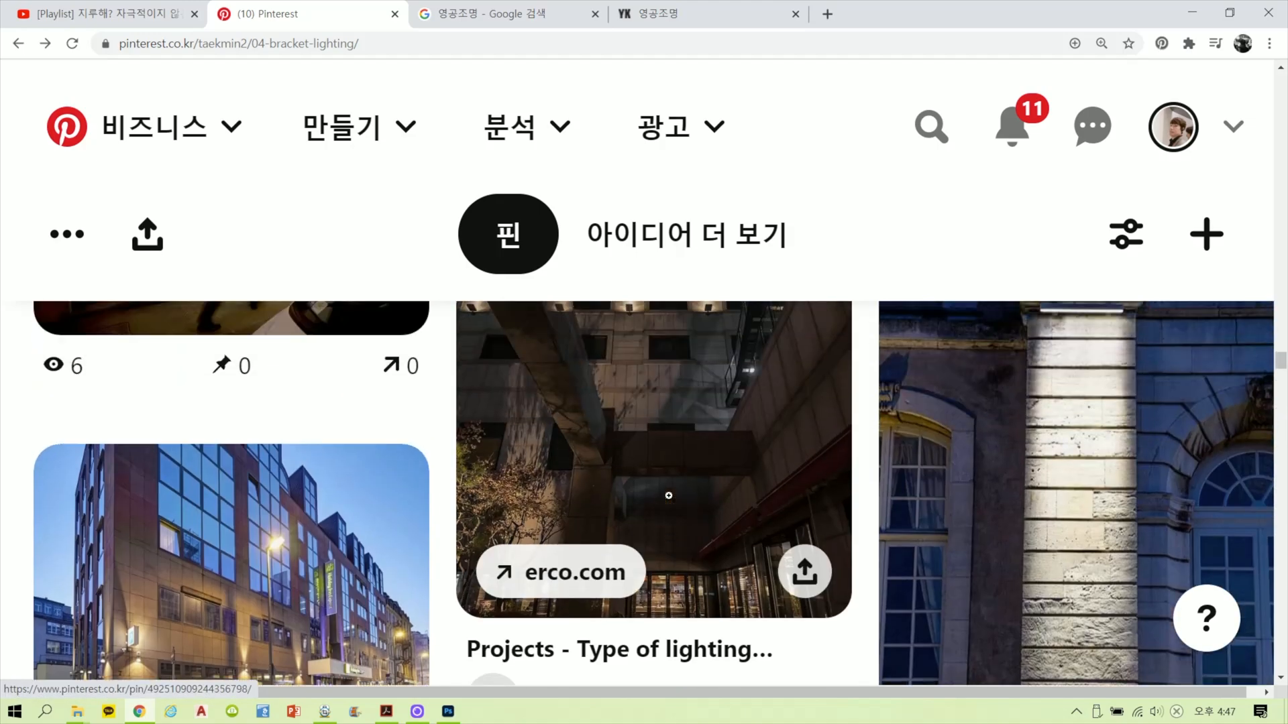
pyautogui.scroll(-2, 668, 496)
pyautogui.scroll(3, 316, 474)
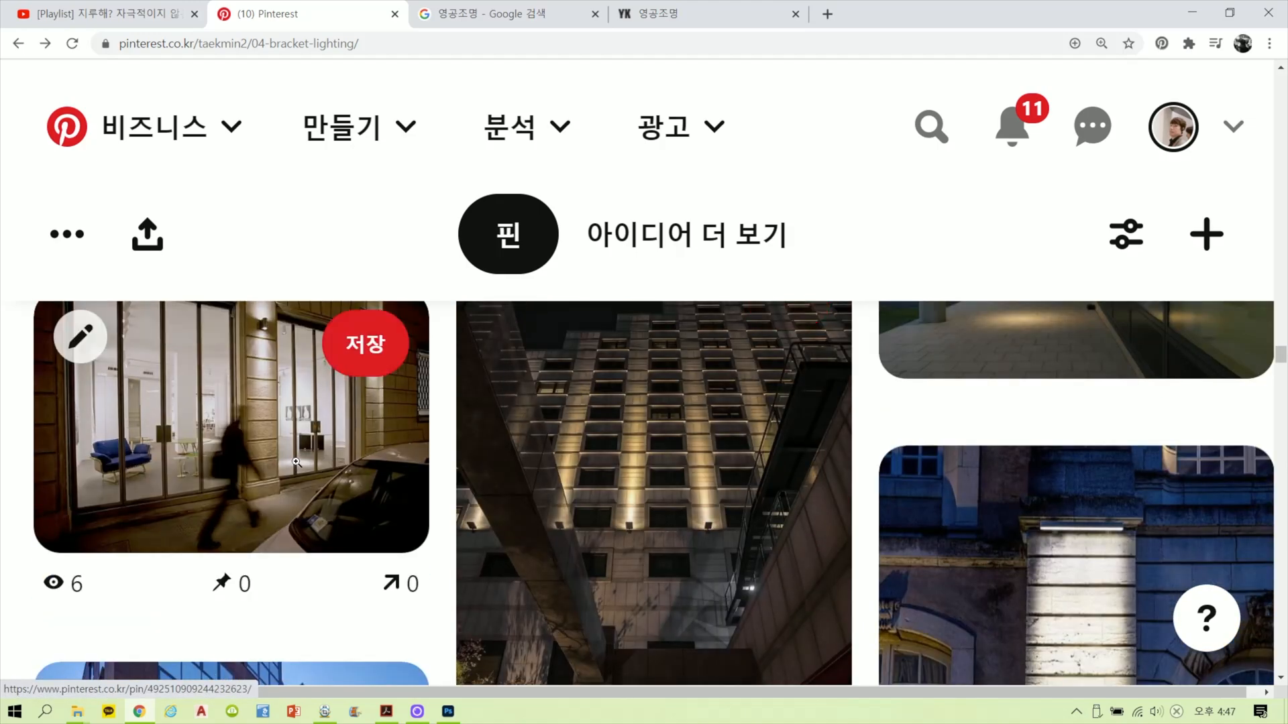
# Step: Open the night storefront pin, examine the light on its stone pilasters and pavement, and return to Photoshop
pyautogui.click(316, 475)
pyautogui.scroll(-5, 1071, 551)
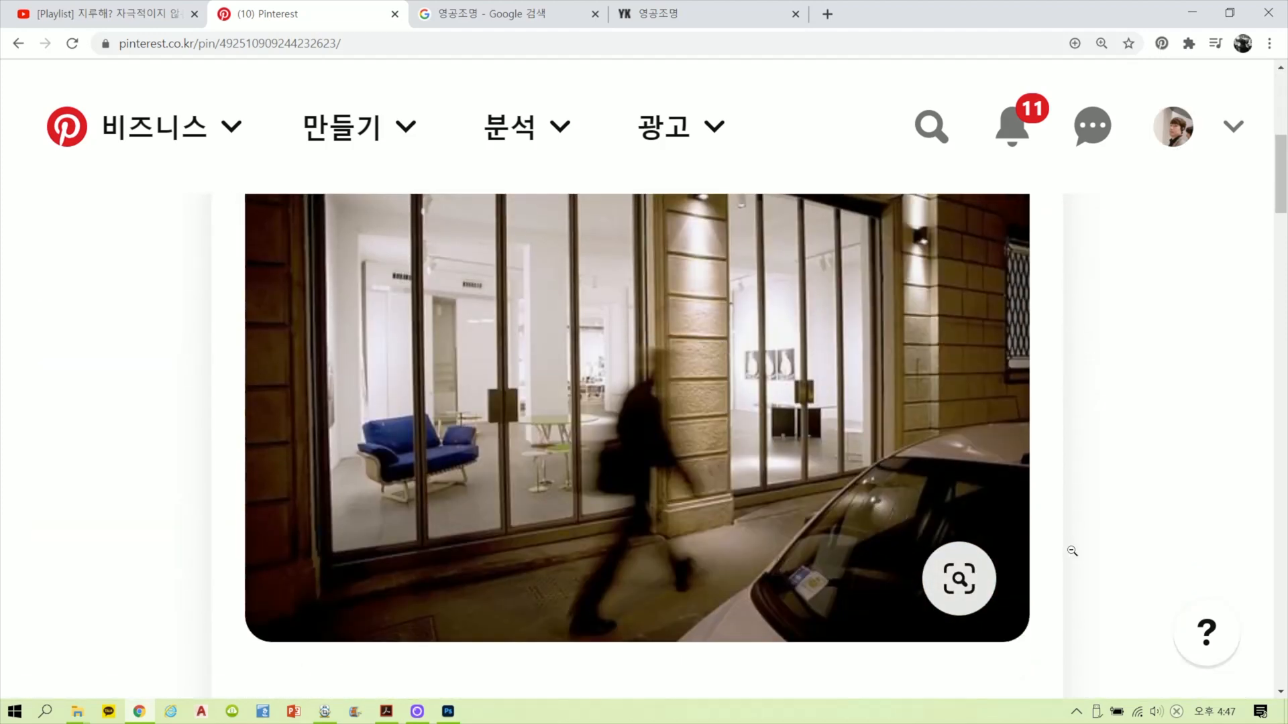
pyautogui.scroll(-1, 1178, 577)
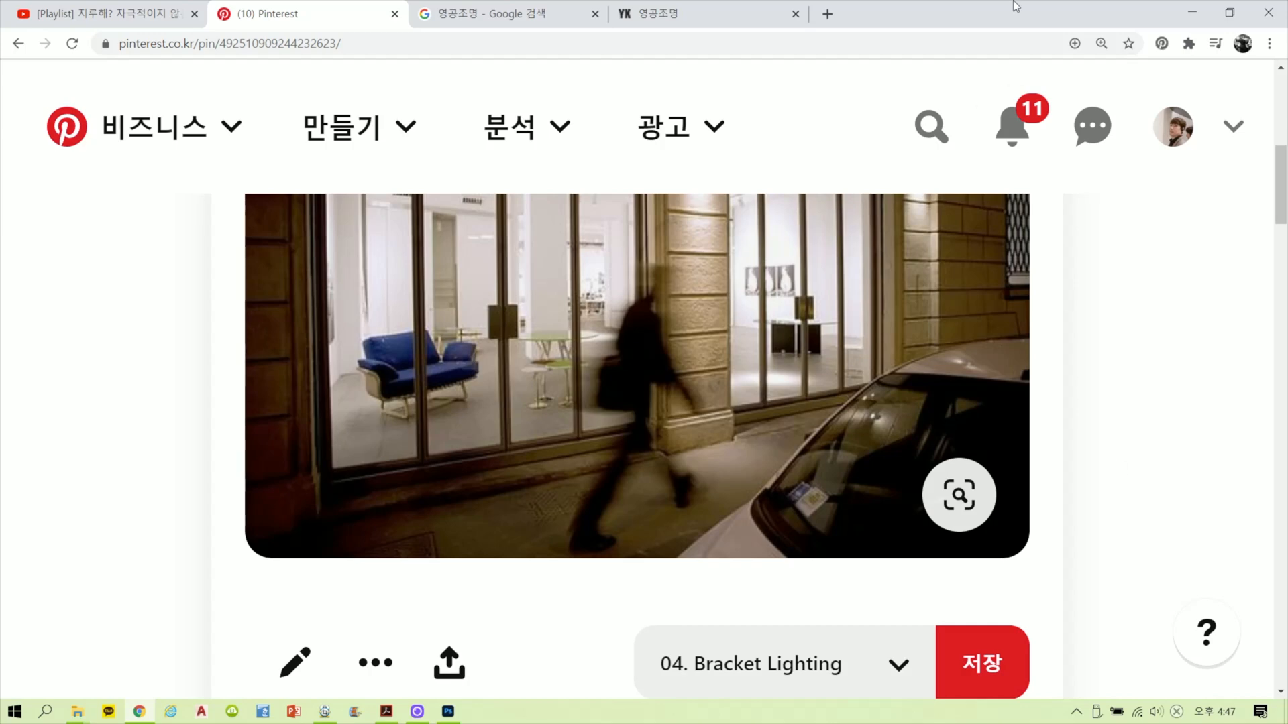
pyautogui.click(1178, 21)
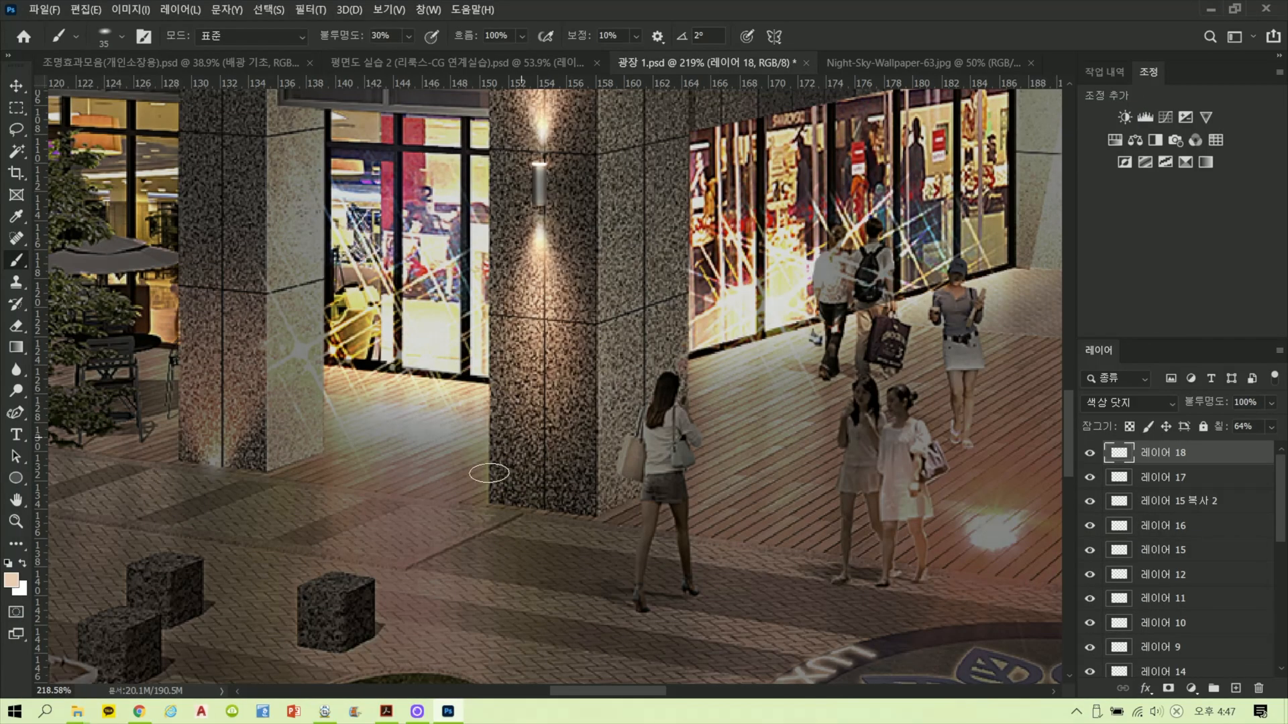
# Step: Enlarge the soft elliptical brush to size 200 and flatten its tip to suit the paving's perspective
pyautogui.rightClick(480, 510)
pyautogui.click(849, 22)
pyautogui.press(']')
pyautogui.press(']')
pyautogui.press(']')
pyautogui.press(']')
pyautogui.press(']')
pyautogui.press(']')
pyautogui.press(']')
pyautogui.press(']')
pyautogui.press(']')
pyautogui.press(']')
pyautogui.press(']')
pyautogui.press(']')
pyautogui.scroll(-3, 527, 527)
pyautogui.rightClick(521, 426)
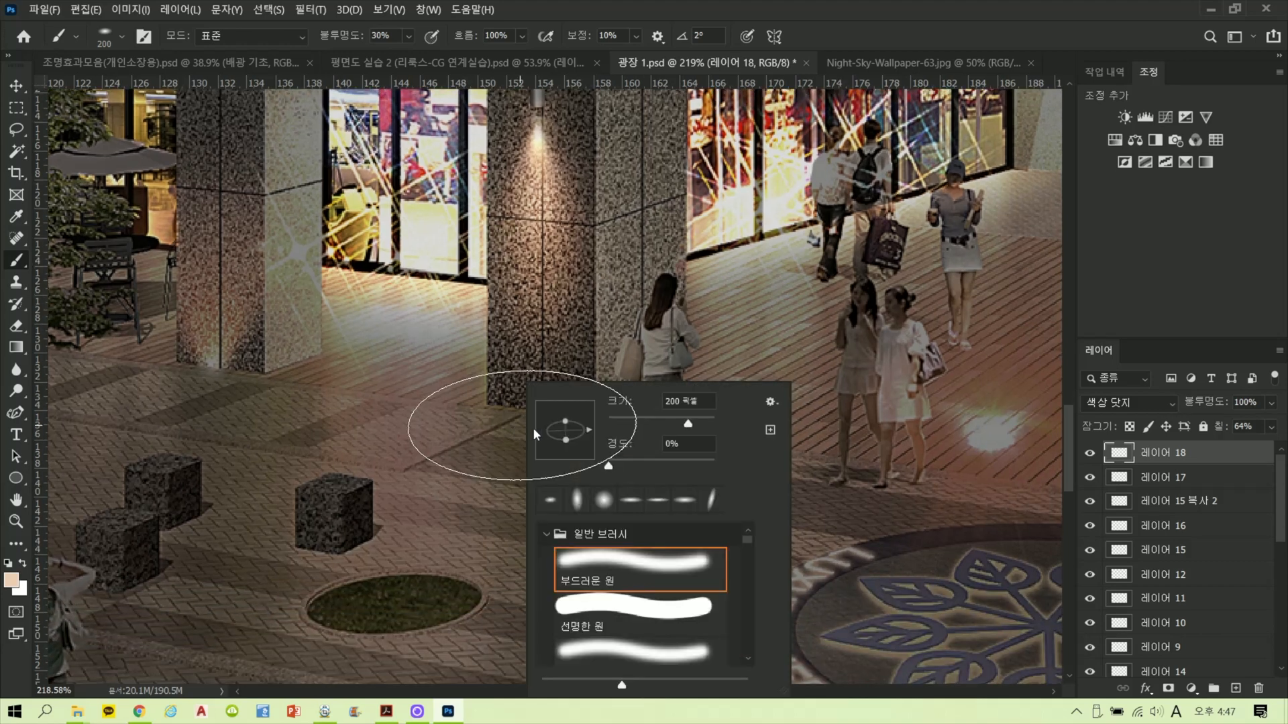
pyautogui.moveTo(568, 424); pyautogui.dragTo(568, 423)
pyautogui.click(874, 9)
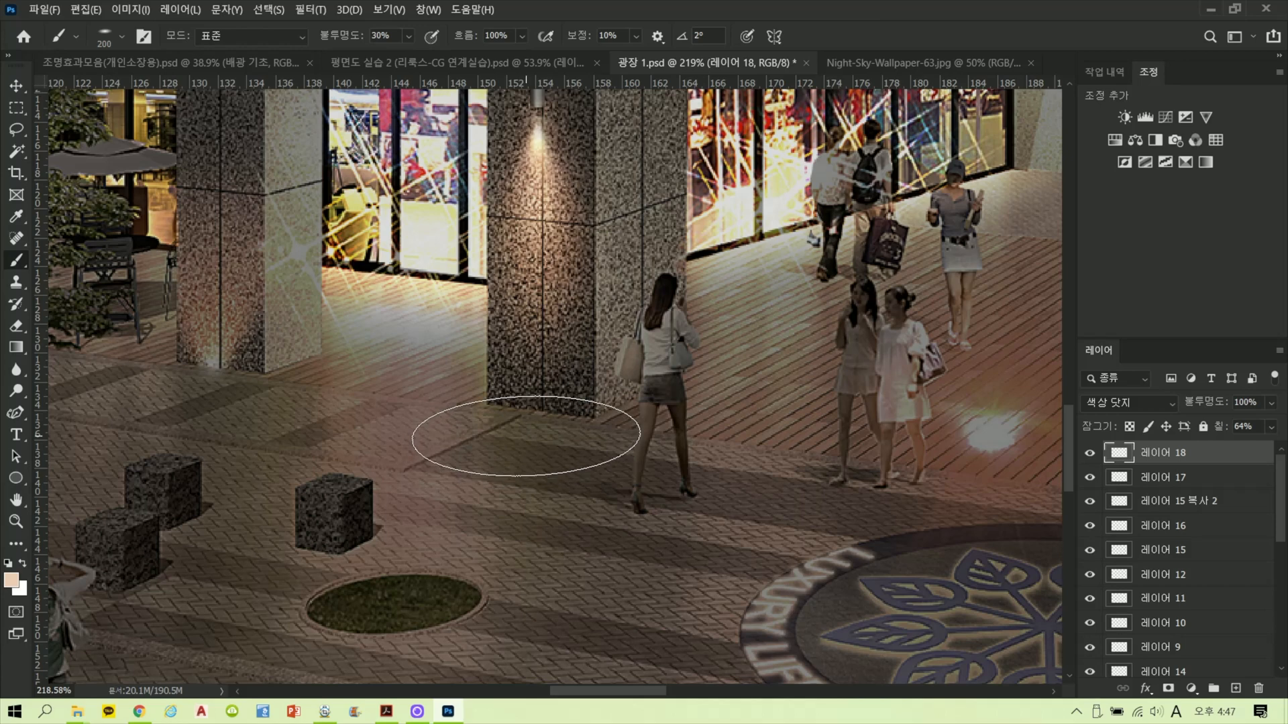
# Step: On a new layer, paint a soft peach light pool on the paving at the lit column's base, then reduce the brush to size 150
pyautogui.click(1236, 689)
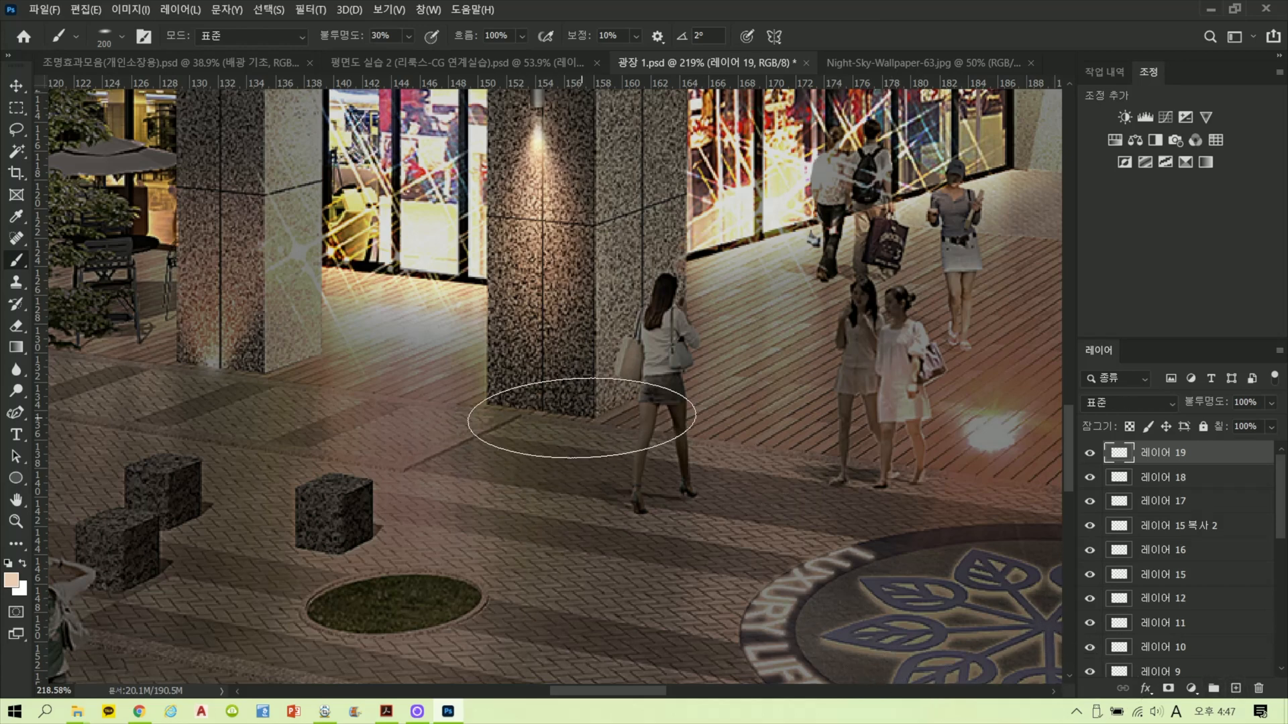
pyautogui.moveTo(524, 440); pyautogui.dragTo(537, 426)
pyautogui.press('[')
pyautogui.press('[')
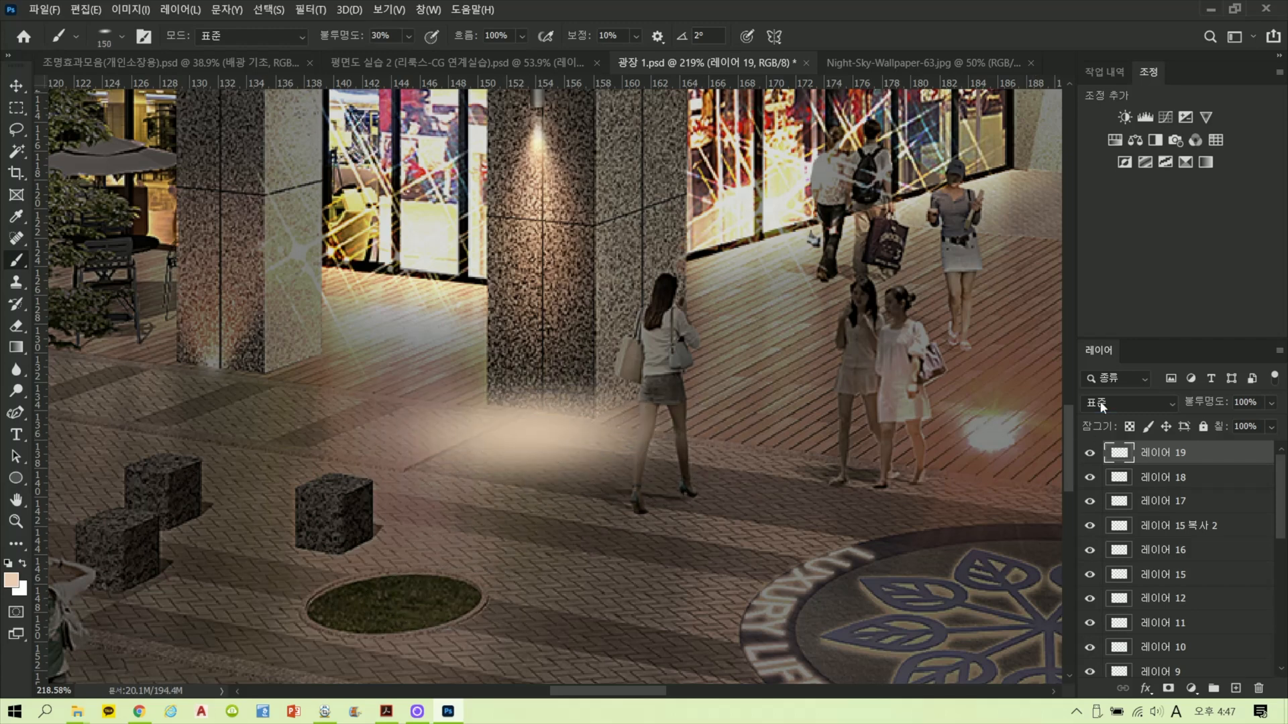
# Step: Set the floor light pool layer to Color Dodge with 68% fill
pyautogui.click(1126, 402)
pyautogui.click(1106, 368)
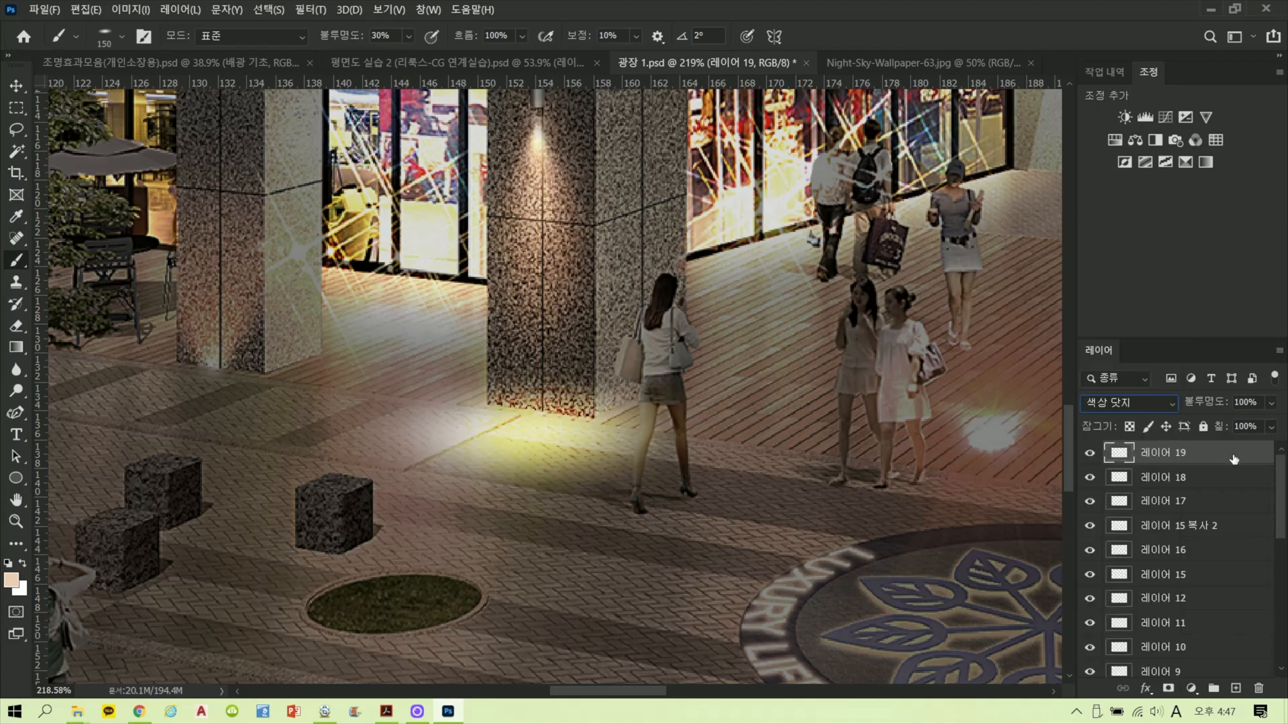
pyautogui.click(1270, 430)
pyautogui.moveTo(1265, 447); pyautogui.dragTo(1247, 447)
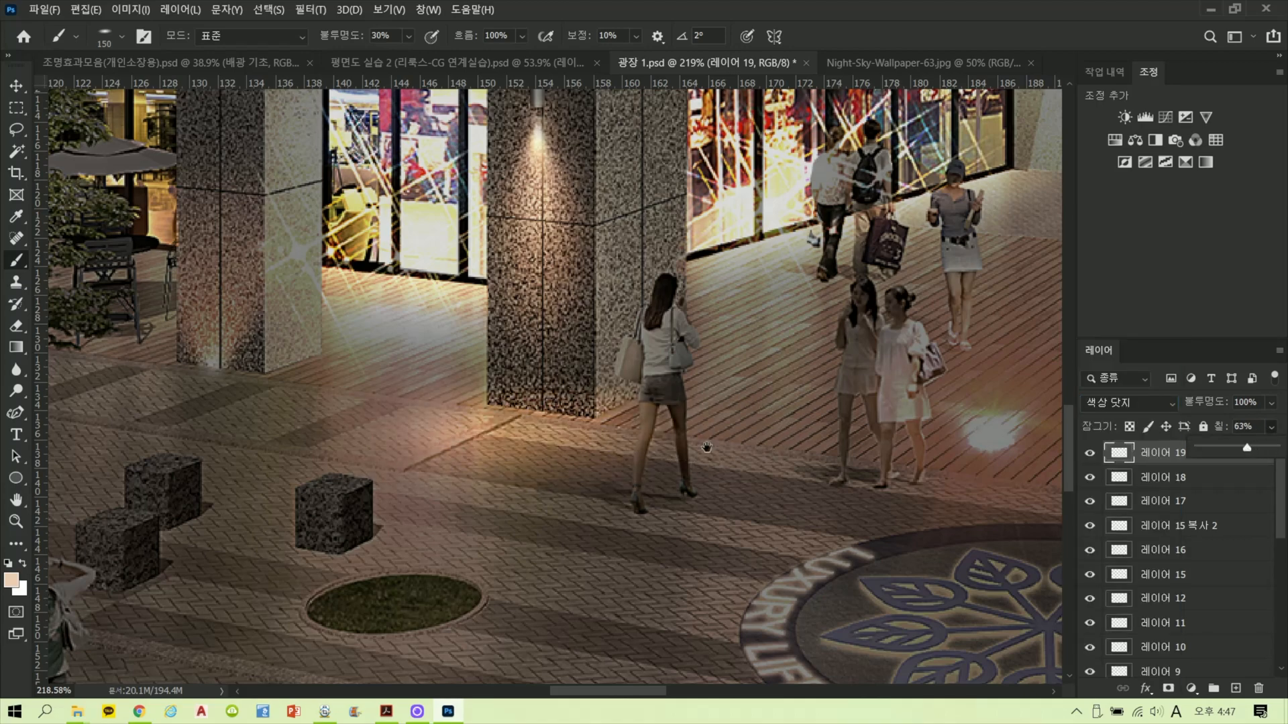
pyautogui.moveTo(707, 447); pyautogui.dragTo(694, 534)
pyautogui.click(1271, 427)
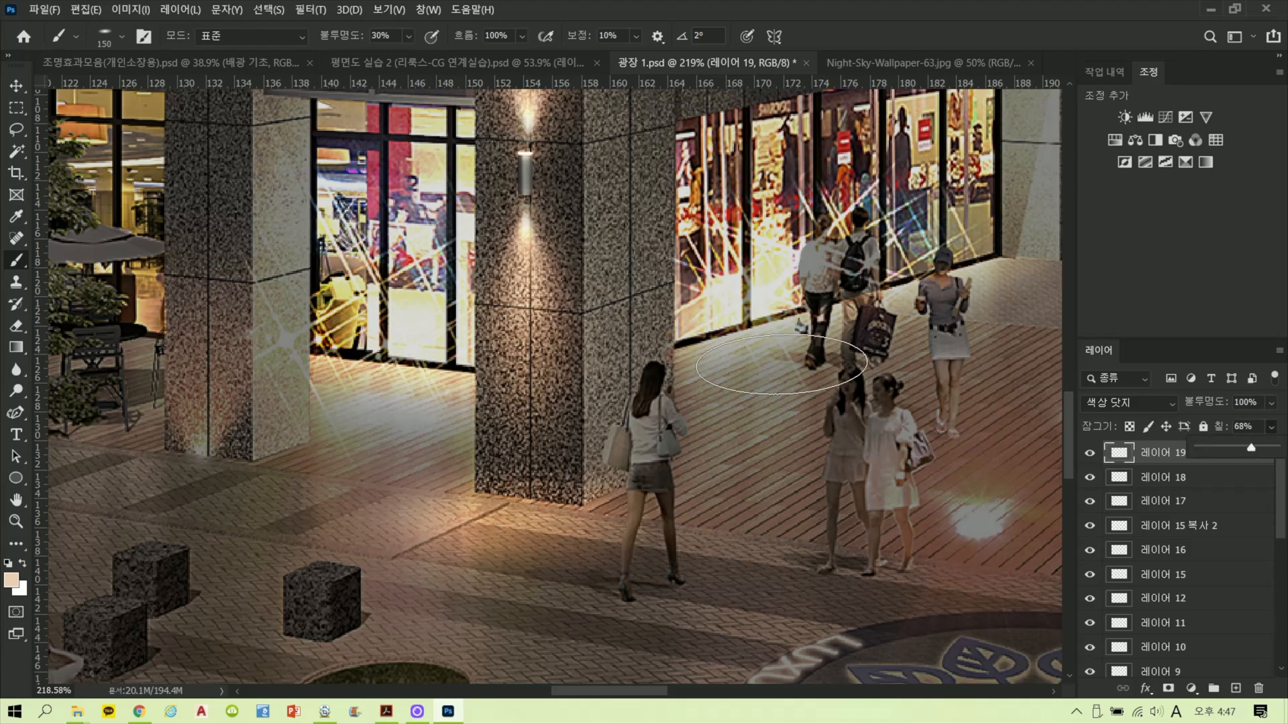
# Step: On a new layer, paint a narrow white highlight along the foot of the lit column with the brush at size 50
pyautogui.click(1235, 688)
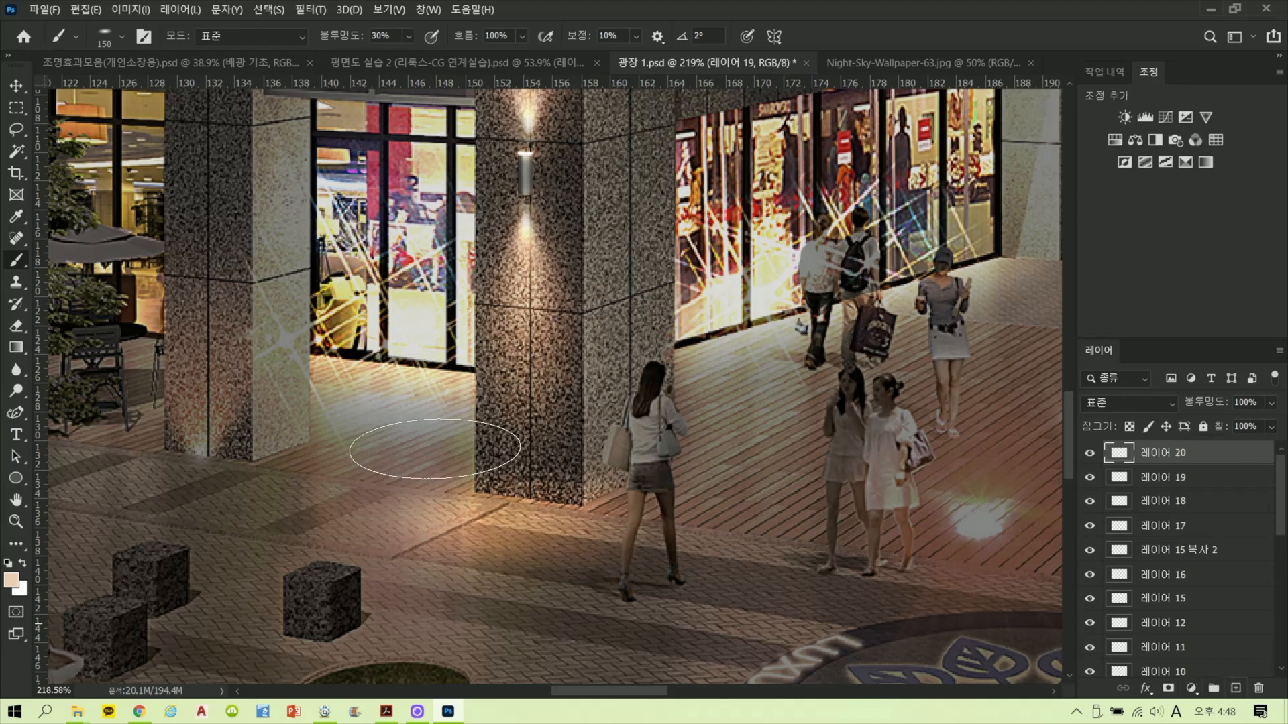
pyautogui.press('z')
pyautogui.press('x')
pyautogui.press('b')
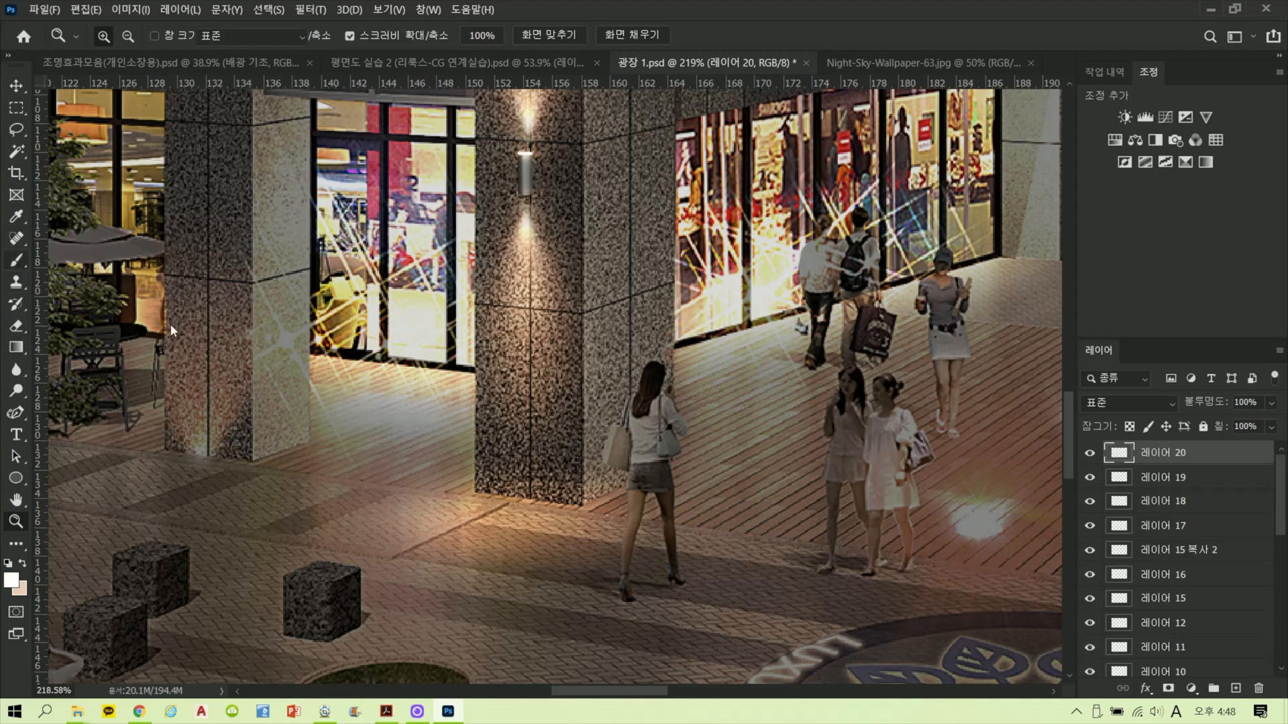
pyautogui.press('[')
pyautogui.press('[')
pyautogui.press('[')
pyautogui.press('[')
pyautogui.press('[')
pyautogui.press('[')
pyautogui.press('[')
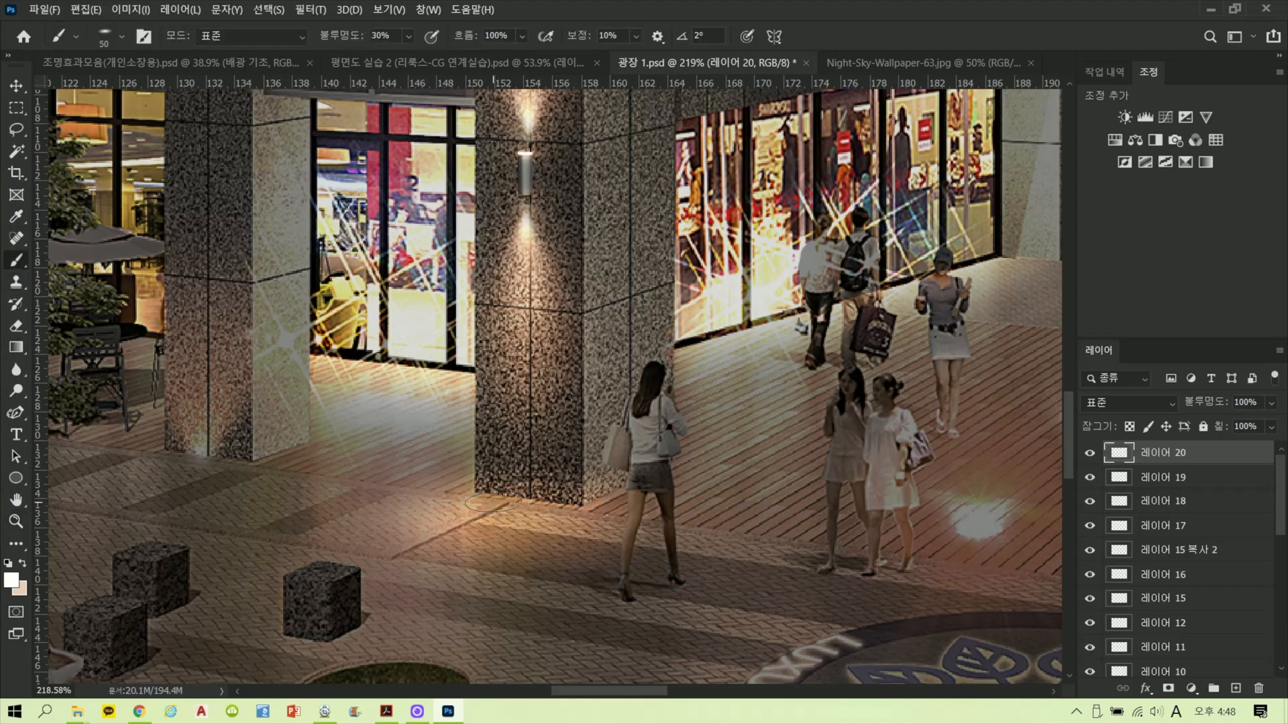
pyautogui.moveTo(519, 502)
pyautogui.mouseDown()
pyautogui.moveTo(557, 505)
pyautogui.moveTo(497, 501)
pyautogui.moveTo(537, 508)
pyautogui.moveTo(519, 506)
pyautogui.mouseUp()
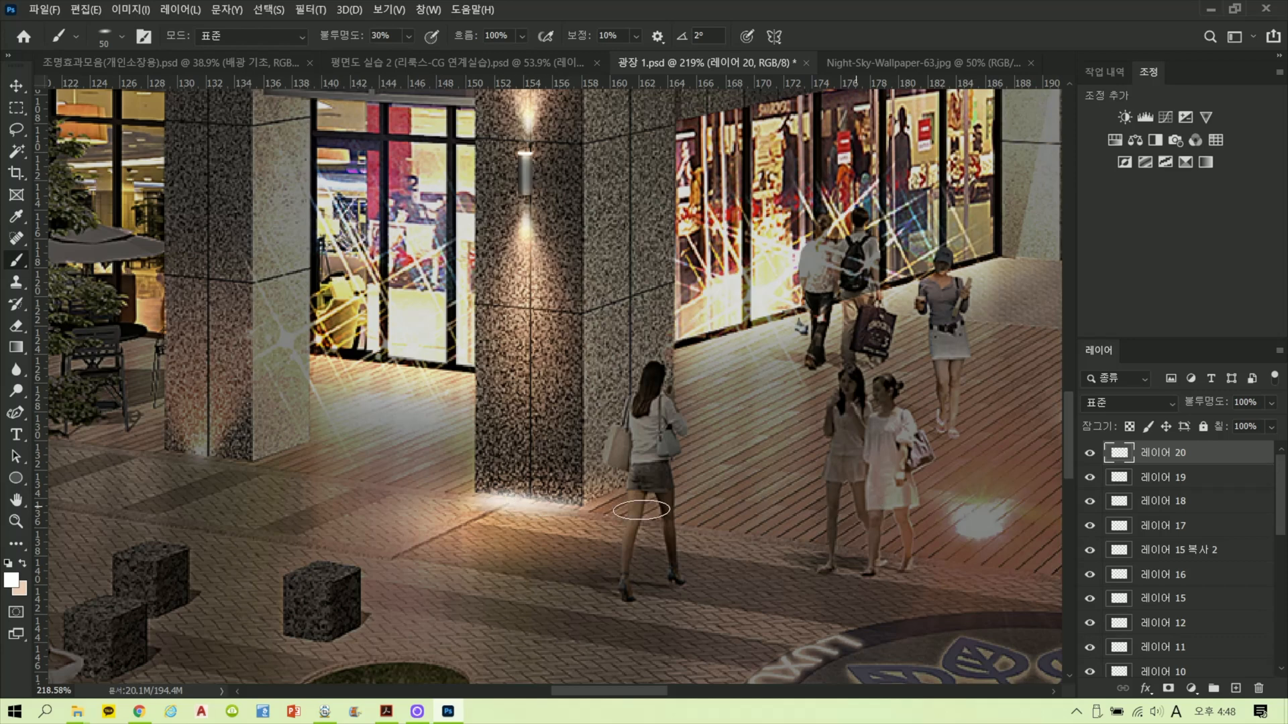
# Step: Set the column foot highlight layer to Color Dodge with 59% fill and check the lit column in the wider scene
pyautogui.click(1144, 411)
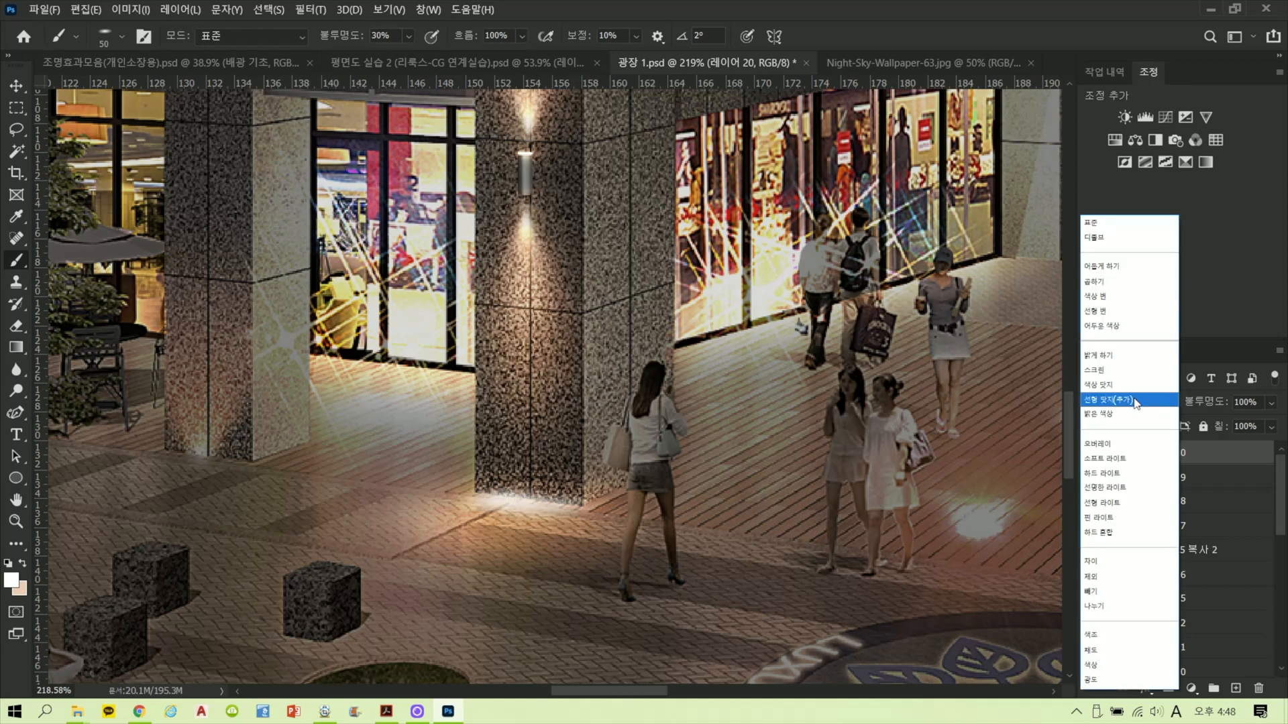
pyautogui.click(1135, 400)
pyautogui.click(1271, 427)
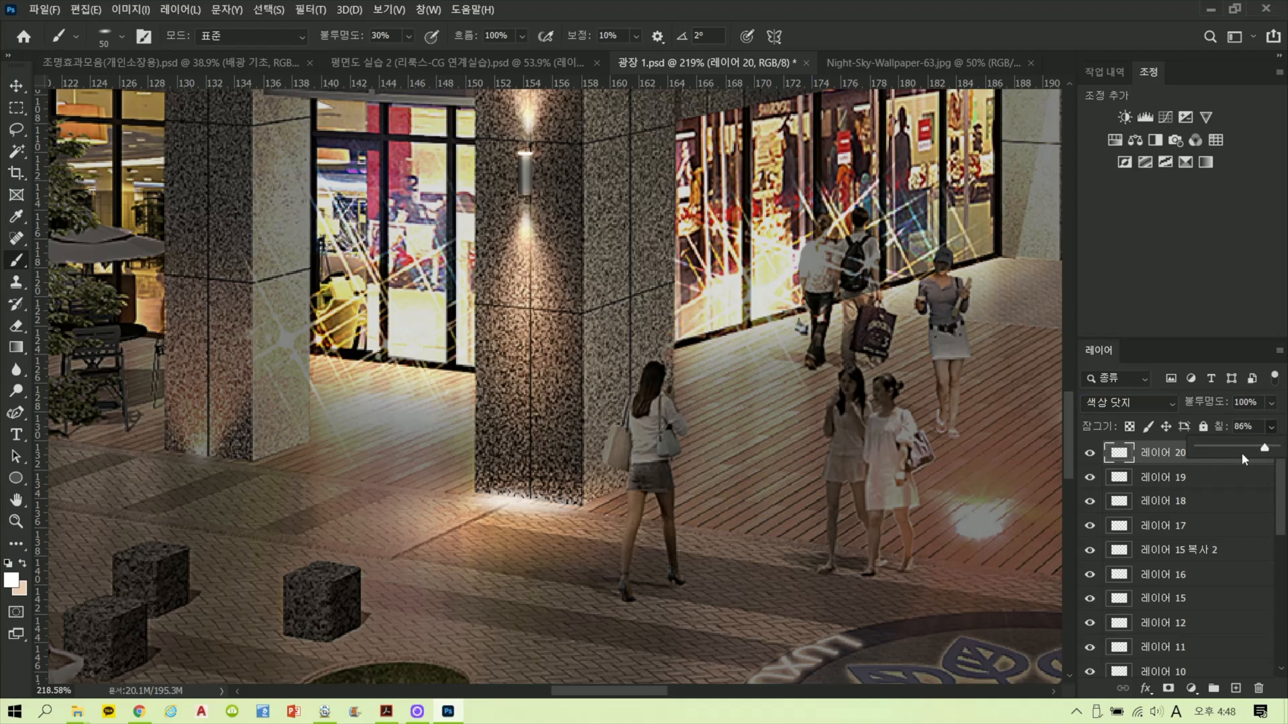
pyautogui.moveTo(1232, 451); pyautogui.dragTo(1238, 450)
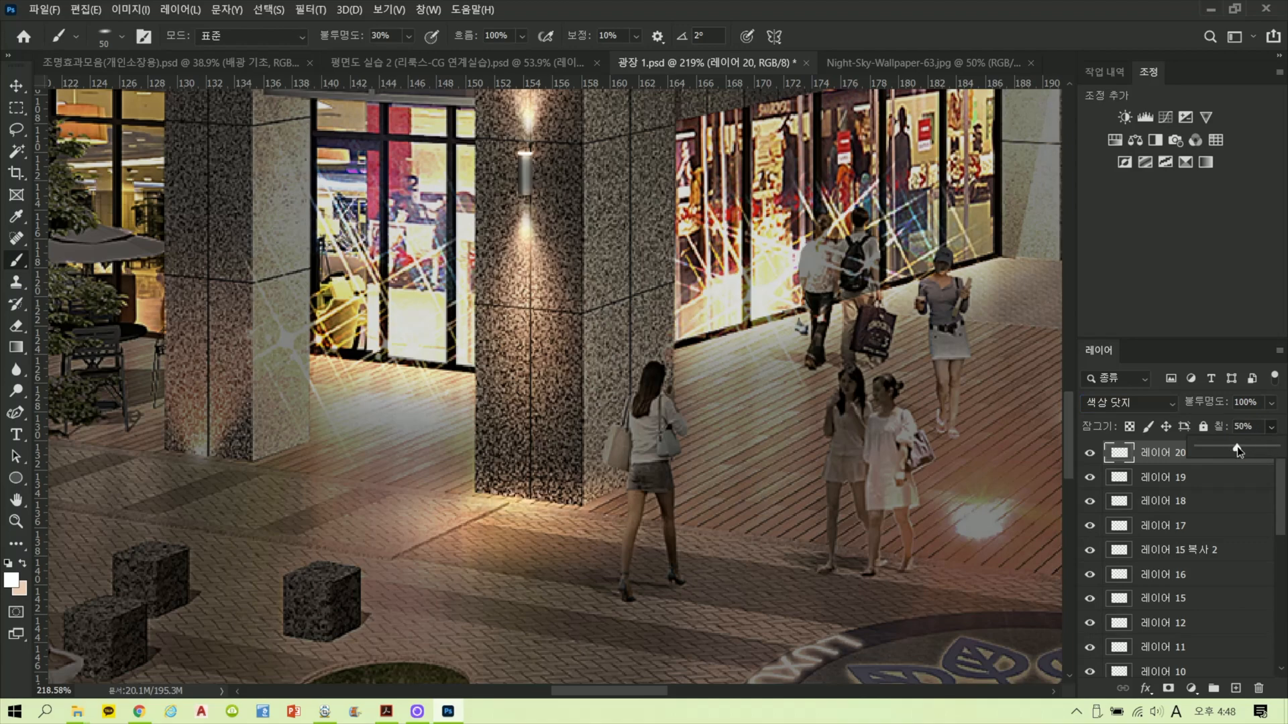
pyautogui.scroll(-2, 758, 382)
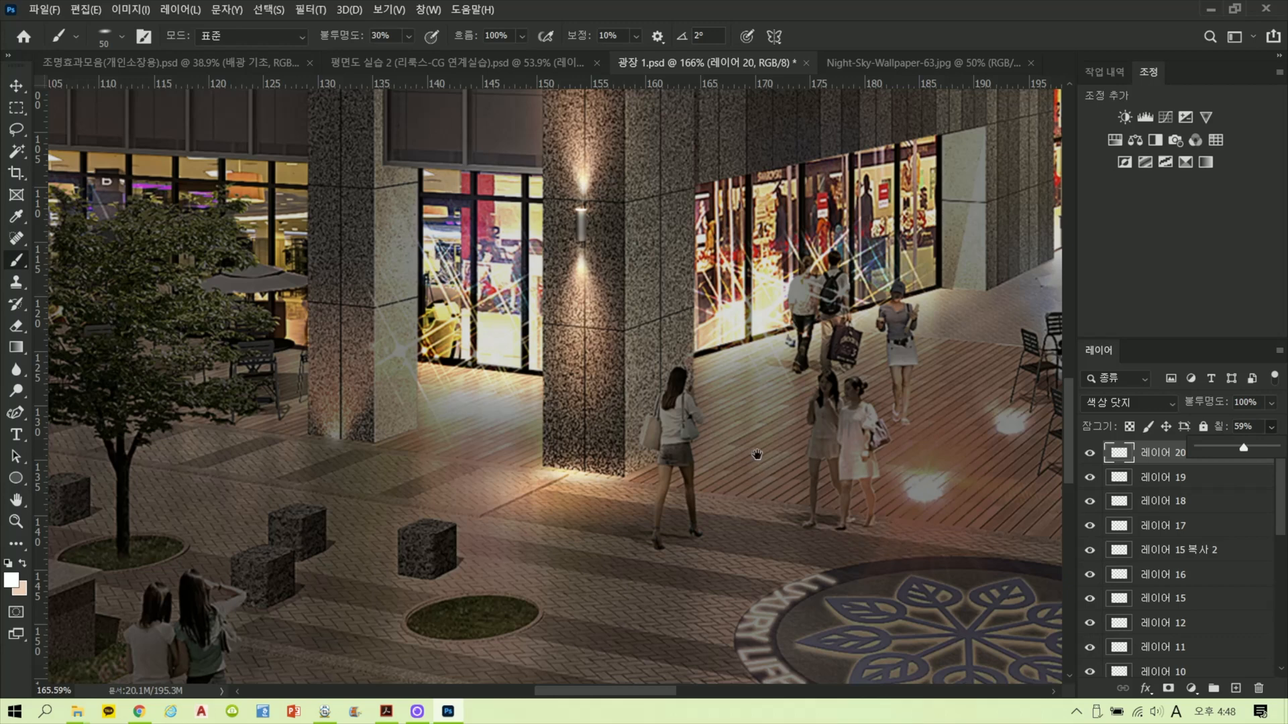
pyautogui.scroll(2, 744, 468)
pyautogui.hscroll(2, 744, 467)
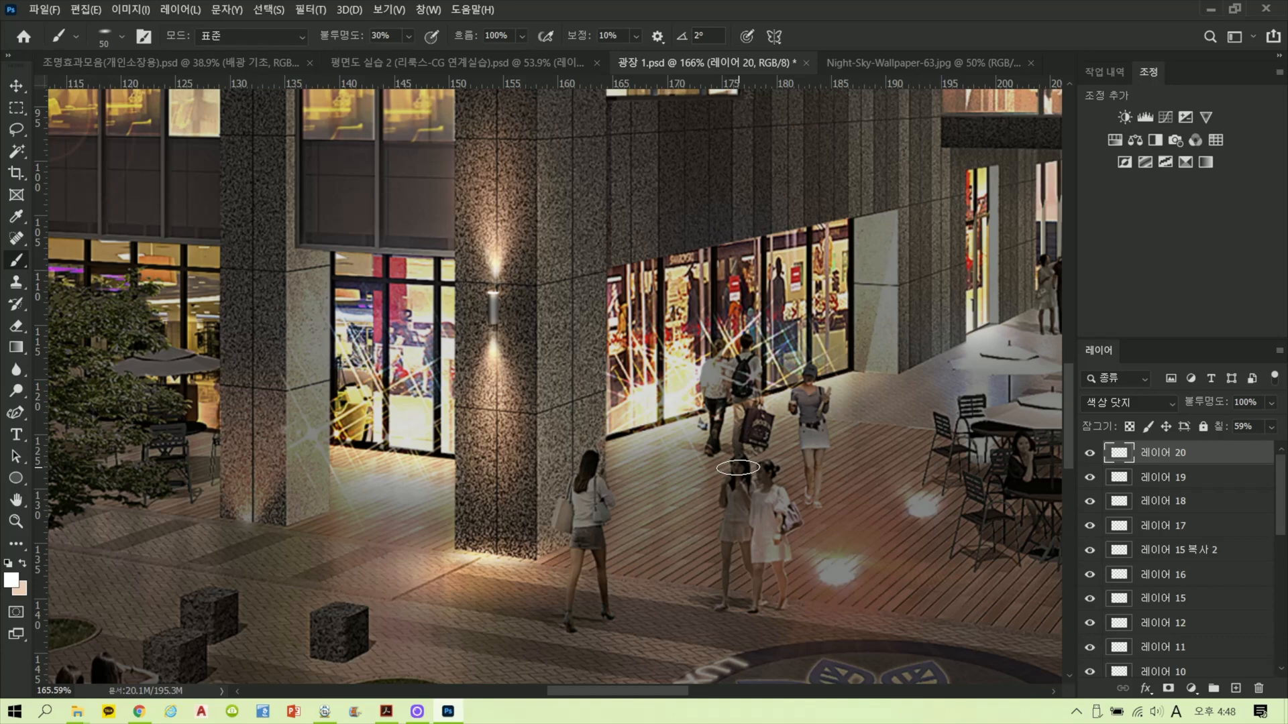
pyautogui.hscroll(-2, 688, 443)
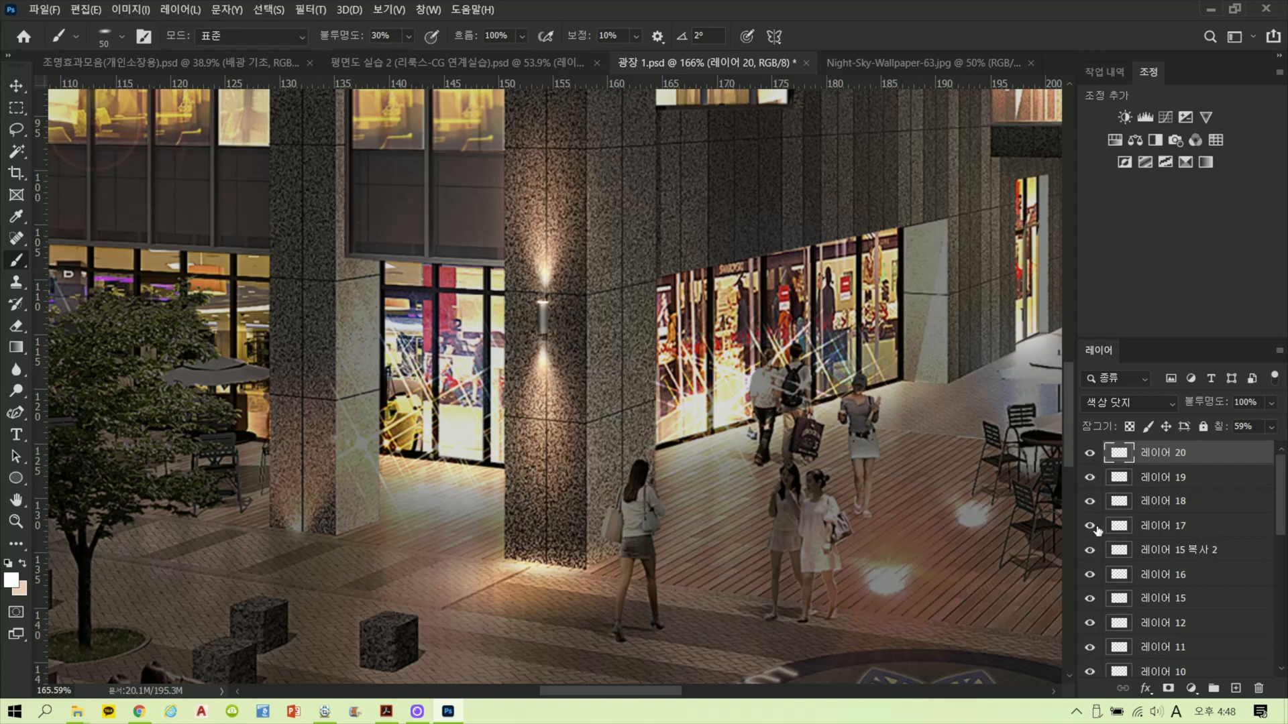
# Step: Try the column light layer 레이어 15 복사 2 hidden and stacked below 레이어 15, and restore it above 레이어 16
pyautogui.click(1090, 551)
pyautogui.click(1090, 551)
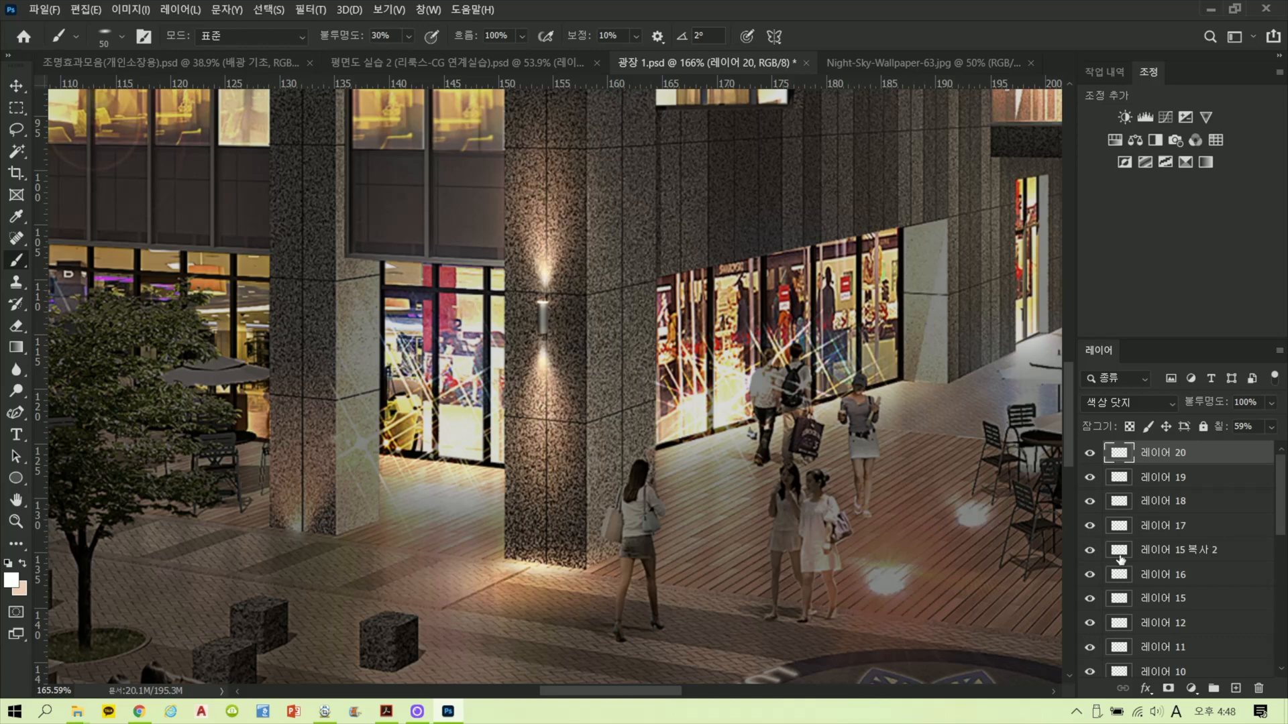
pyautogui.click(1175, 560)
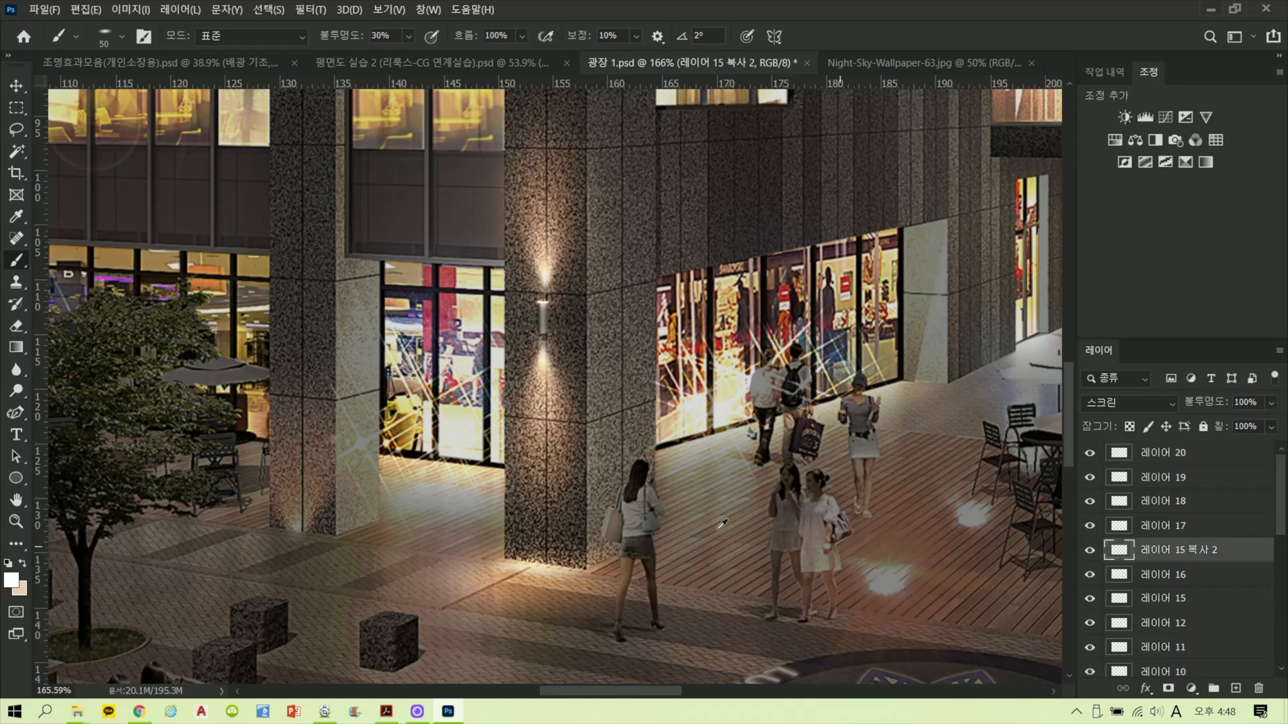
pyautogui.scroll(1, 722, 523)
pyautogui.moveTo(1166, 560); pyautogui.dragTo(1179, 599)
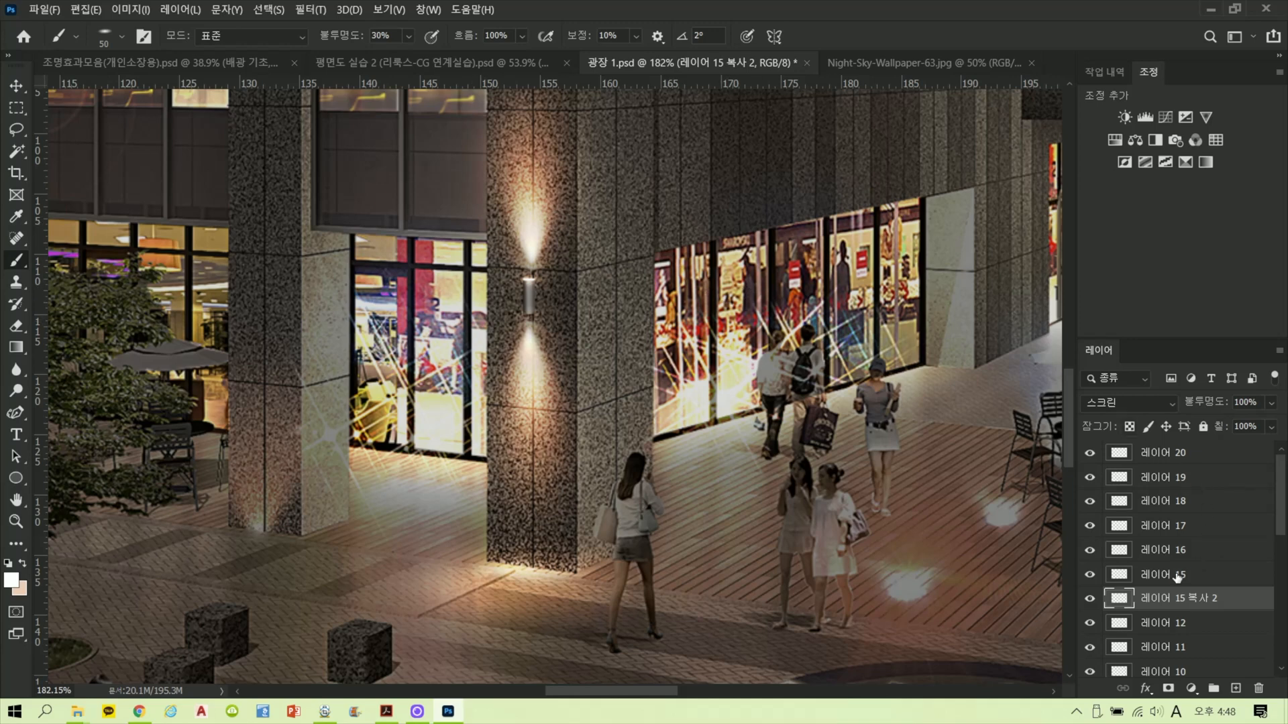
pyautogui.moveTo(1164, 598); pyautogui.dragTo(1164, 539)
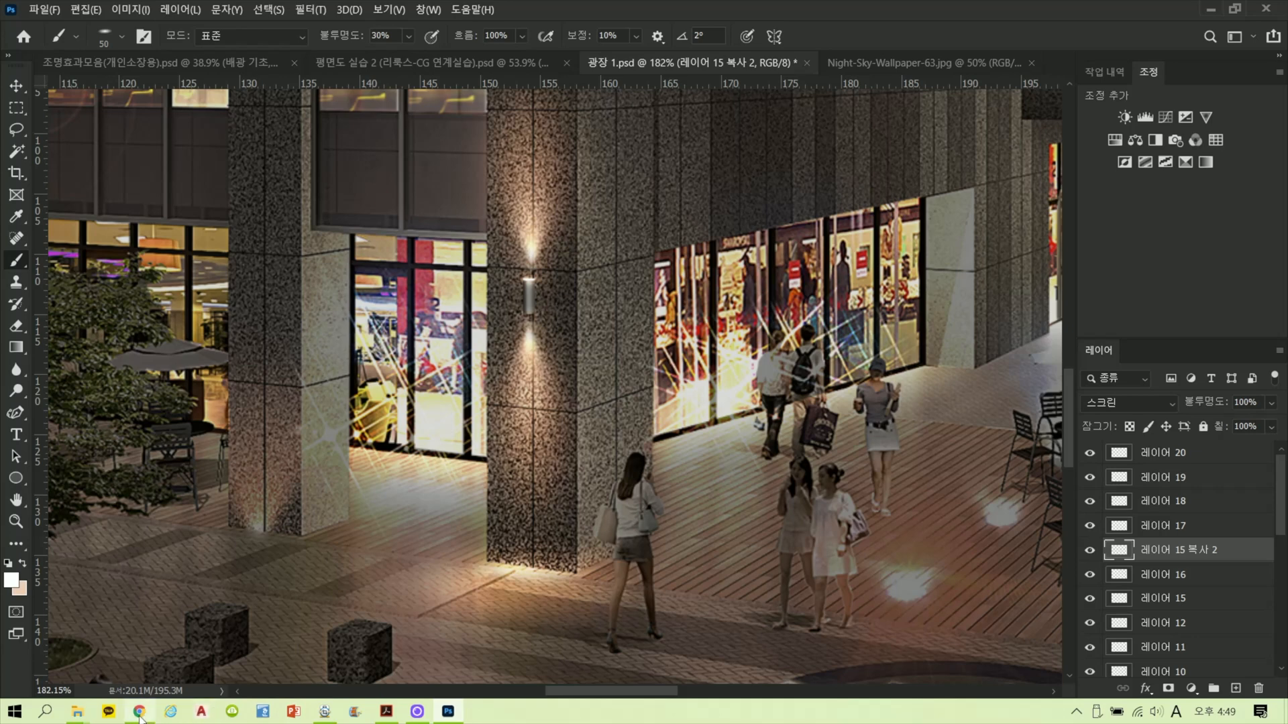
# Step: Switch to Acrobat, review the layer blending guidelines on page 70 of the textbook PDF, and return to the plaza scene in Photoshop
pyautogui.click(387, 712)
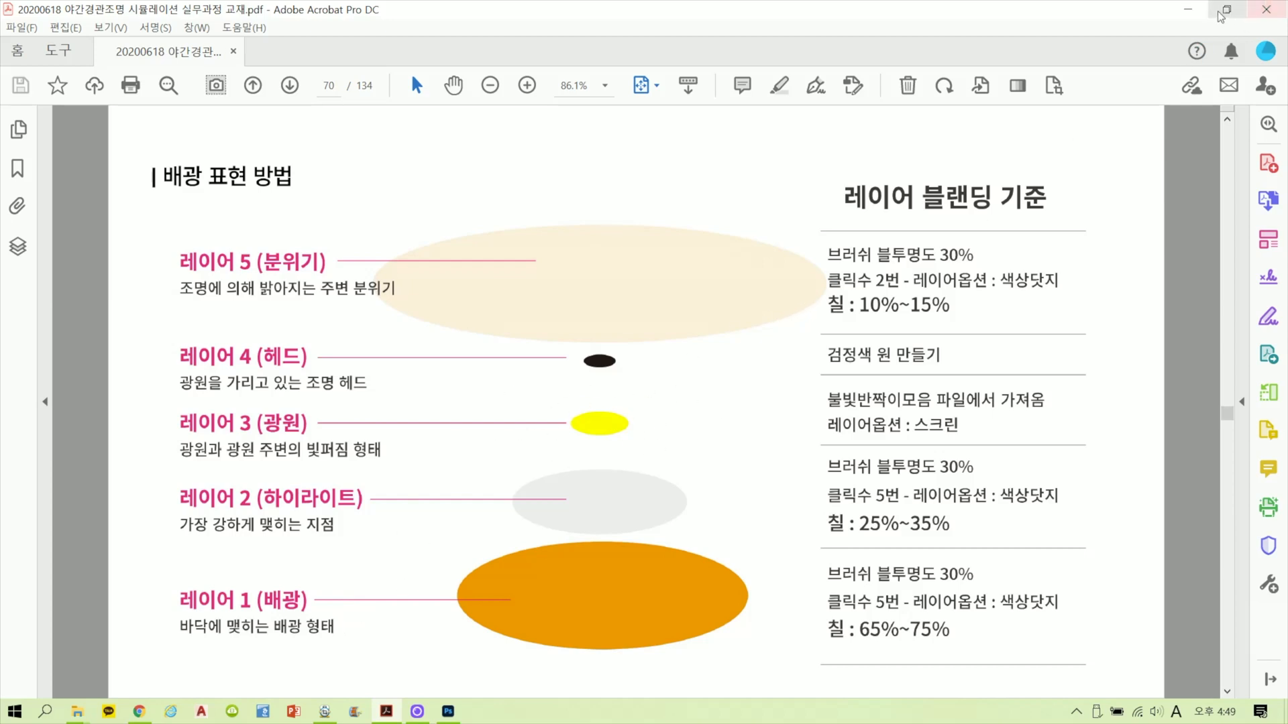
pyautogui.click(1194, 10)
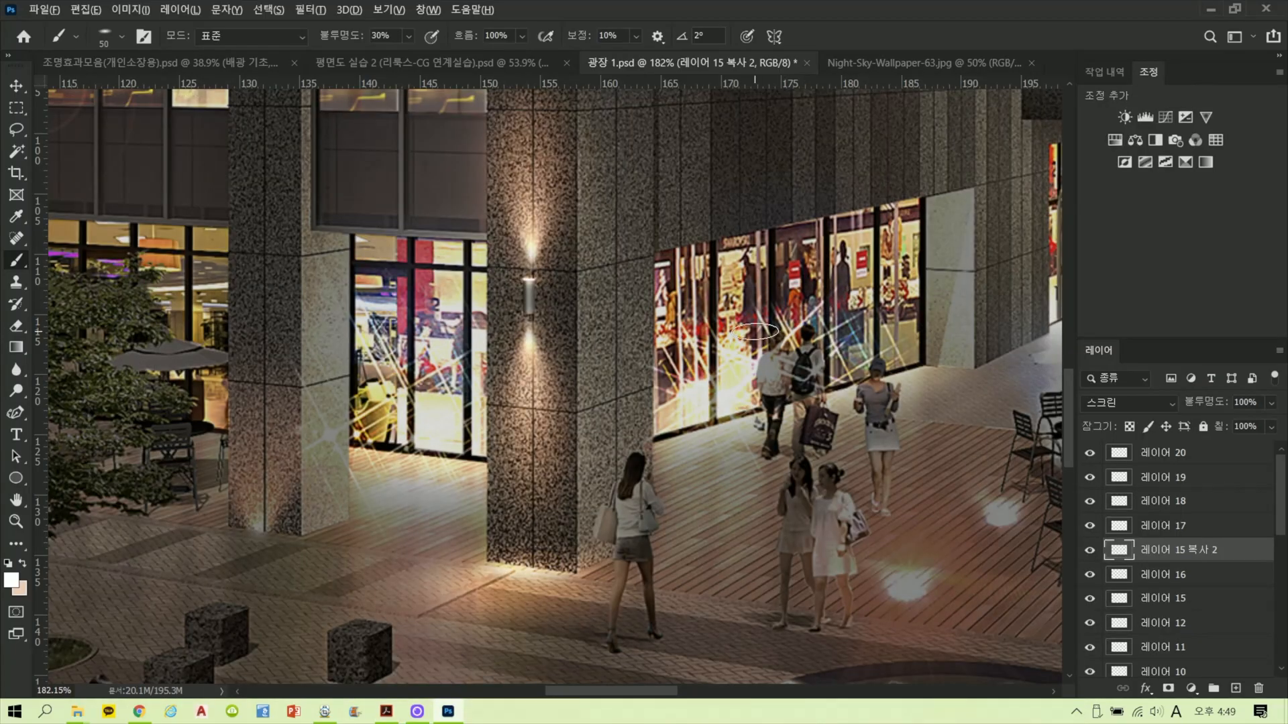
pyautogui.scroll(-1, 755, 331)
pyautogui.scroll(-2, 798, 469)
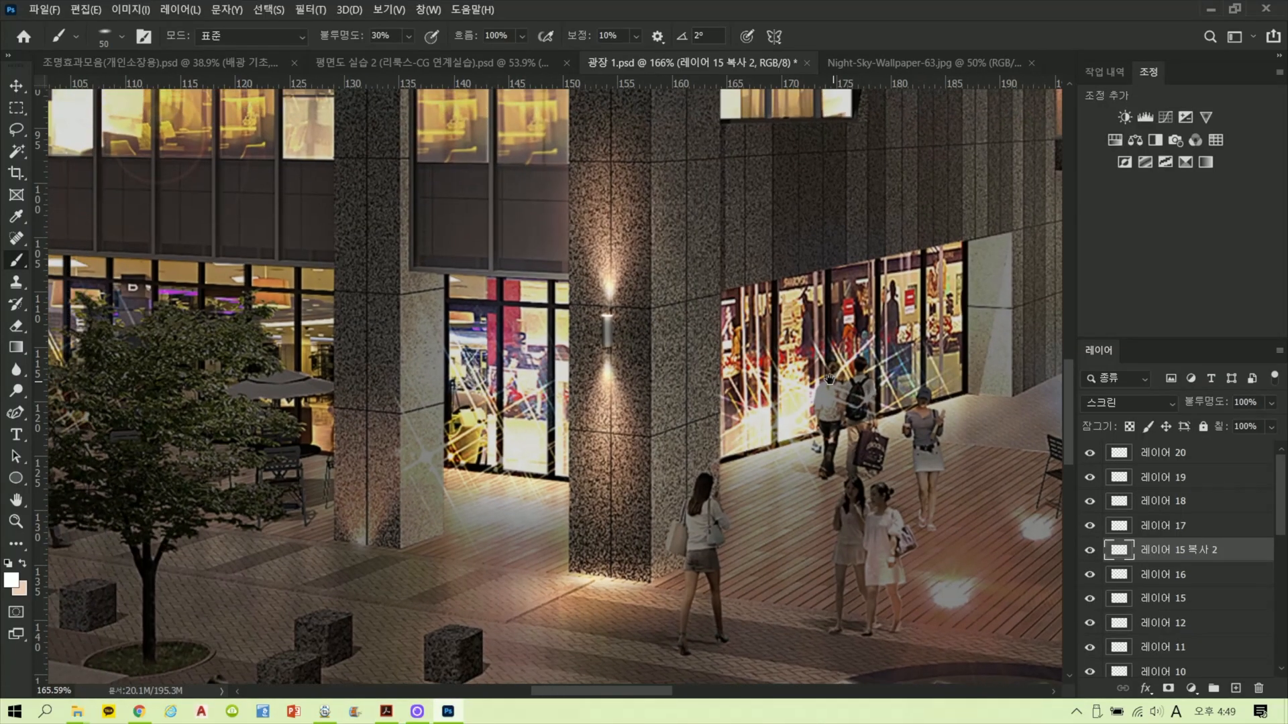